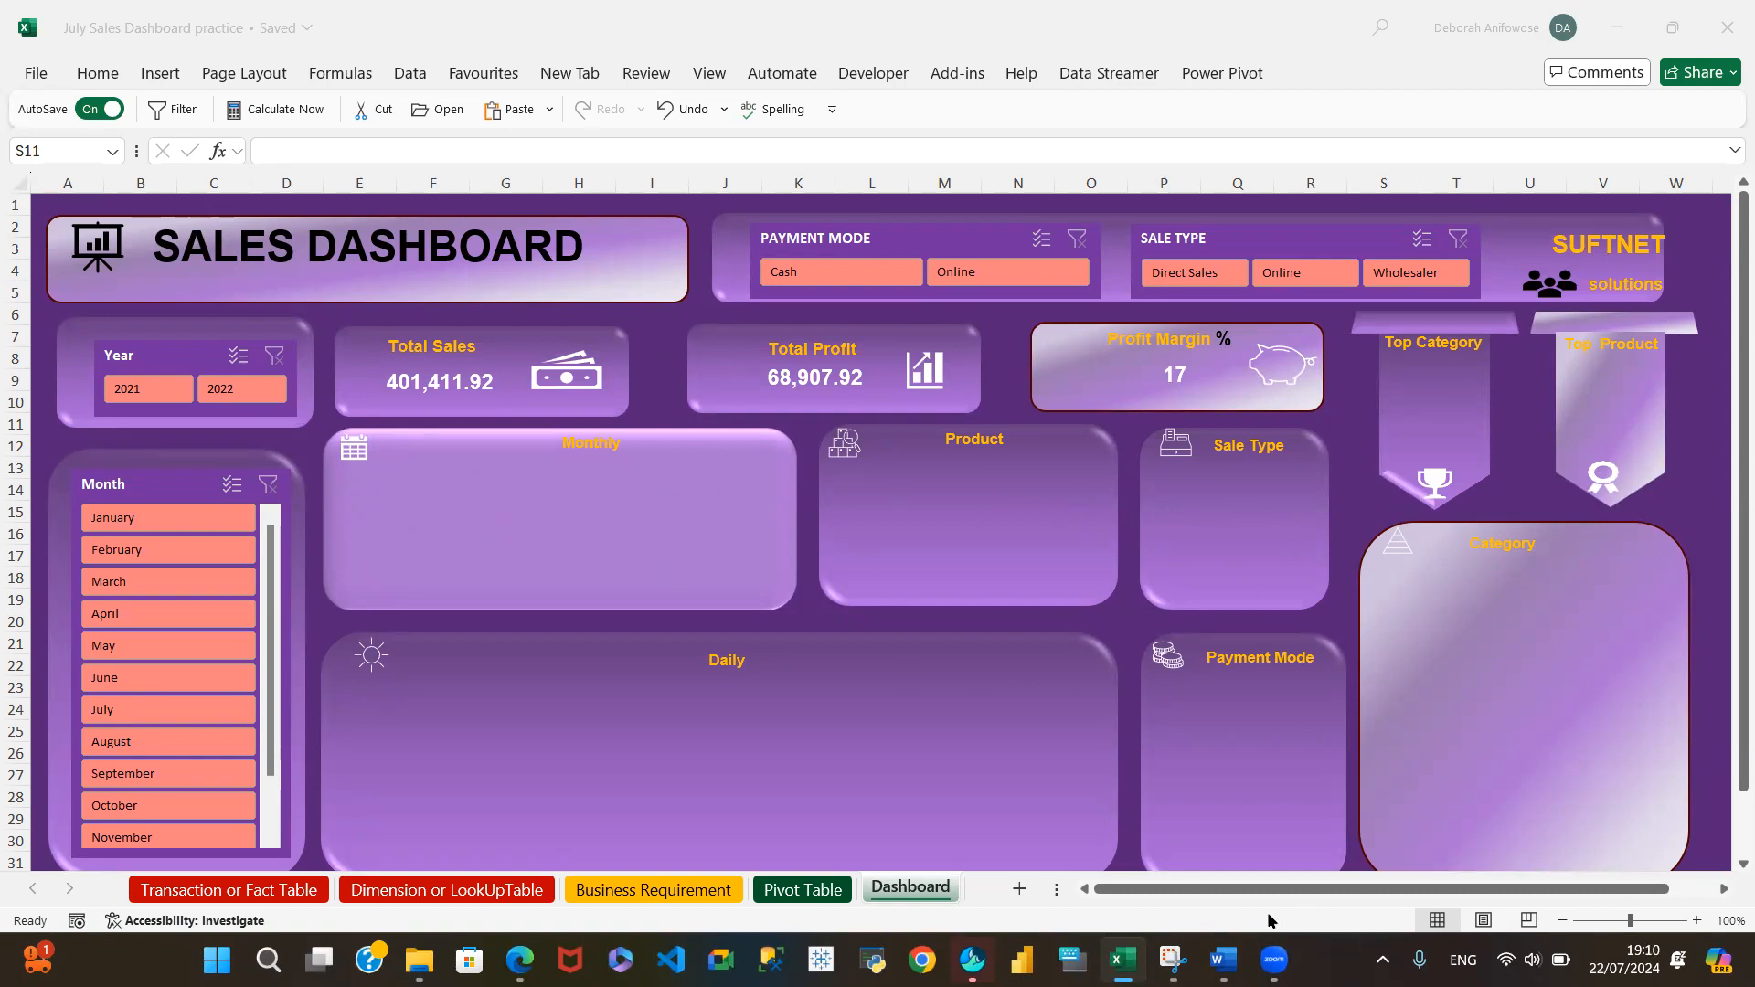
View the reference sales dashboard in Snipping Tool and return to the July Sales Dashboard practice workbook in Excel
mouse_move(1172, 960)
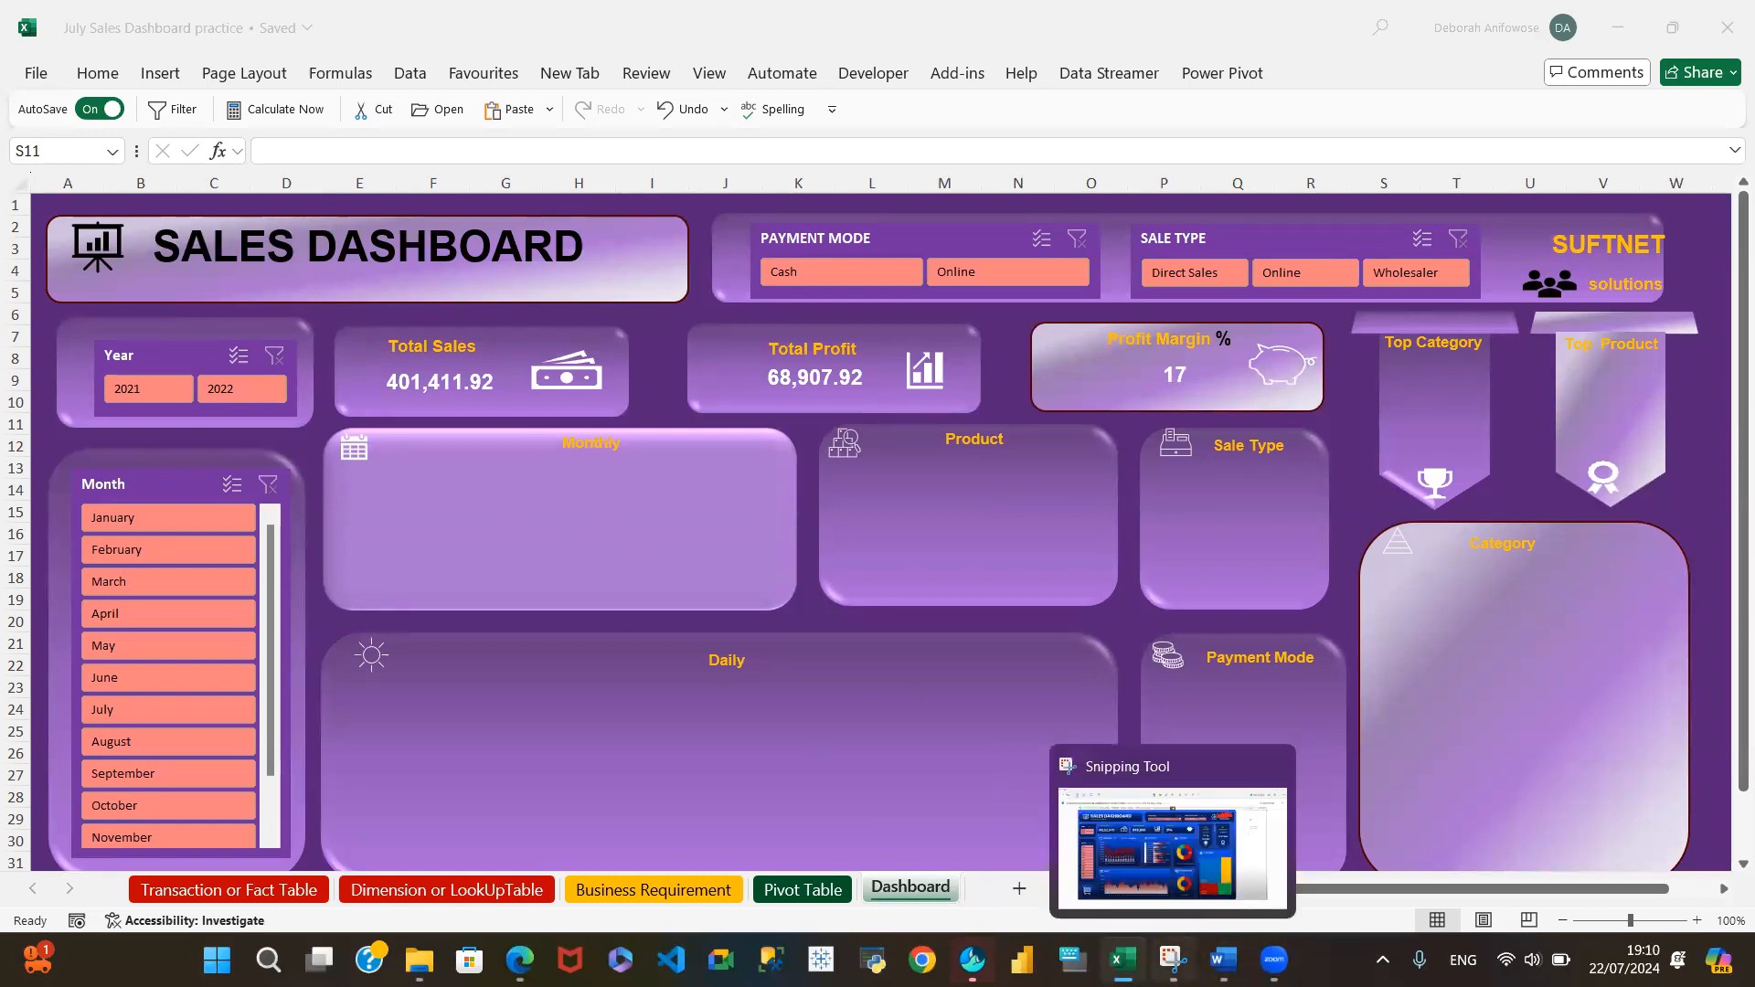
click(1179, 850)
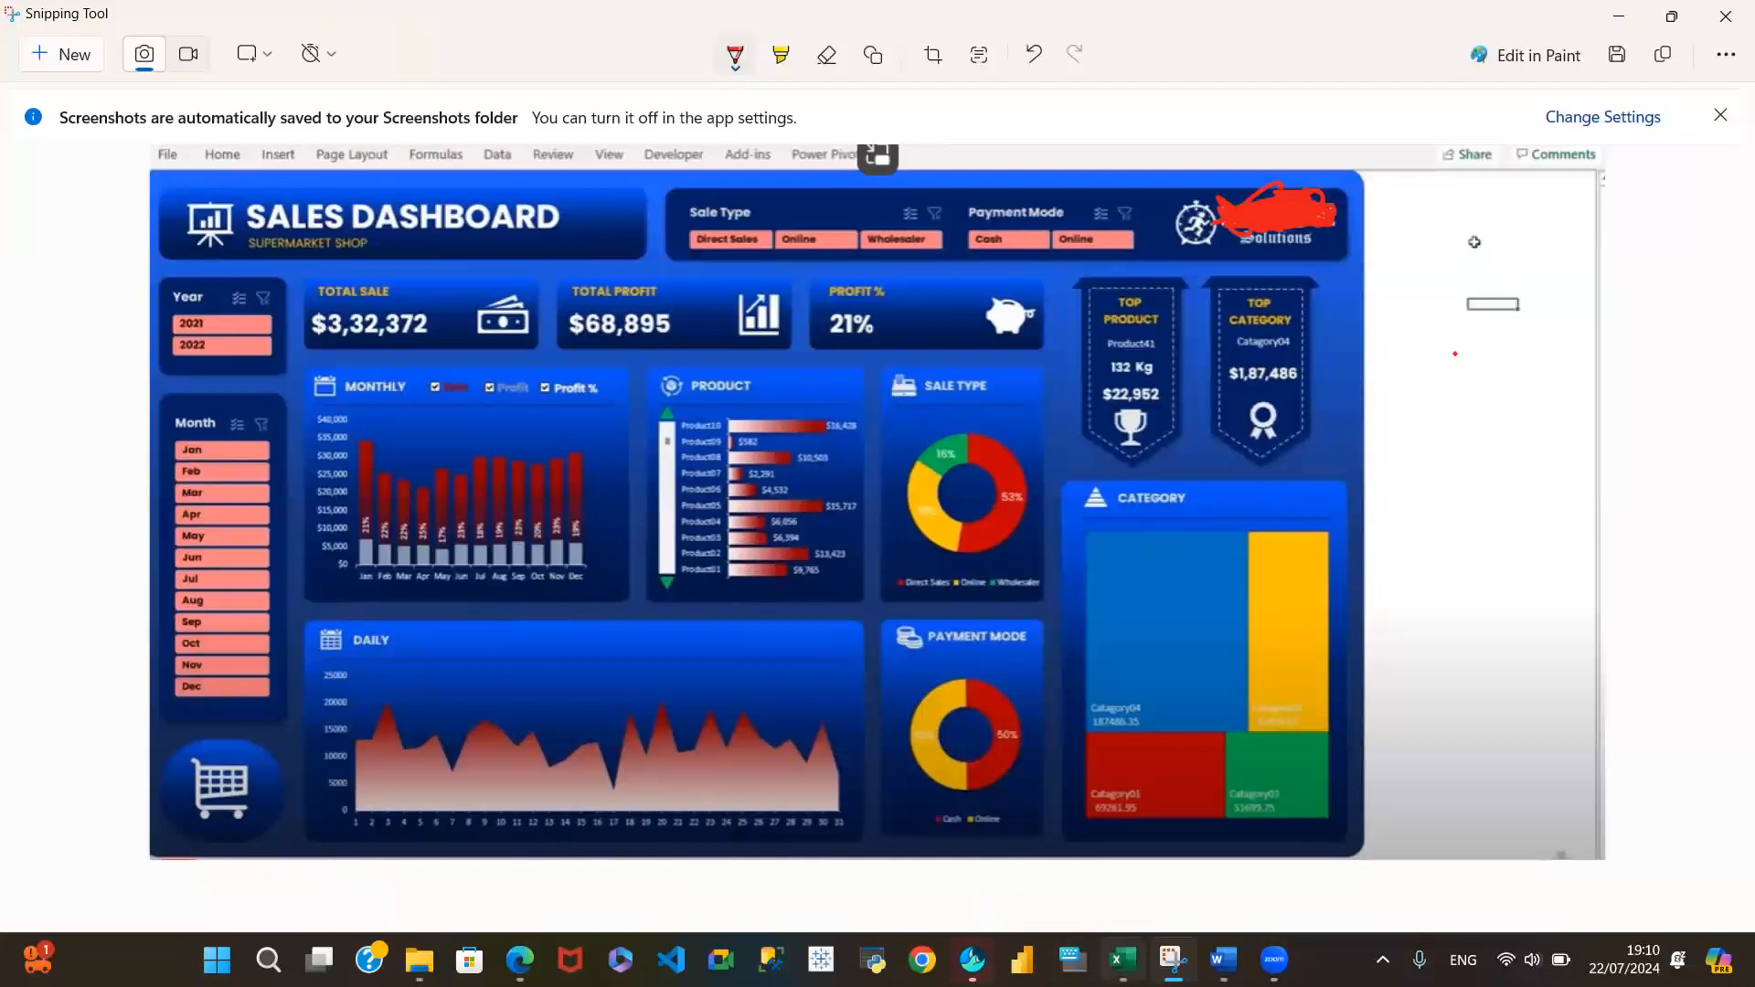
mouse_move(1122, 959)
click(1119, 832)
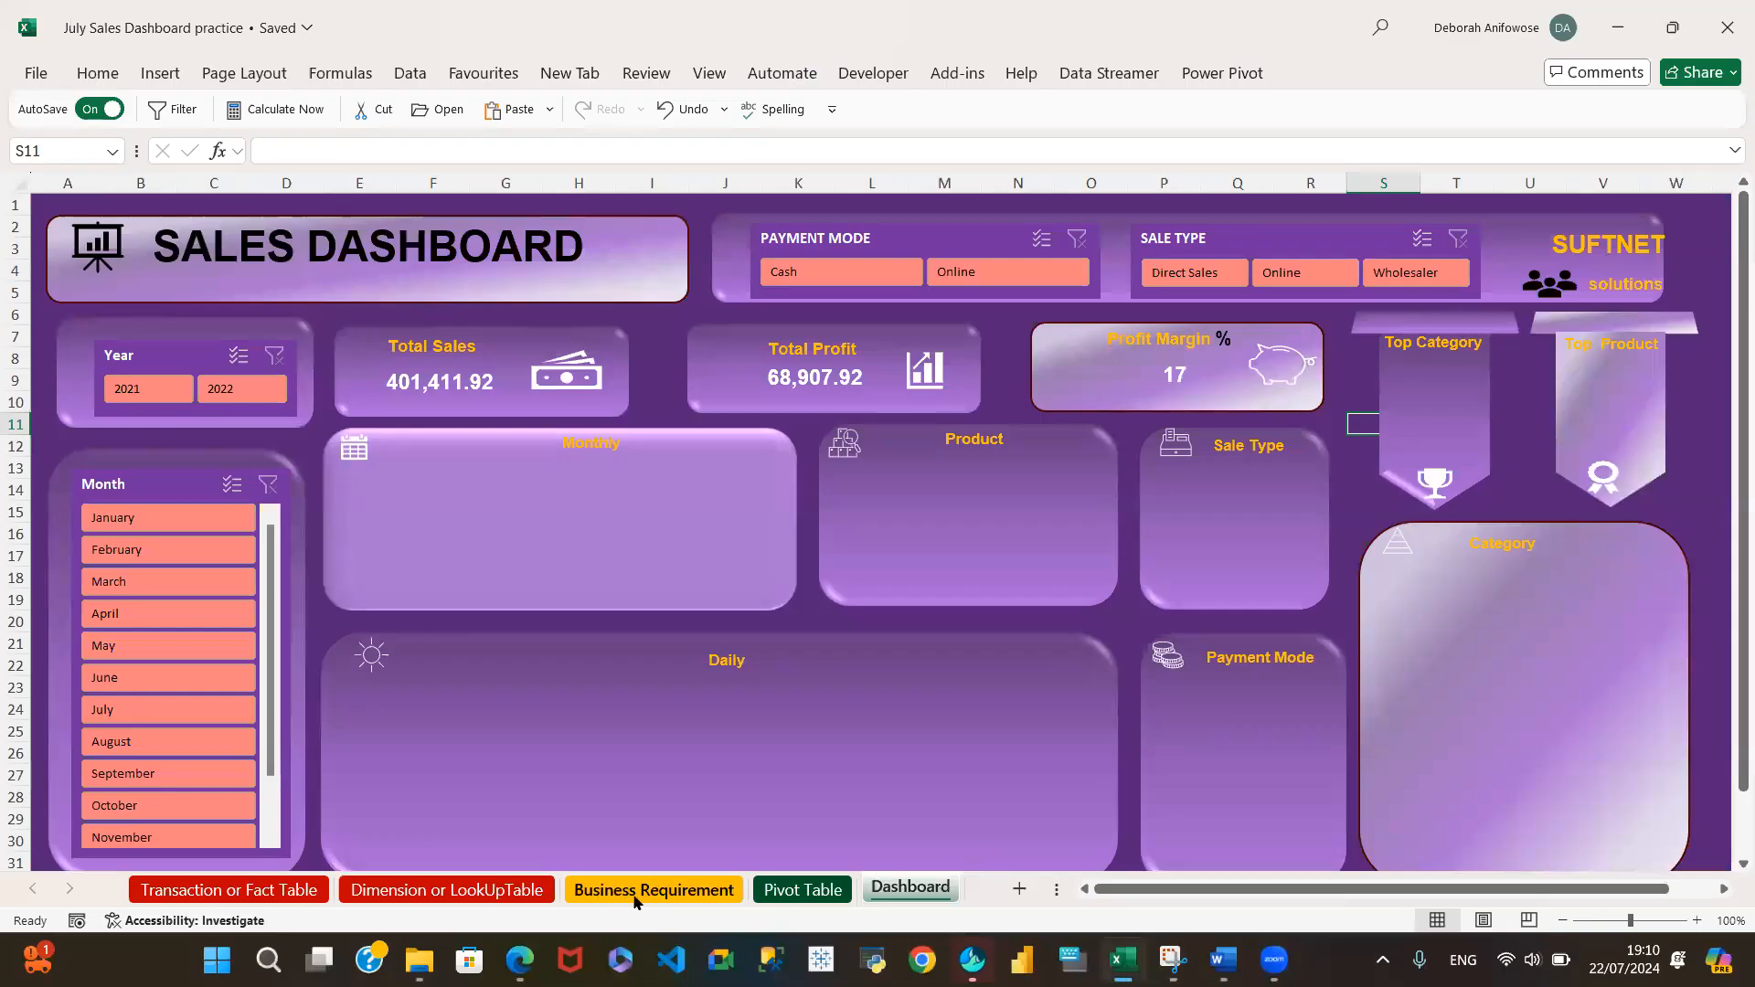
Start inserting a recommended chart from the Monthly pivot table on the Pivot Table sheet
click(789, 891)
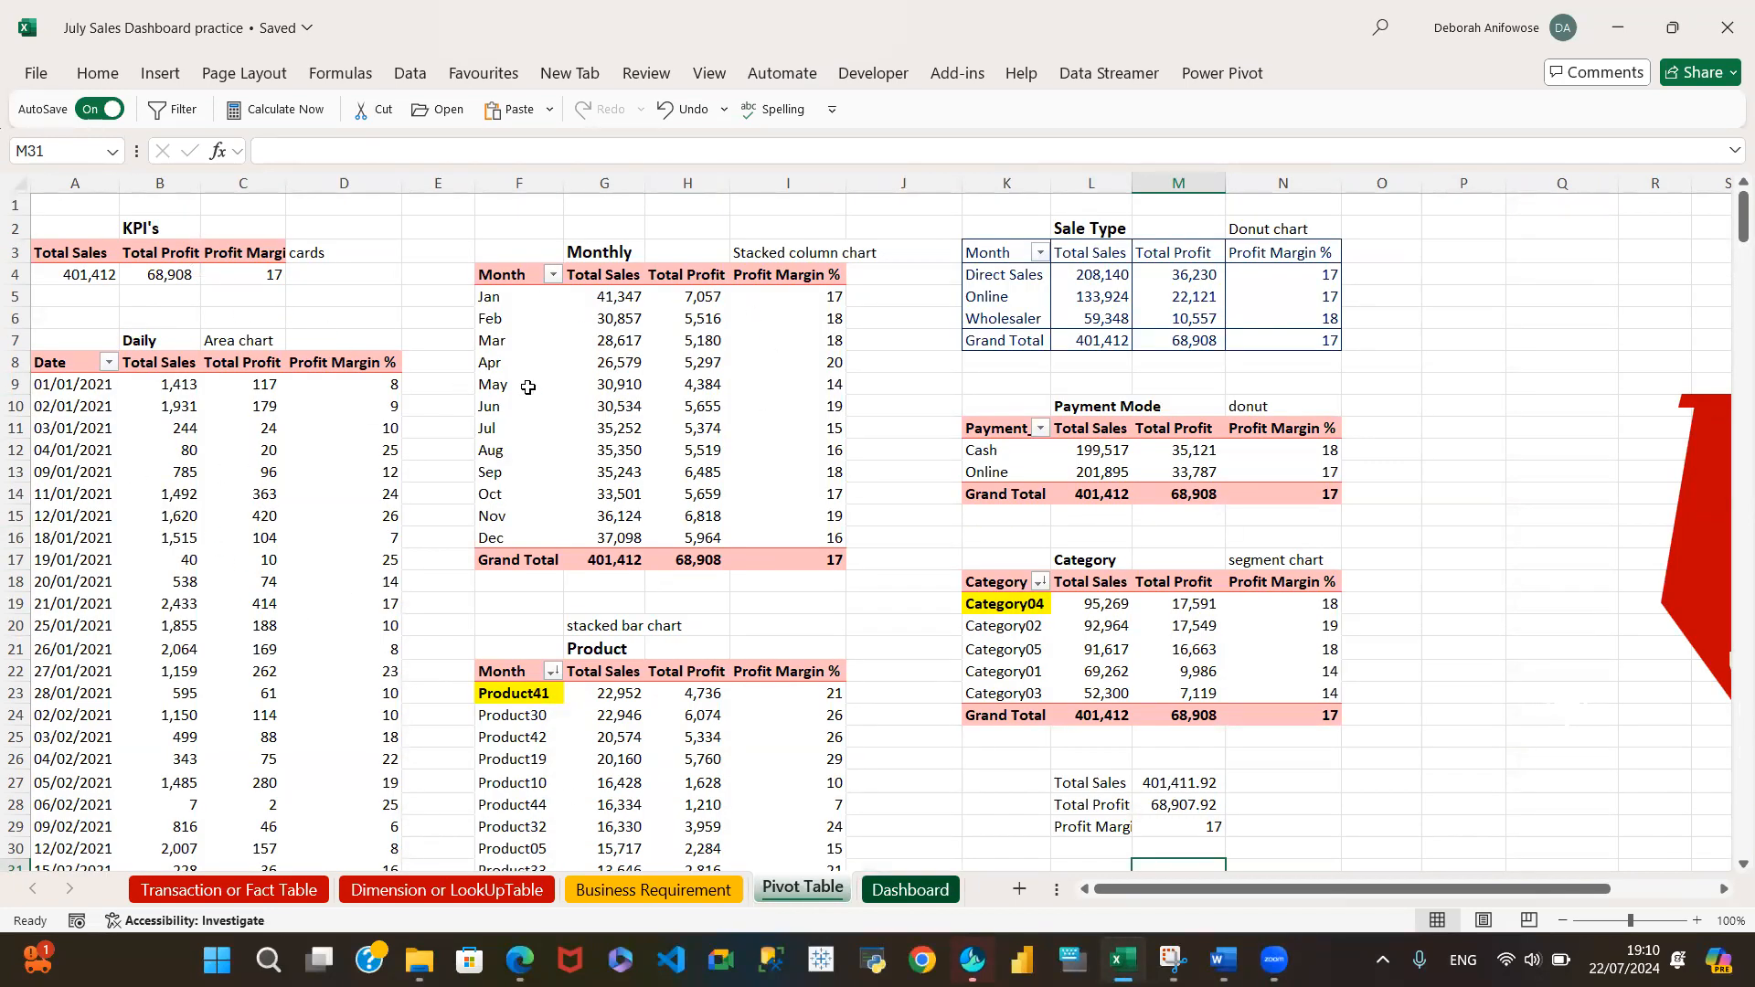
click(606, 322)
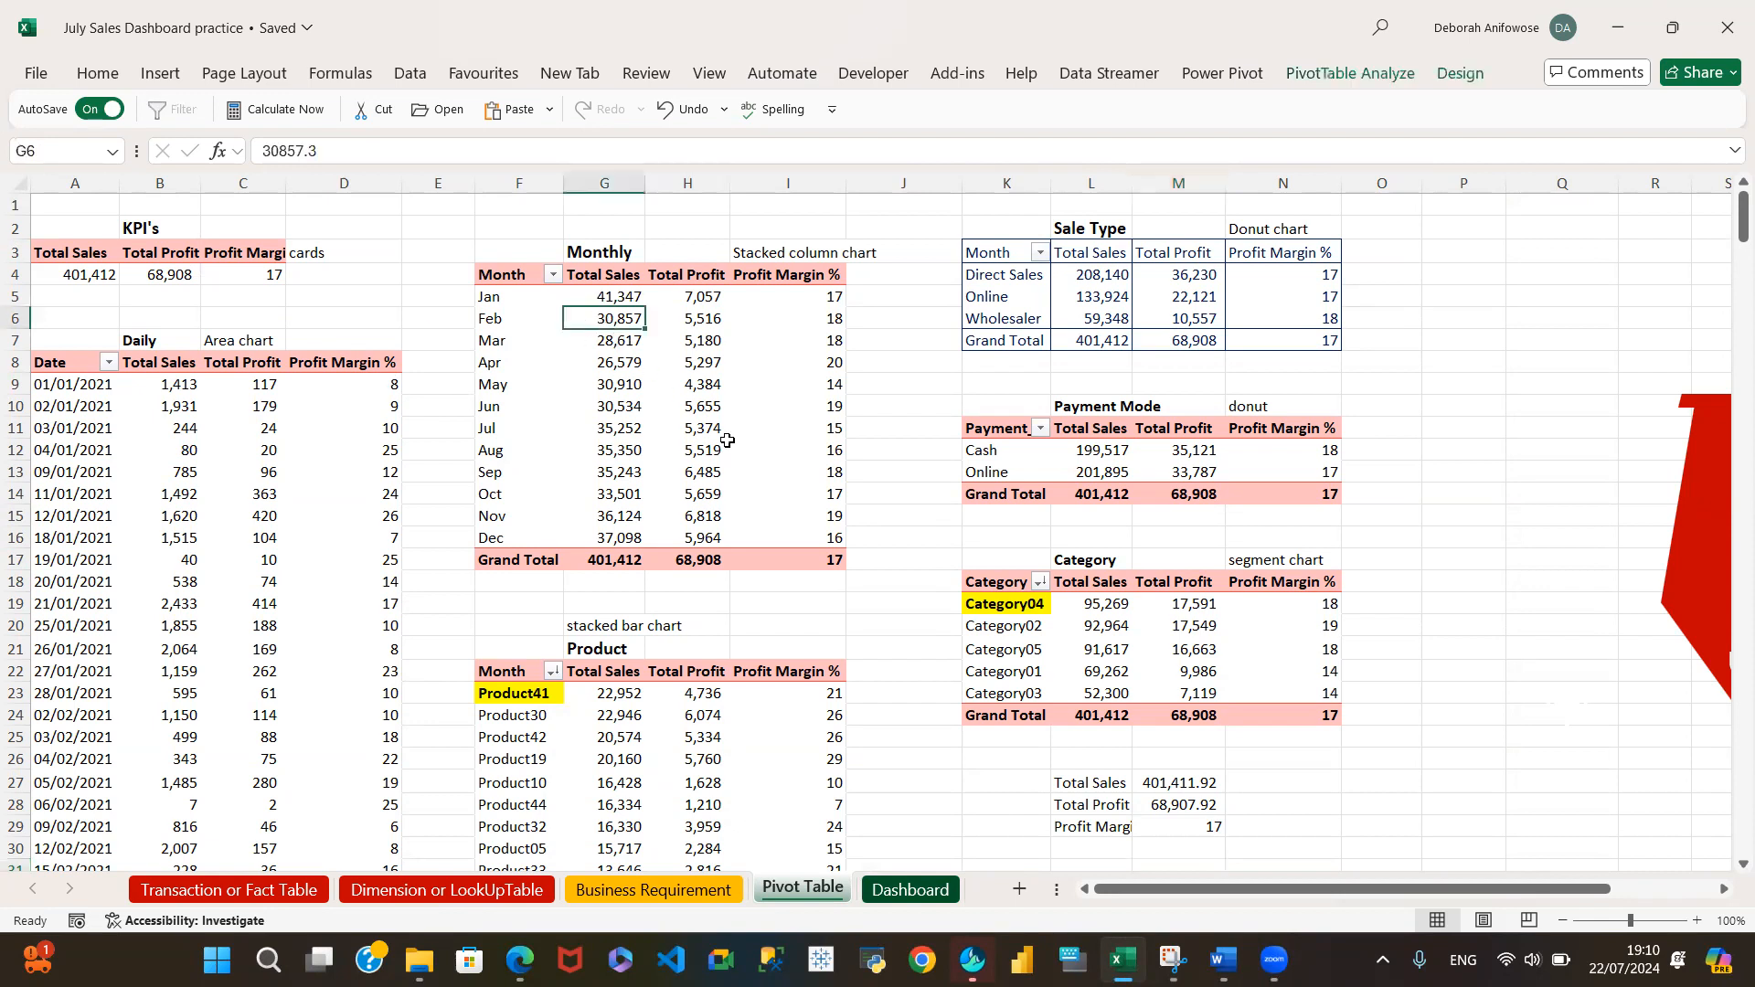
click(1028, 121)
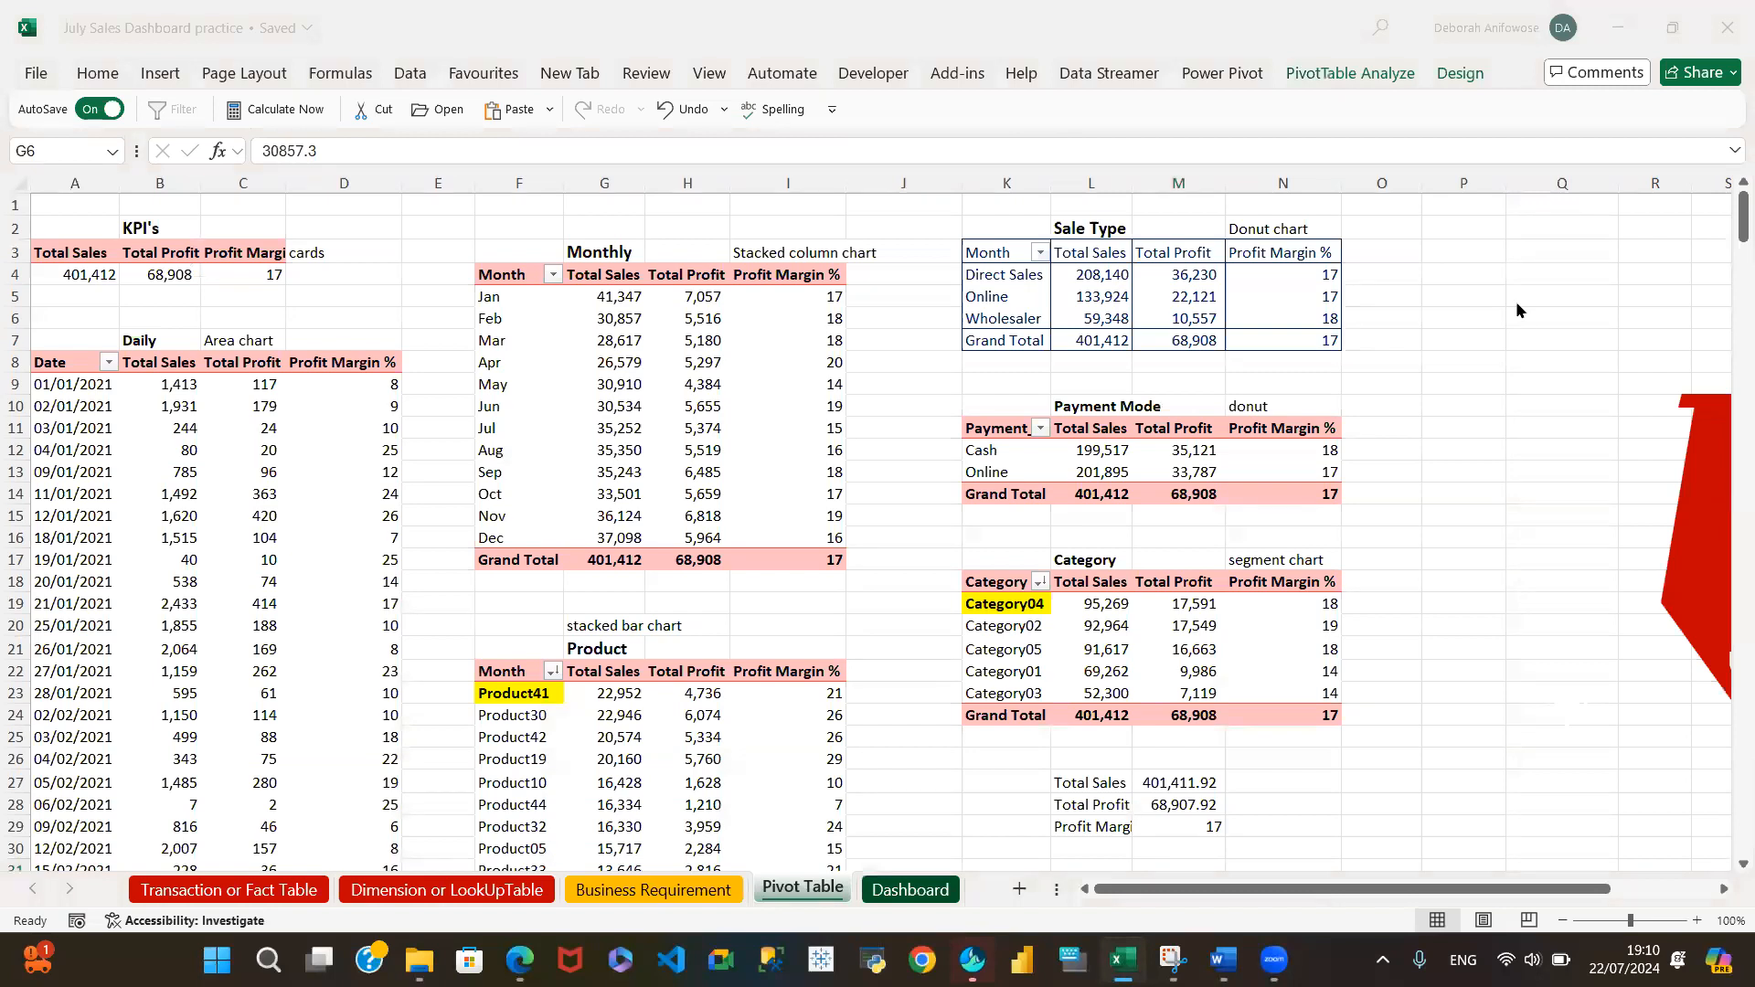
click(658, 363)
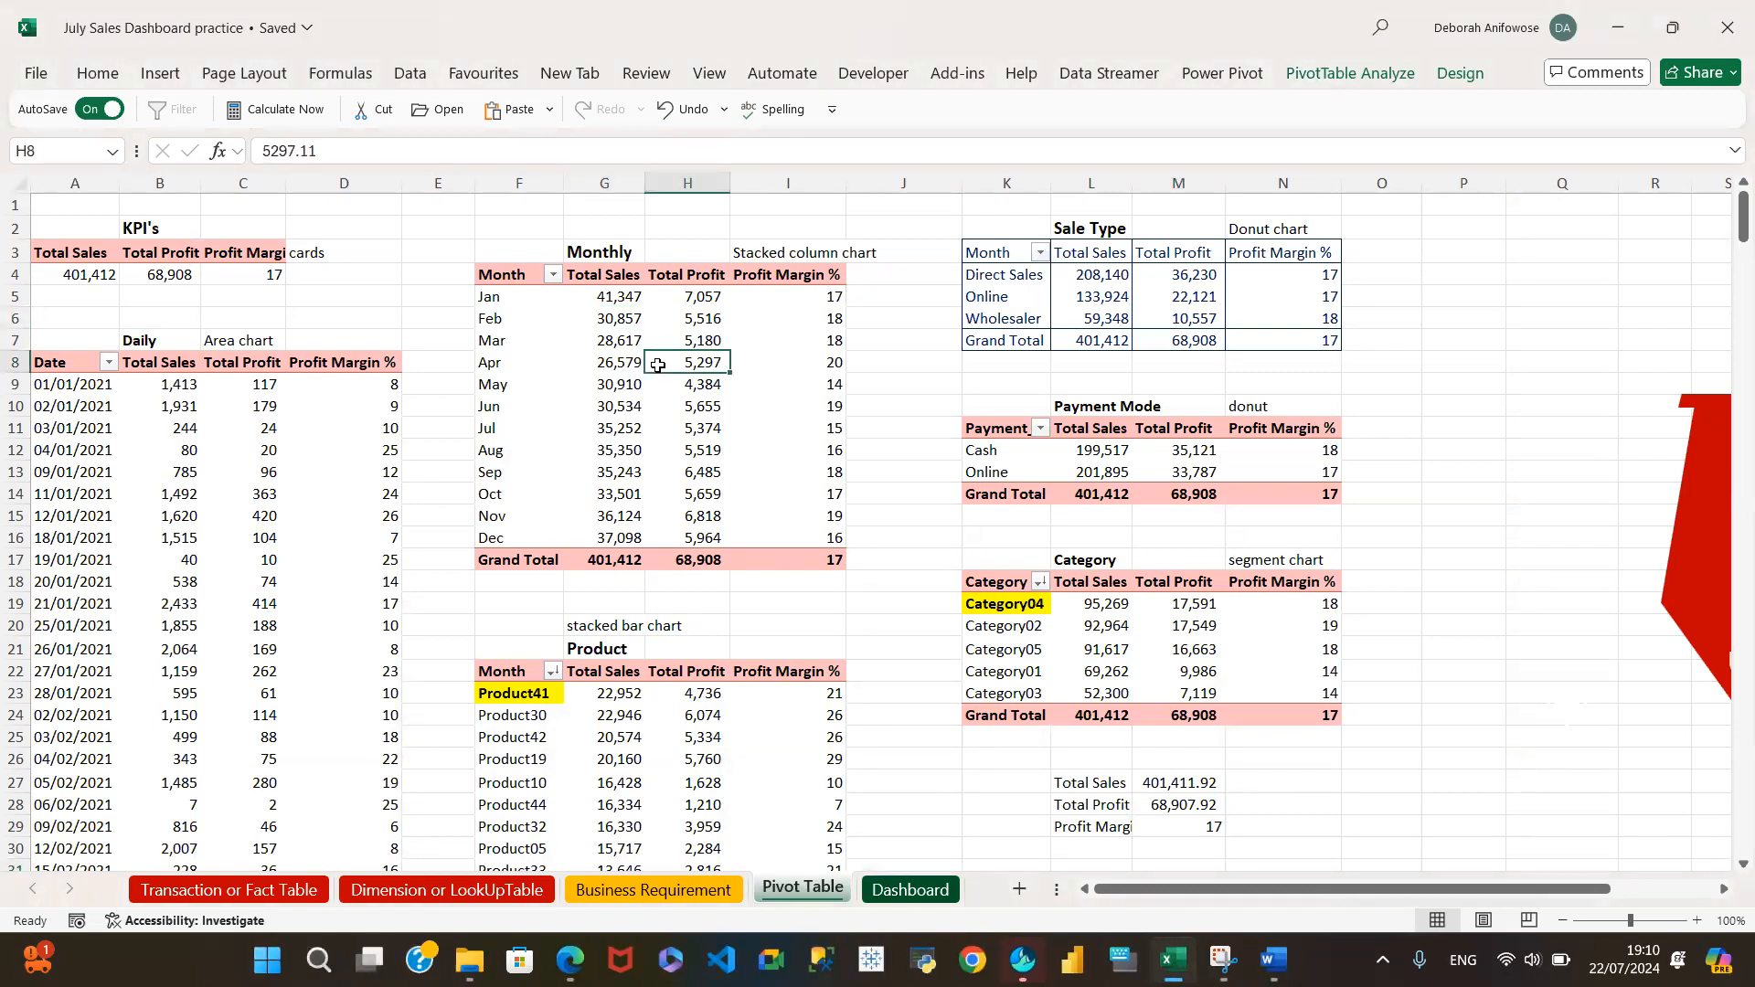
click(156, 73)
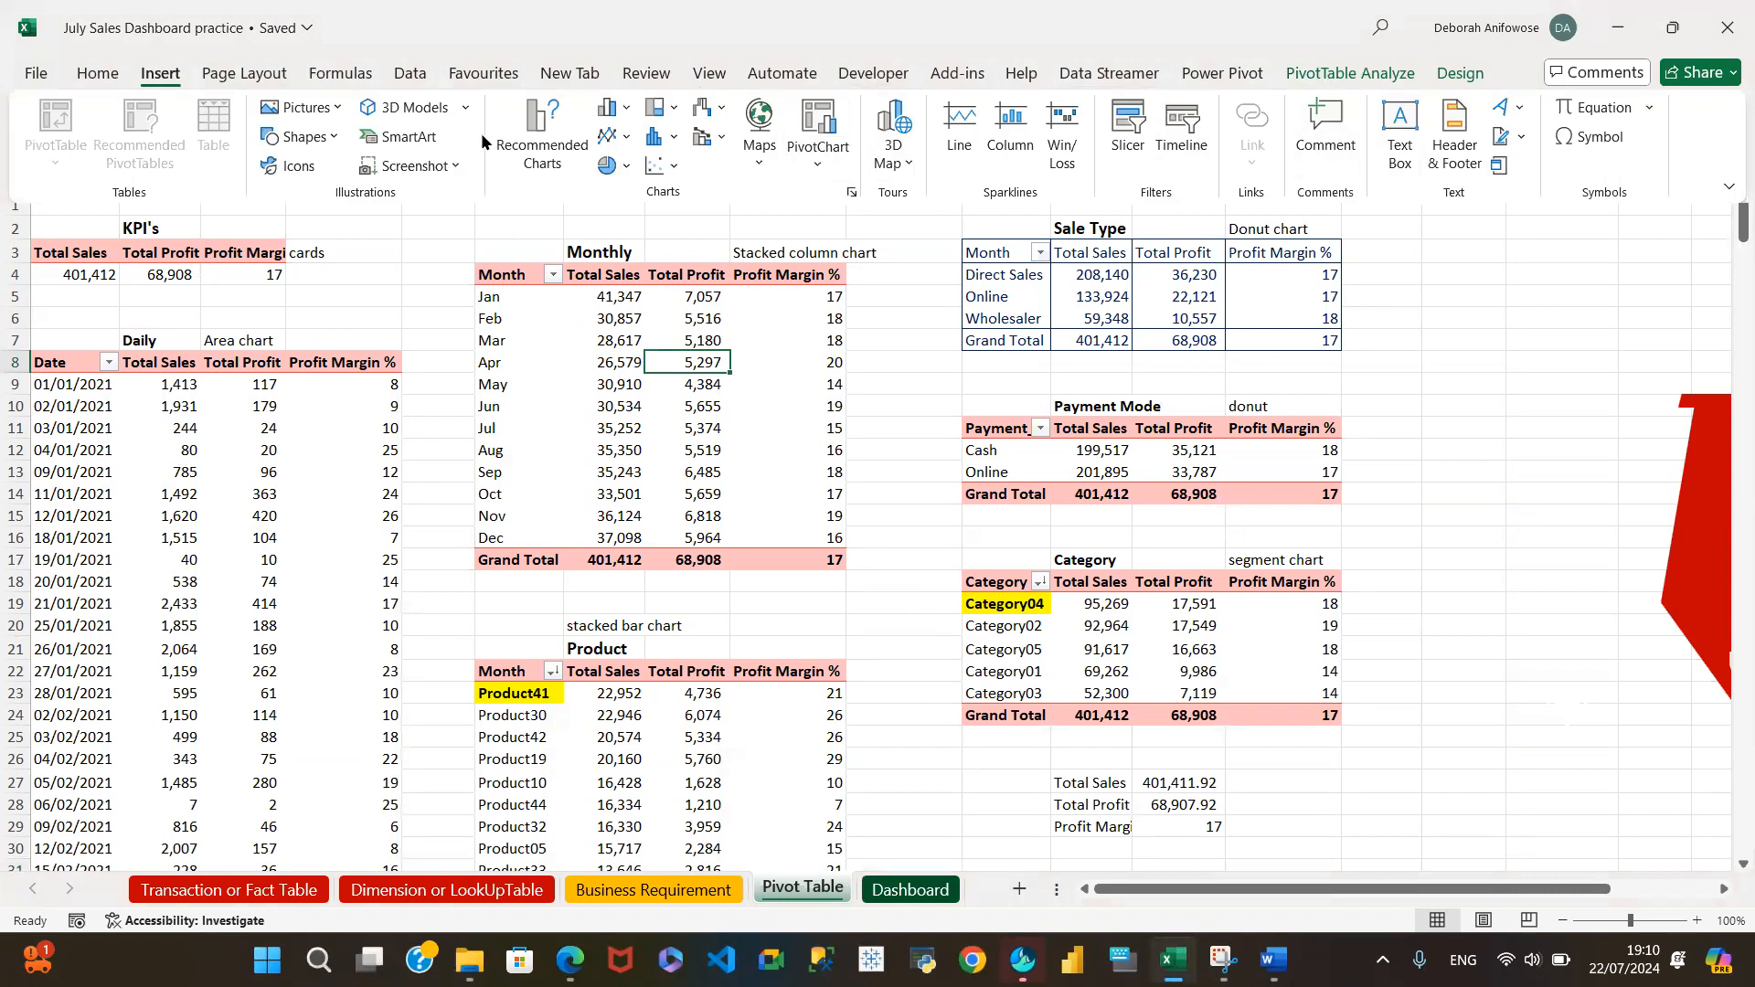
click(547, 137)
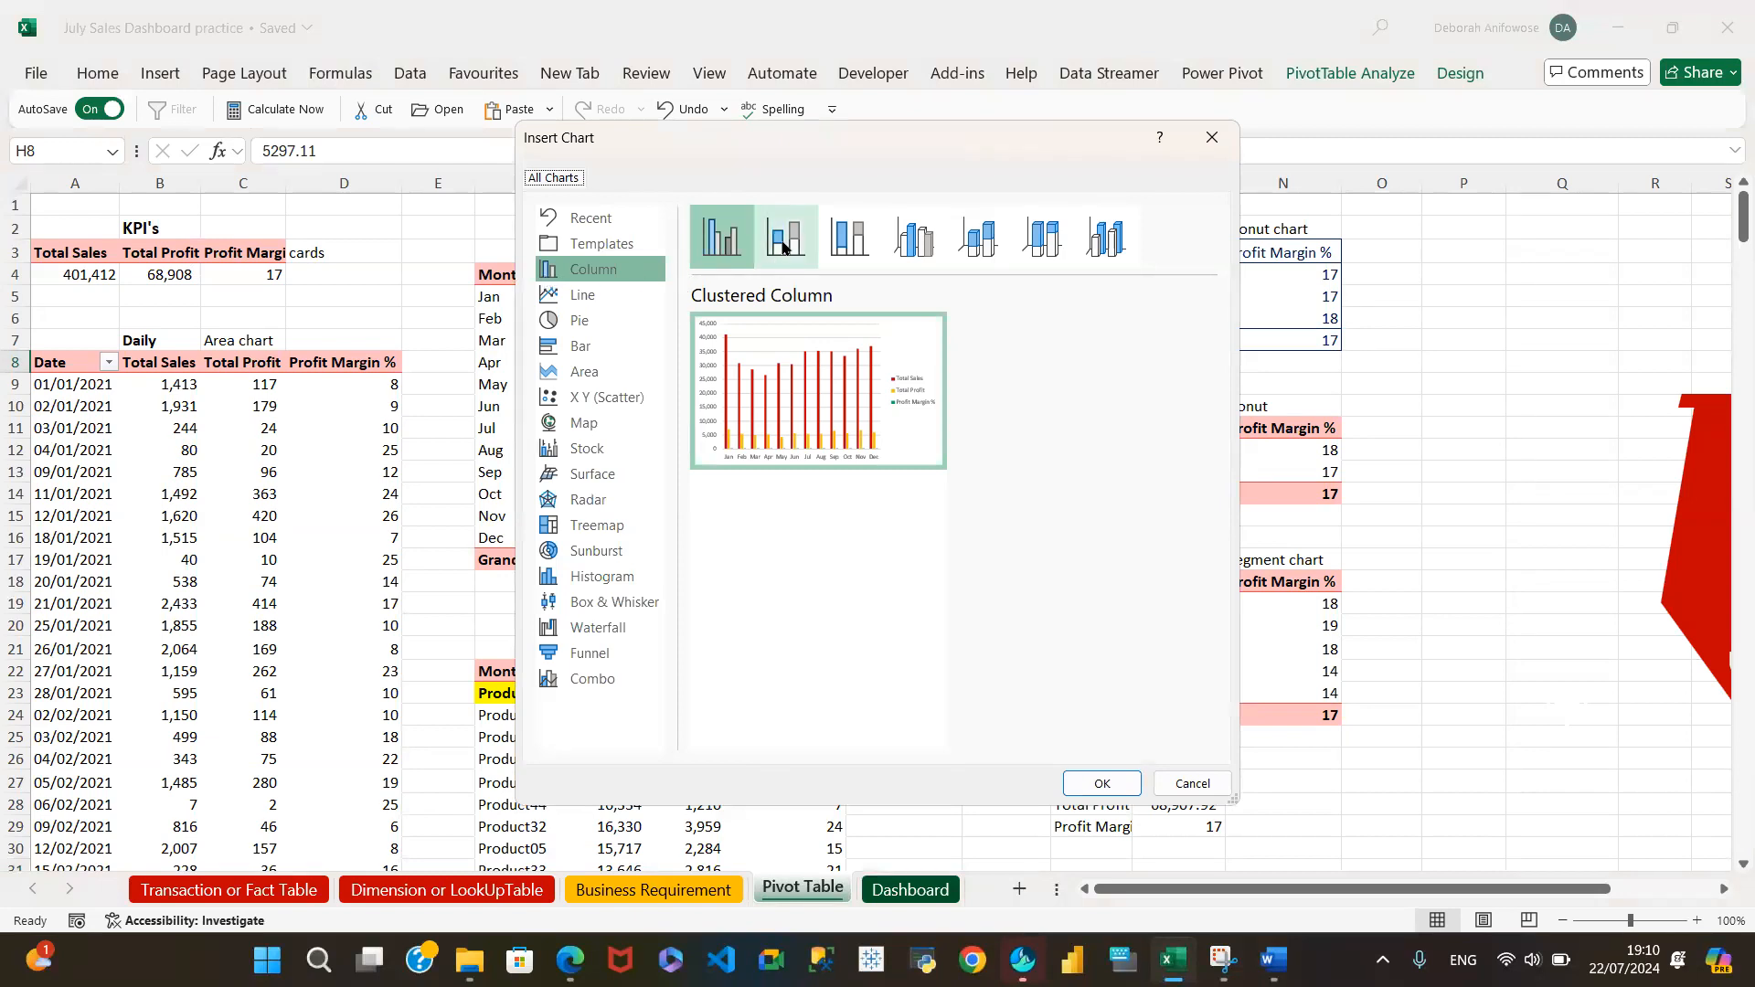
Preview the Clustered and Stacked Column types and compare them with the monthly chart in Snipping Tool's reference dashboard, returning to Excel
mouse_move(757, 381)
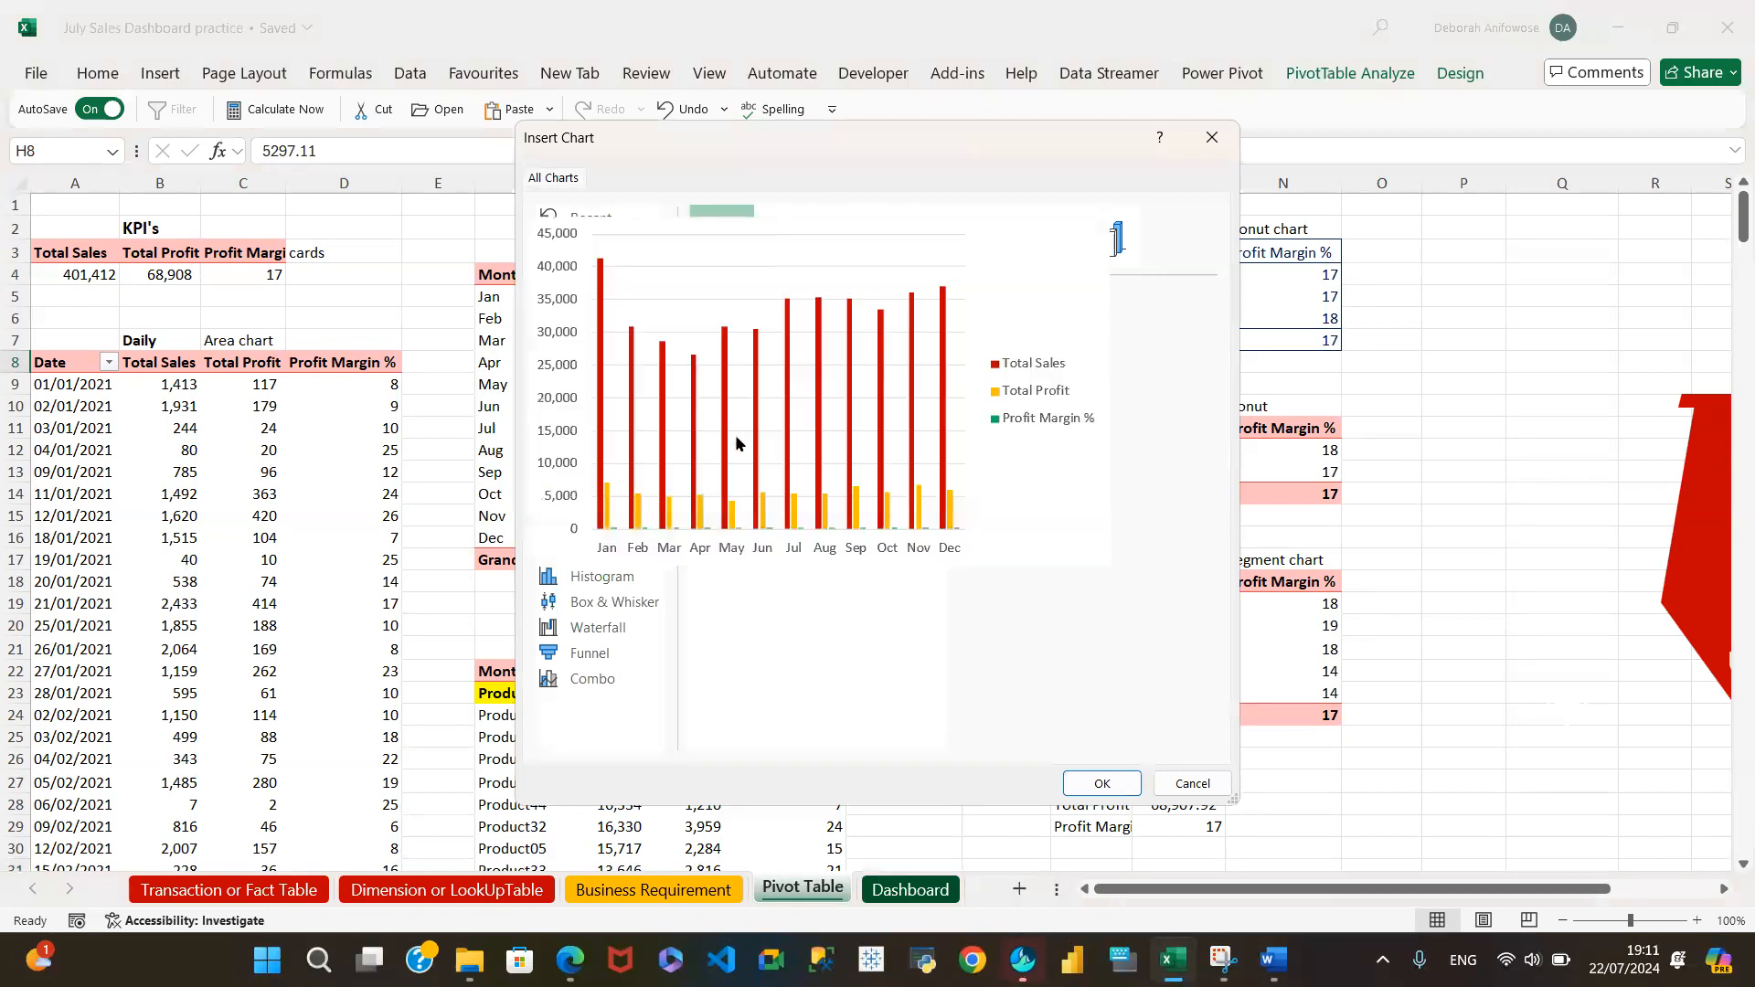
mouse_move(700, 453)
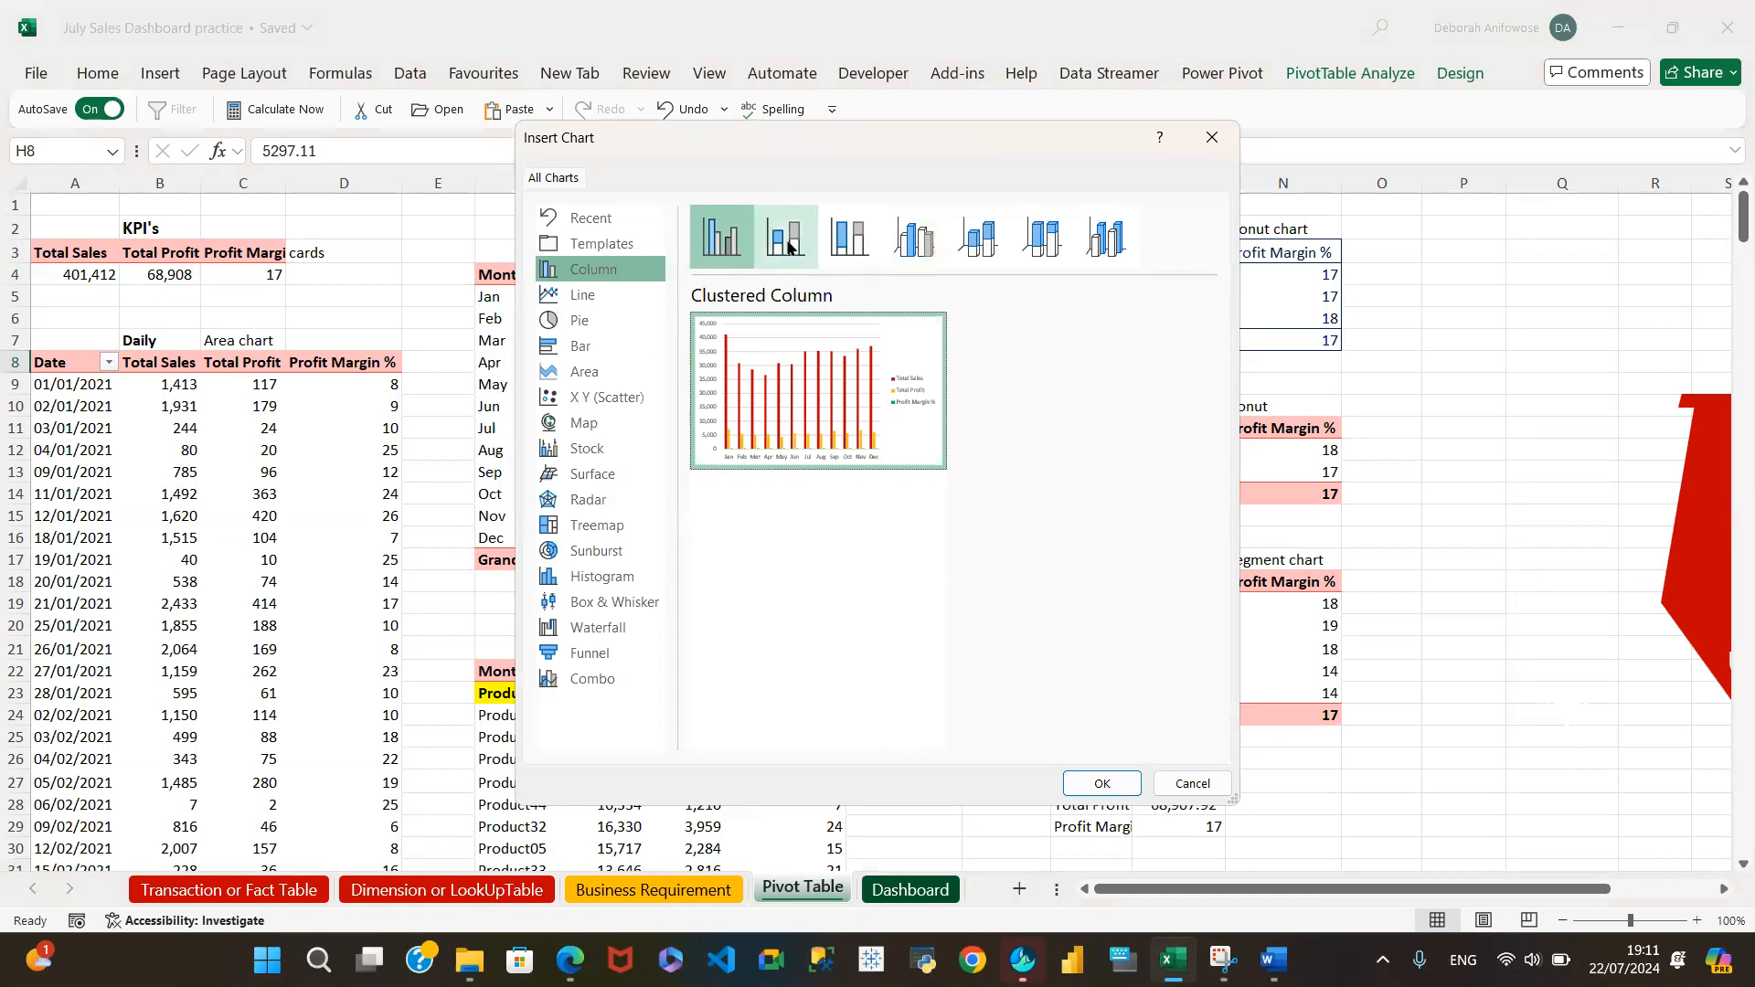
click(788, 245)
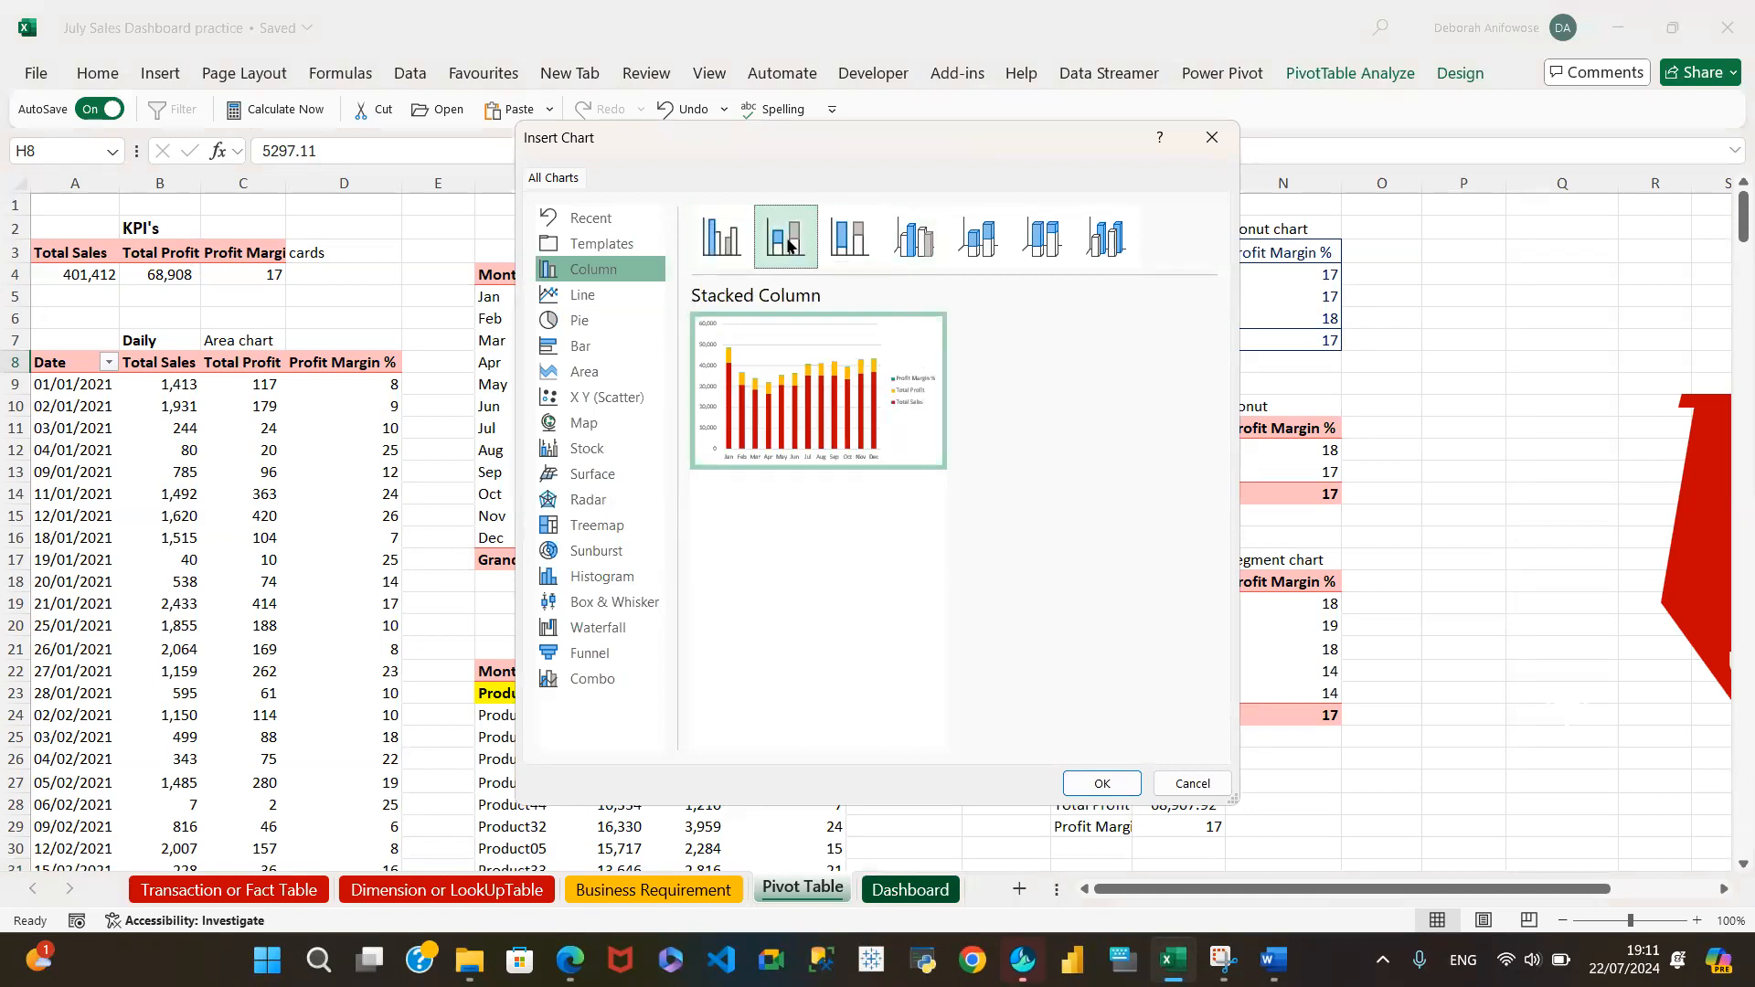
mouse_move(817, 383)
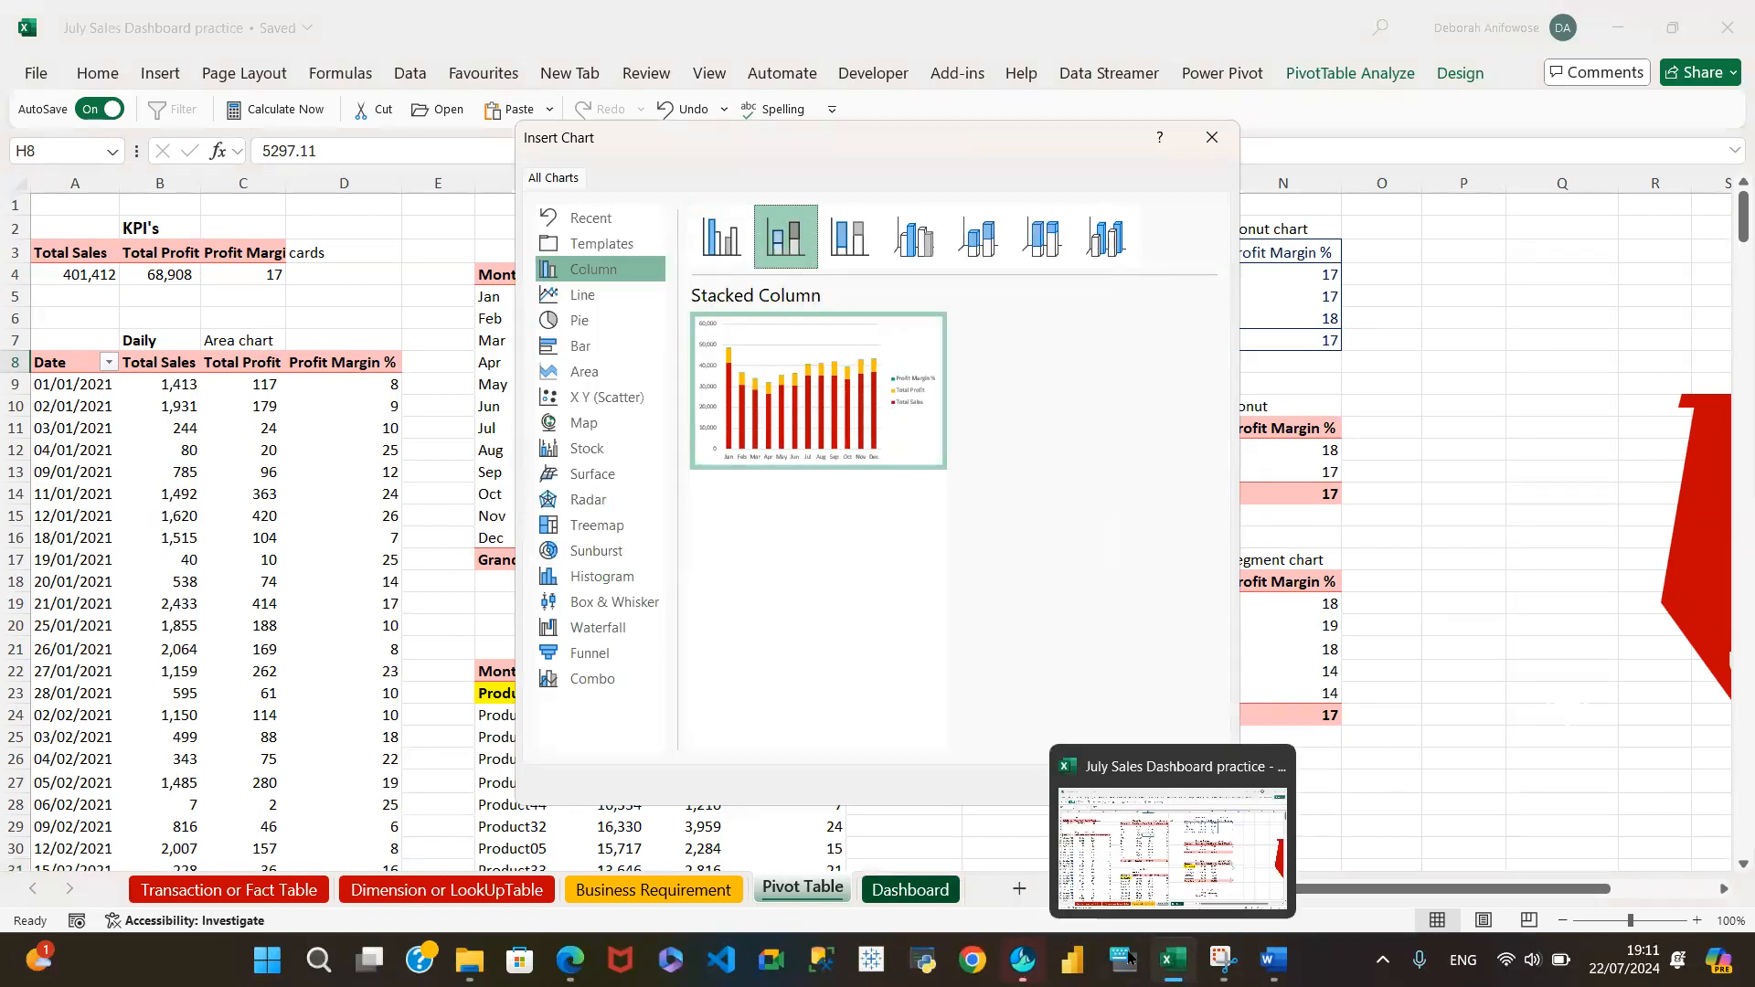
mouse_move(1223, 960)
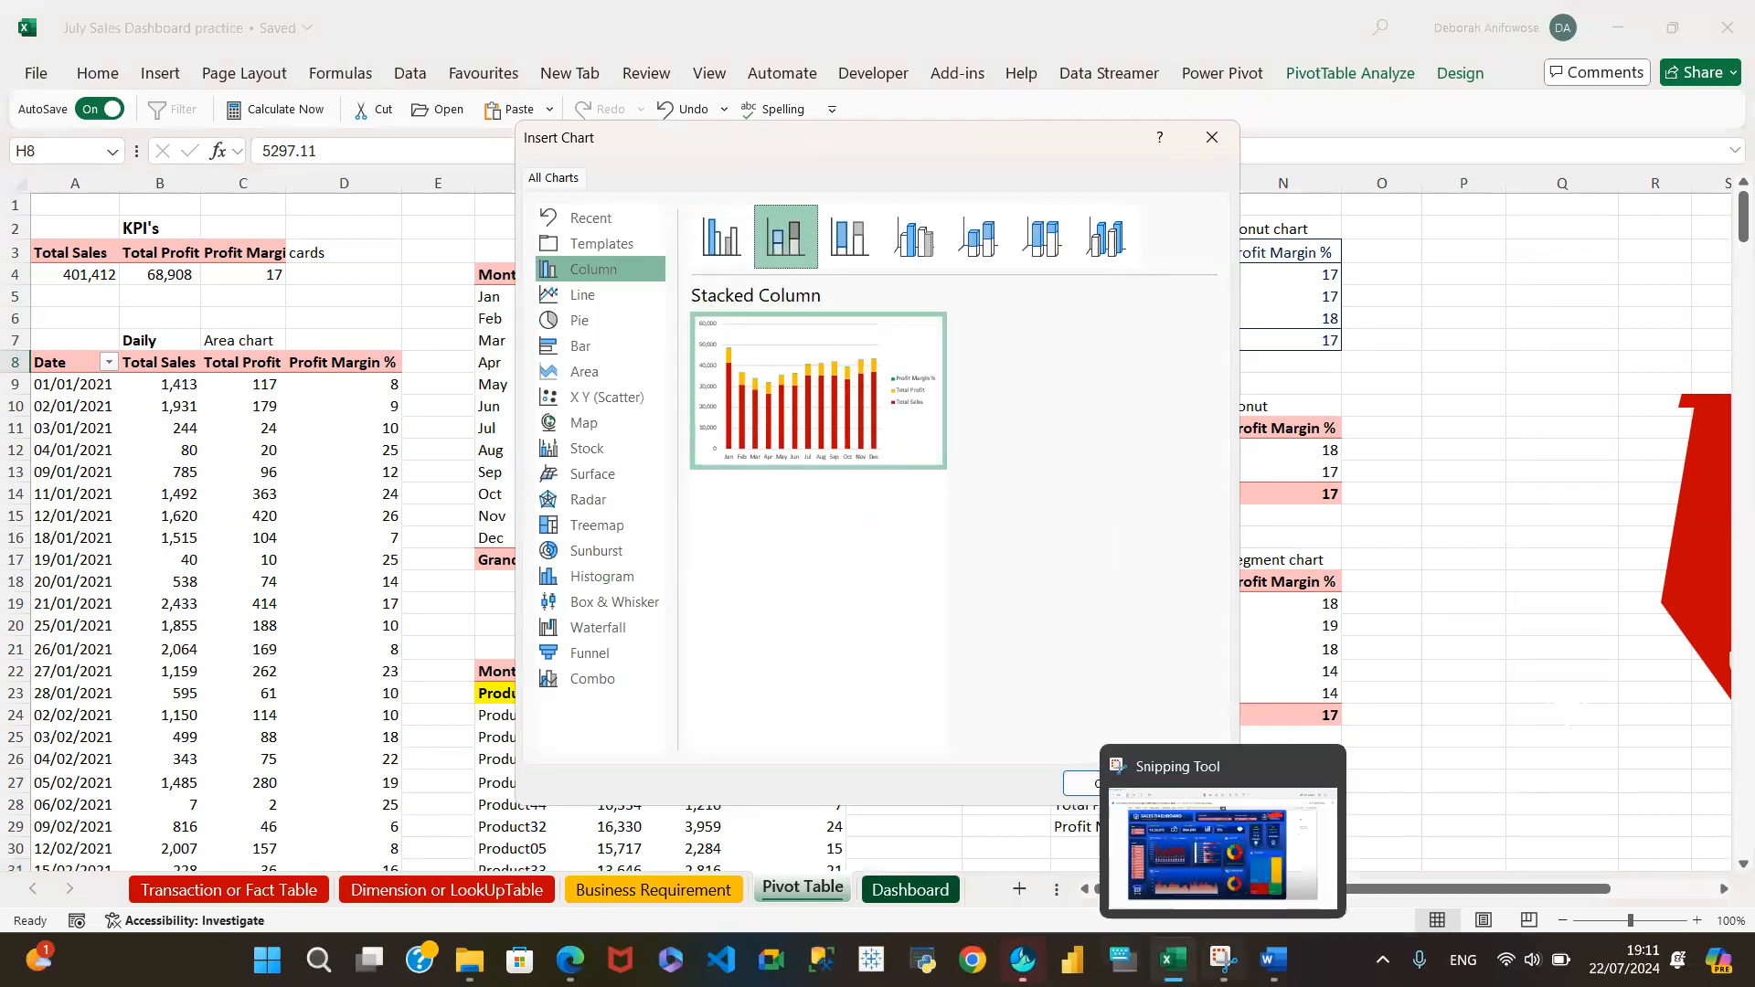
click(1170, 855)
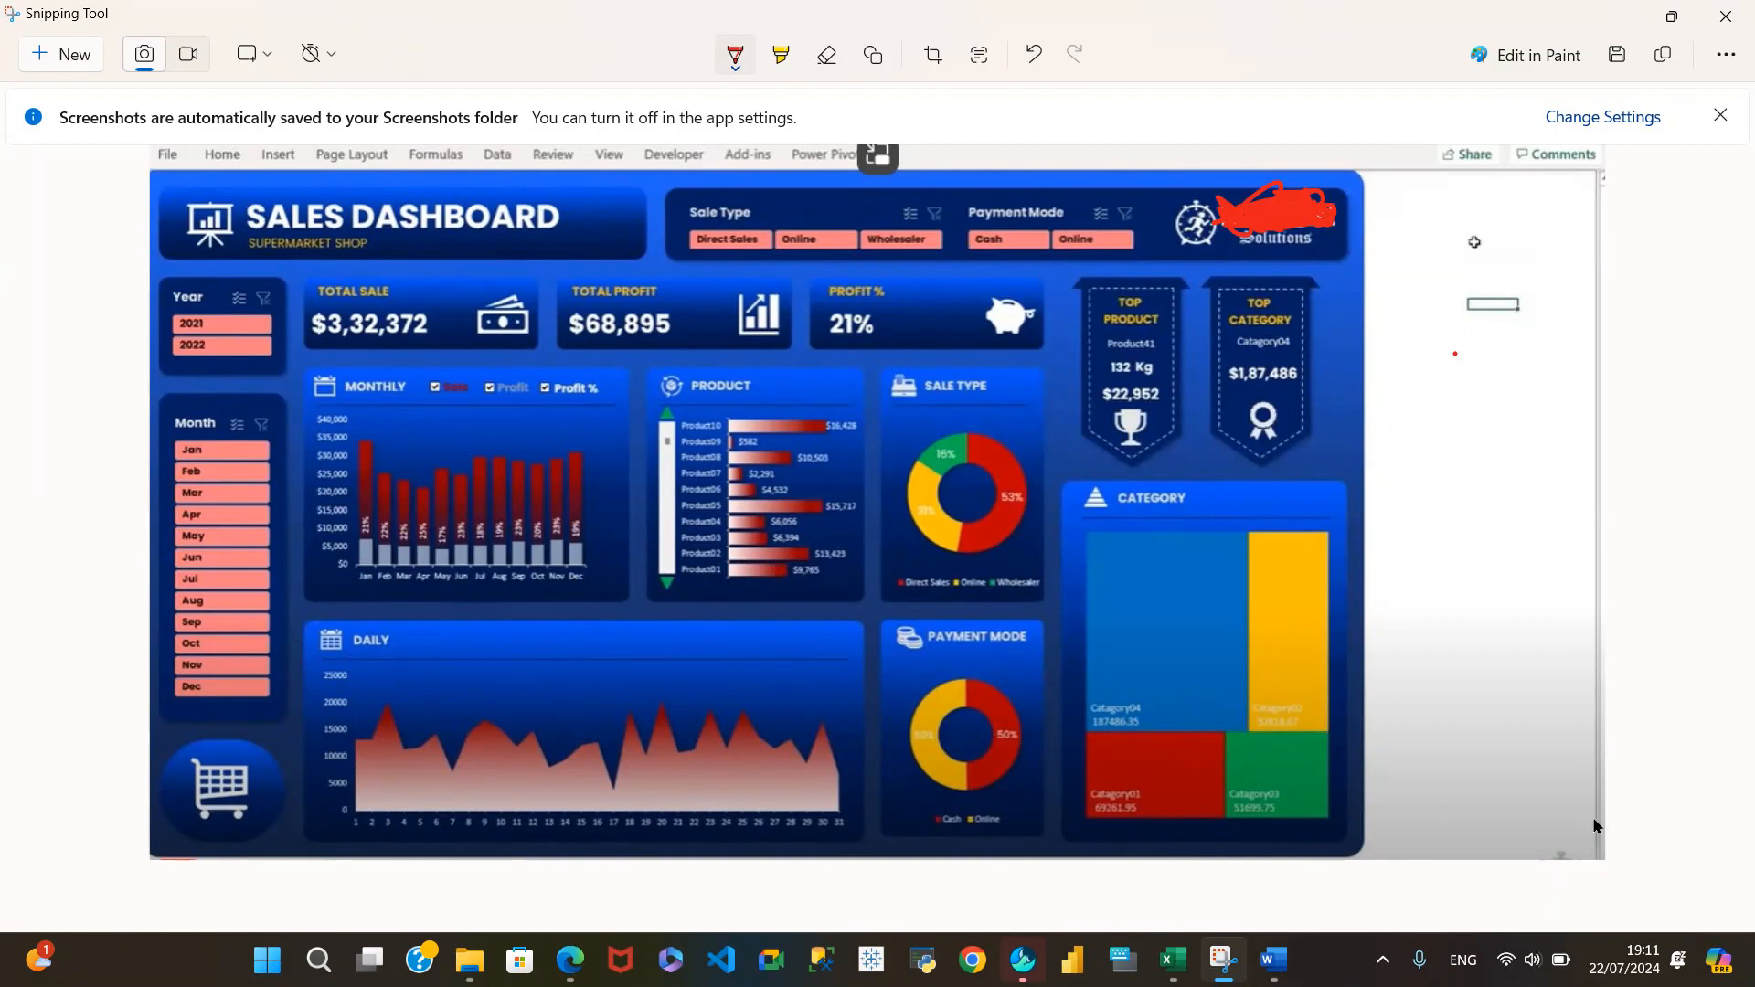
mouse_move(1025, 958)
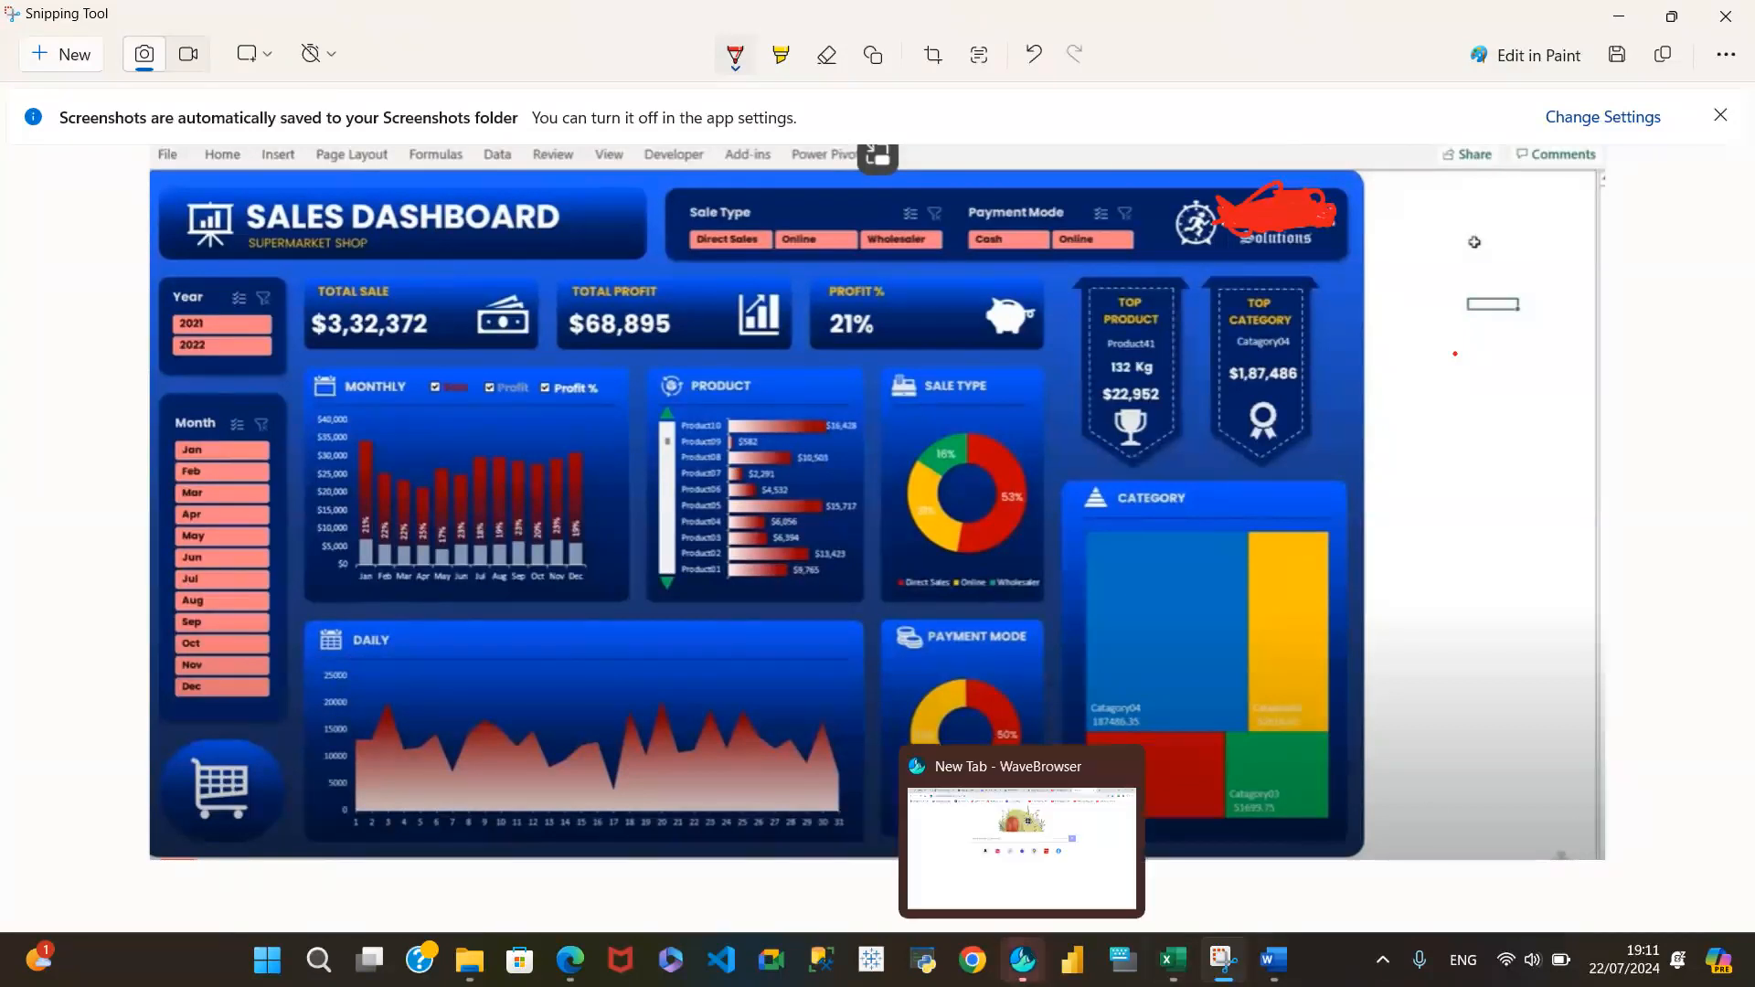
click(1173, 958)
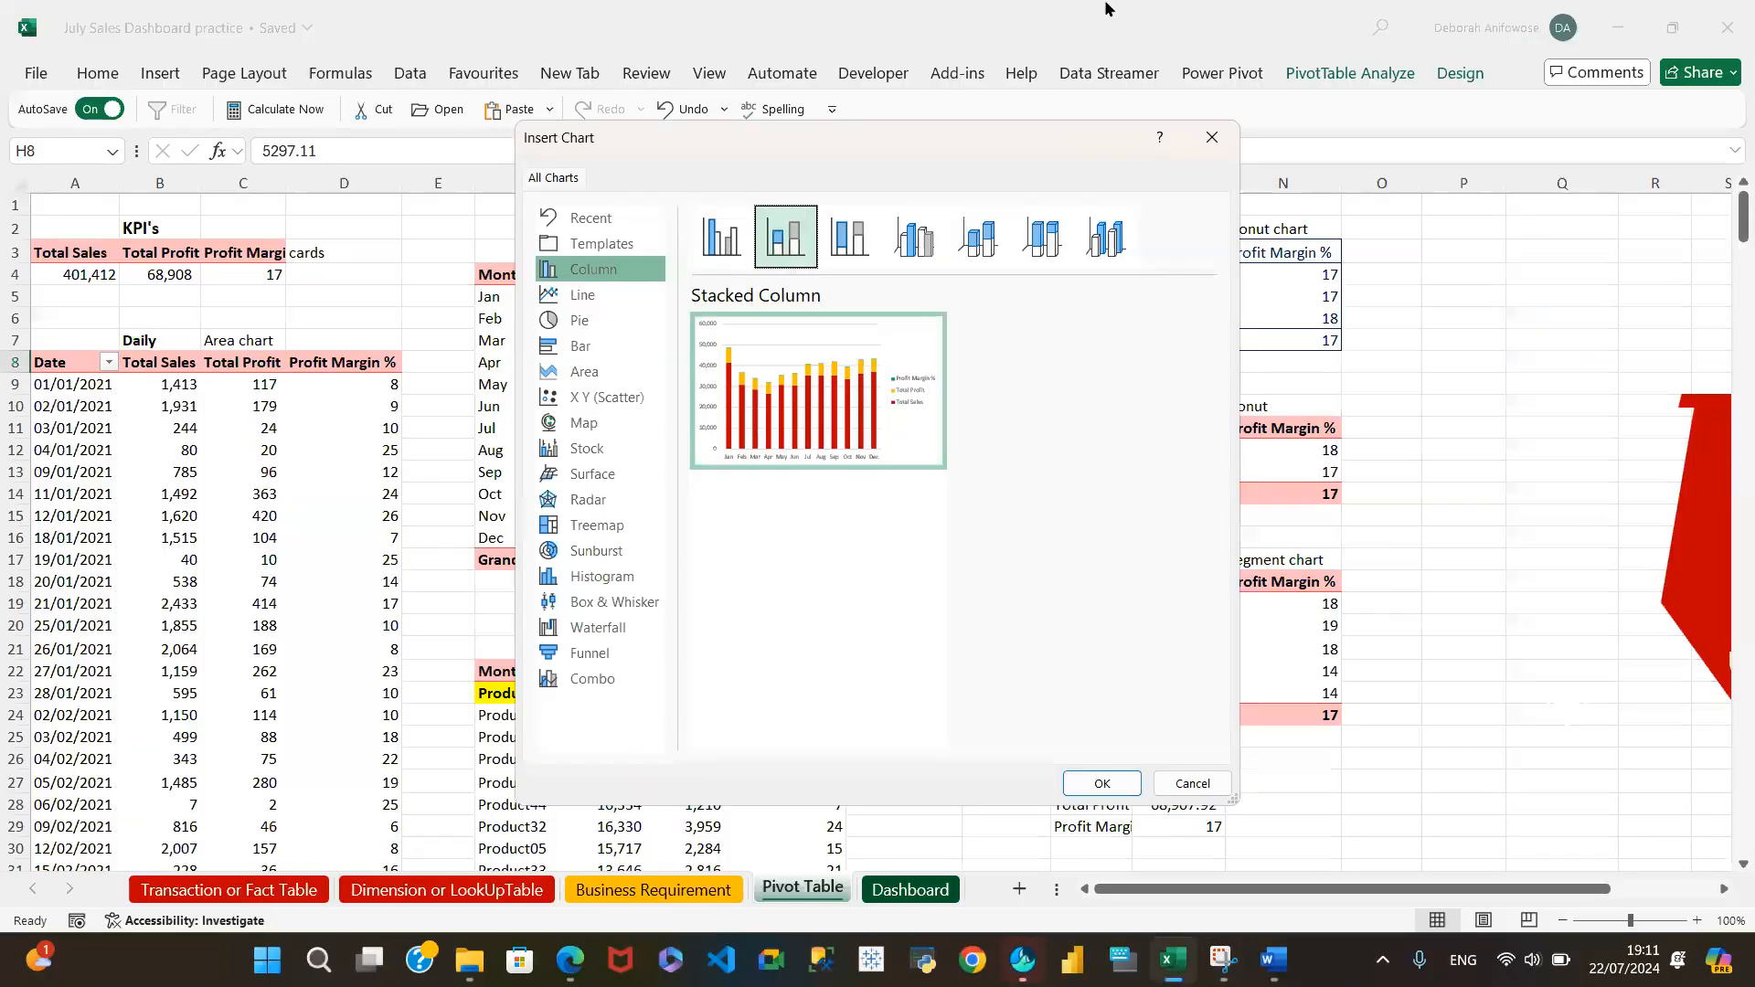
Compare the previews of the stacked, 100% stacked and 3-D column variants for the monthly data
click(850, 245)
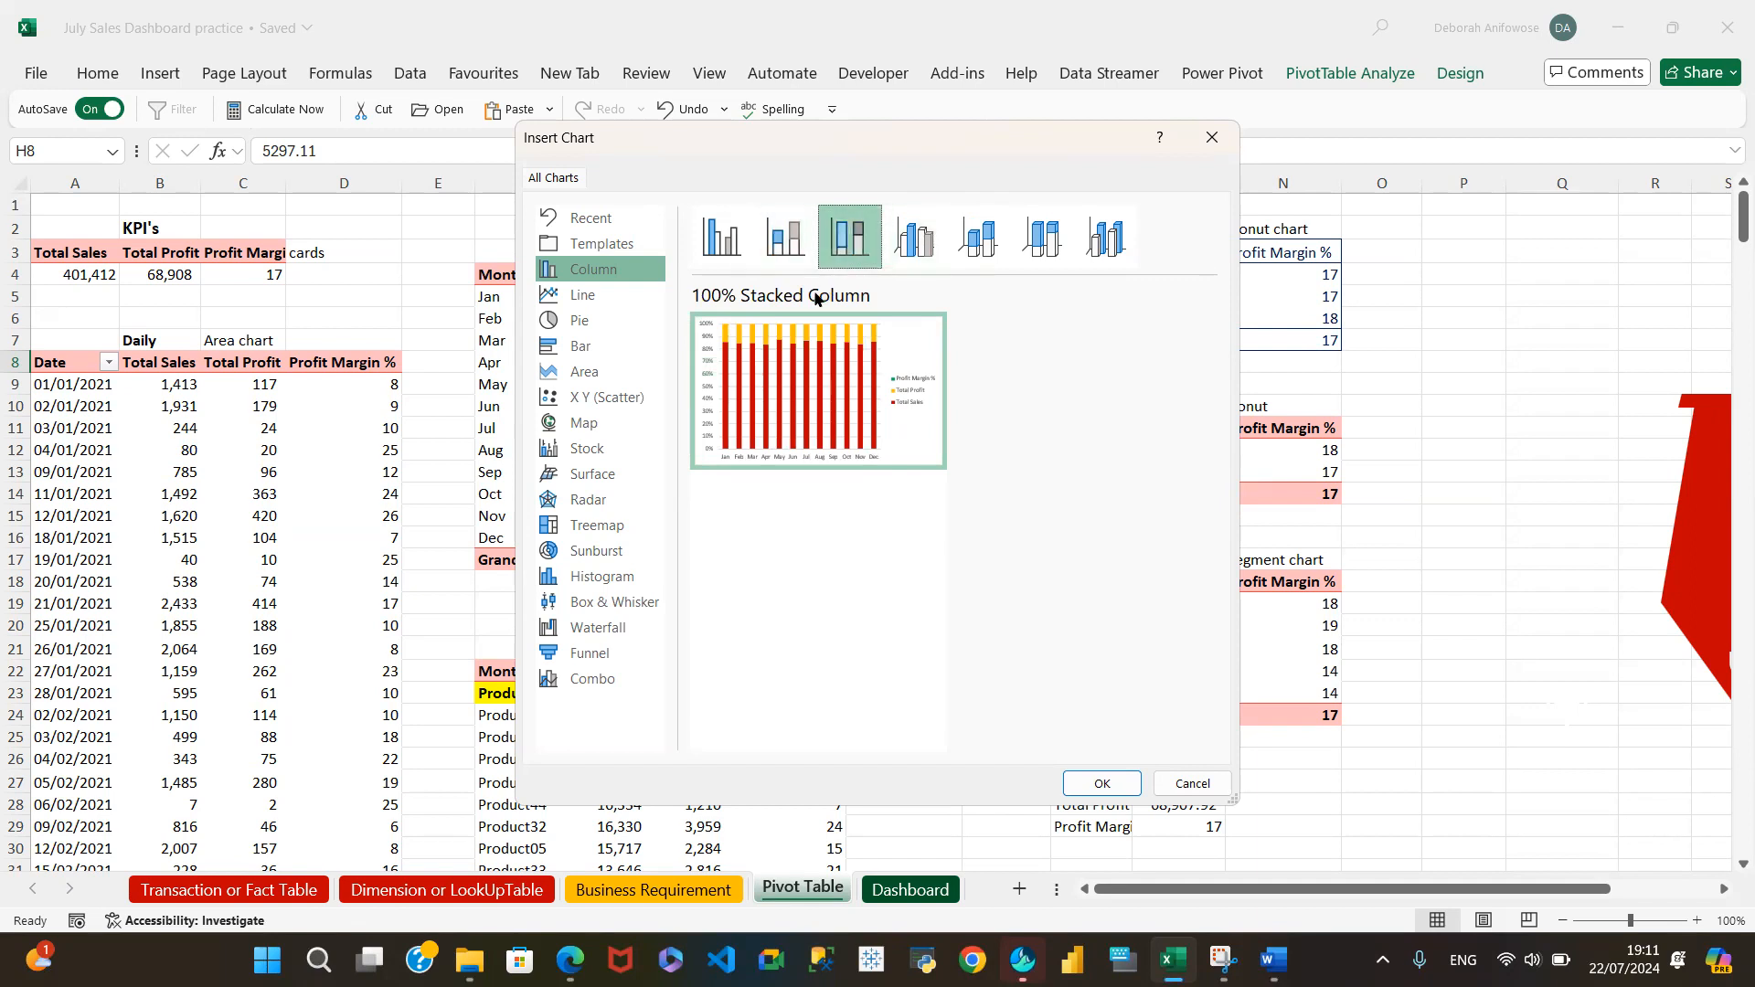
click(791, 252)
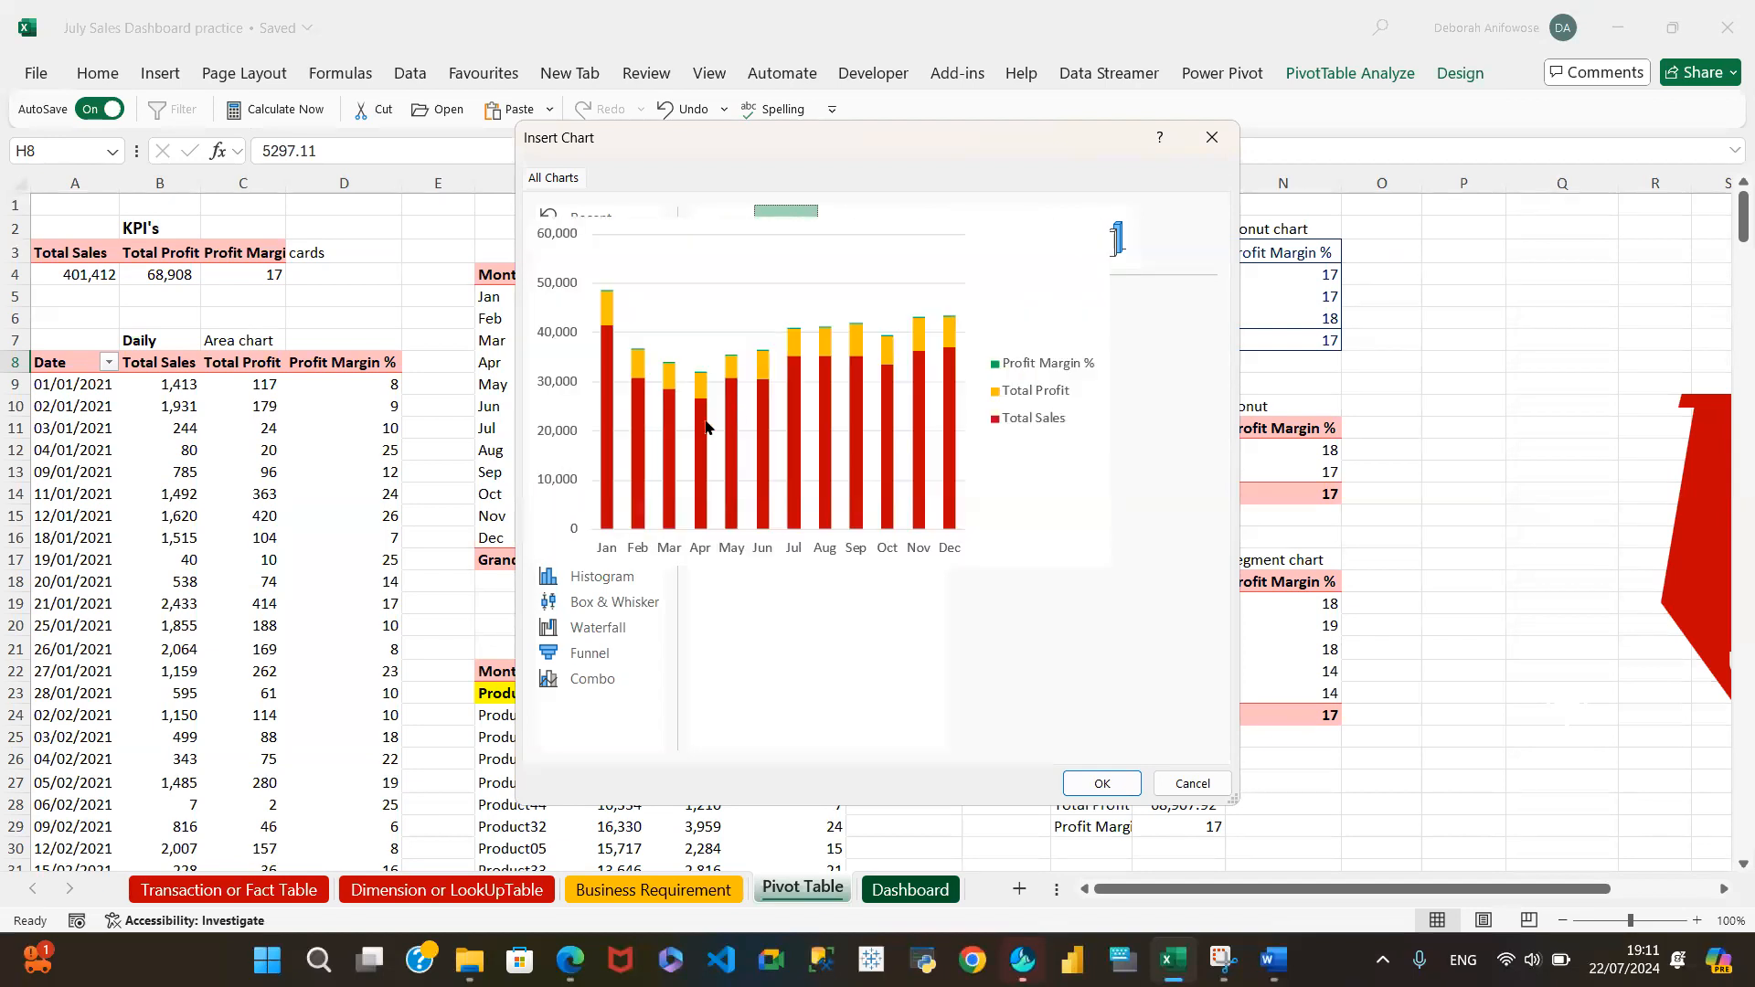
mouse_move(716, 429)
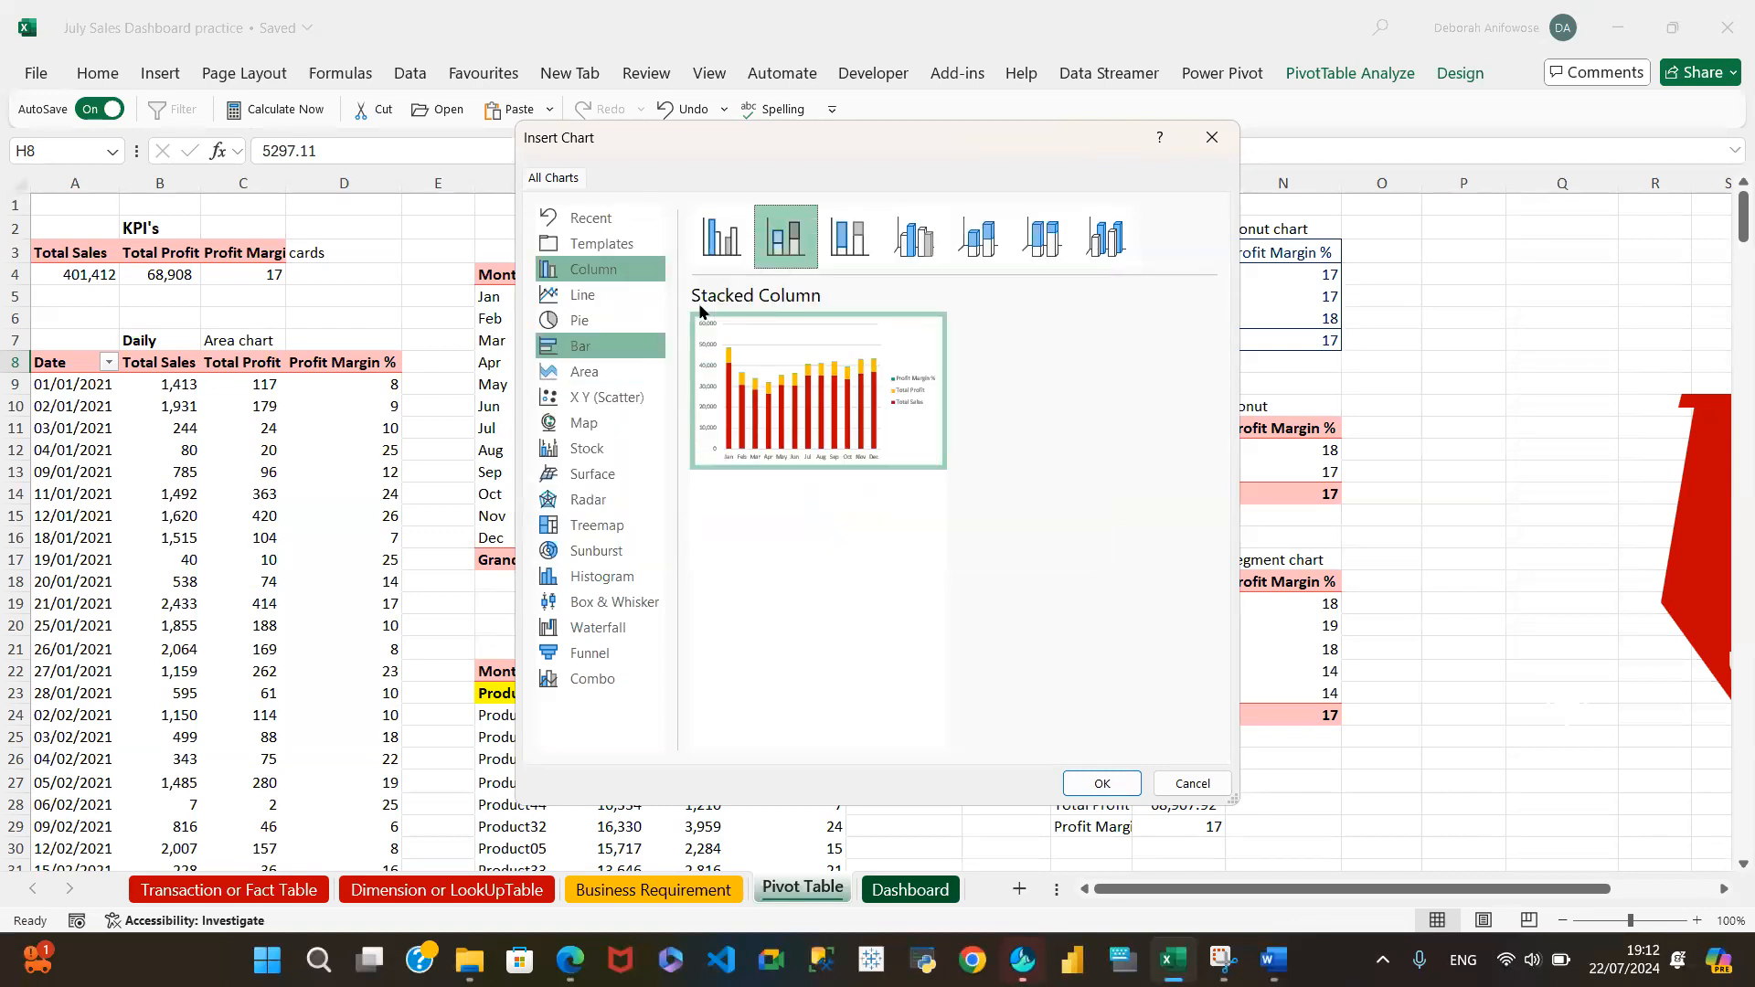
click(849, 240)
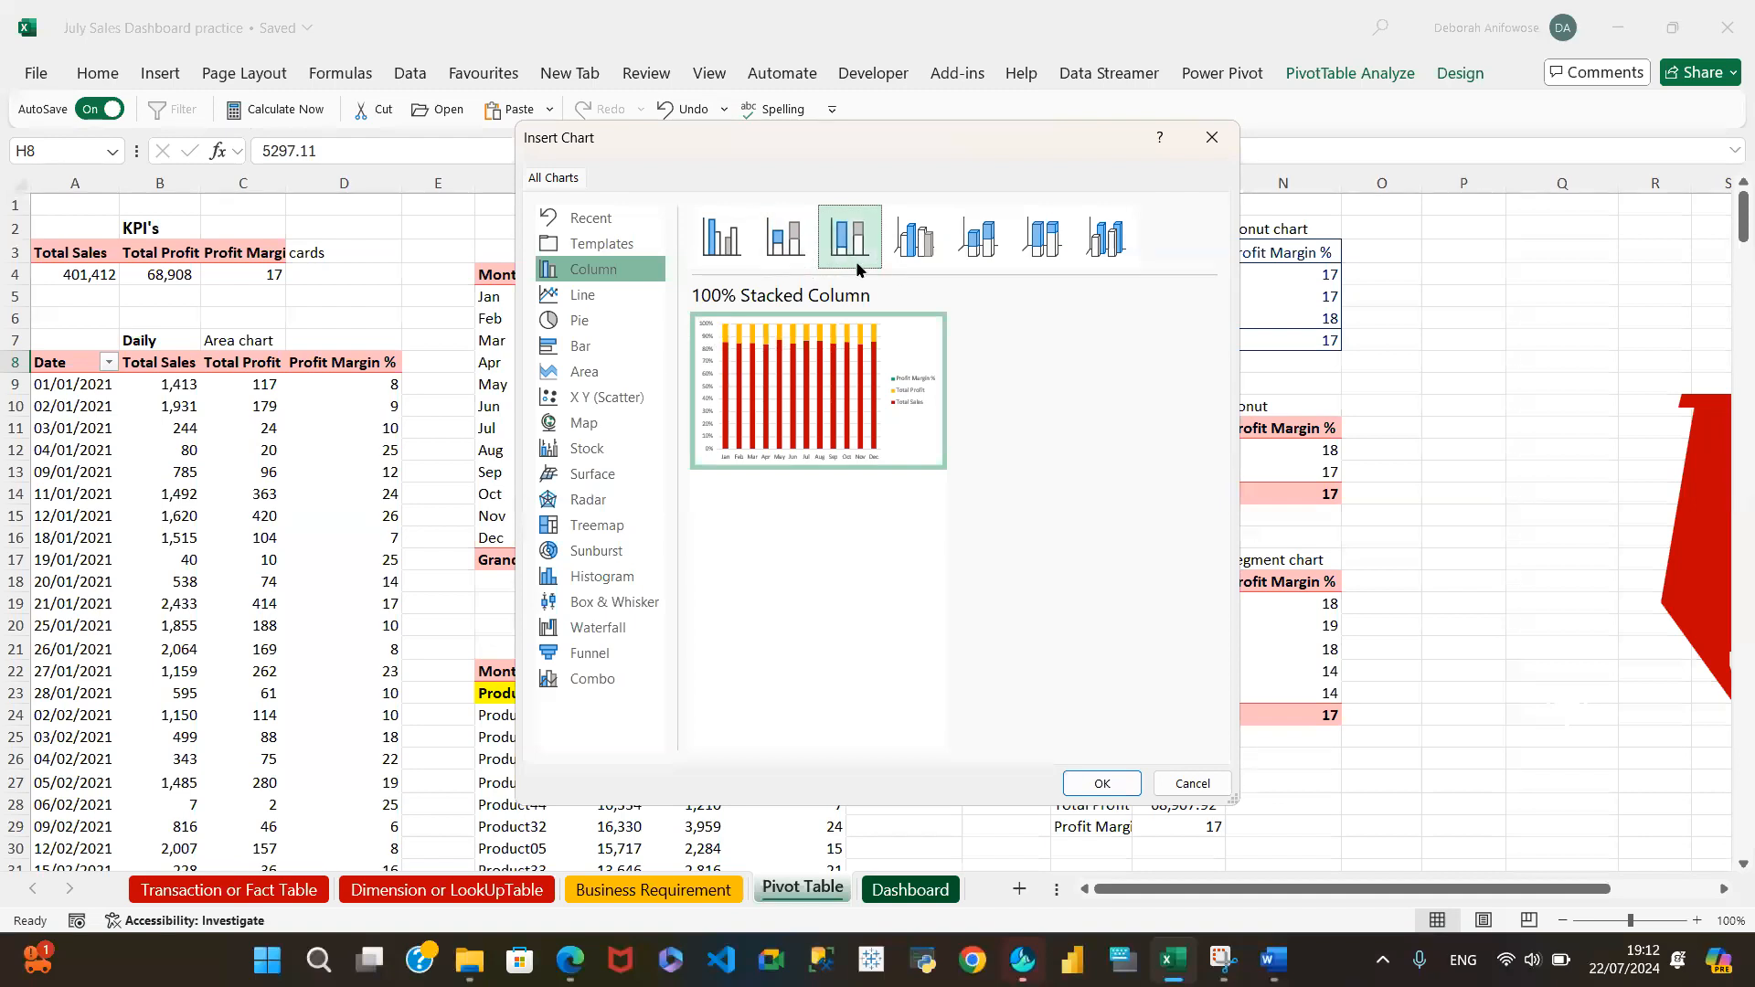
mouse_move(821, 355)
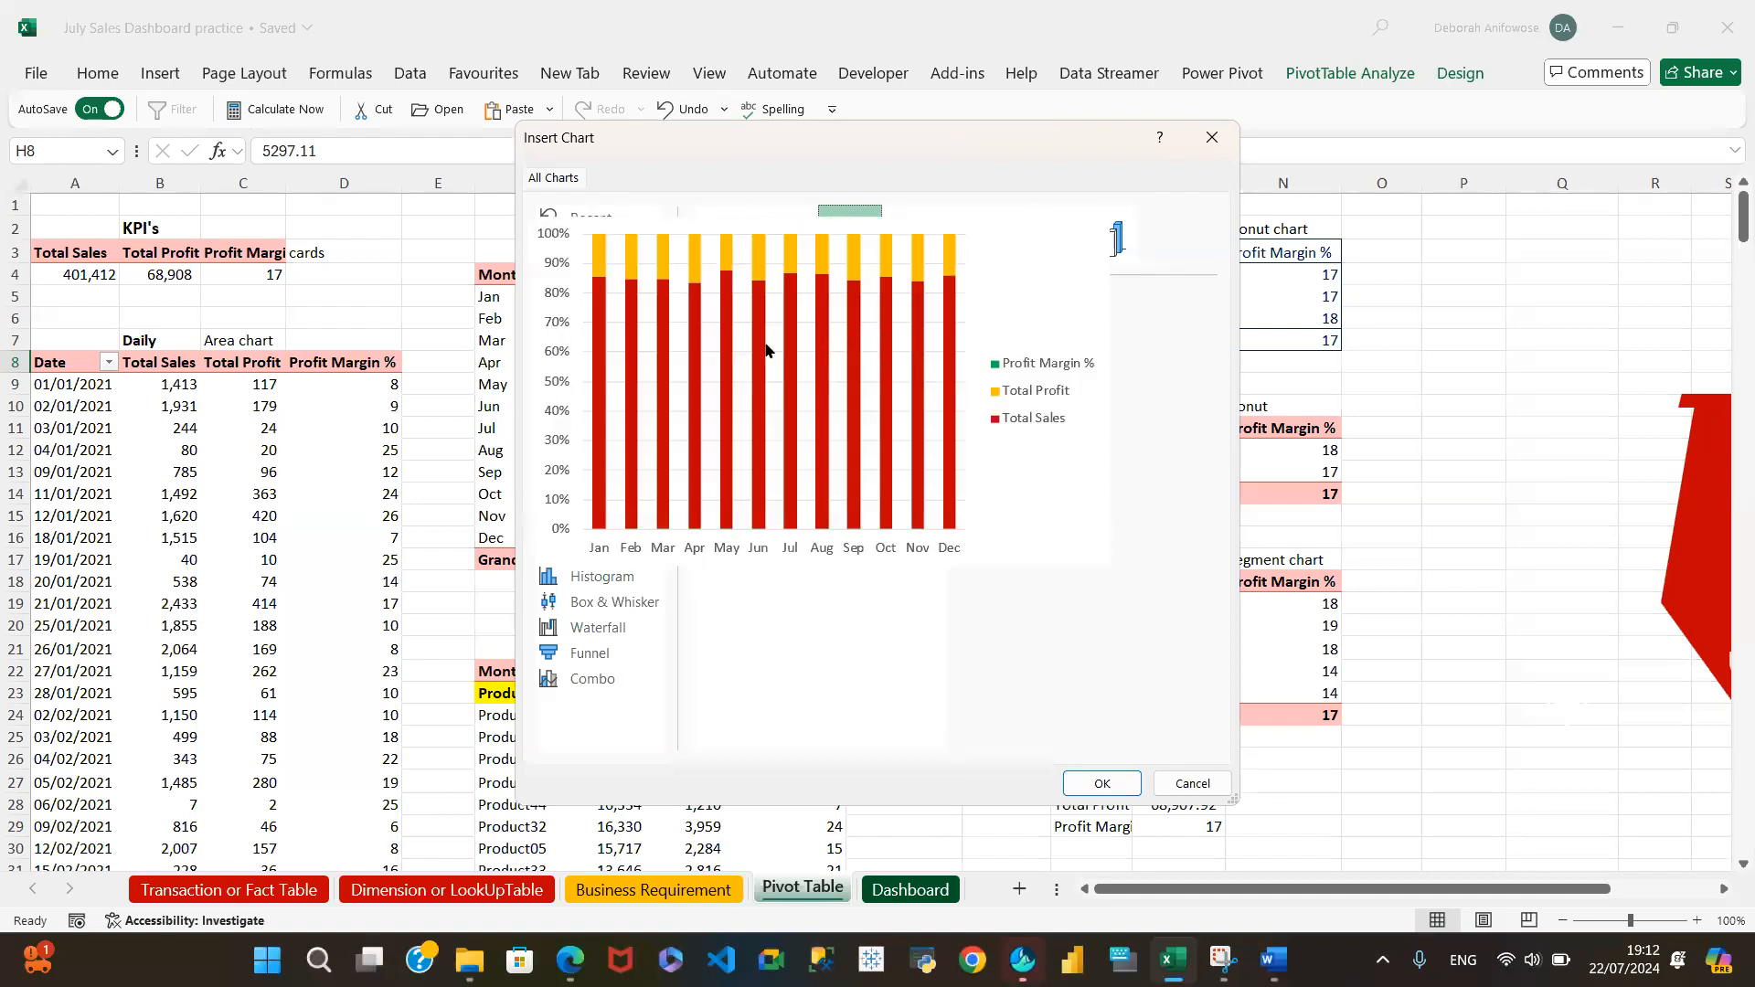
mouse_move(873, 326)
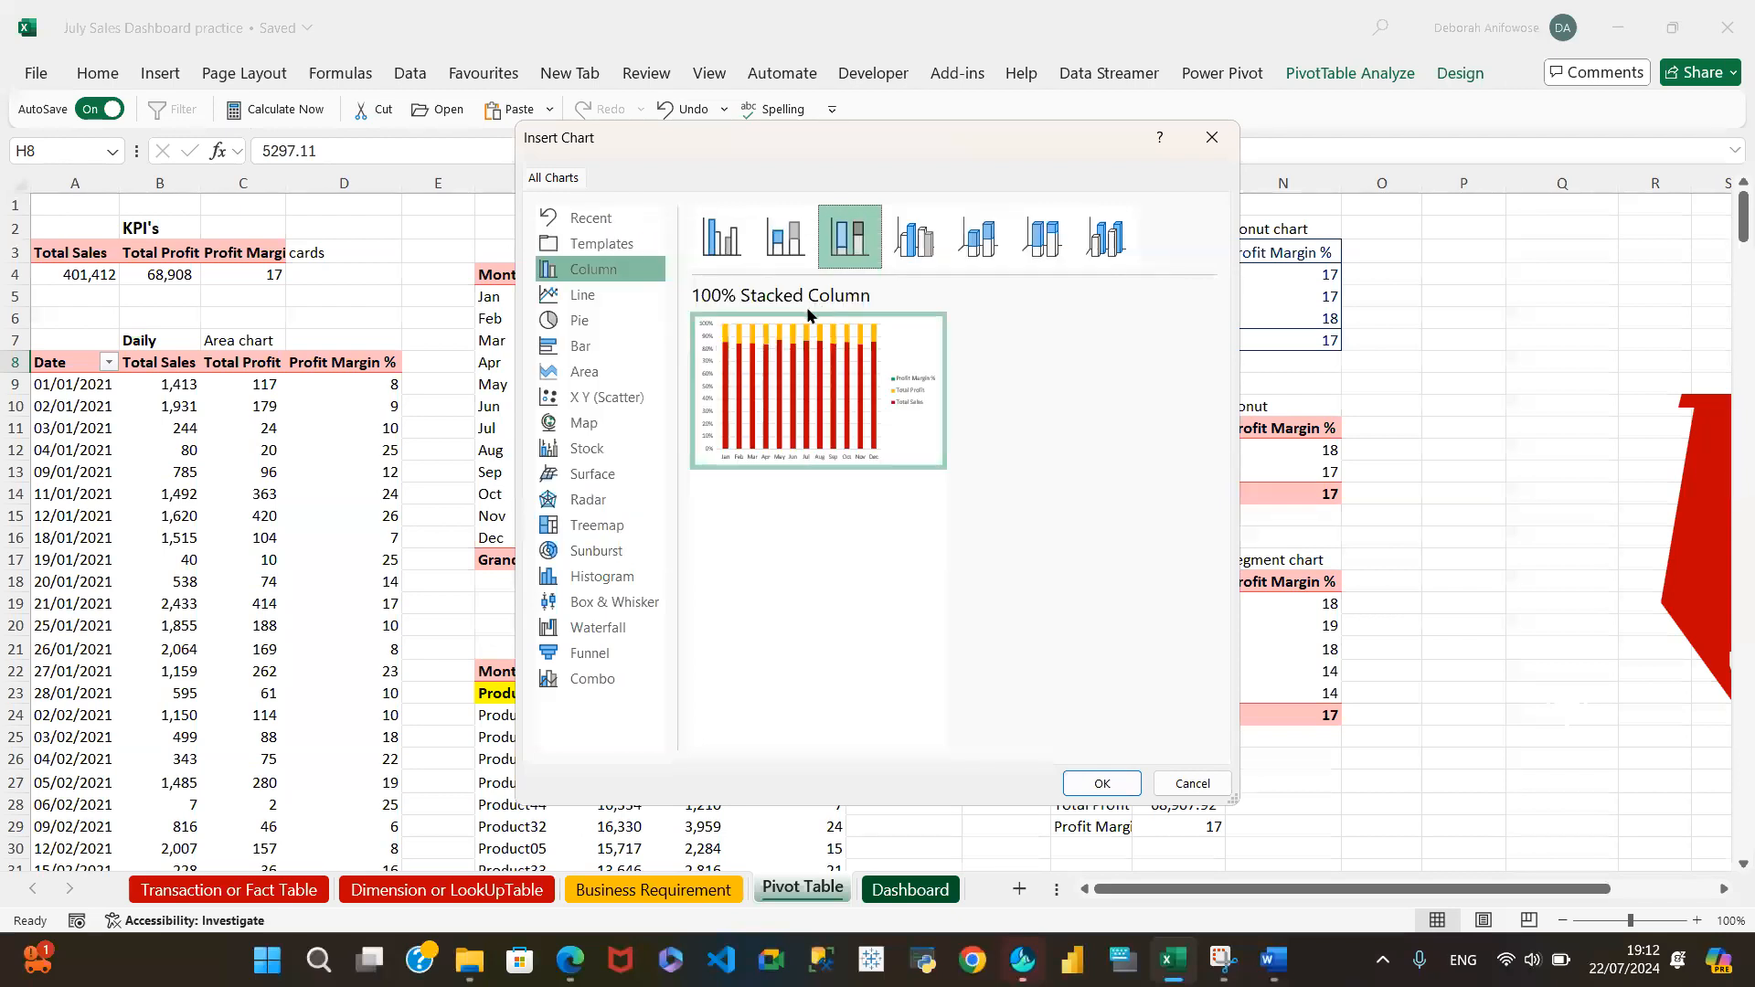
click(919, 247)
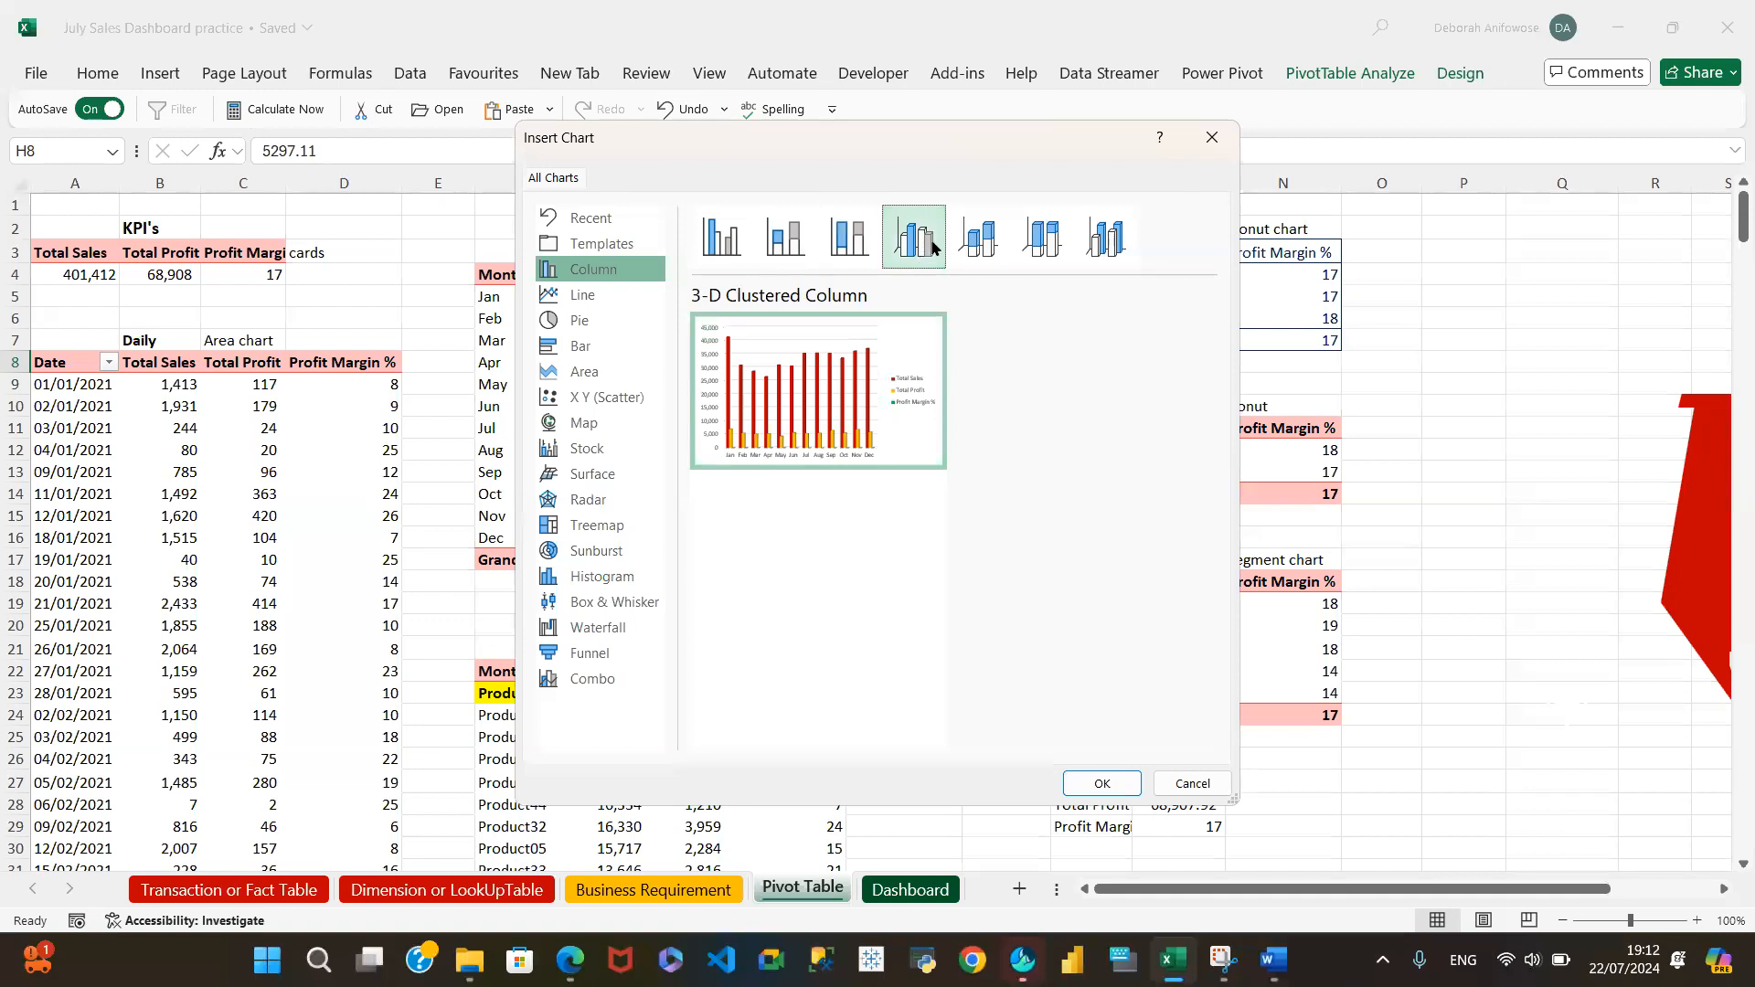
click(974, 248)
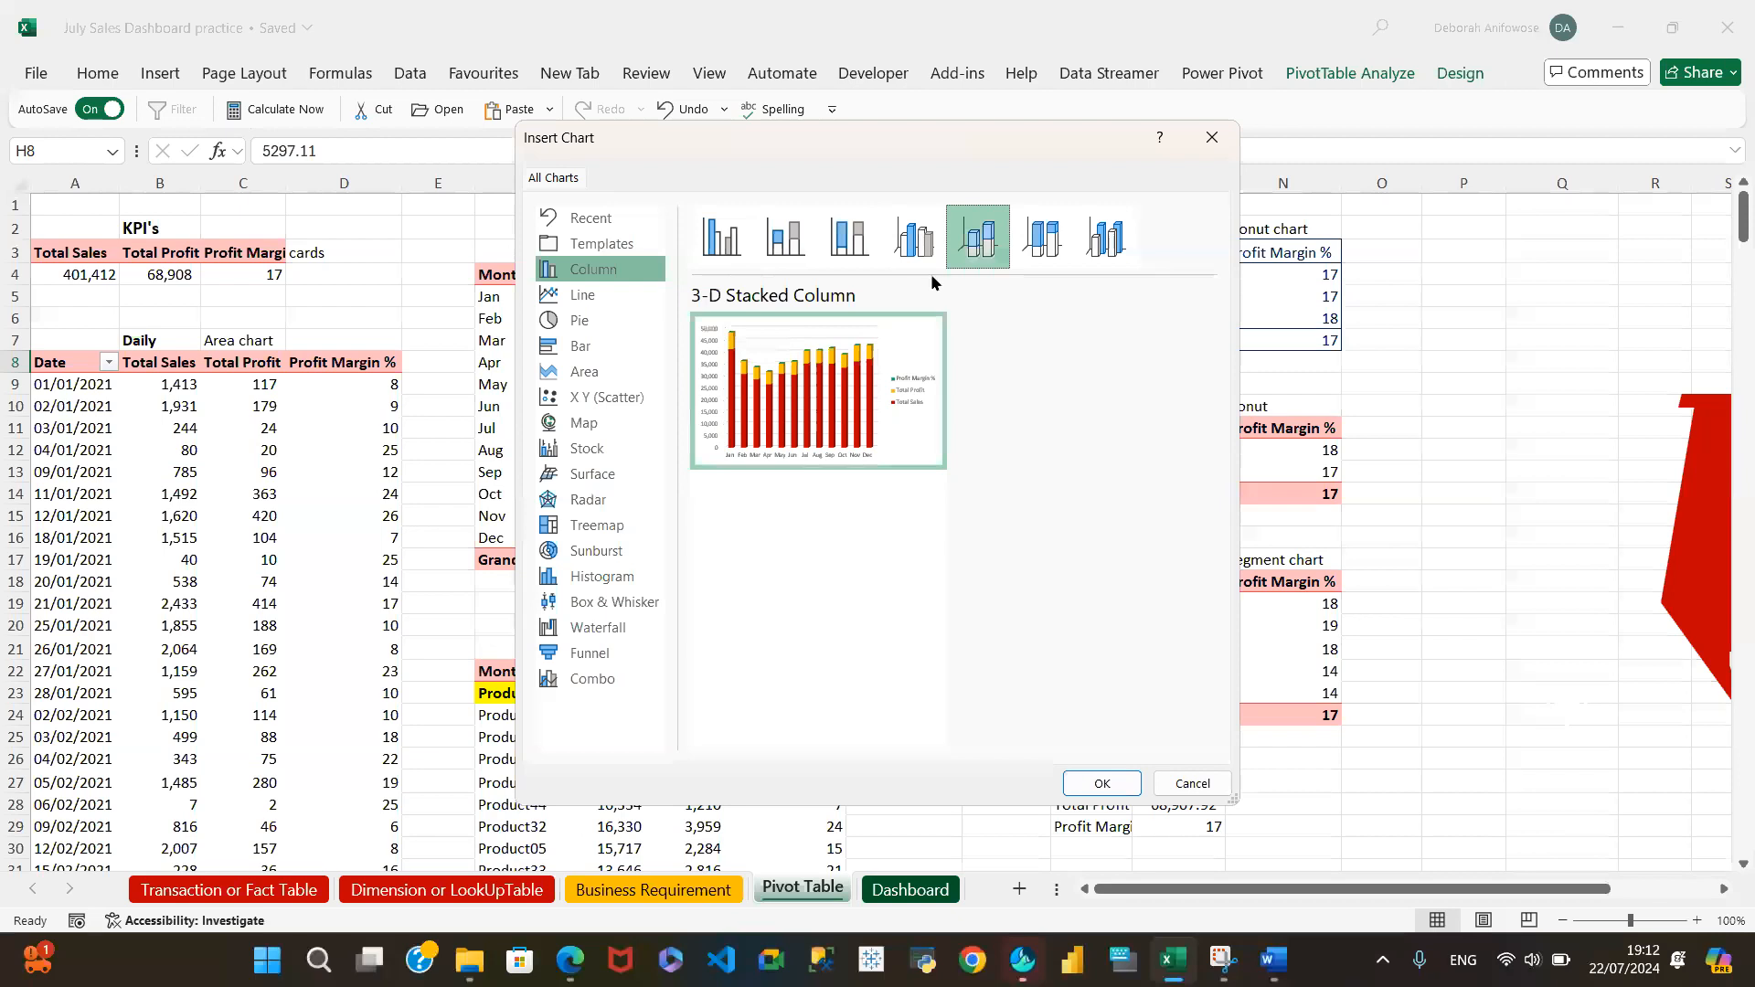
click(1051, 254)
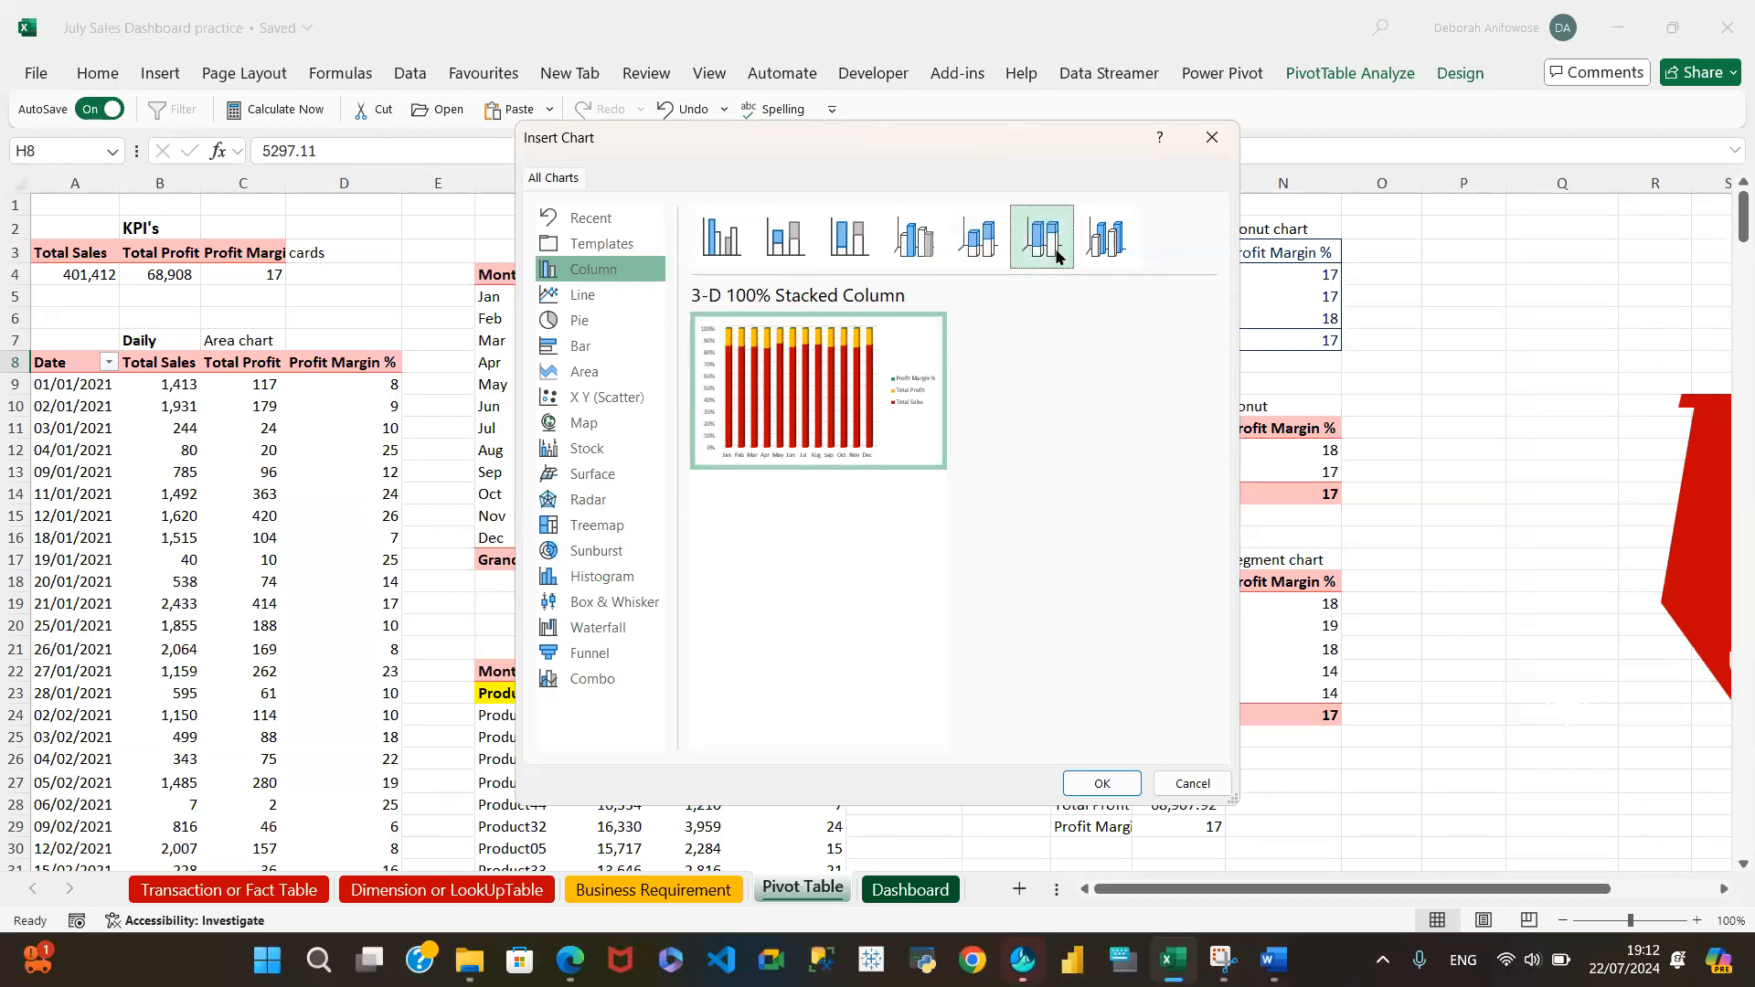
click(1106, 256)
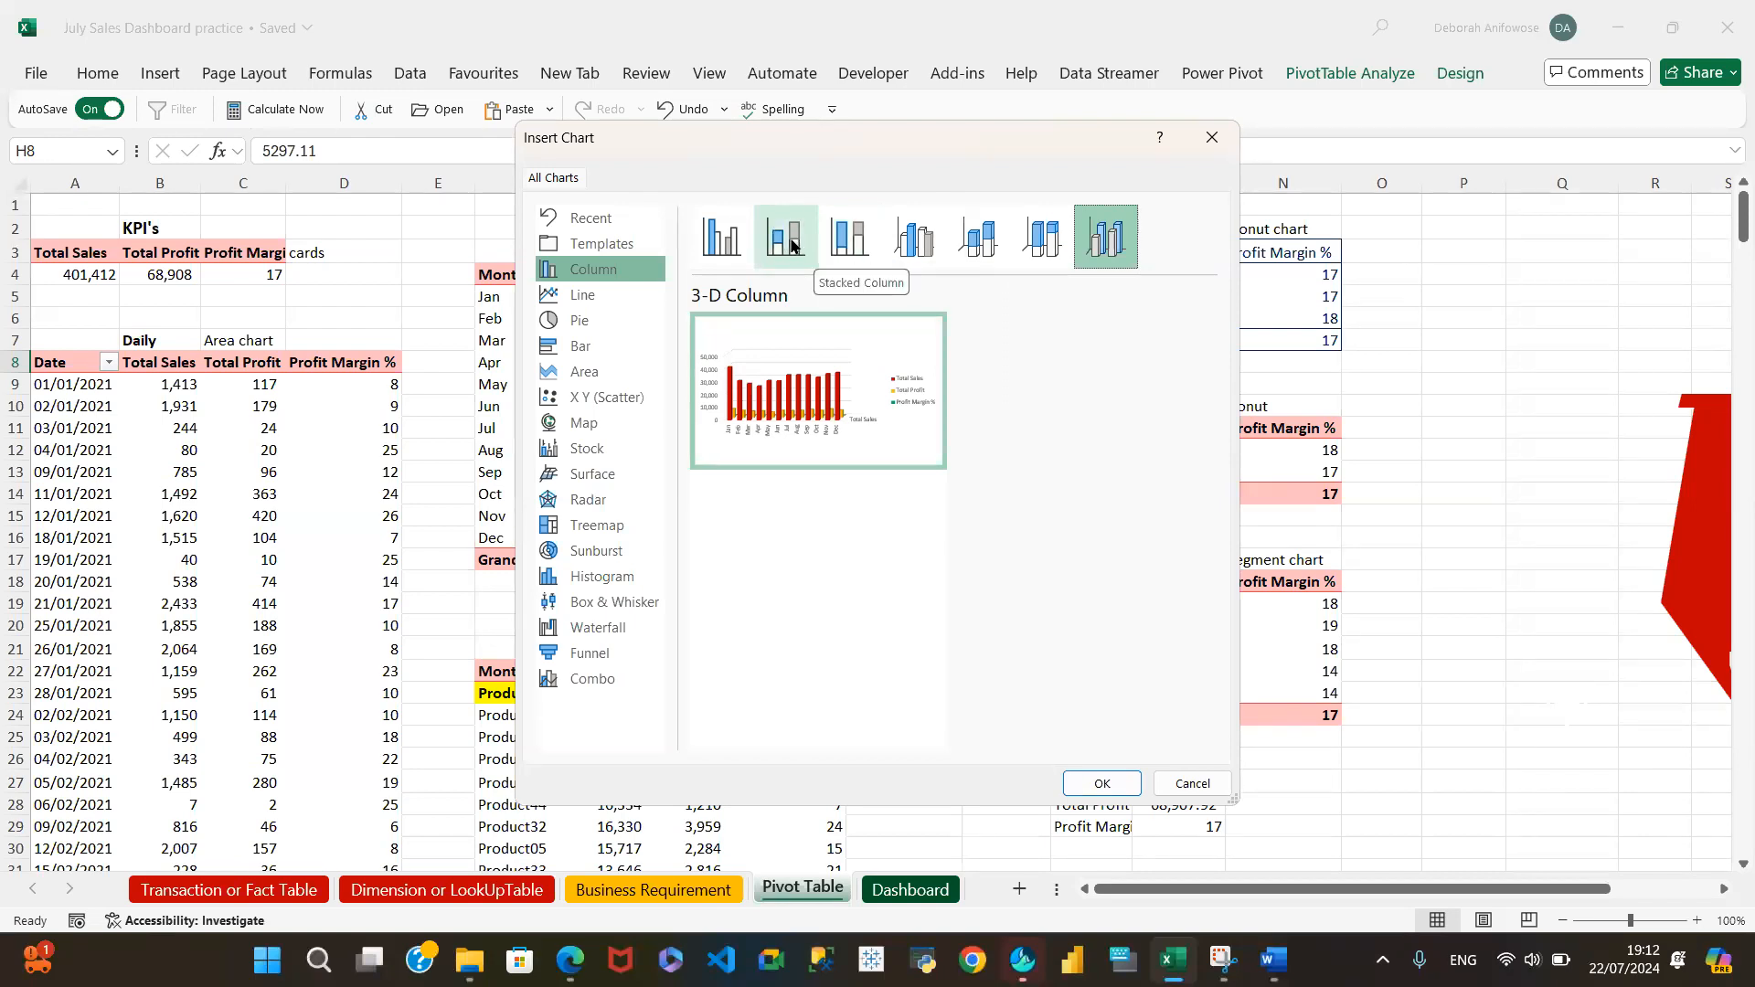
Insert a 3-D Stacked Column chart of the monthly data and move it slightly up, over the Sale Type table's lower rows
click(979, 245)
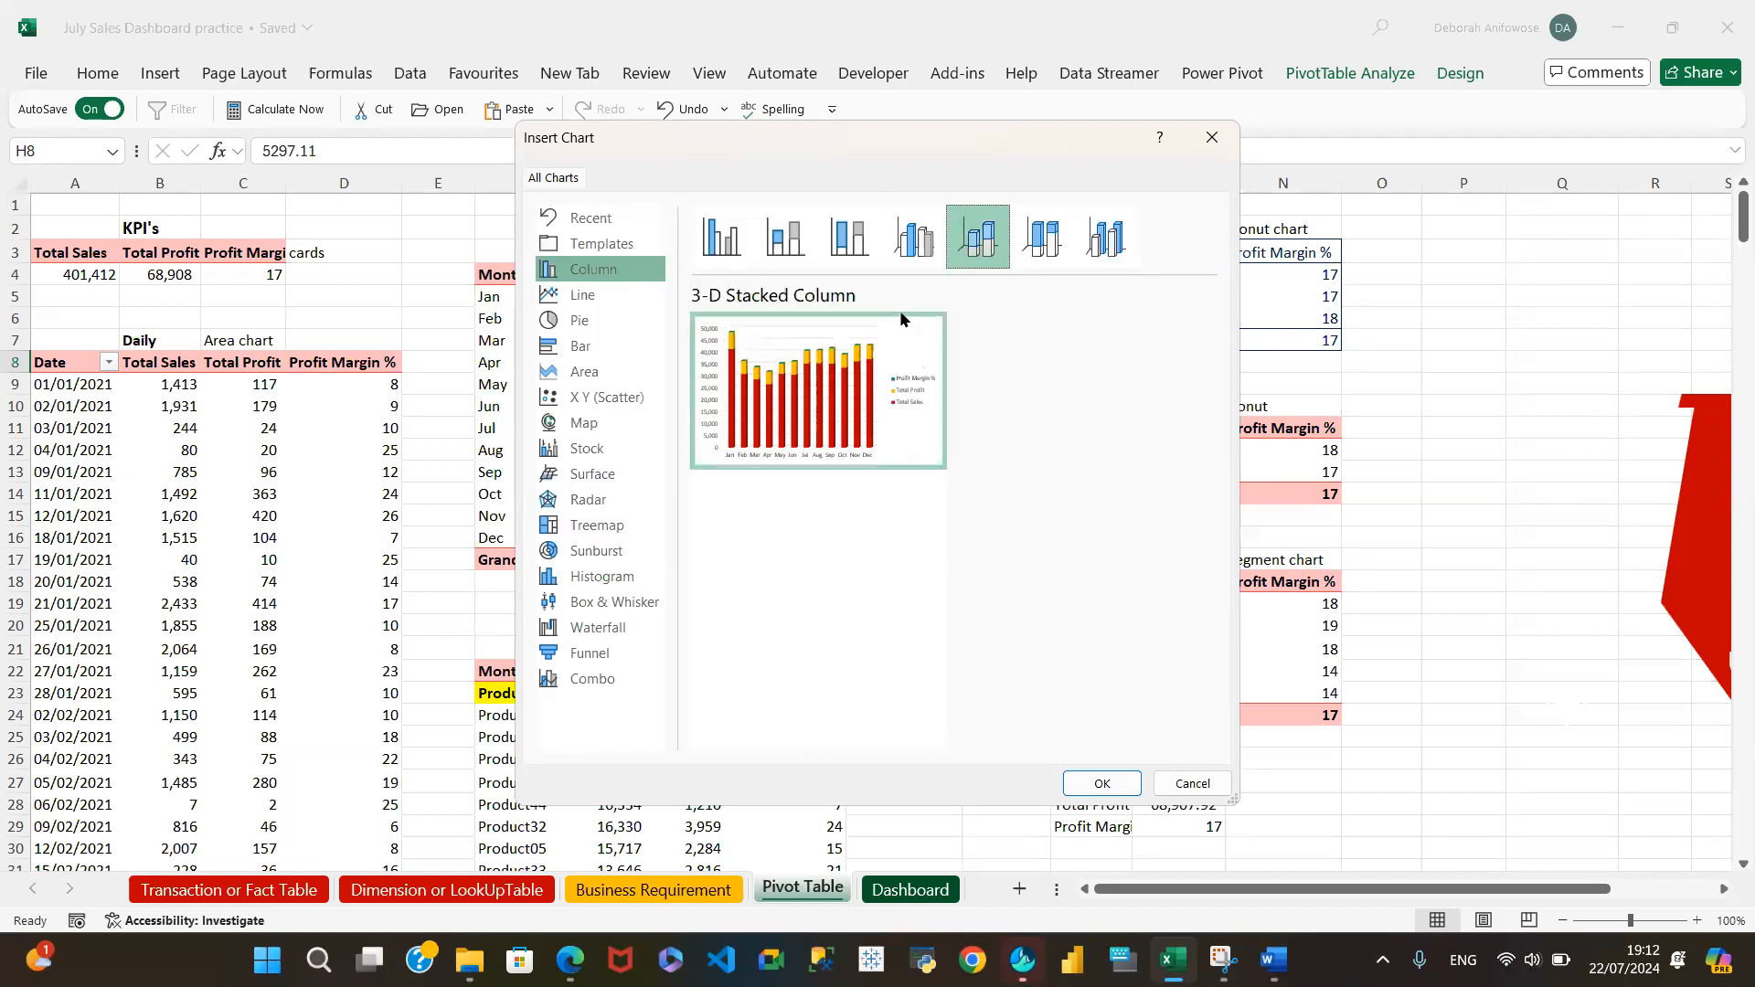
click(1098, 784)
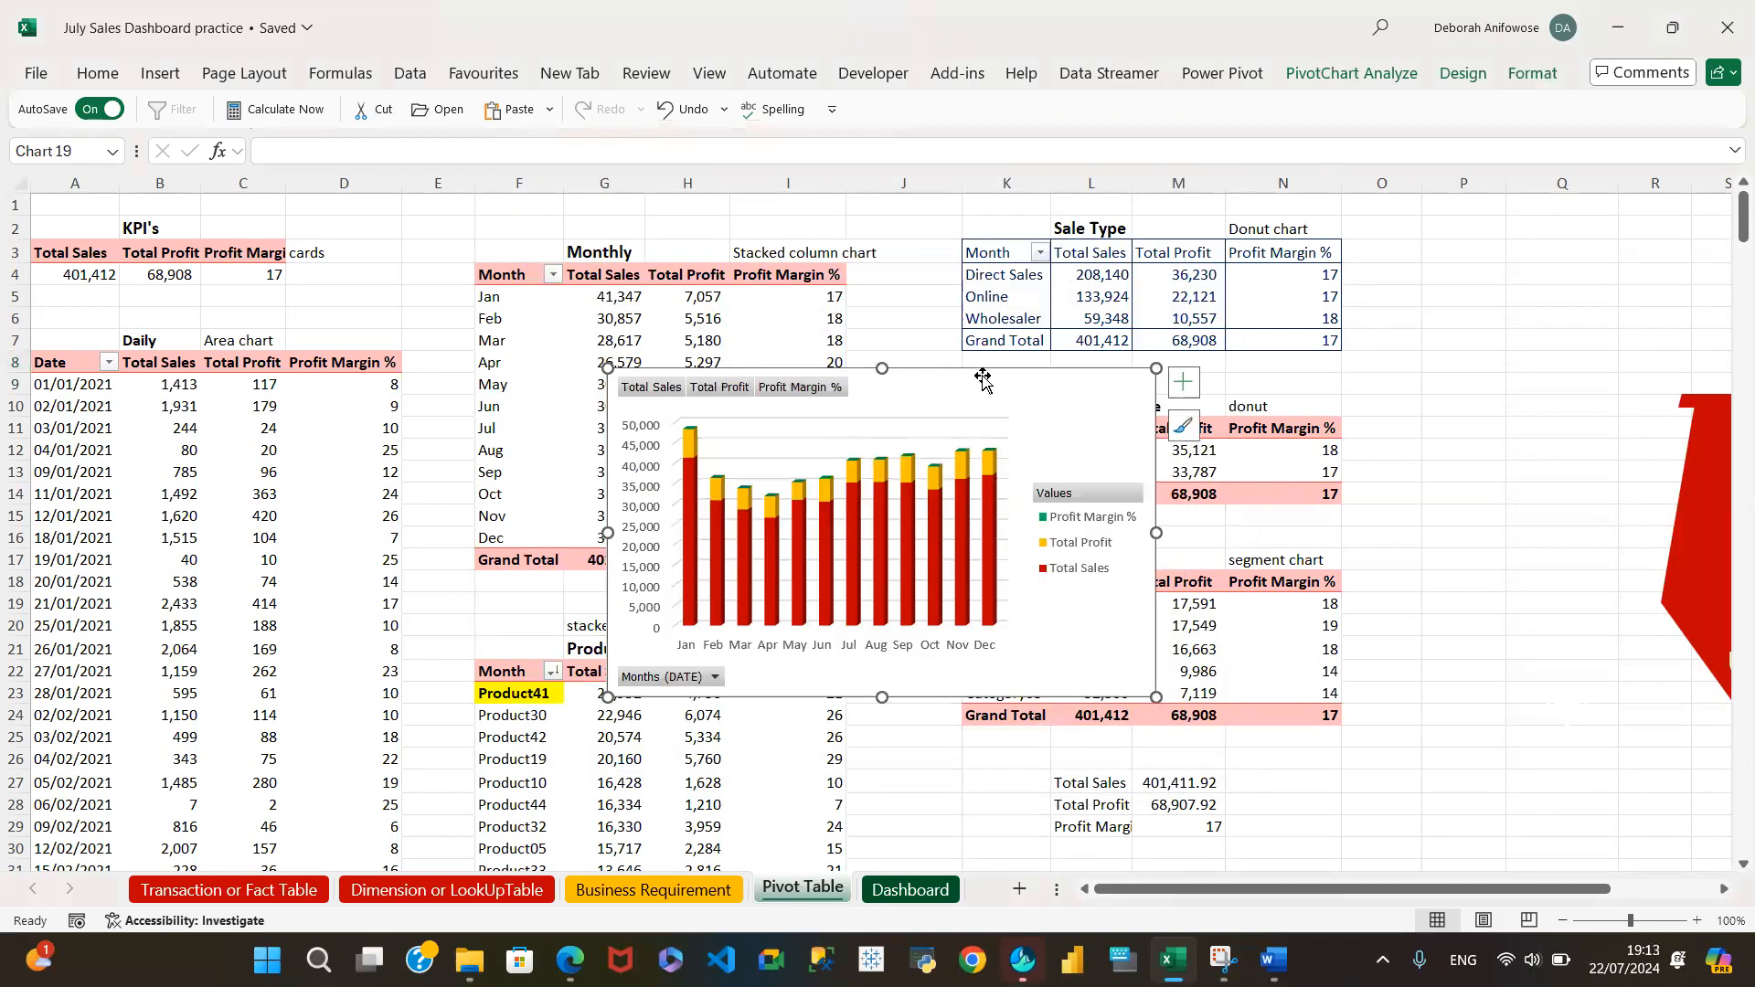
drag(921, 374, 995, 326)
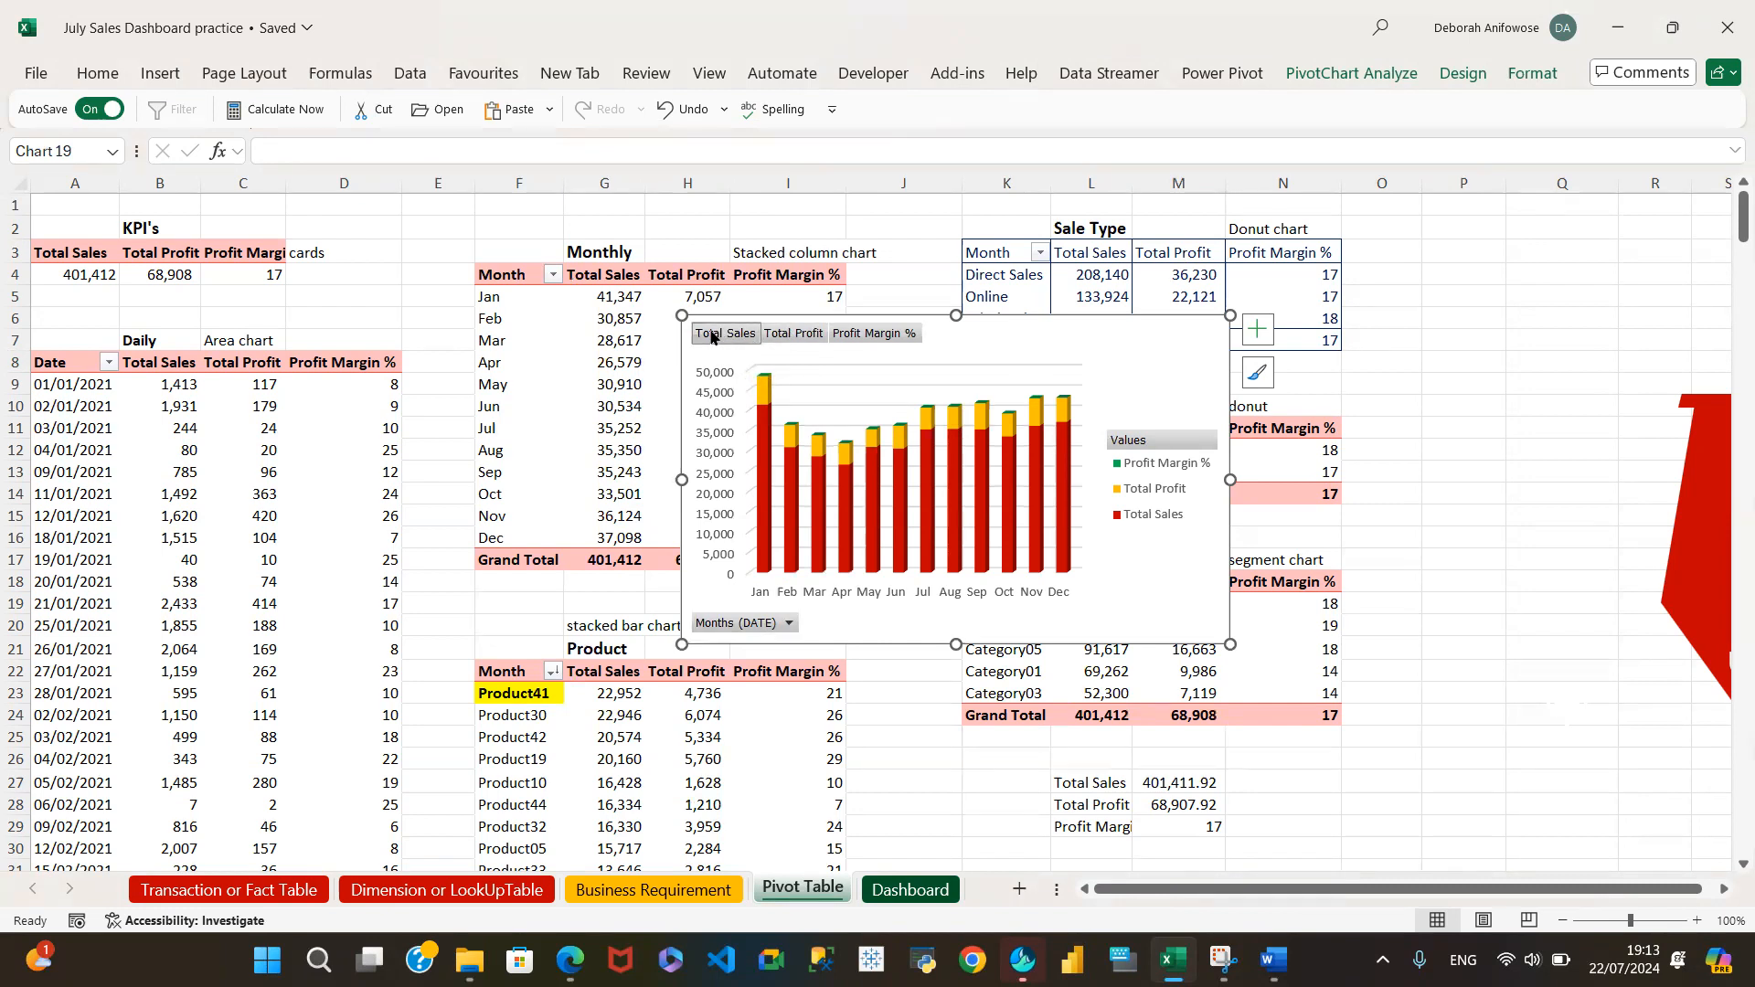
Examine the monthly chart's field buttons, its context options and the Months (DATE) filter choices
click(877, 338)
right_click(987, 345)
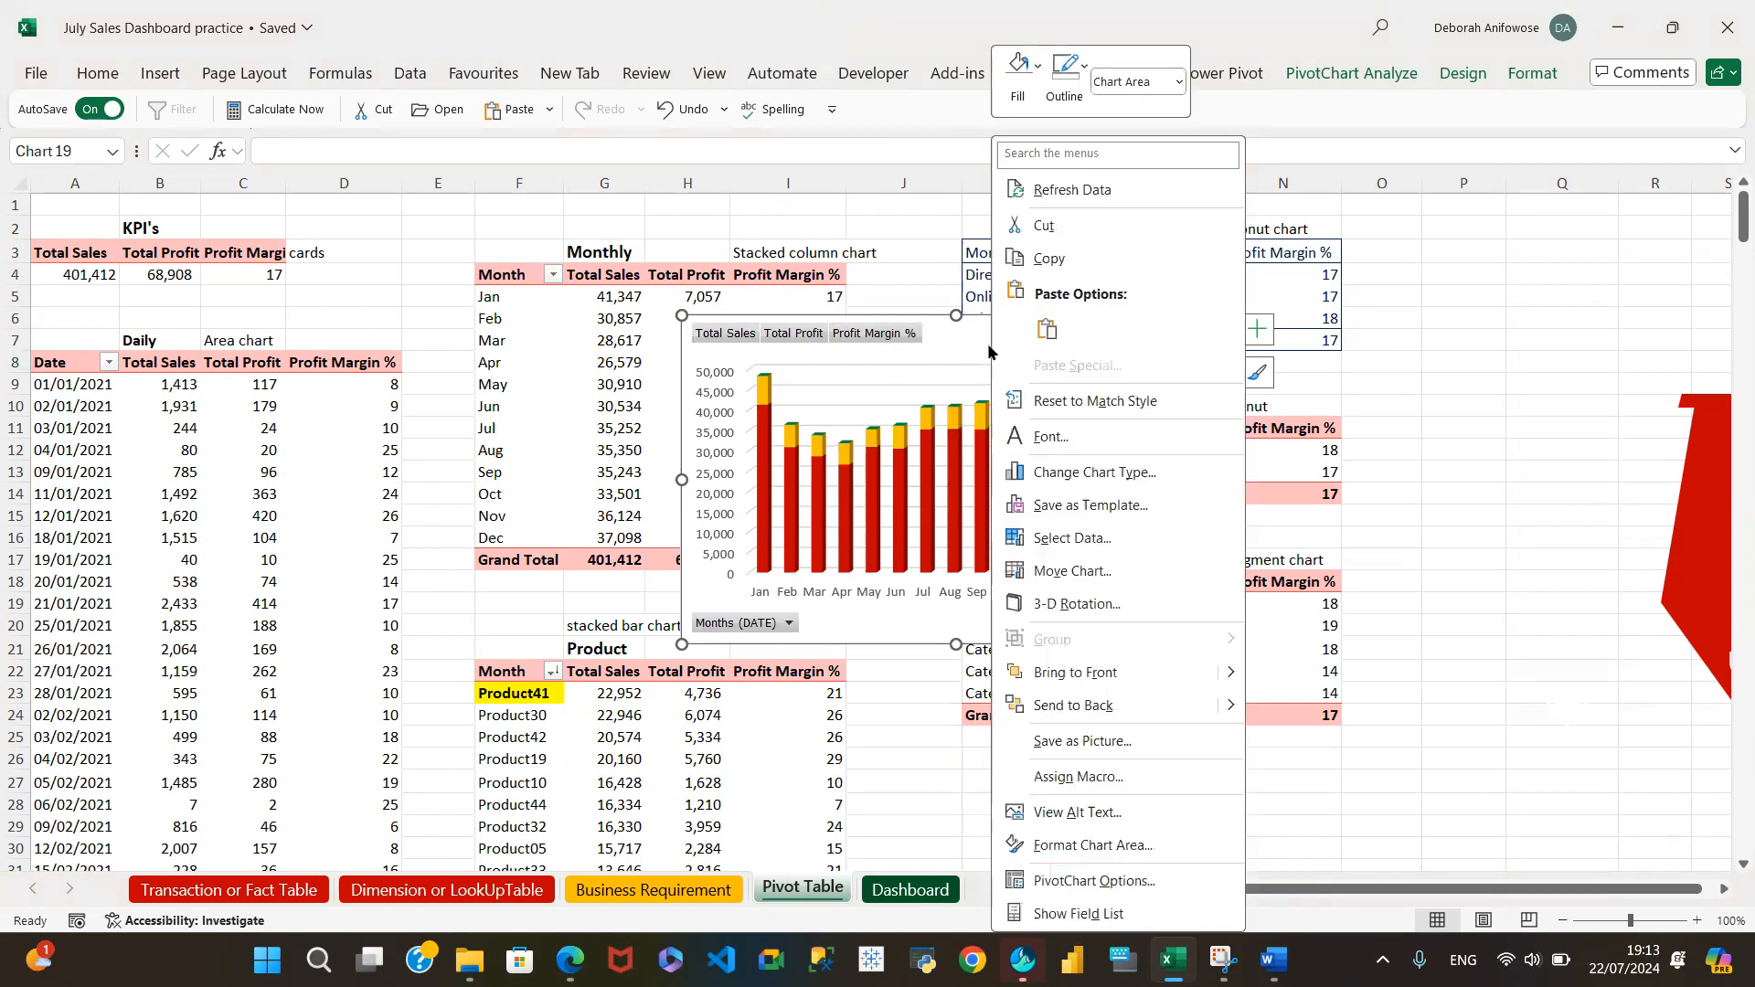
click(945, 348)
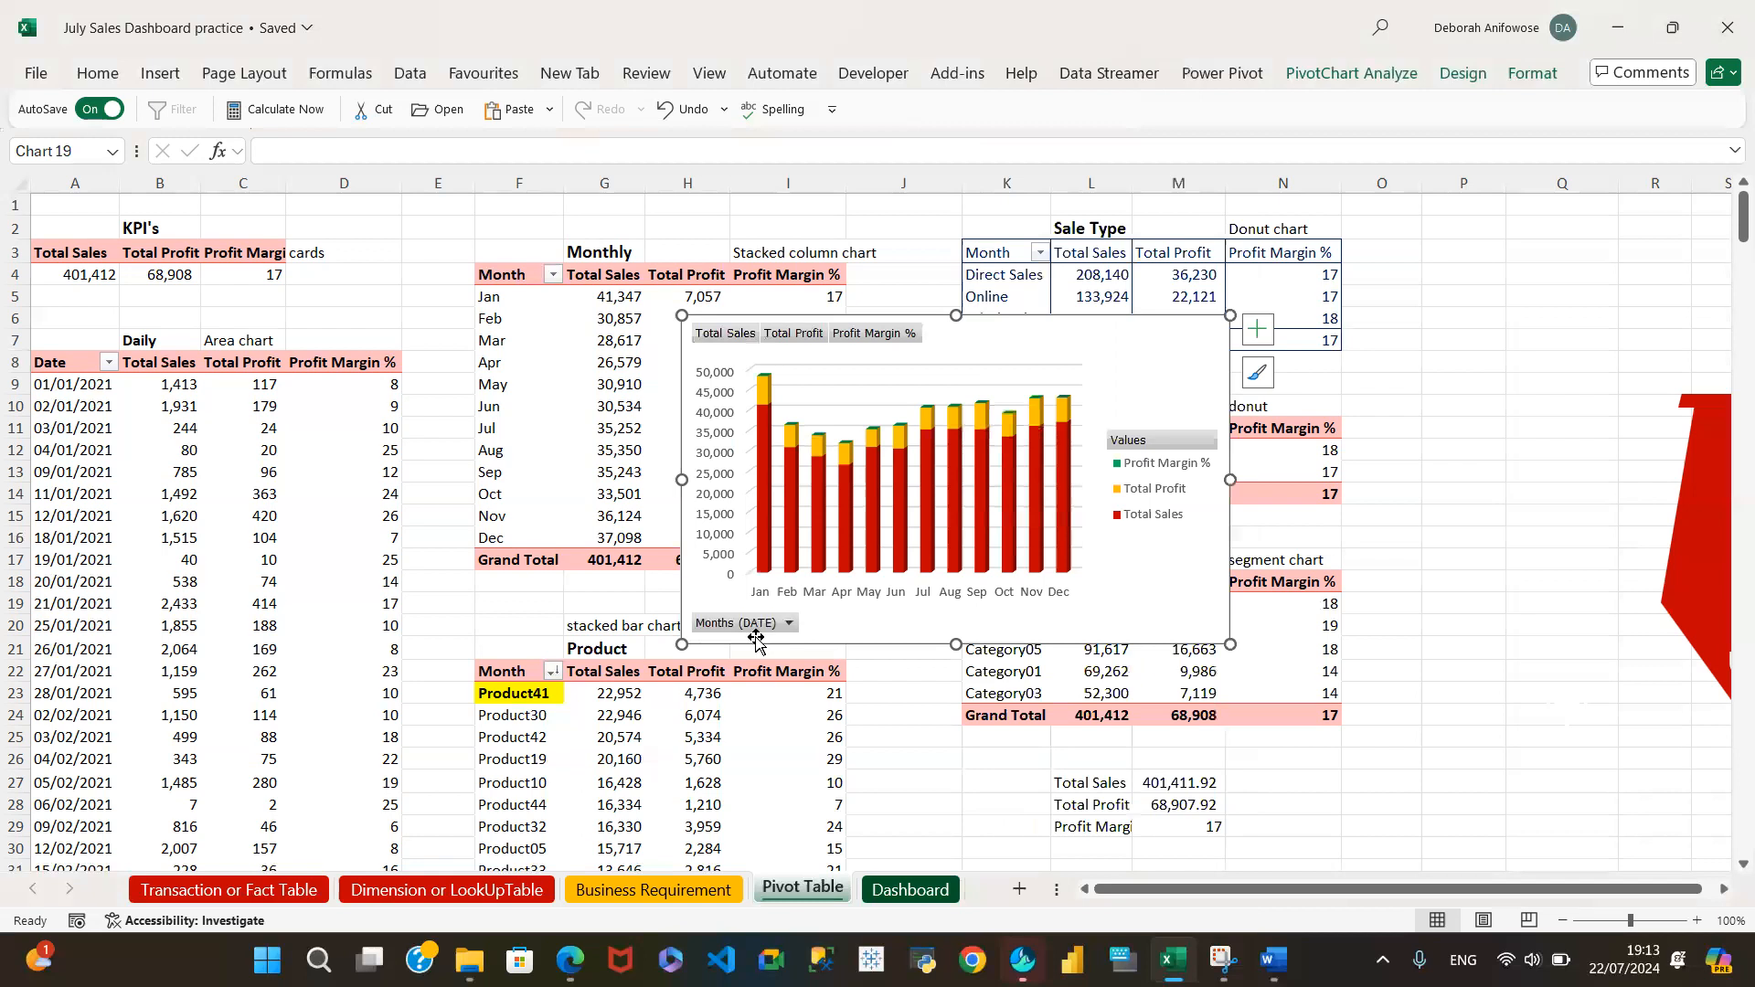
click(788, 624)
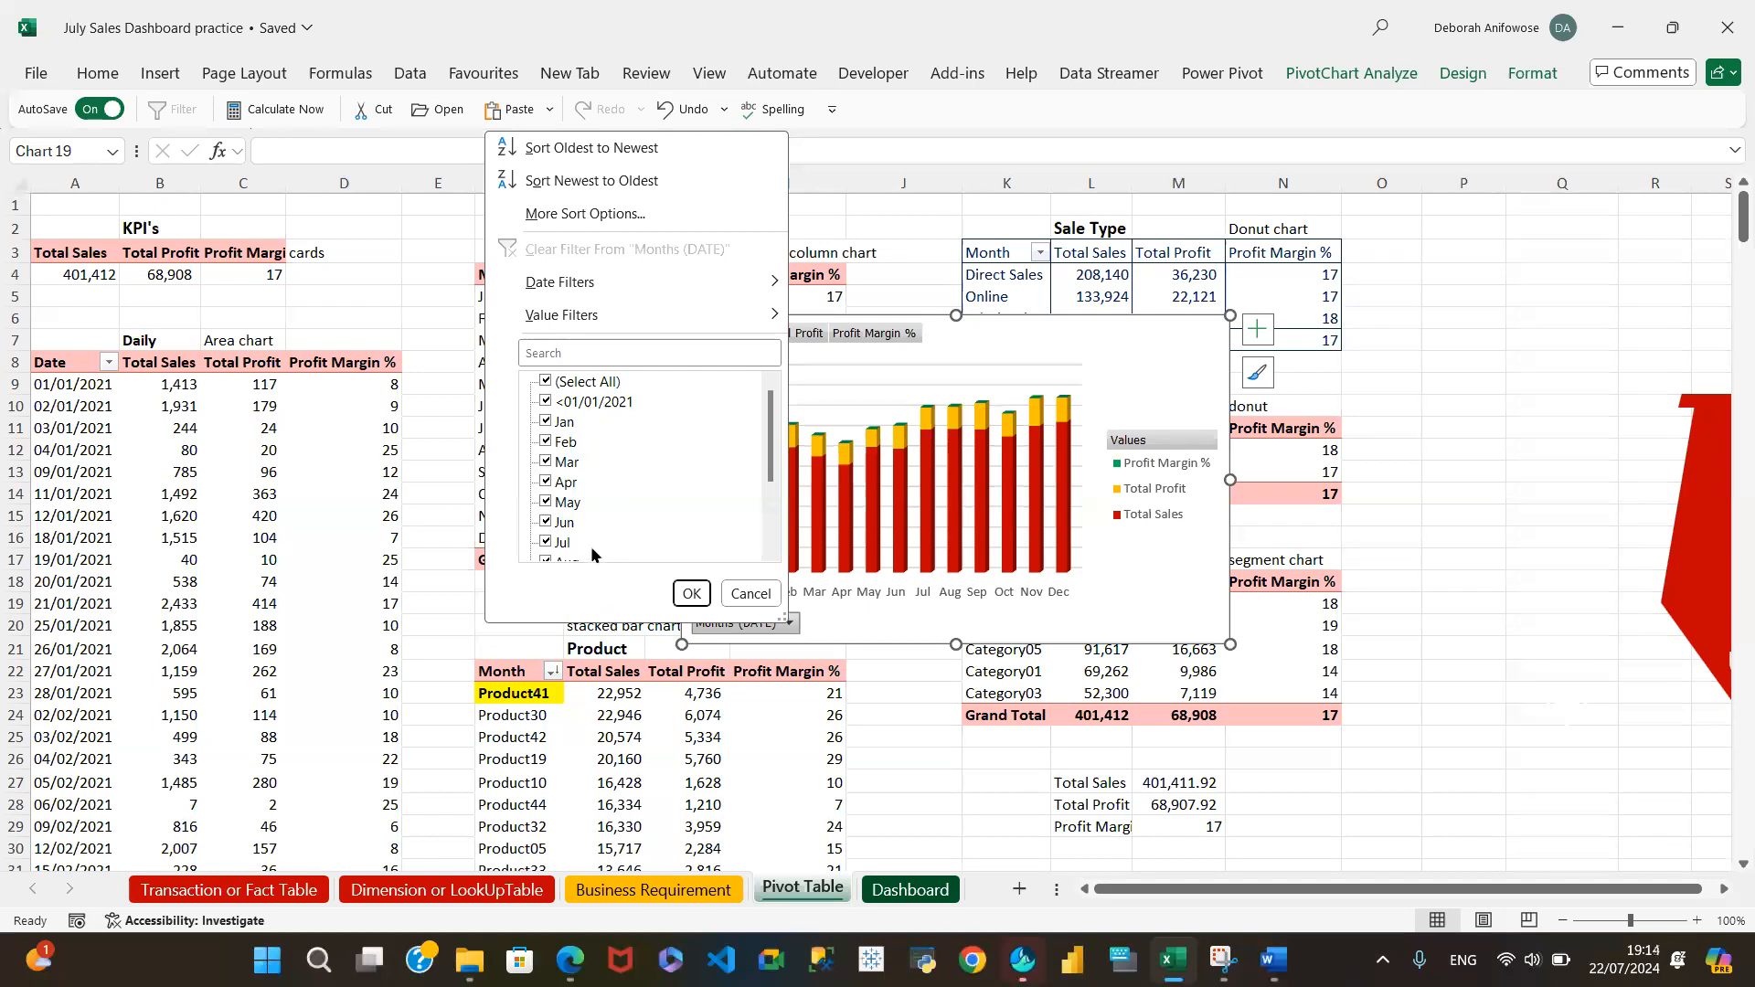
click(1055, 329)
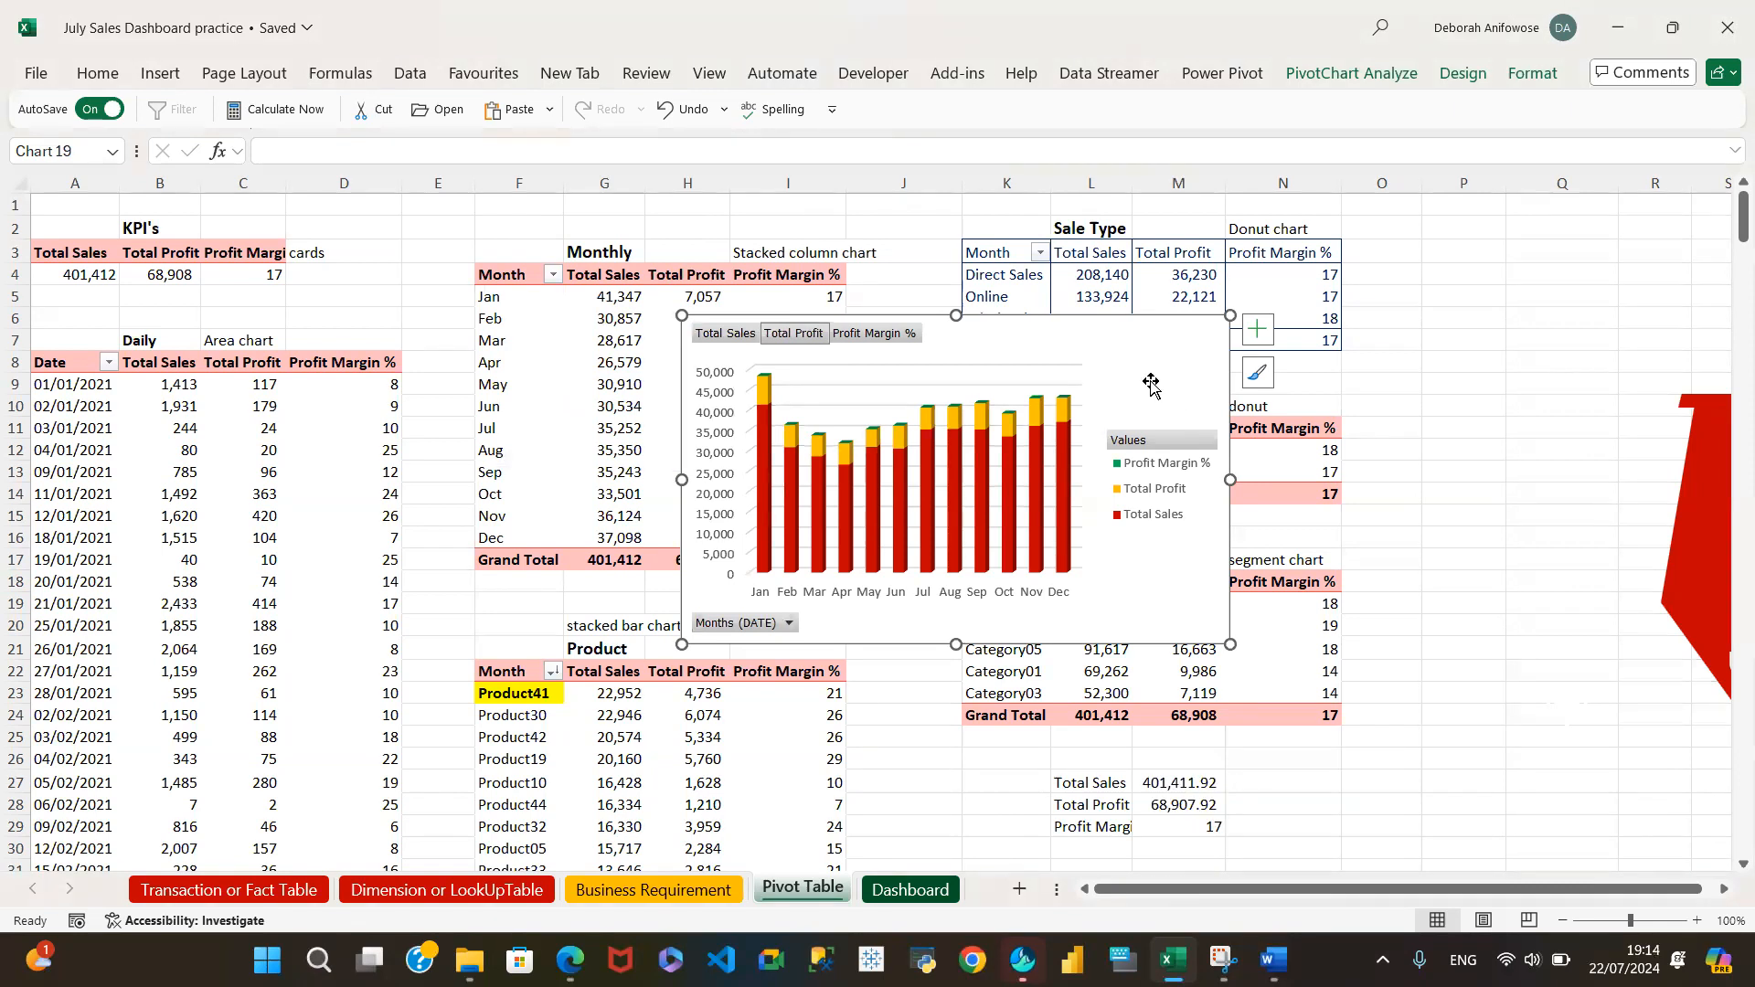
click(788, 621)
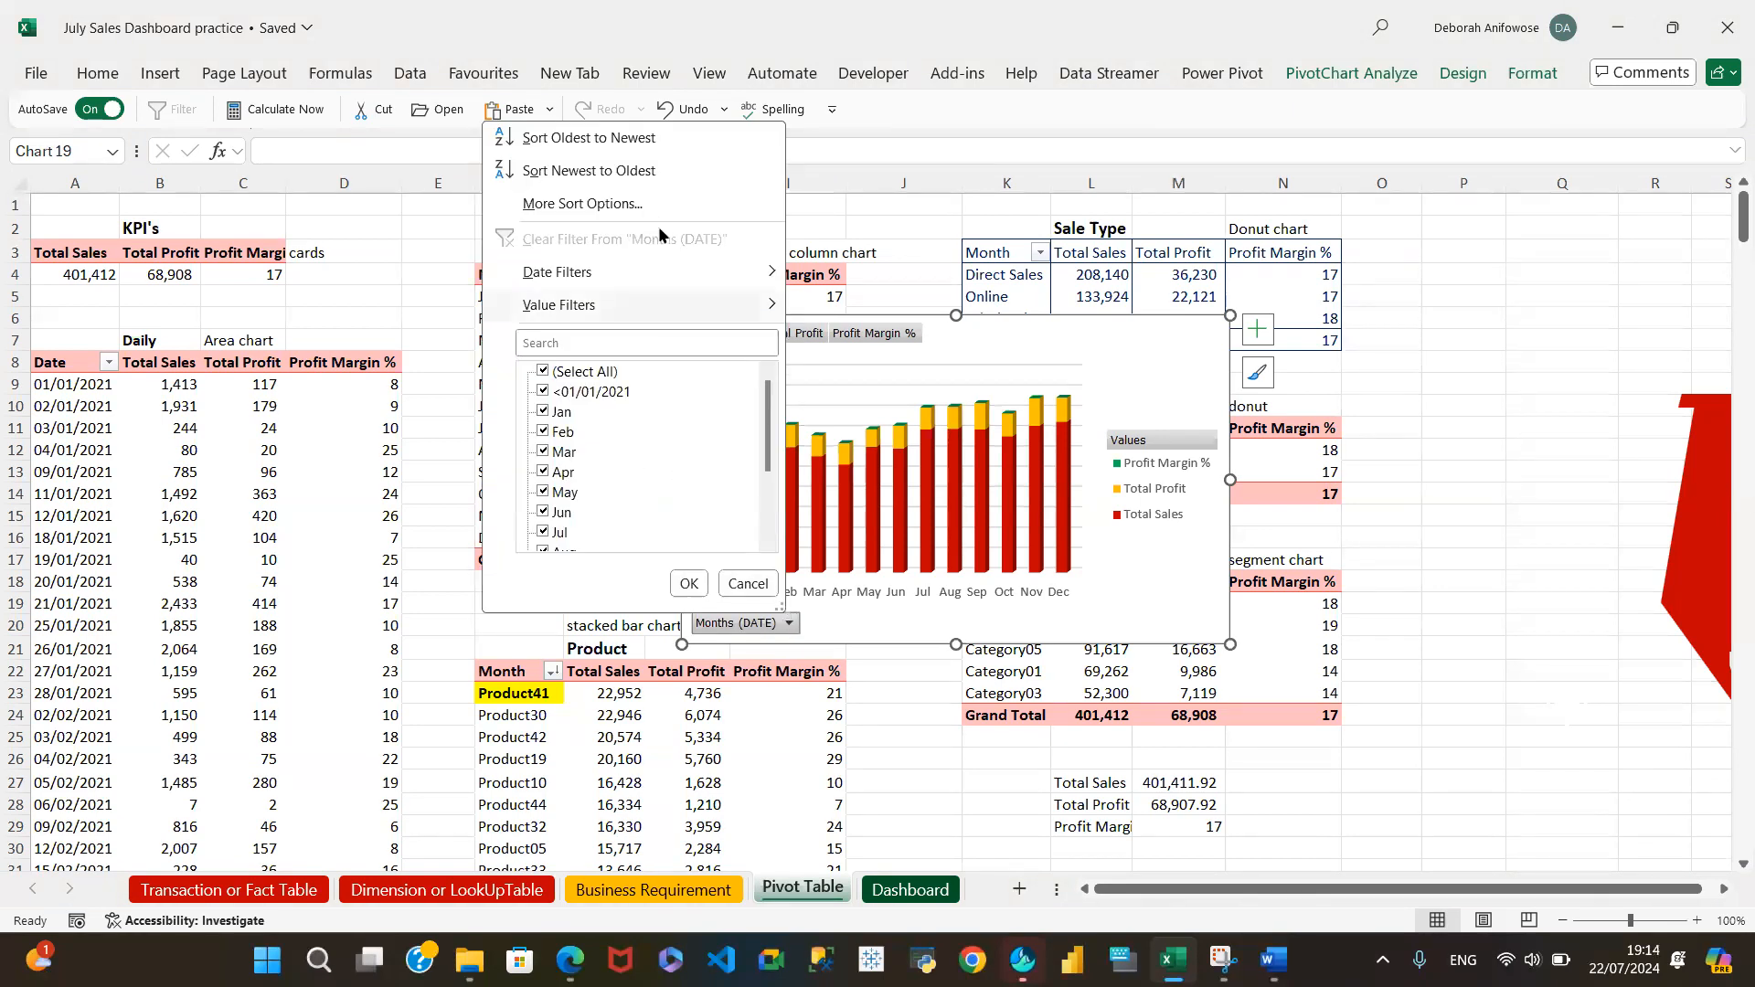
click(859, 621)
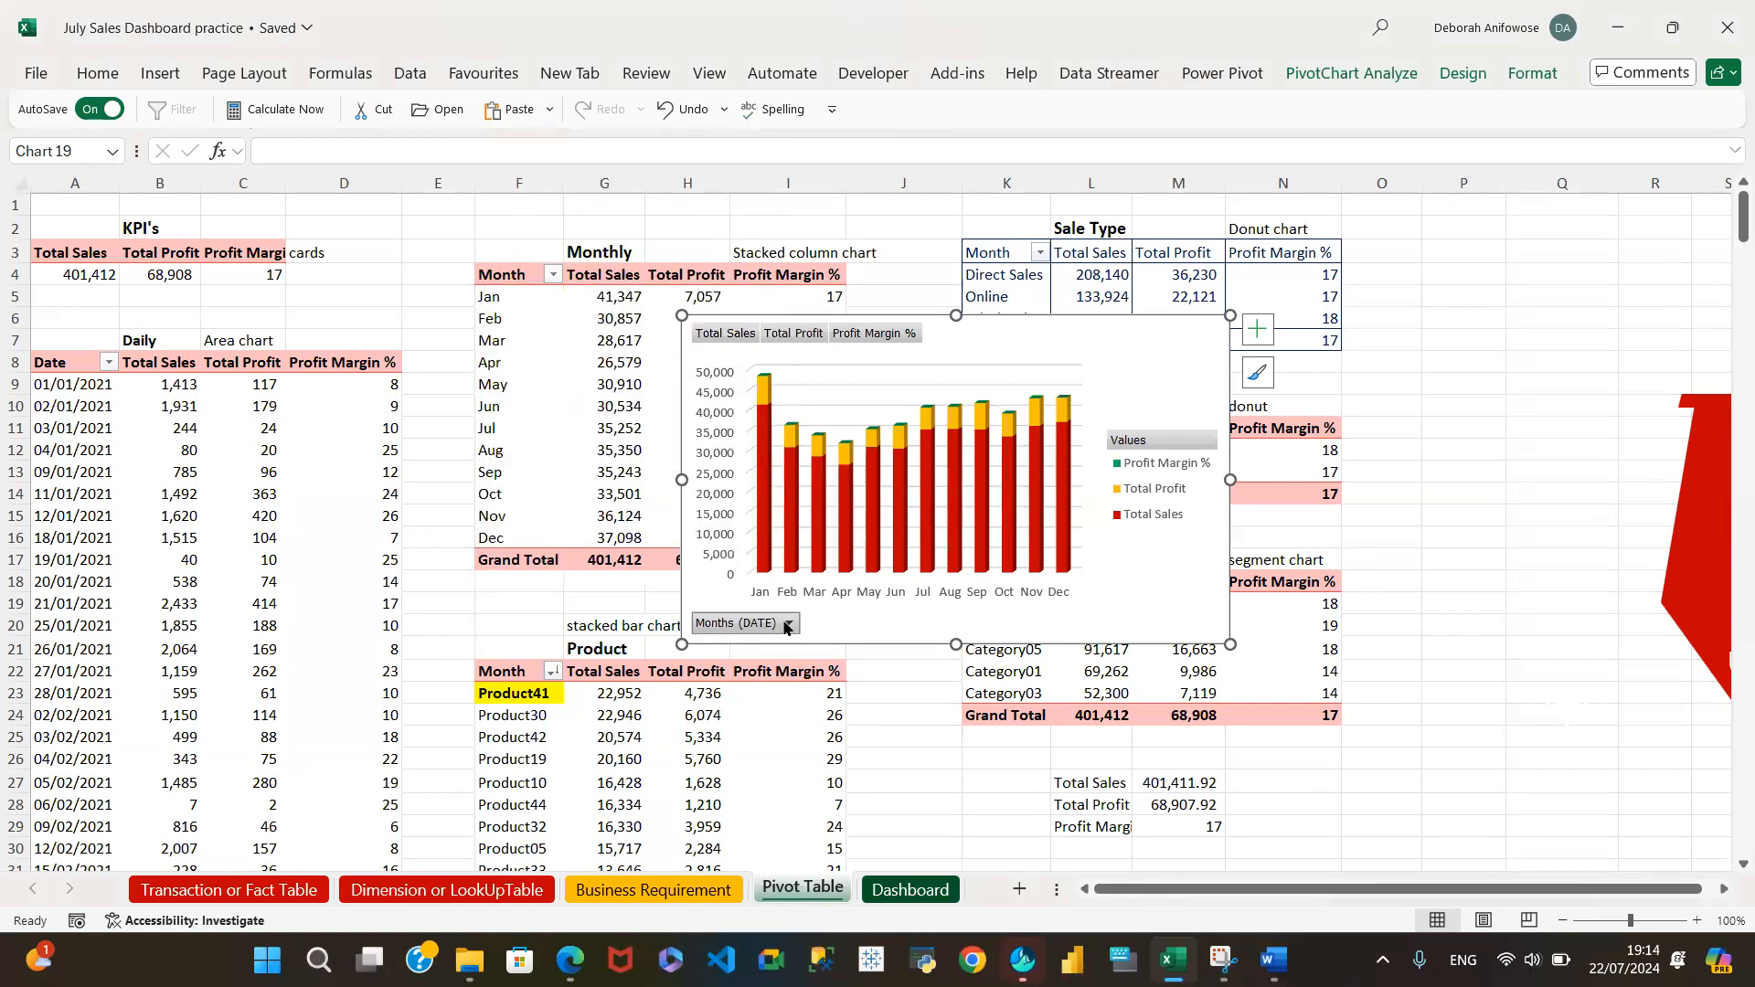
right_click(782, 611)
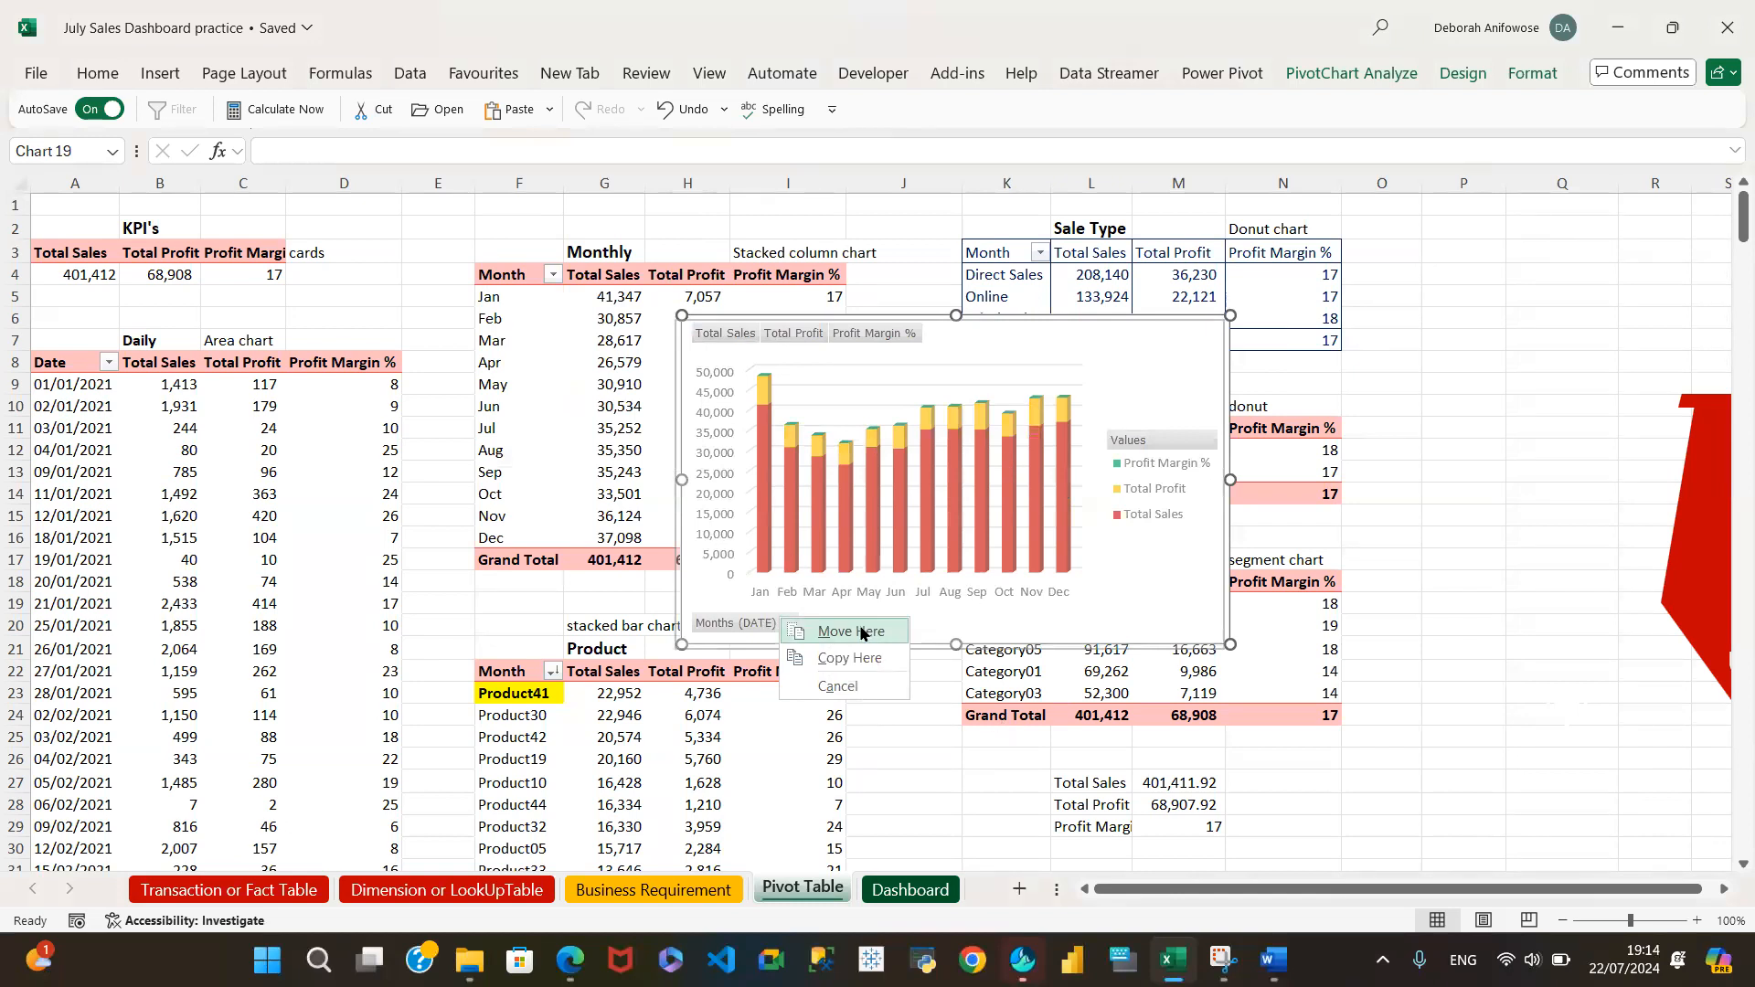
click(995, 624)
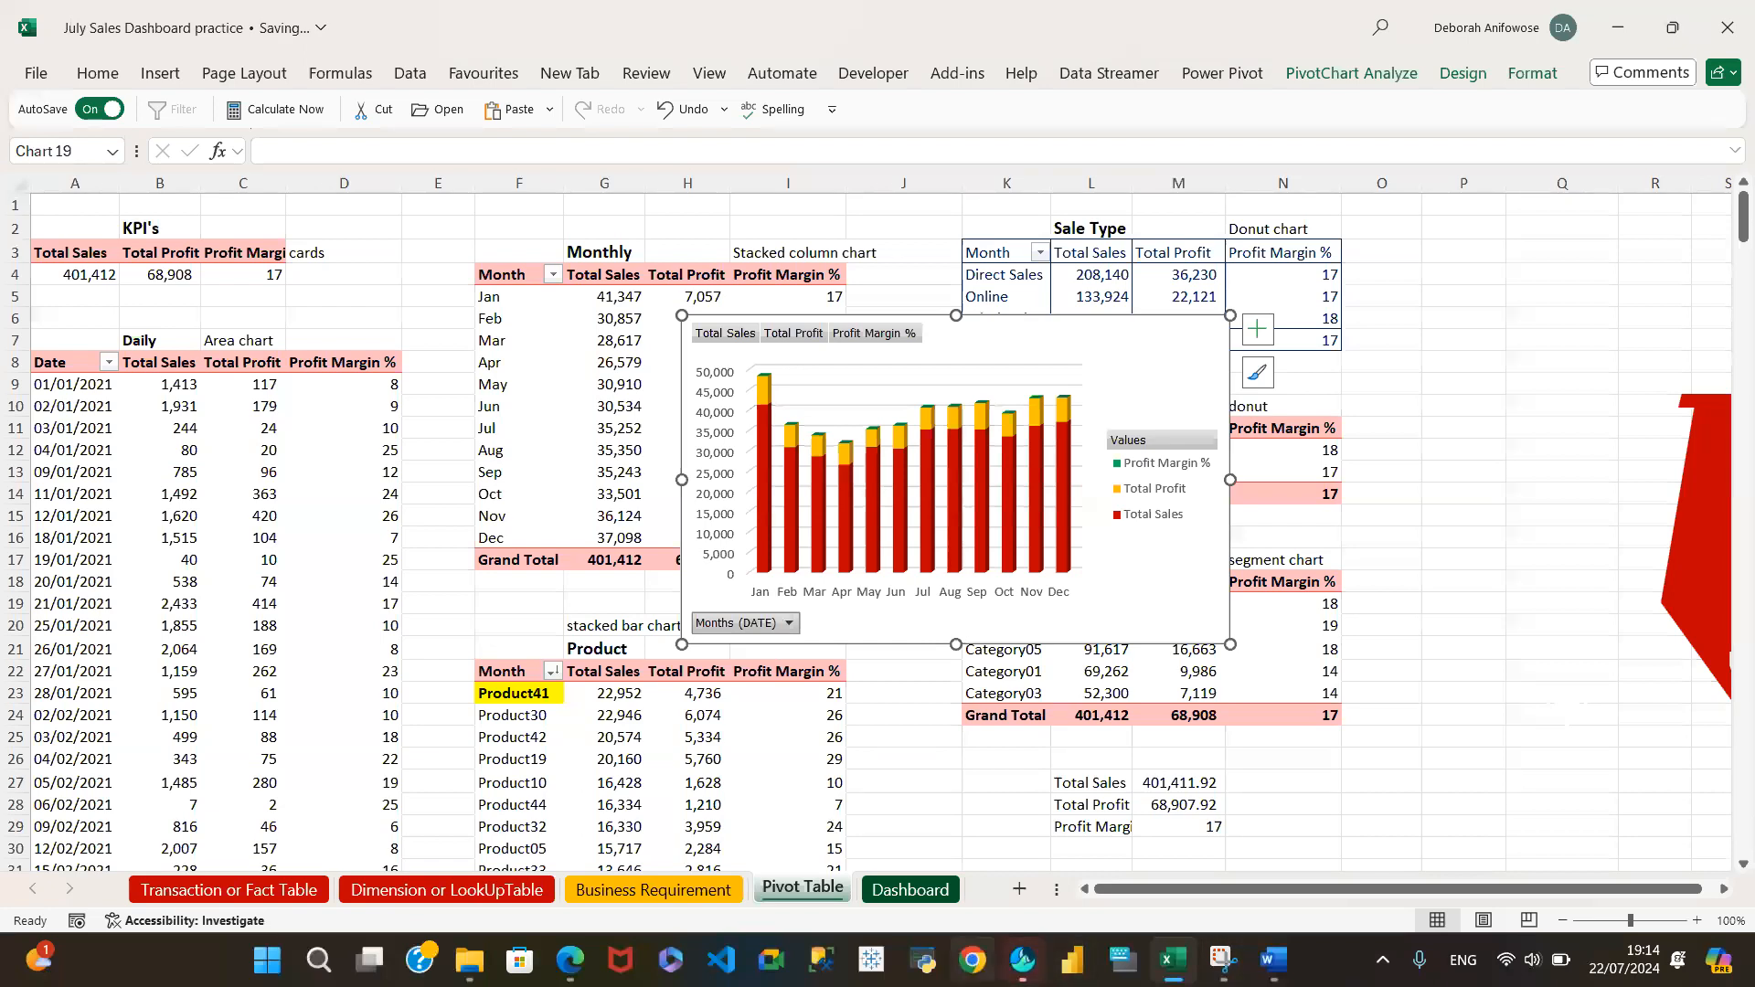
mouse_move(1038, 571)
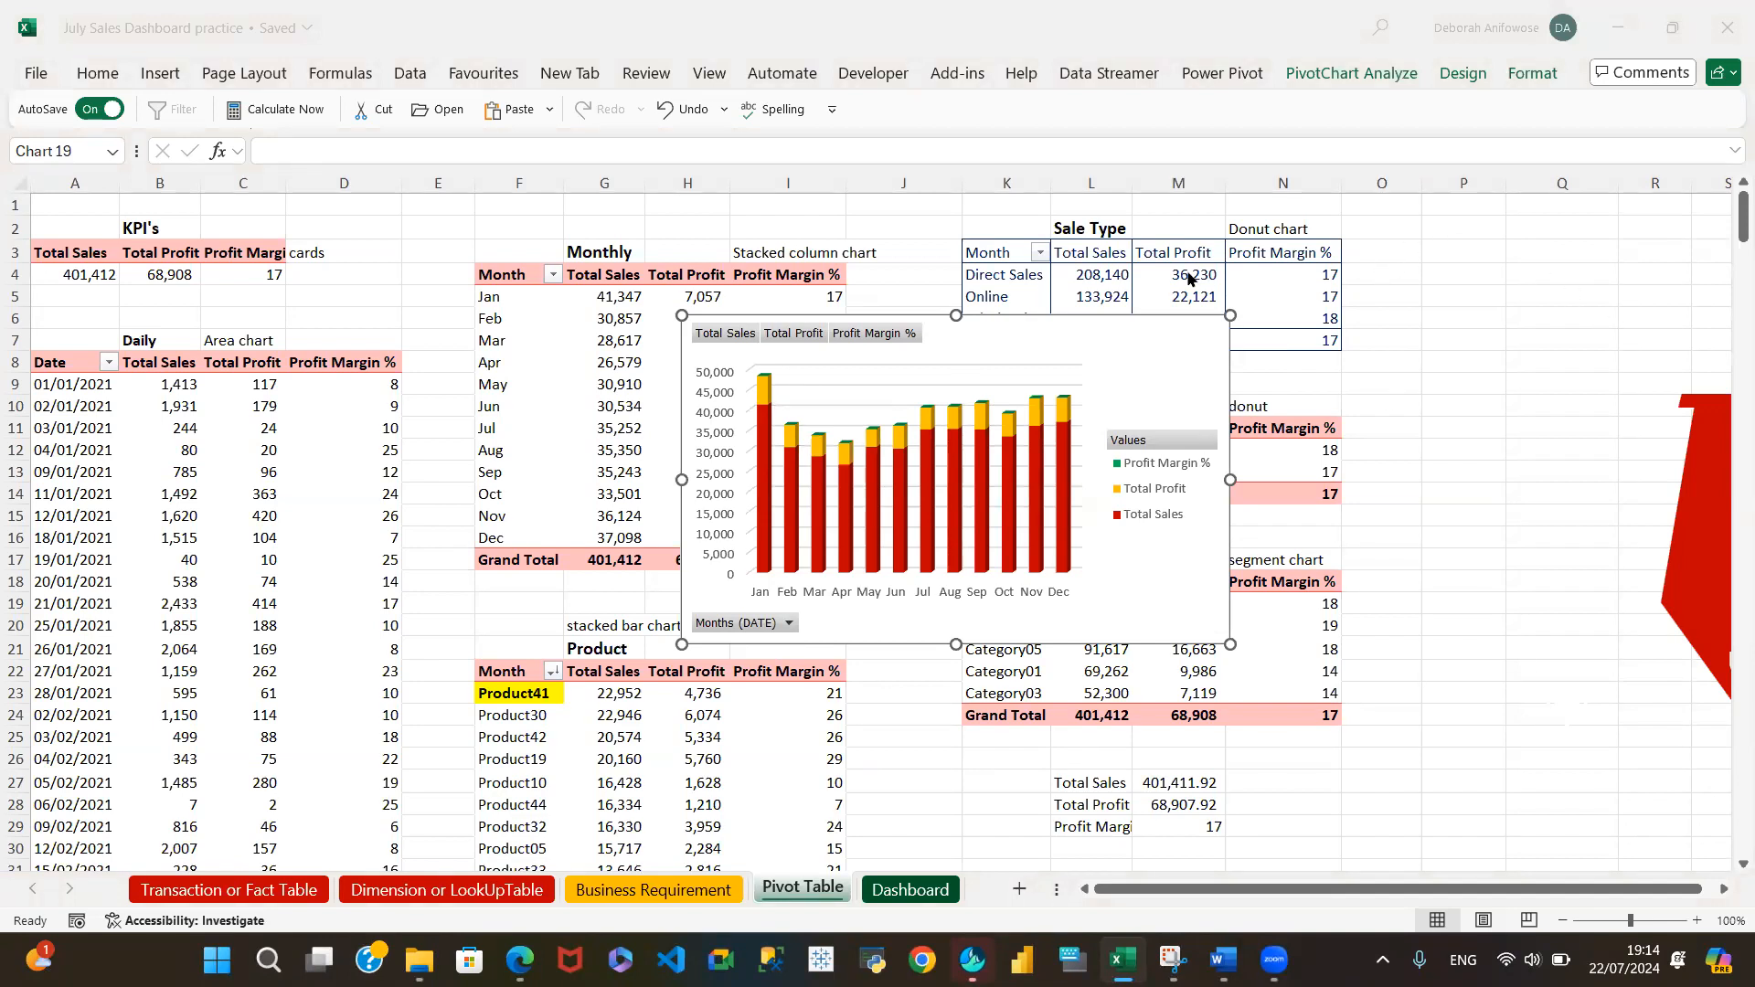
click(1116, 350)
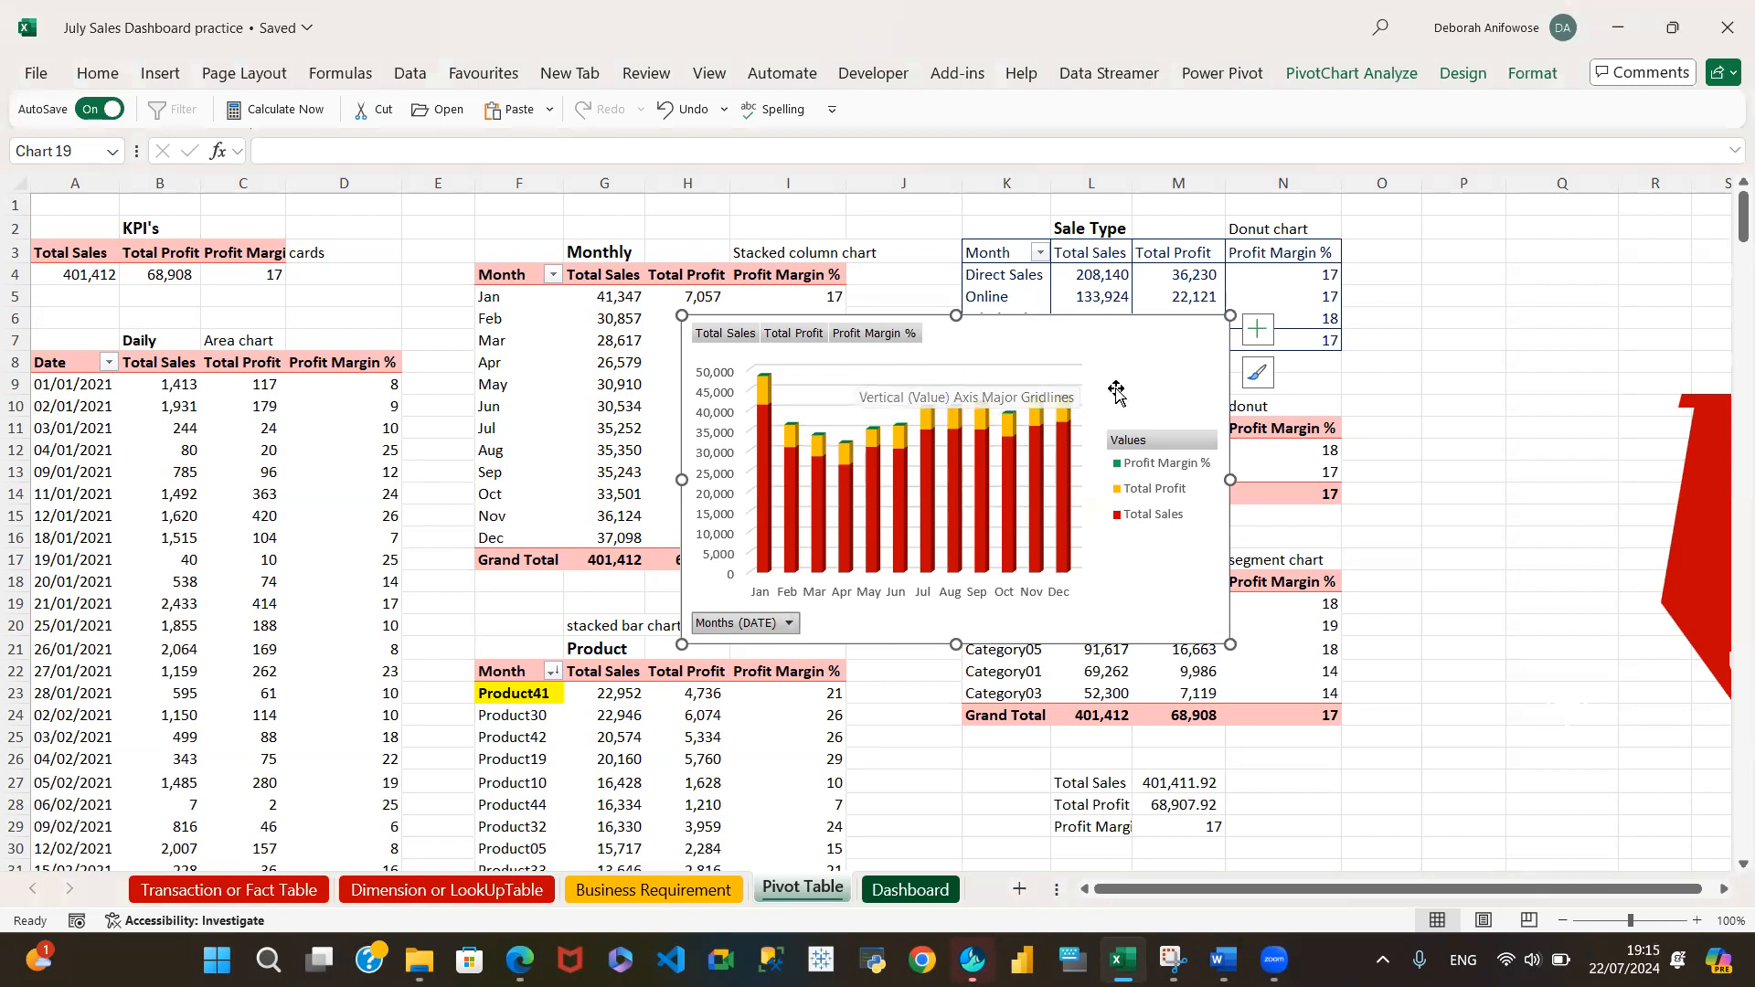
Place the monthly chart's legend above the columns and remove the gridlines
click(1256, 332)
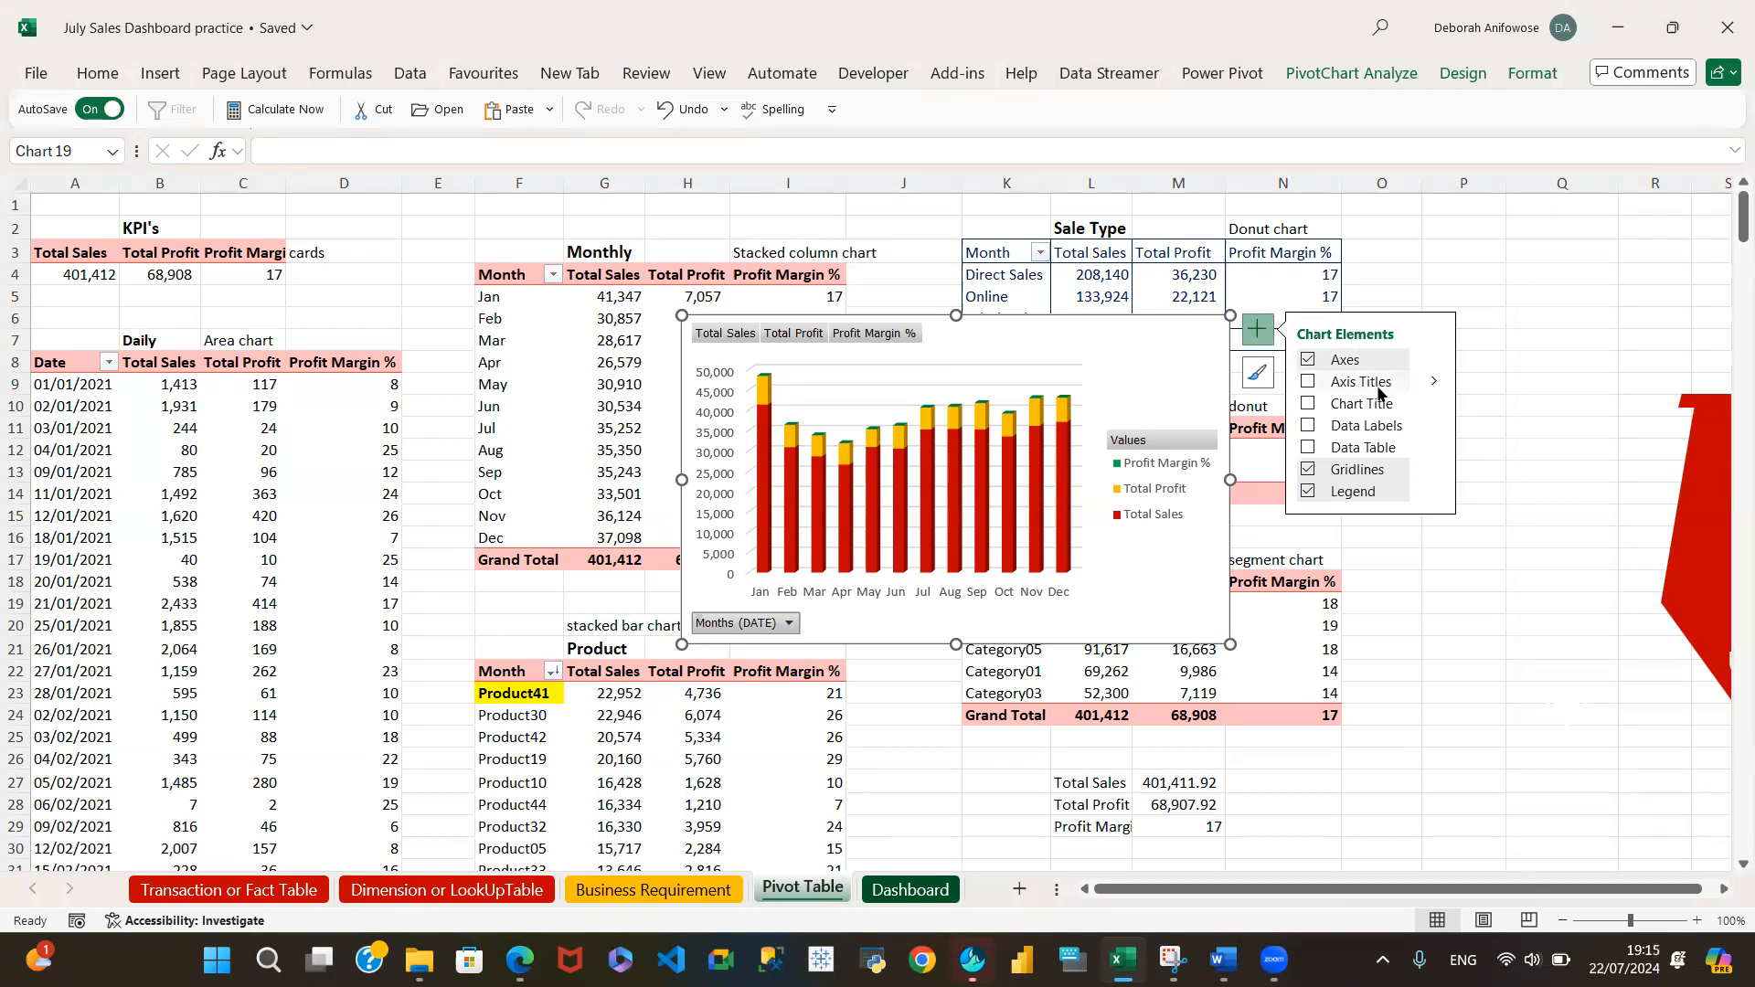
click(1307, 491)
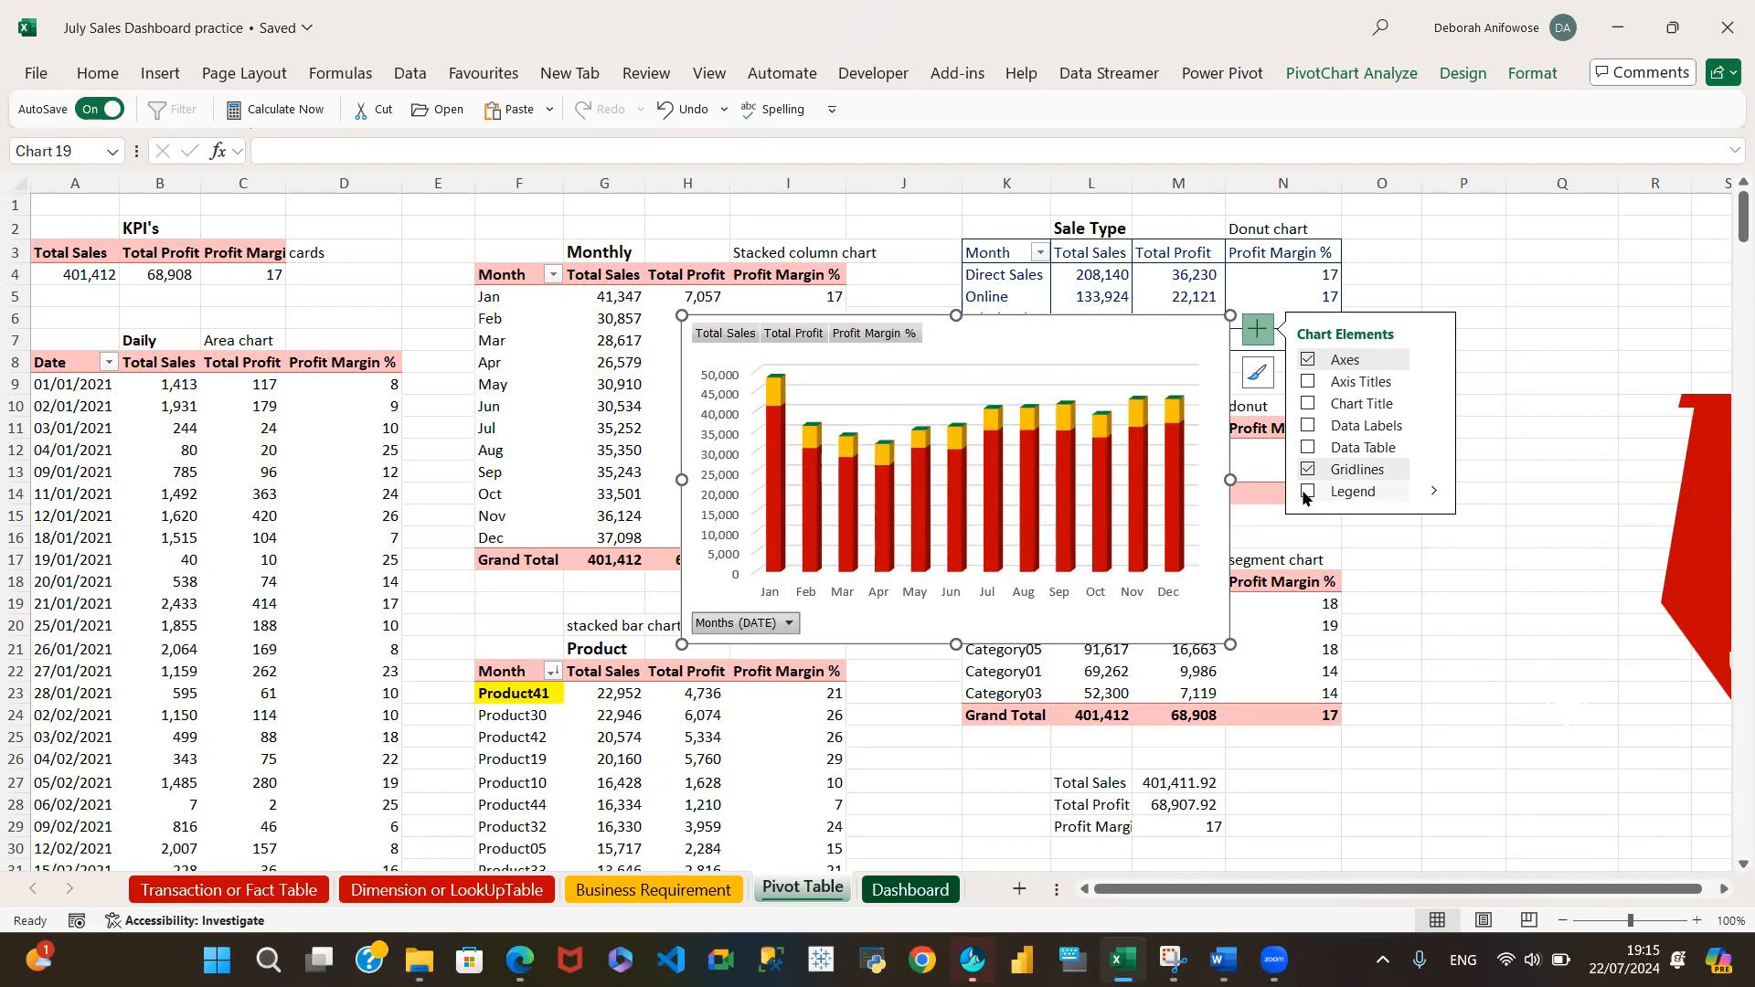
click(1307, 492)
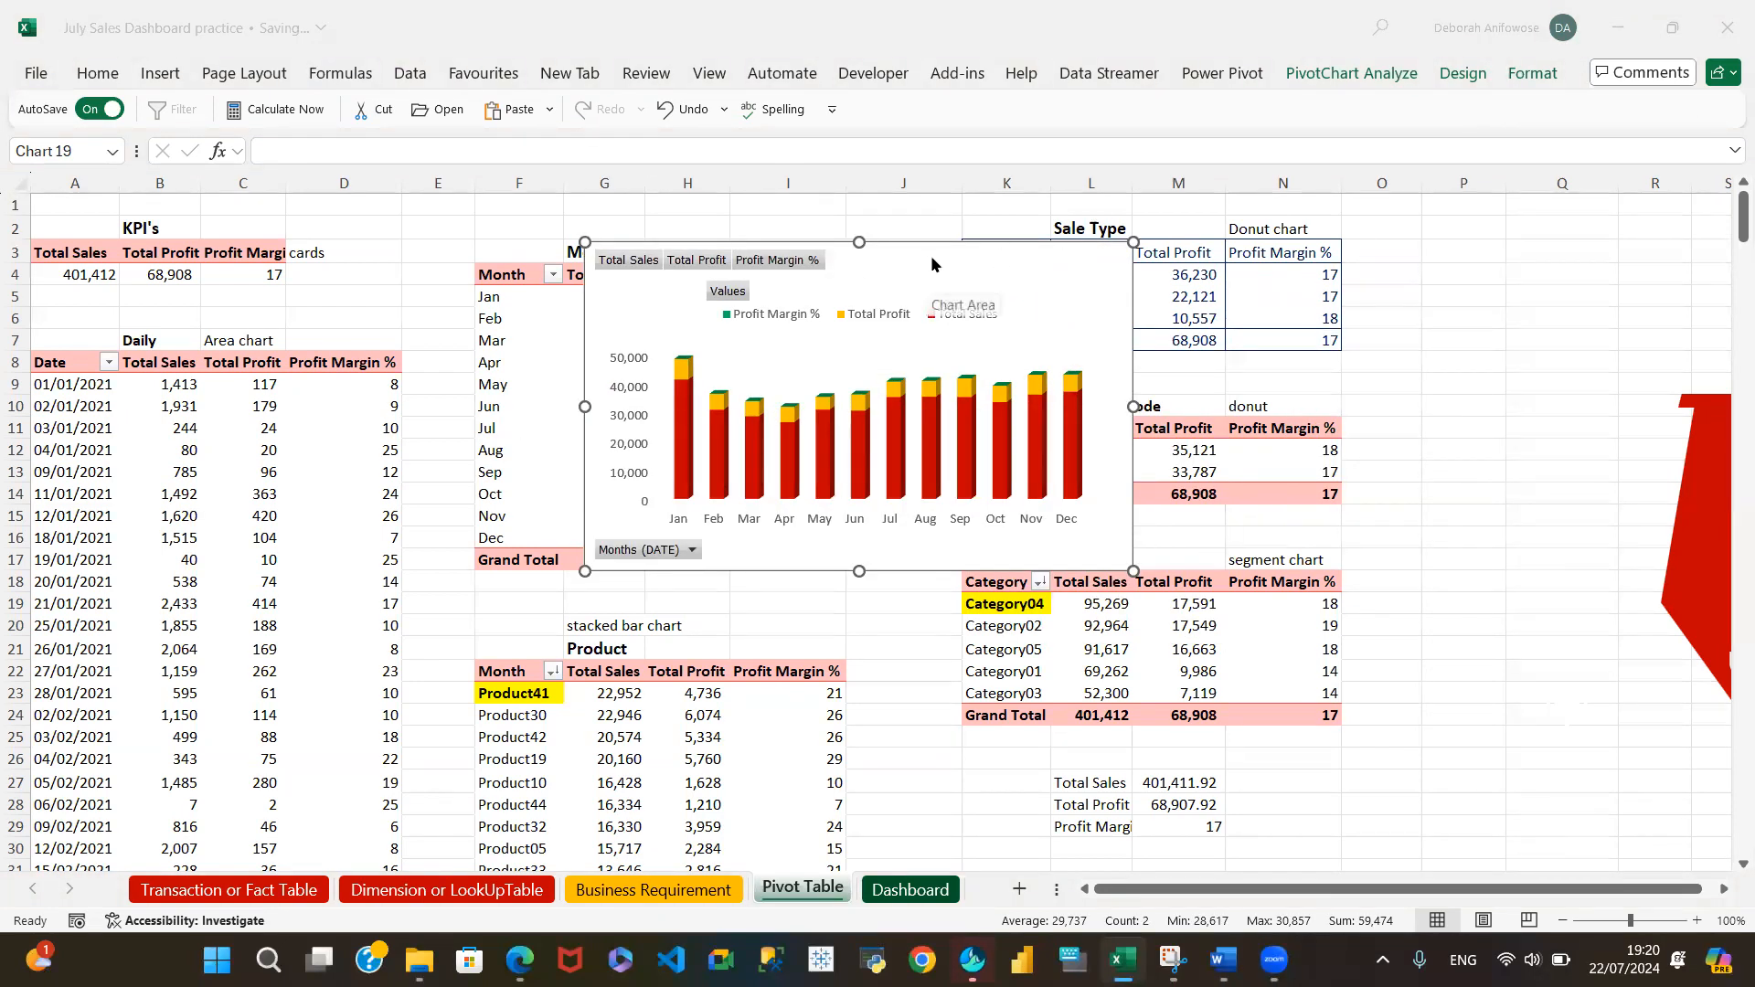
click(915, 280)
click(928, 262)
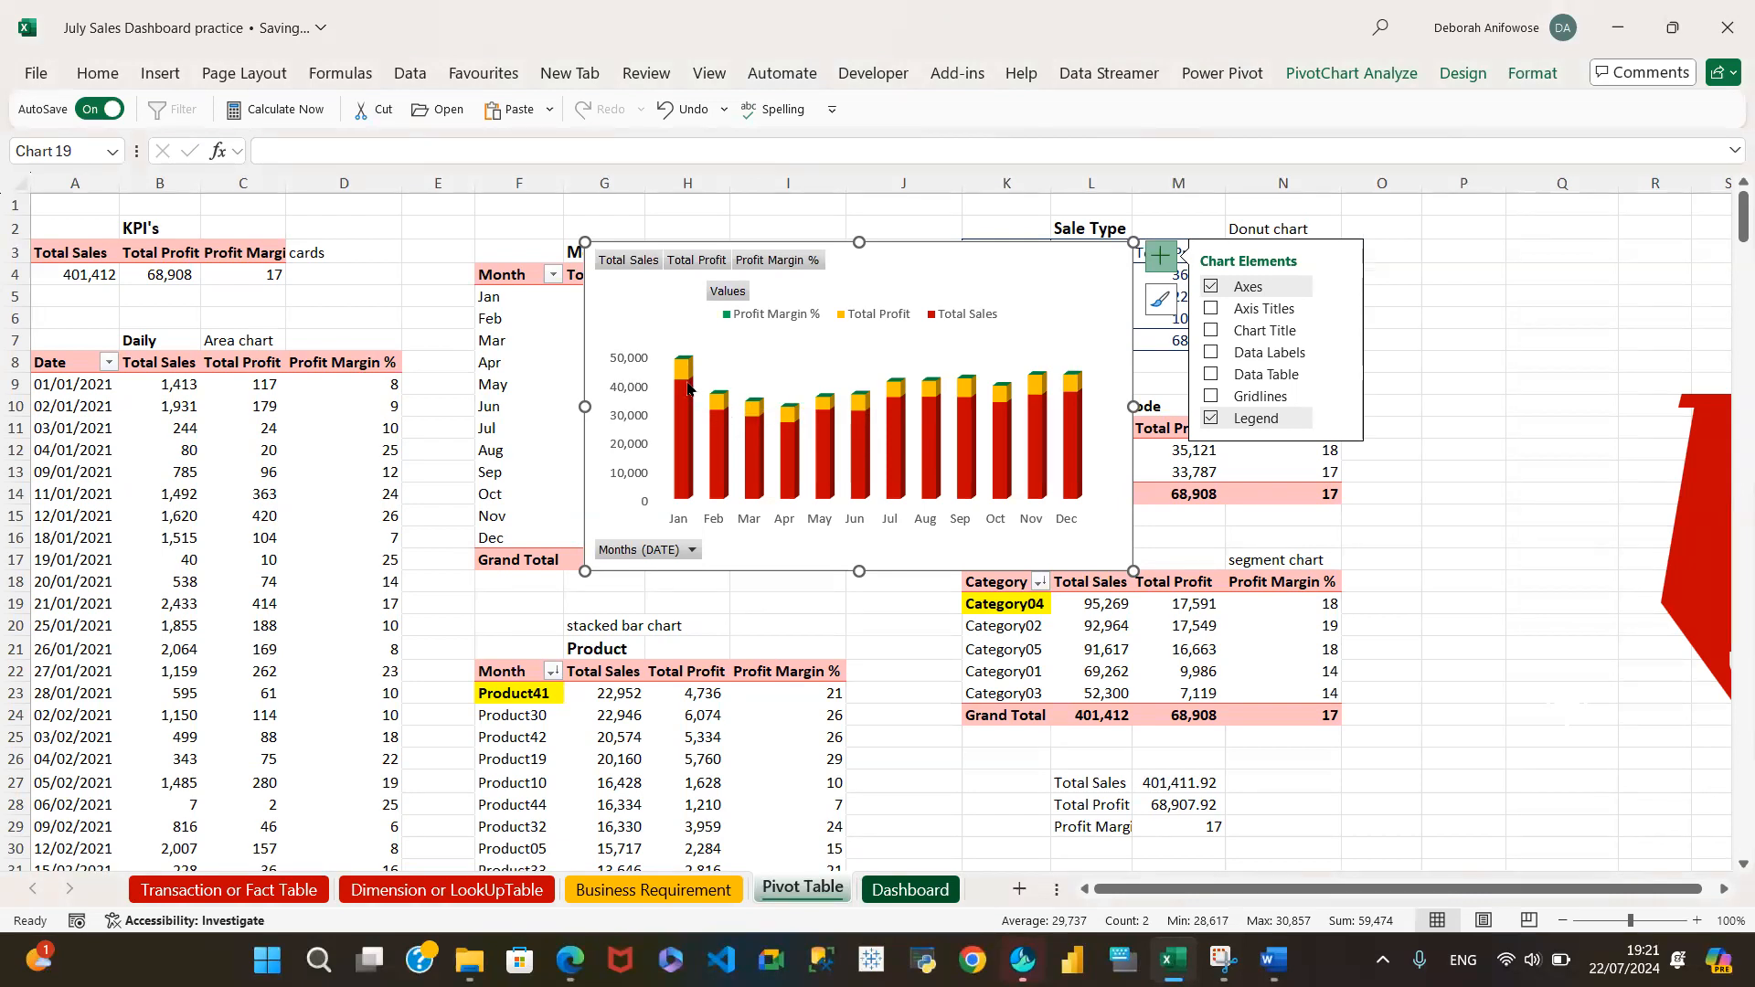
Look through the date entries in the Daily pivot table's Date filter and leave the filter unchanged
mouse_move(683, 391)
click(109, 362)
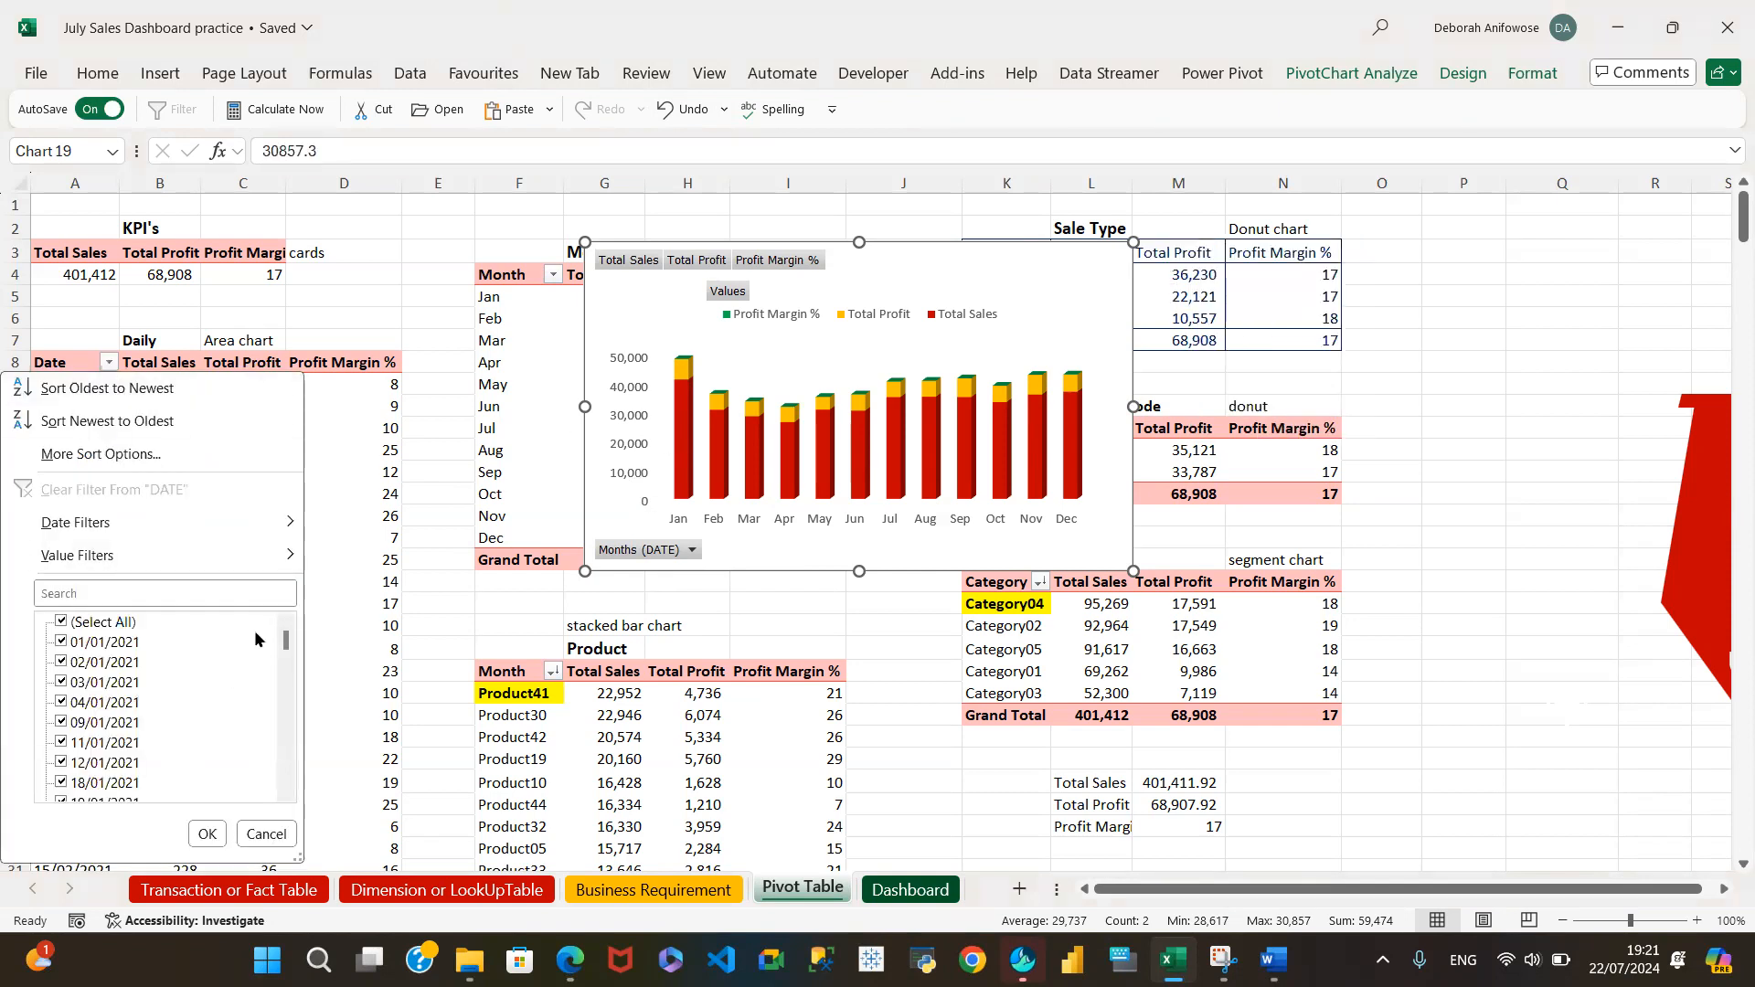
drag(285, 640, 285, 775)
click(266, 833)
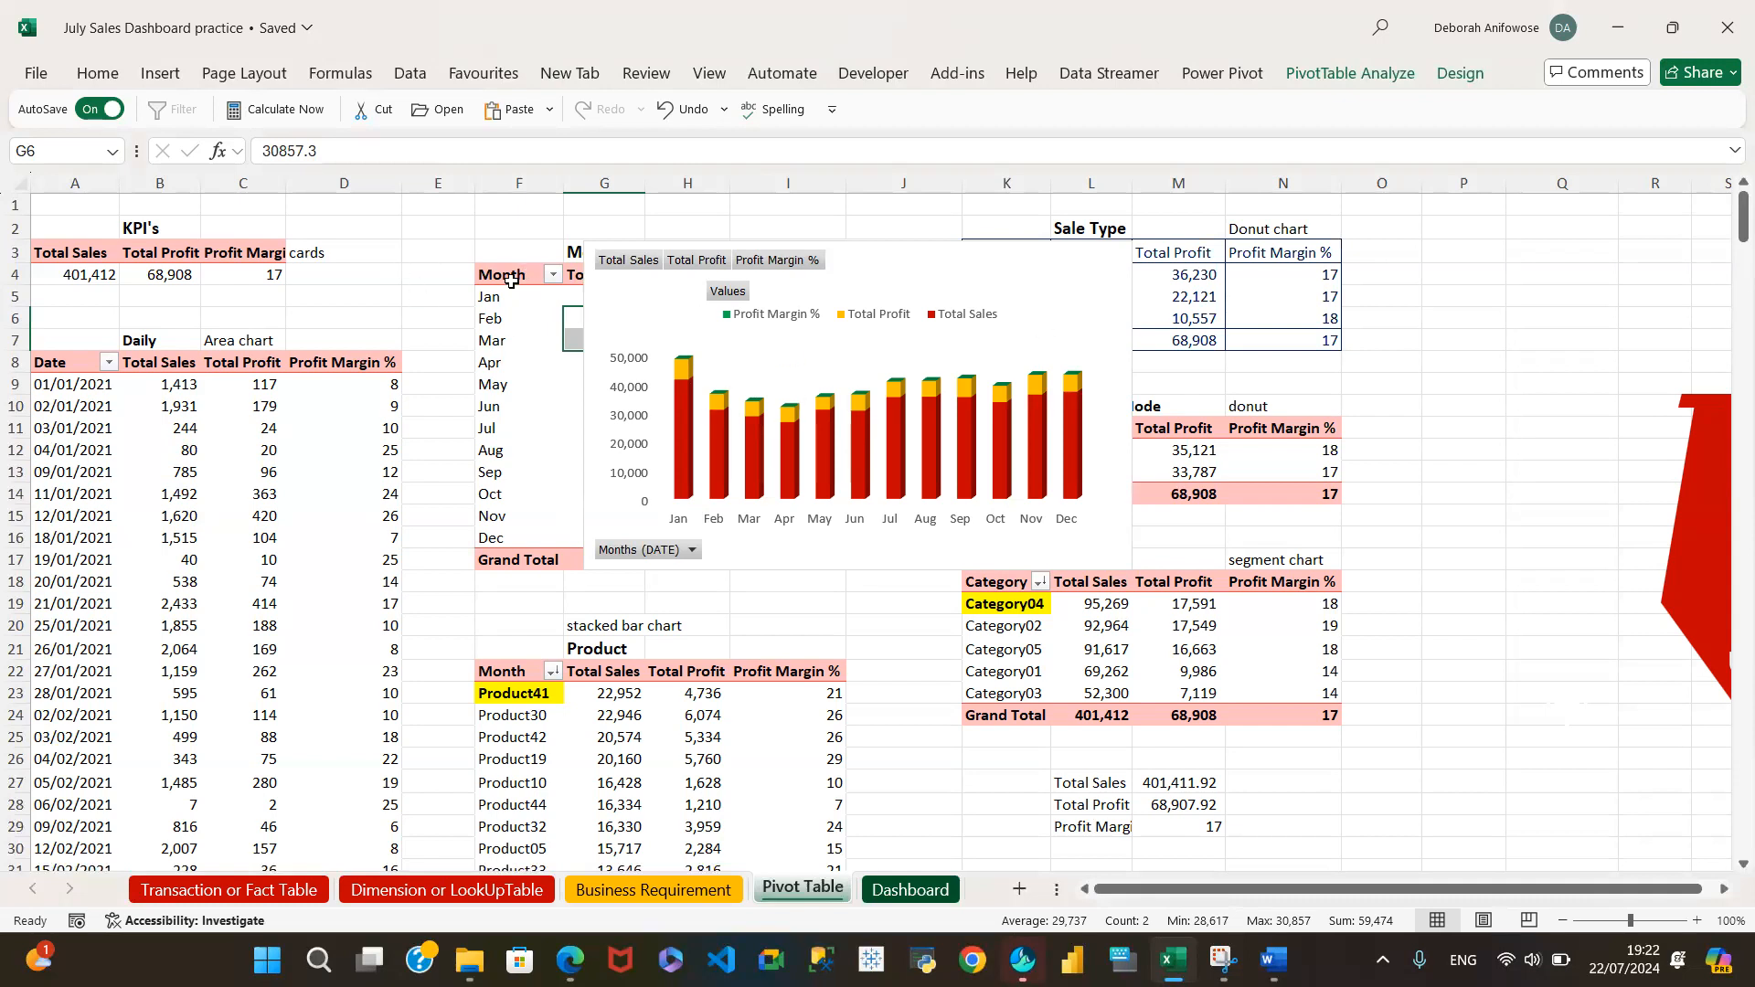
Move the monthly chart down to just below the Monthly table's header row and add a chart title near its upper edge
drag(966, 272, 976, 318)
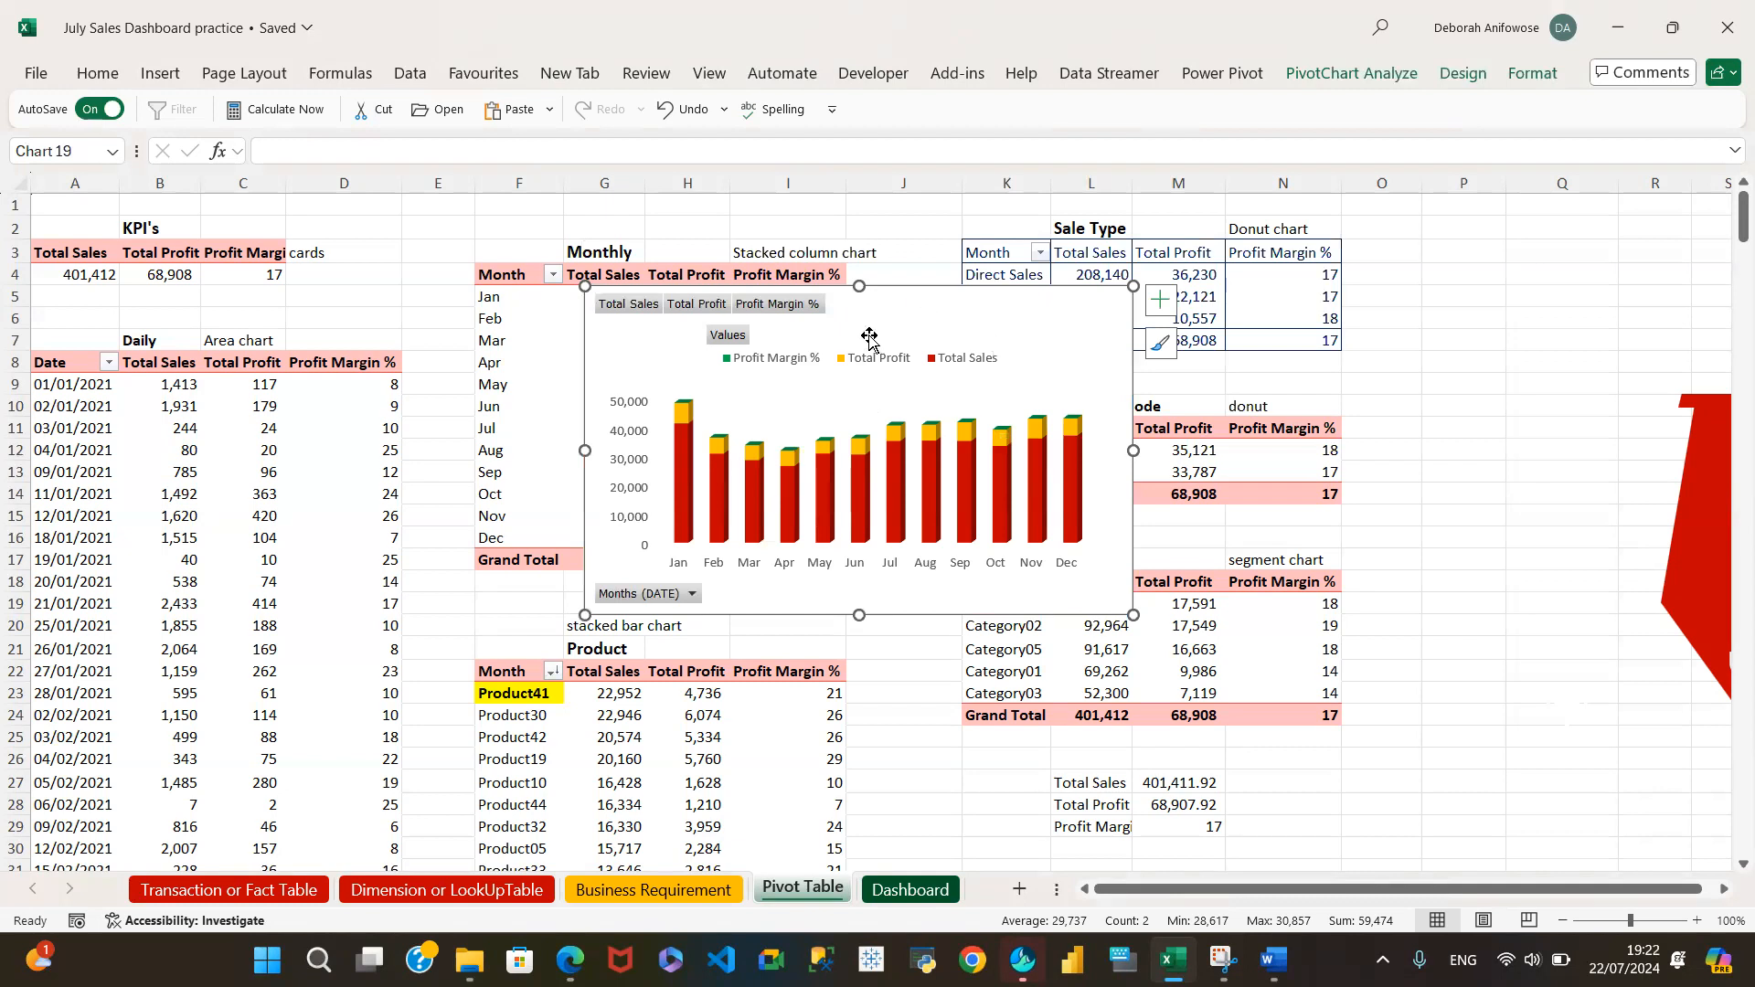
click(996, 353)
click(1159, 299)
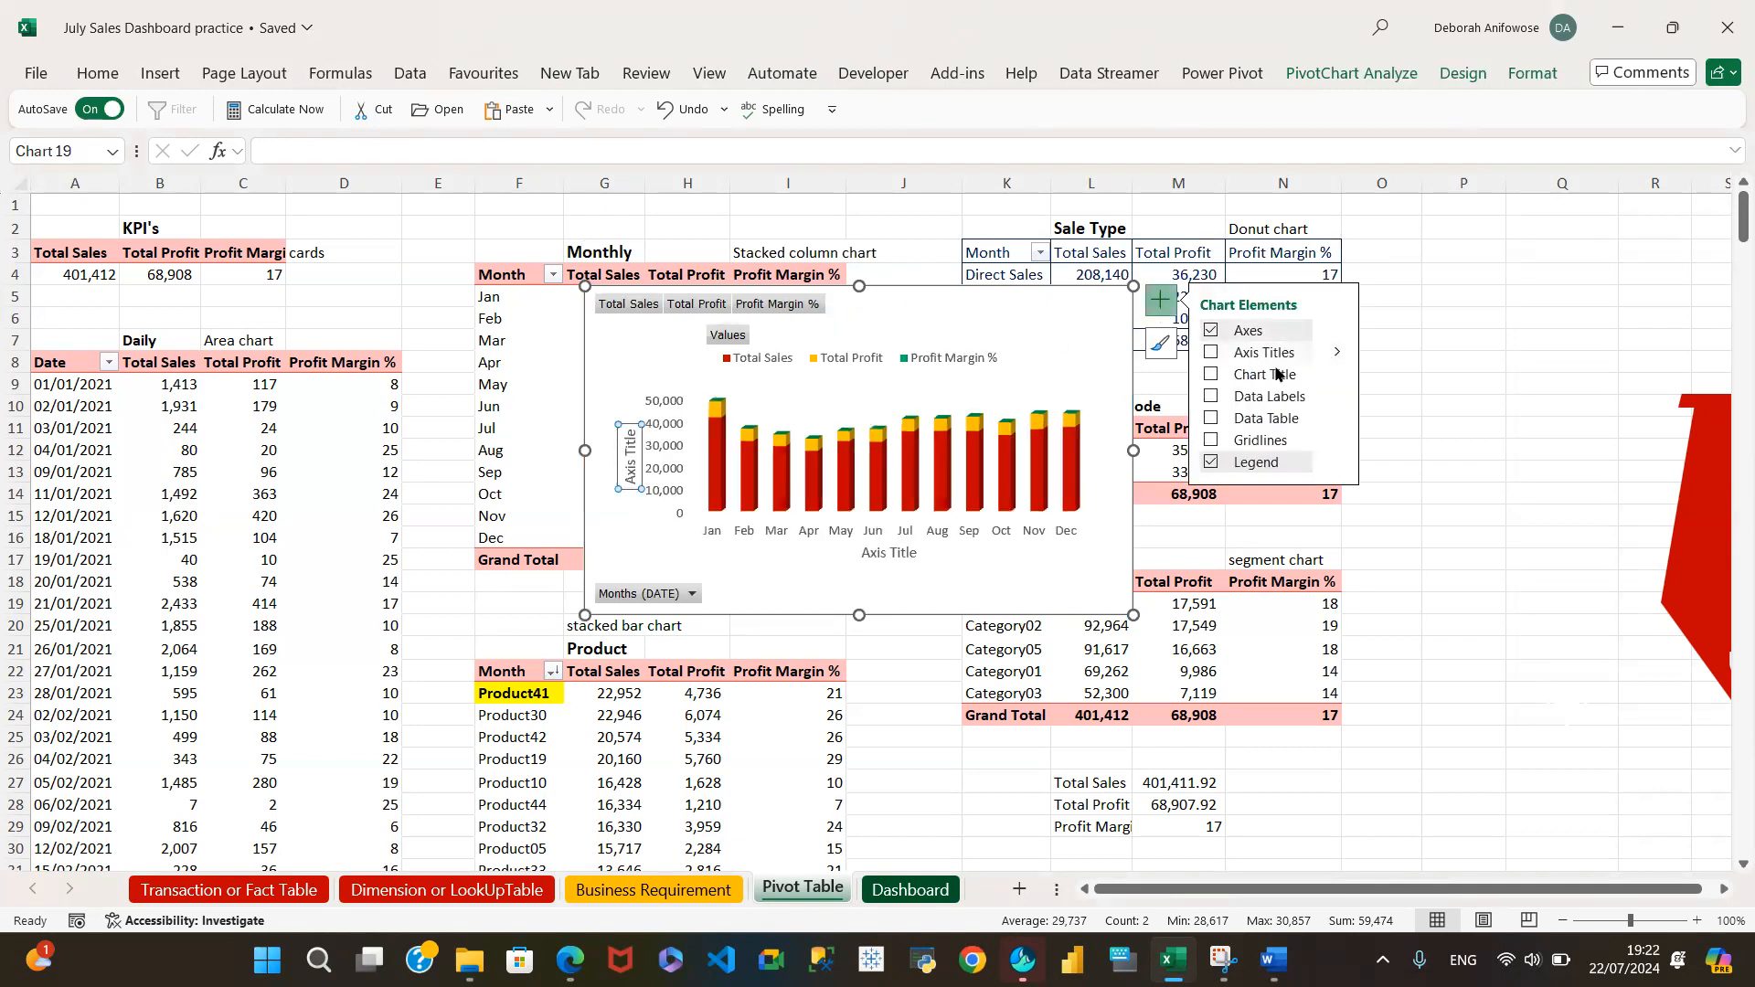
click(1209, 374)
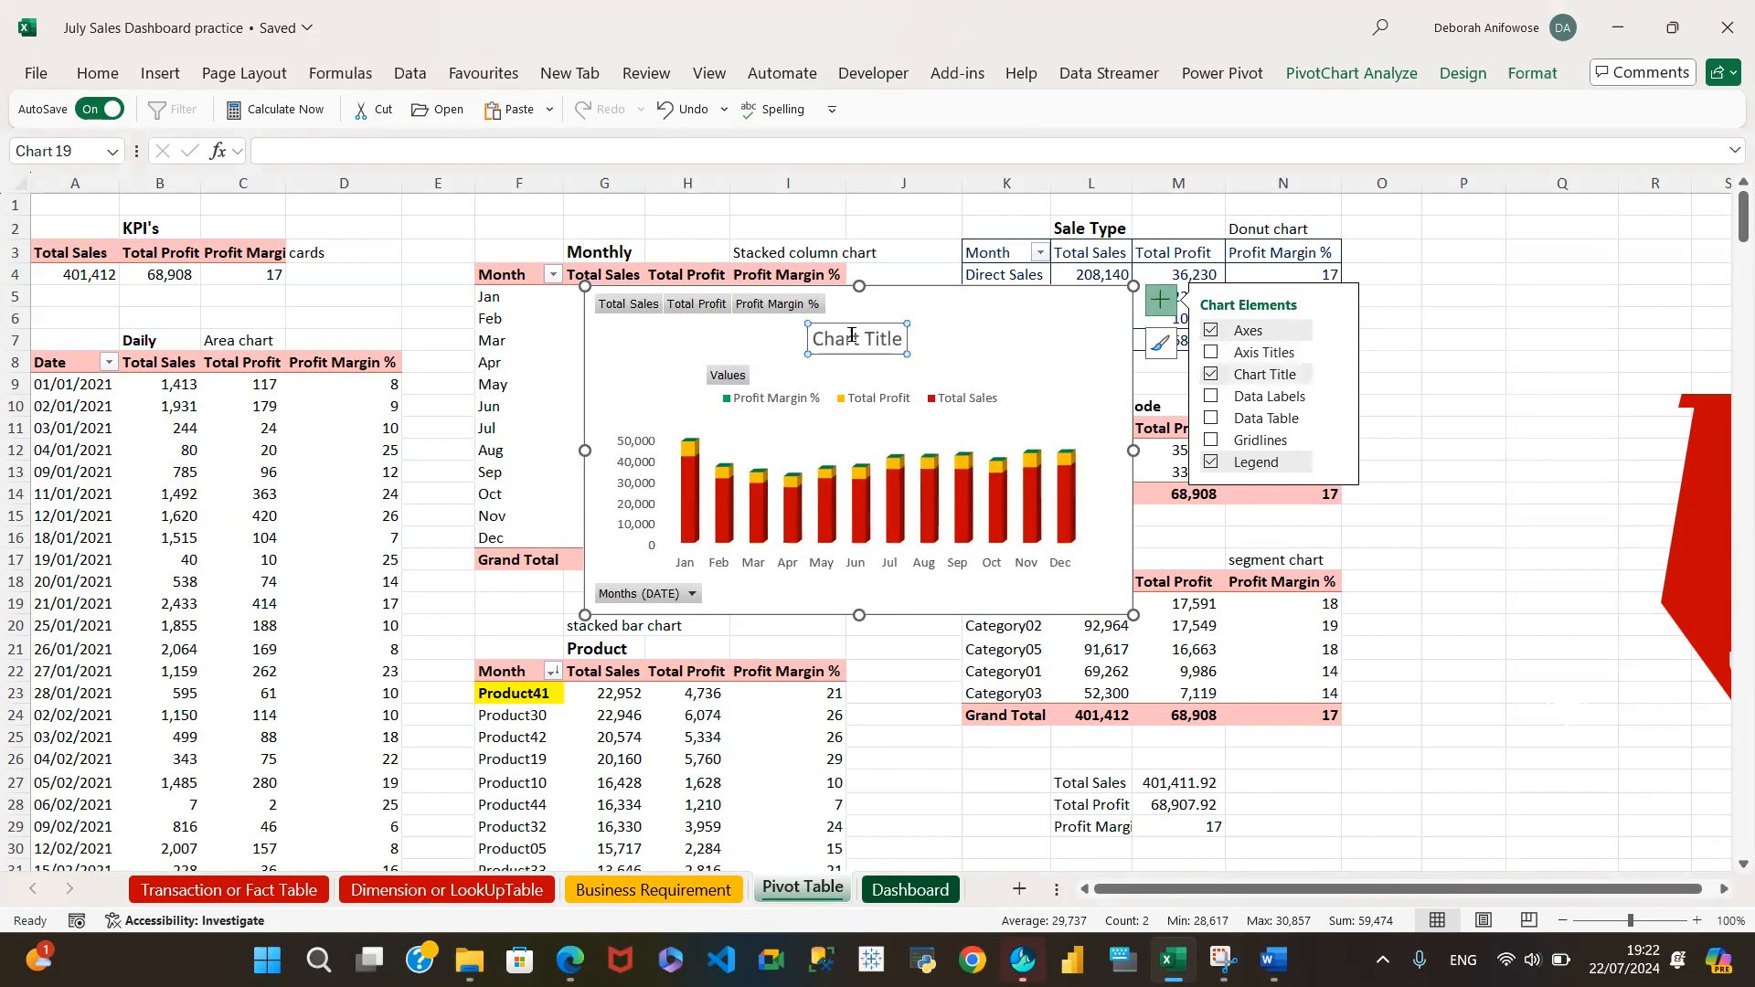
drag(873, 321, 933, 291)
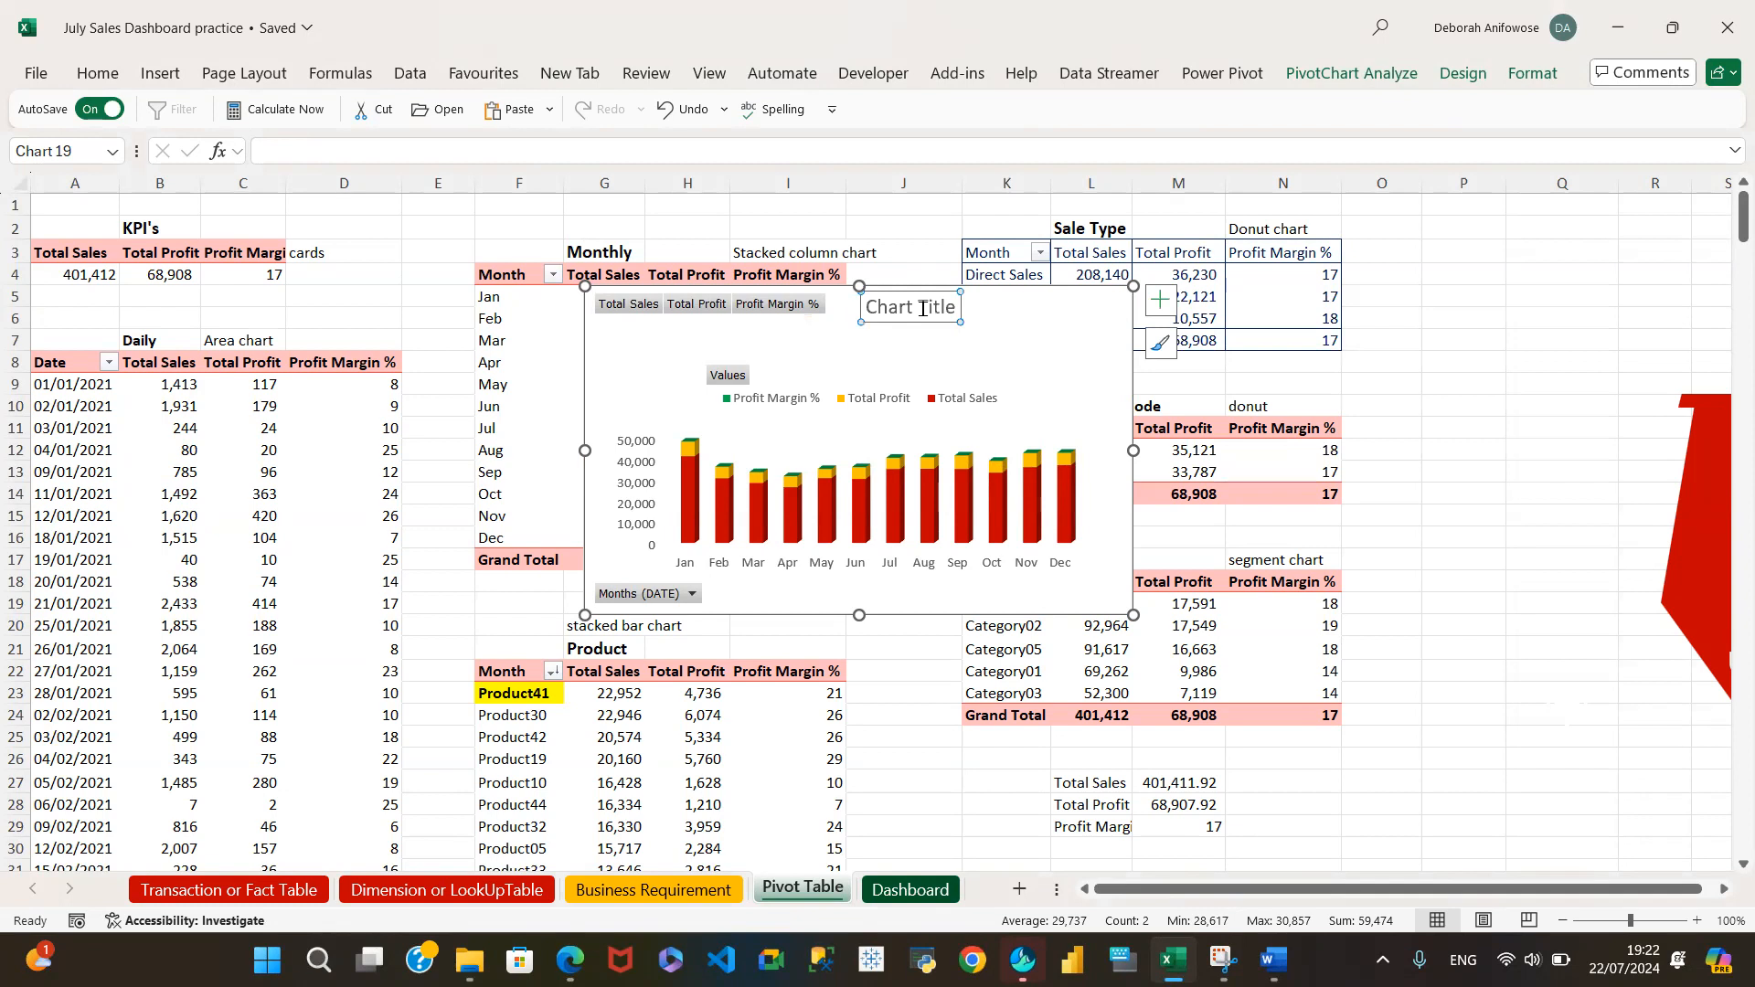
Replace the chart title's placeholder text with "Monthly KPI"
click(932, 310)
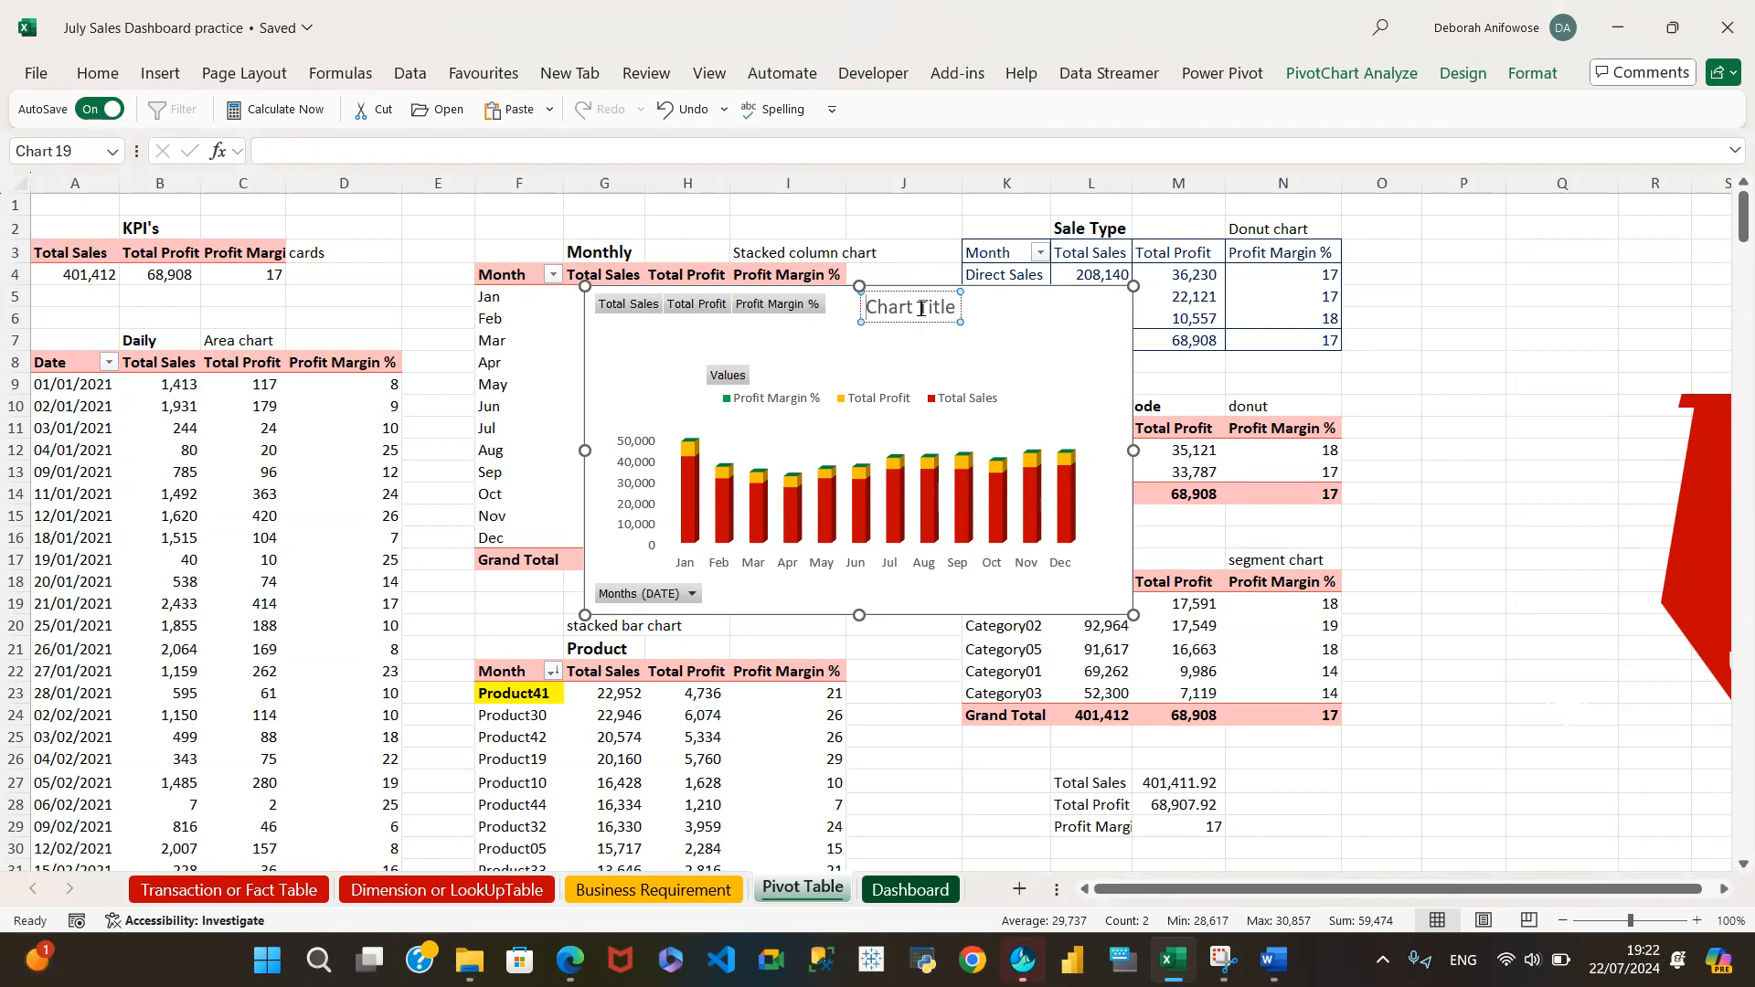
key(Delete)
key(Delete)
key(Delete)
key(Delete)
key(Delete)
key(Delete)
key(Delete)
key(Delete)
key(Delete)
key(Delete)
key(Delete)
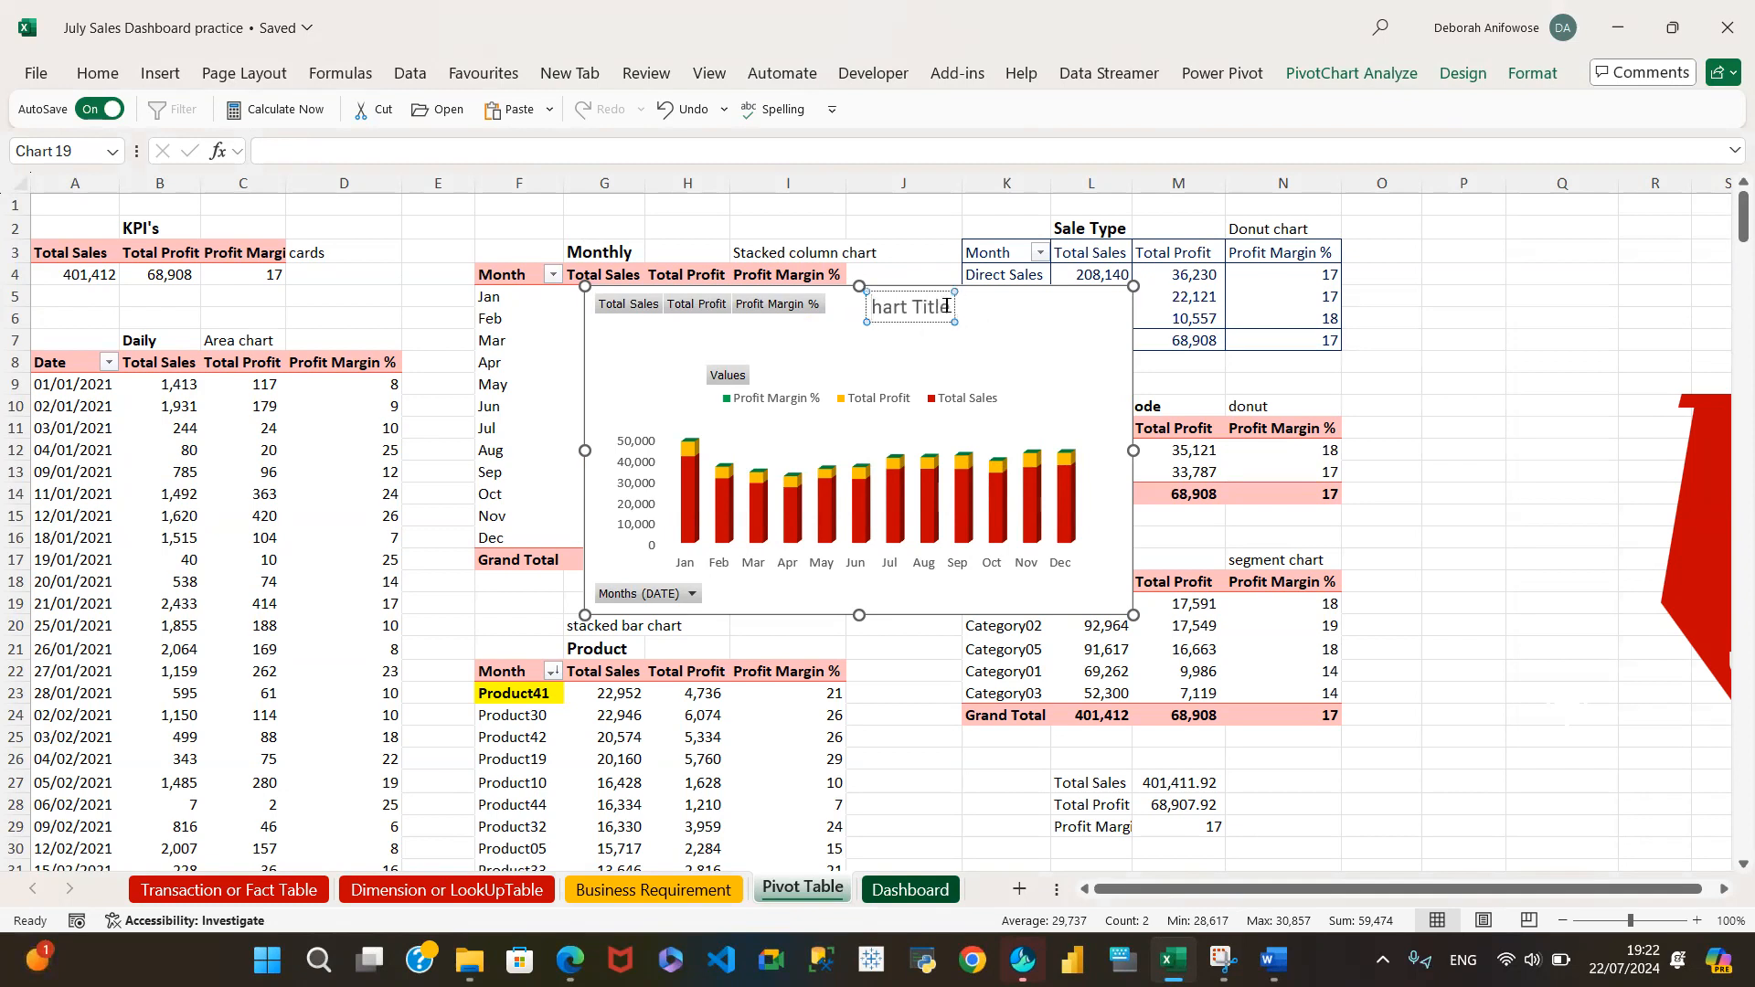
text(Monthly)
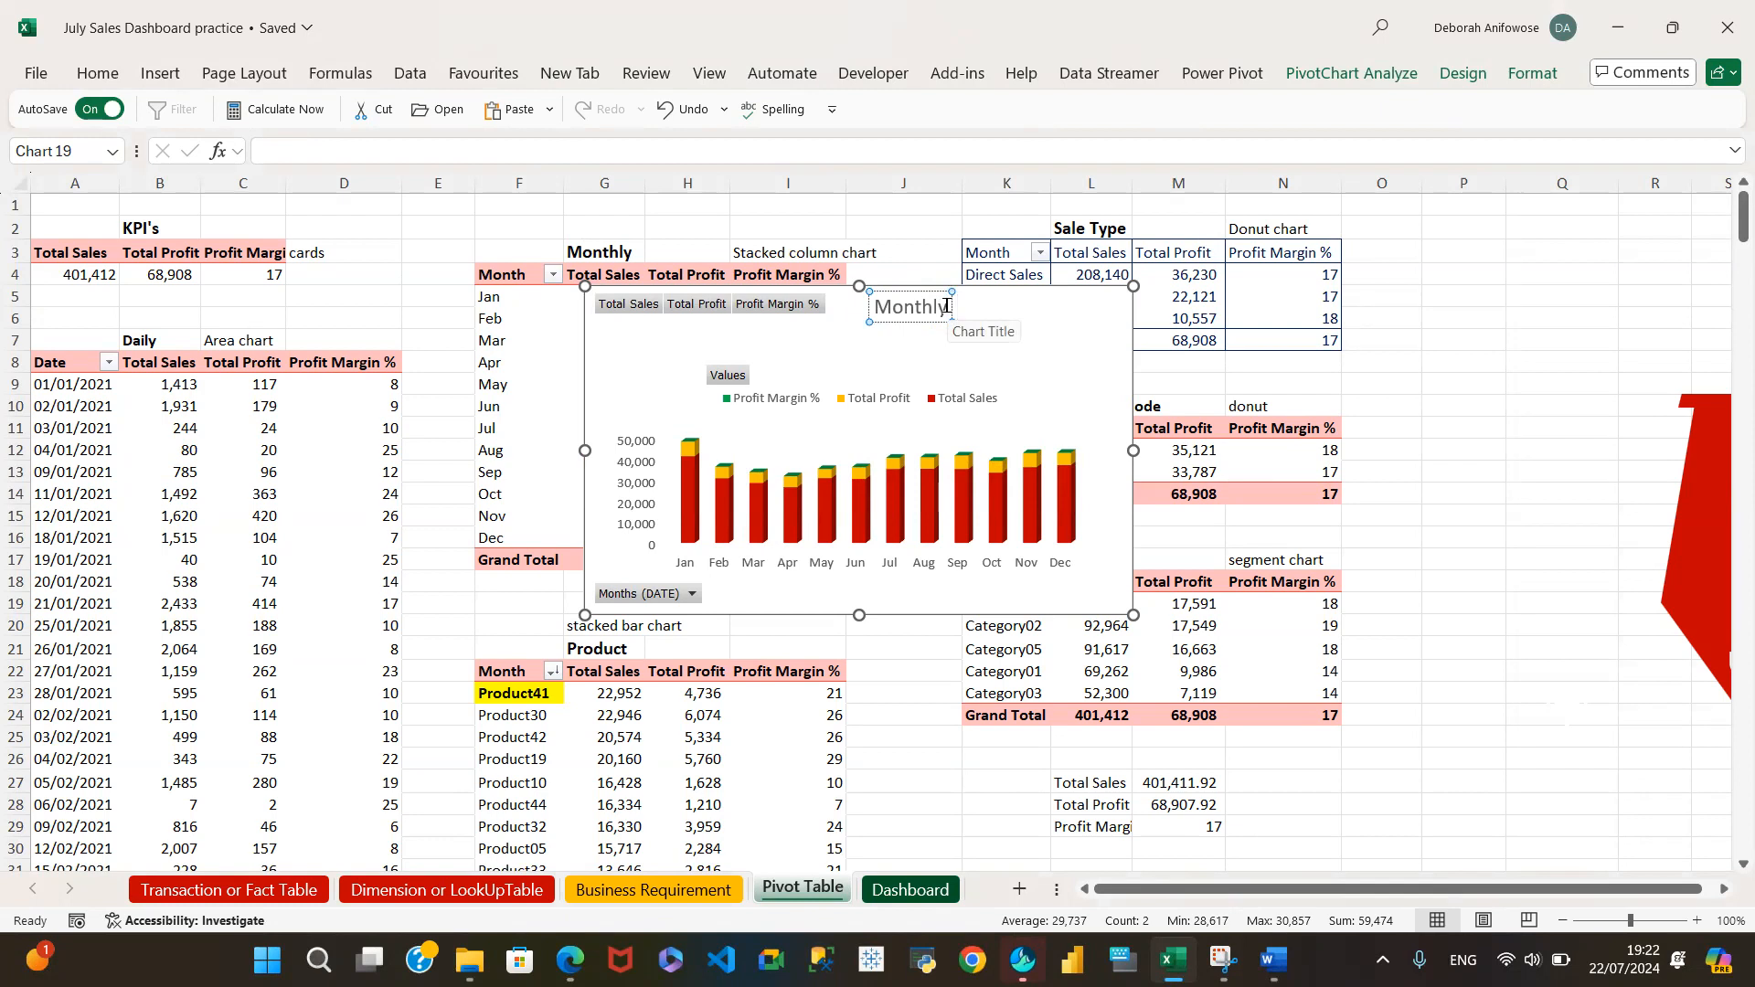
text( KPI)
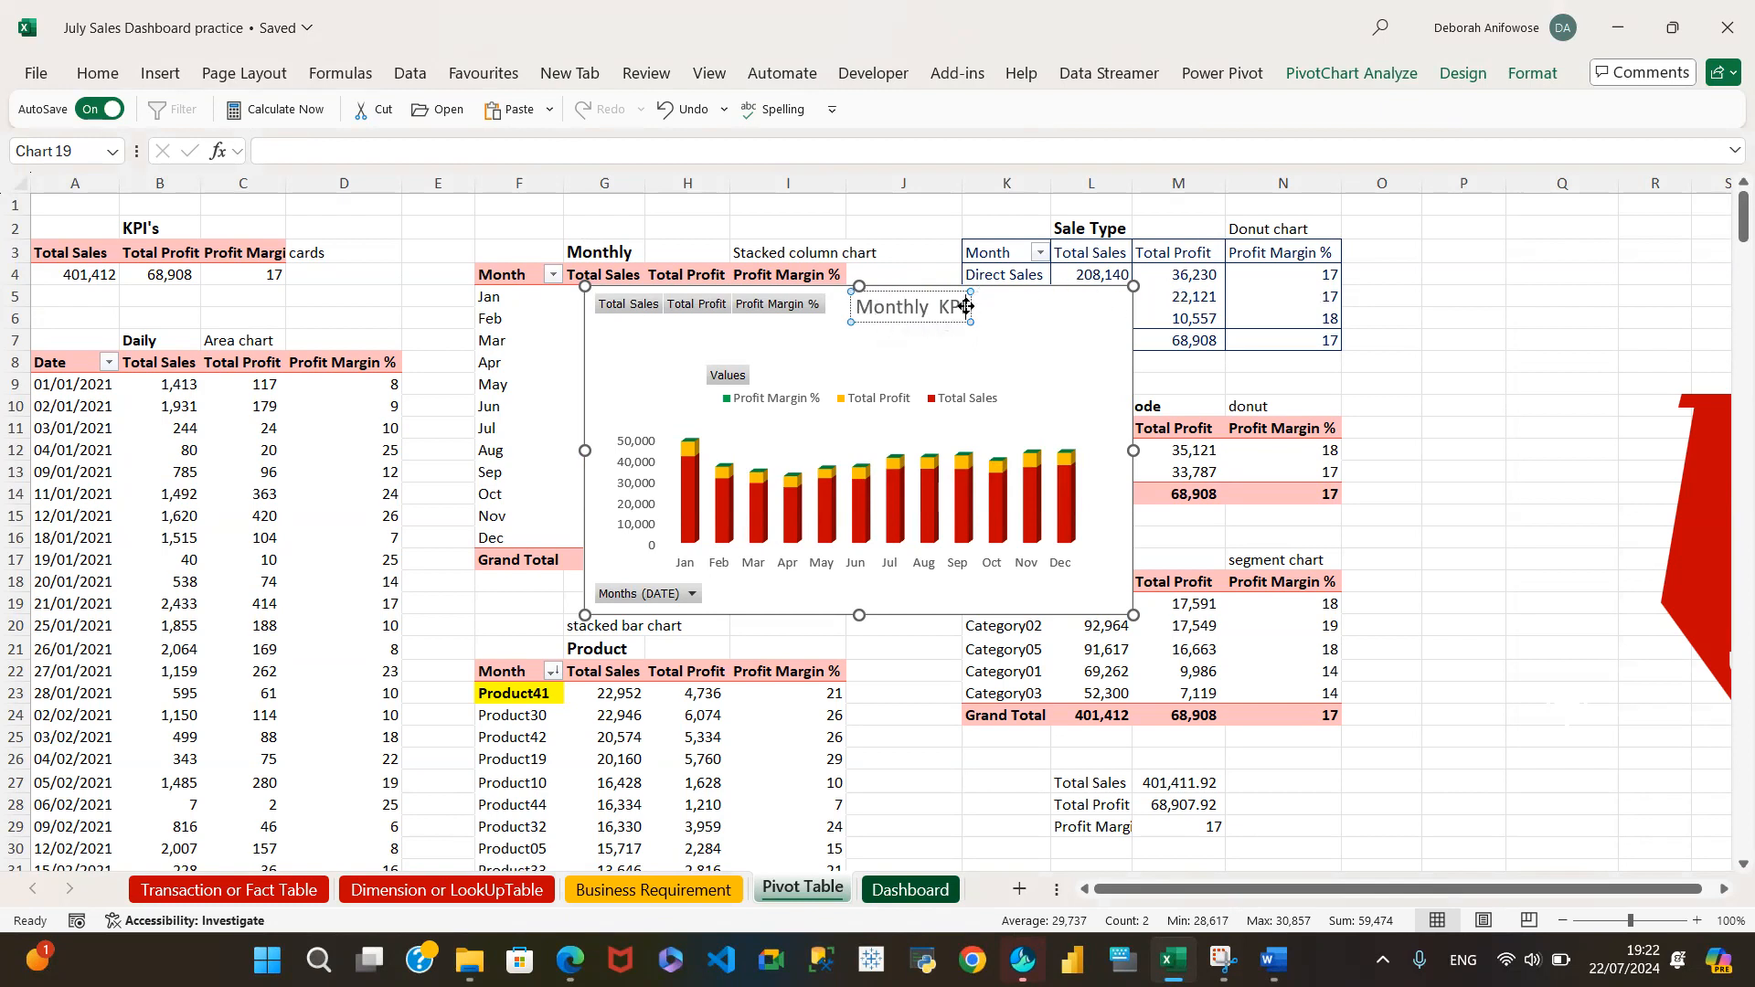
Set the font size of the "Monthly KPI" chart title to 10.5
drag(855, 306, 971, 307)
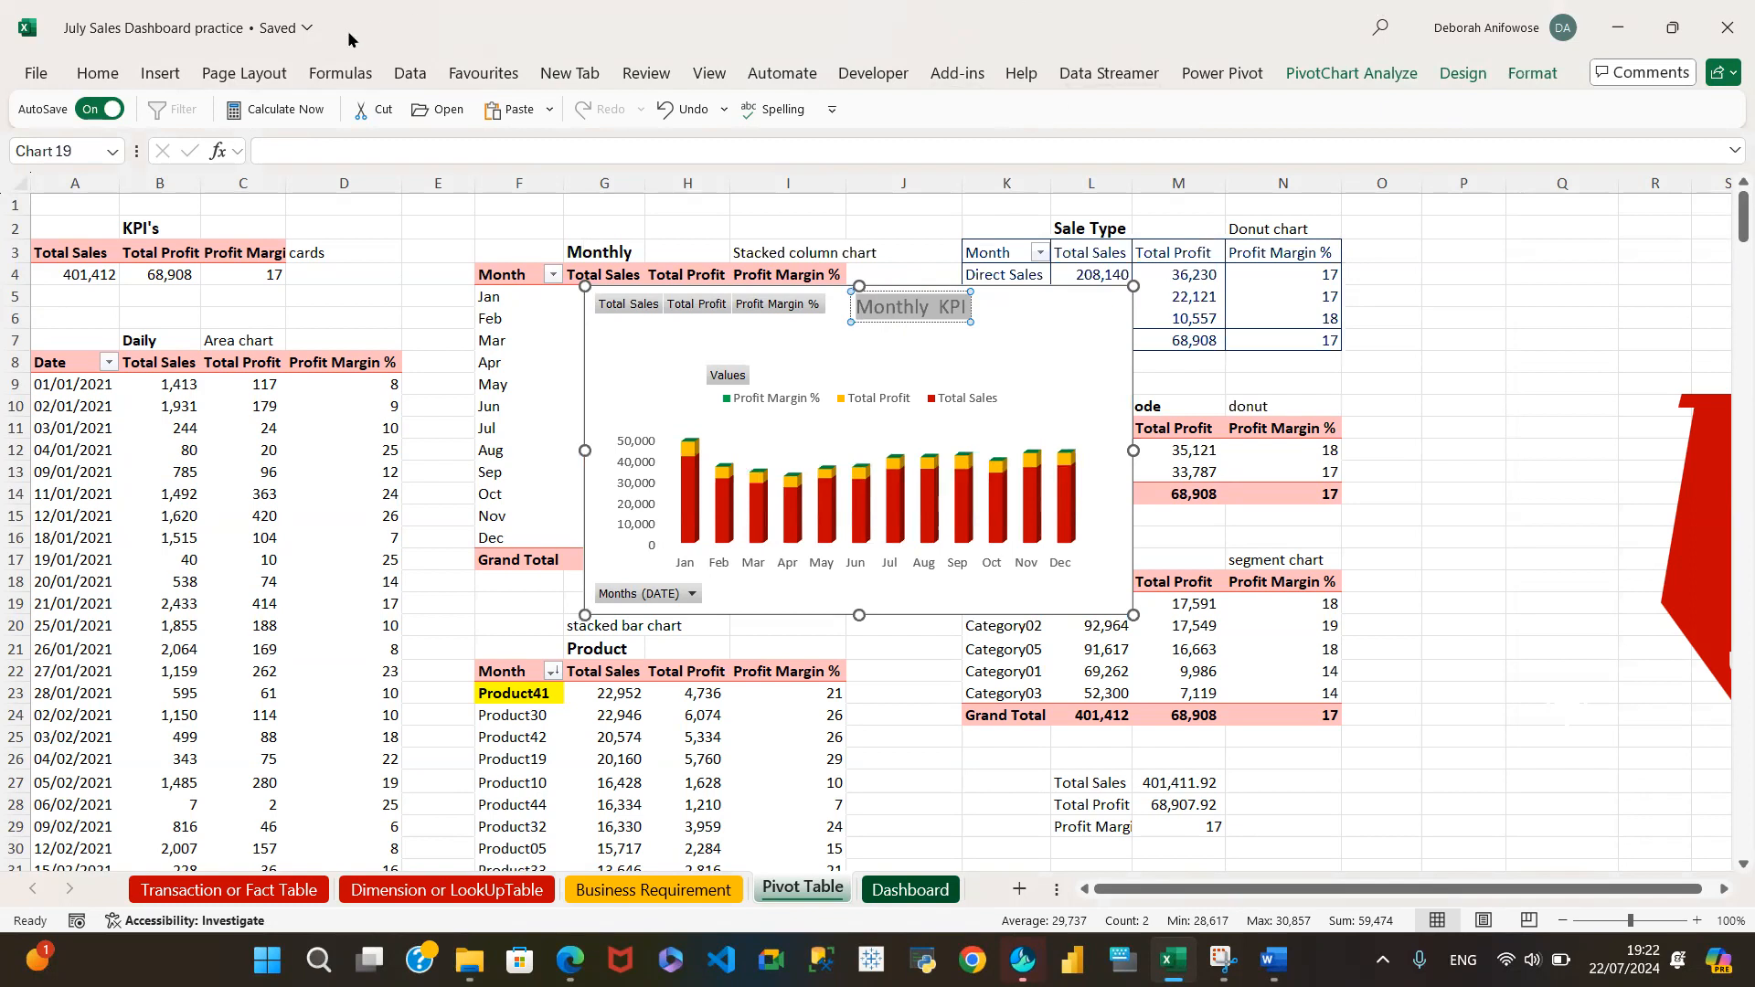
click(99, 74)
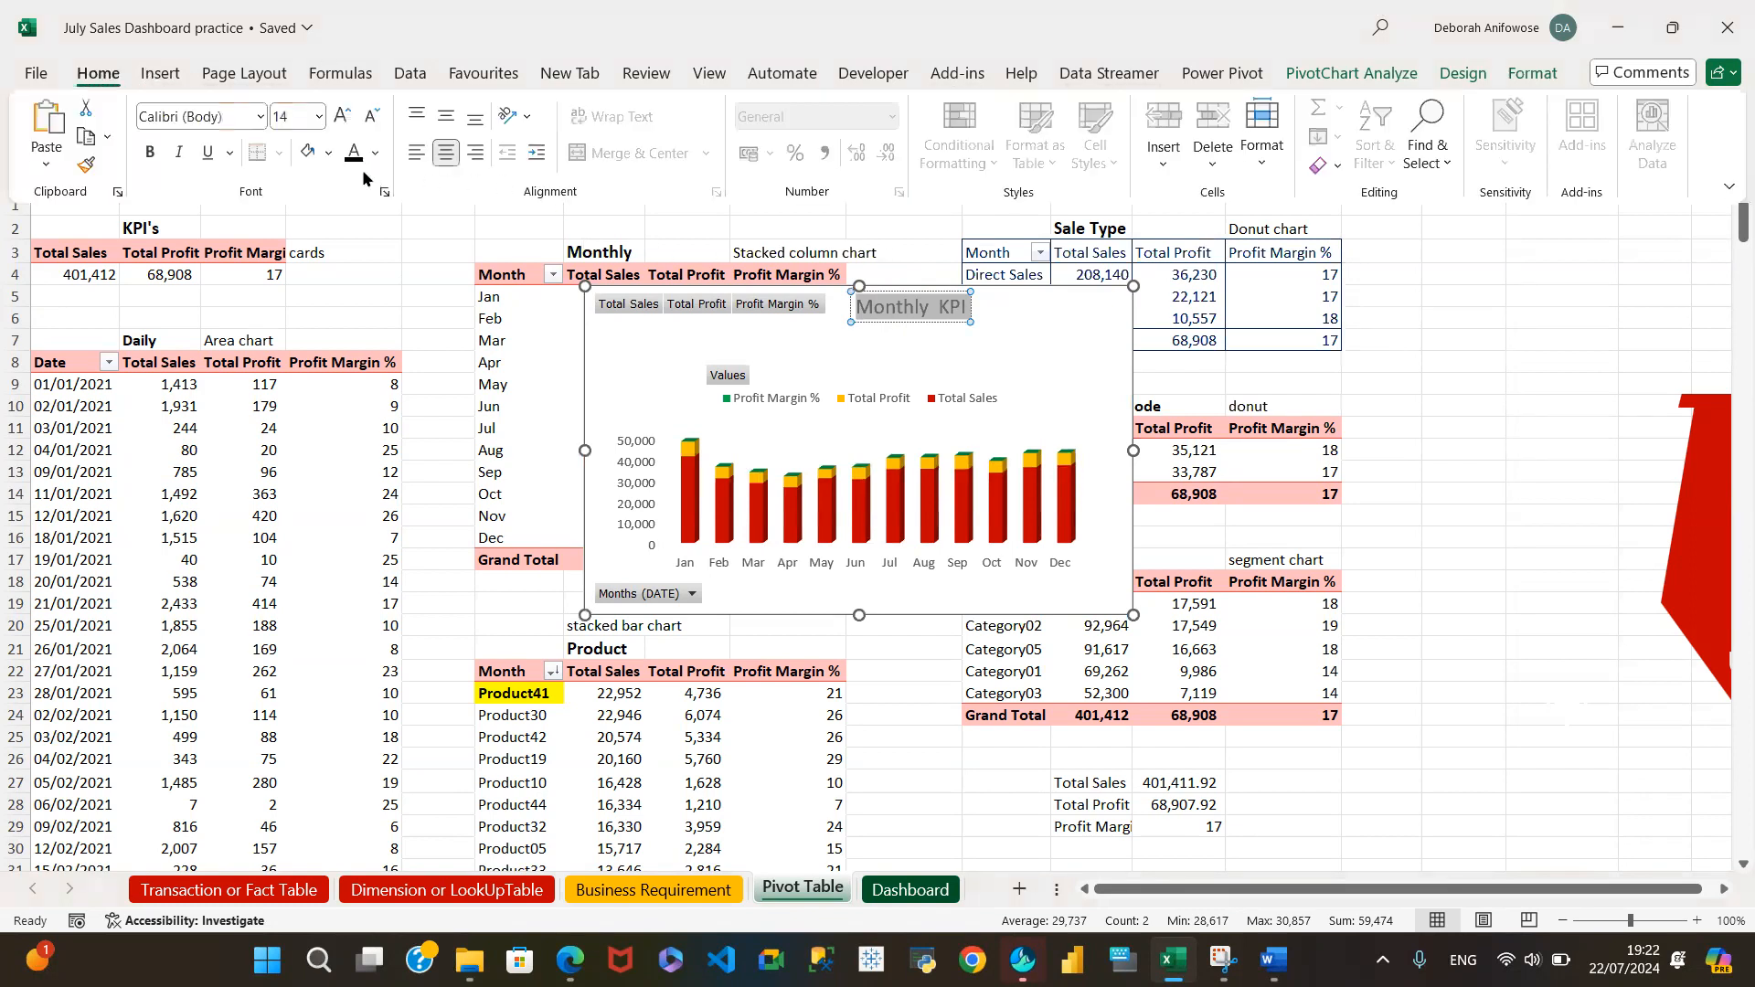
click(320, 117)
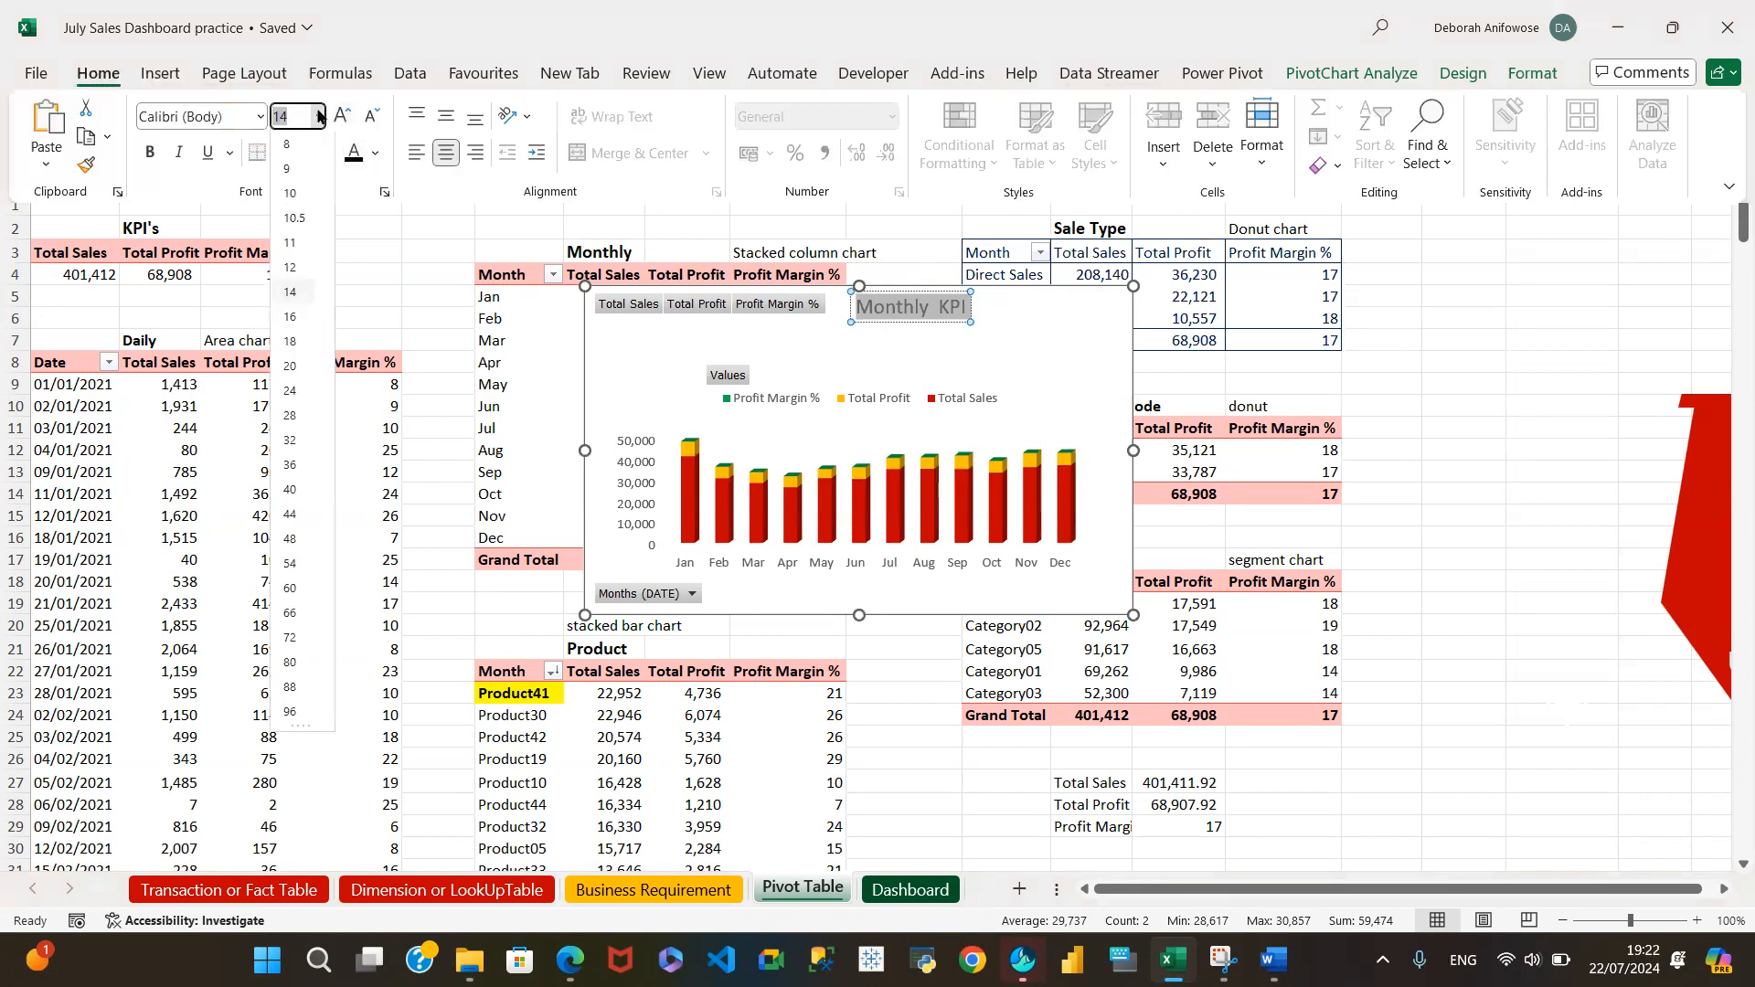
click(301, 223)
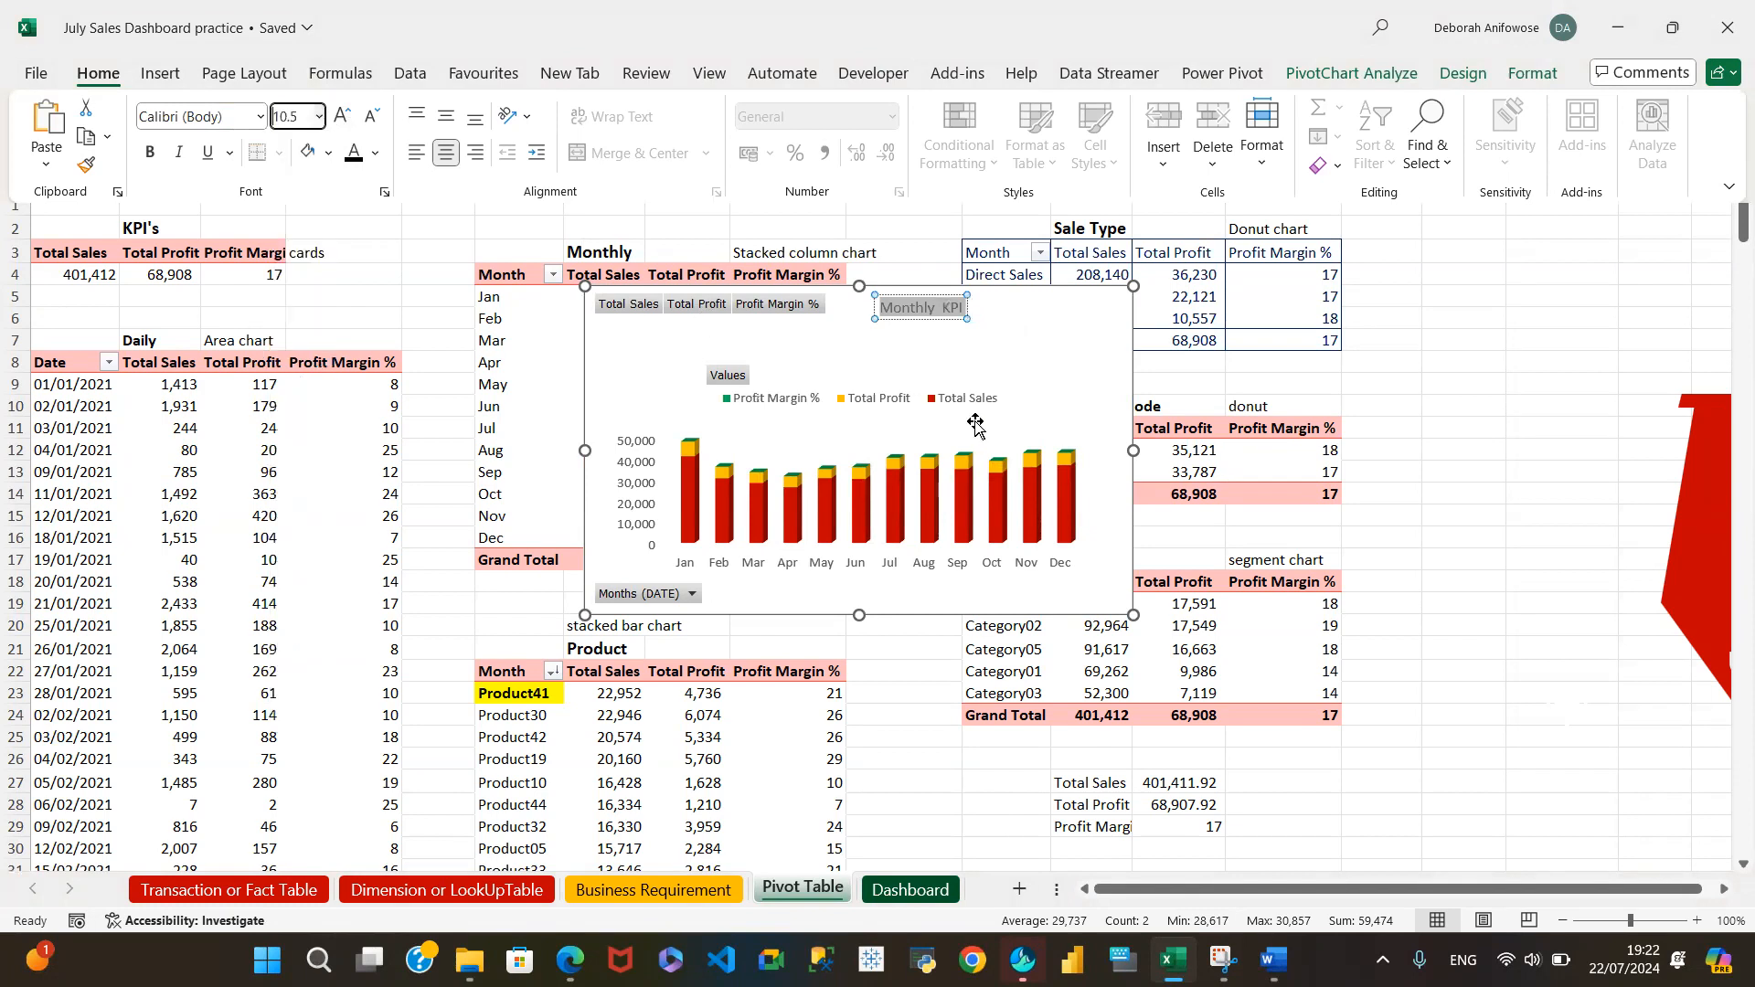
click(913, 293)
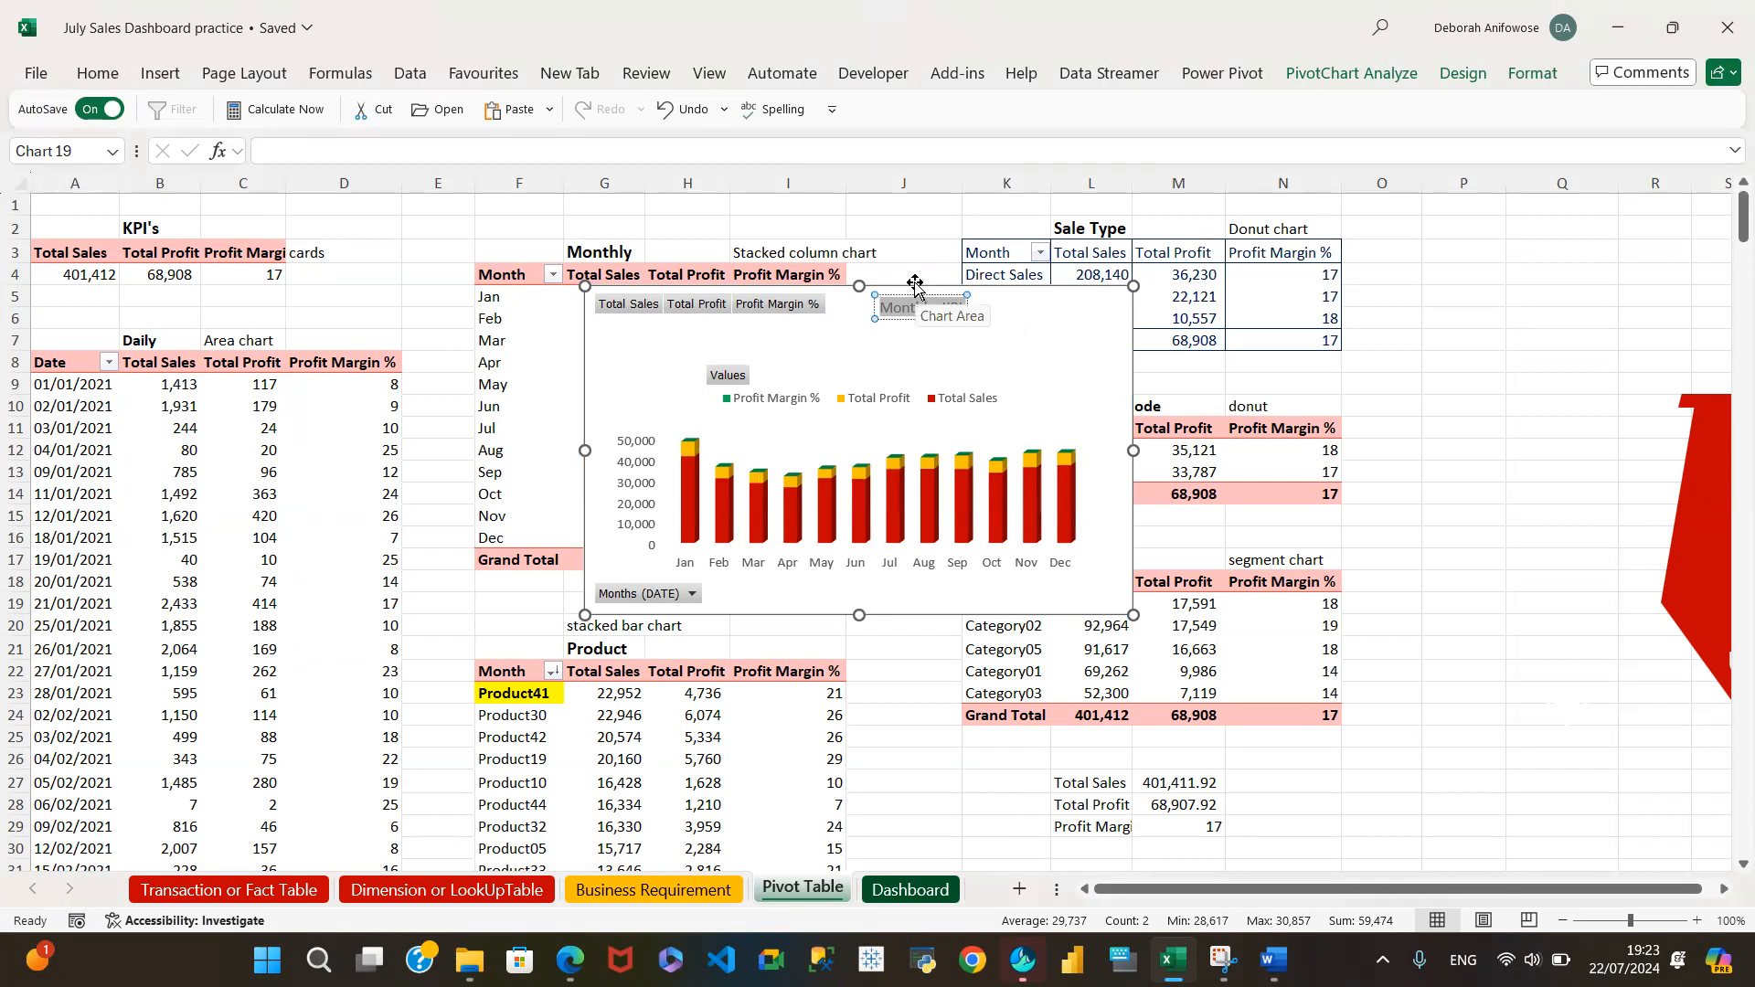
click(1015, 313)
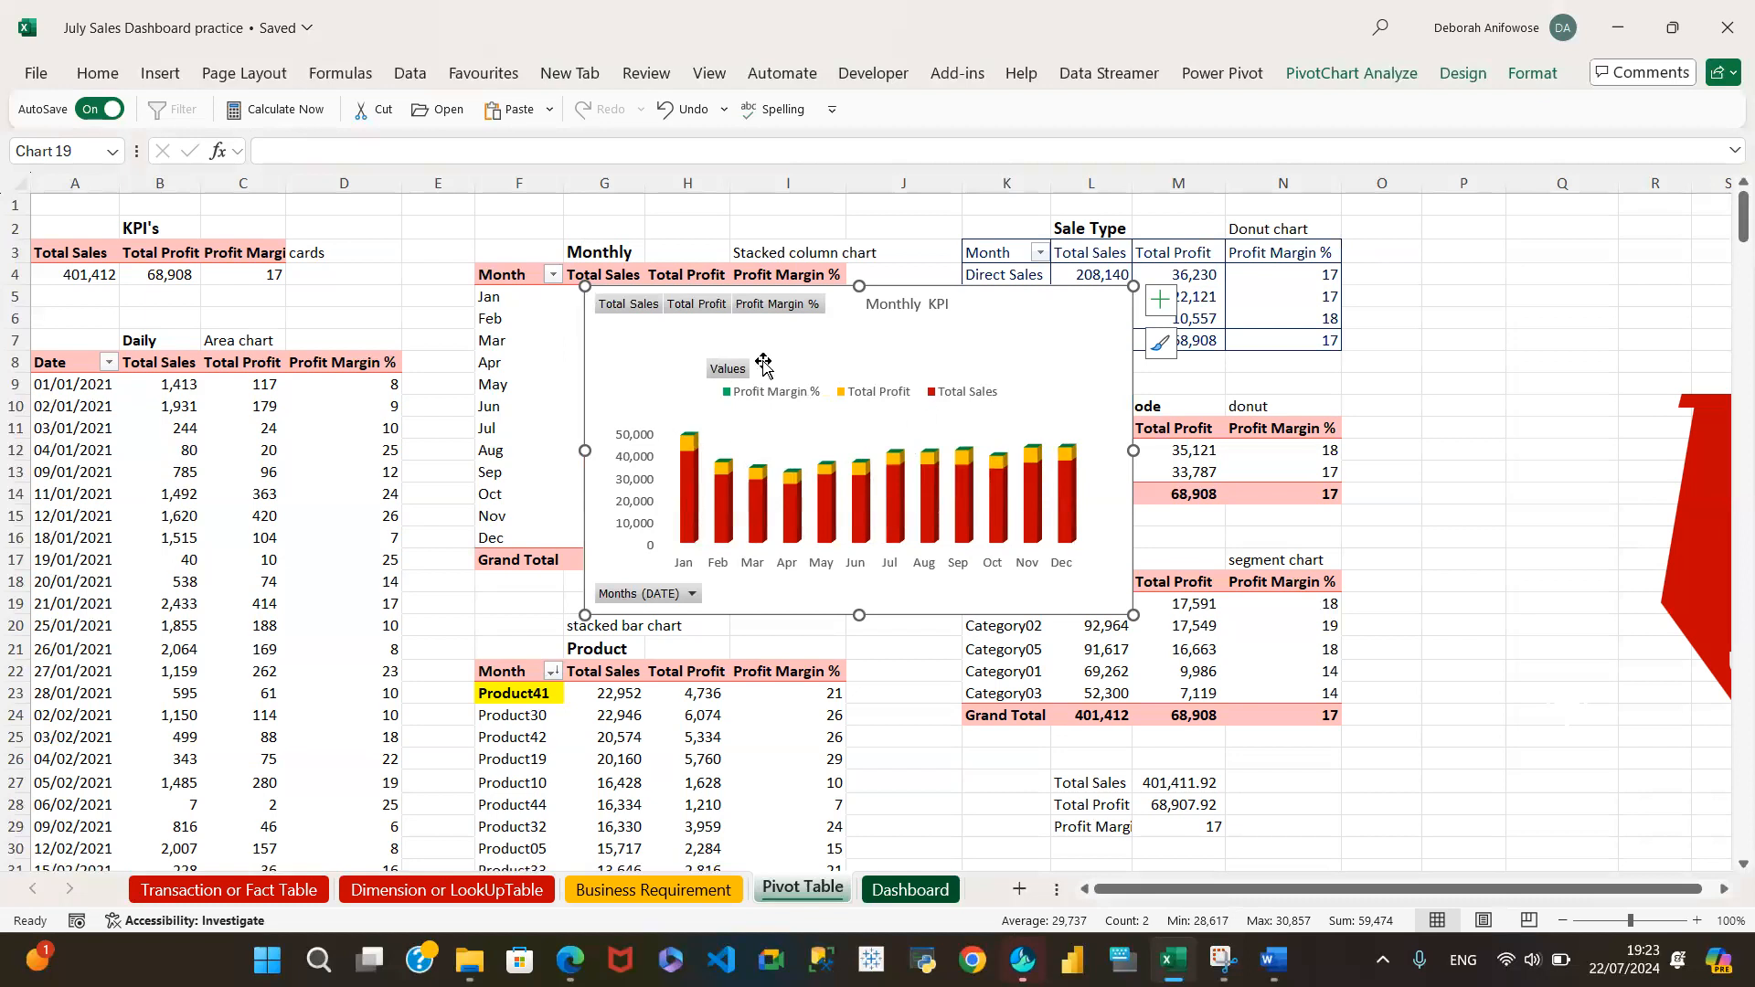
click(962, 316)
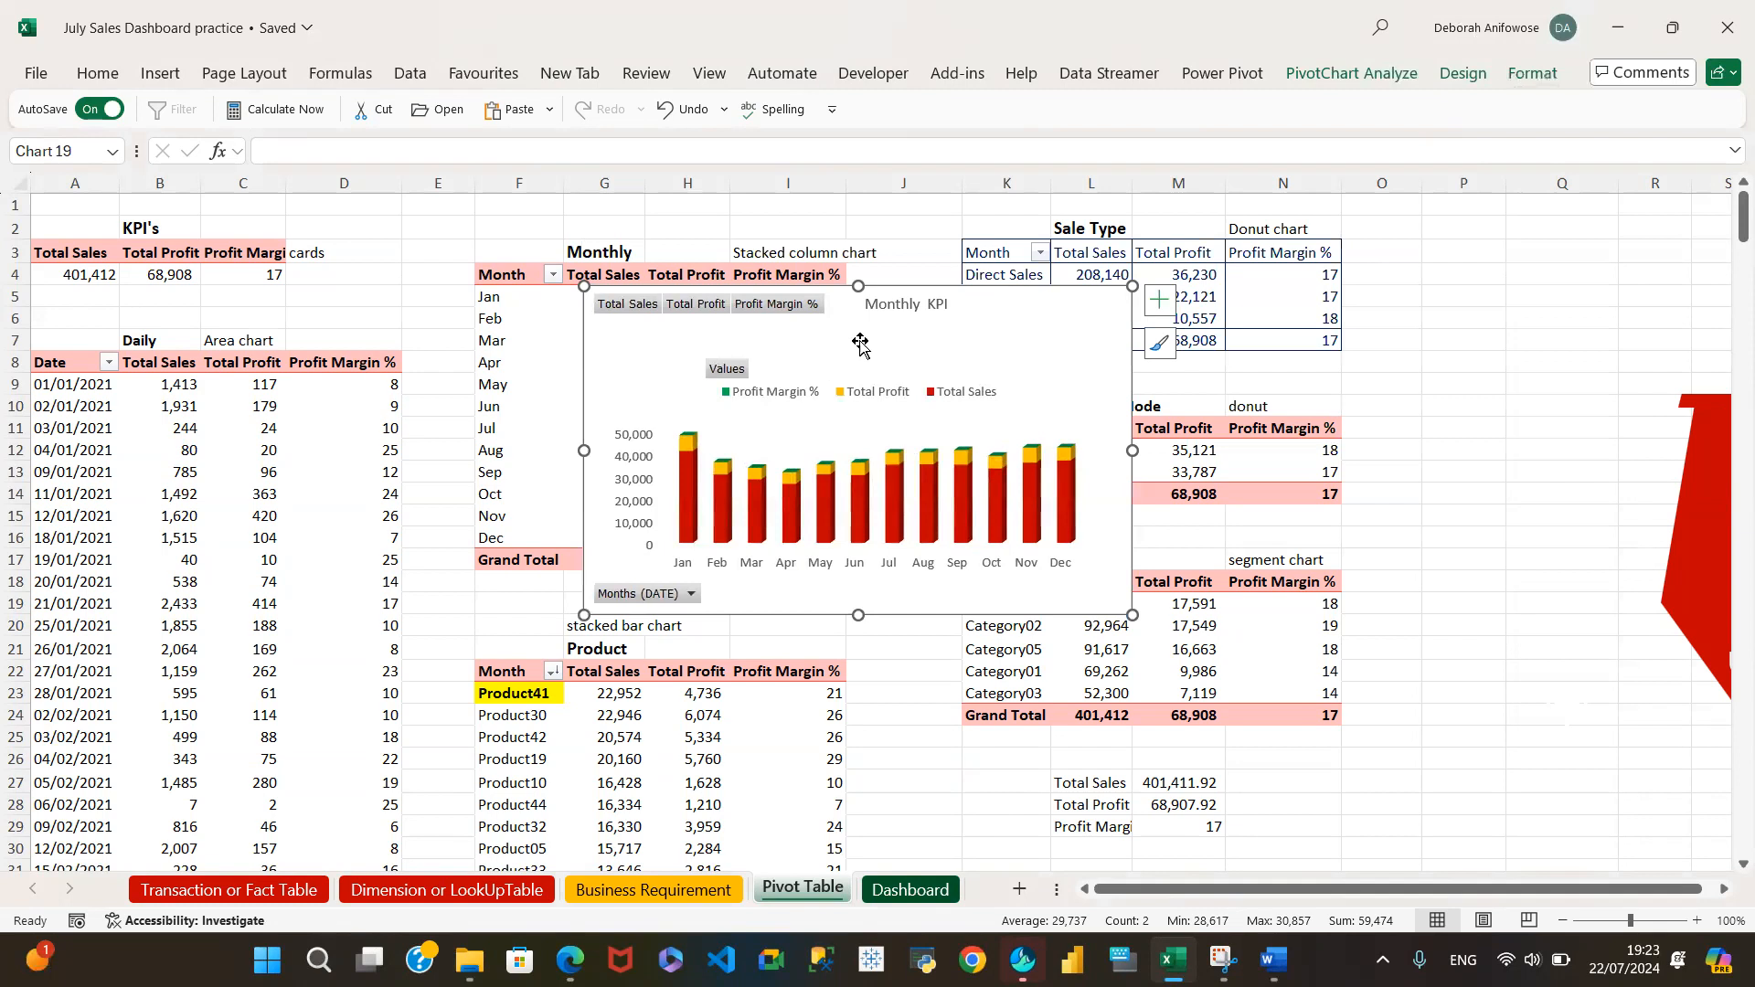
Try No fill for the monthly chart's chart area and return the fill to Automatic
click(1539, 75)
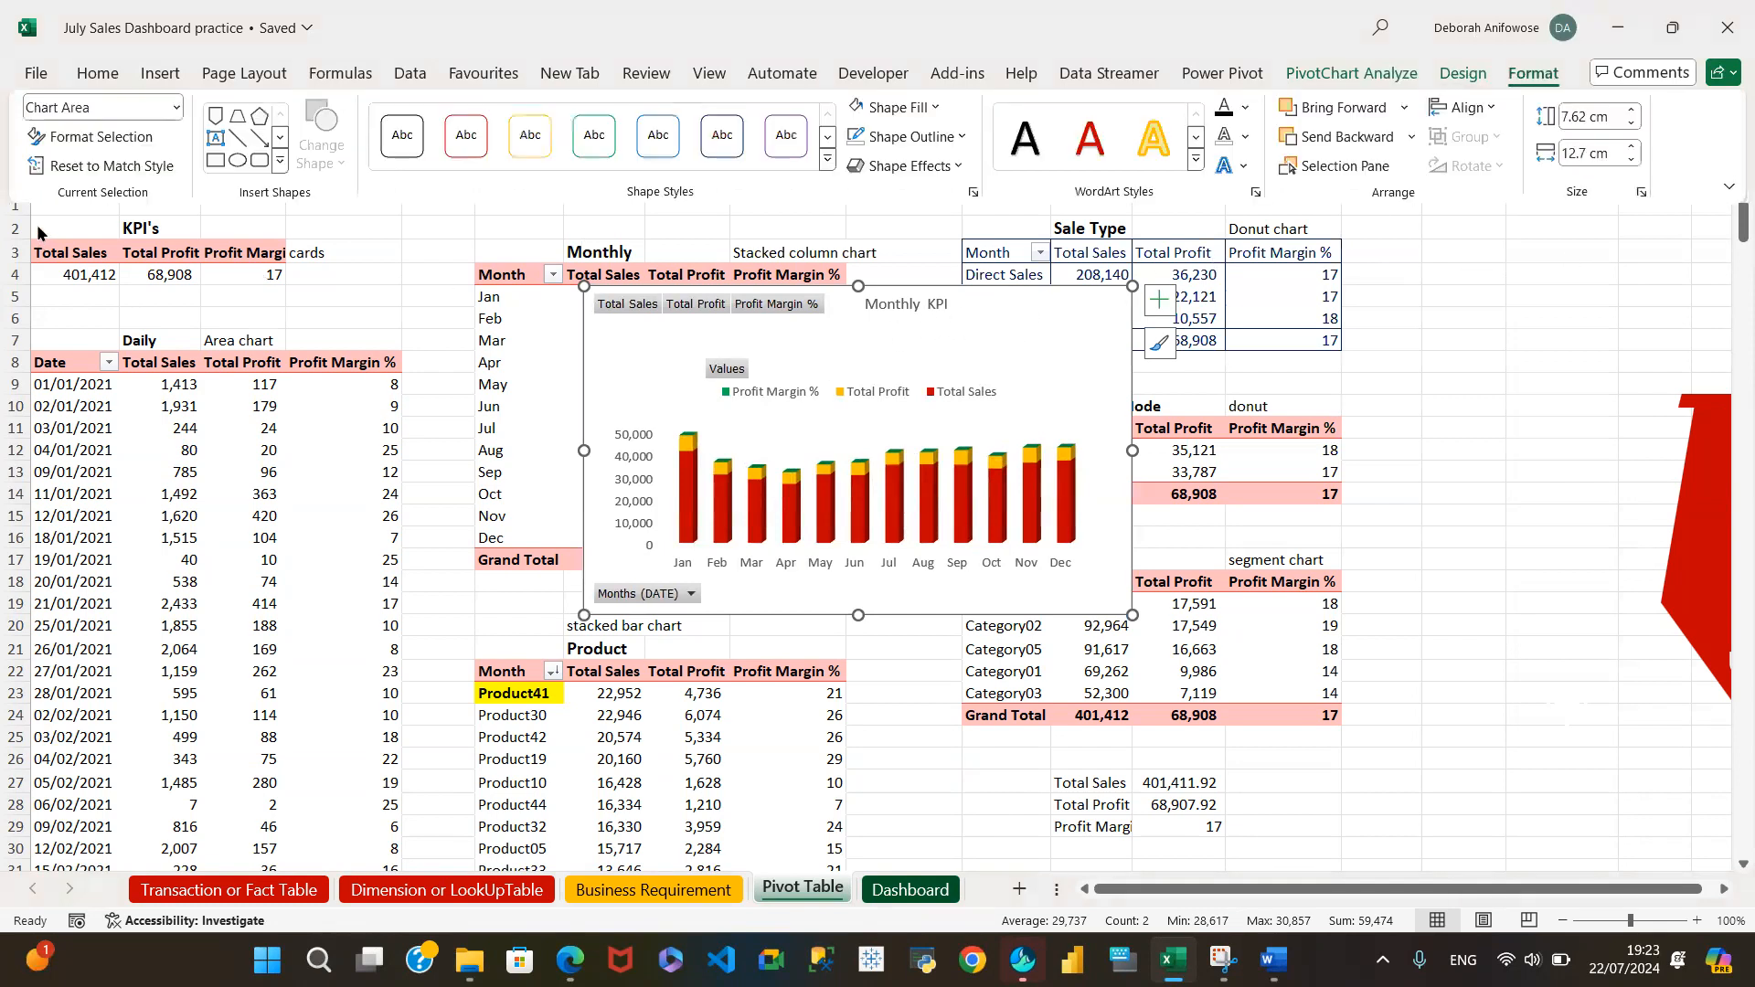
click(120, 144)
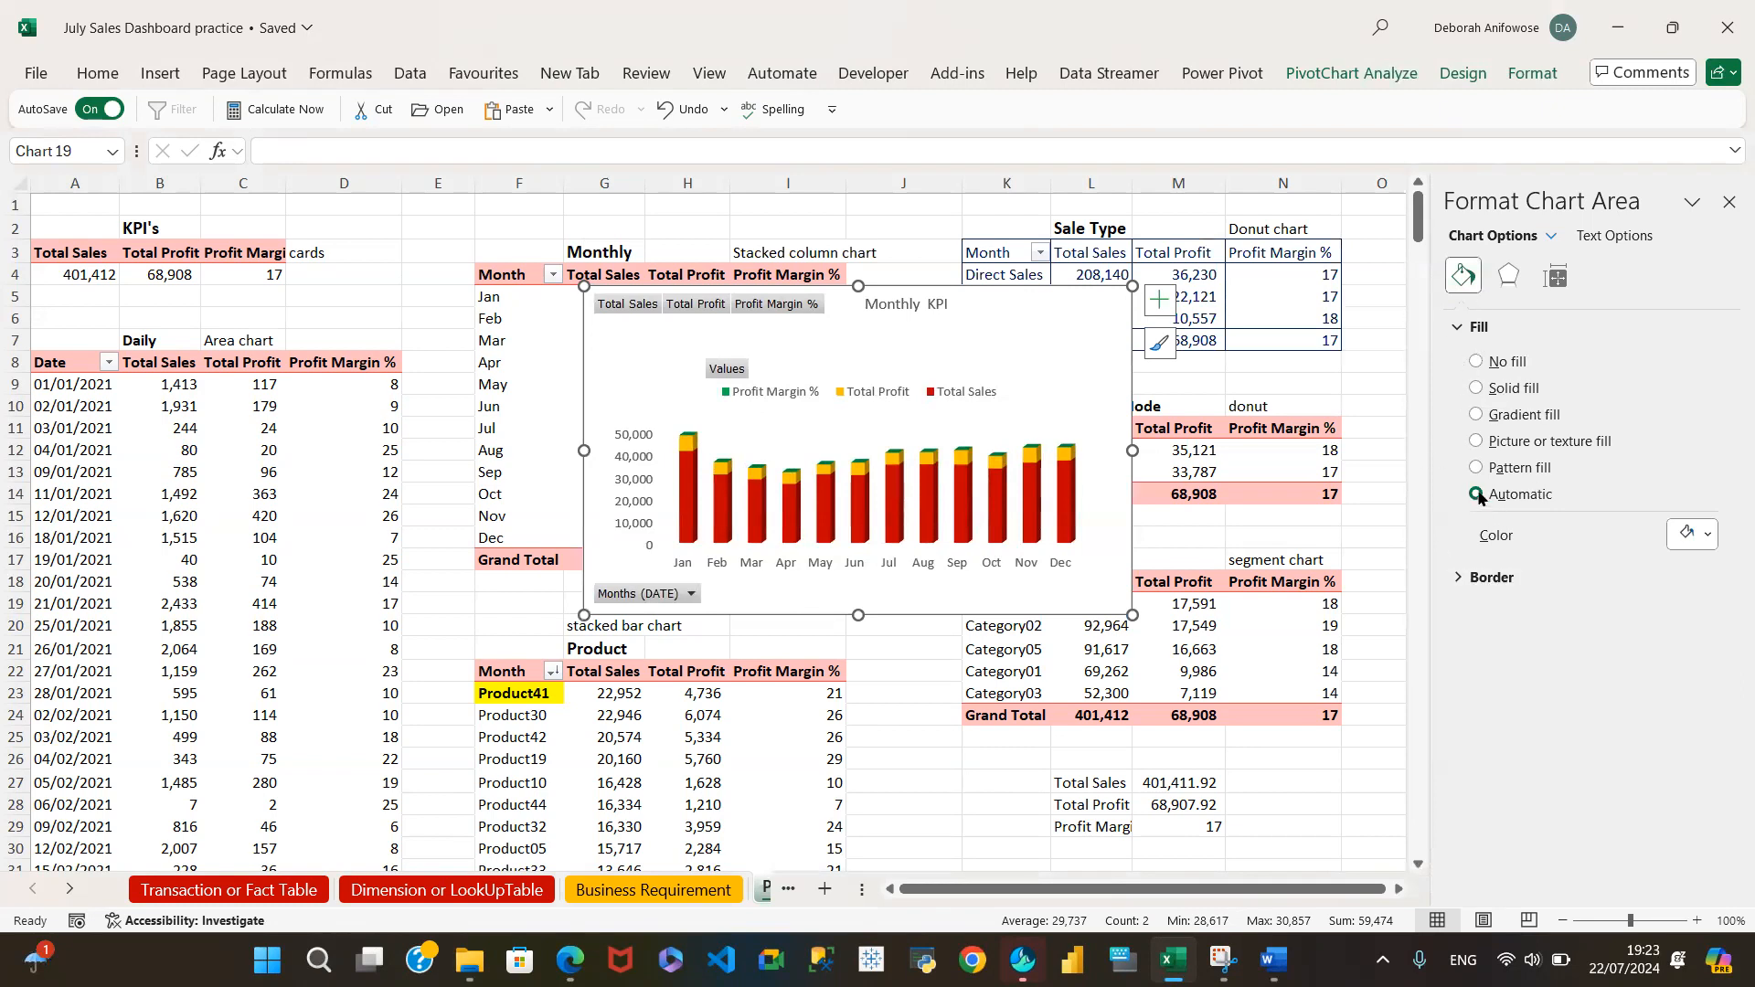
click(1475, 362)
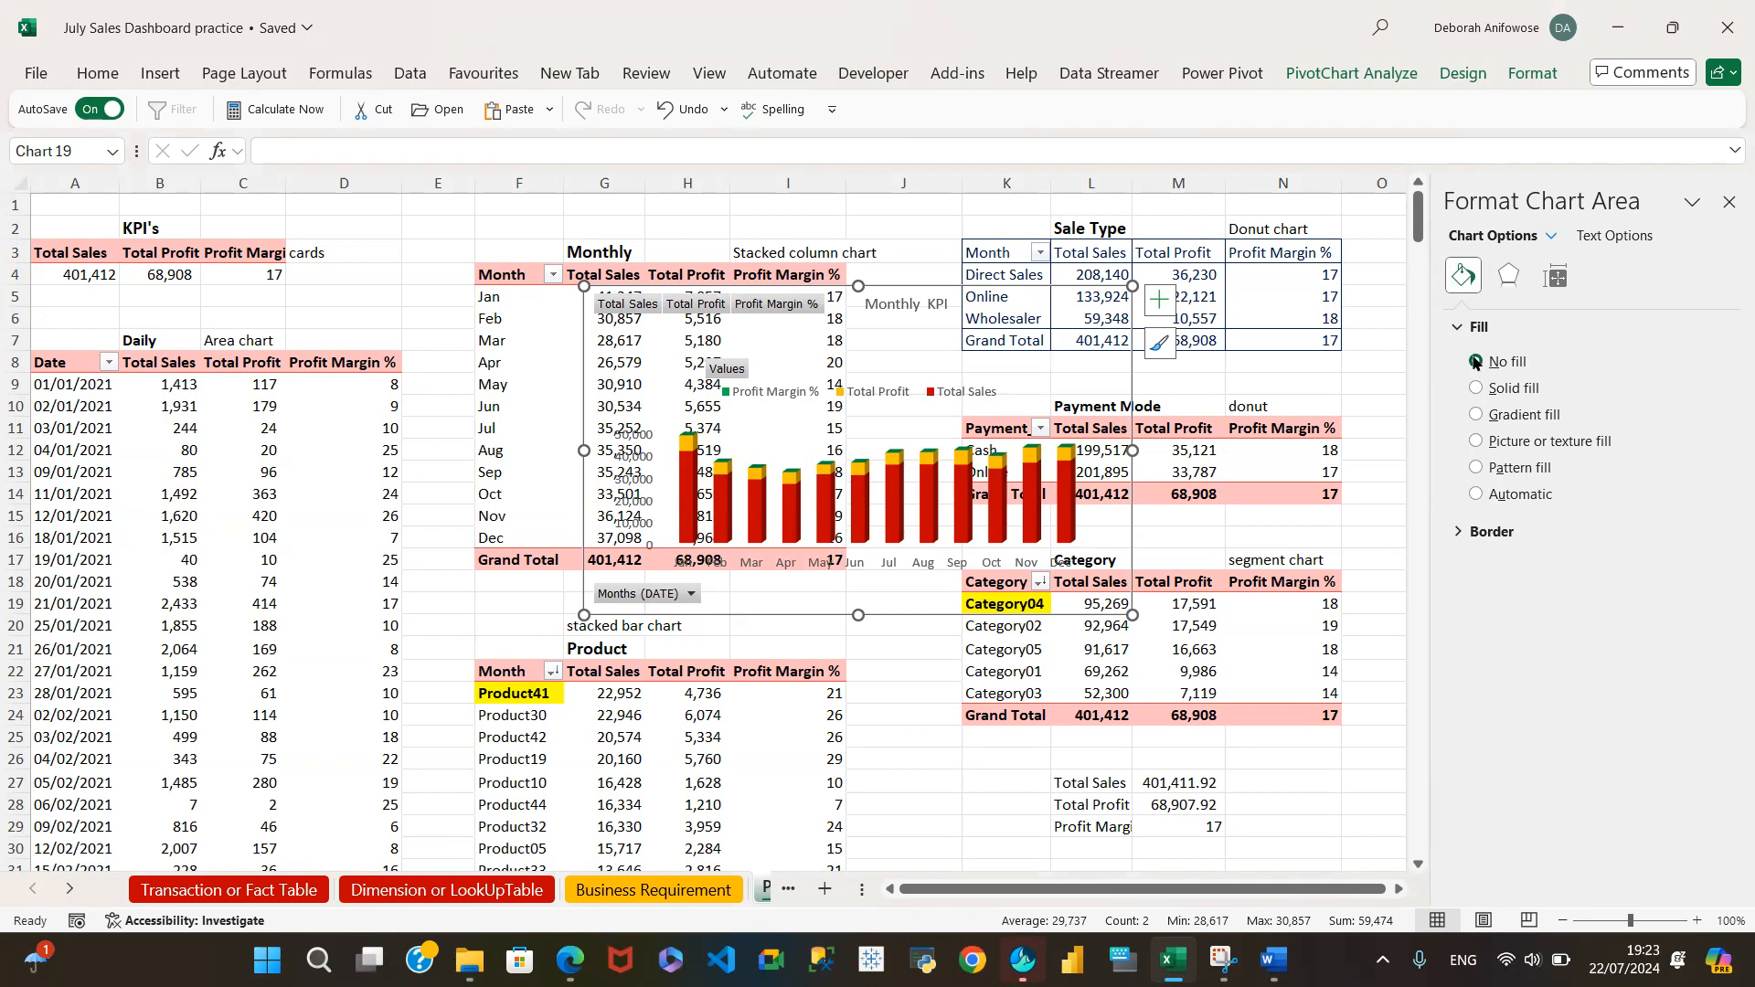
click(1475, 494)
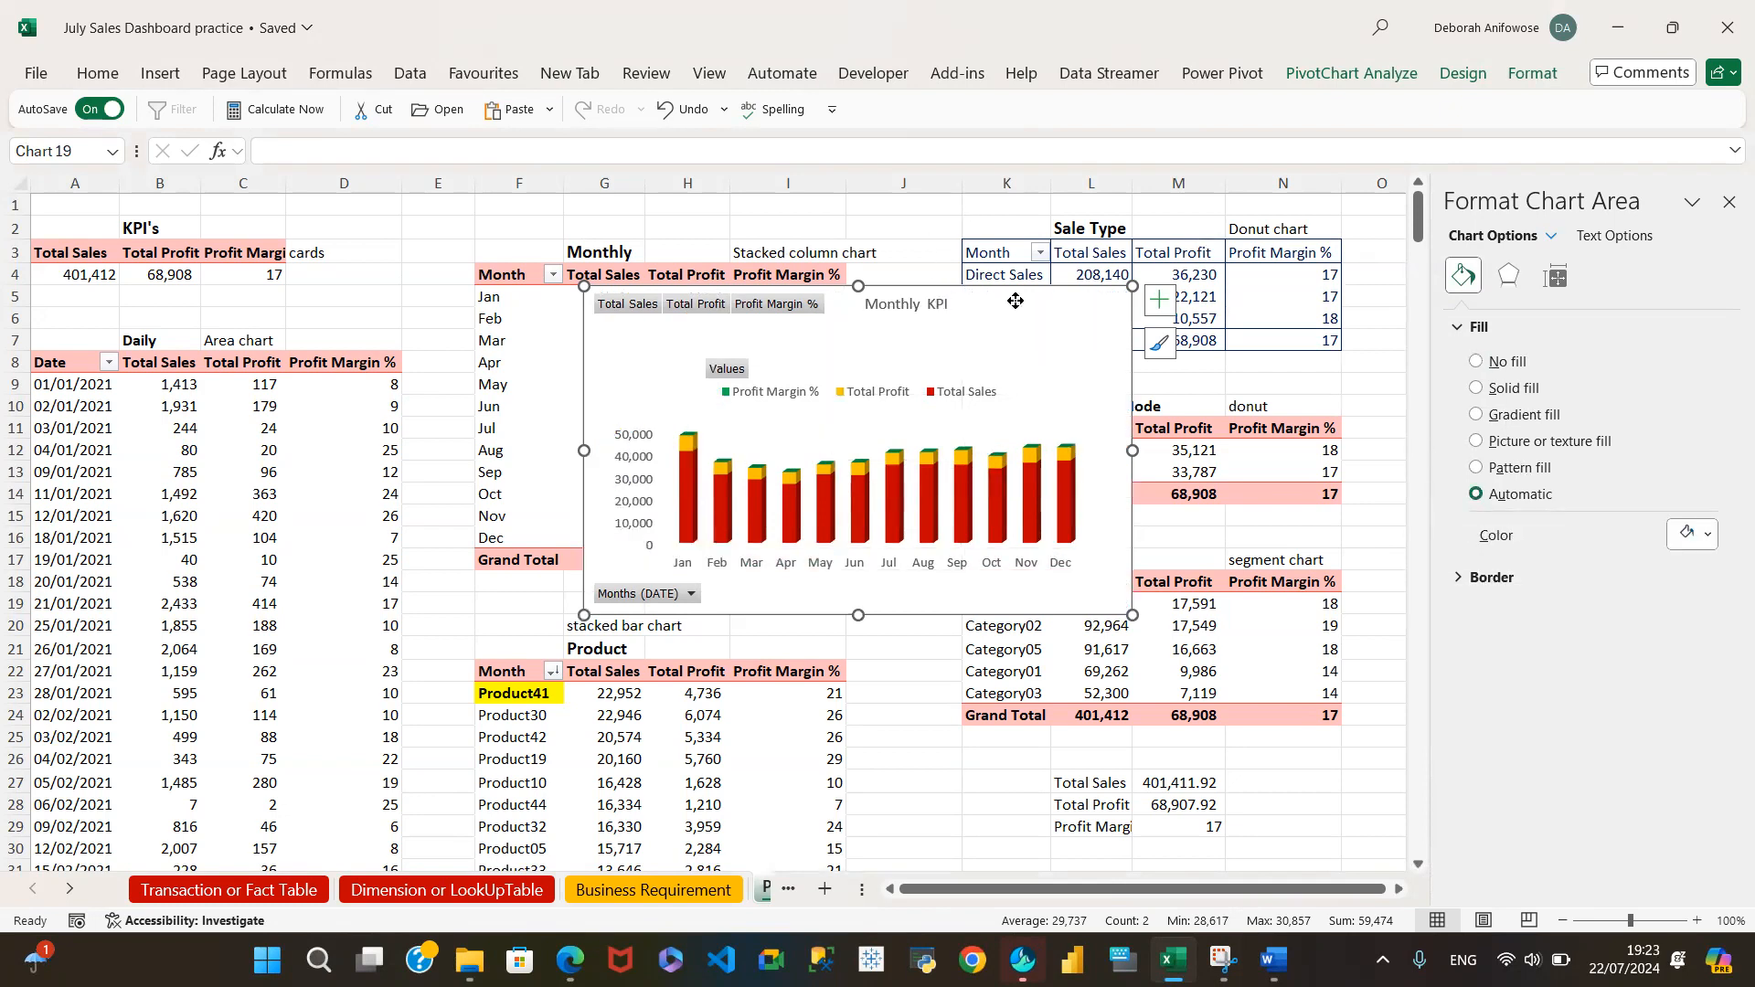
Shift the monthly chart below the Sale Type table, try No fill and Solid fill for its chart area, and return the fill to Automatic
drag(960, 298, 1108, 366)
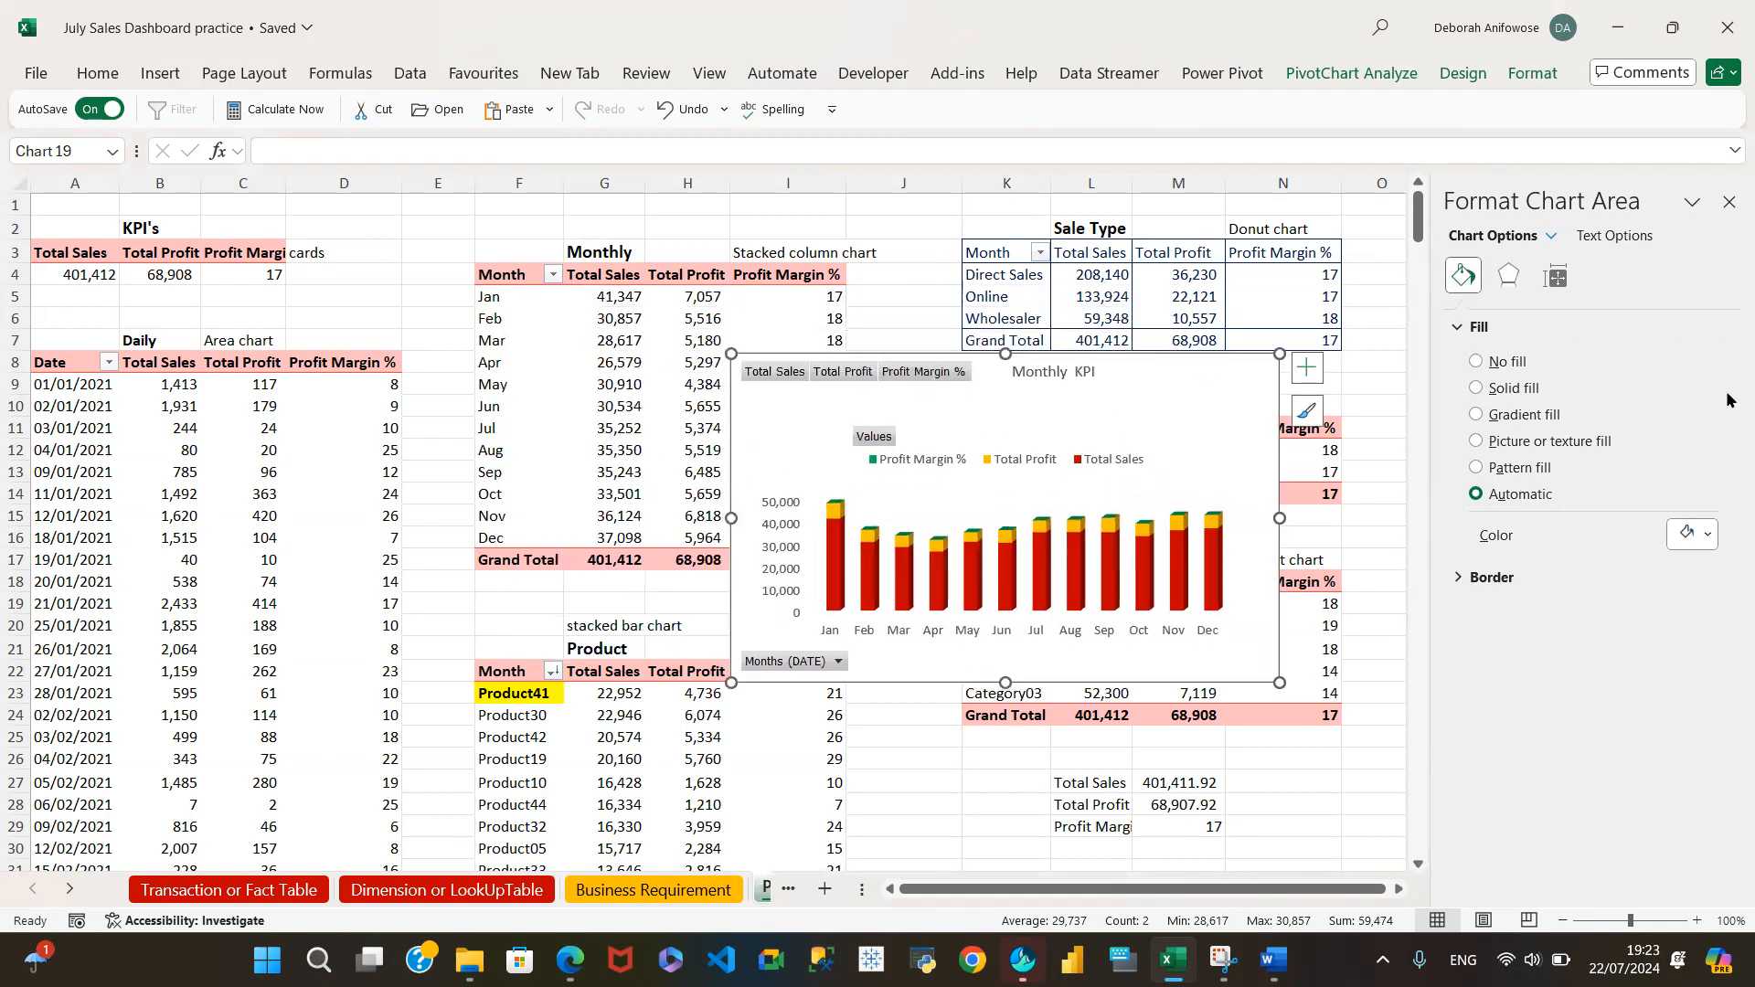
click(1476, 363)
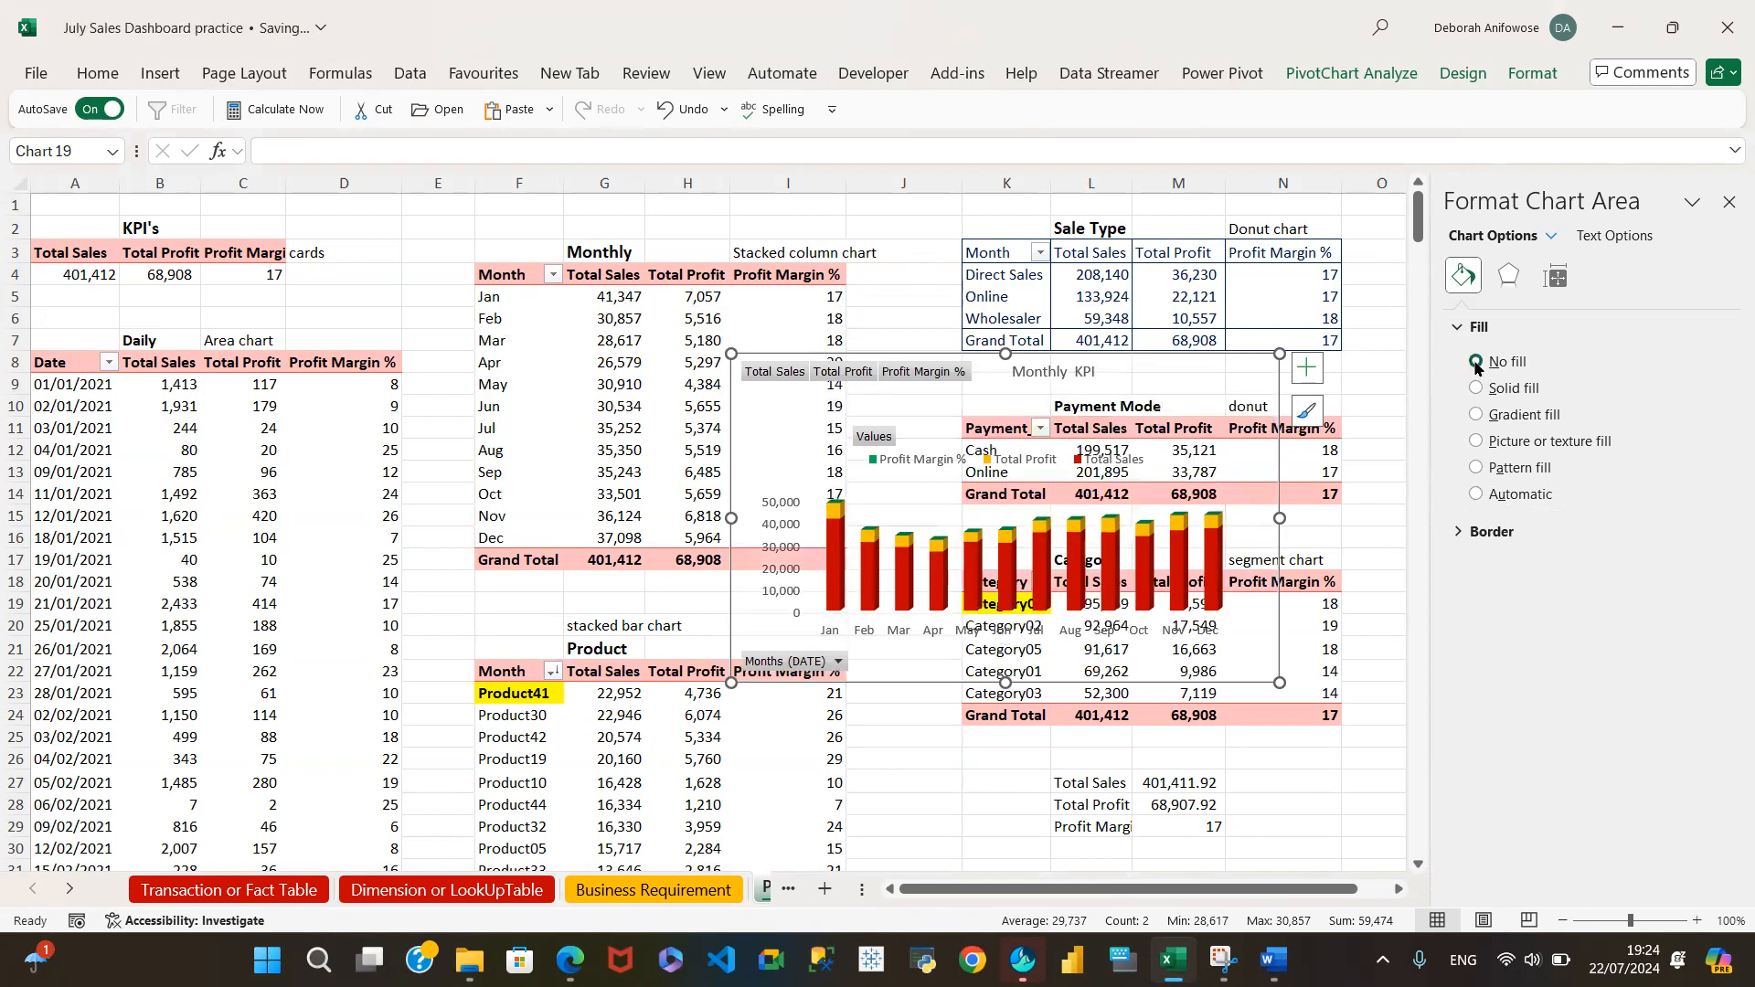
click(1476, 494)
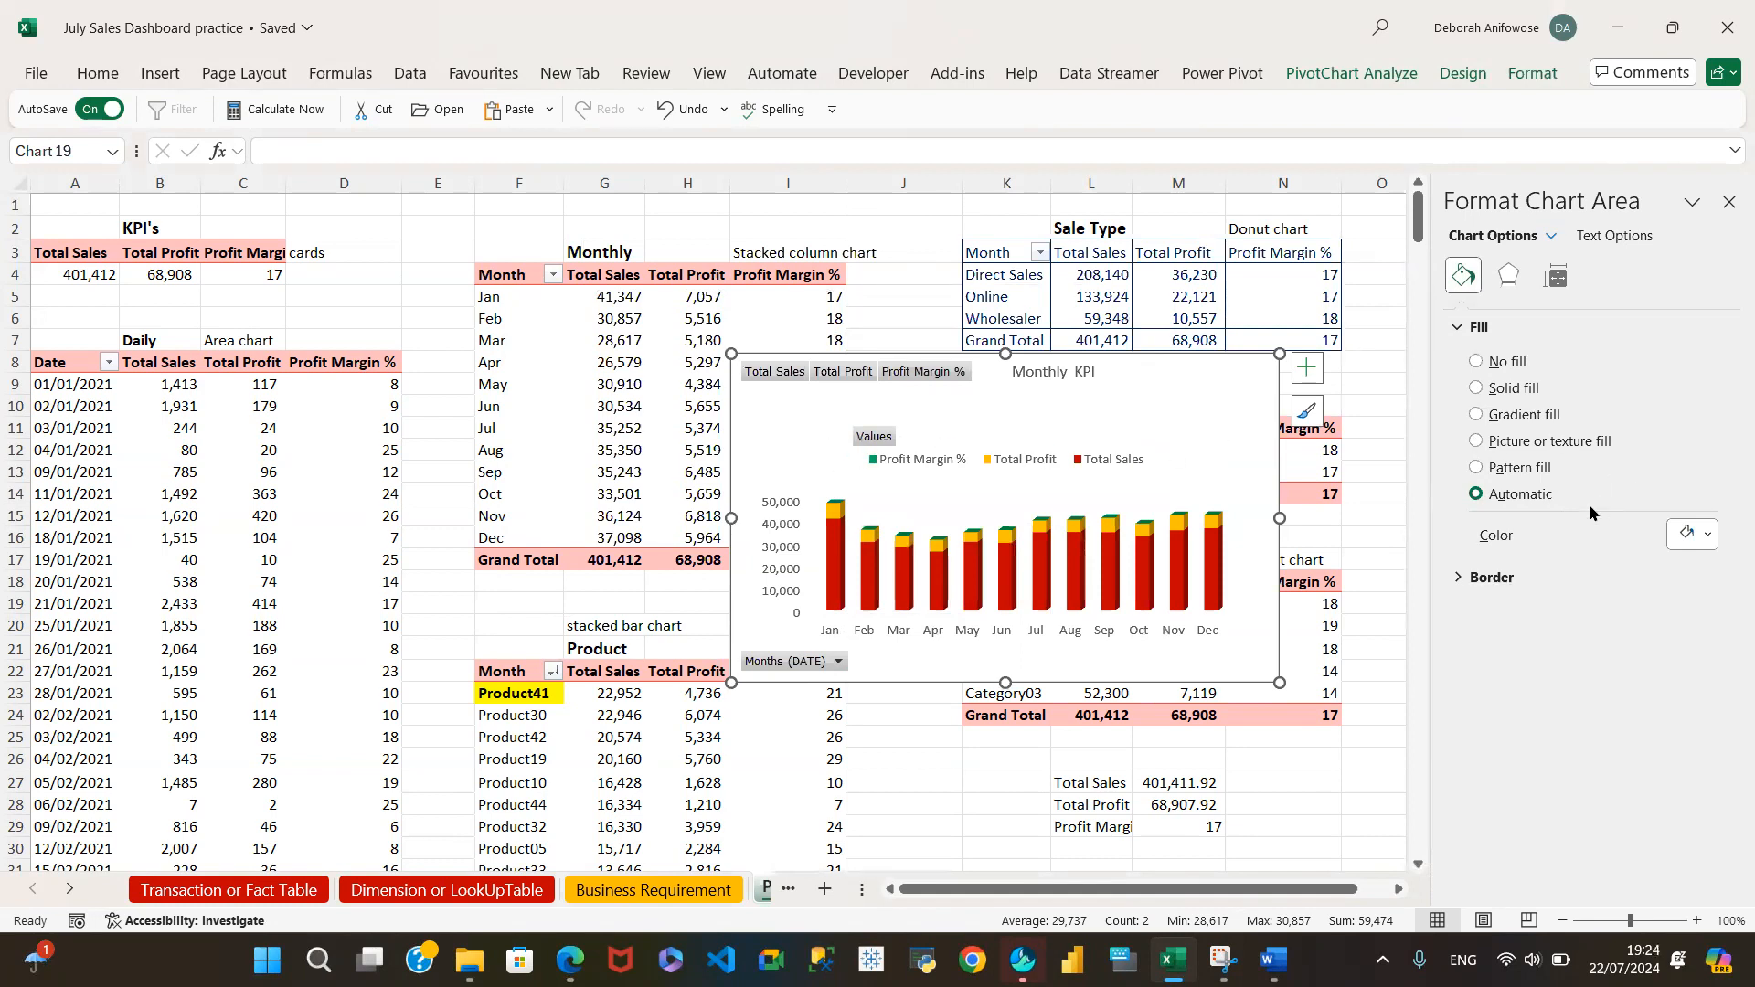
click(1476, 389)
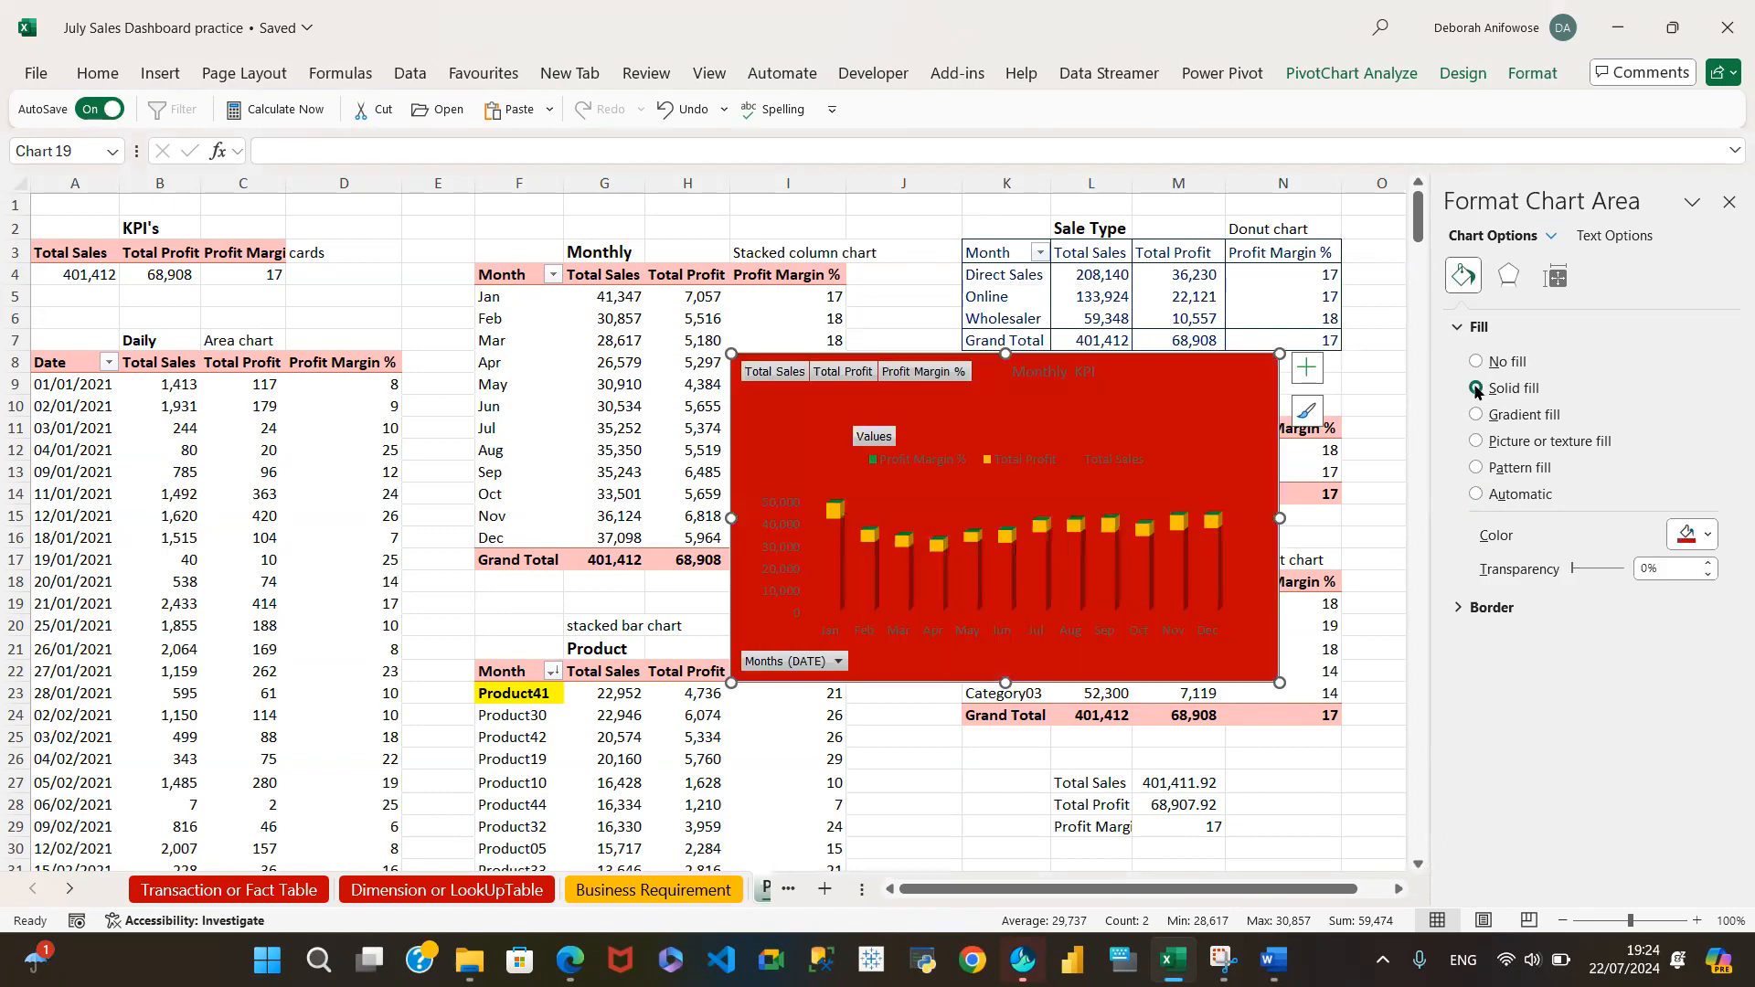
click(1476, 495)
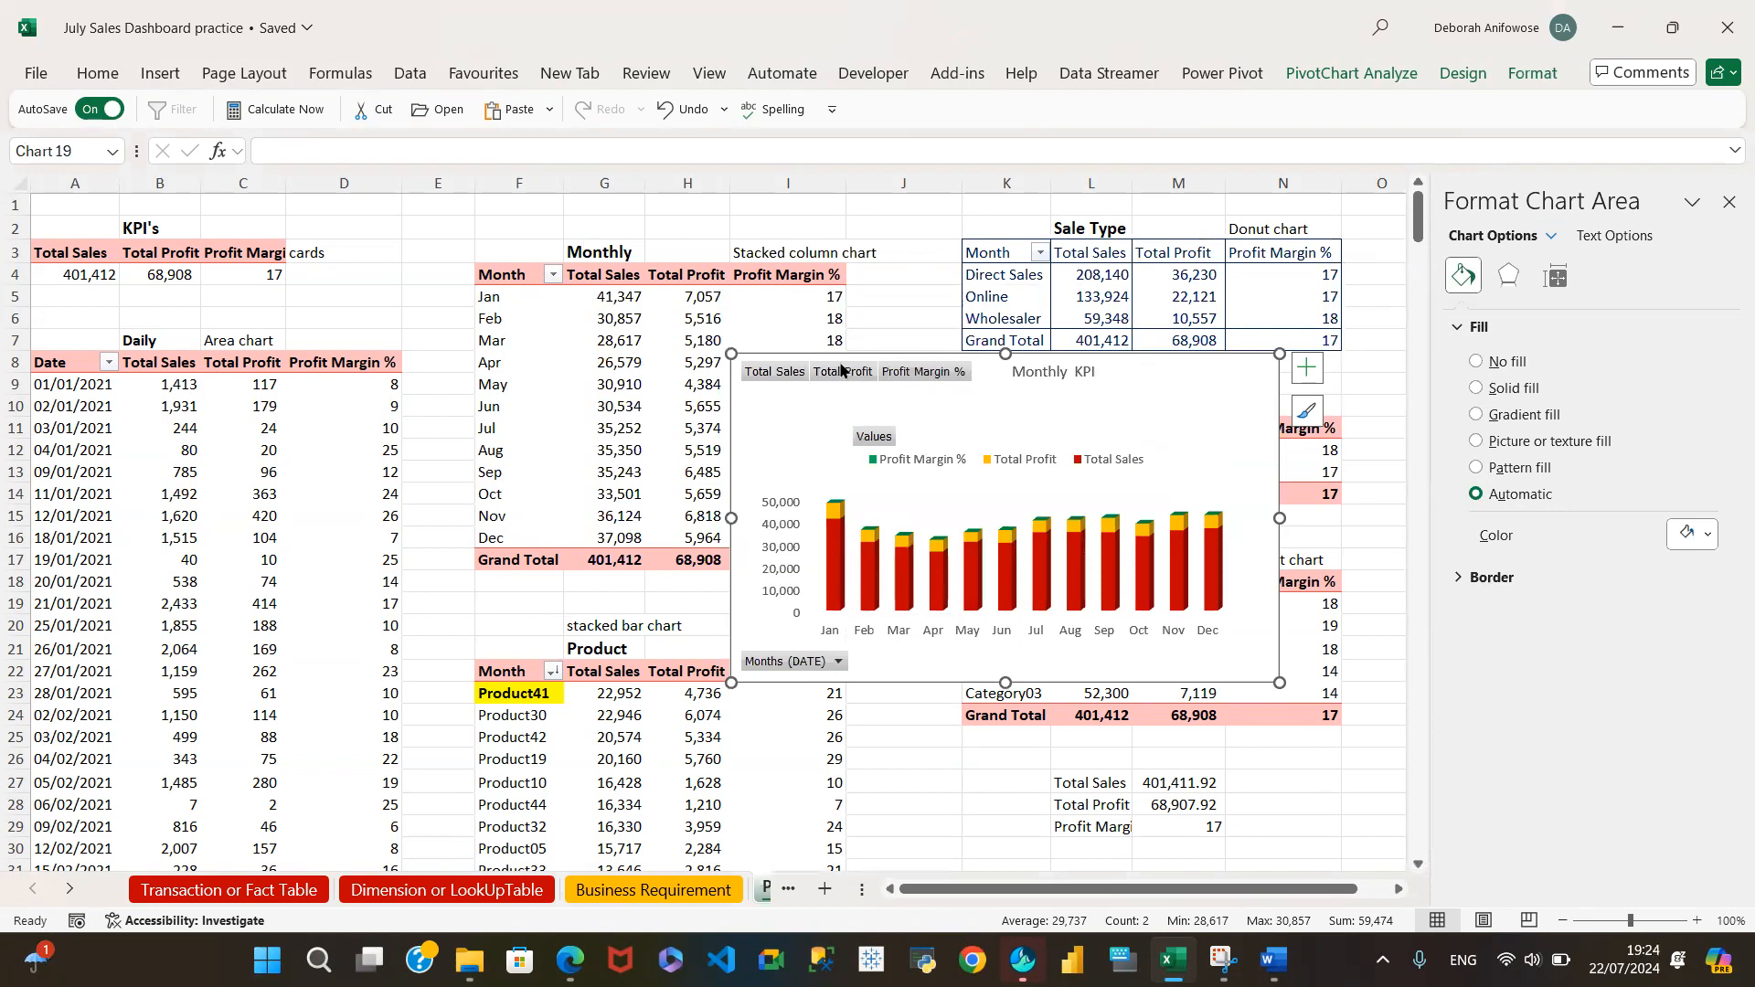
Examine the monthly chart's available styles and its chart area's border, effects, size and properties settings
click(1460, 81)
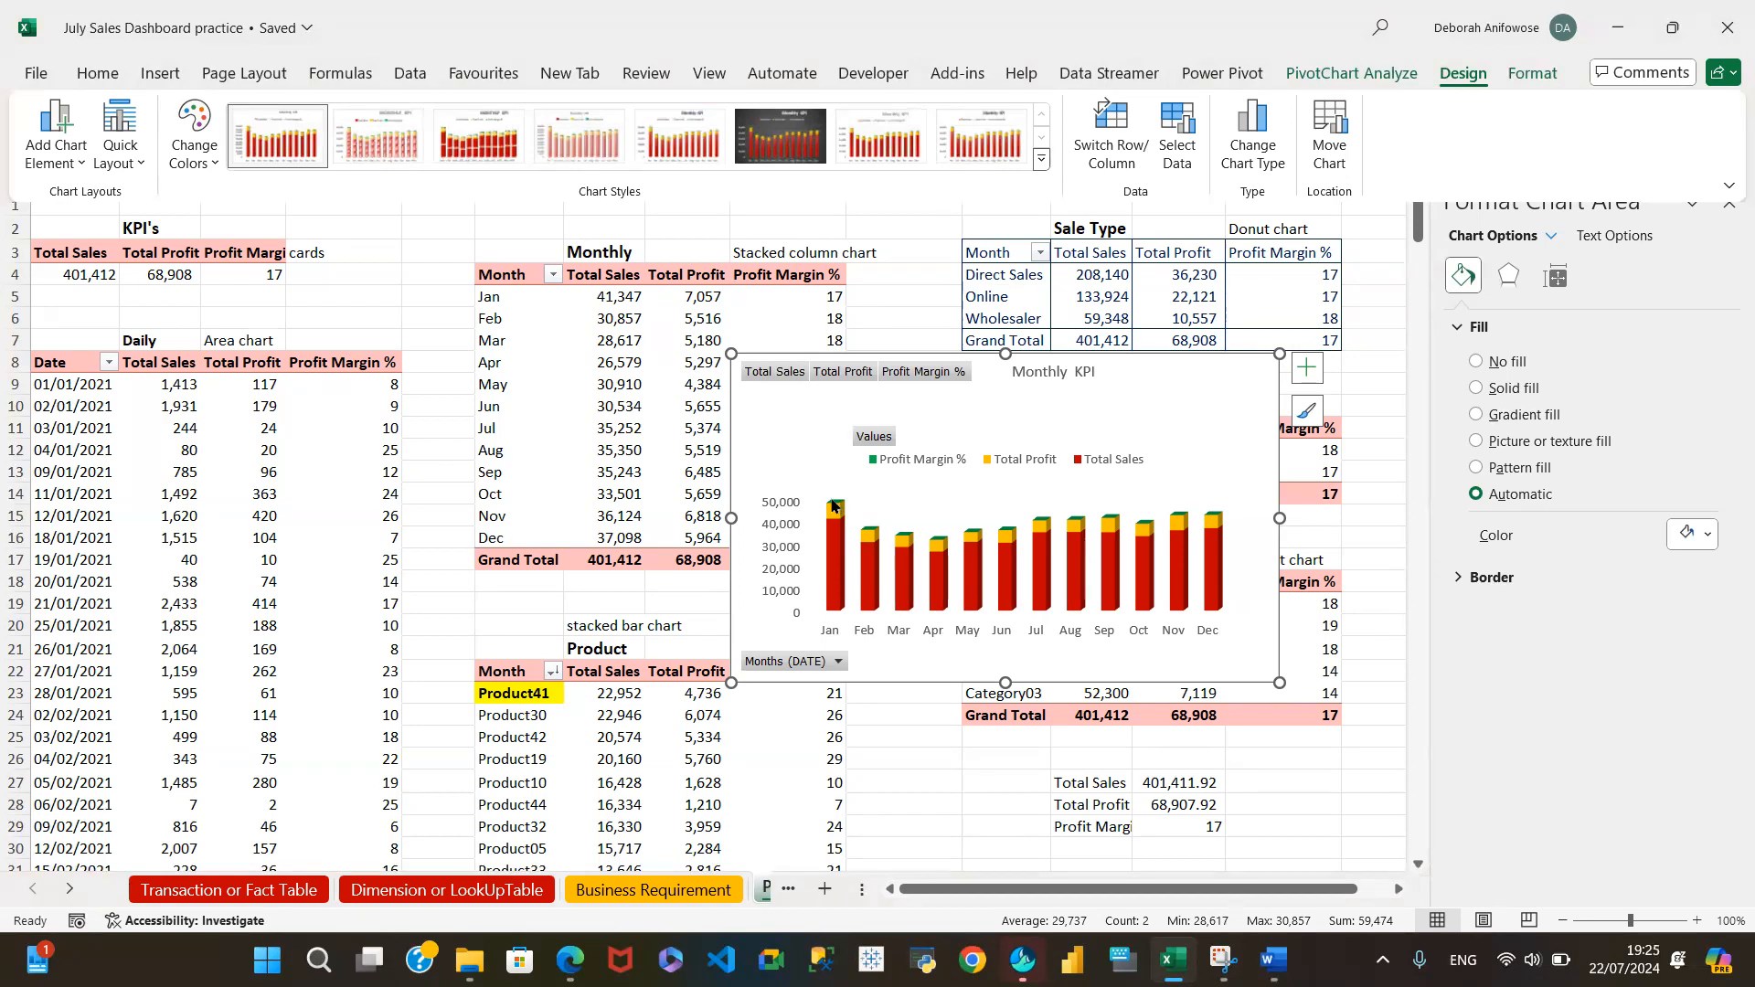
click(1459, 578)
click(1458, 579)
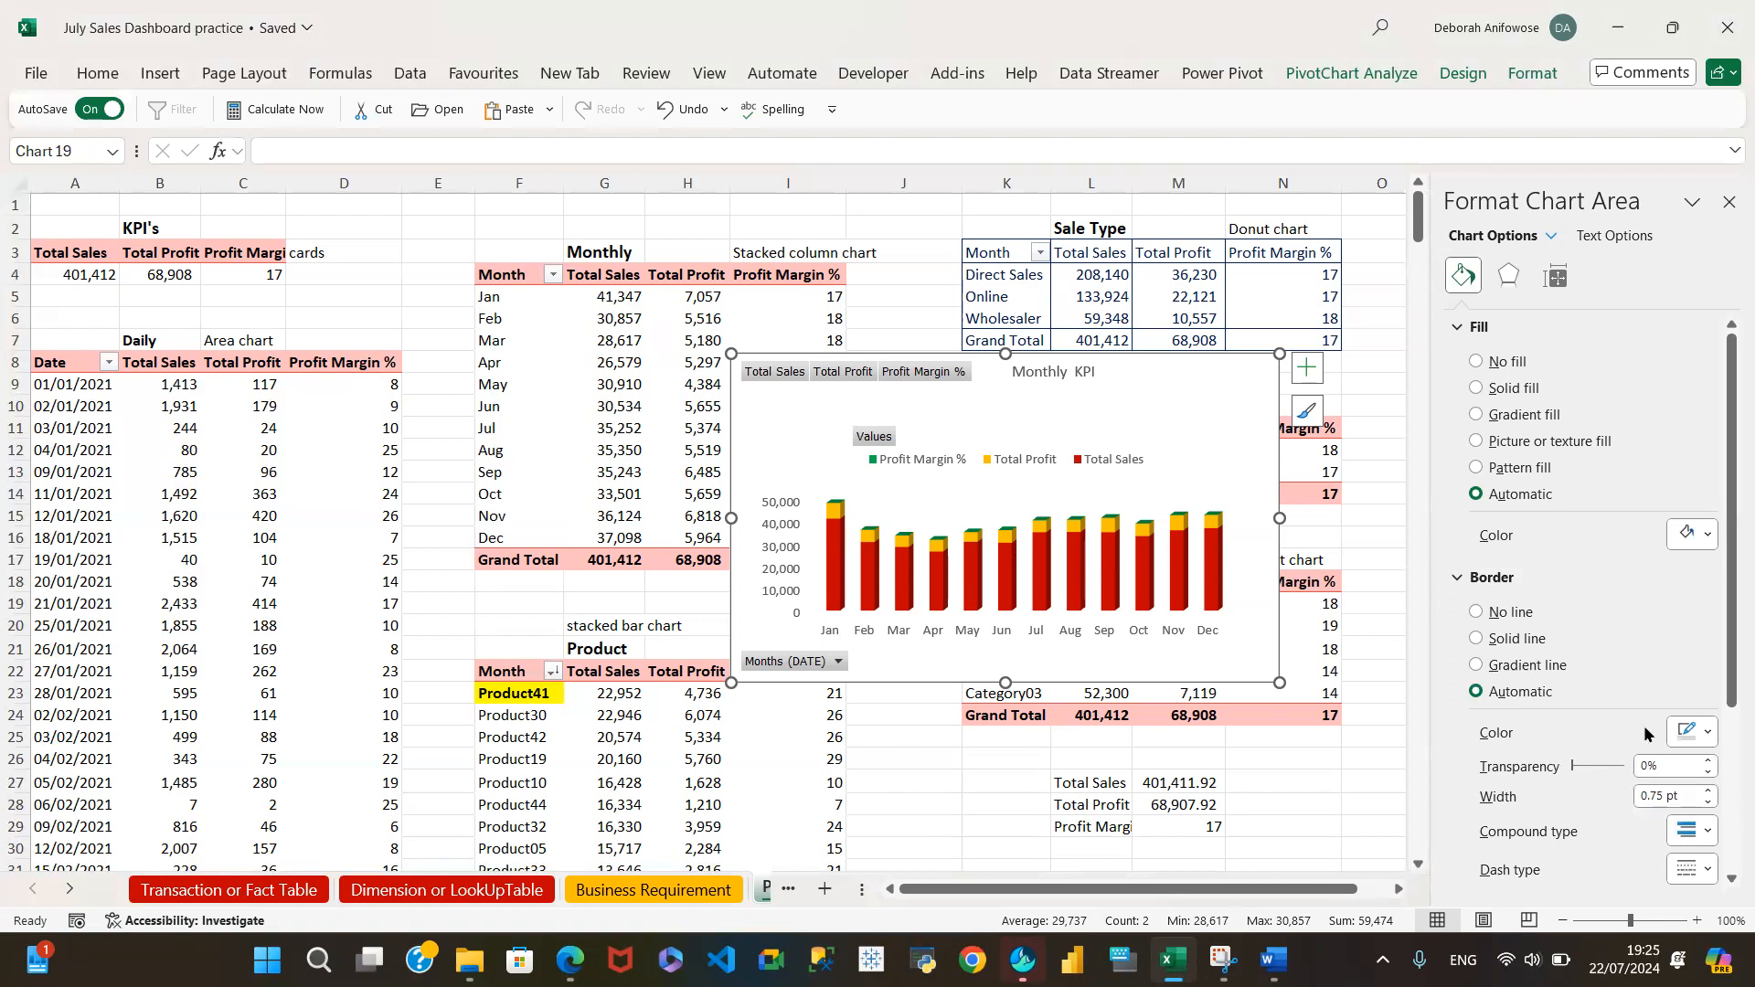
scroll(1603, 829, down, 5)
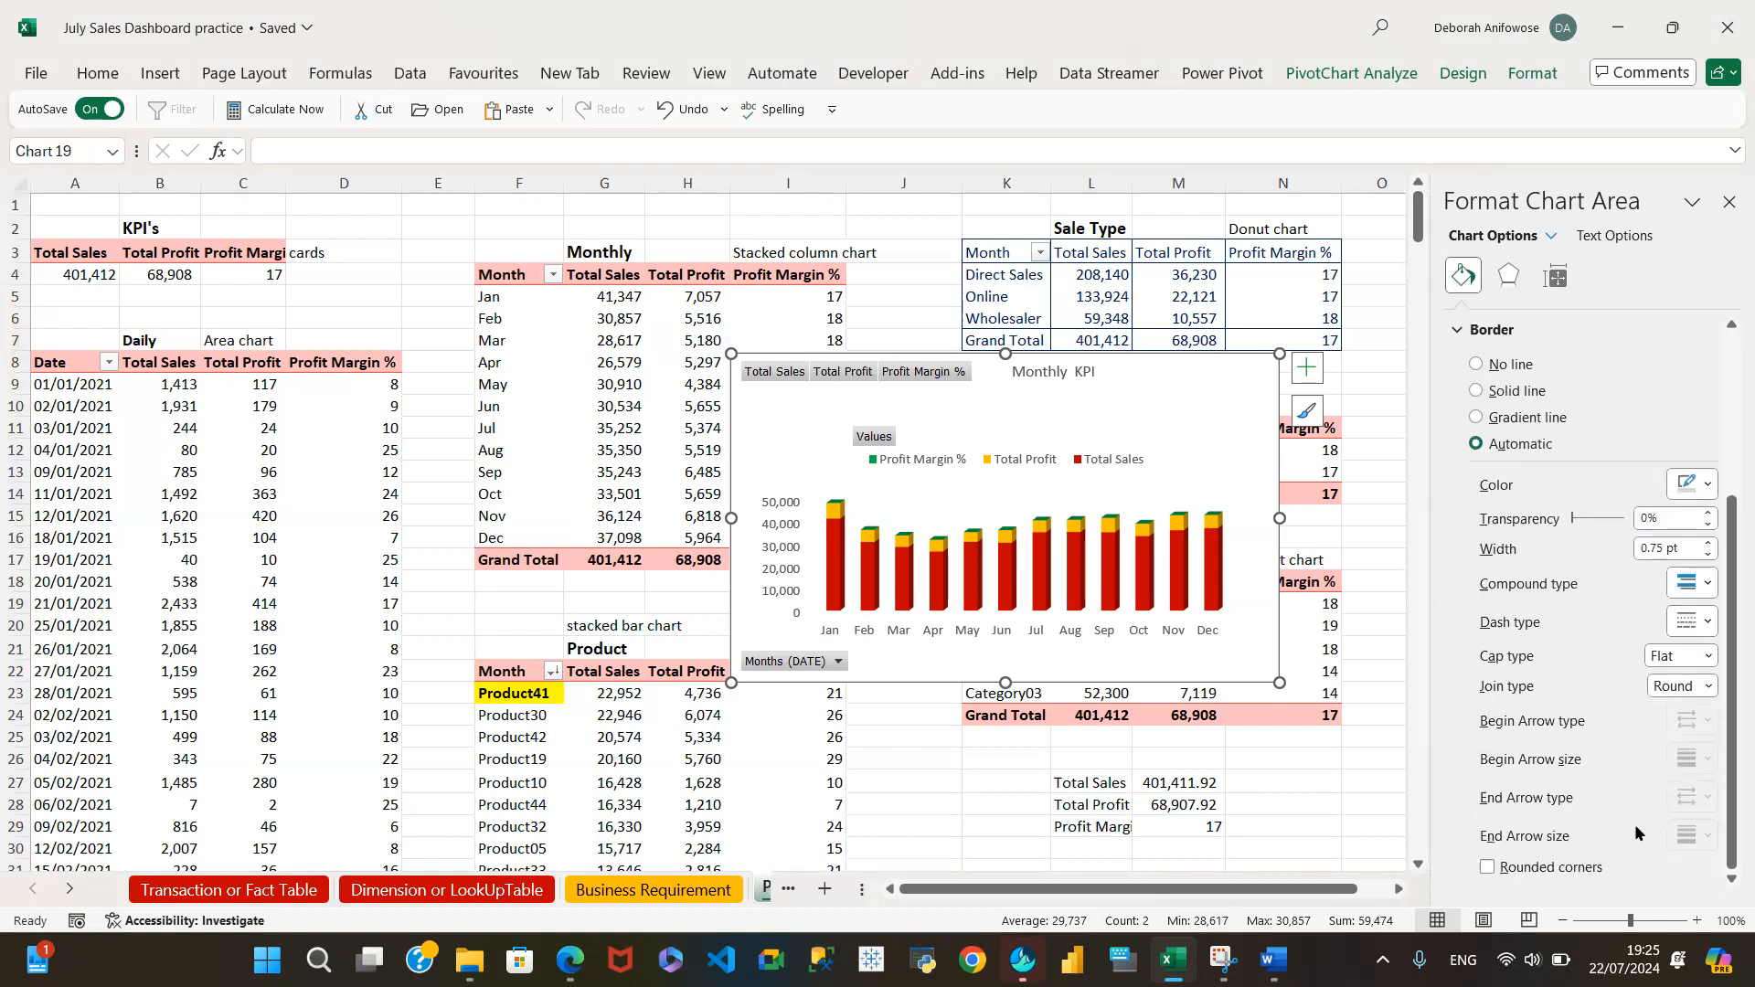
click(1508, 276)
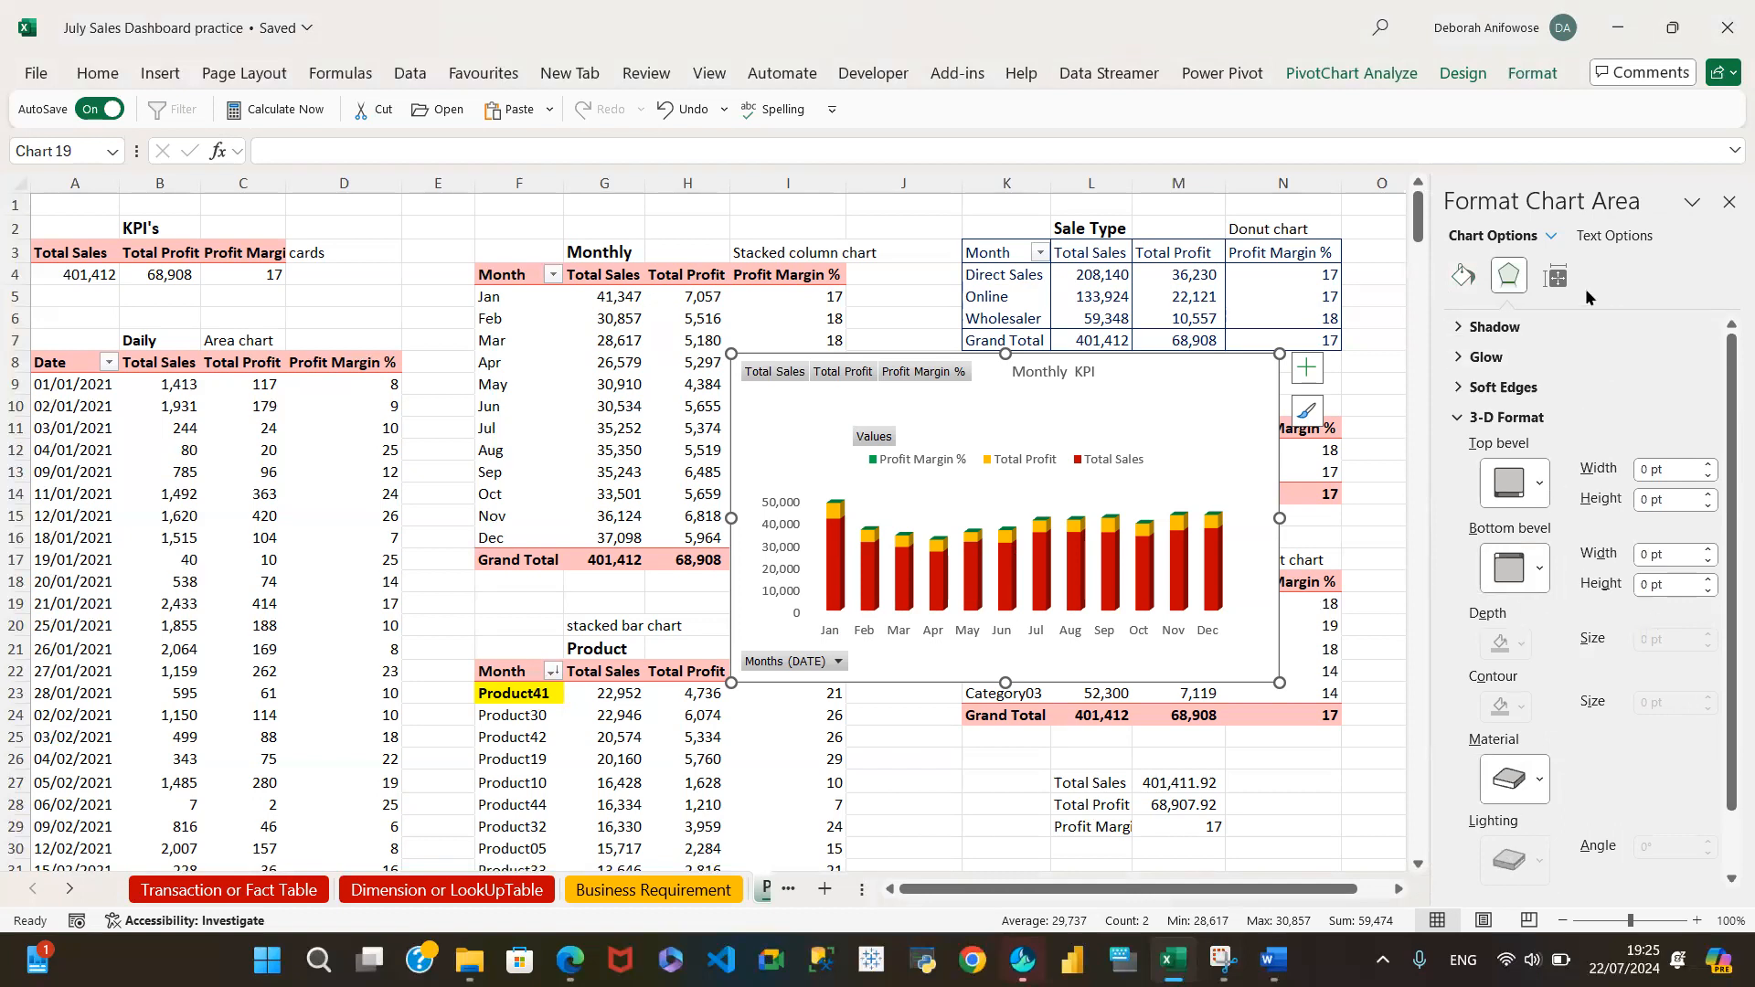
click(1555, 276)
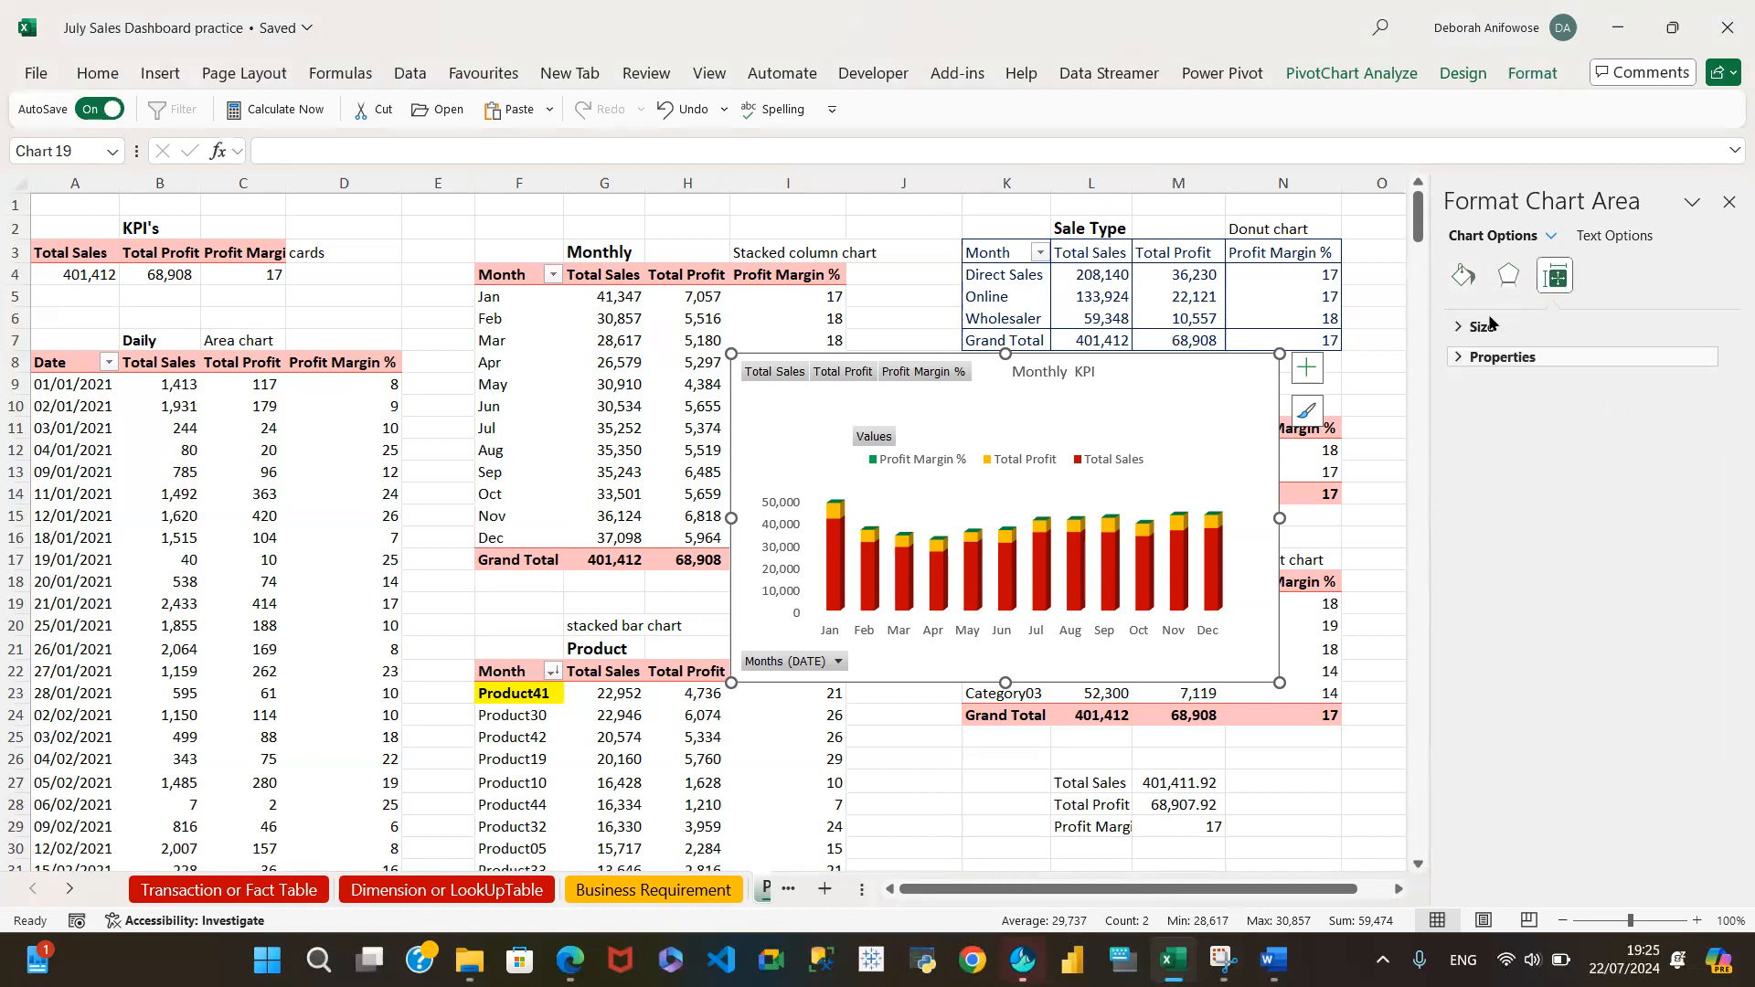
click(1457, 327)
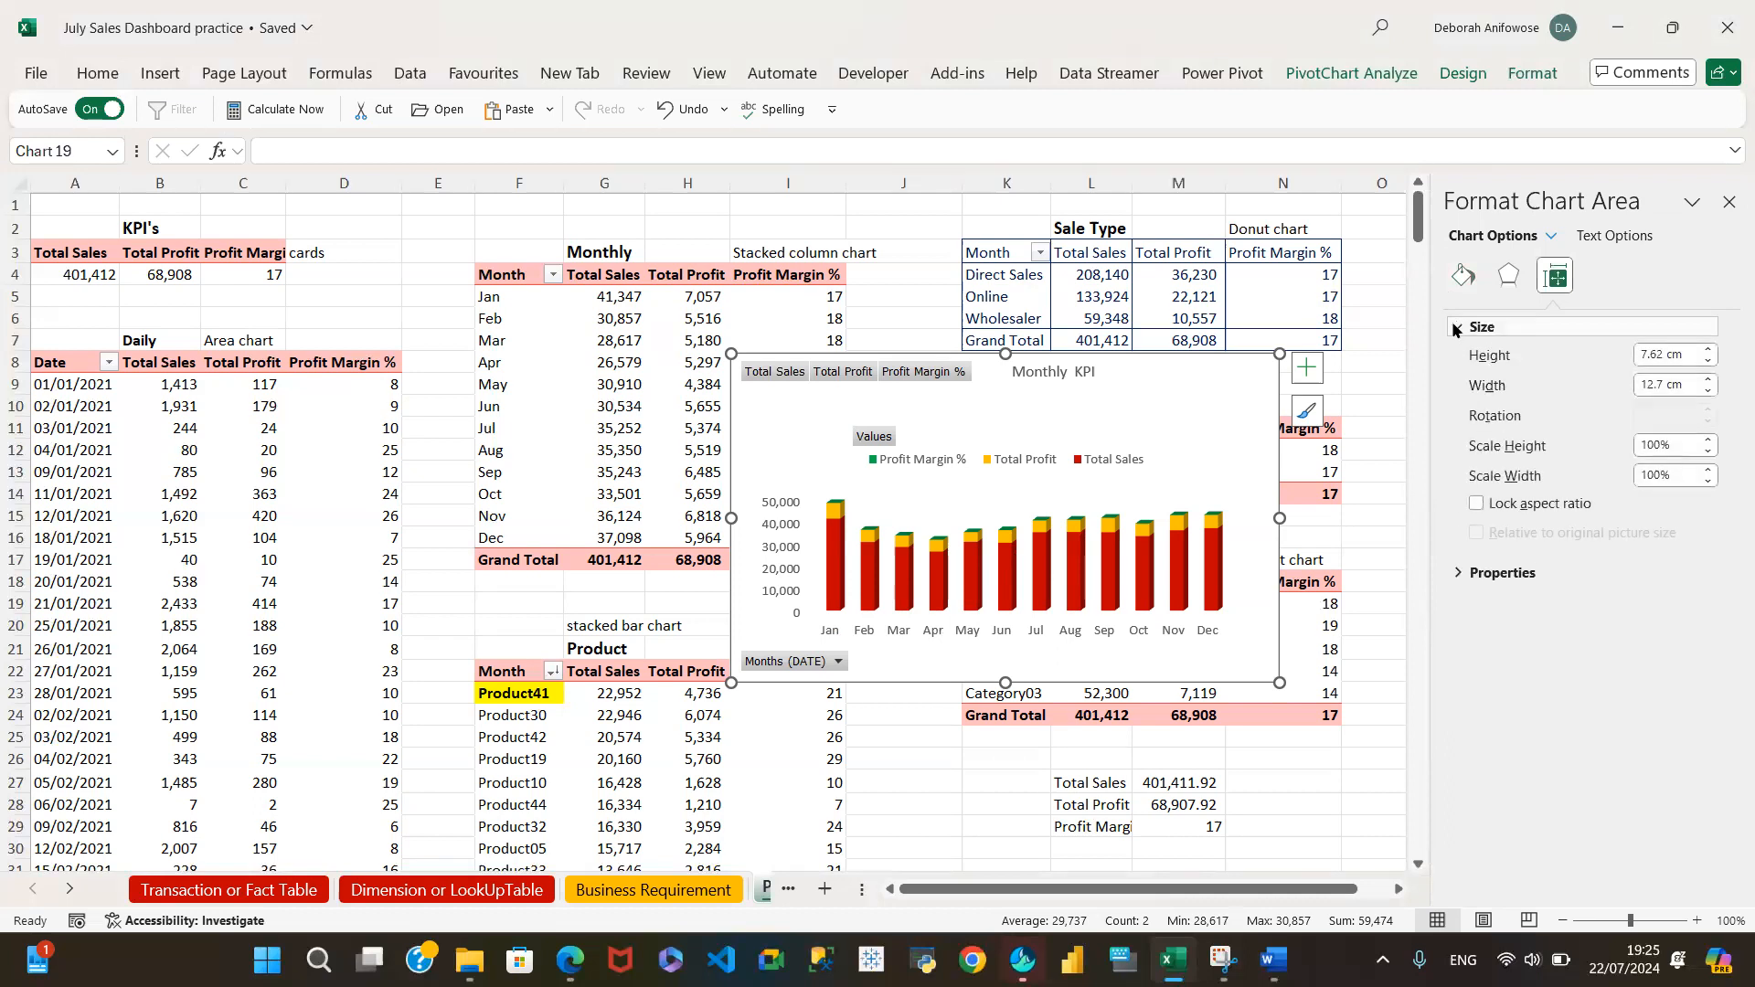
click(1455, 327)
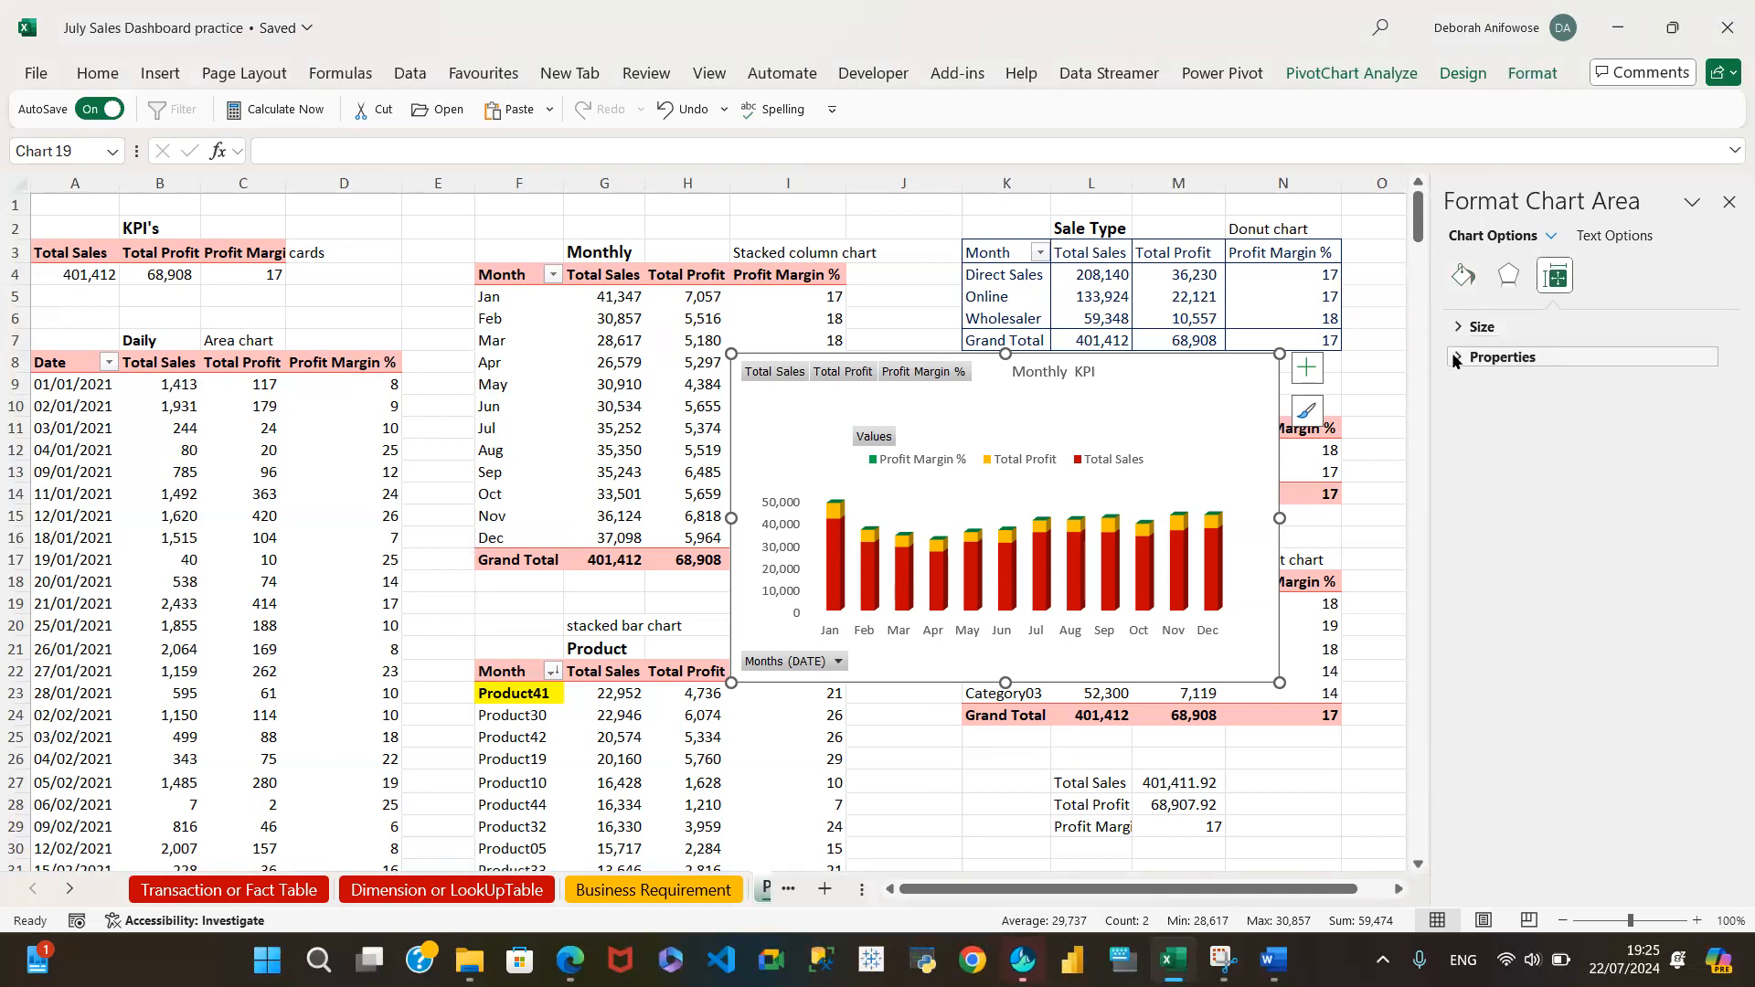
click(1480, 358)
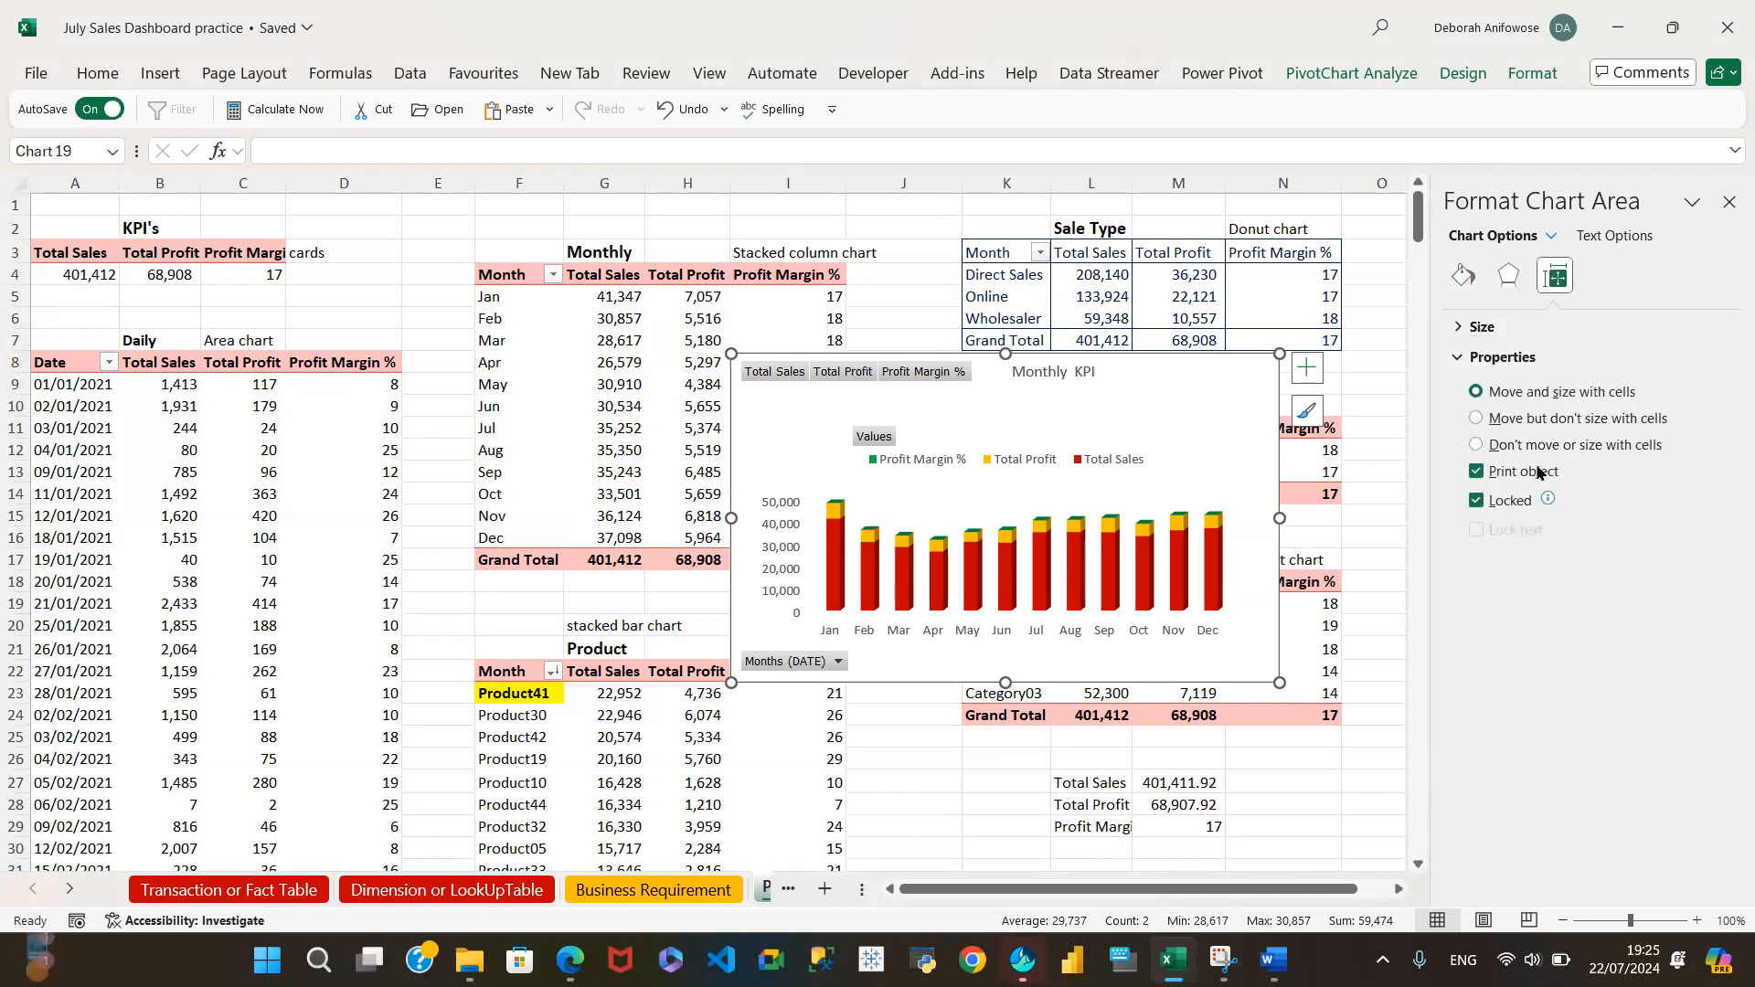
click(1463, 275)
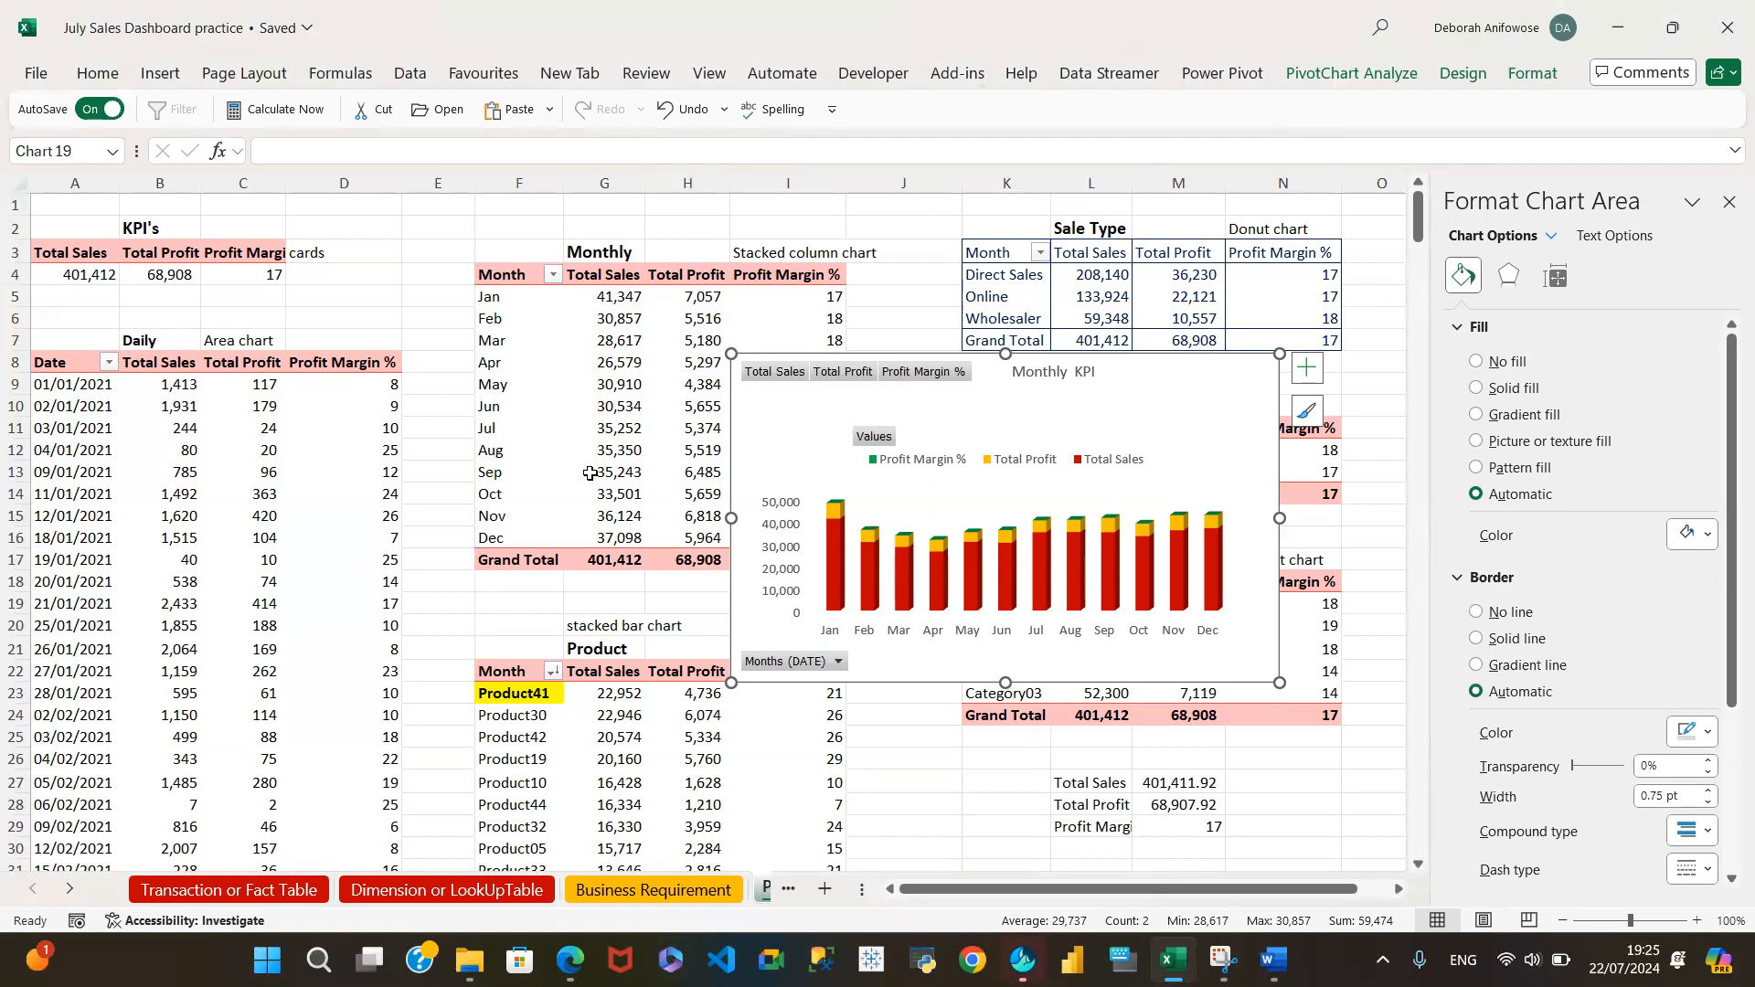
Move the "Monthly KPI" chart down to the area just below the Payment Mode table
click(872, 203)
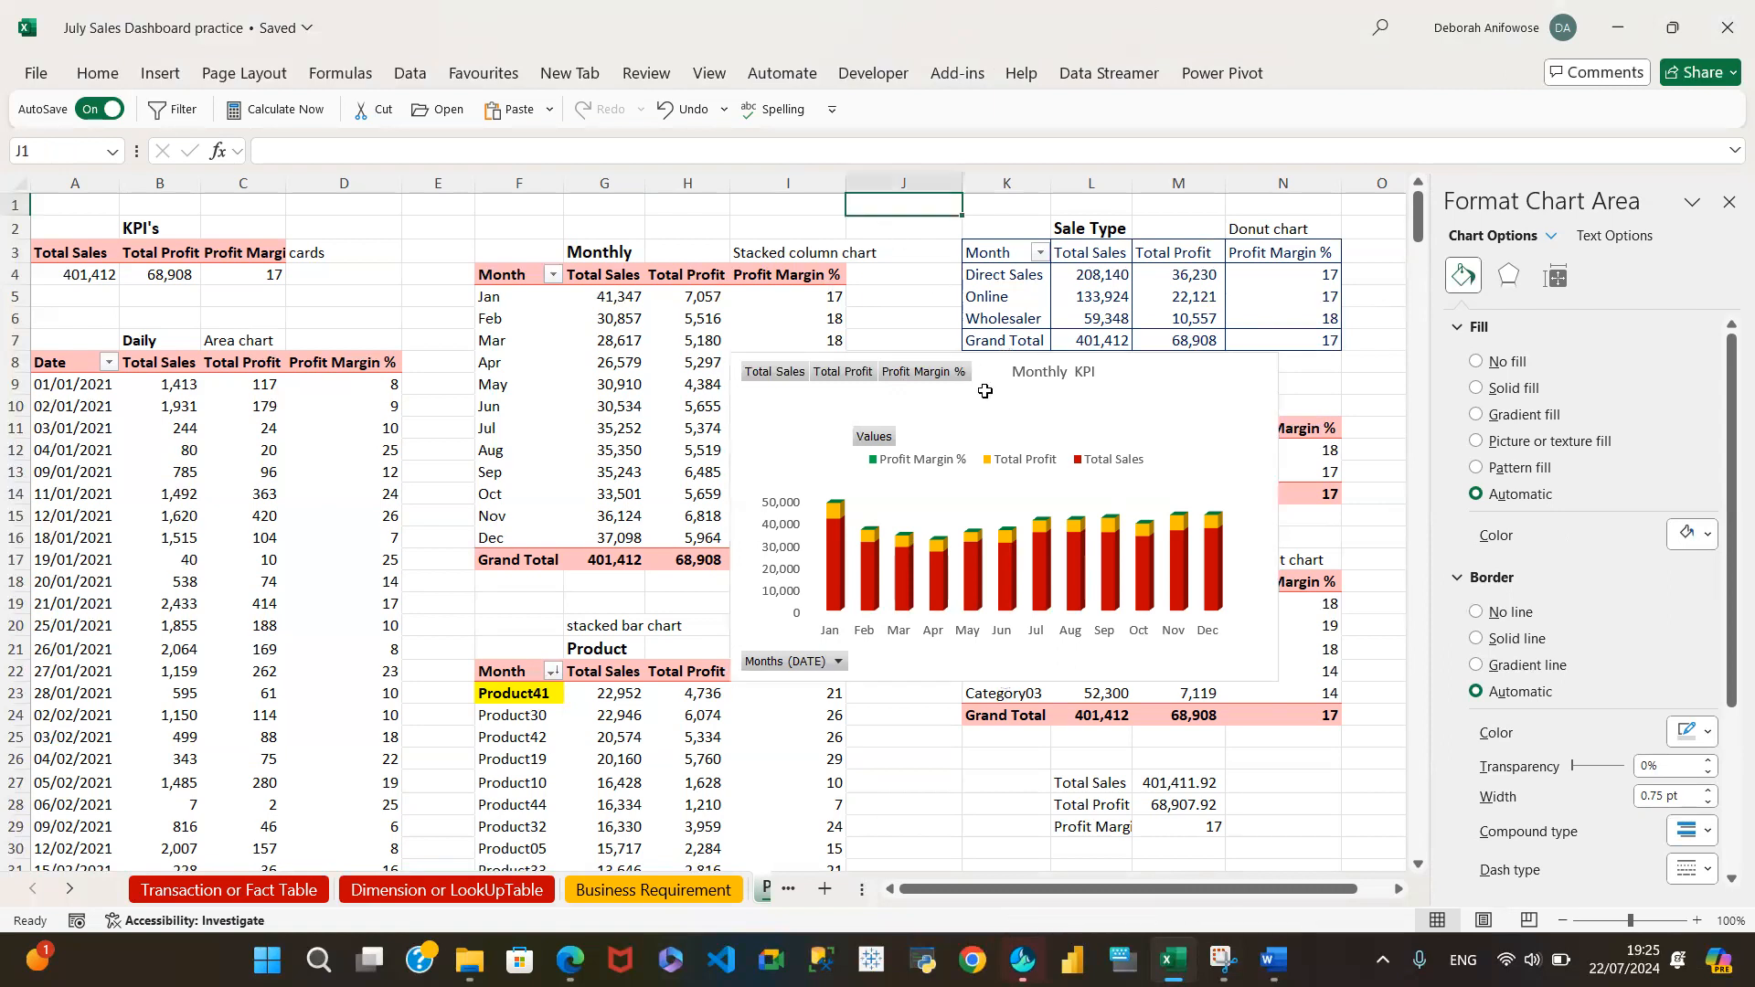
drag(1157, 377, 1300, 577)
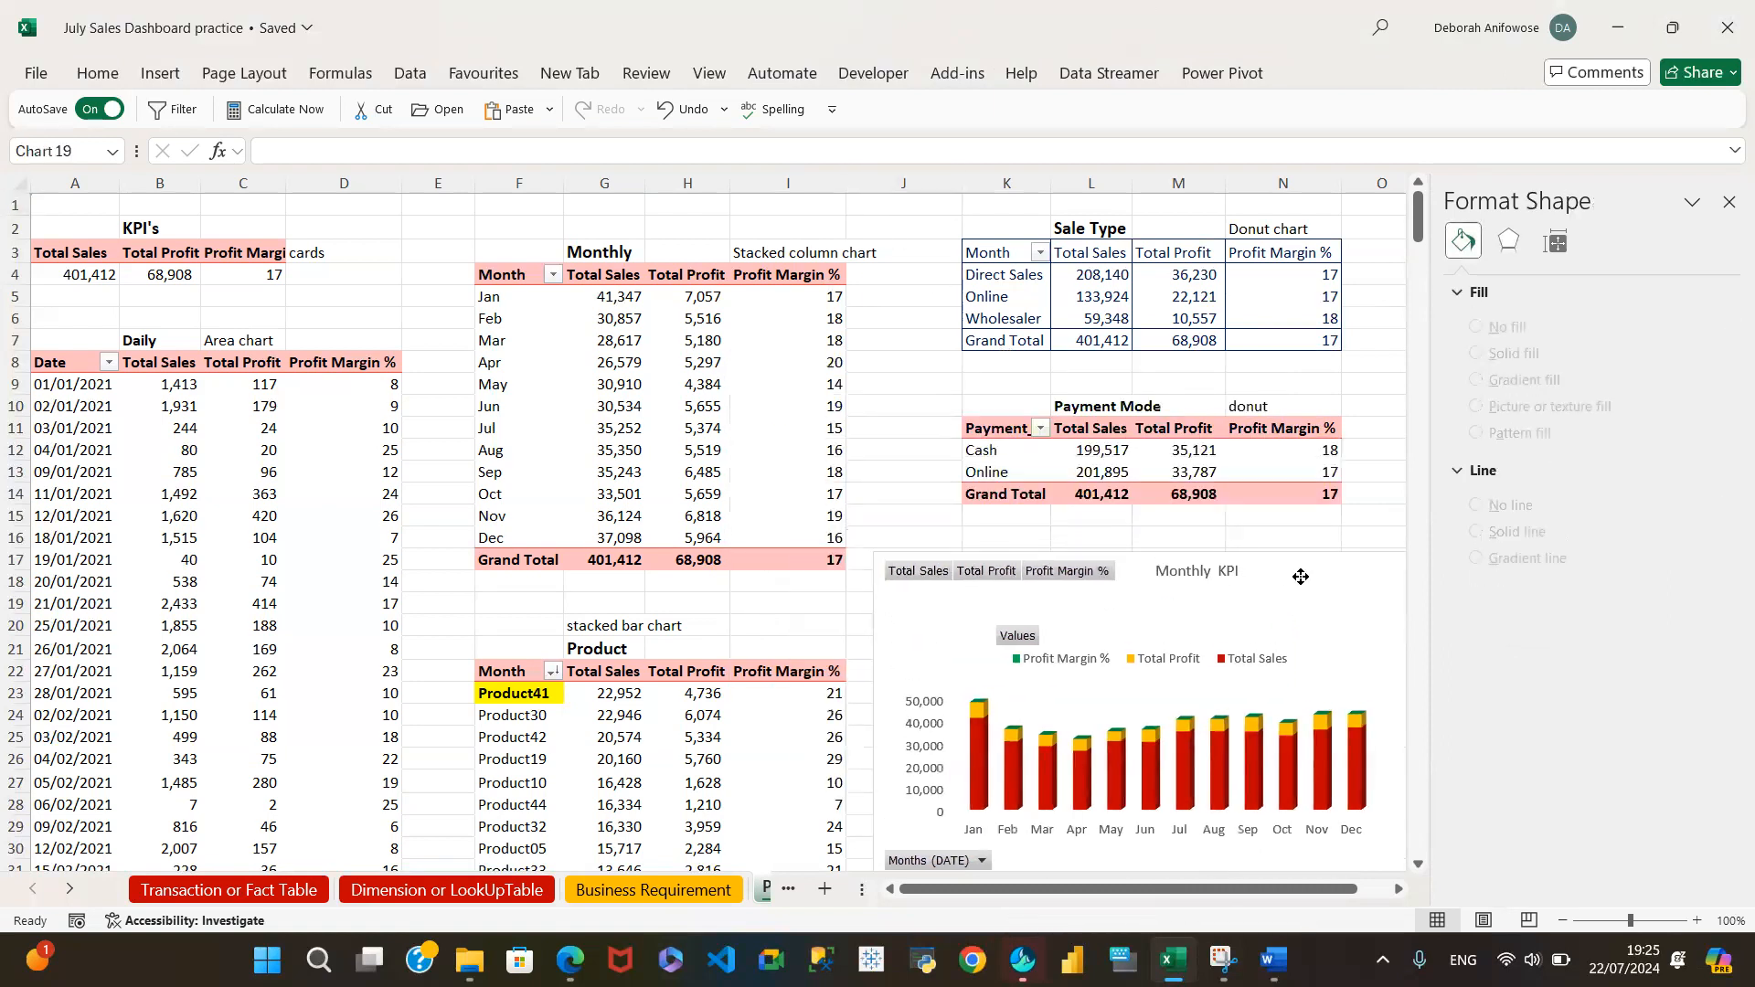
click(702, 345)
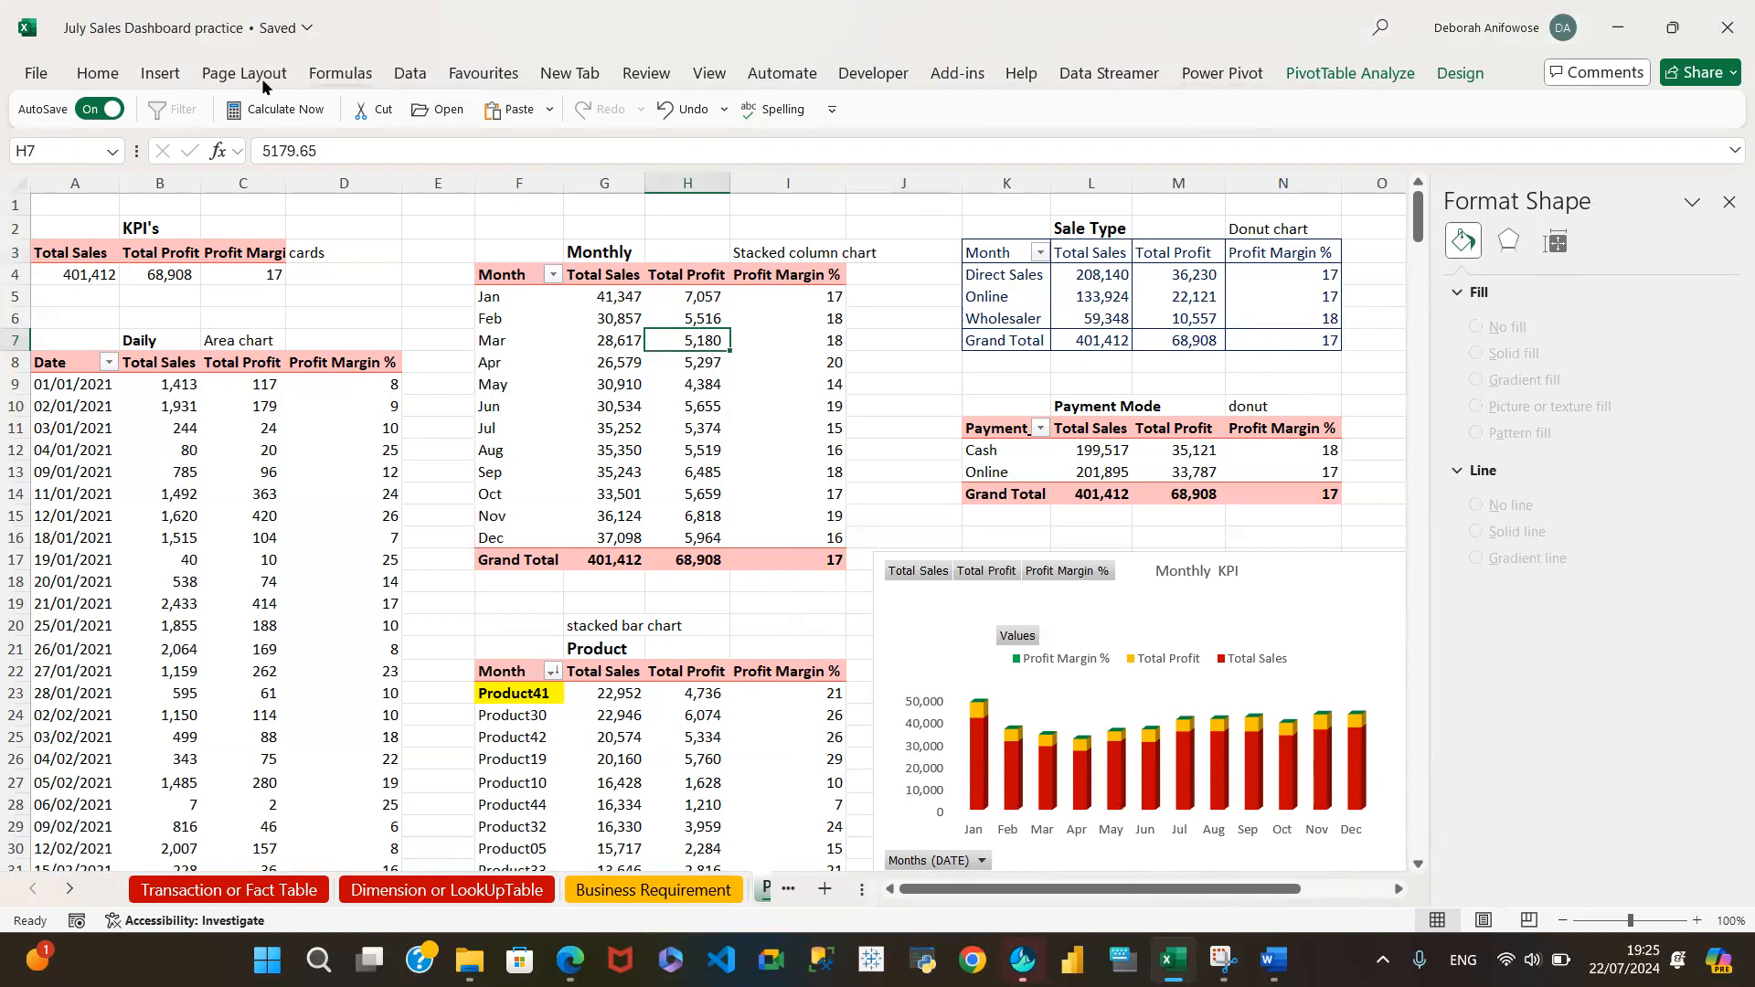
click(160, 75)
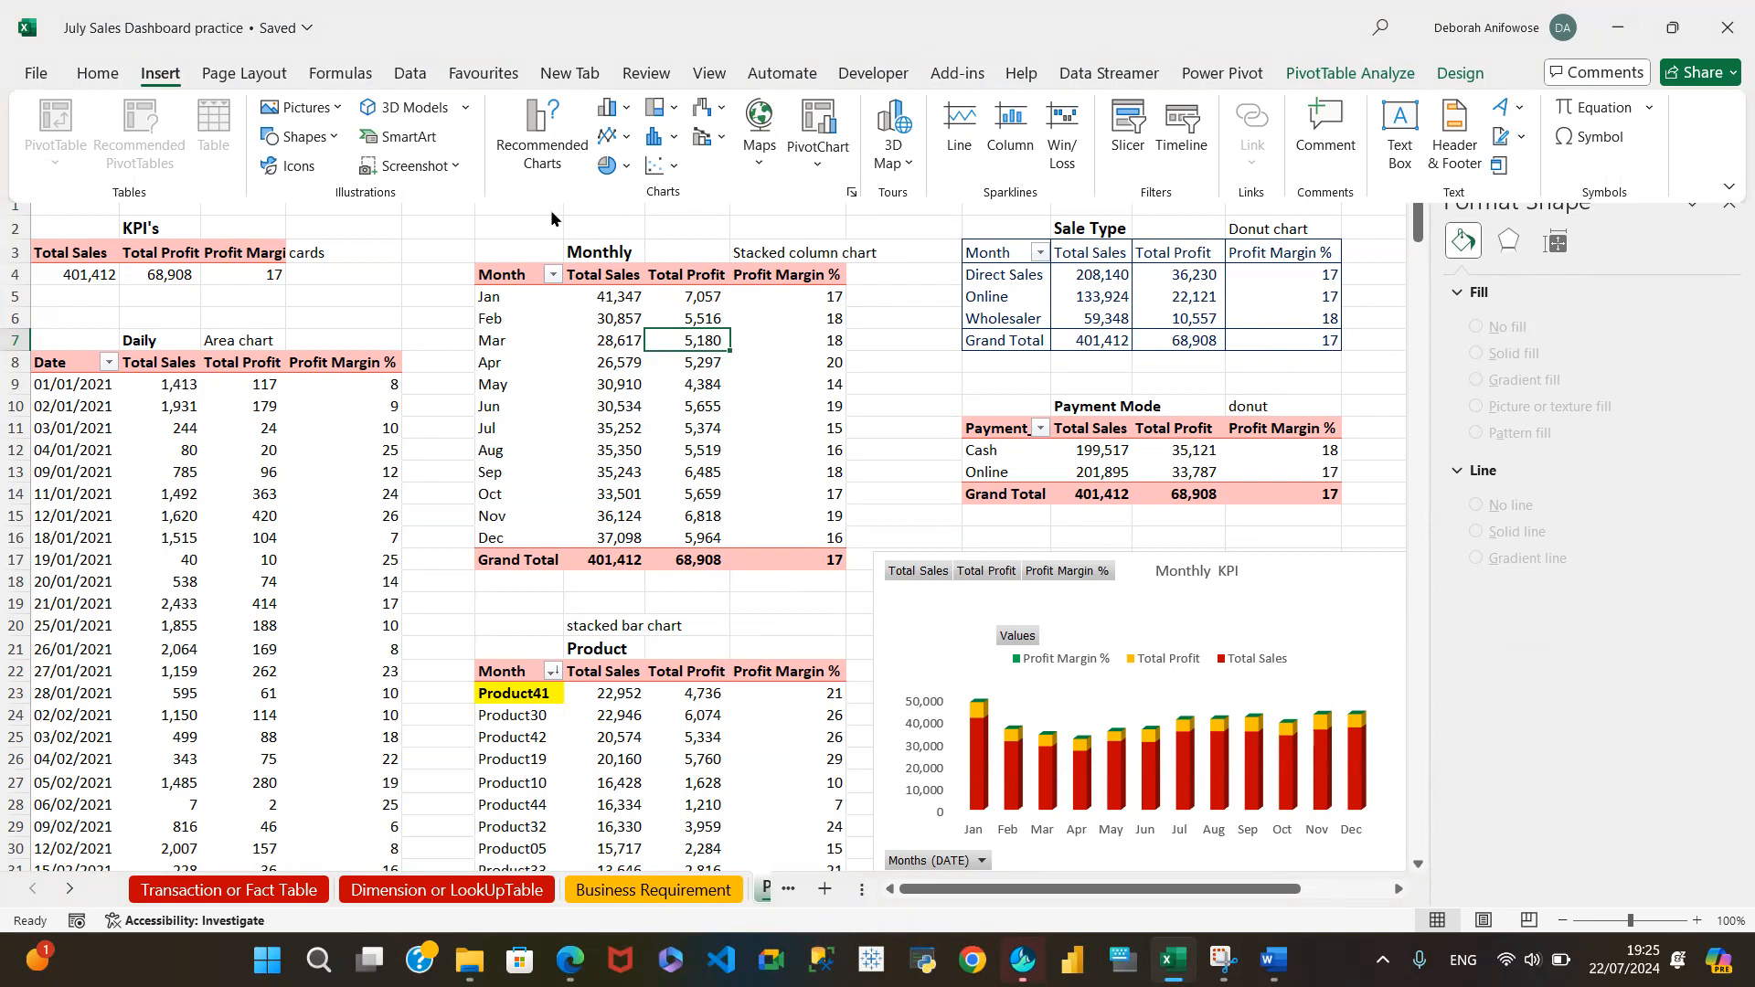
click(633, 367)
drag(686, 388, 687, 409)
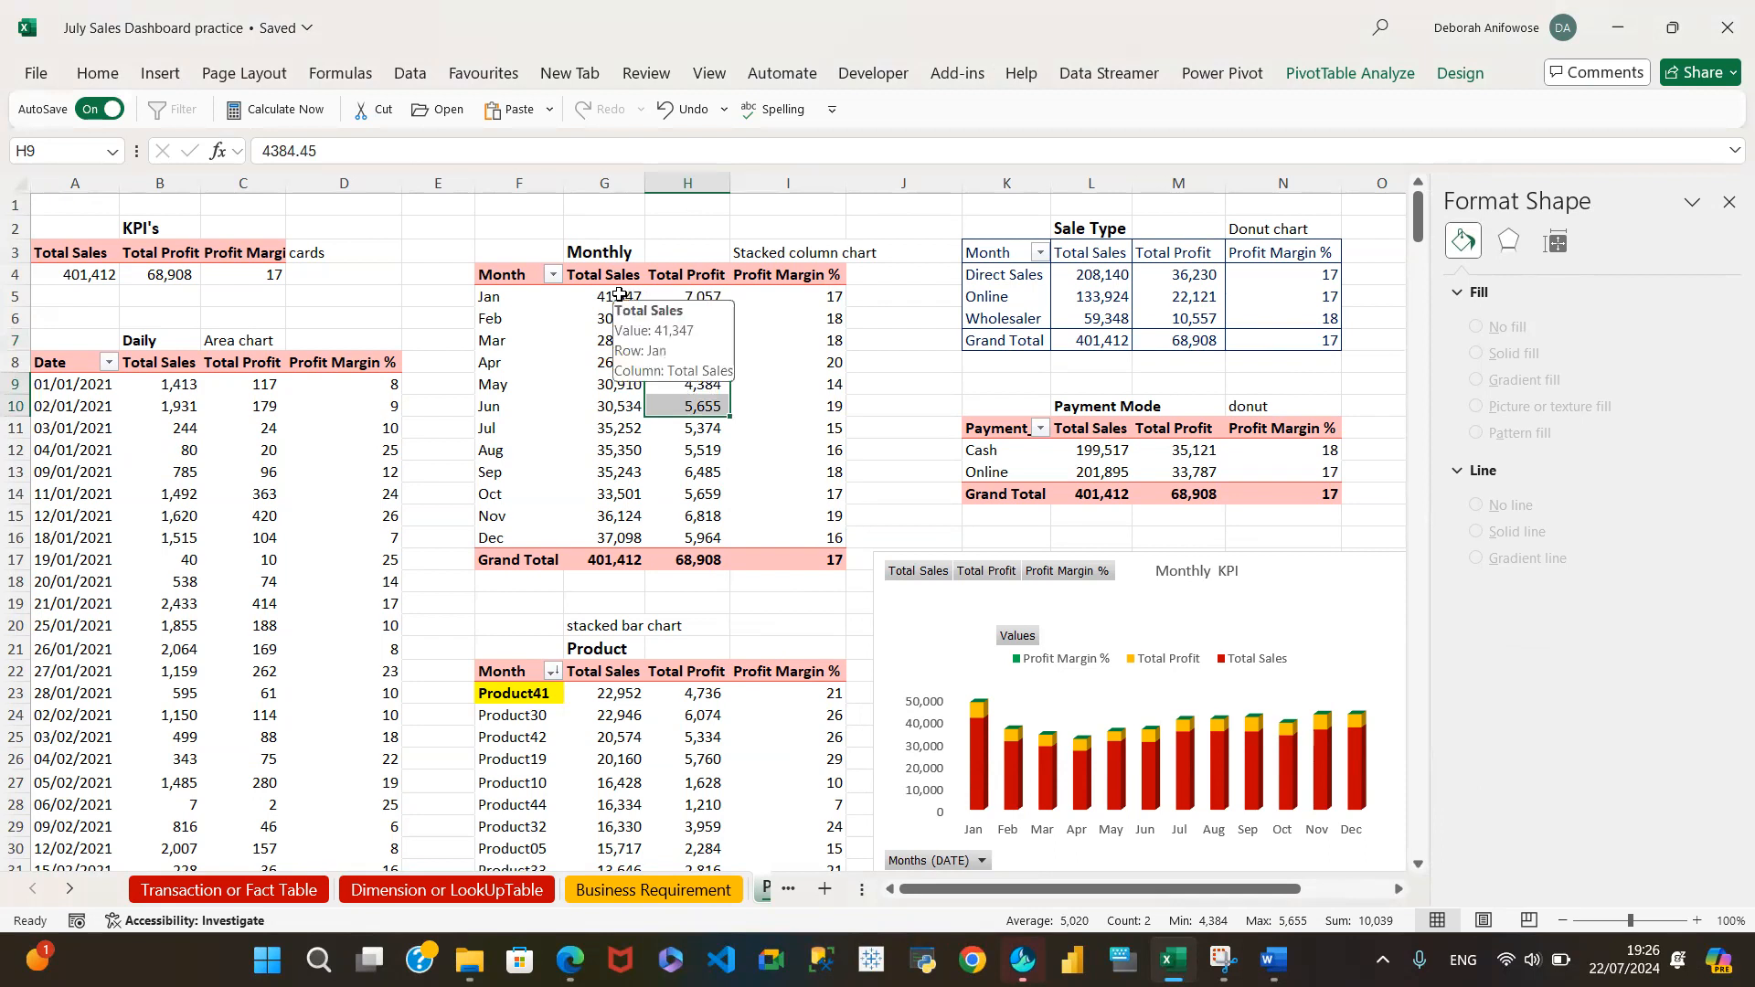
click(614, 375)
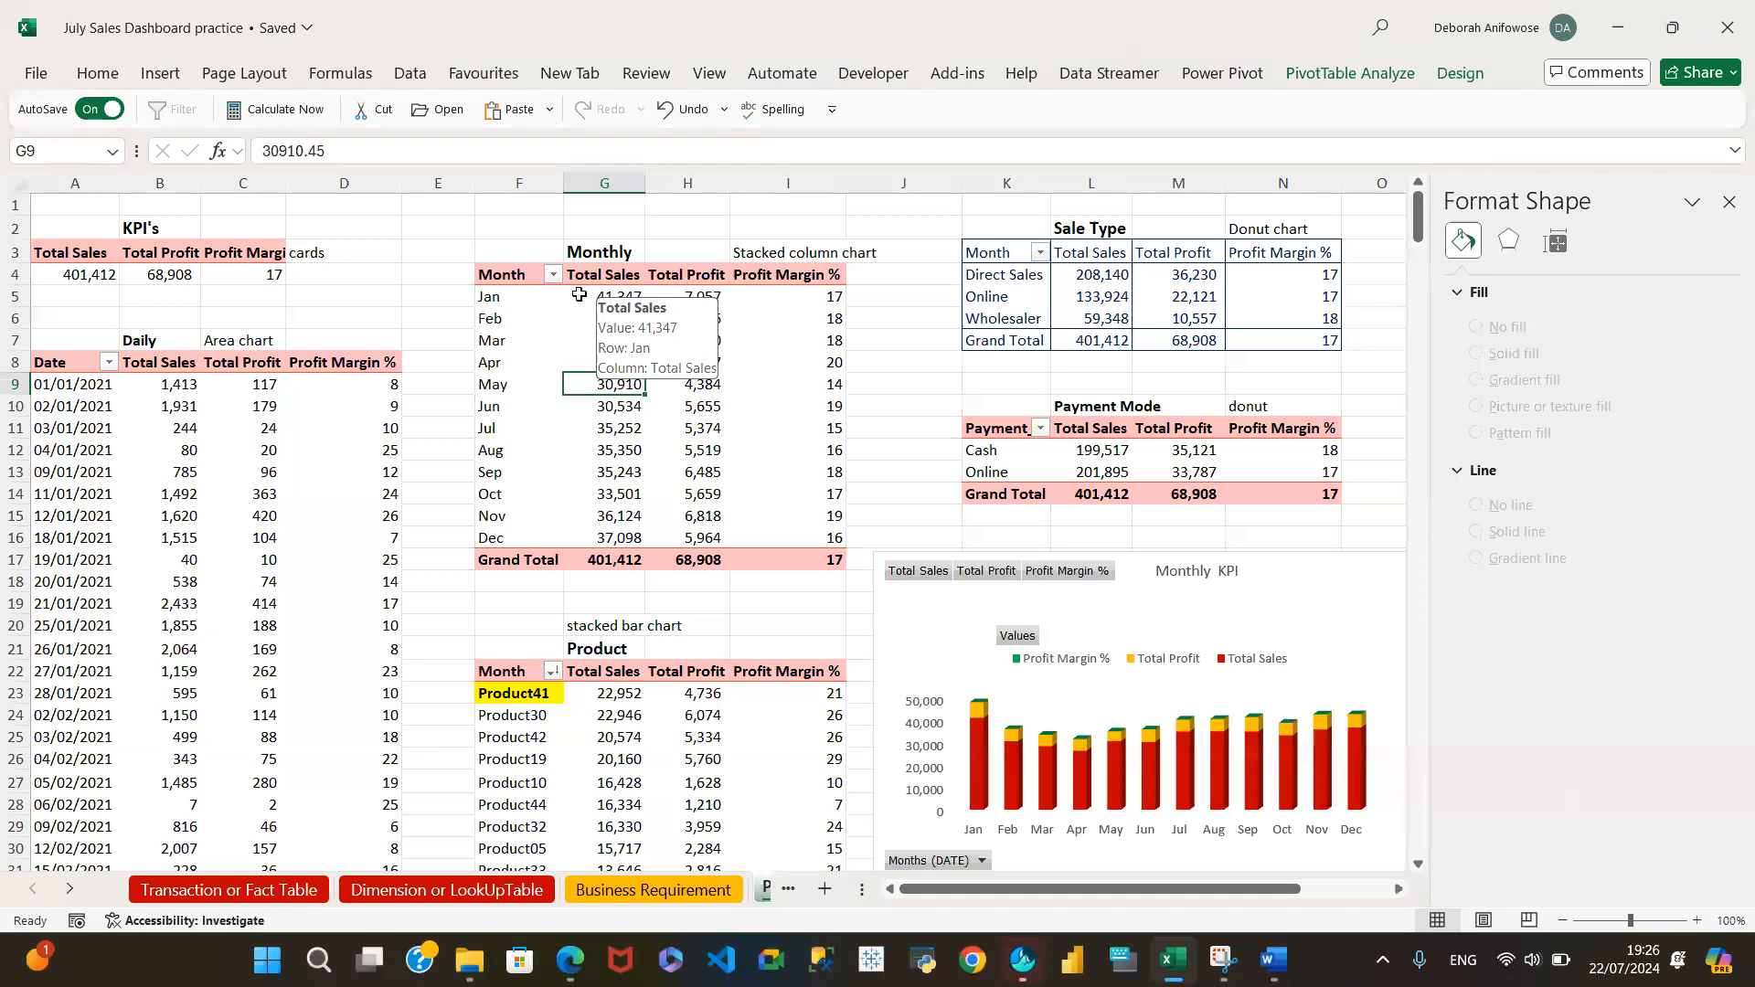
Insert a Clustered Column pivot chart from the Monthly table's range F4:H16, leaving out the Grand Total row
drag(500, 275, 696, 554)
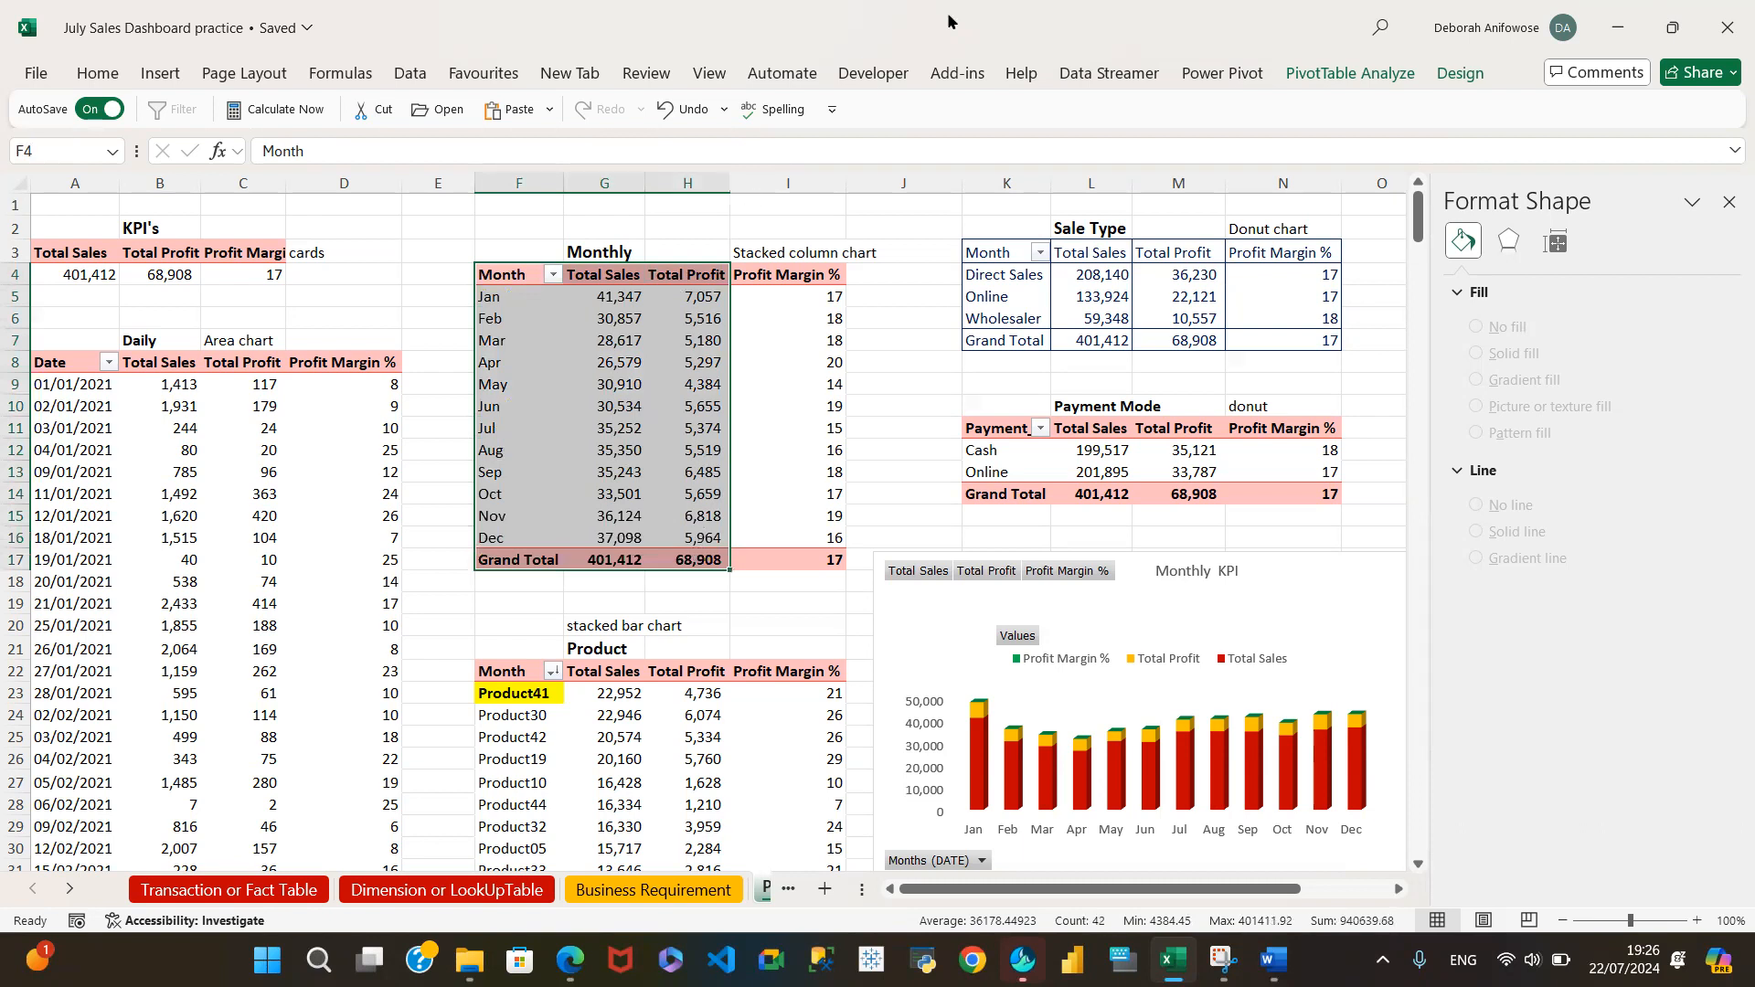
click(509, 274)
drag(503, 275, 706, 528)
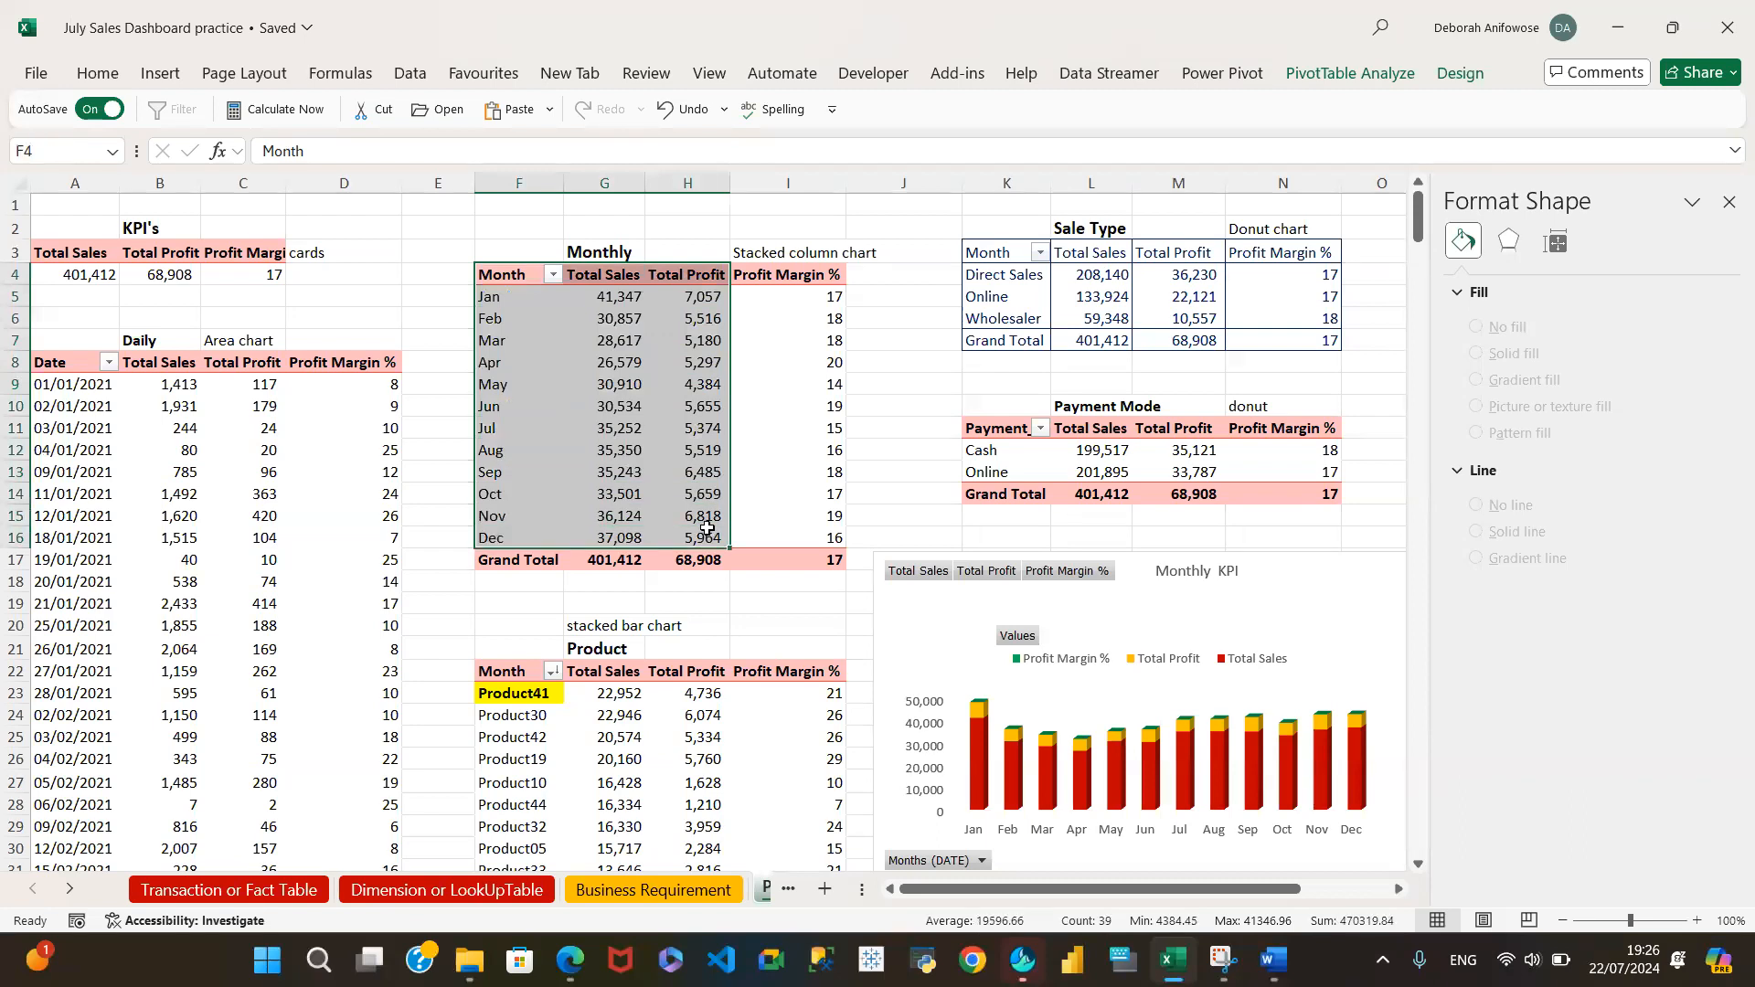
click(160, 73)
click(542, 133)
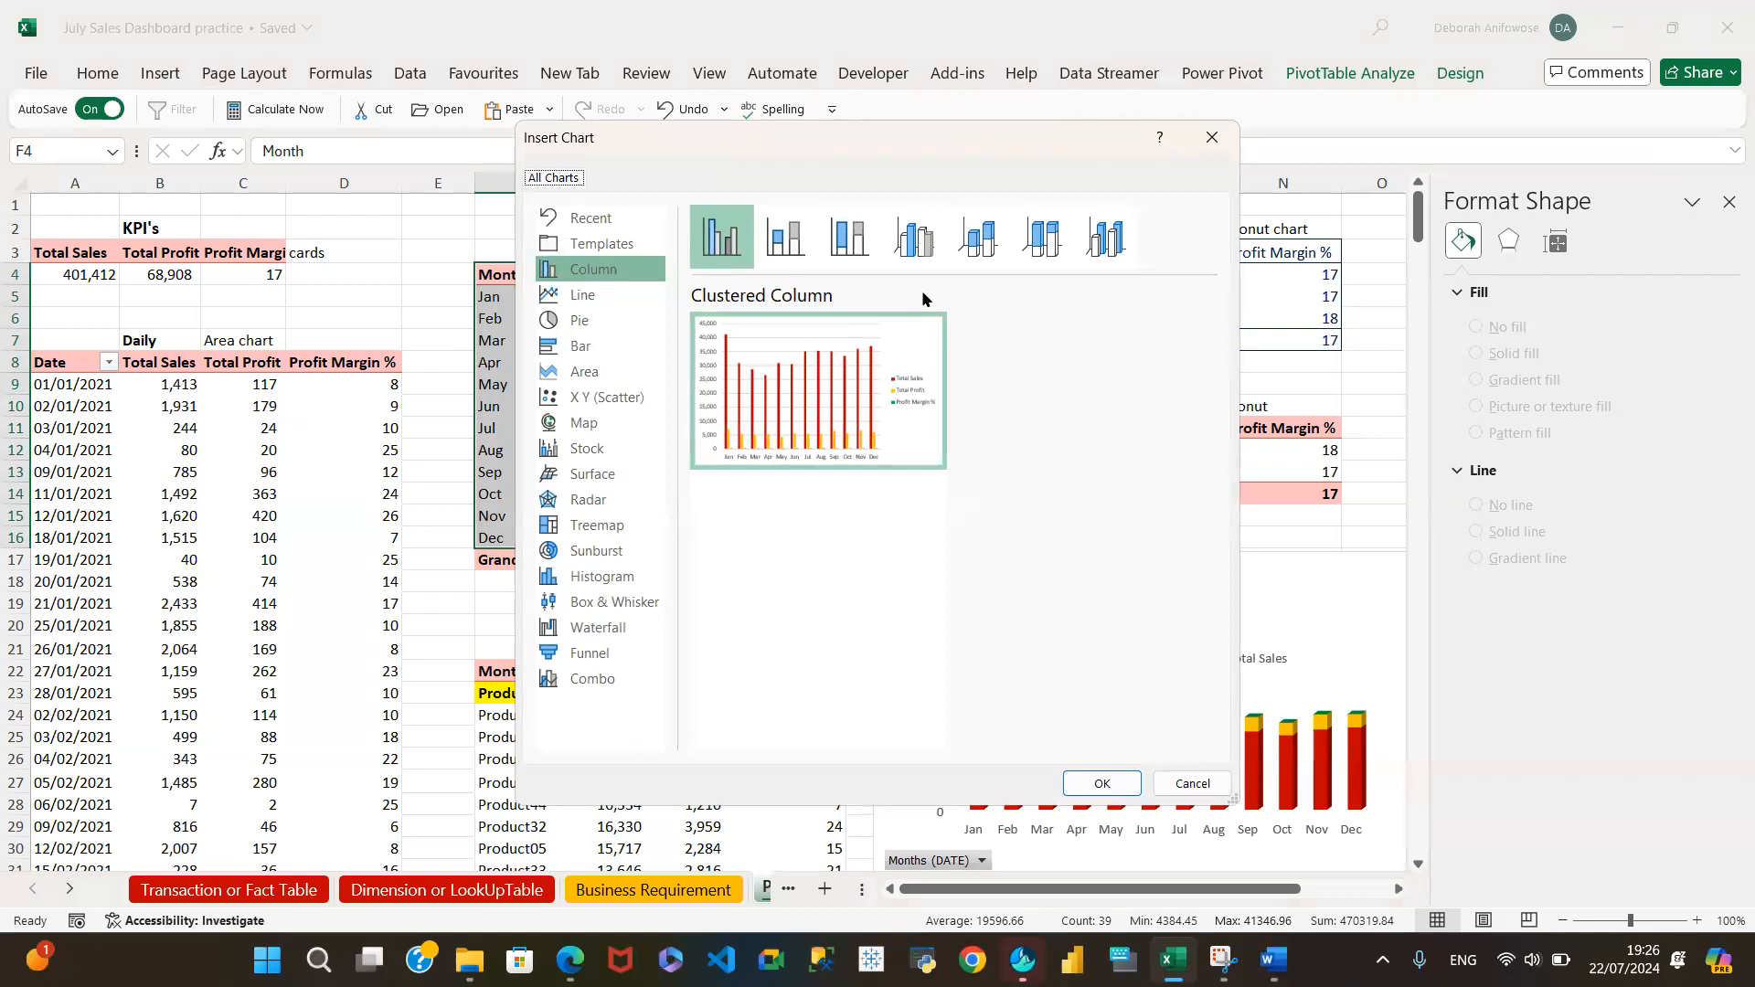
mouse_move(828, 376)
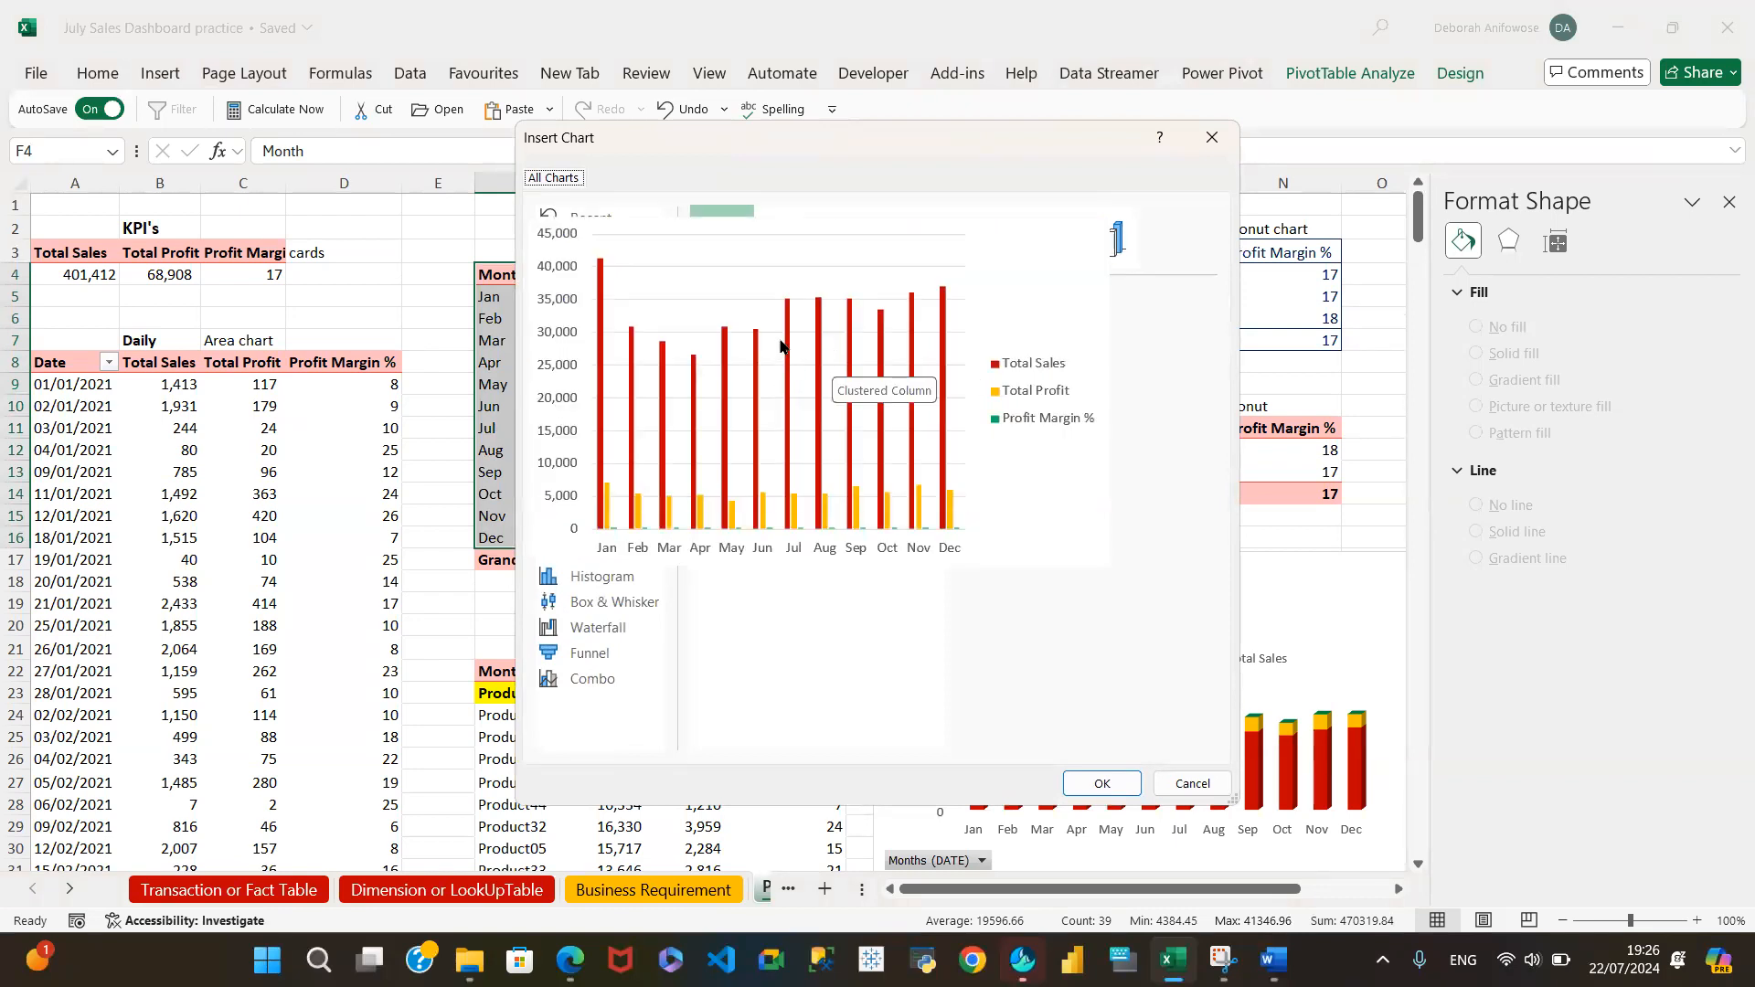
click(1101, 784)
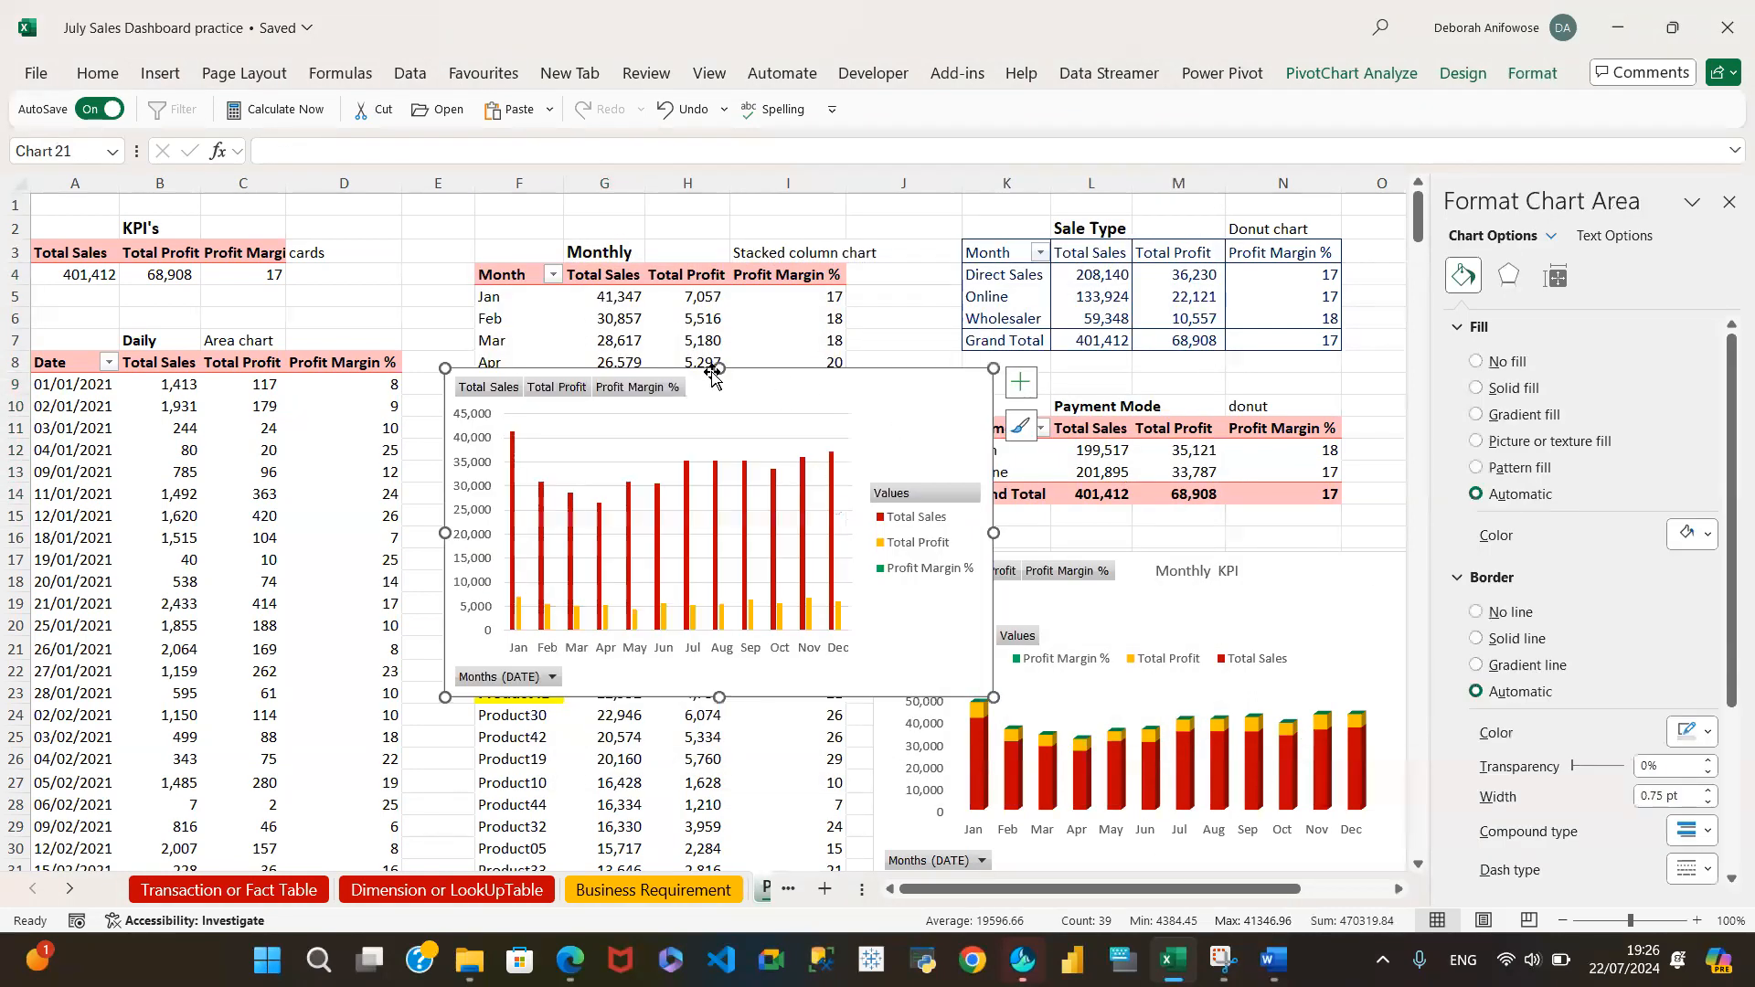
Move the new clustered column chart up over the Monthly table's right-hand columns and remove its legend
drag(783, 388, 838, 344)
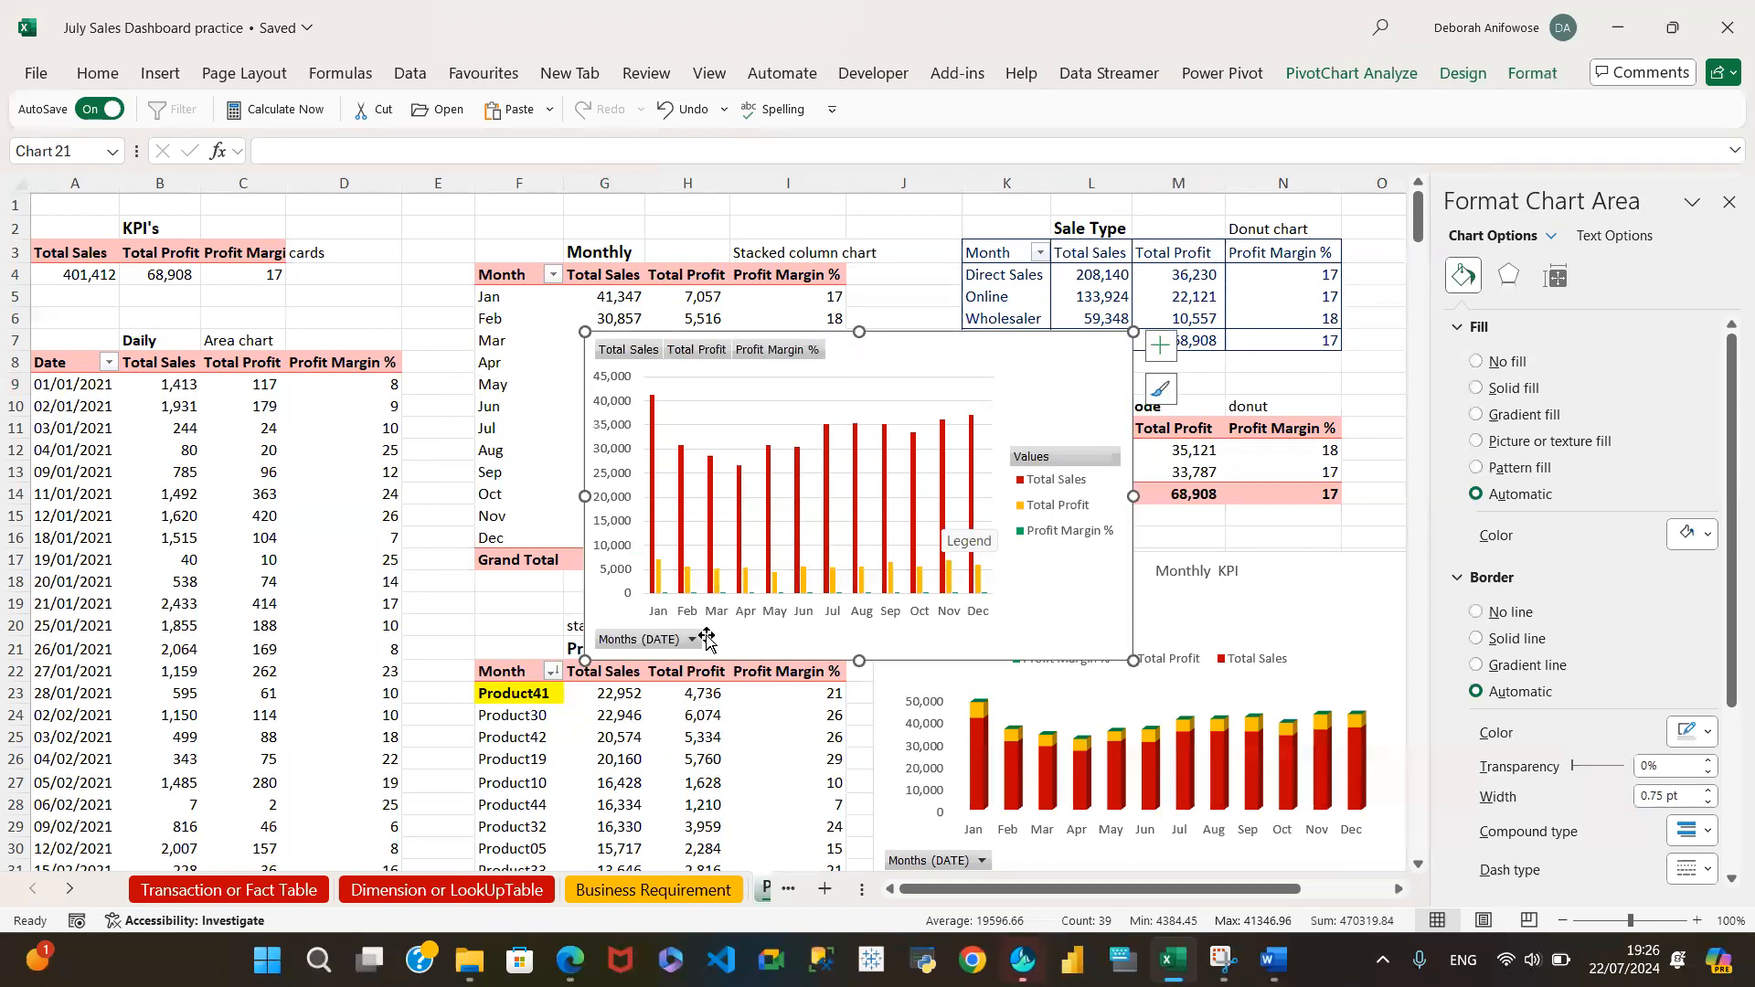
click(773, 352)
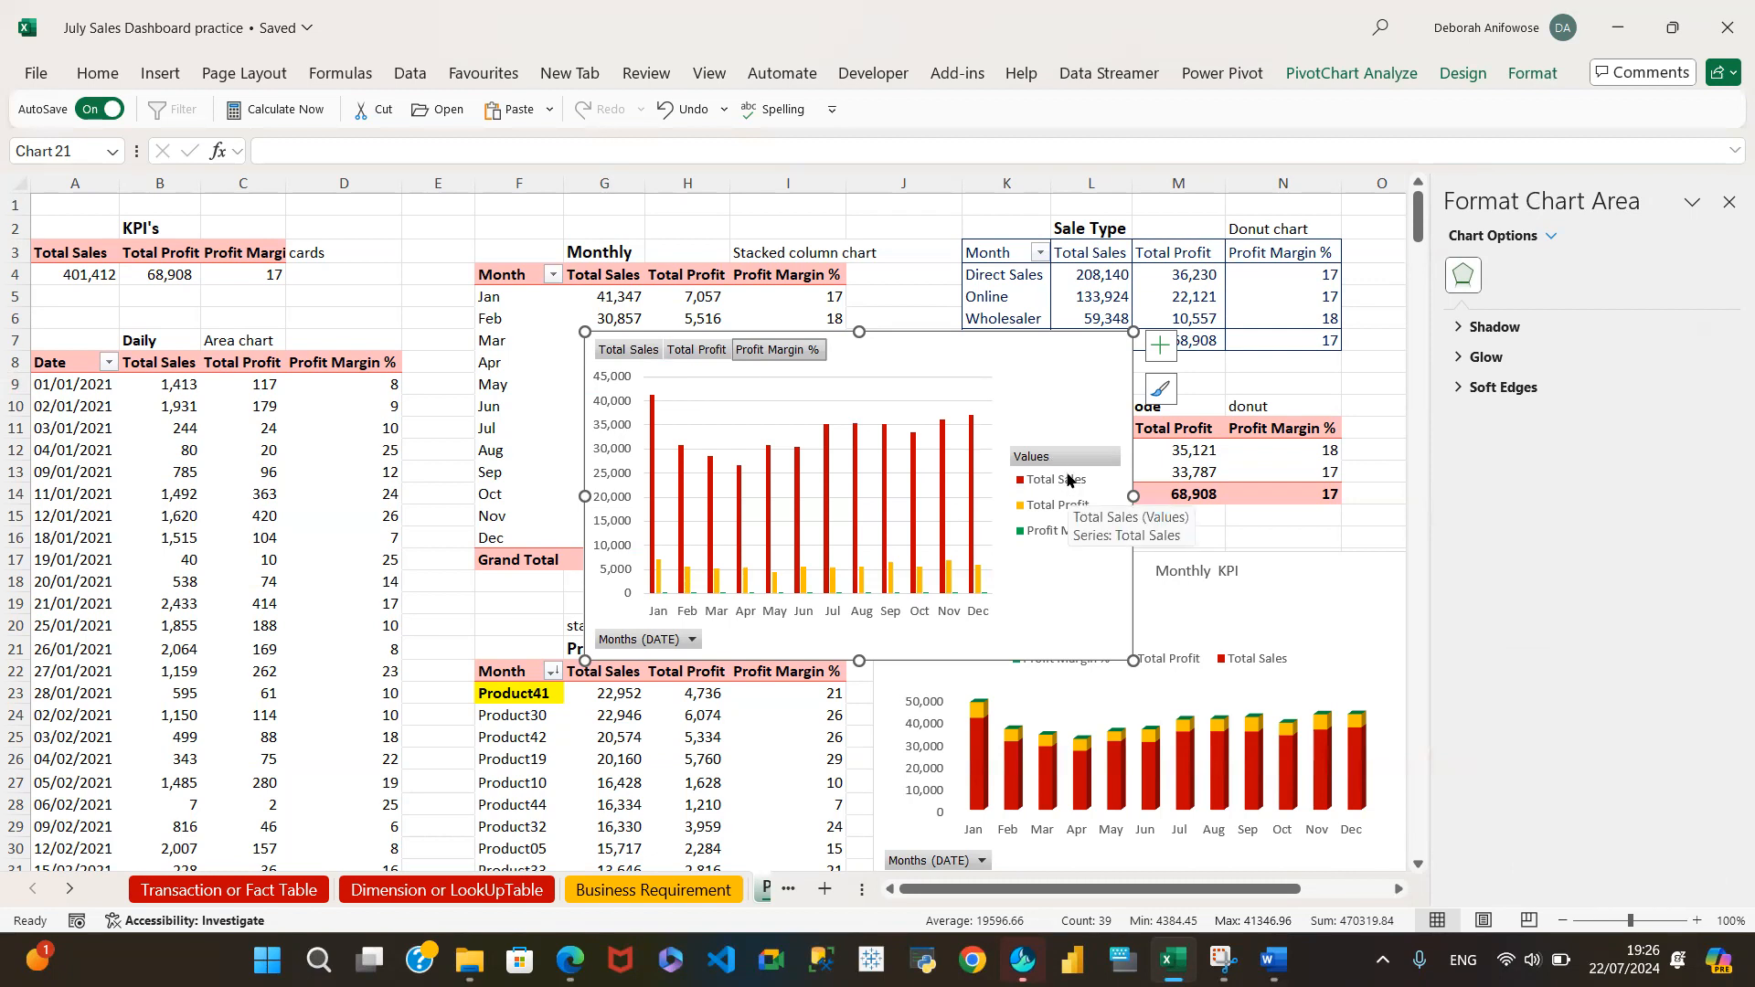
click(1160, 345)
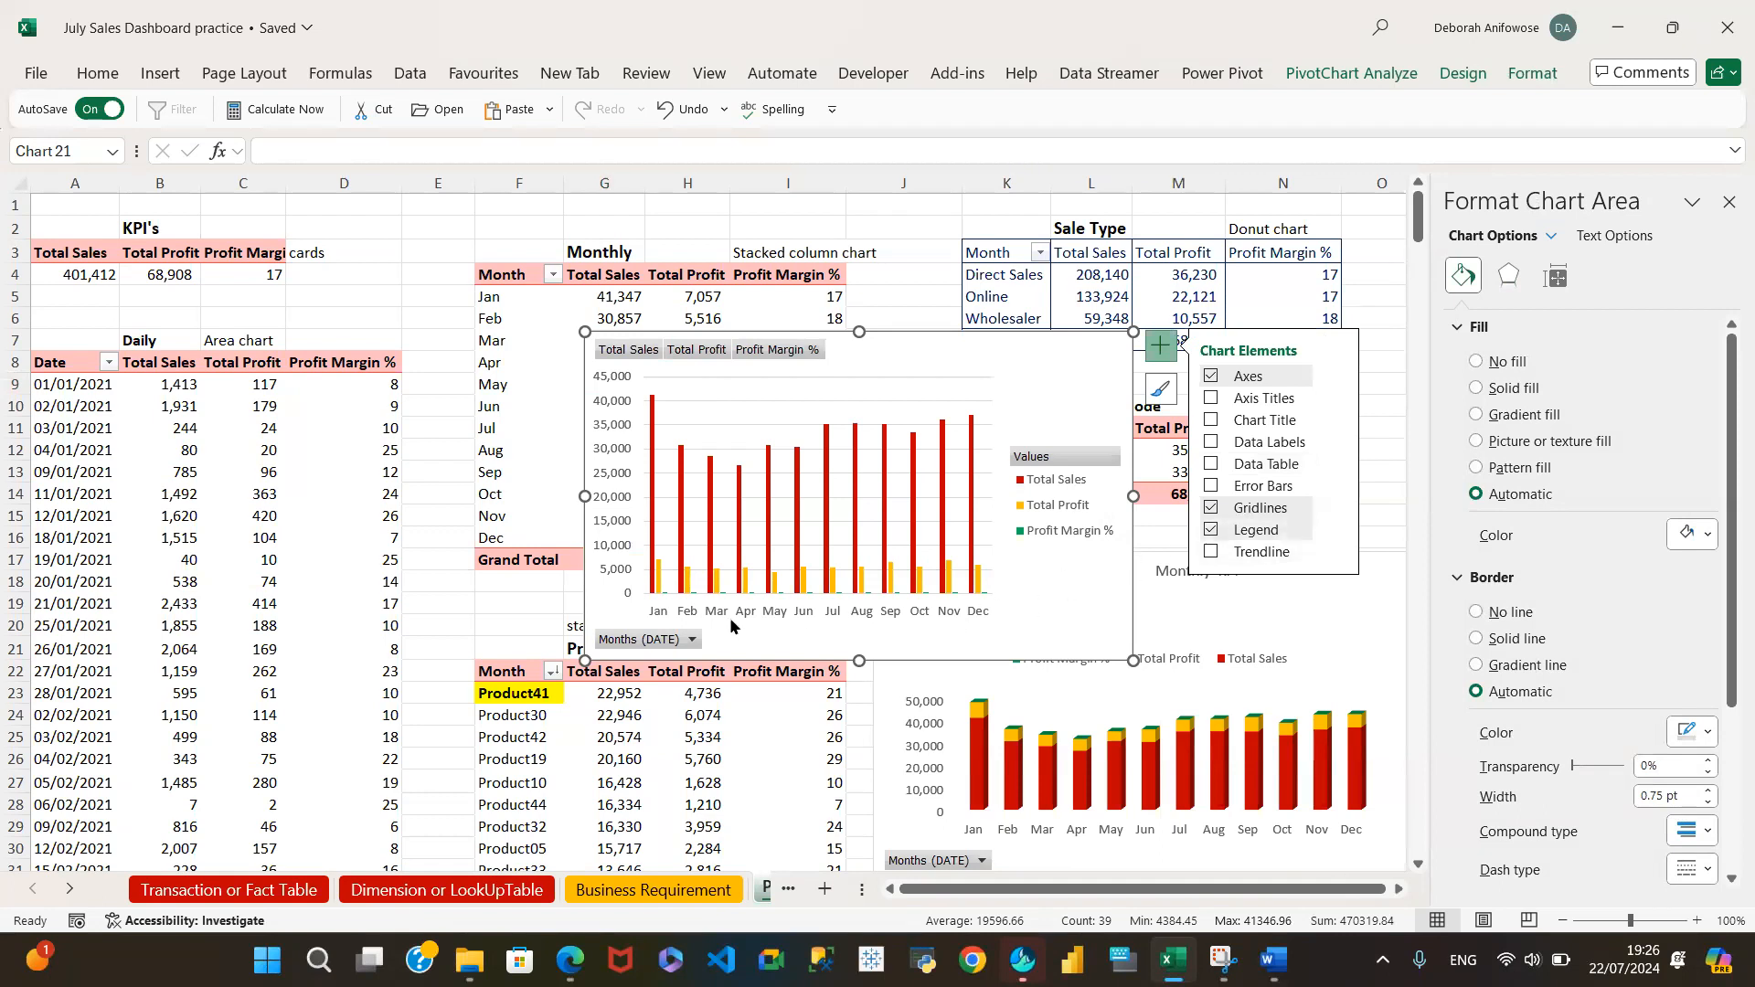
click(1209, 529)
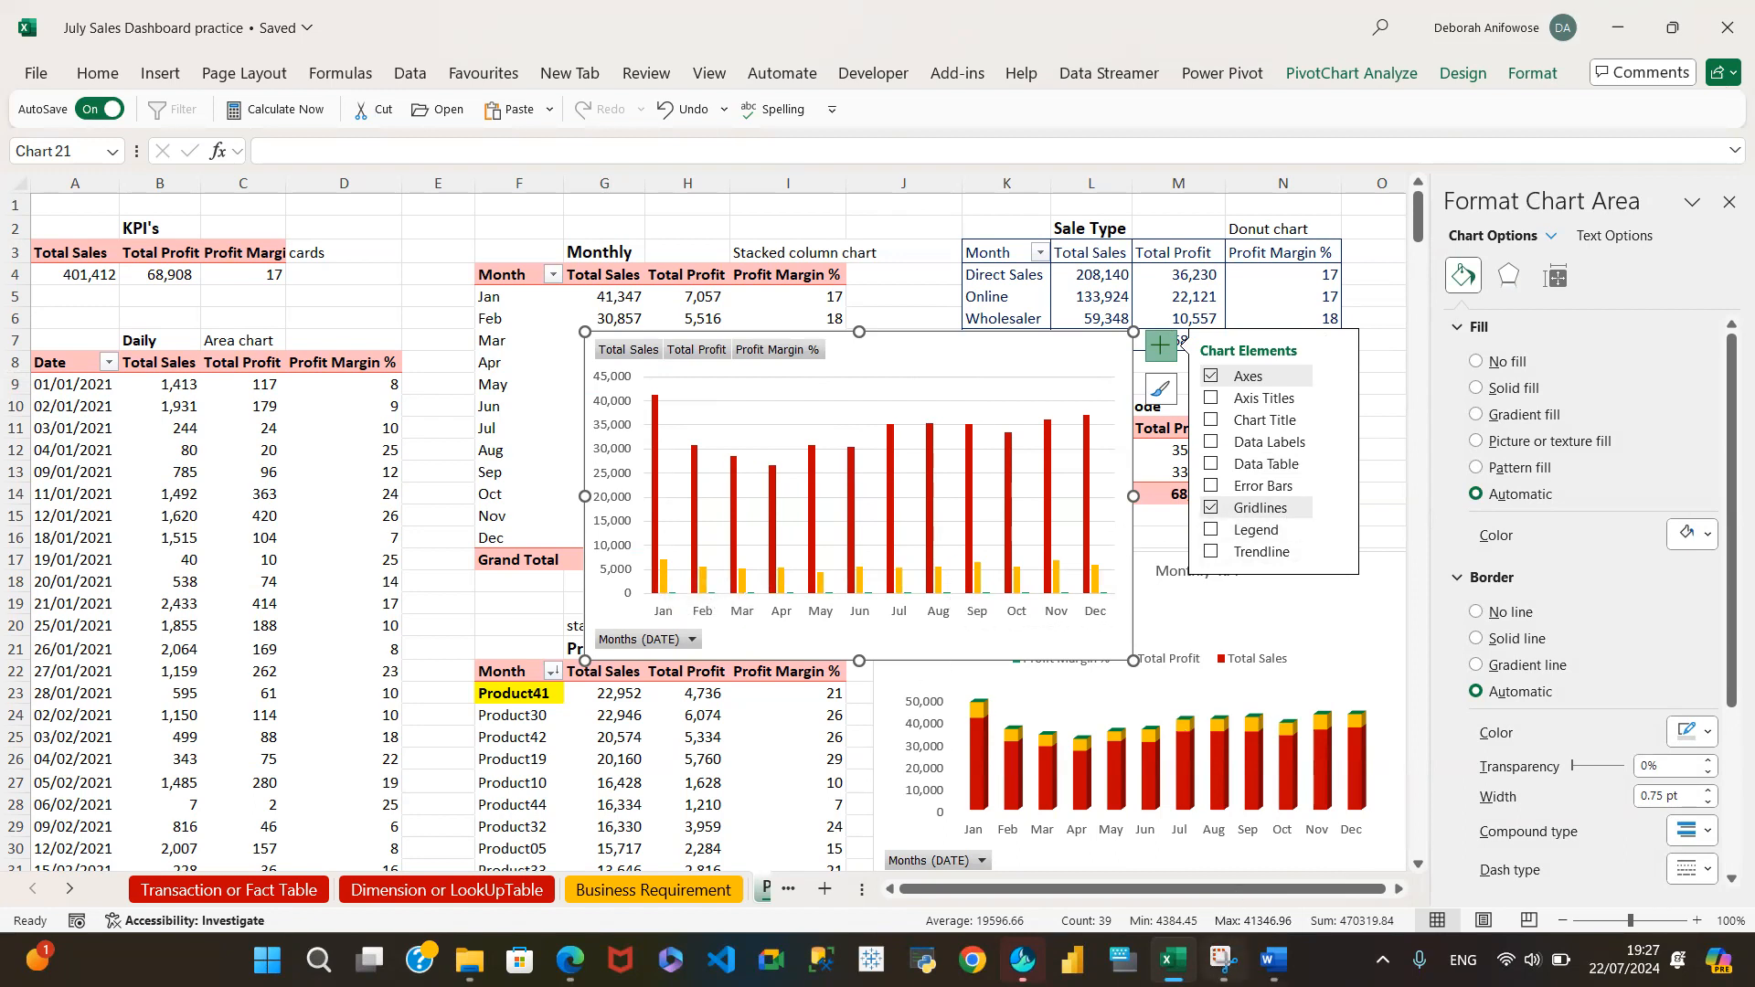
Switch to Snipping Tool to check the Monthly chart in the reference sales dashboard, and return to the workbook
click(1223, 822)
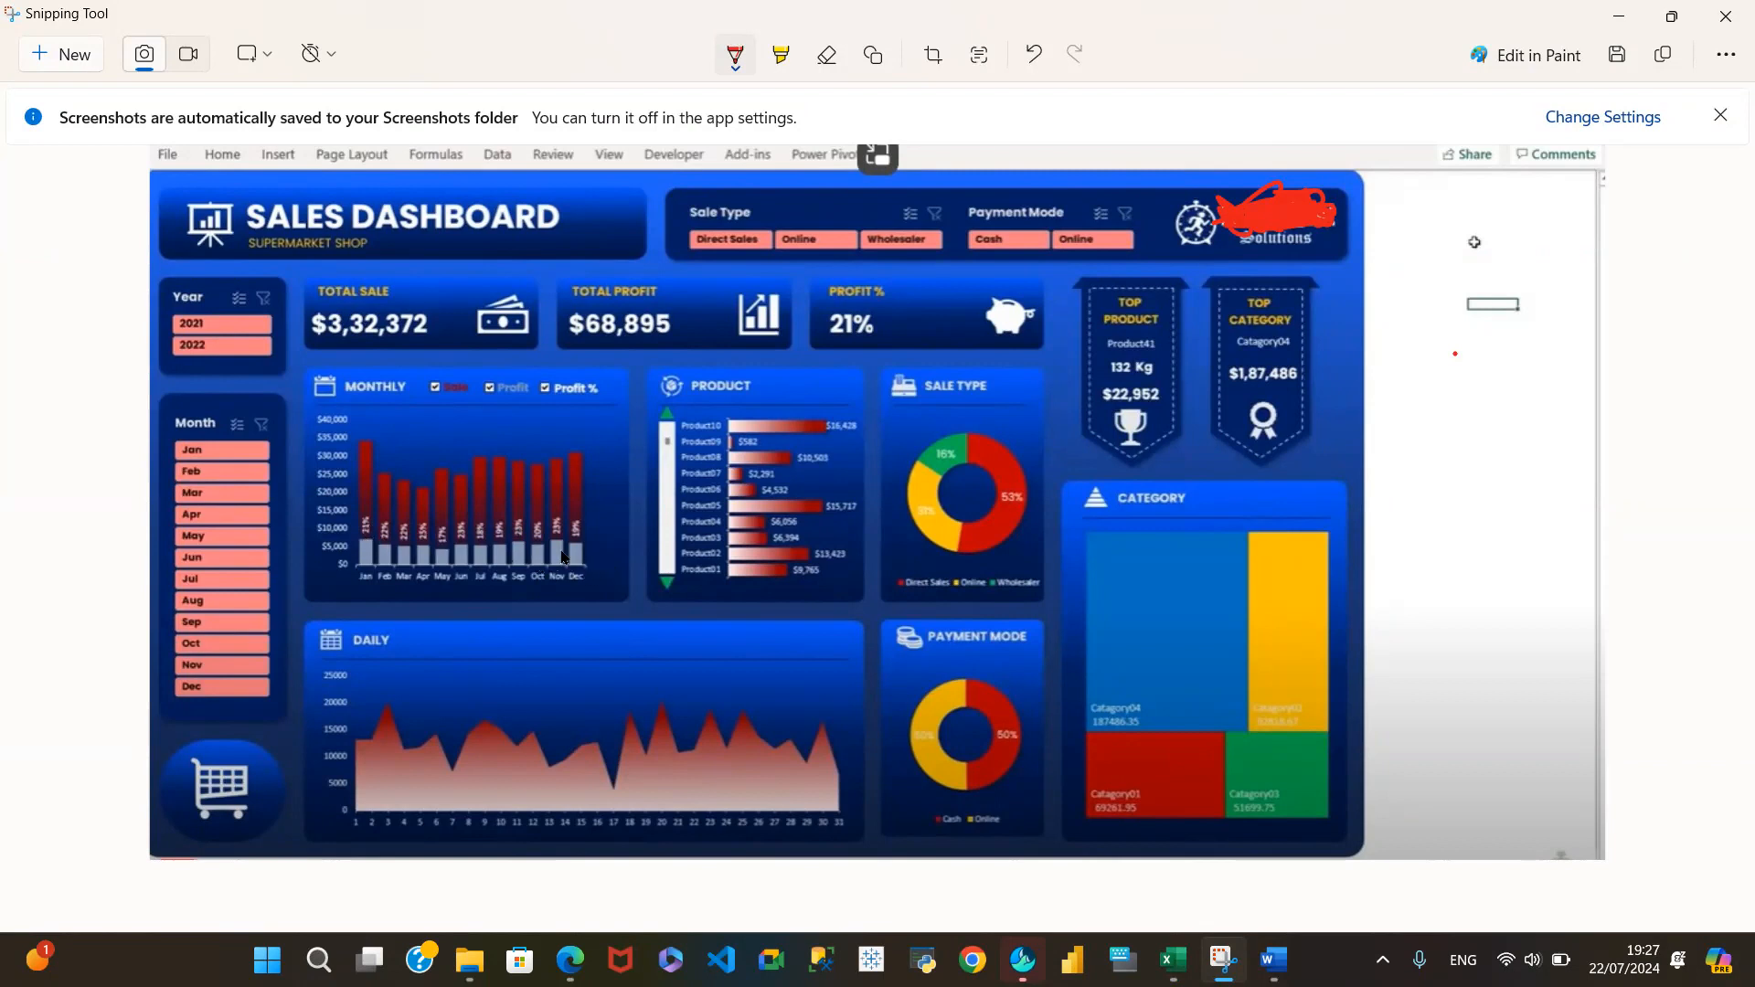
click(1618, 16)
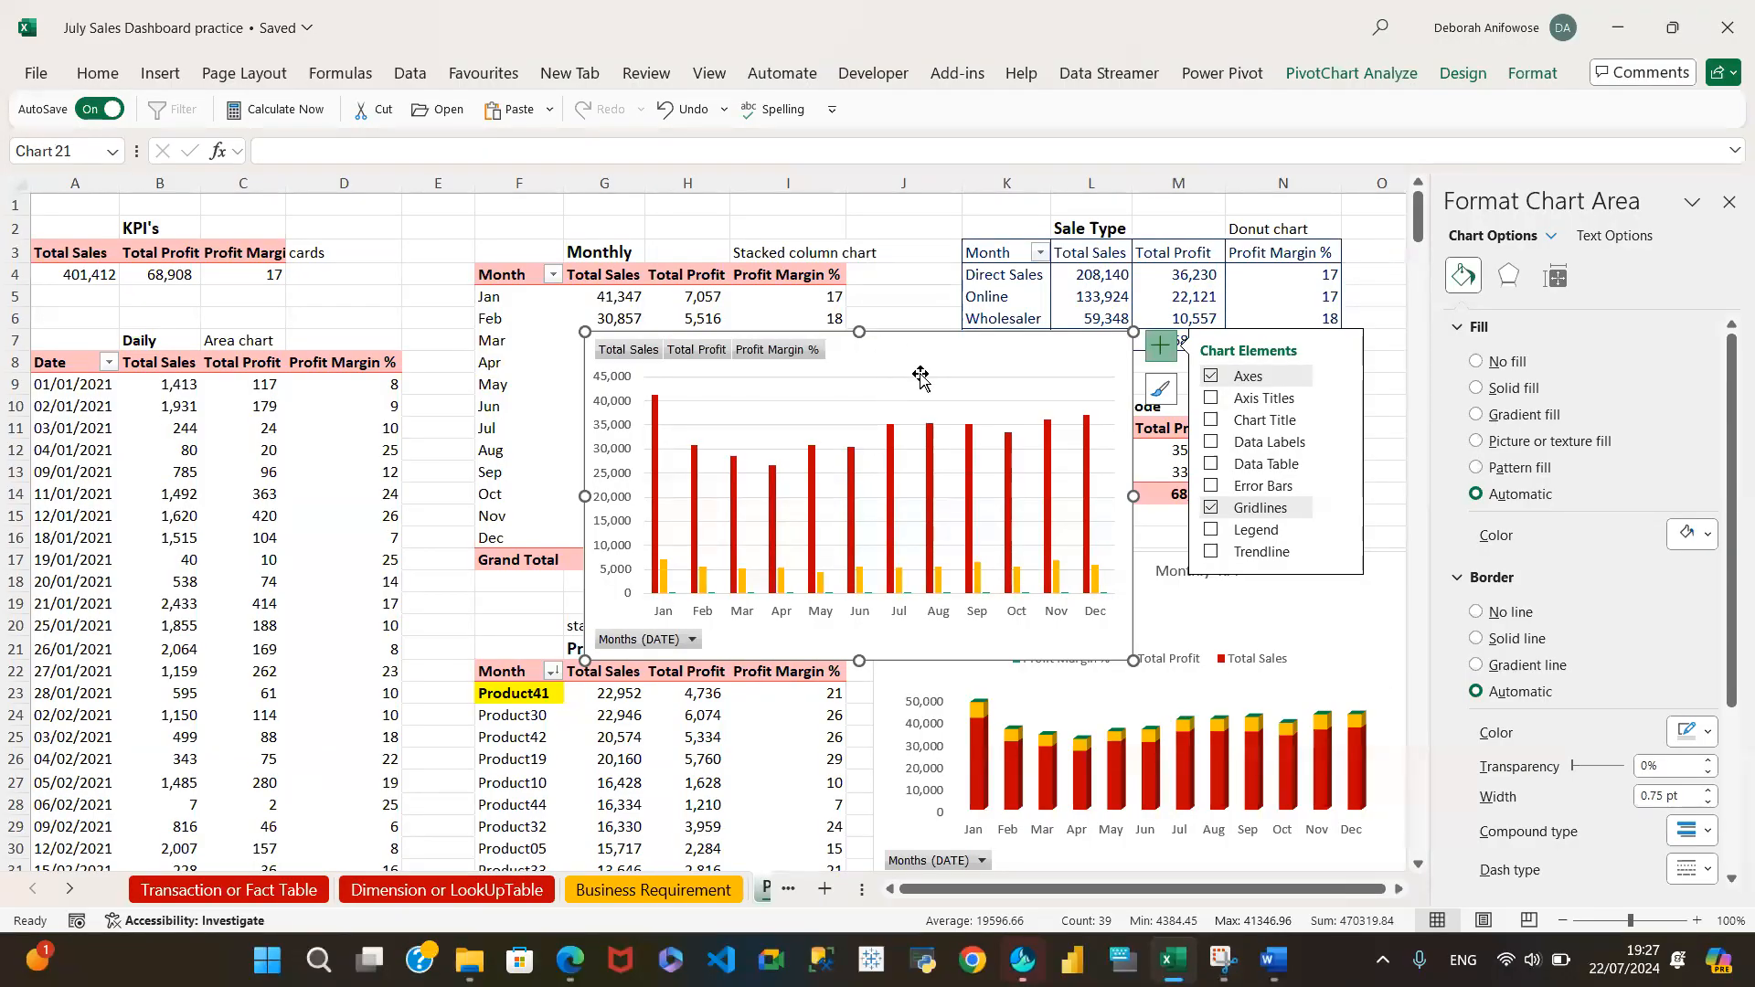
Nudge the new monthly column chart slightly and set the Total Sales series overlap to 100%
mouse_move(992, 358)
mouse_down()
mouse_move(599, 361)
mouse_move(1010, 366)
mouse_up()
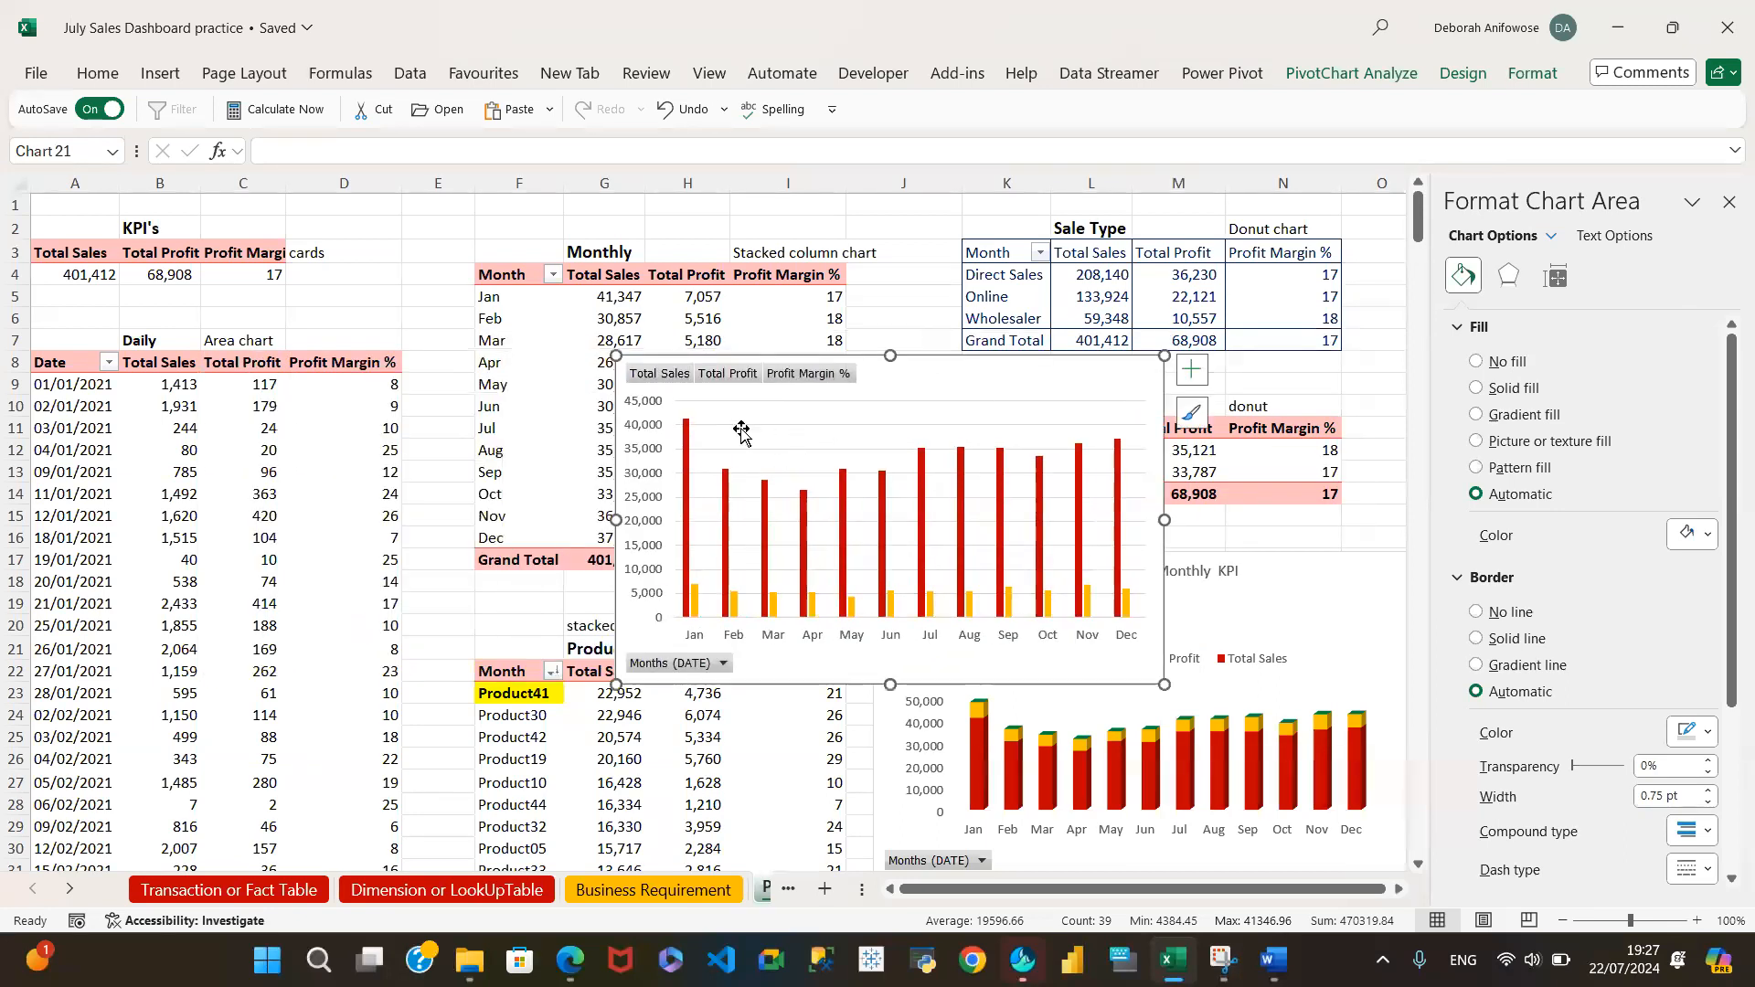
click(686, 429)
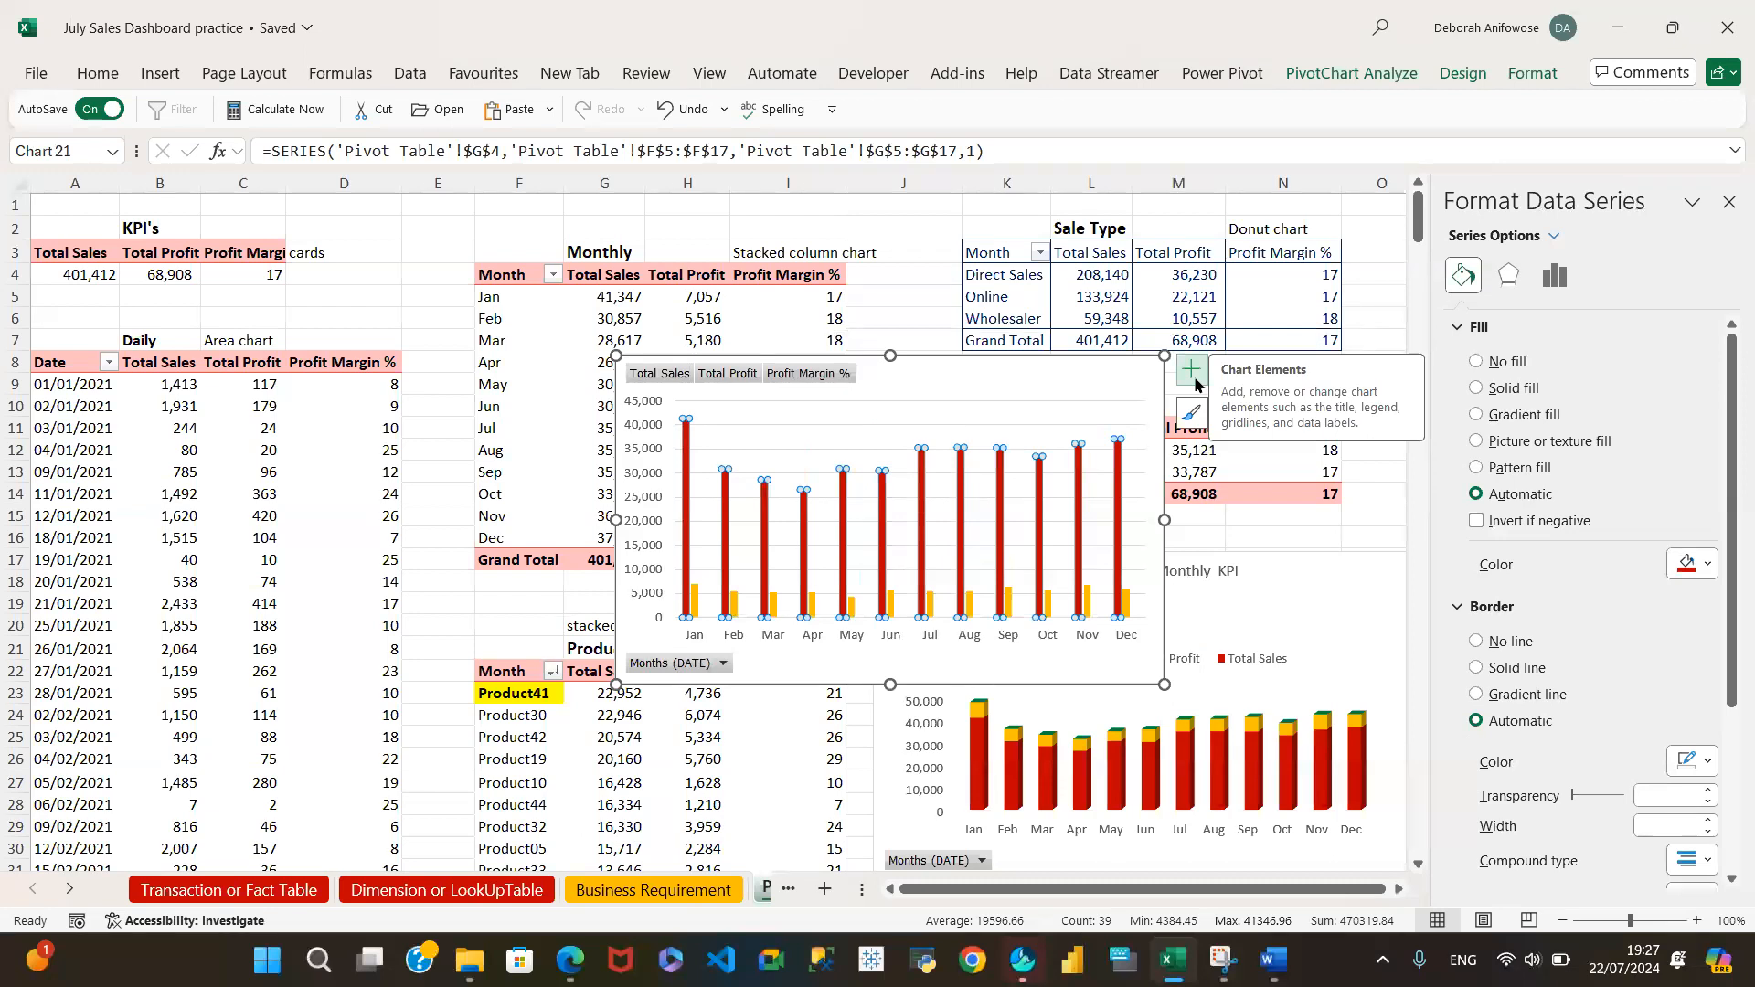
click(1510, 276)
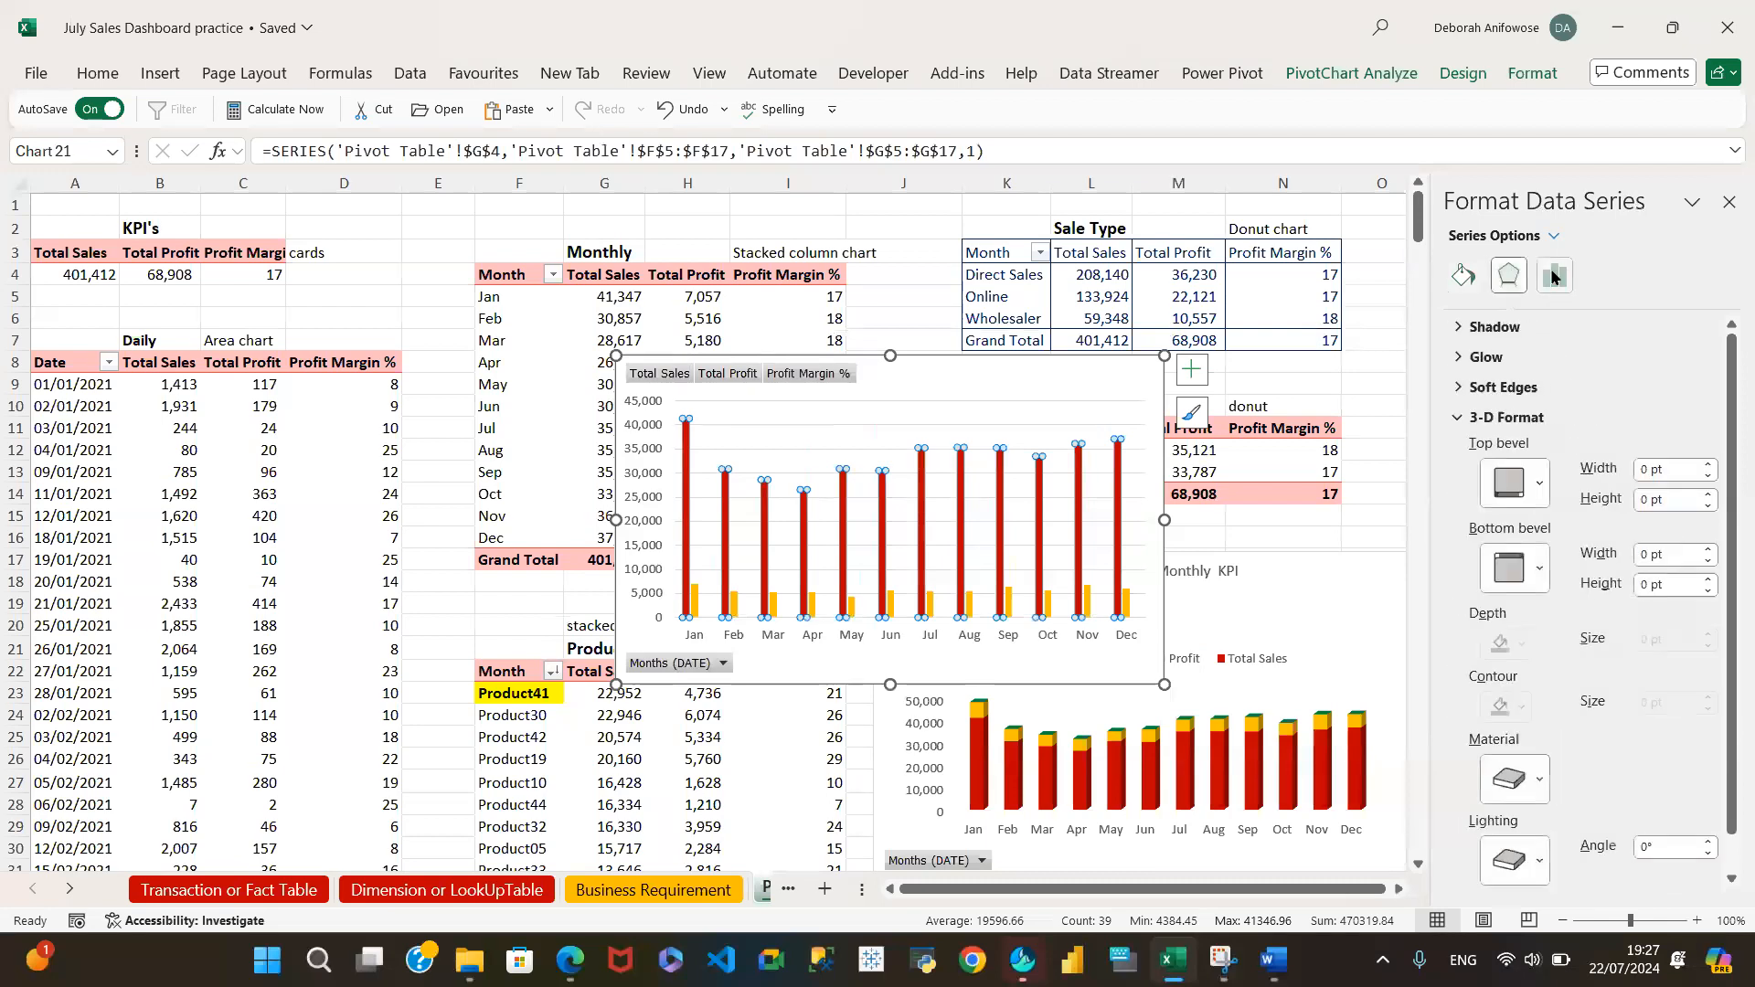
click(1554, 276)
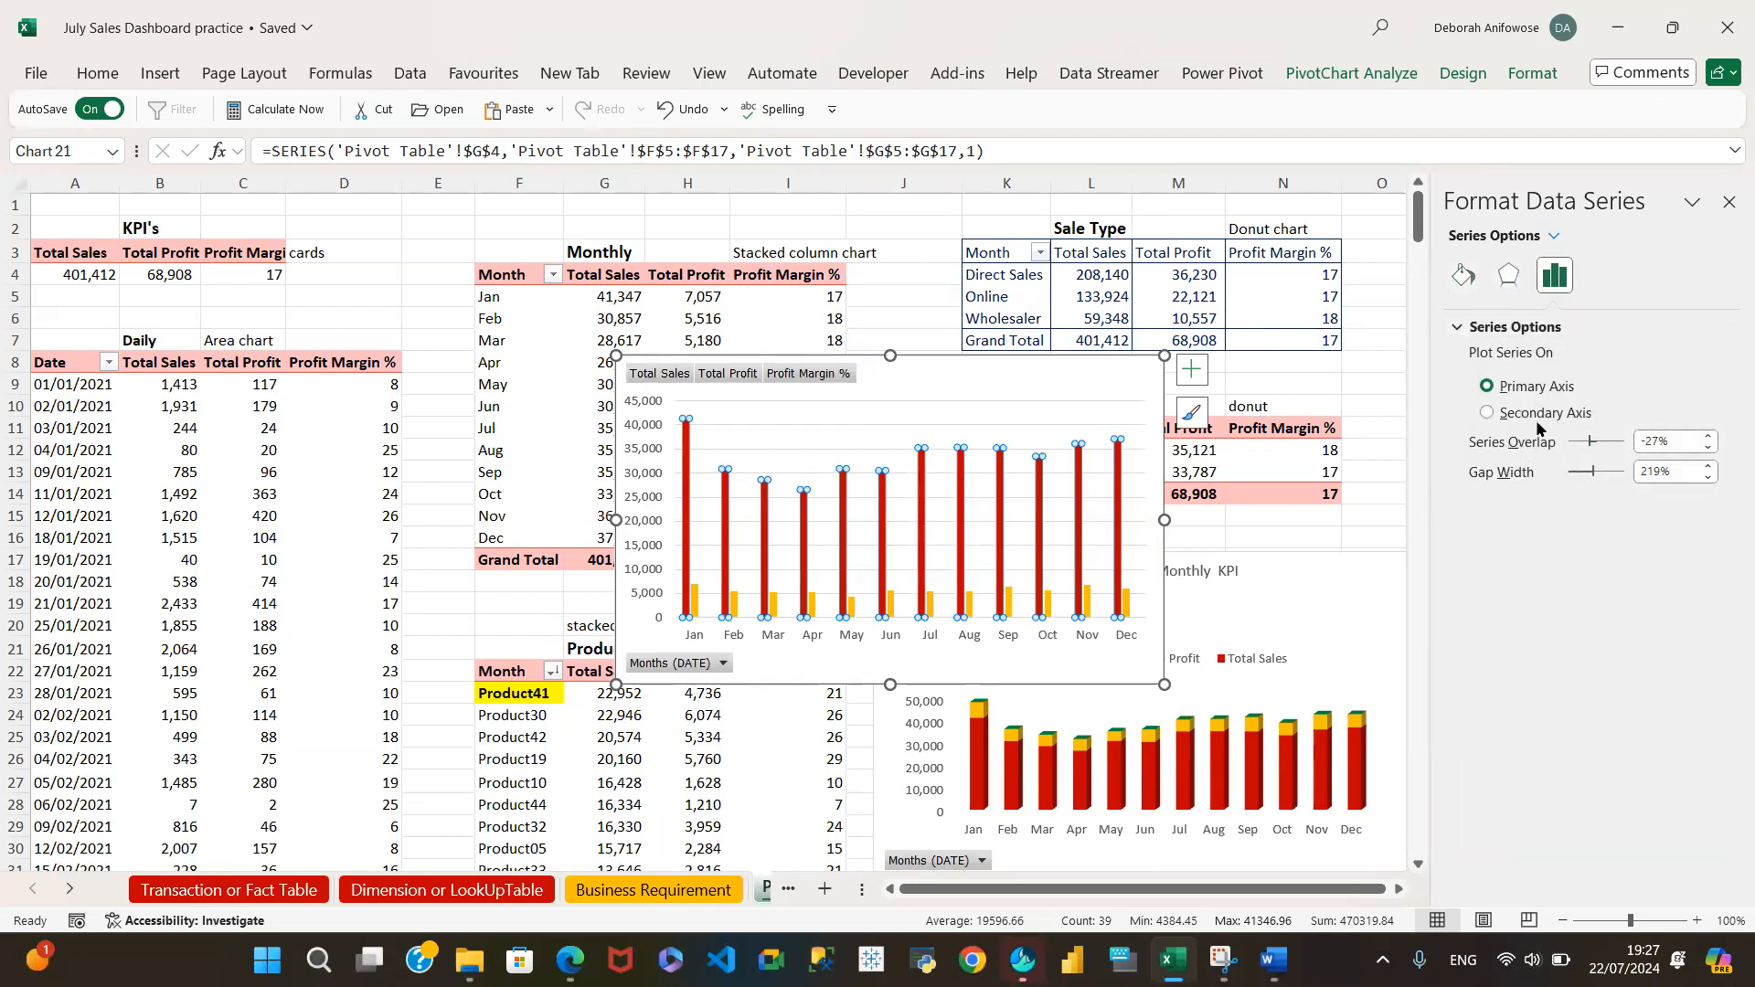
click(1681, 444)
drag(1682, 444, 1622, 437)
text(100)
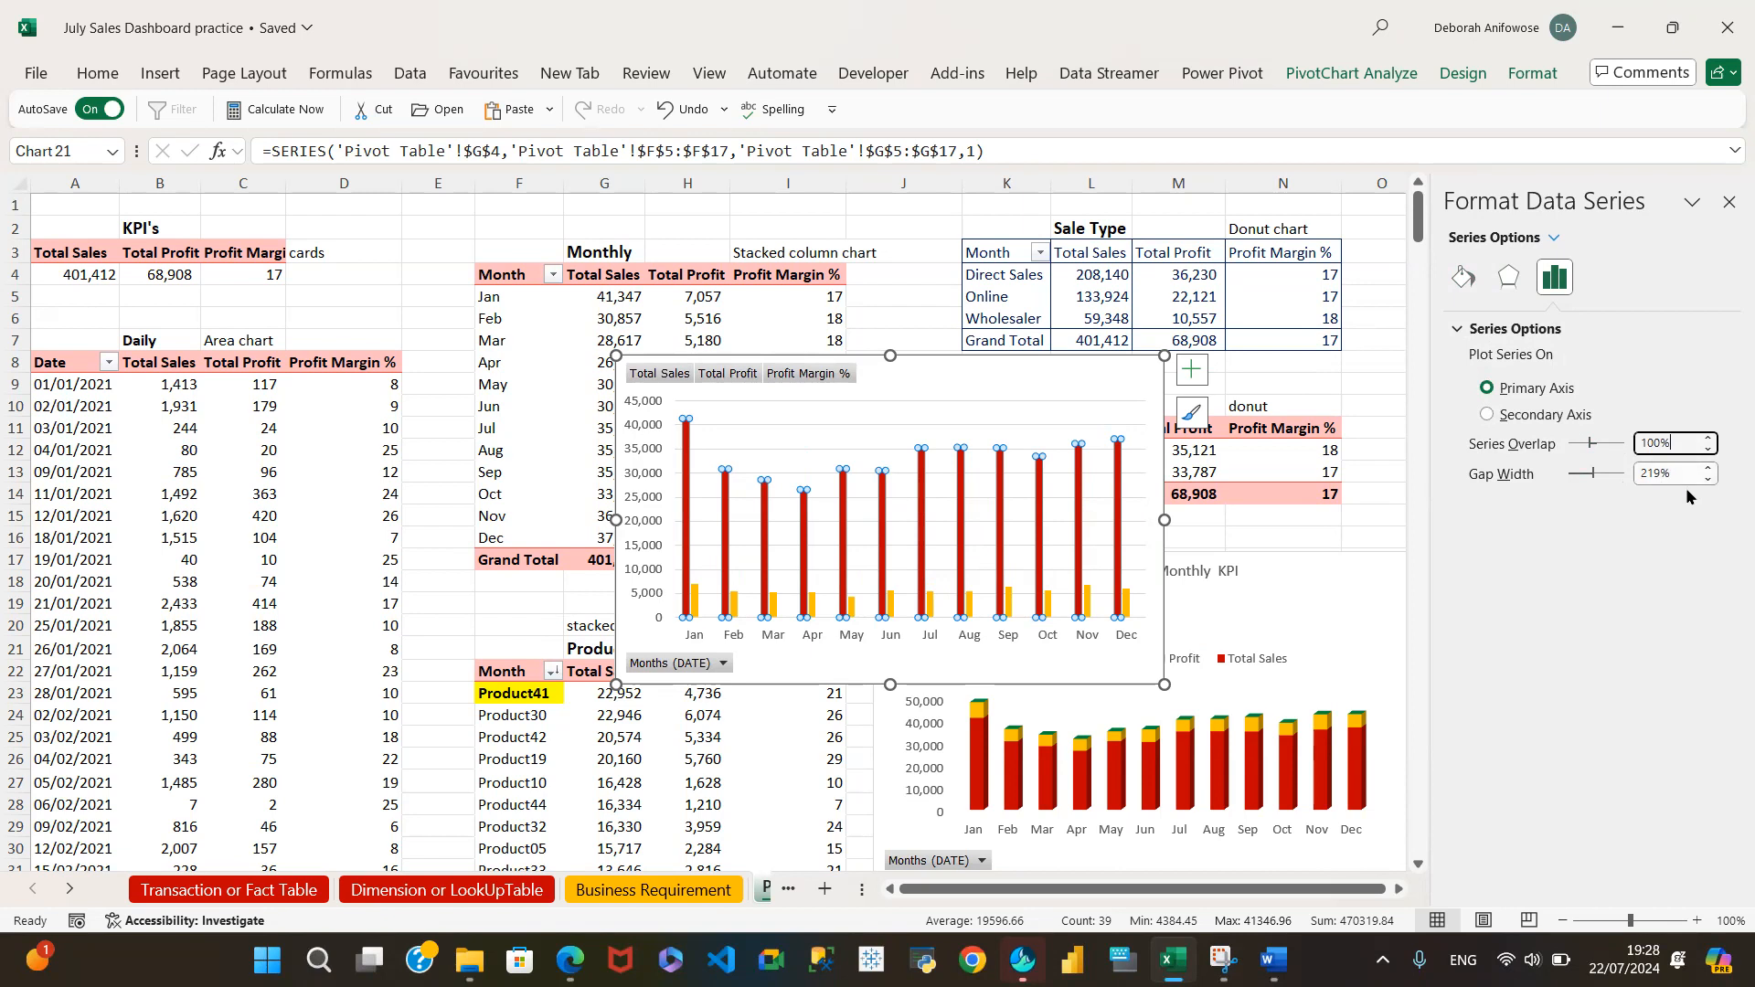
Set the gap width of the monthly chart's columns to 60%
click(1654, 474)
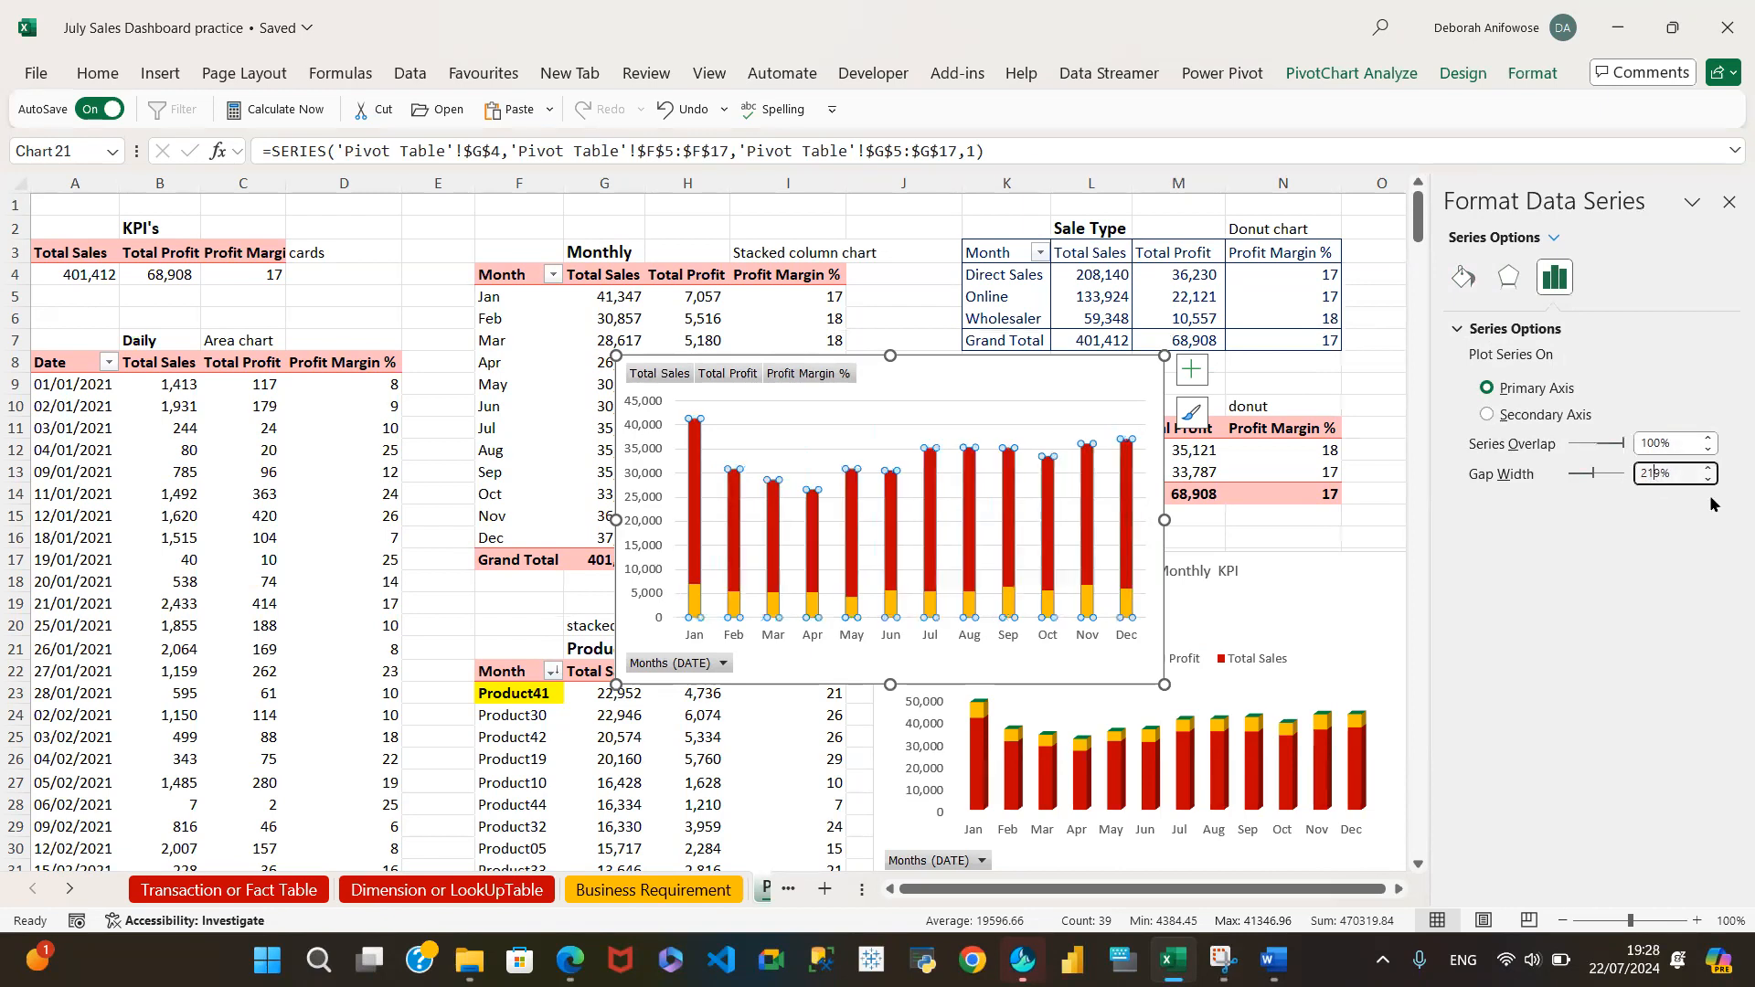
double_click(1661, 478)
drag(1662, 478, 1622, 479)
text(60)
click(1668, 443)
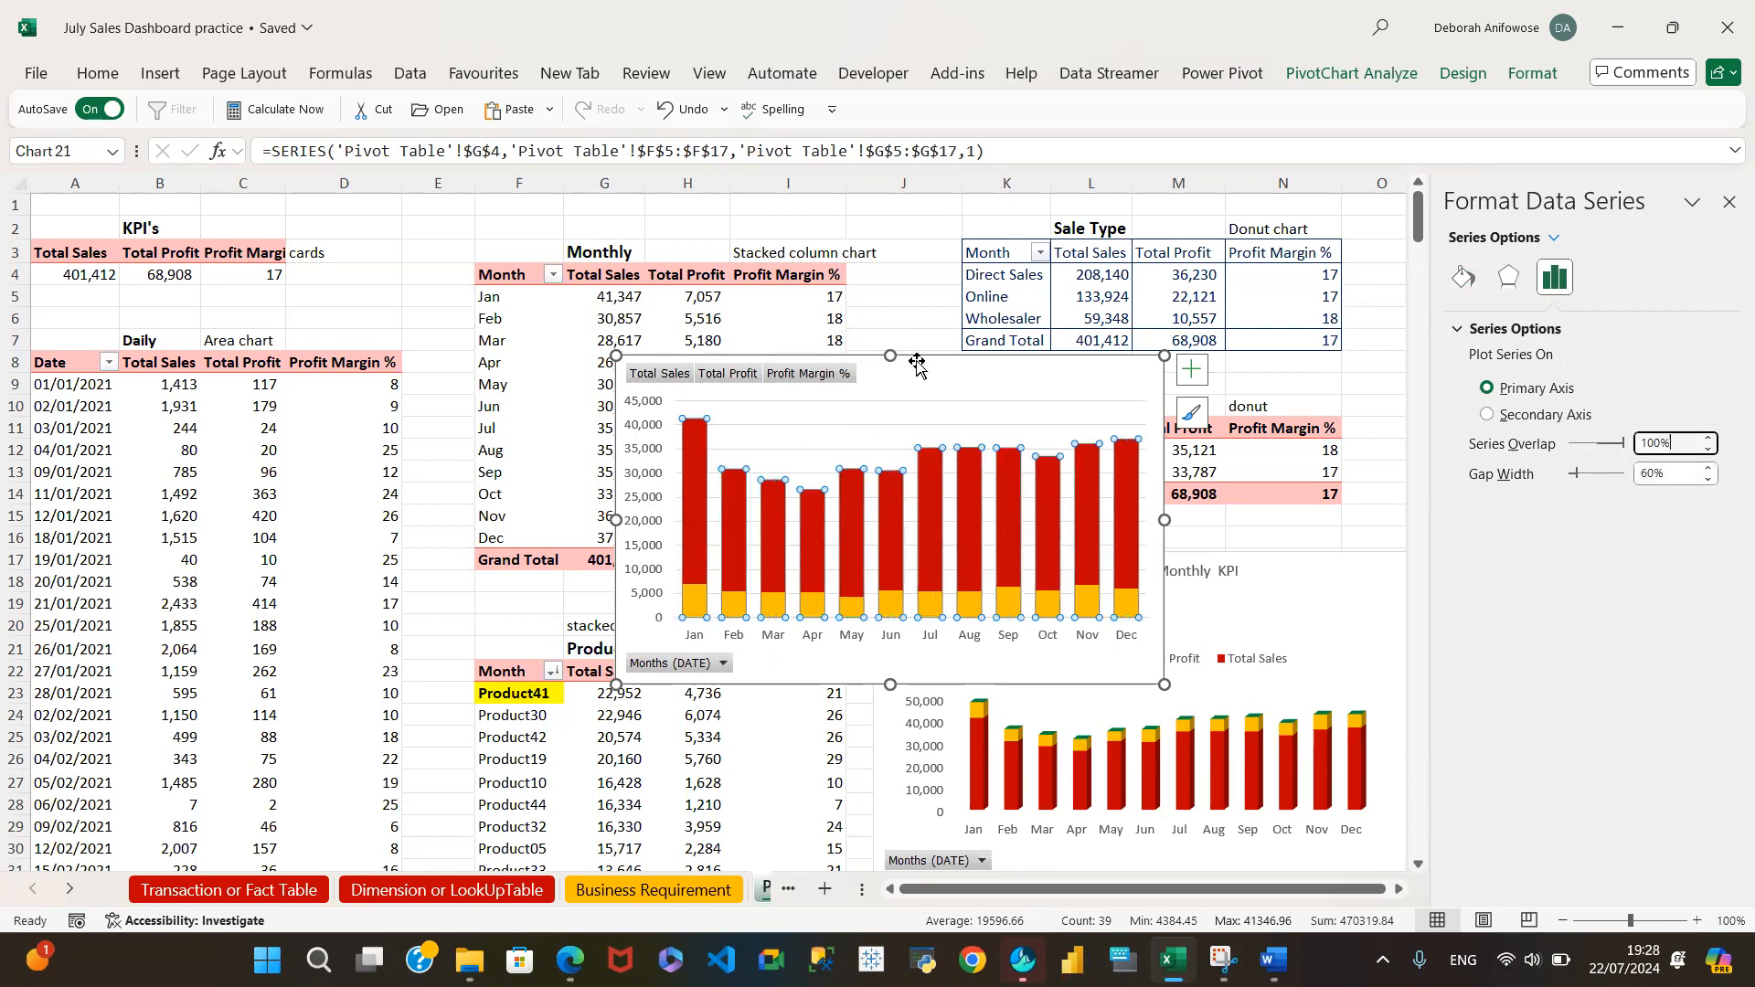
Widen the new monthly column chart slightly and place it over the lower rows of the Monthly table
drag(923, 365, 850, 274)
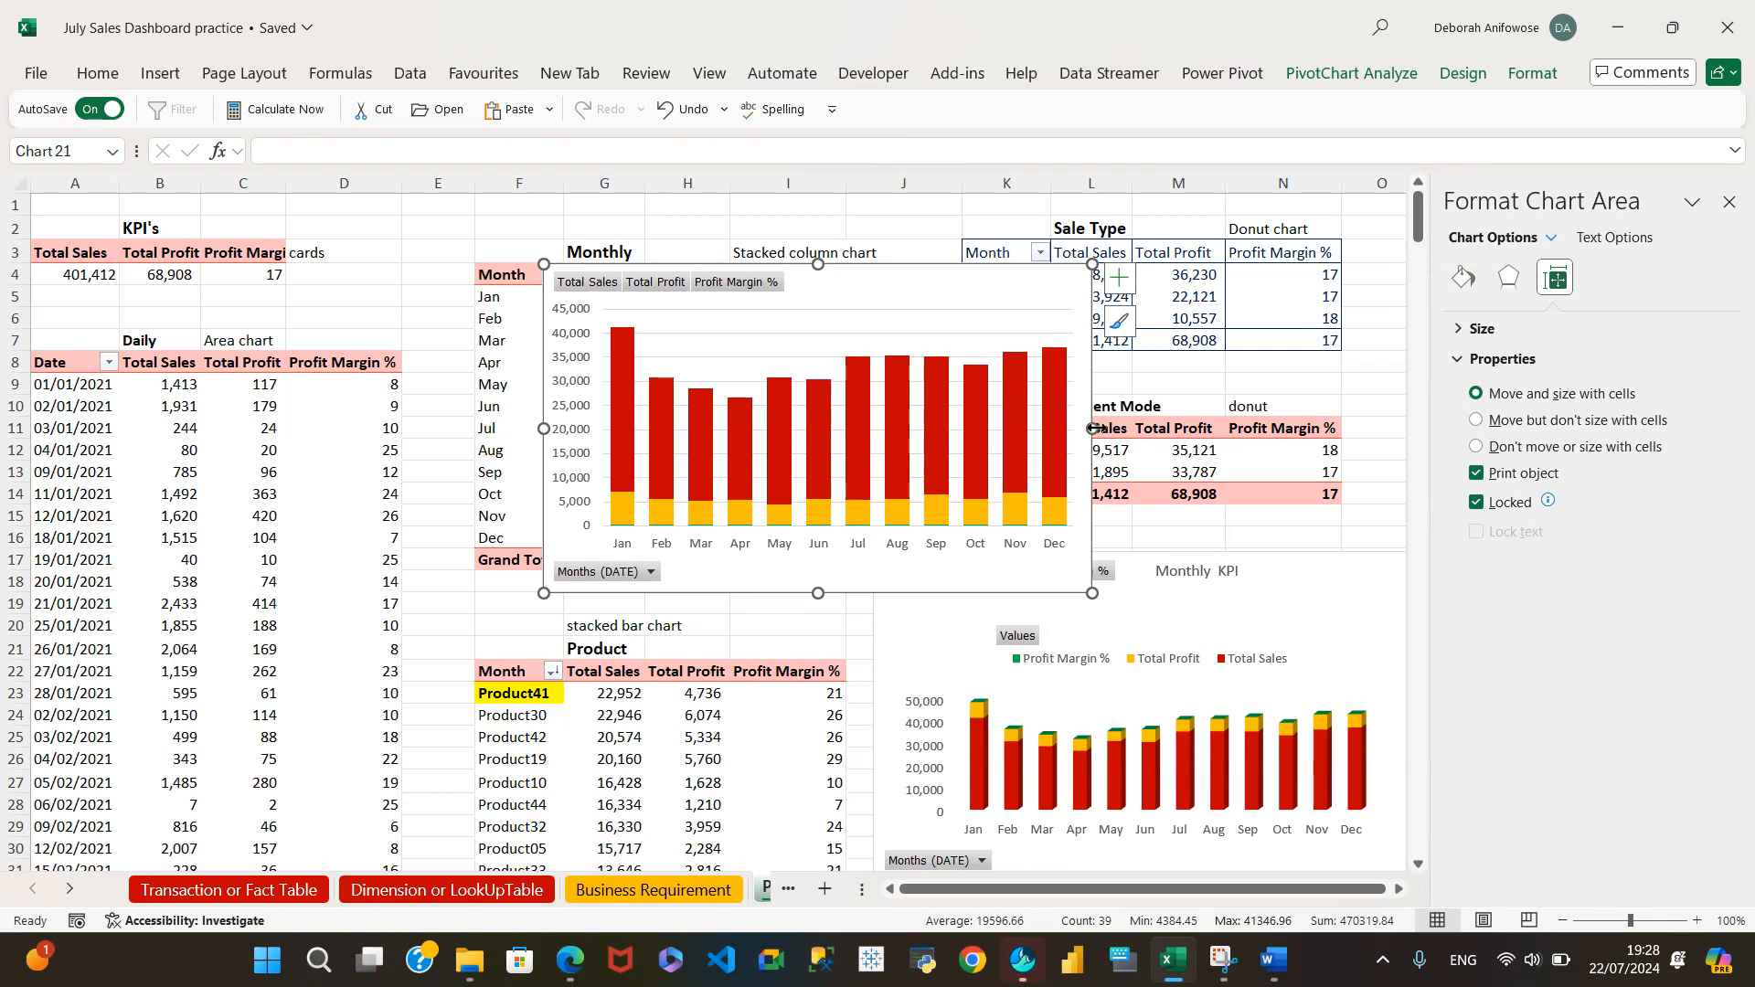
drag(1114, 427, 1155, 428)
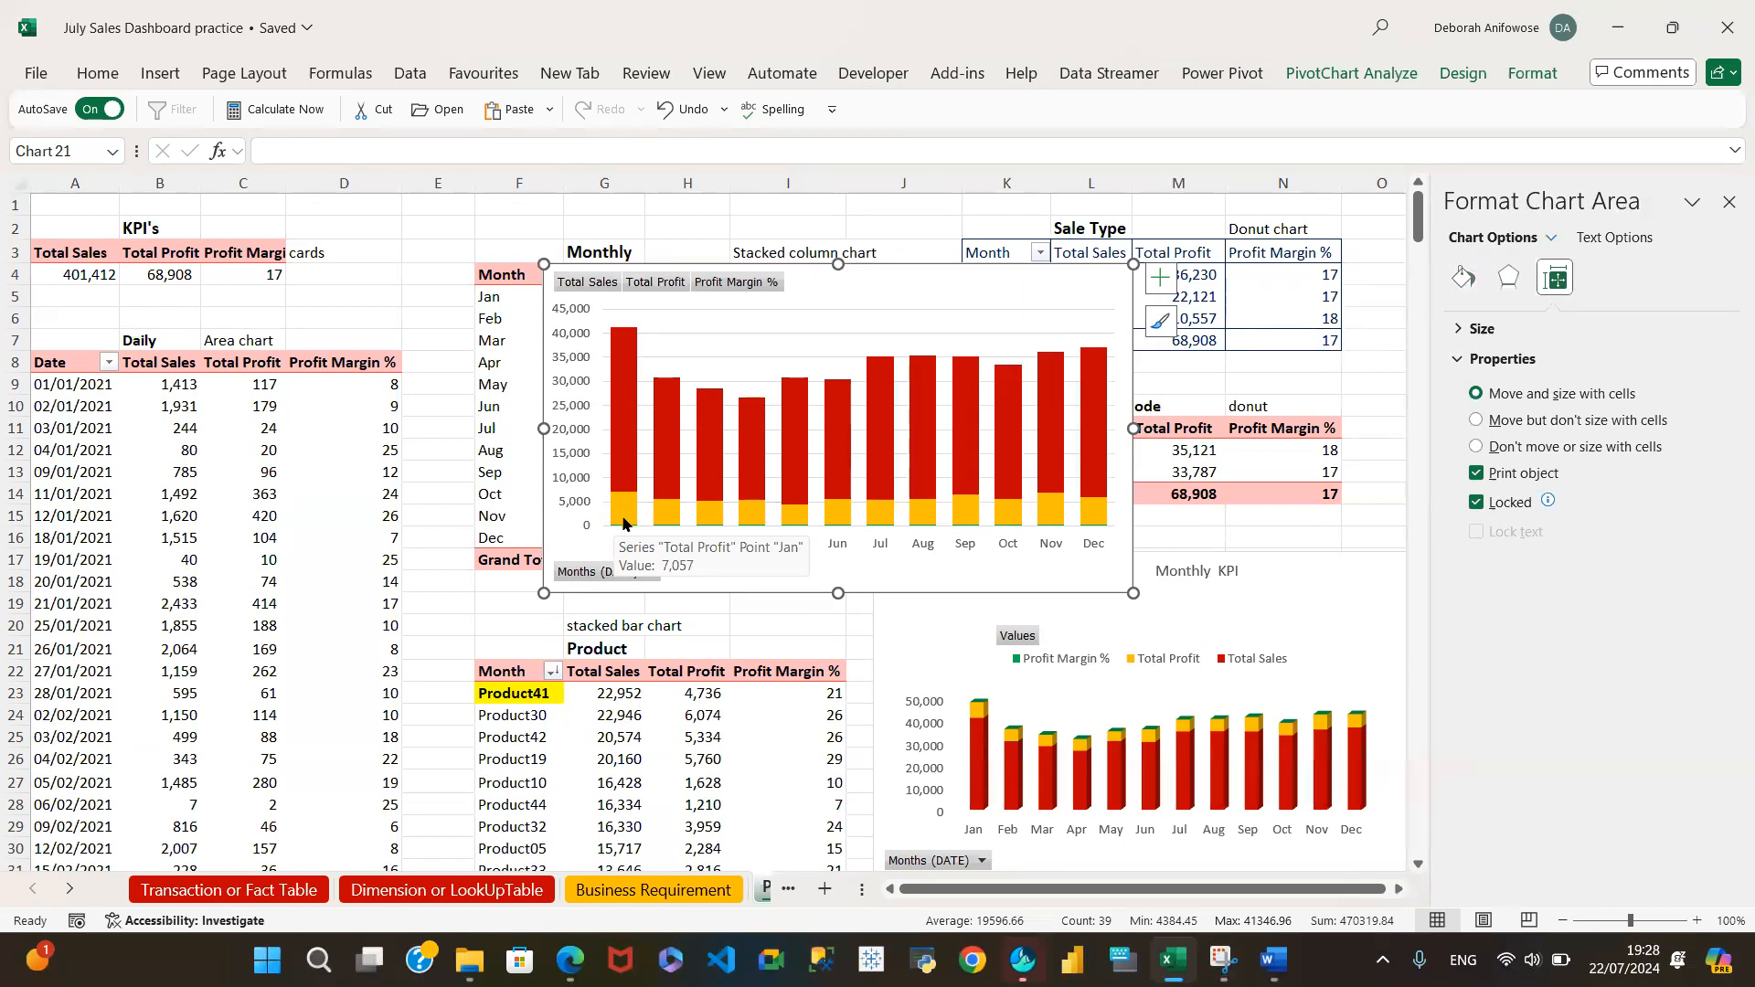
drag(872, 286, 792, 428)
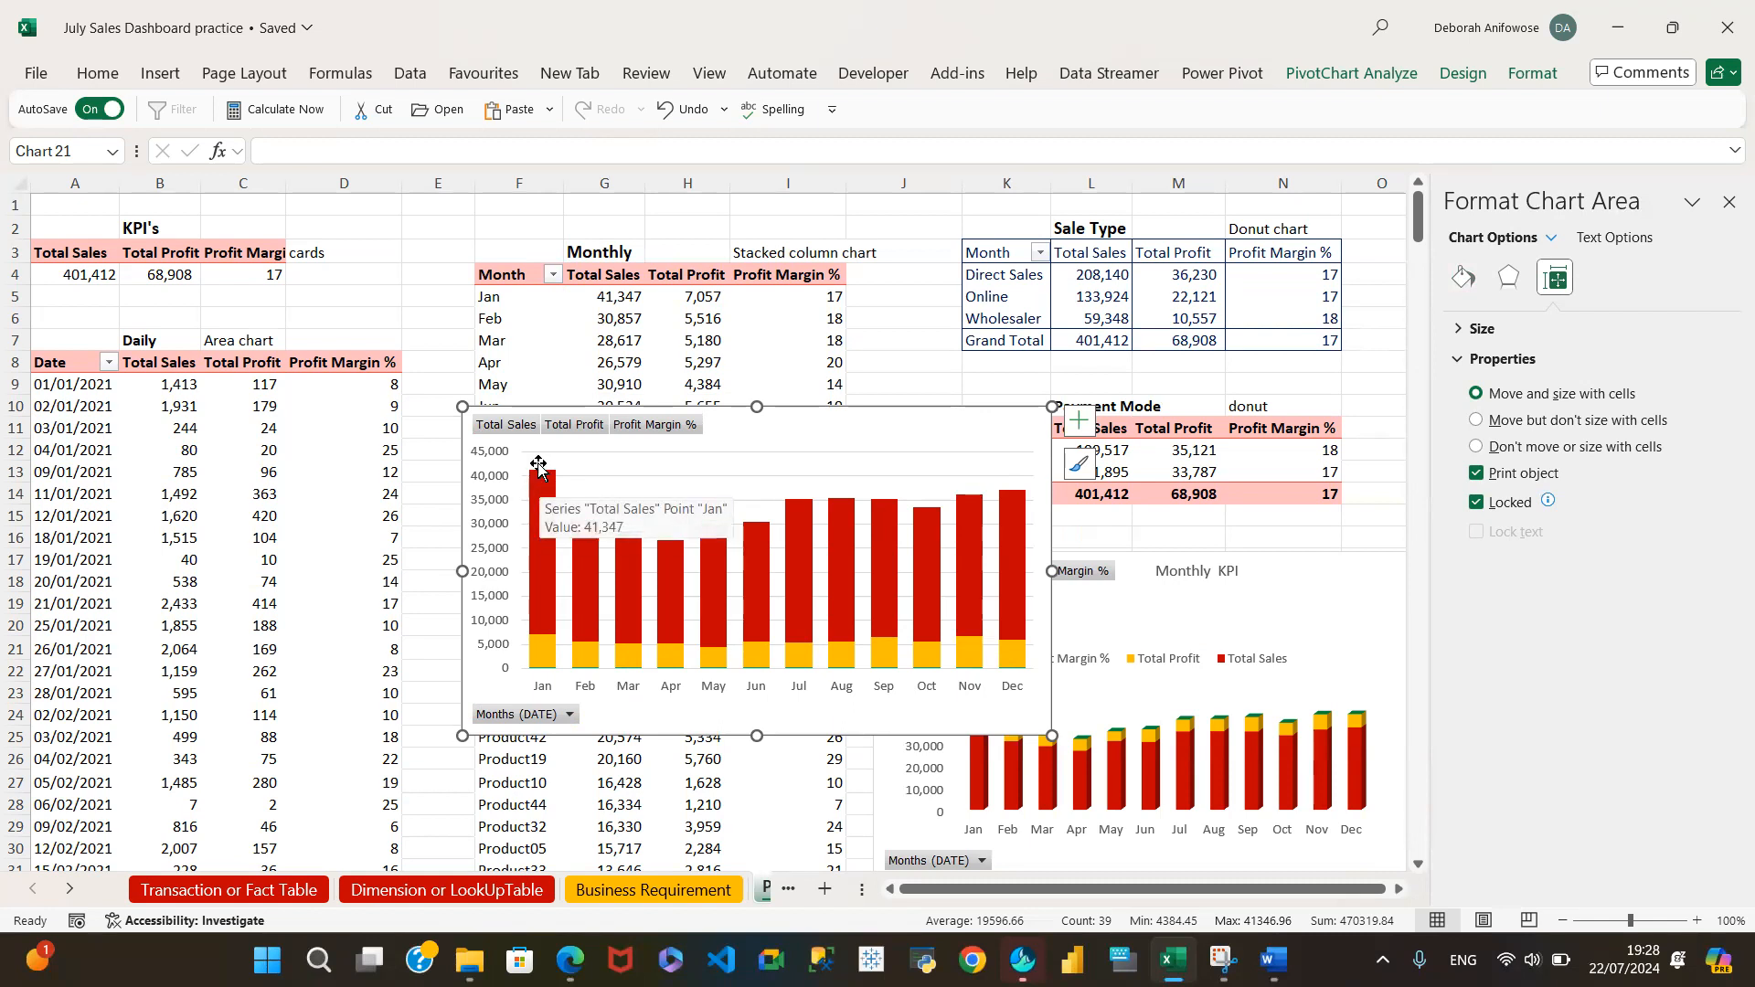
mouse_move(580, 534)
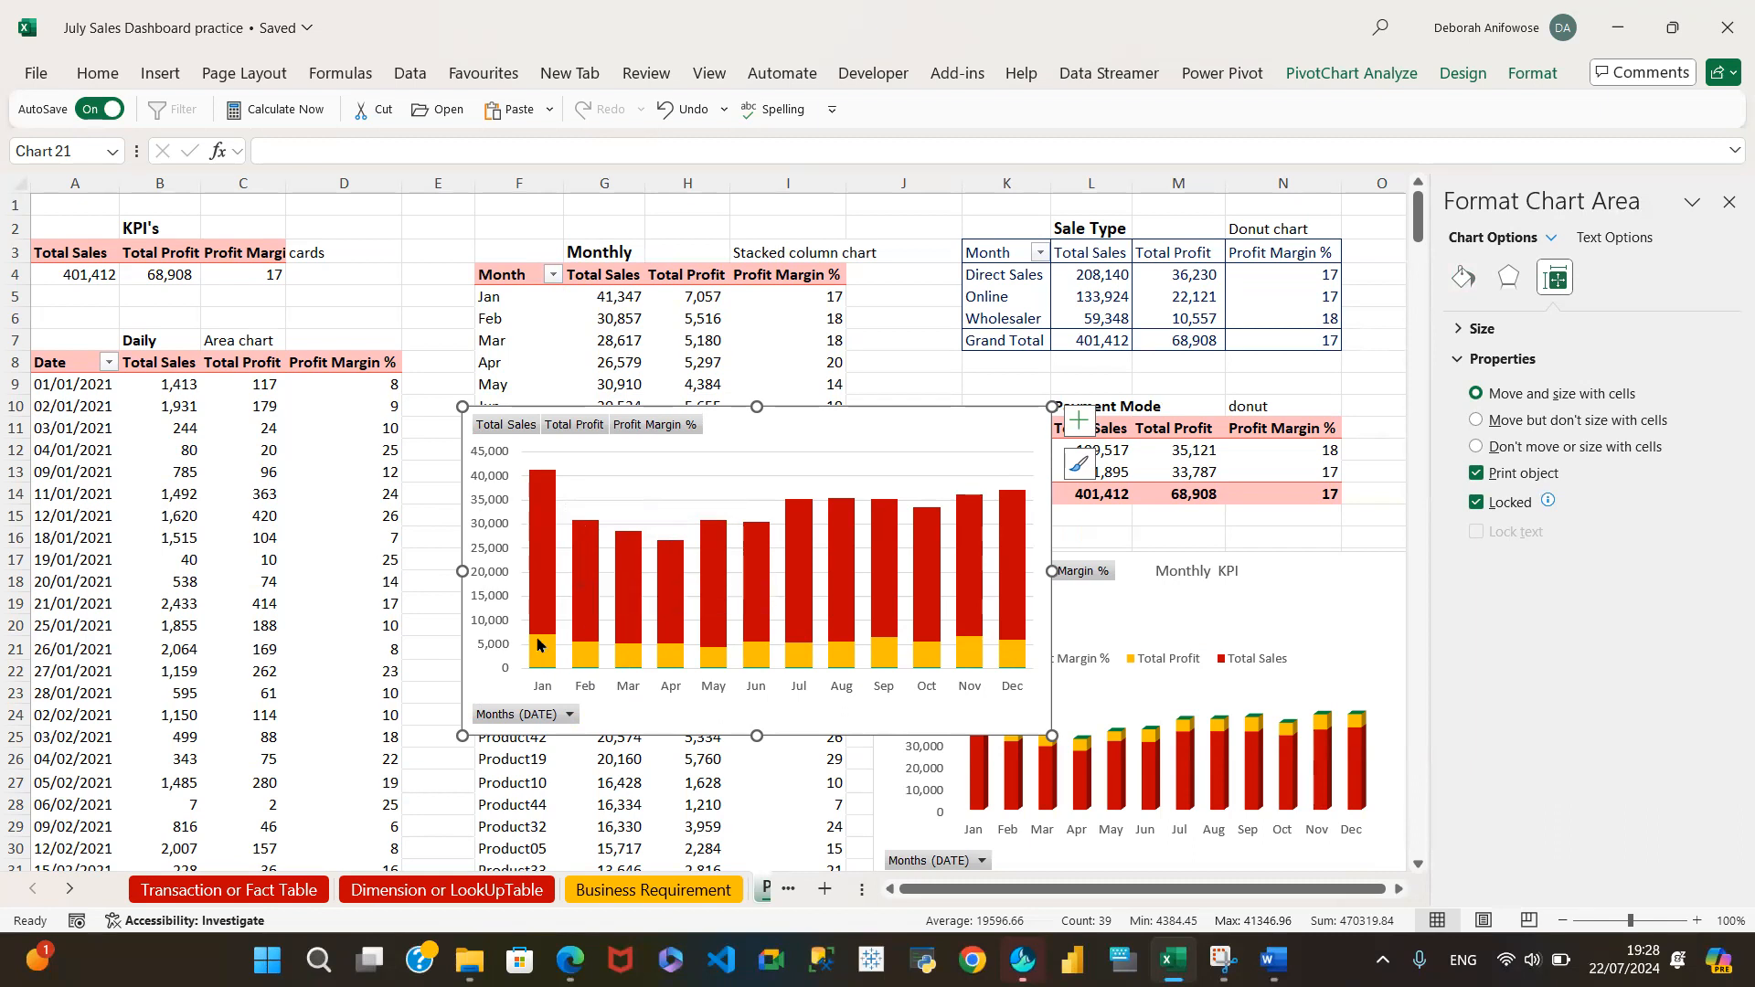
mouse_move(540, 646)
Move the "Monthly KPI" chart below the Category table and the new column chart up over the Monthly table
drag(1245, 571, 1216, 212)
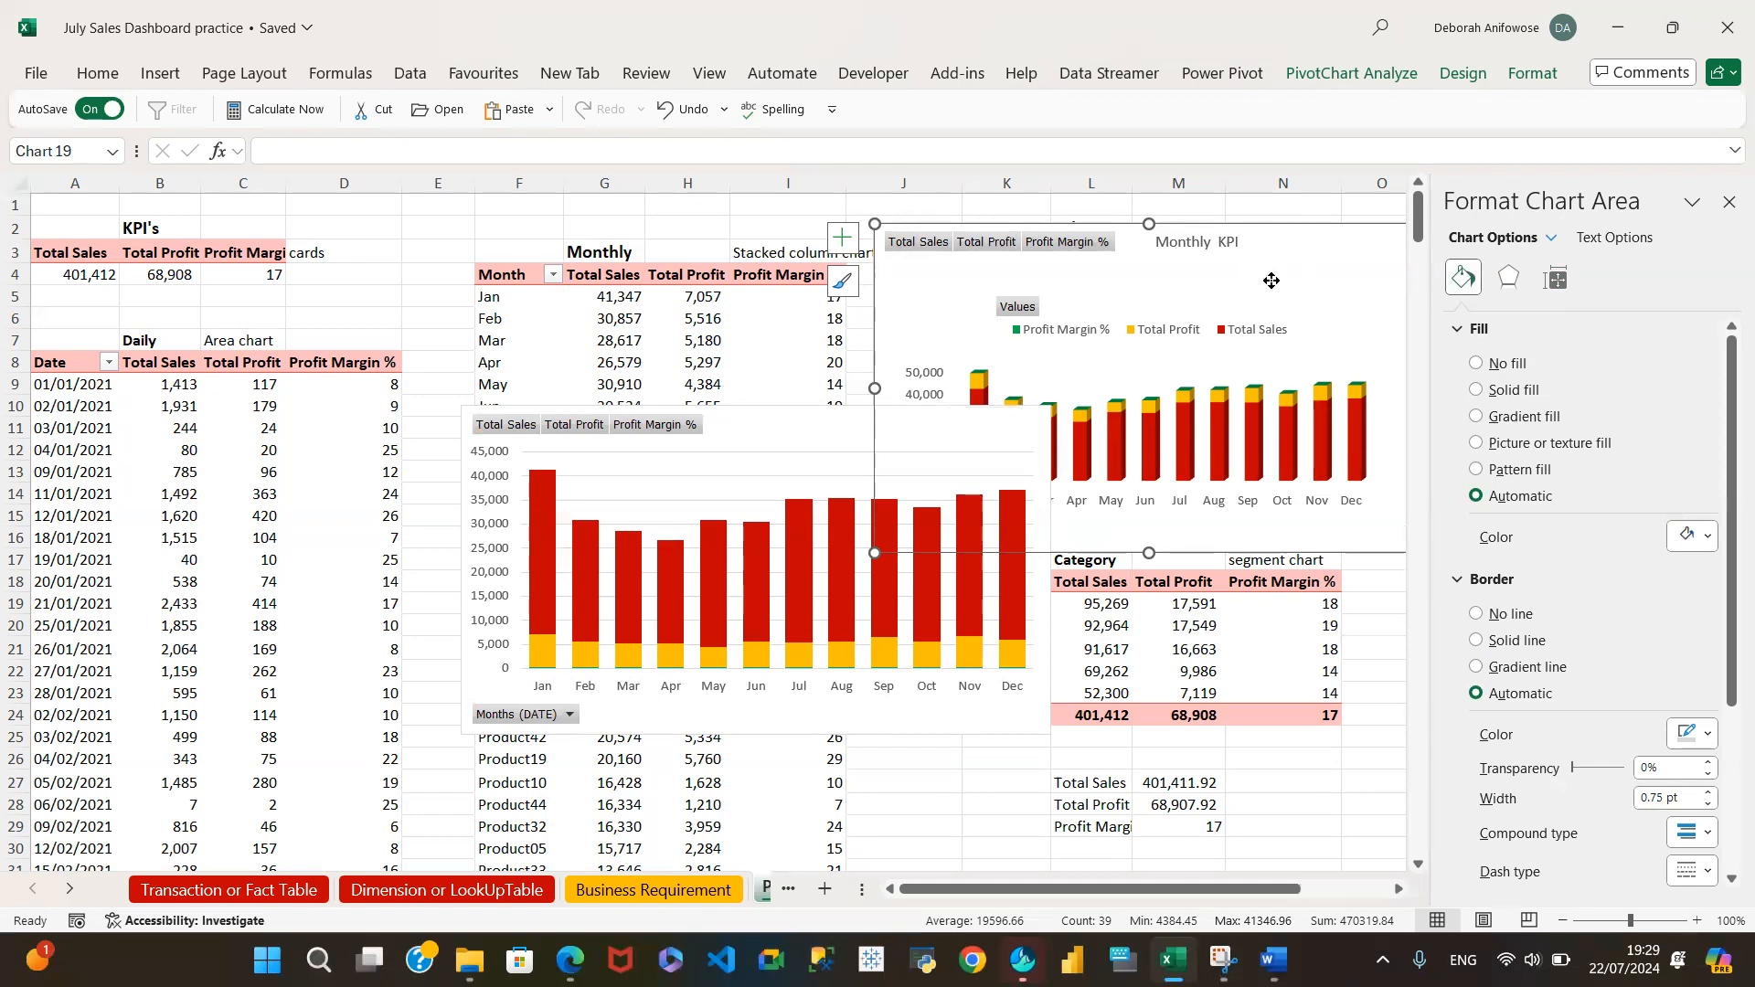
drag(1271, 280, 1271, 797)
click(857, 431)
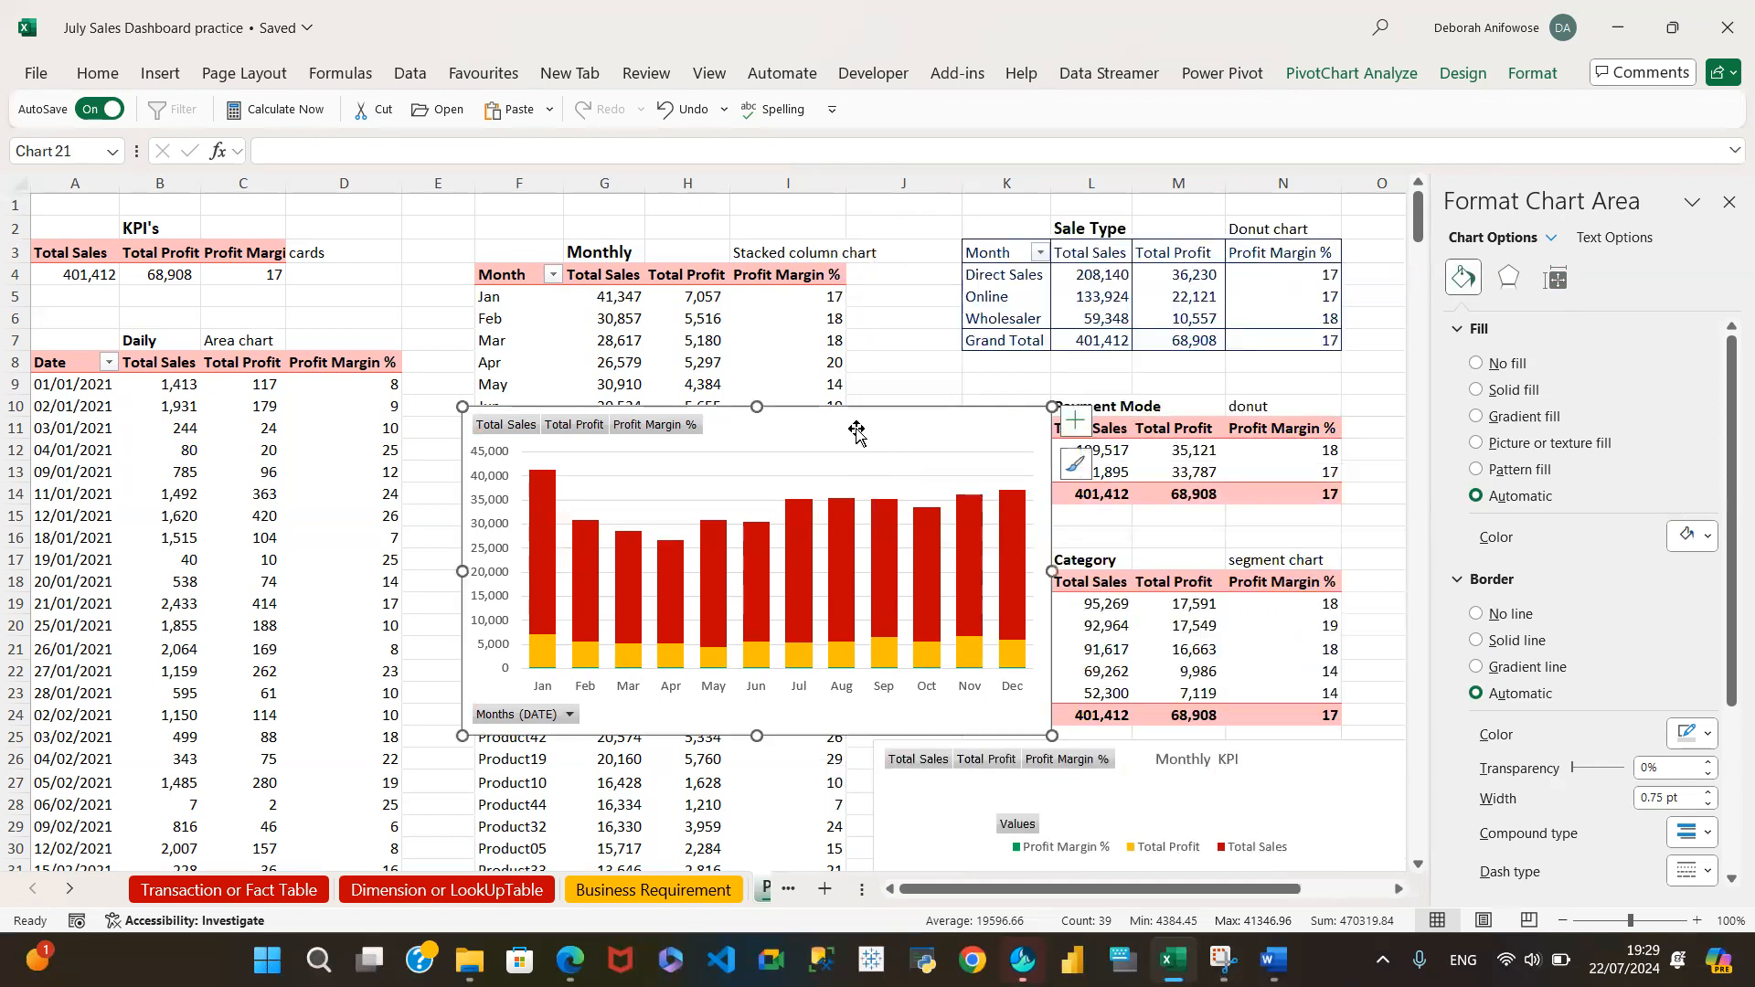
drag(875, 425, 890, 304)
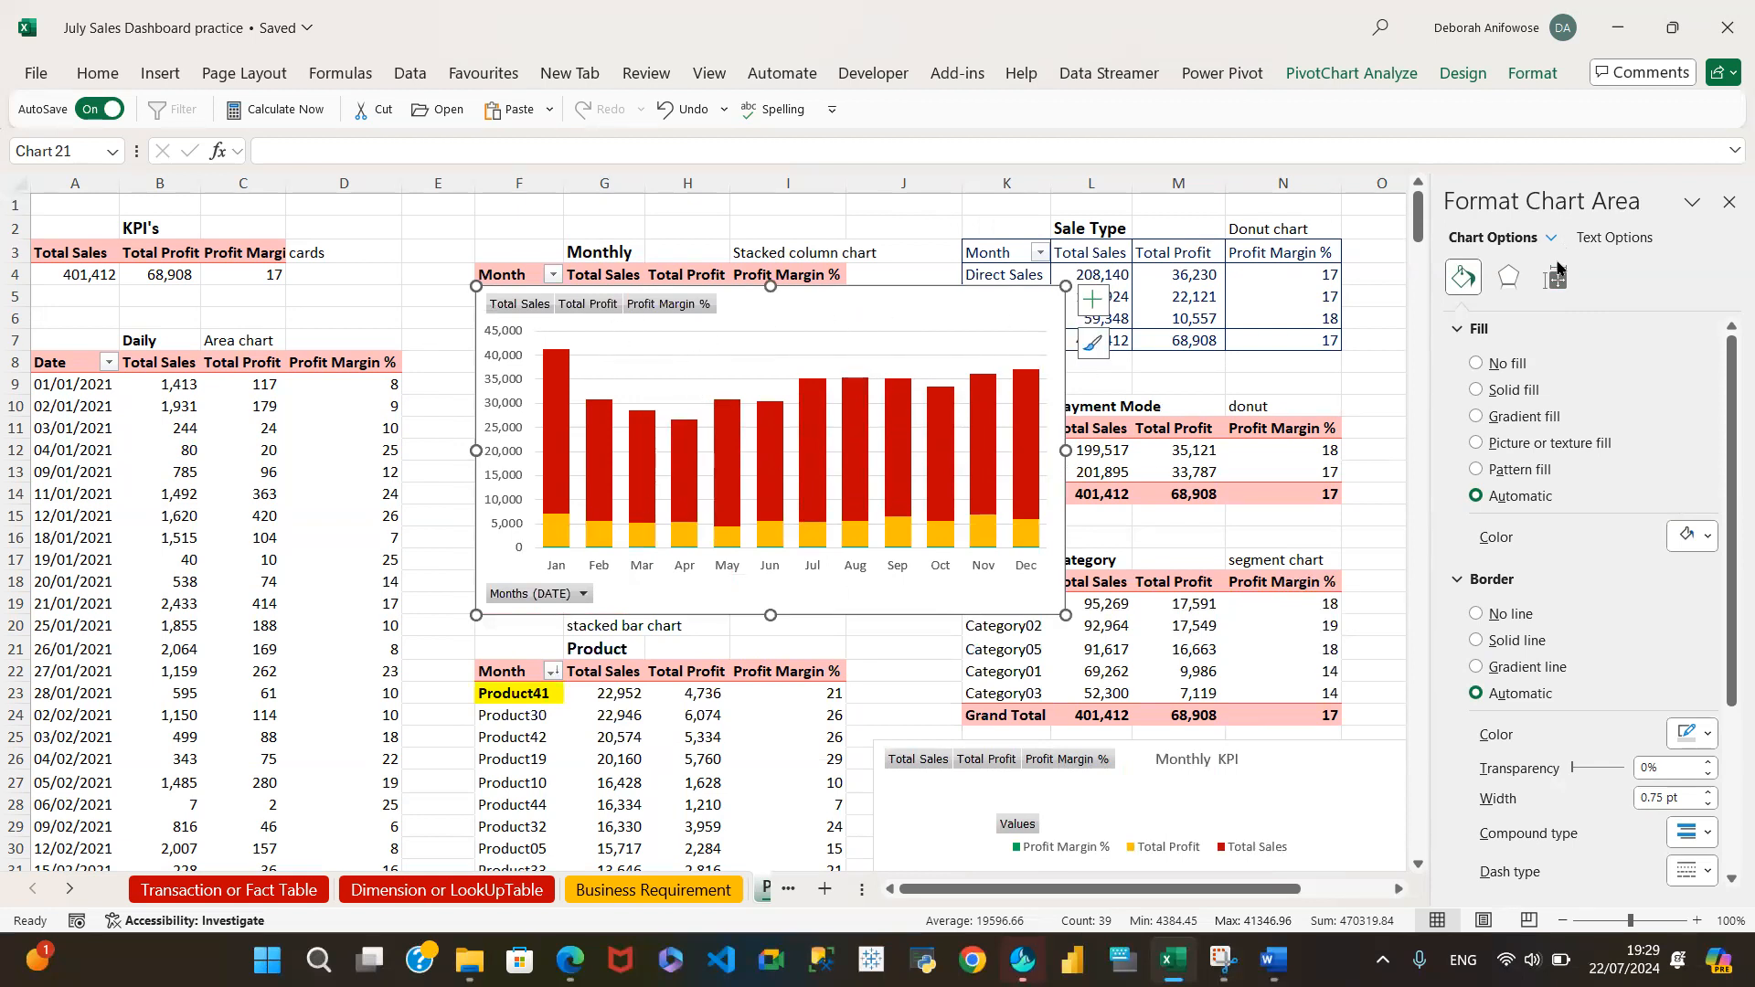
click(1556, 275)
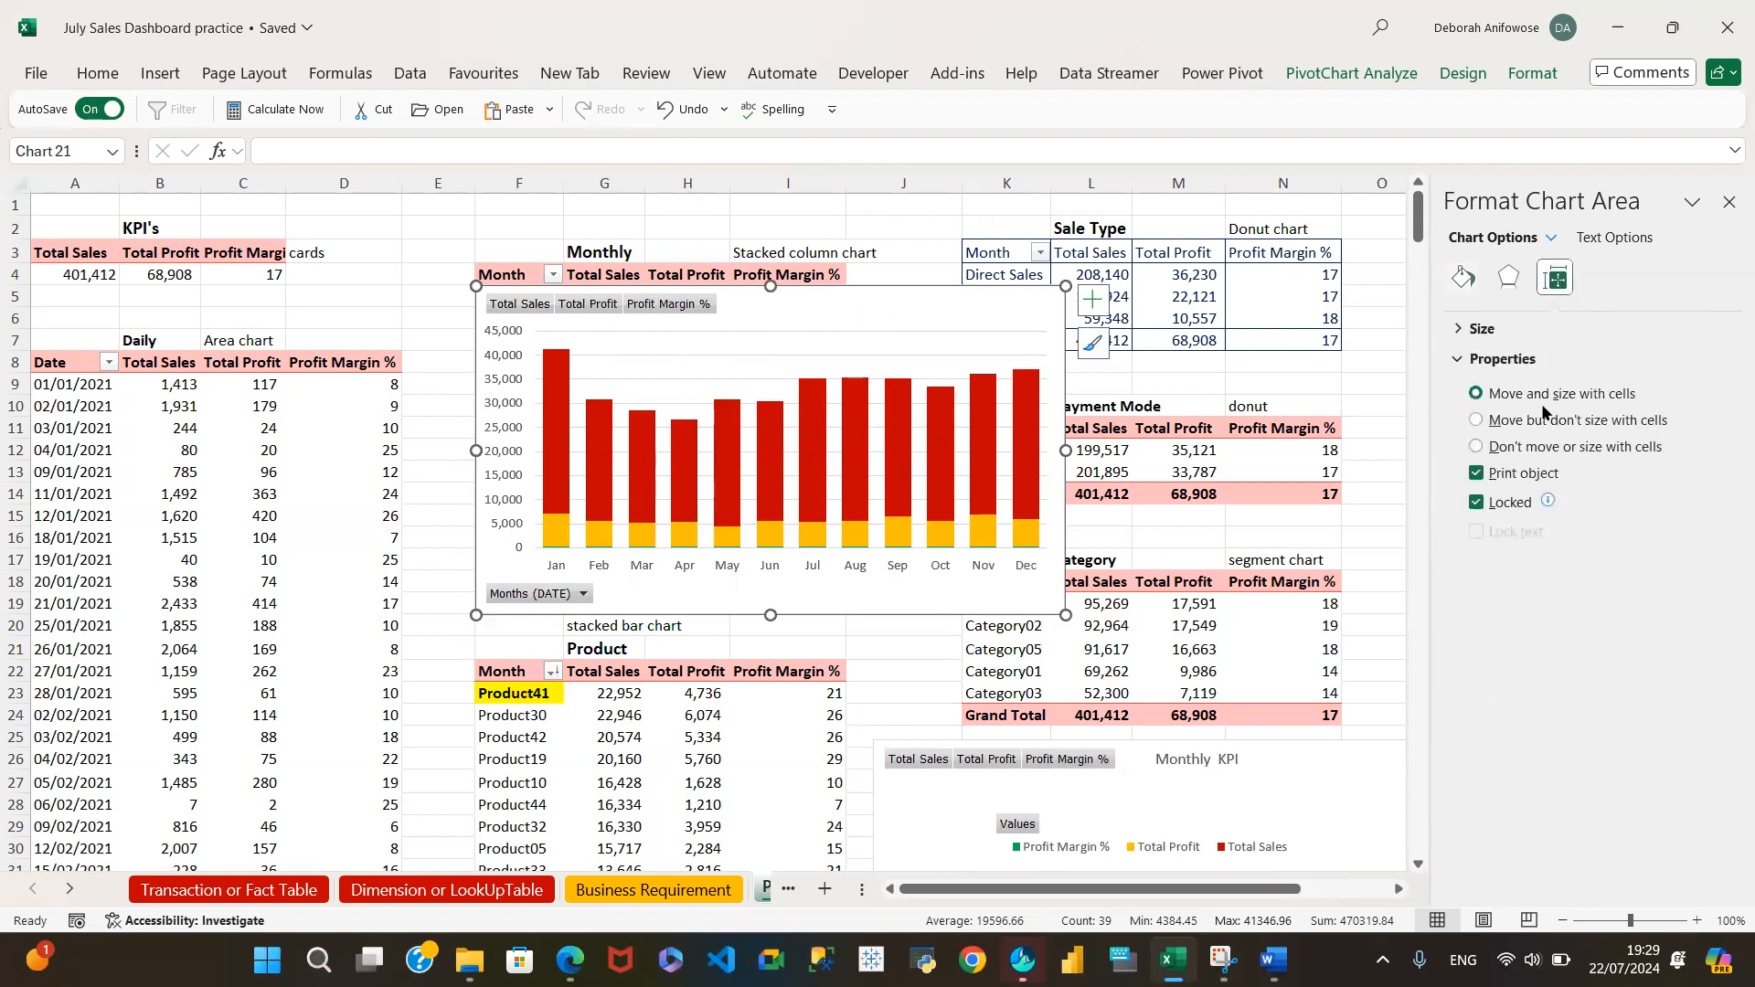
click(1508, 276)
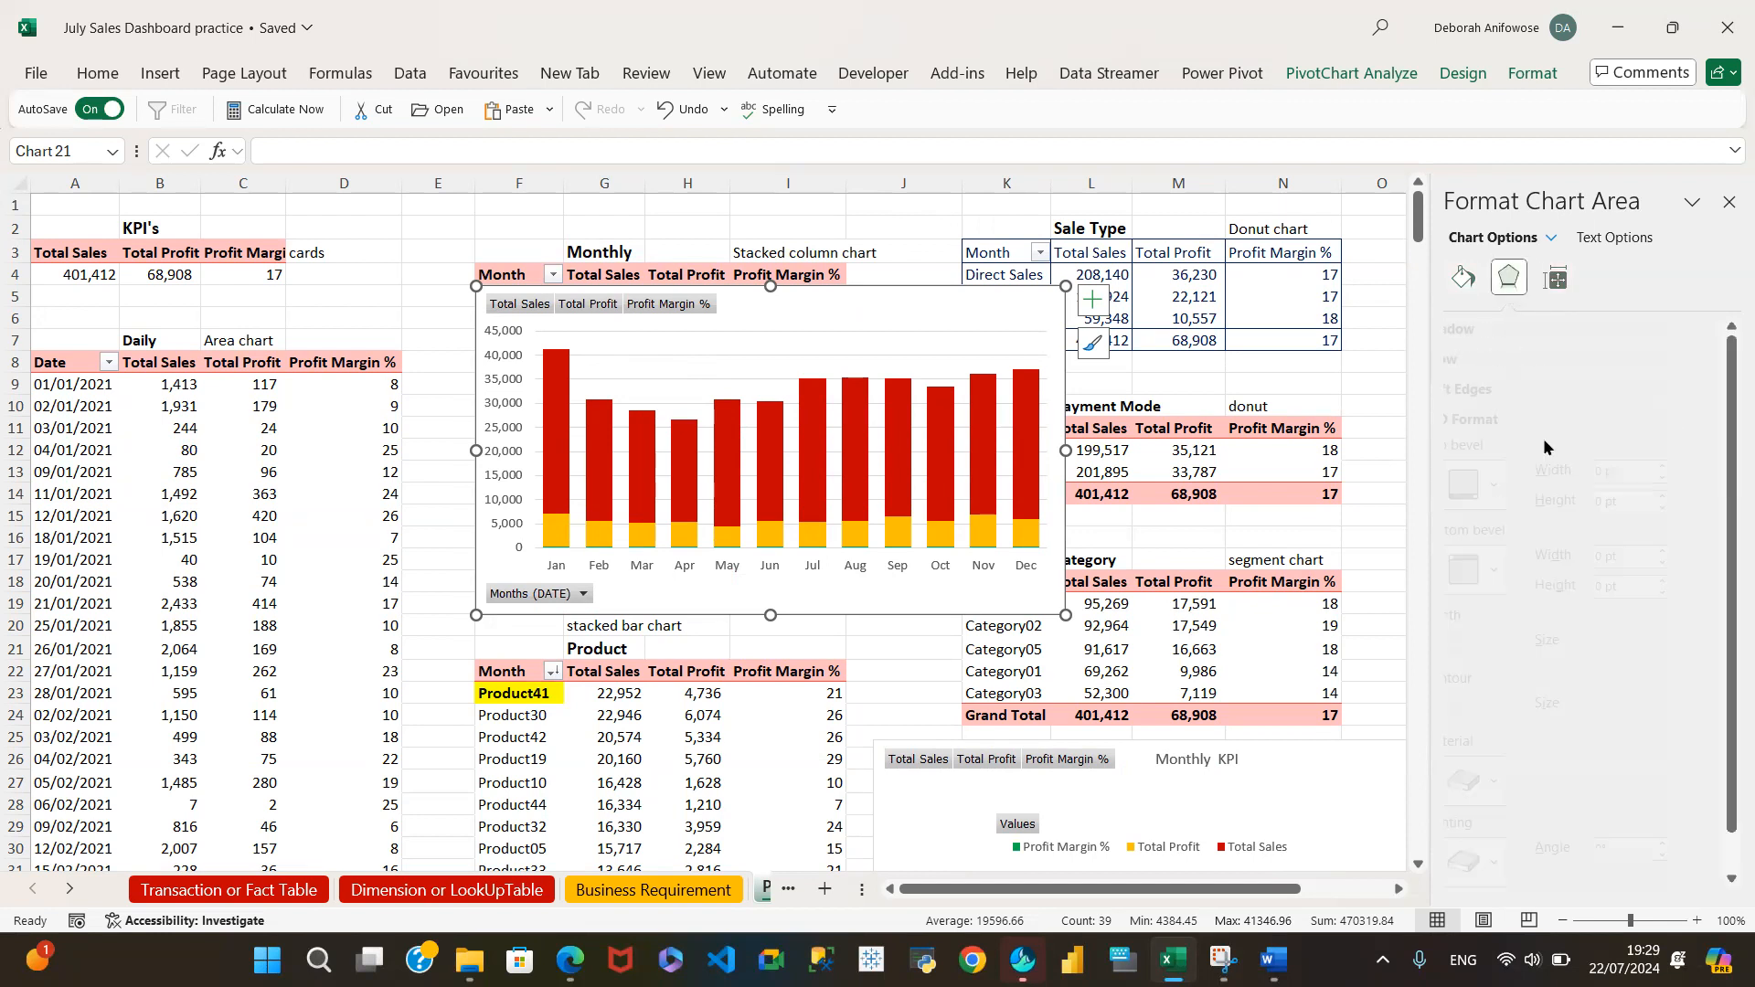
click(1559, 279)
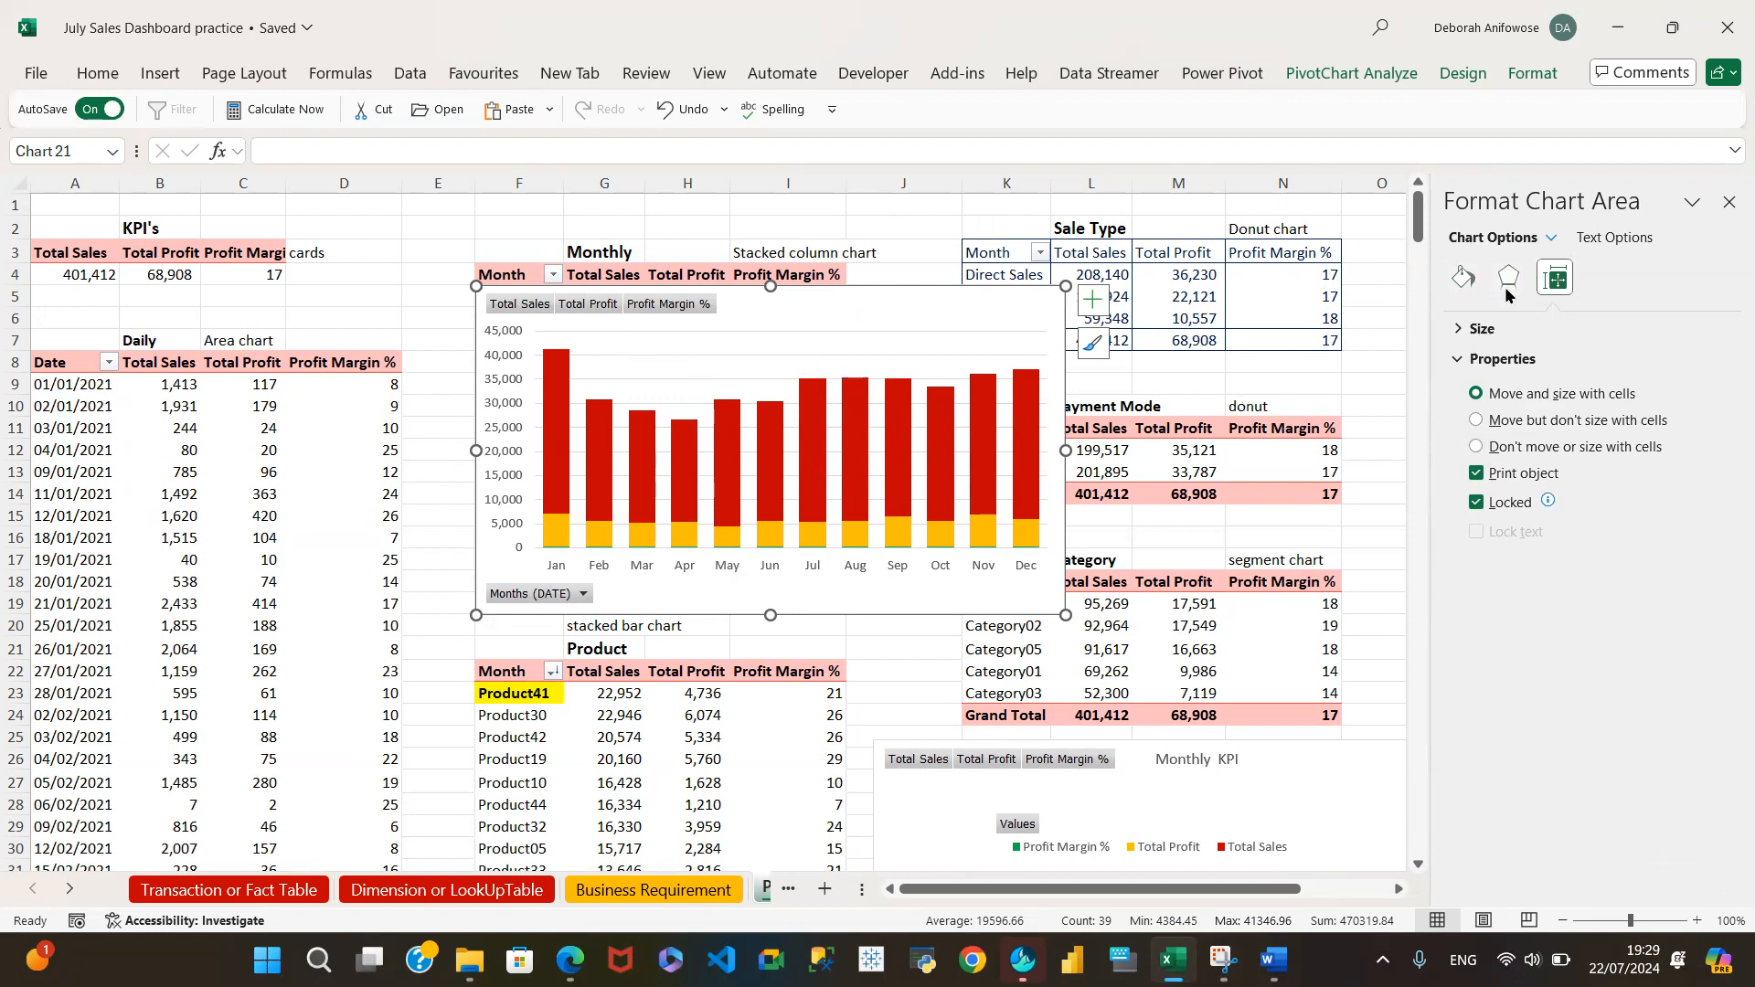
Add value data labels to the Total Sales columns of the monthly chart through the additional label options
click(552, 355)
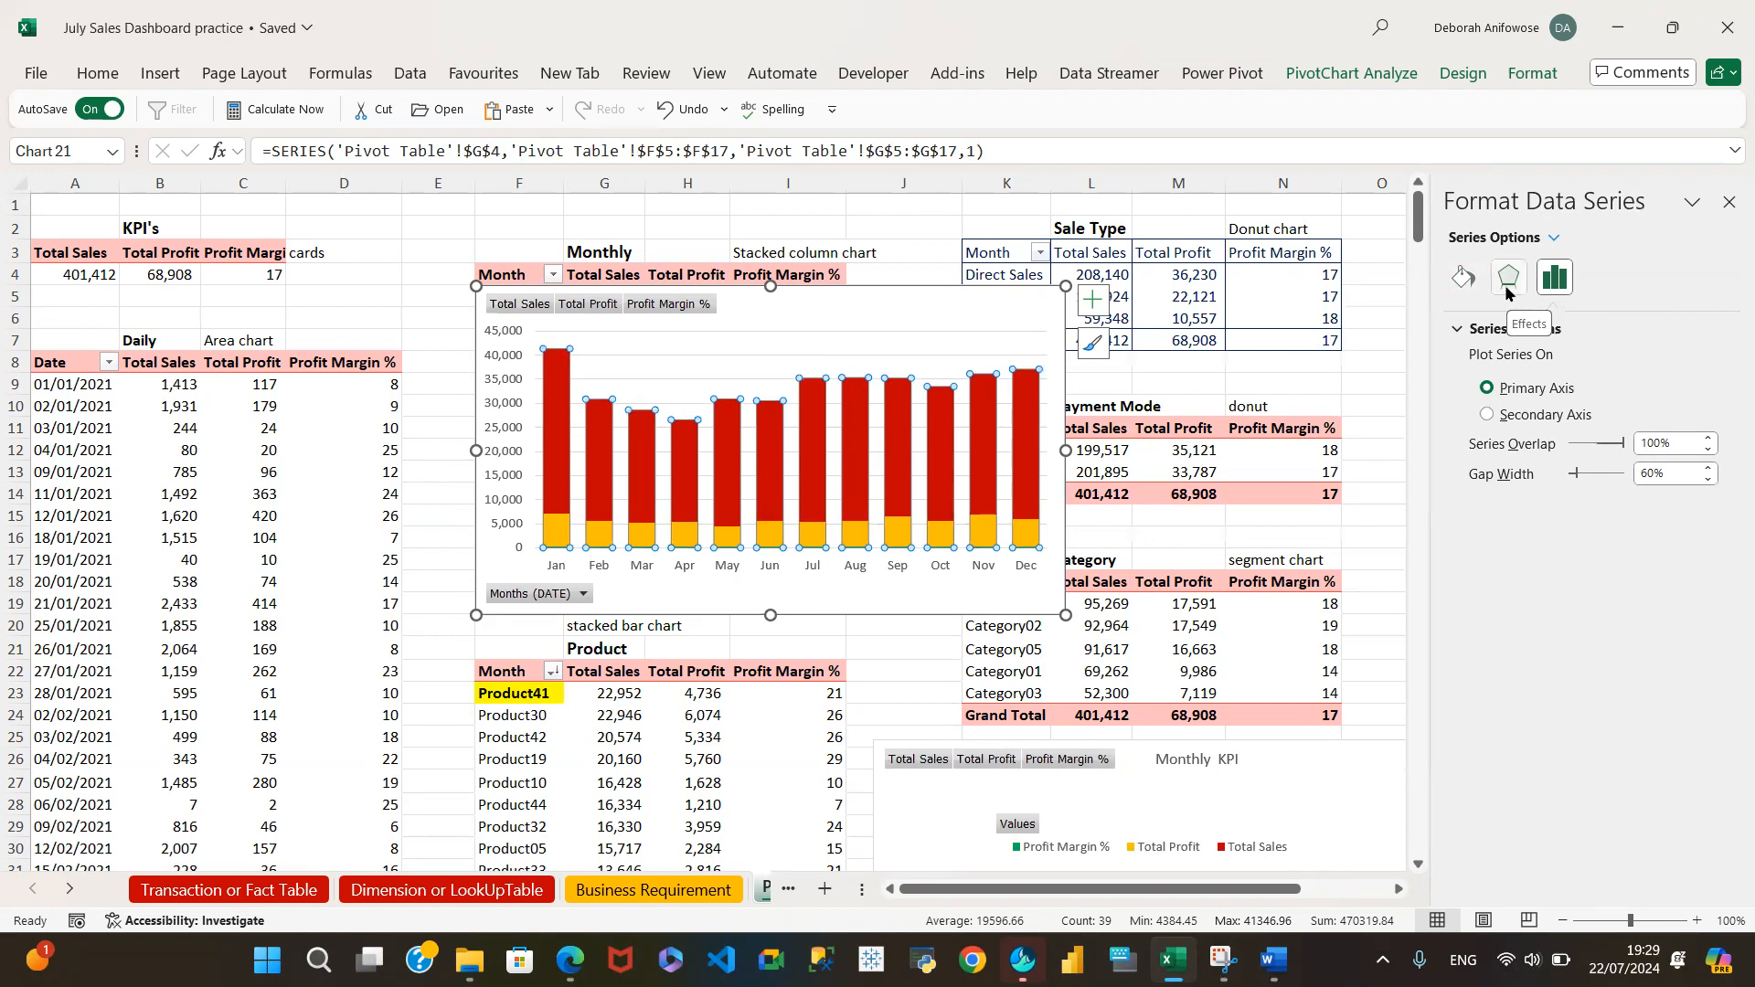
mouse_move(552, 383)
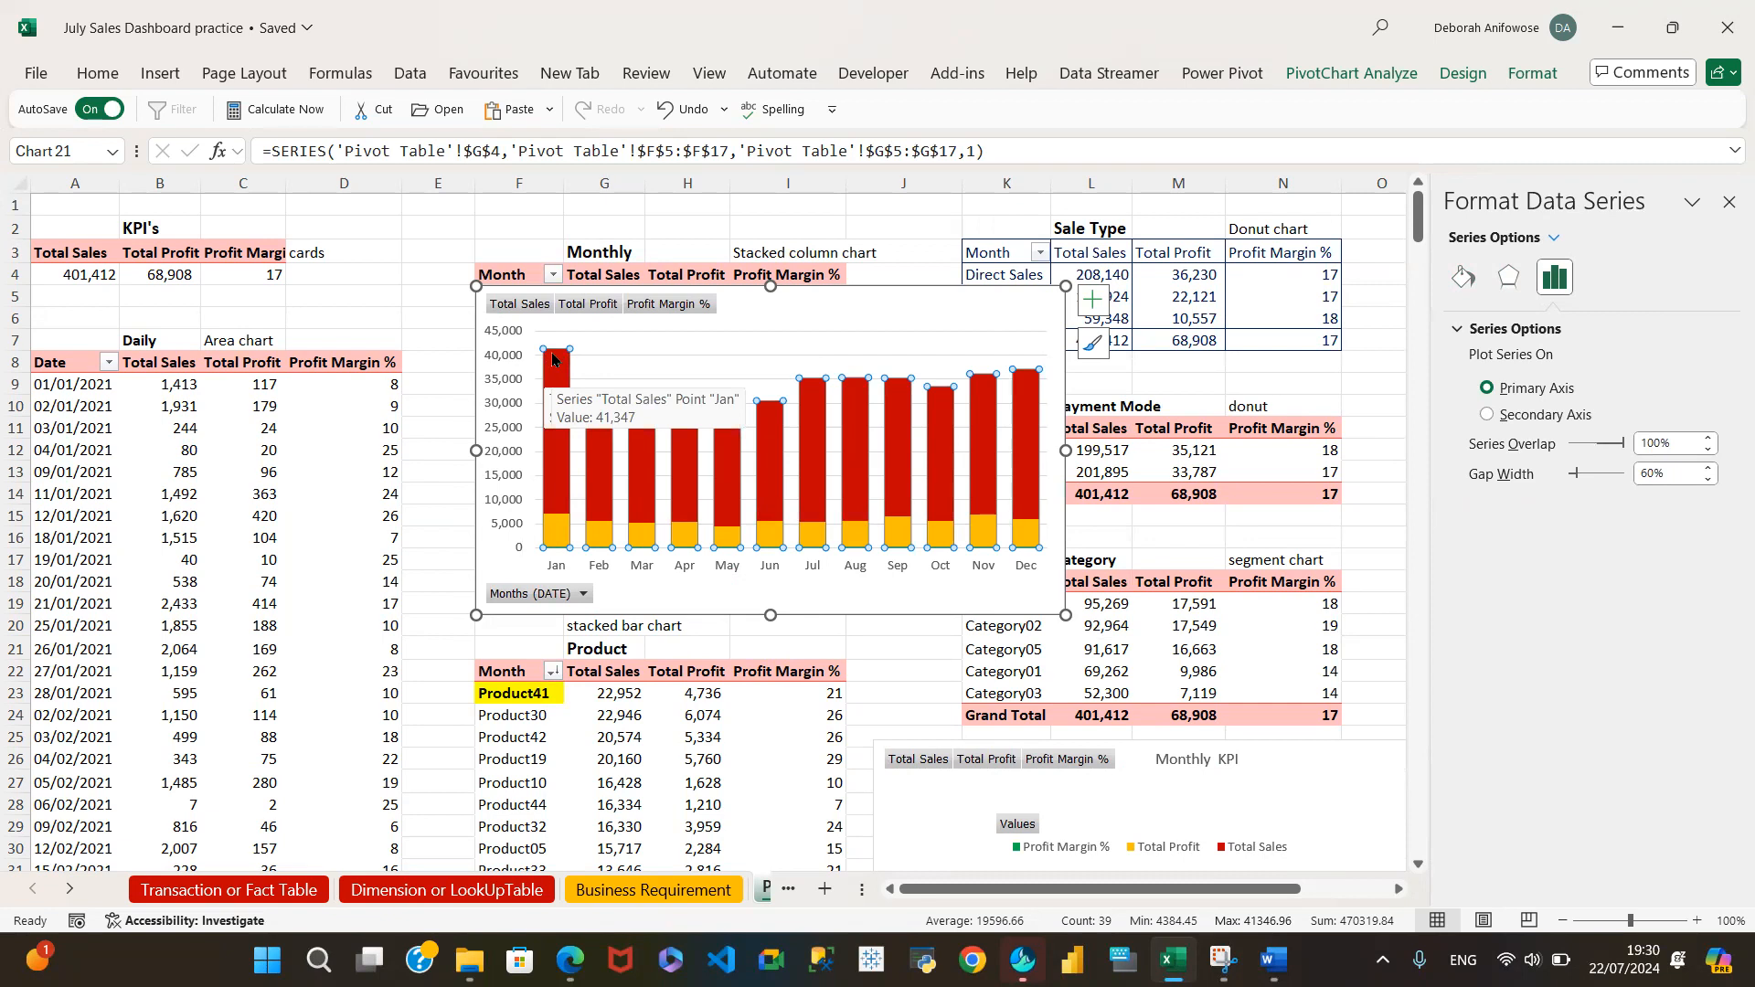
click(1090, 302)
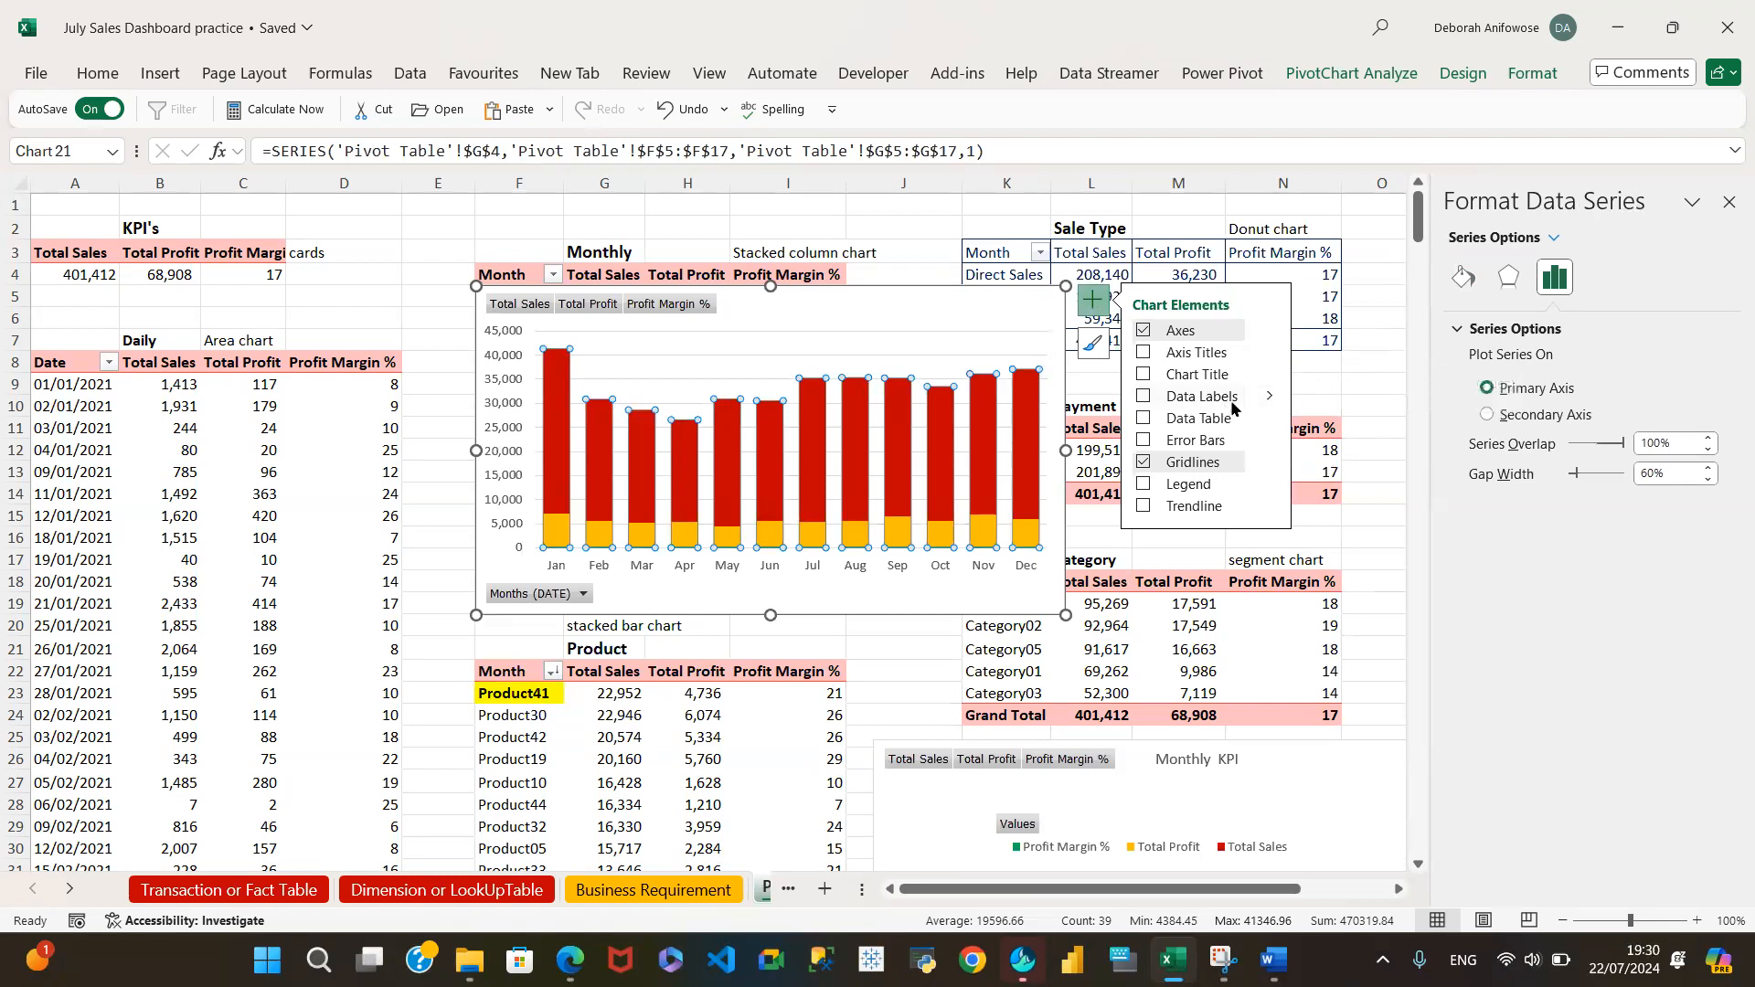
click(1270, 397)
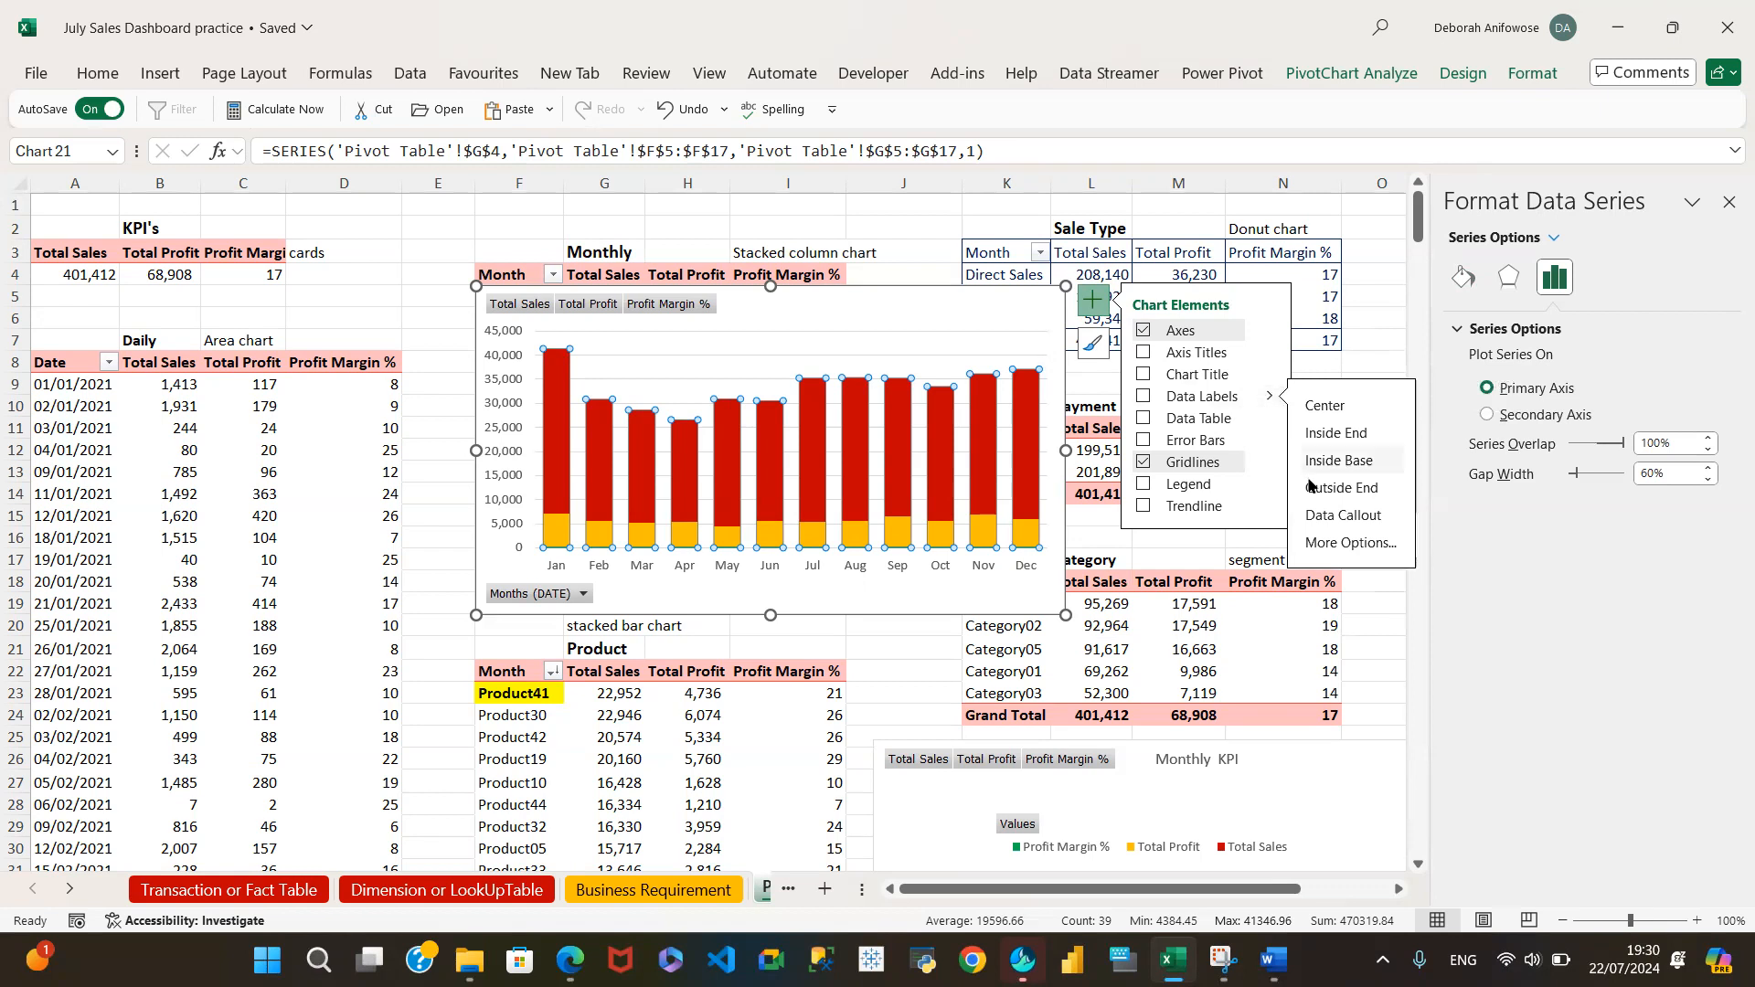
click(1344, 541)
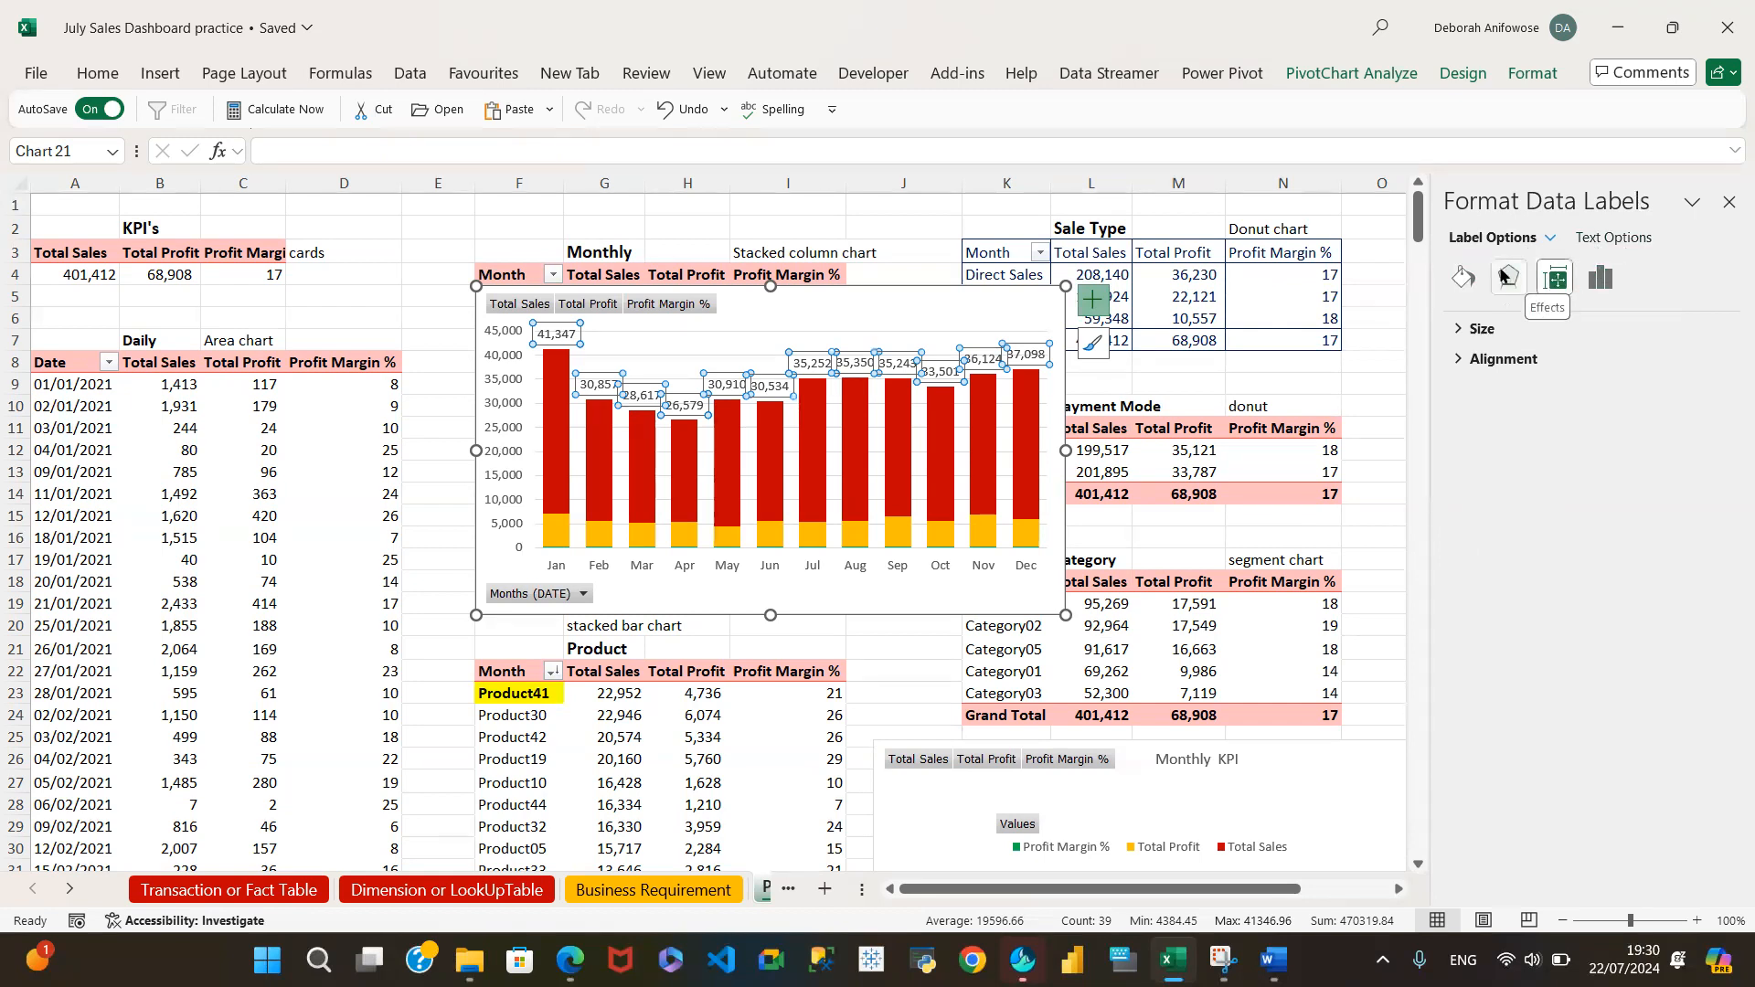
click(1602, 279)
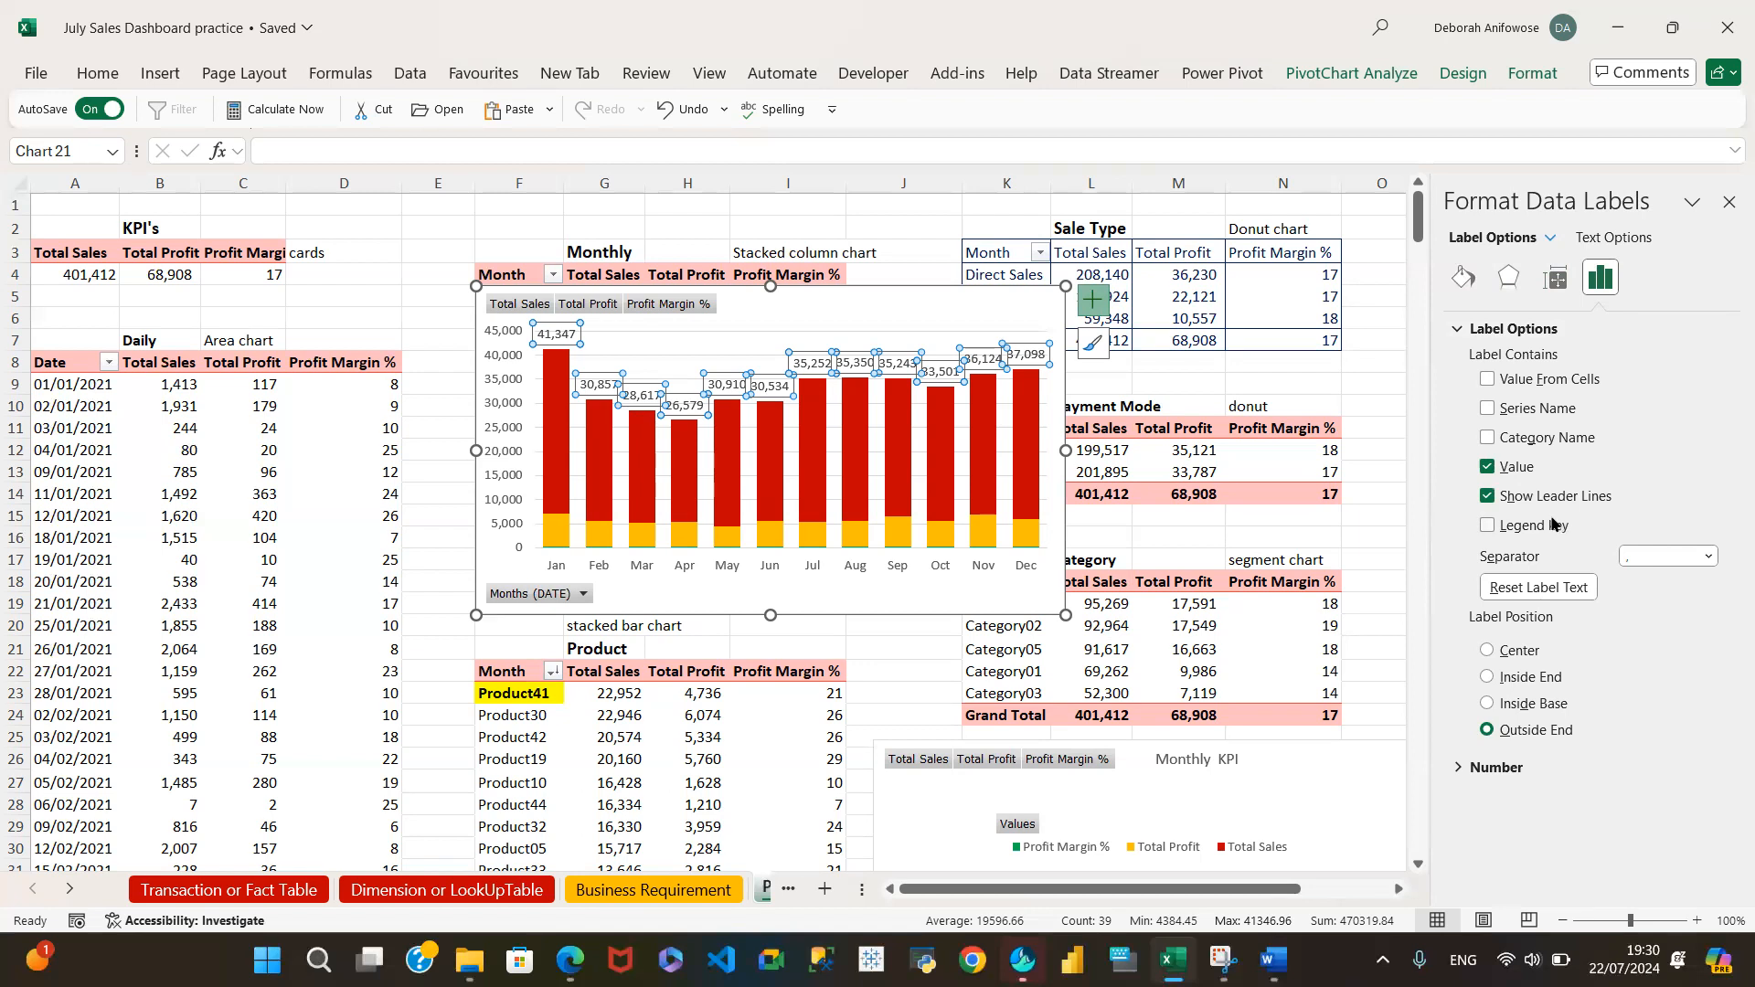
click(1487, 380)
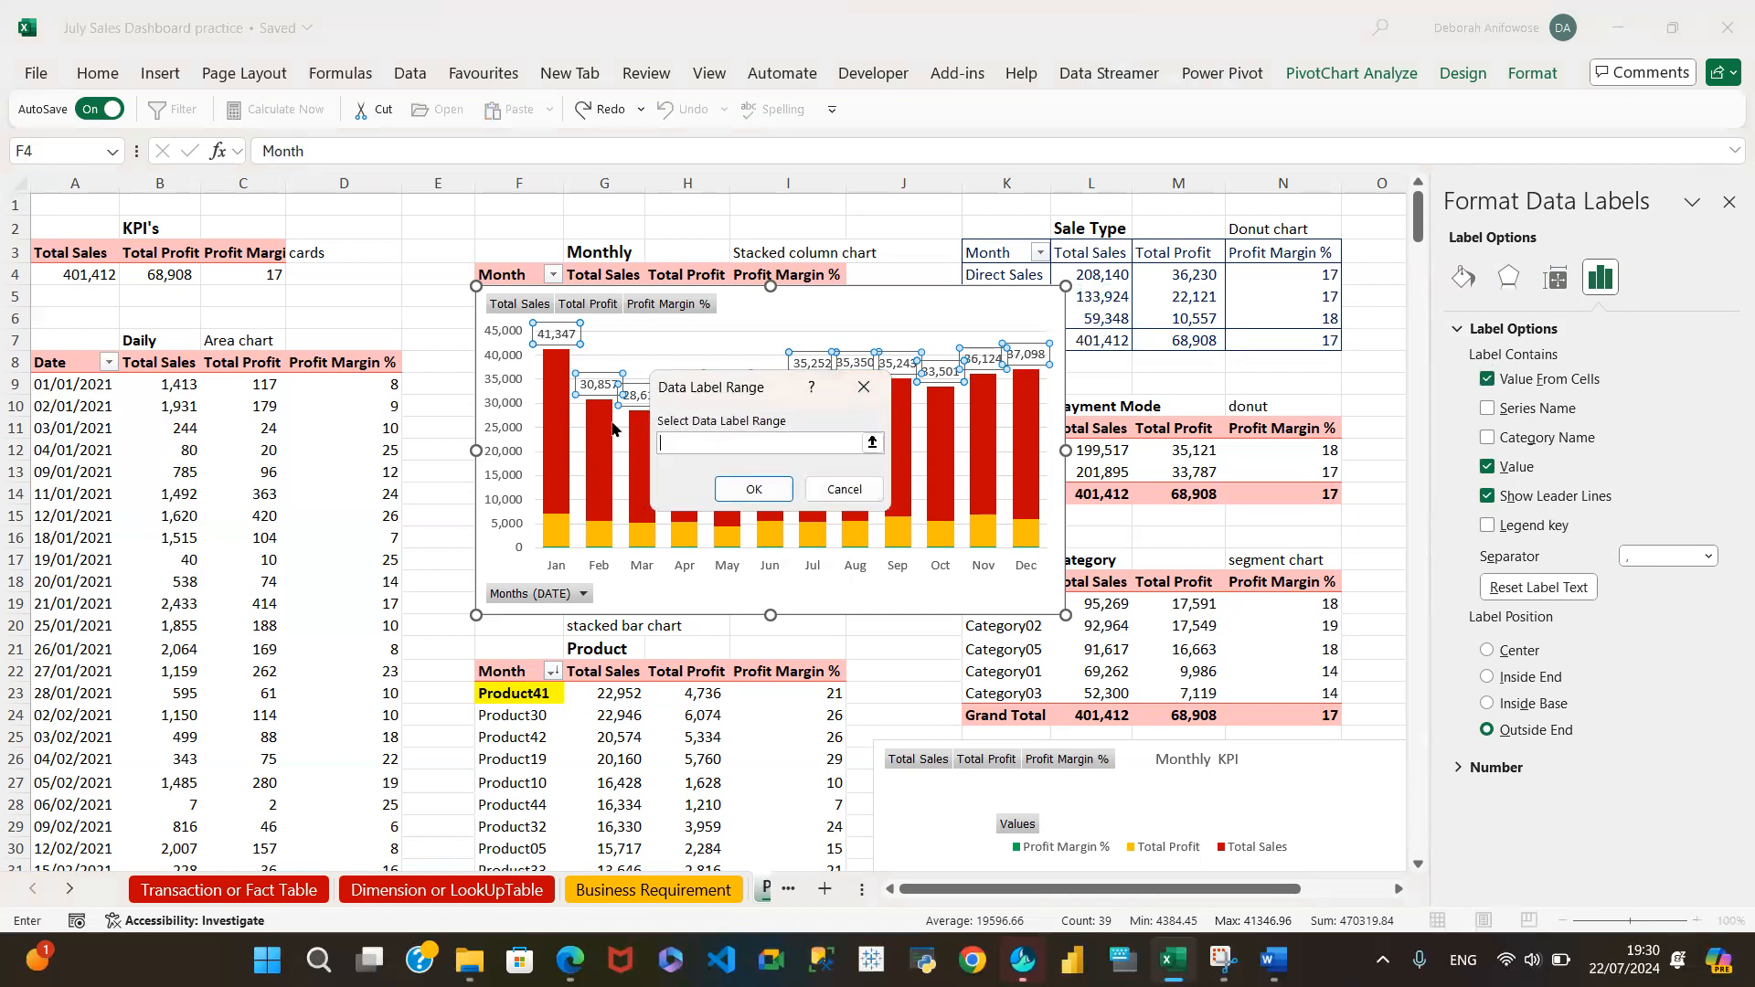
click(659, 447)
click(873, 443)
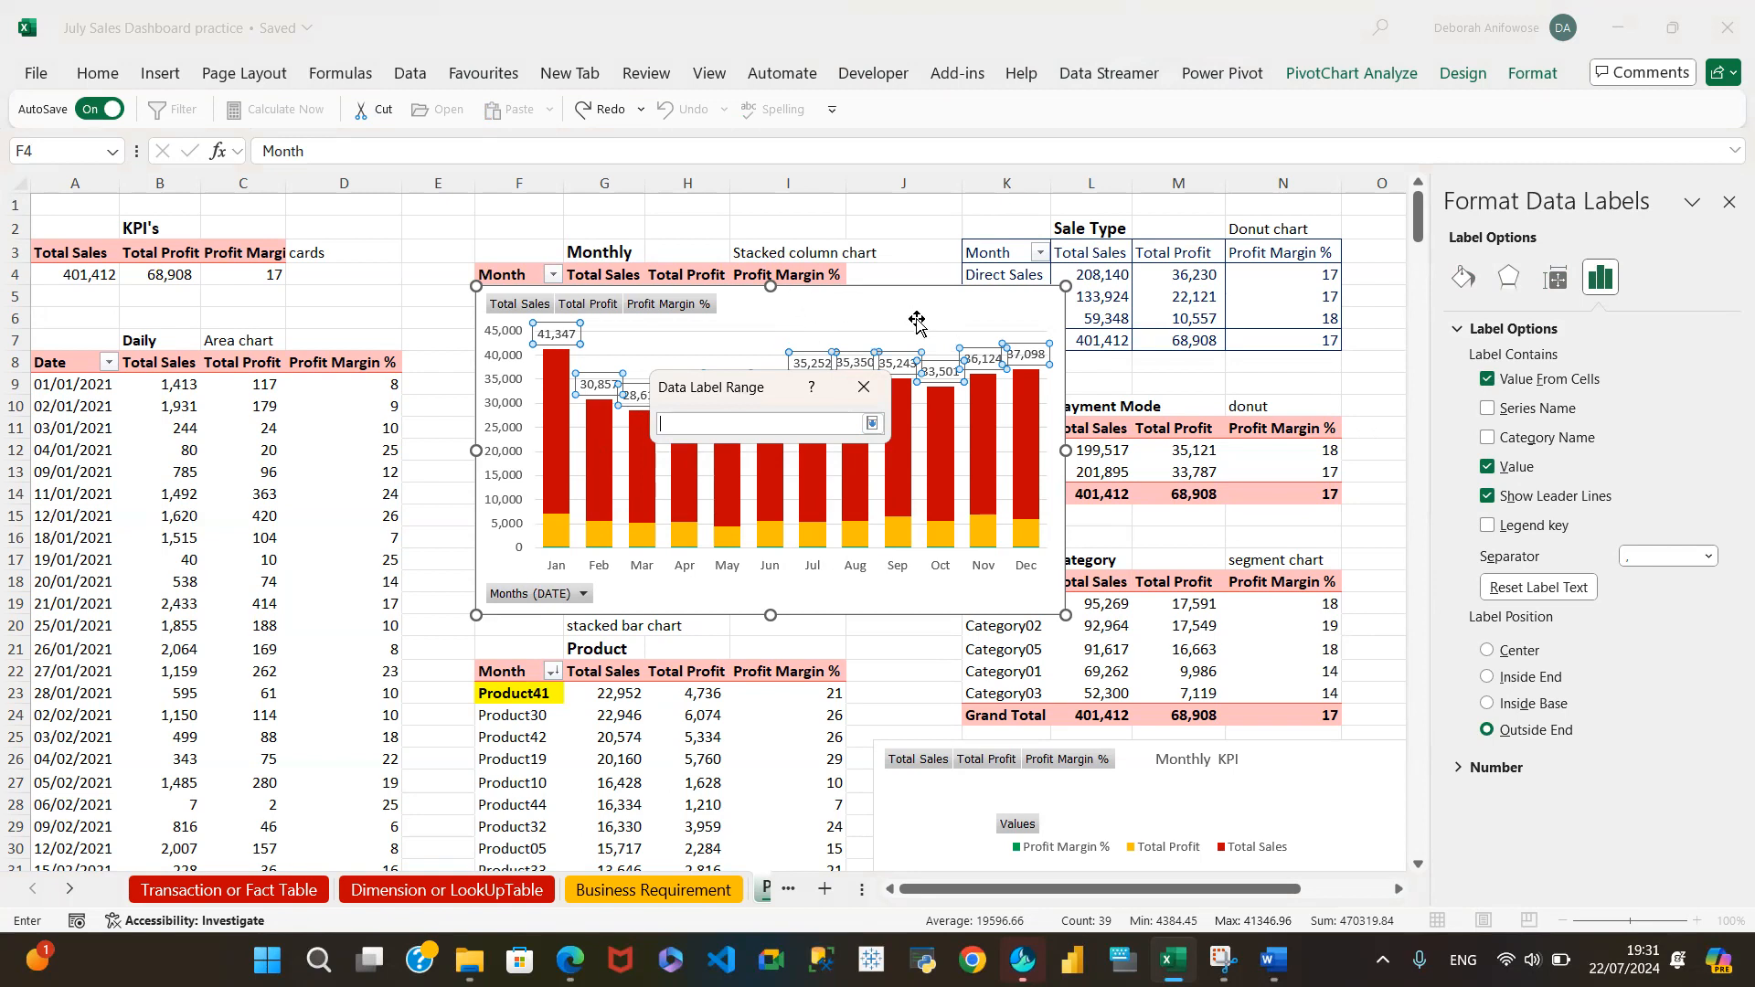
click(872, 423)
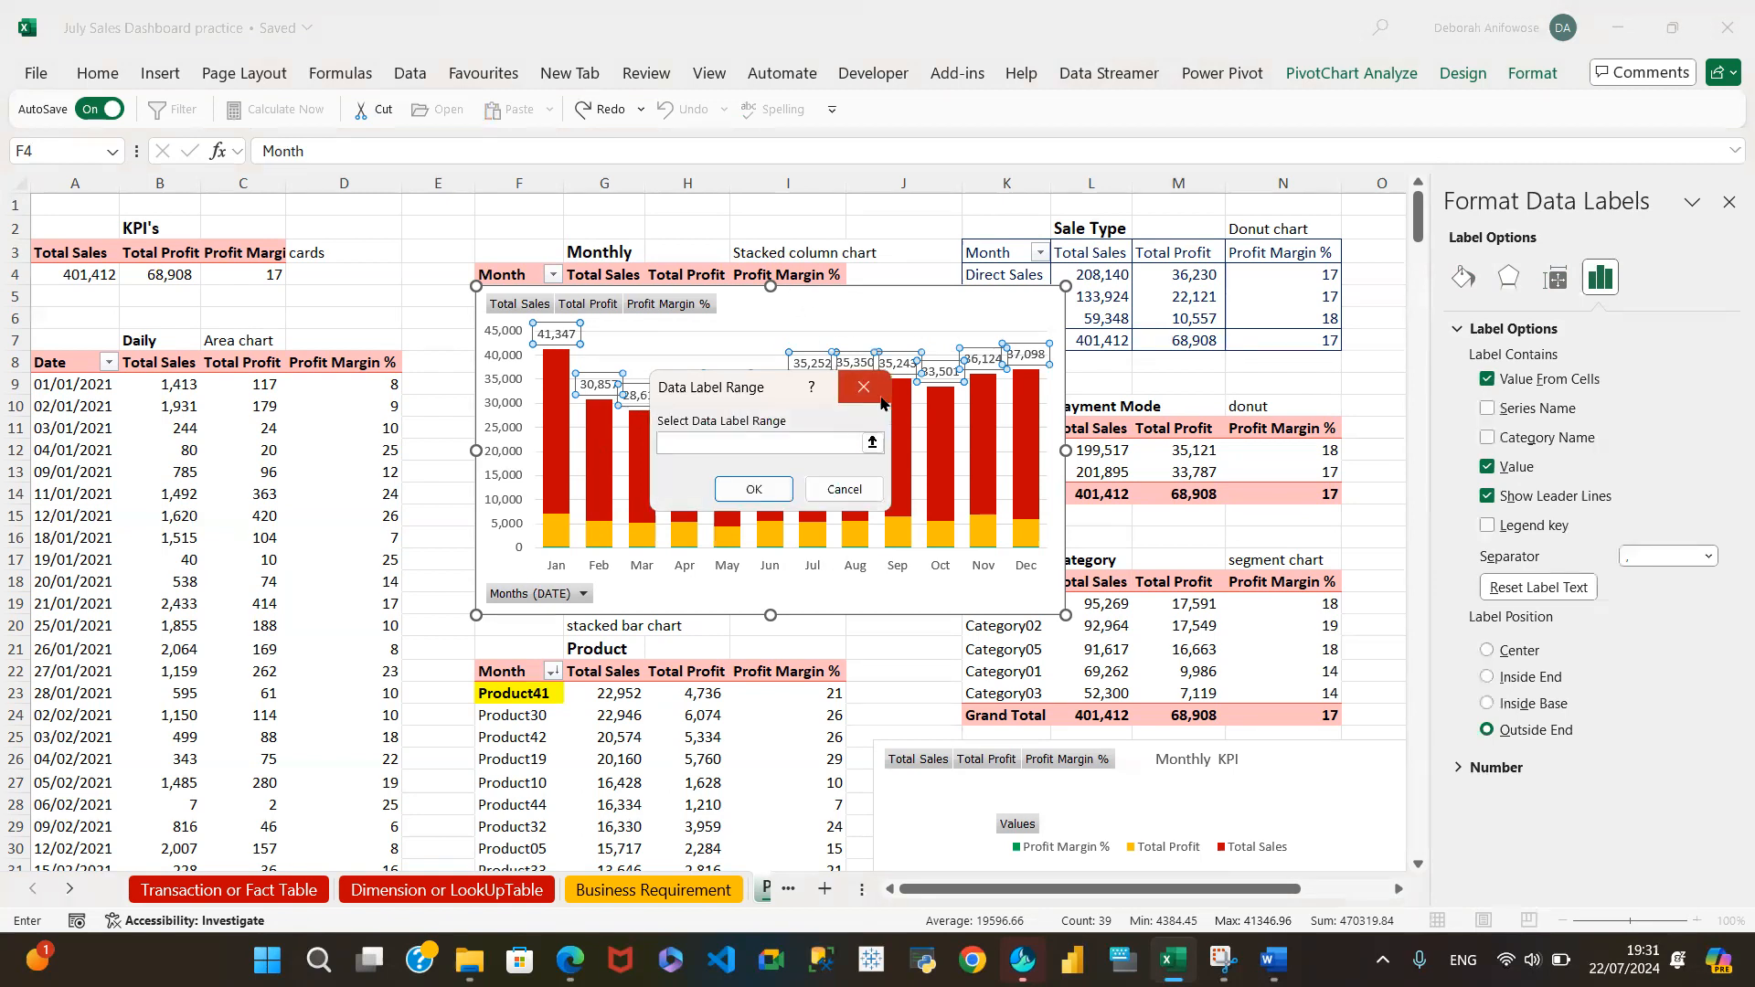
click(848, 488)
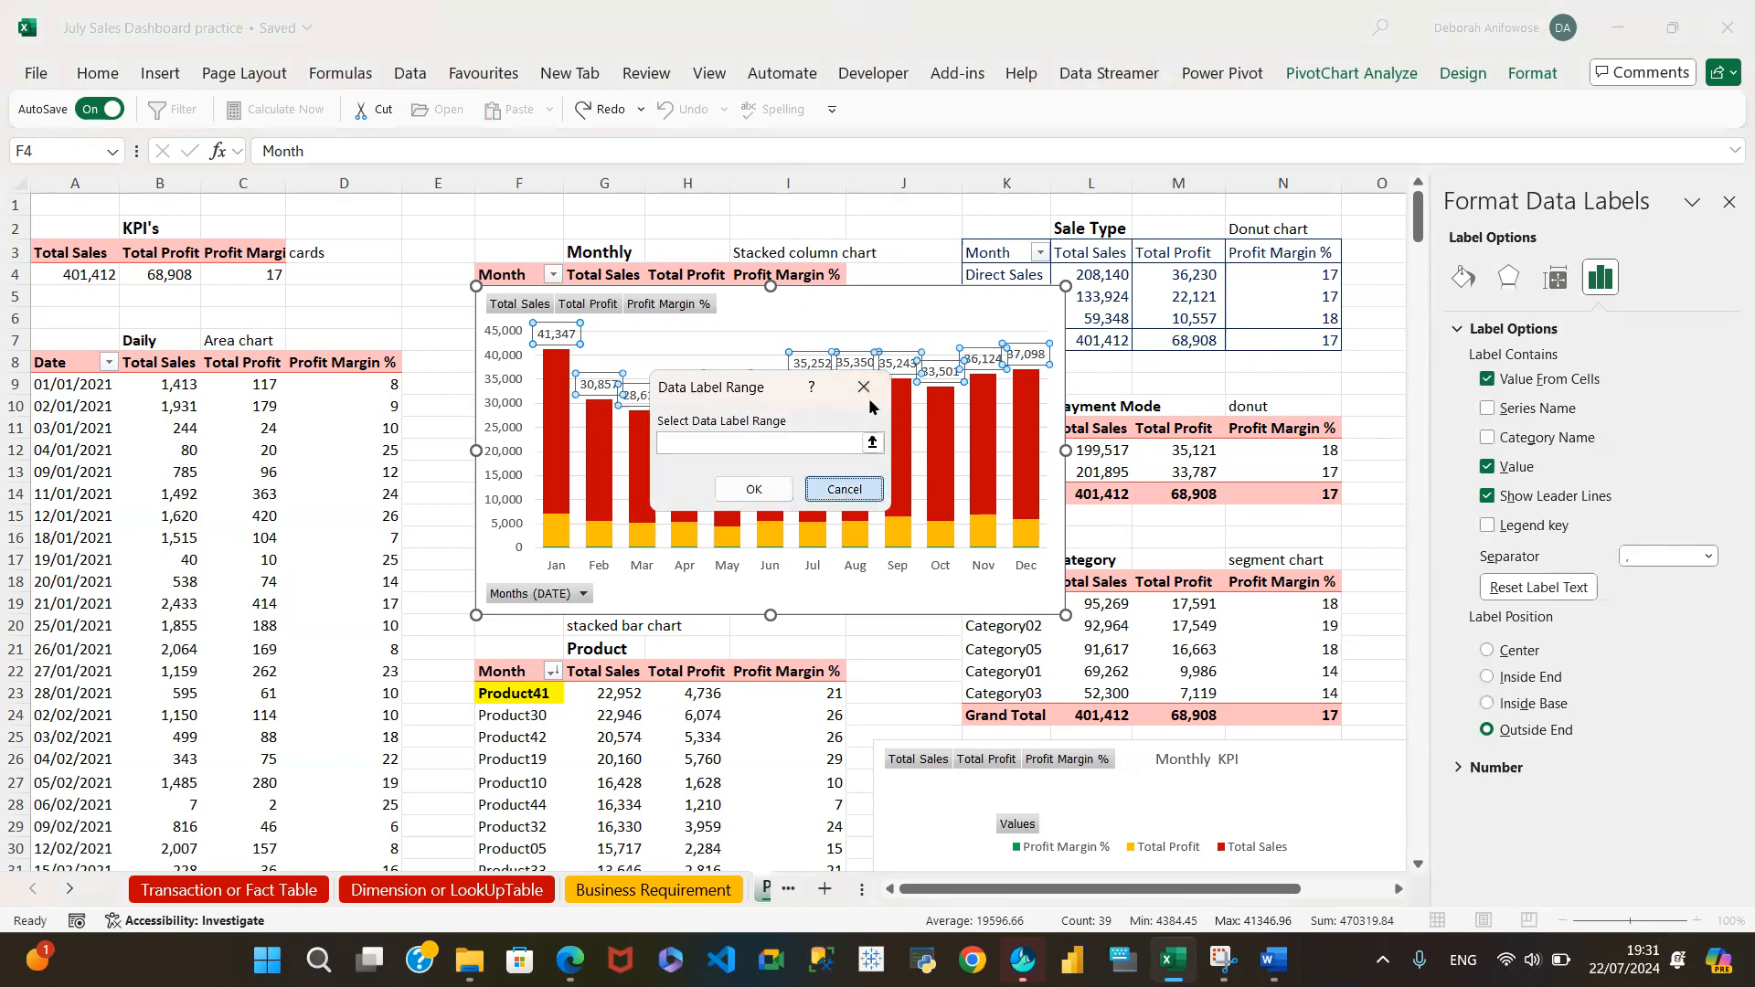
click(864, 387)
Move the monthly column chart down to just below the Monthly table's Grand Total row
drag(836, 308, 990, 594)
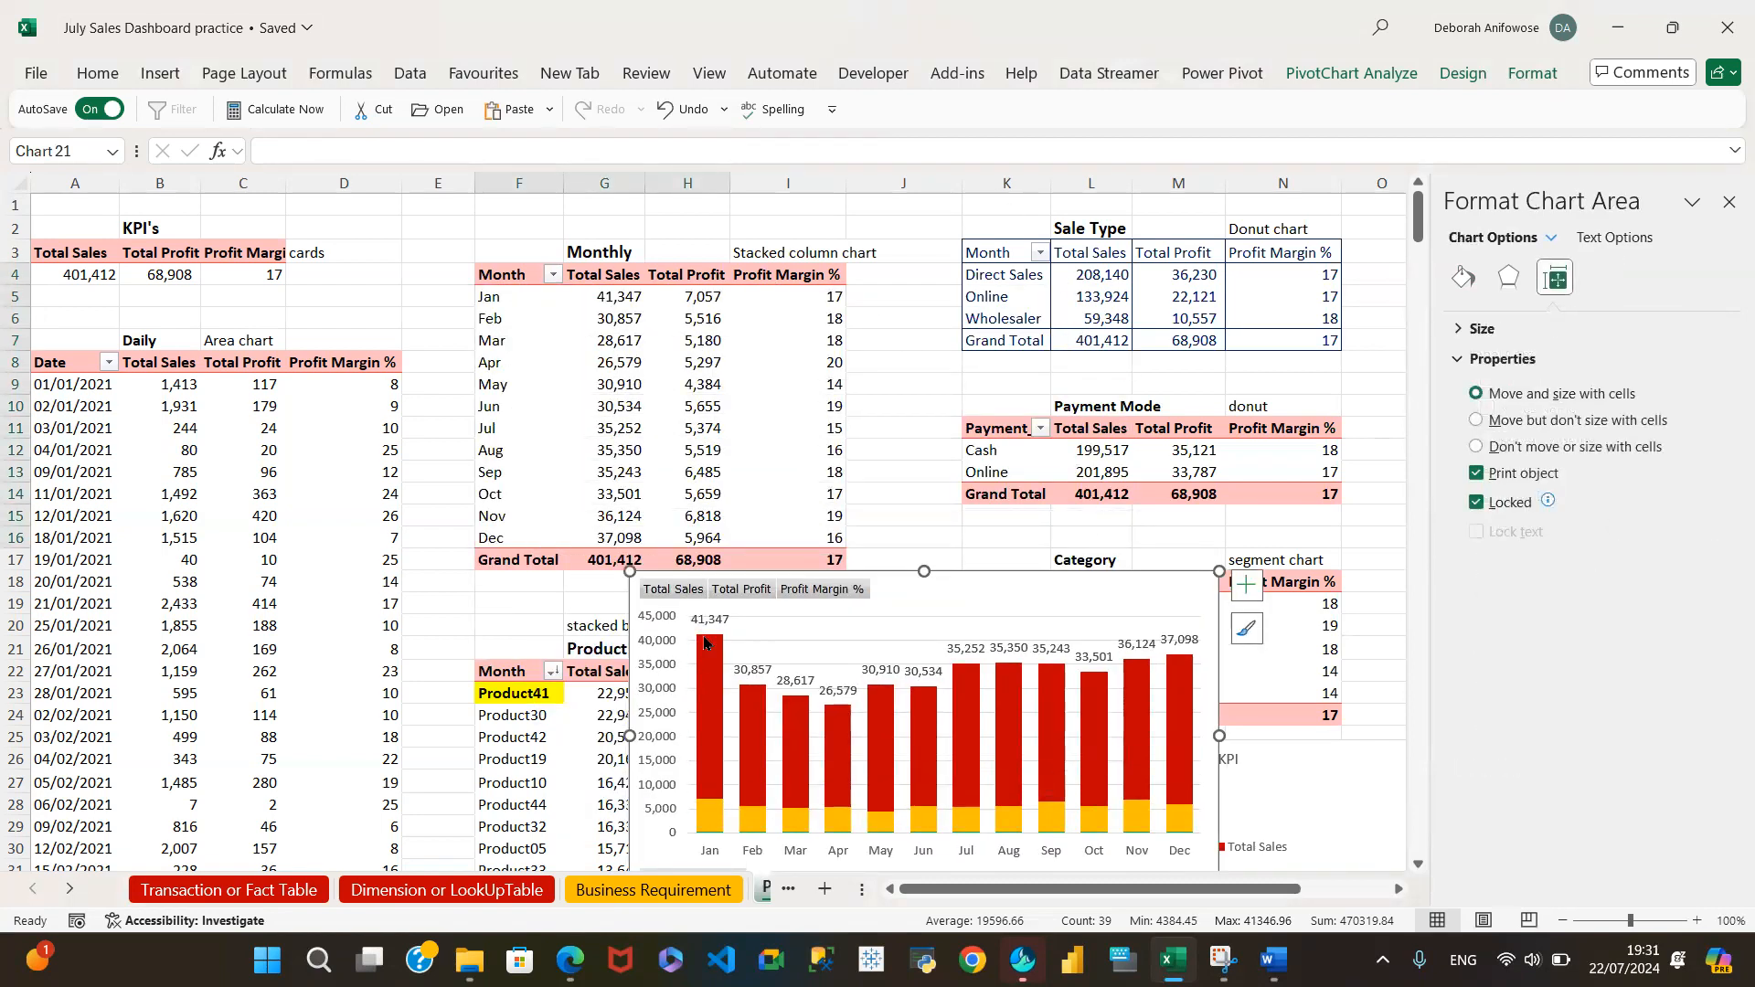
Try a data table with legend keys under the monthly column chart and remove it again
click(710, 636)
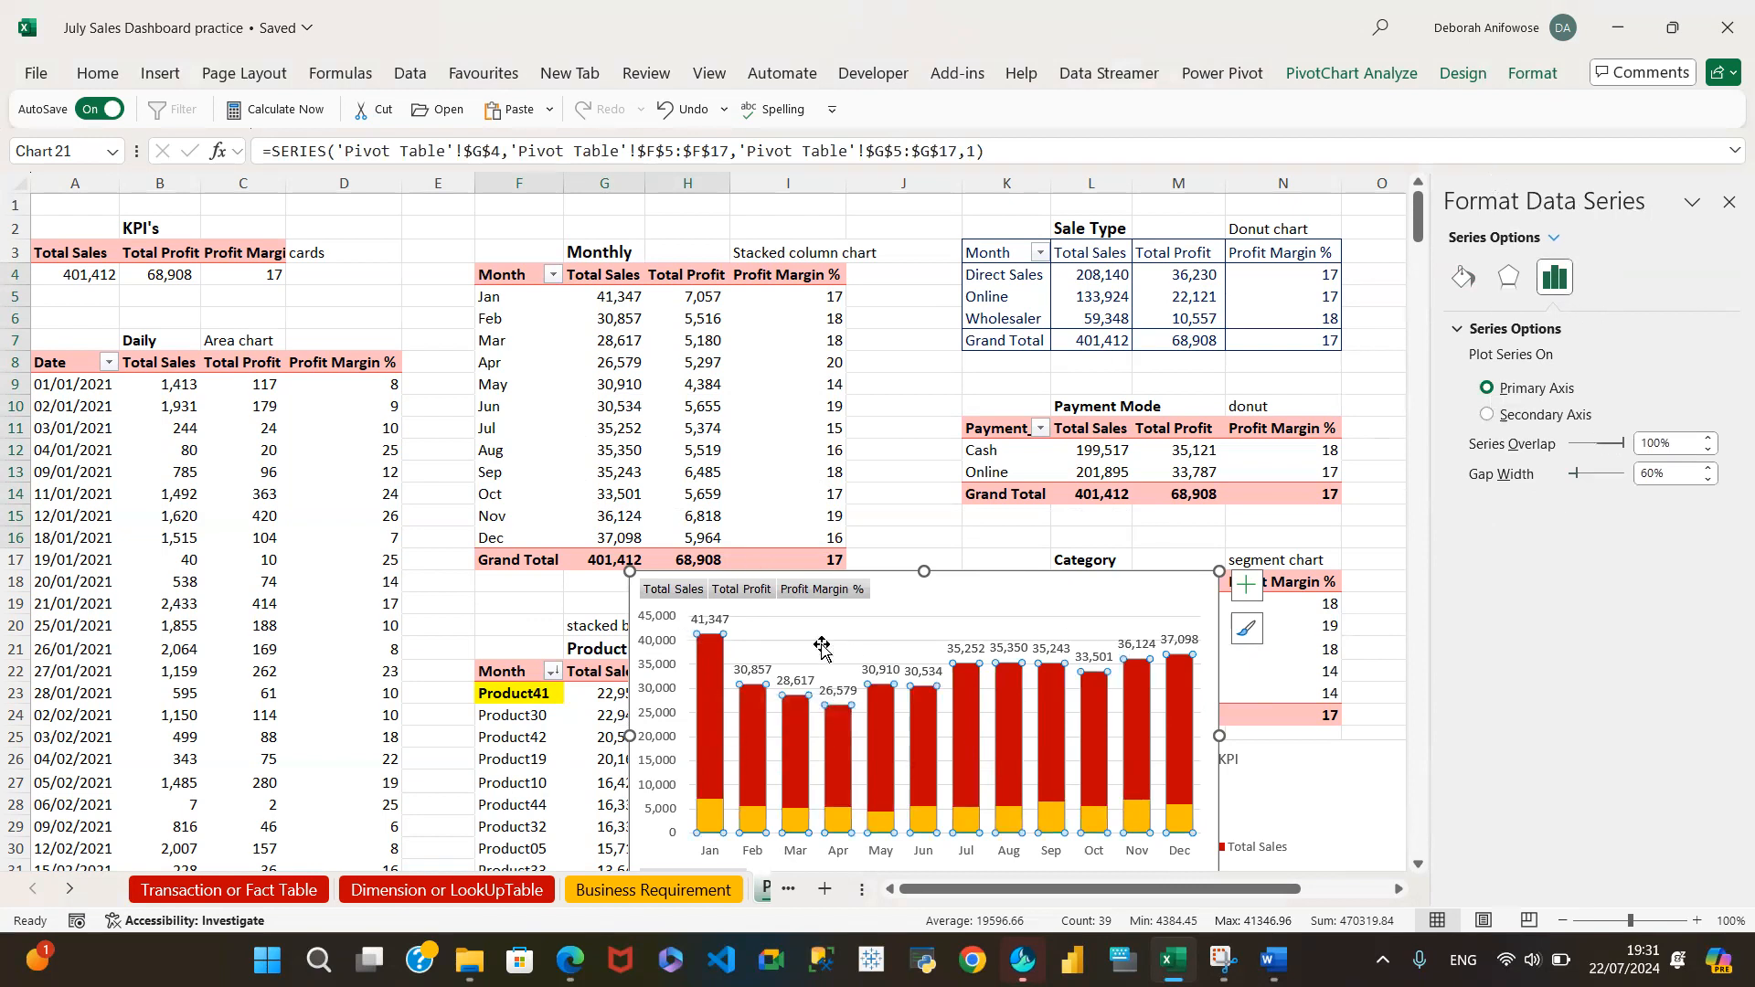
click(1245, 585)
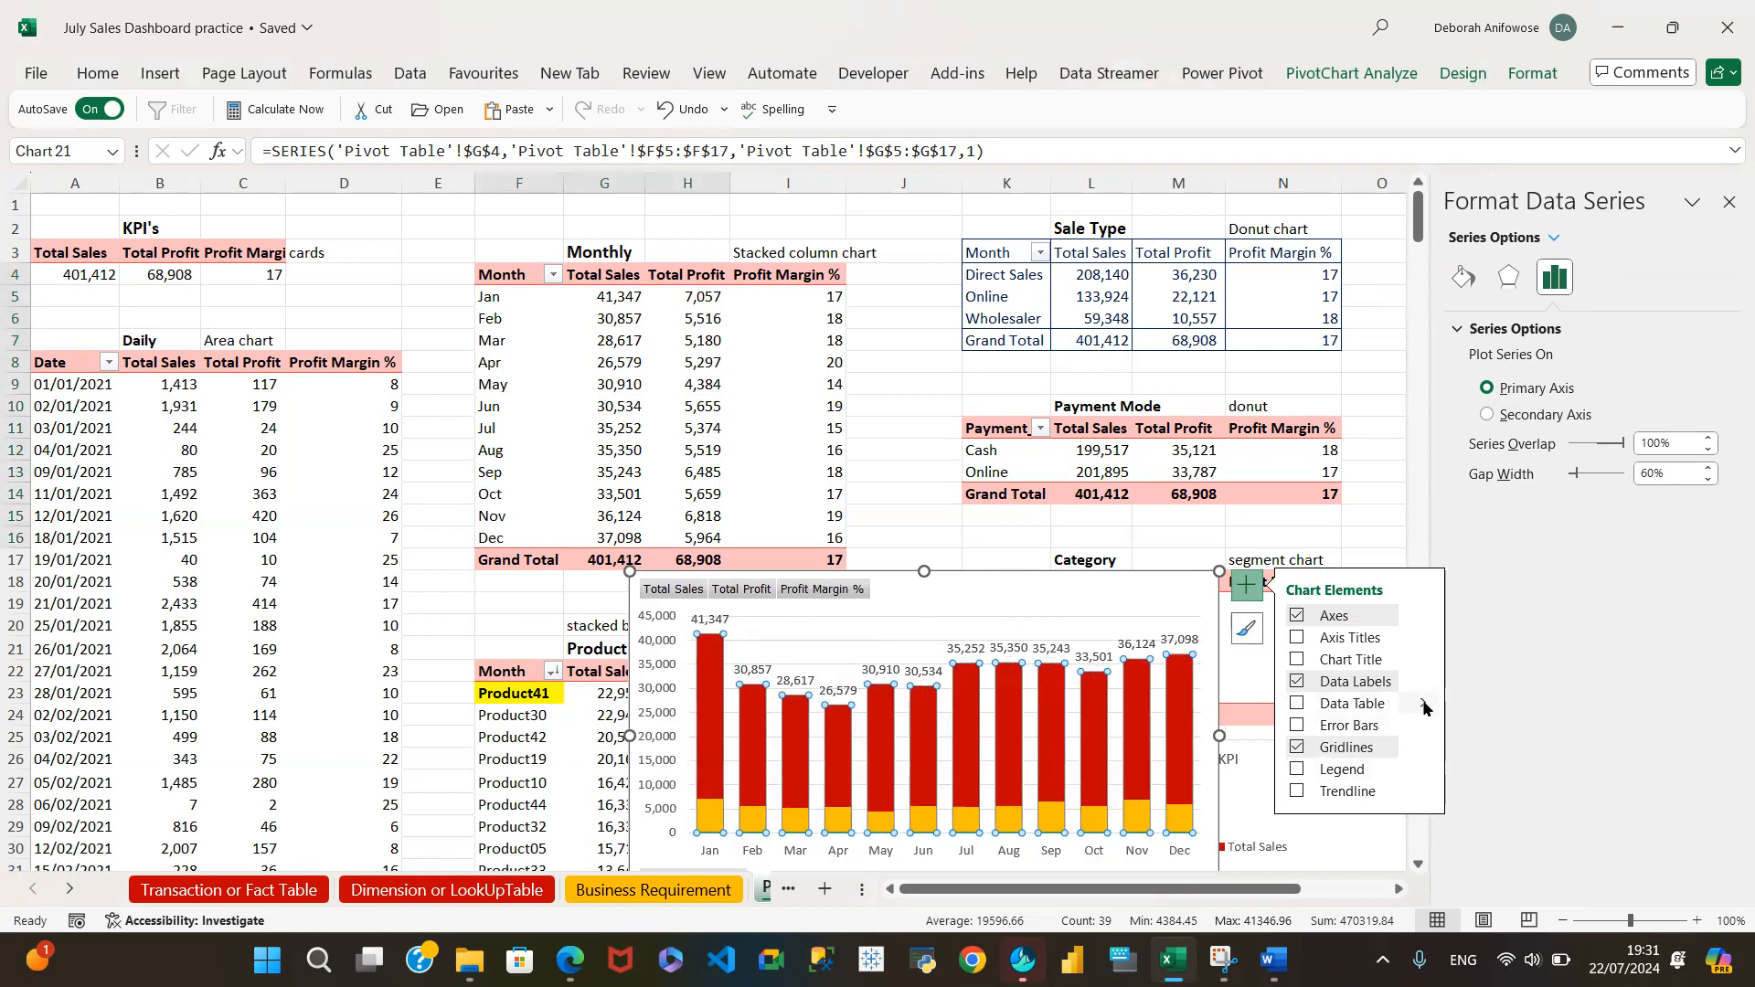
mouse_move(1423, 709)
click(1474, 770)
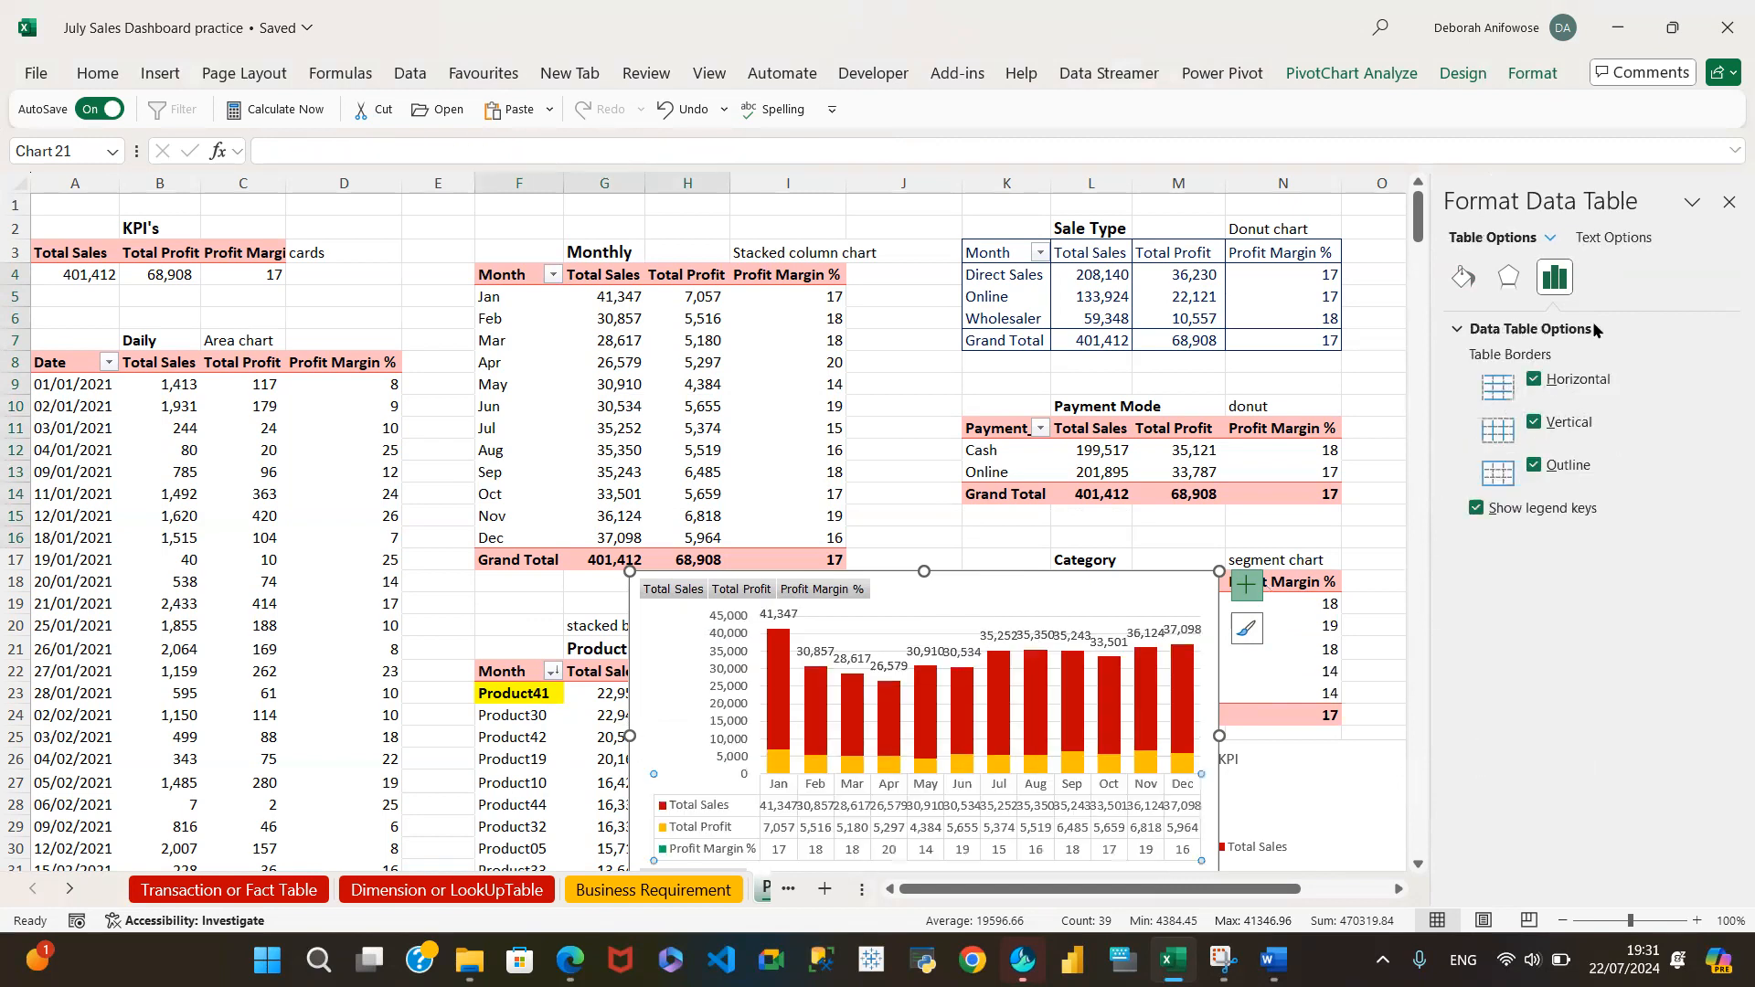
click(774, 645)
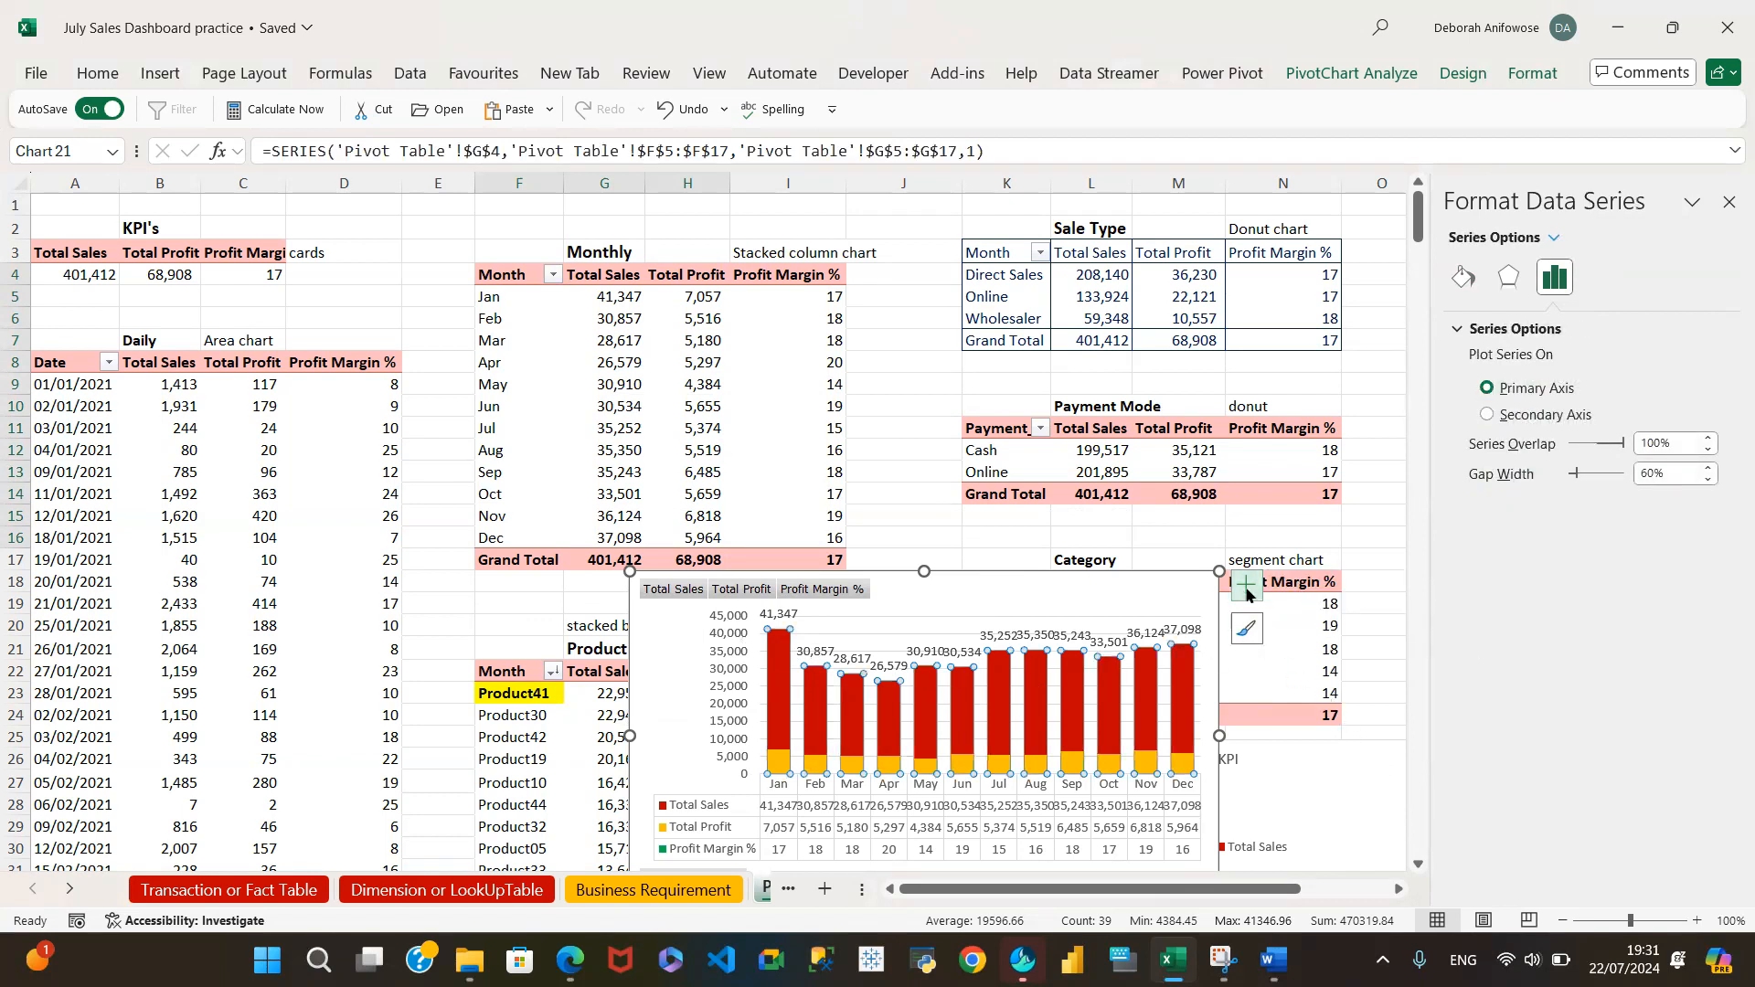
click(1247, 590)
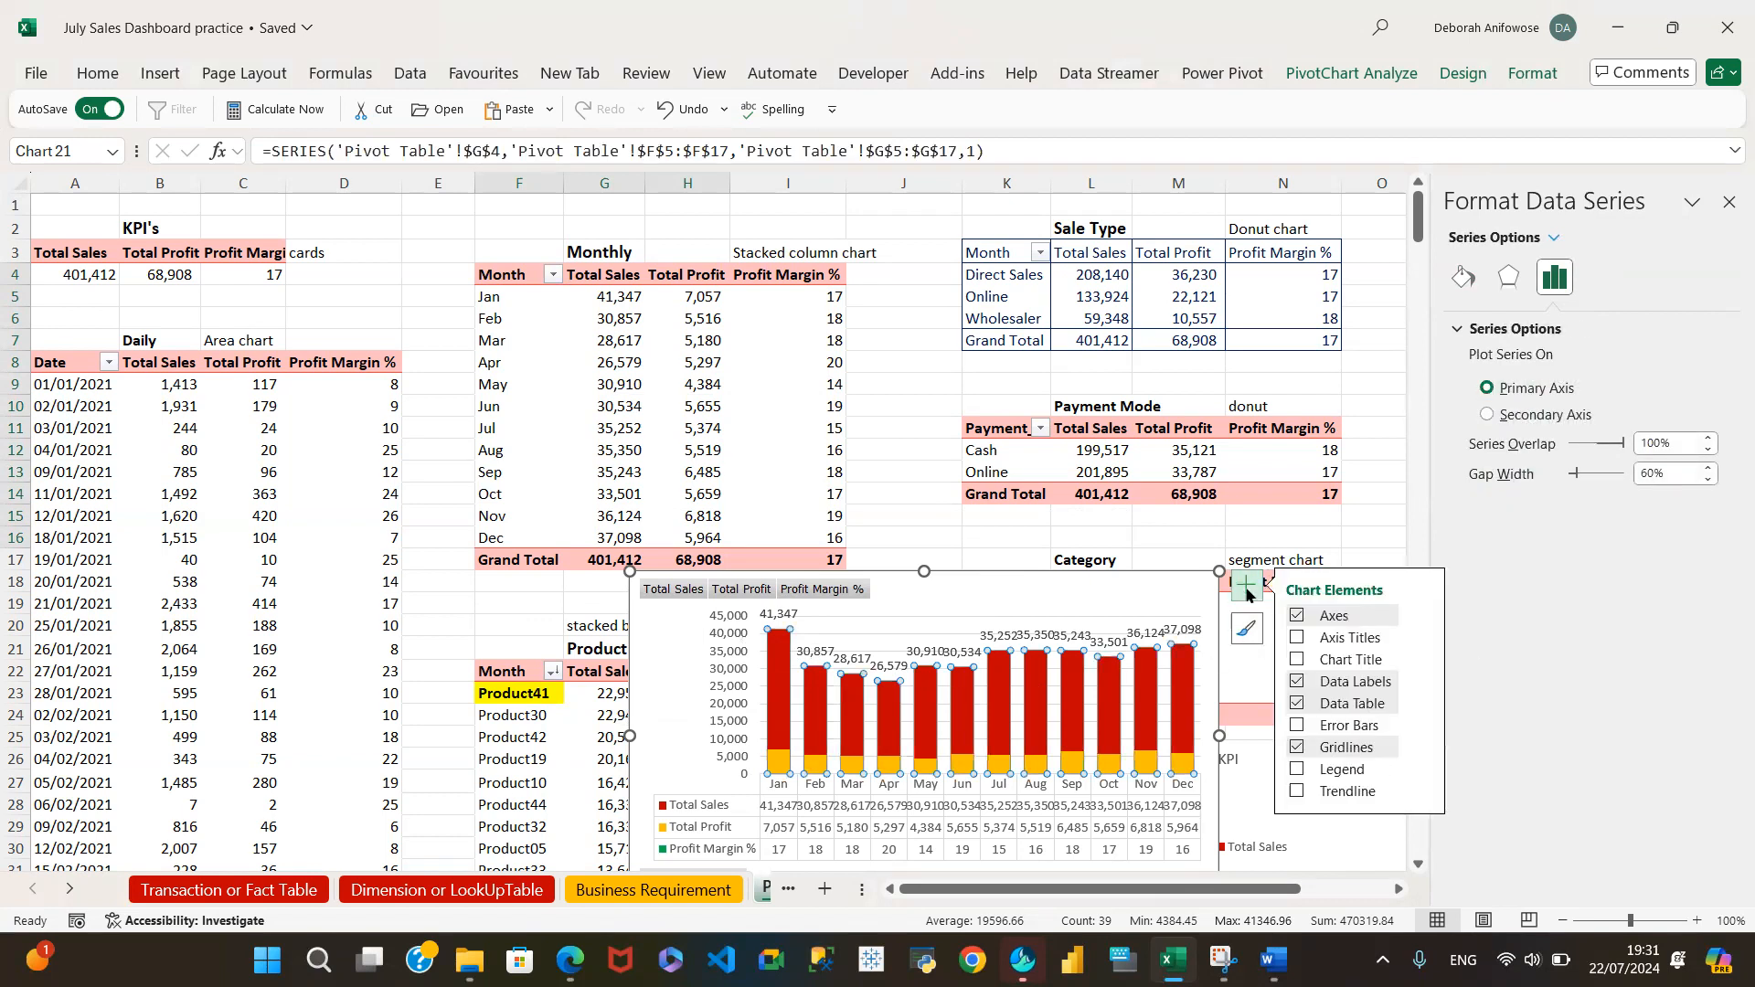
click(1296, 704)
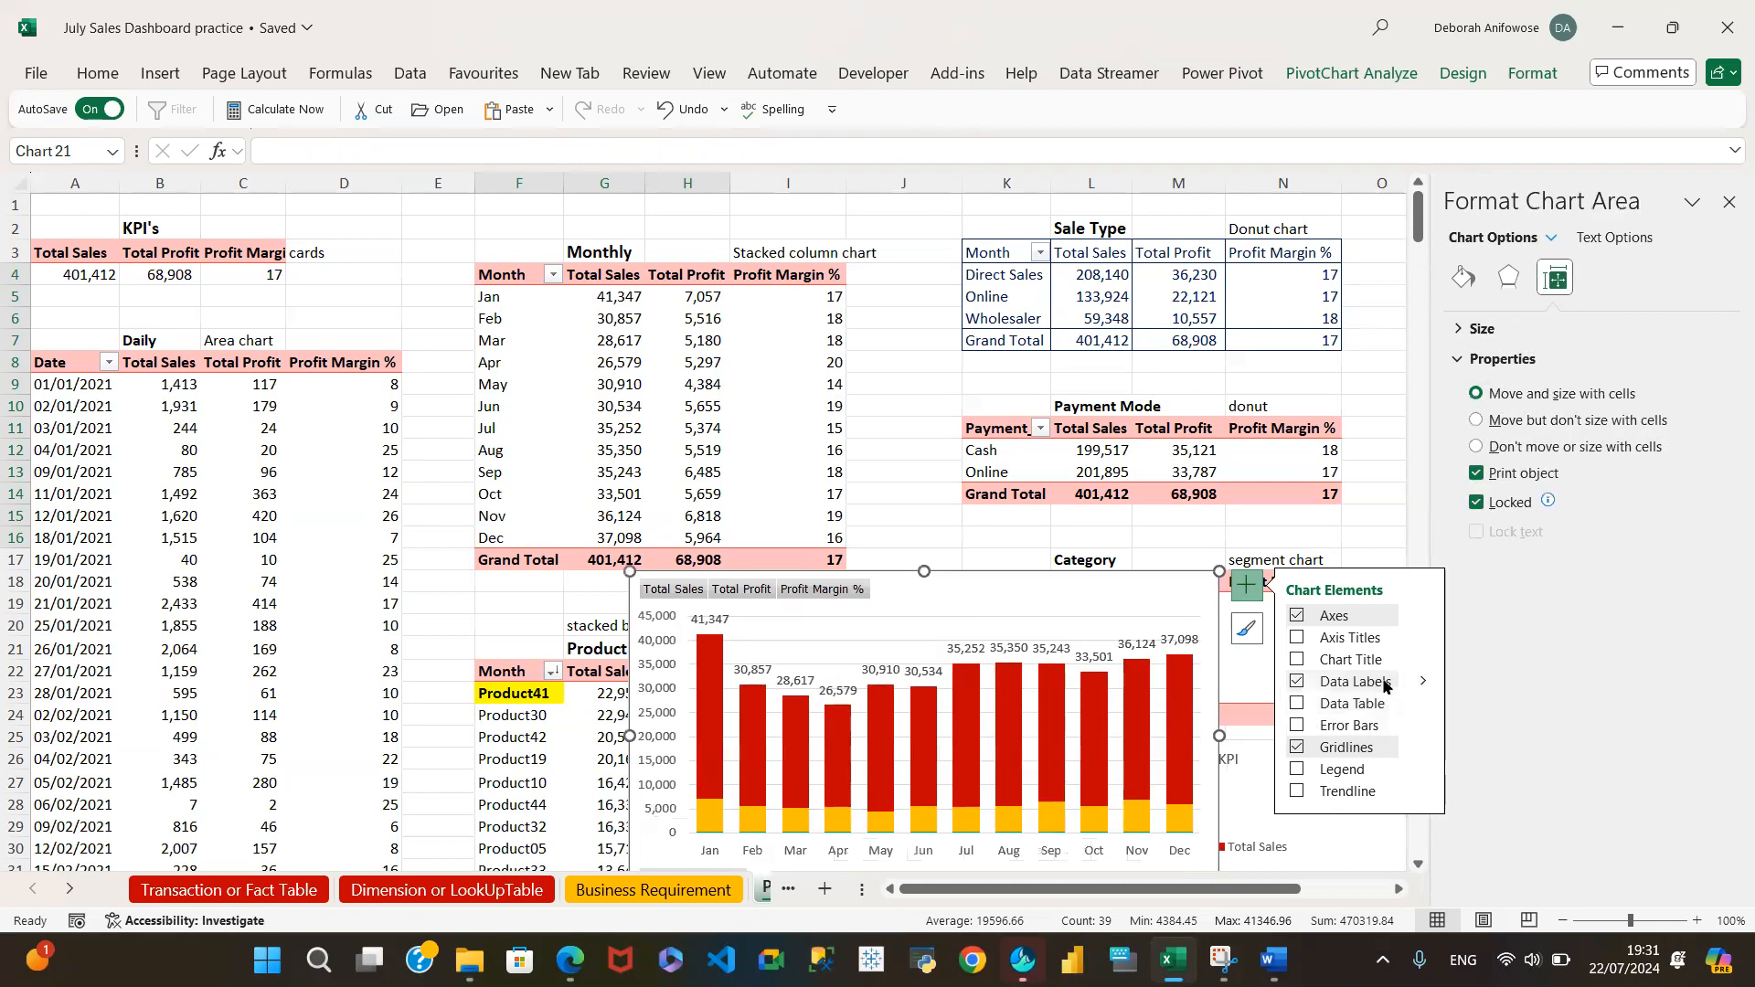
Remove the monthly column chart's data labels, add them again and open their label content options
click(1423, 682)
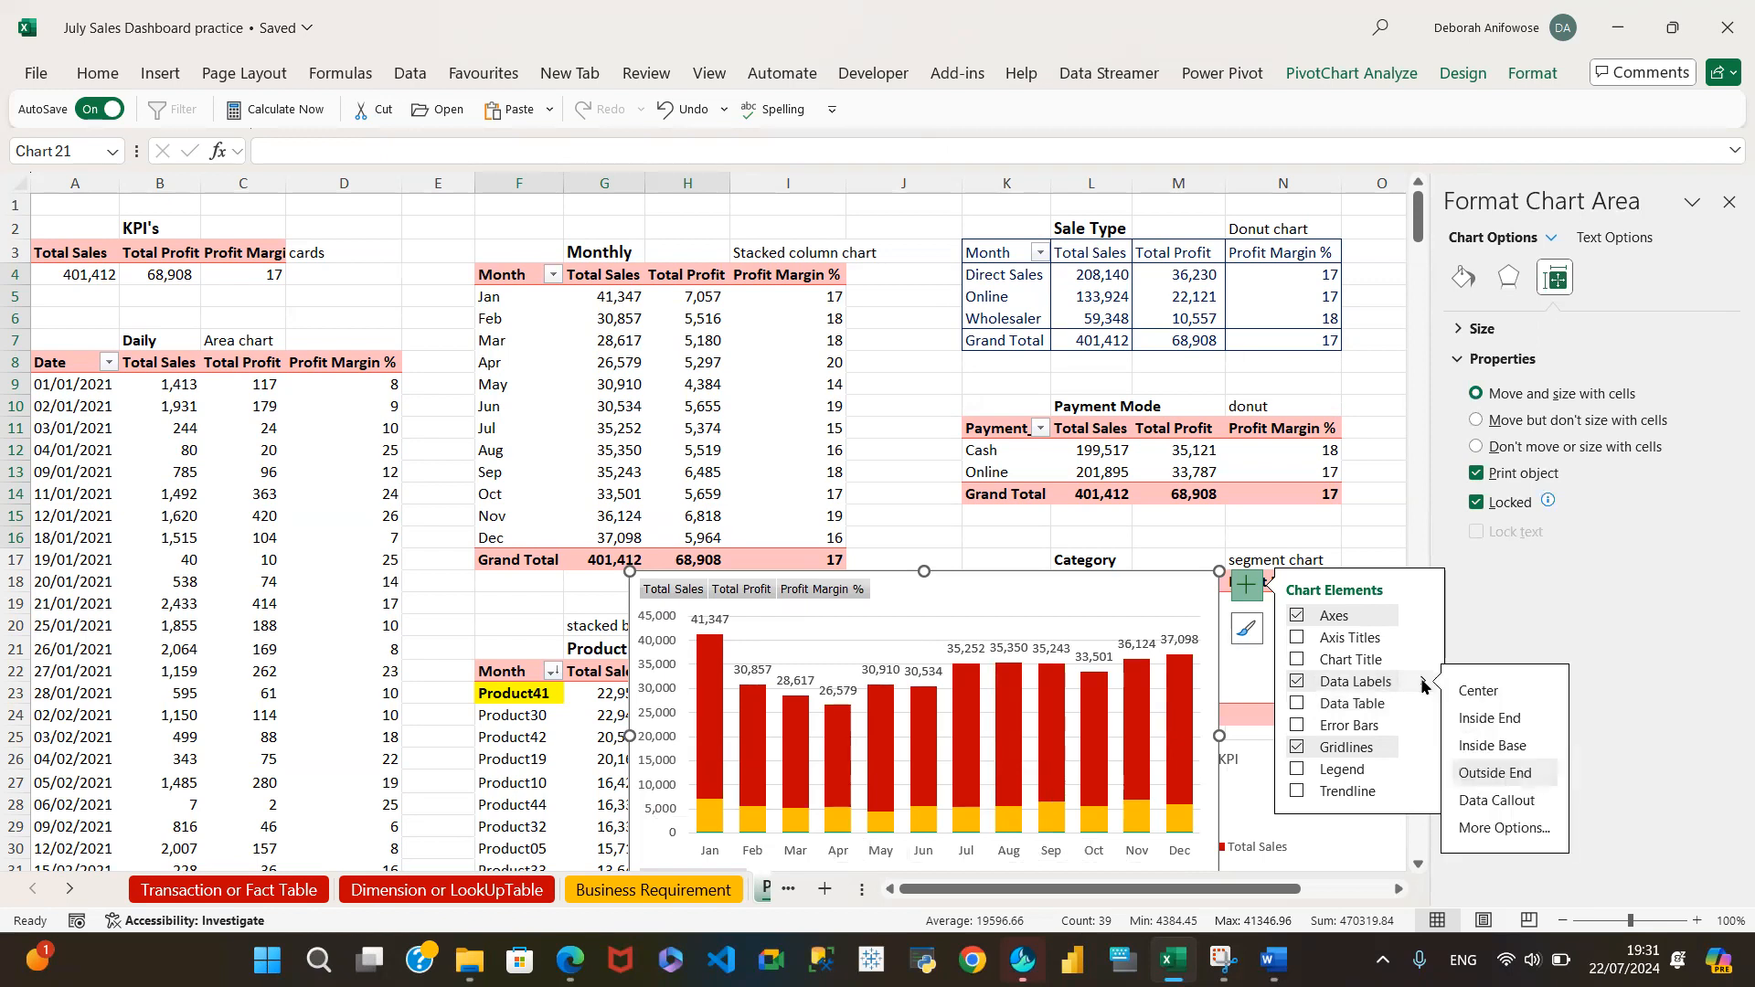
click(1295, 683)
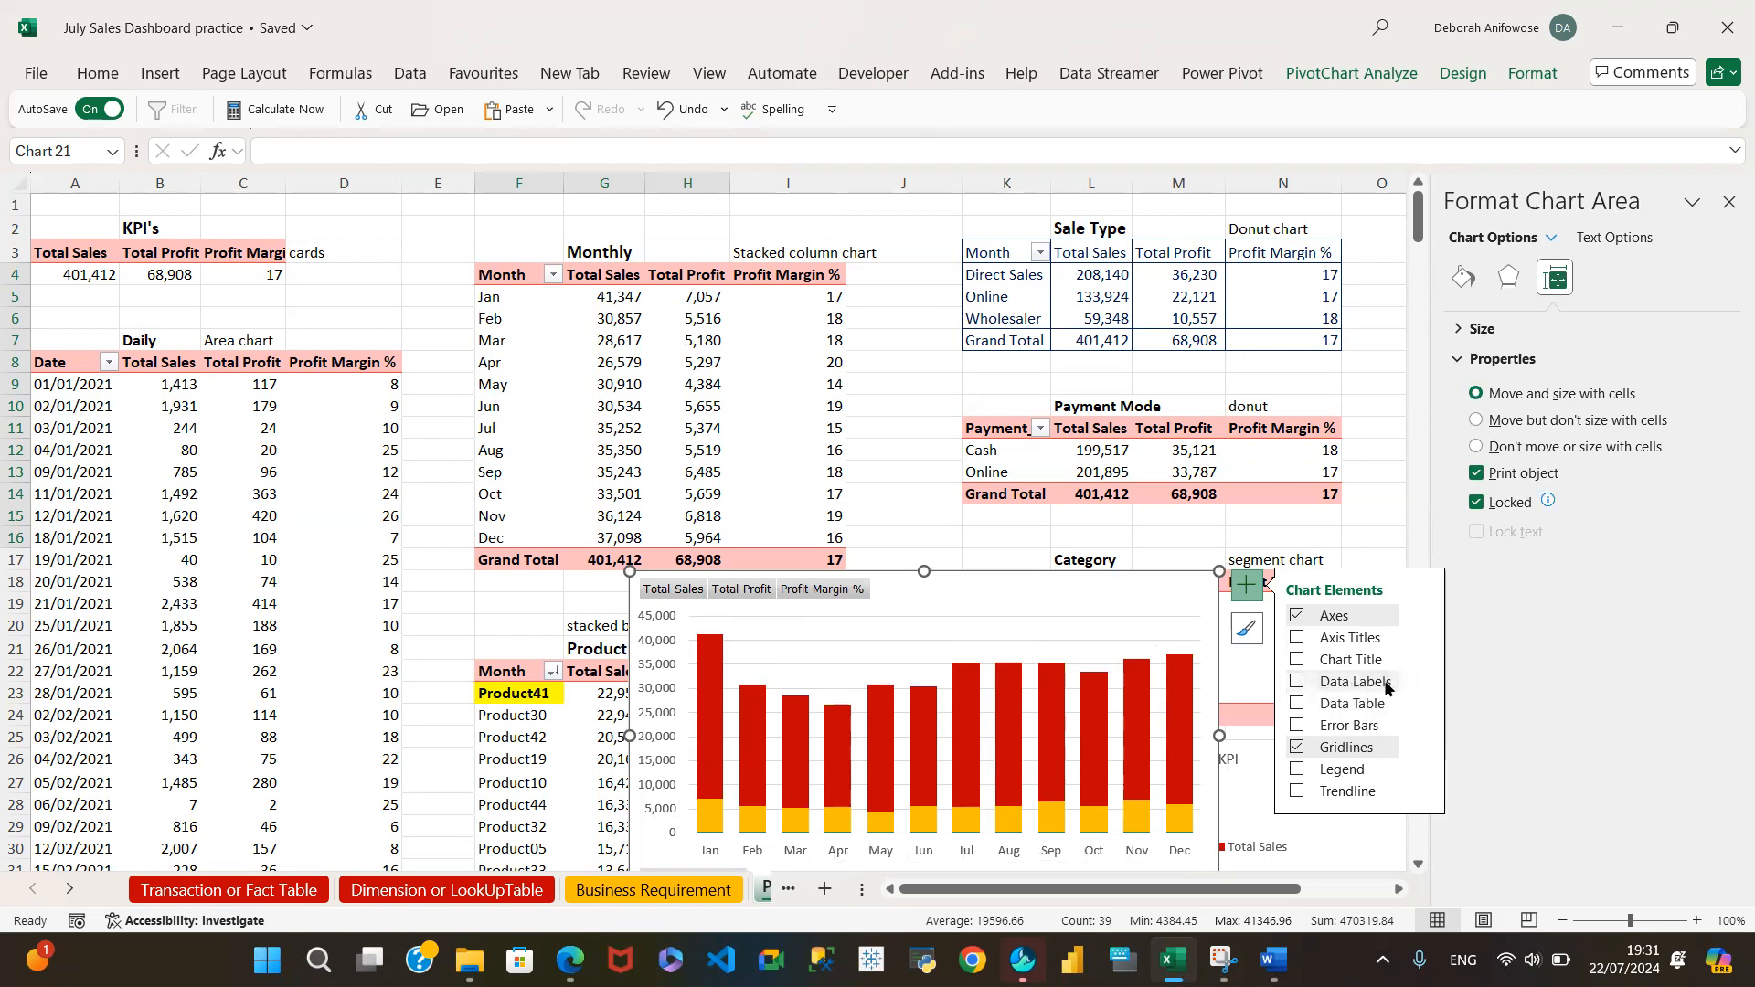
click(1351, 686)
click(1422, 684)
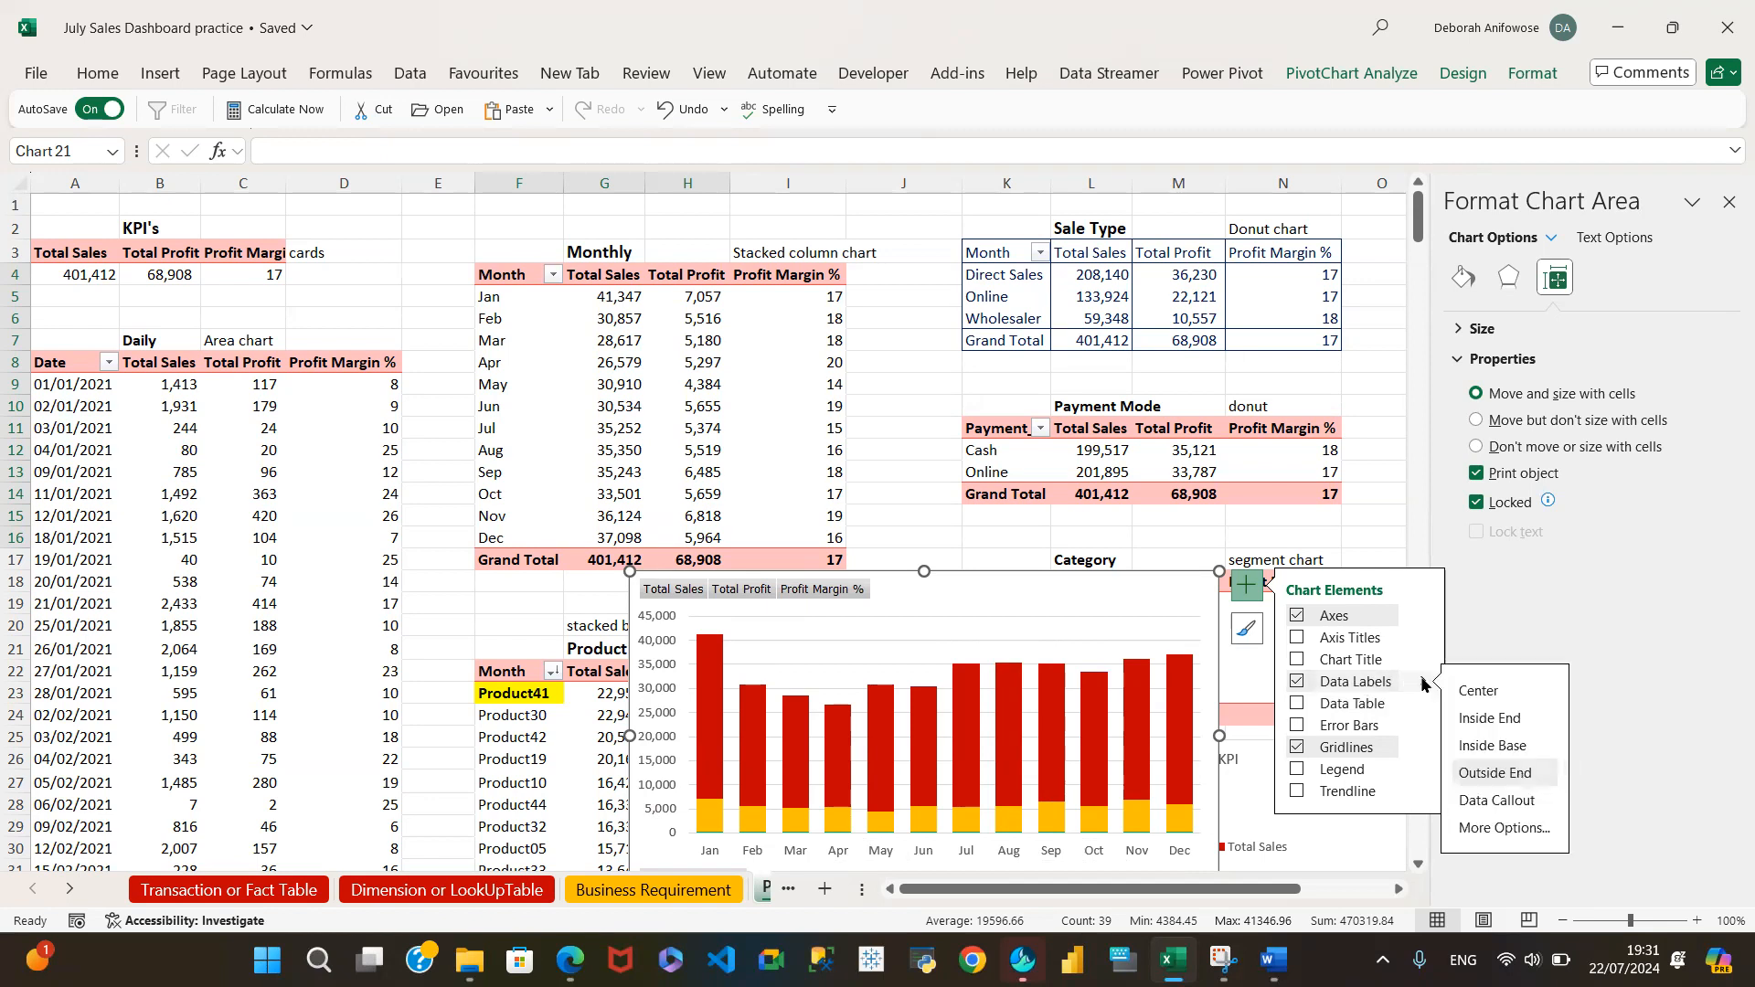
click(1493, 828)
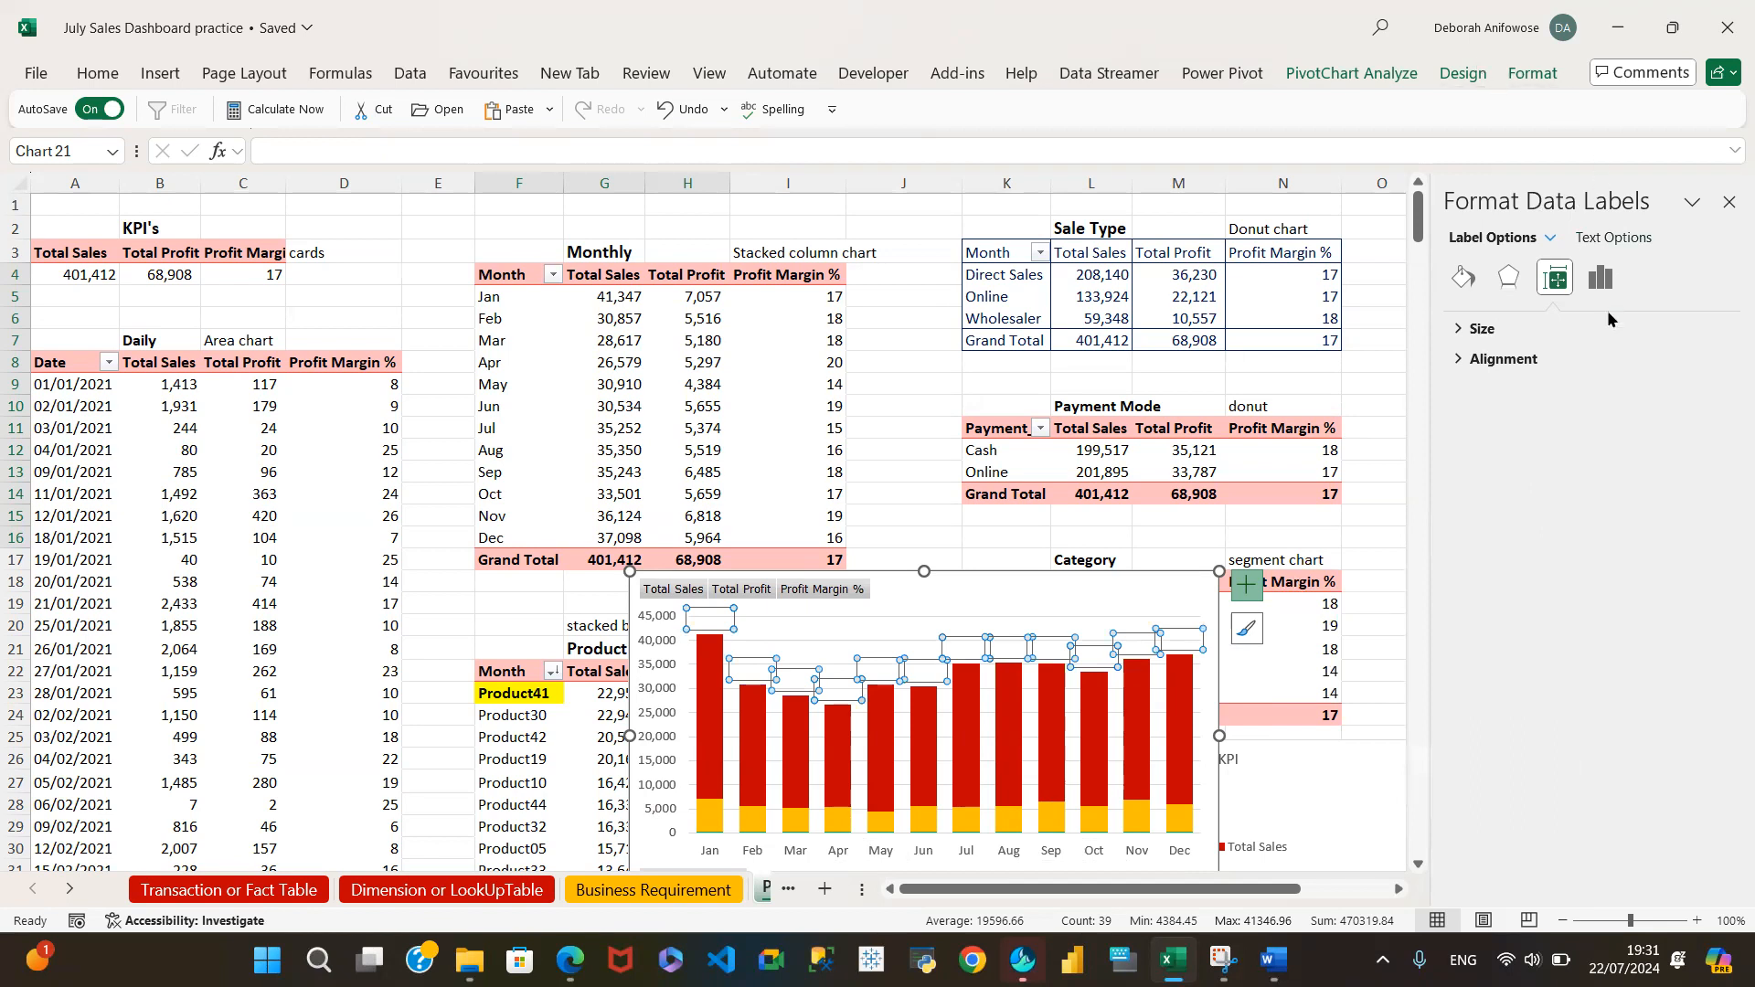
click(1605, 285)
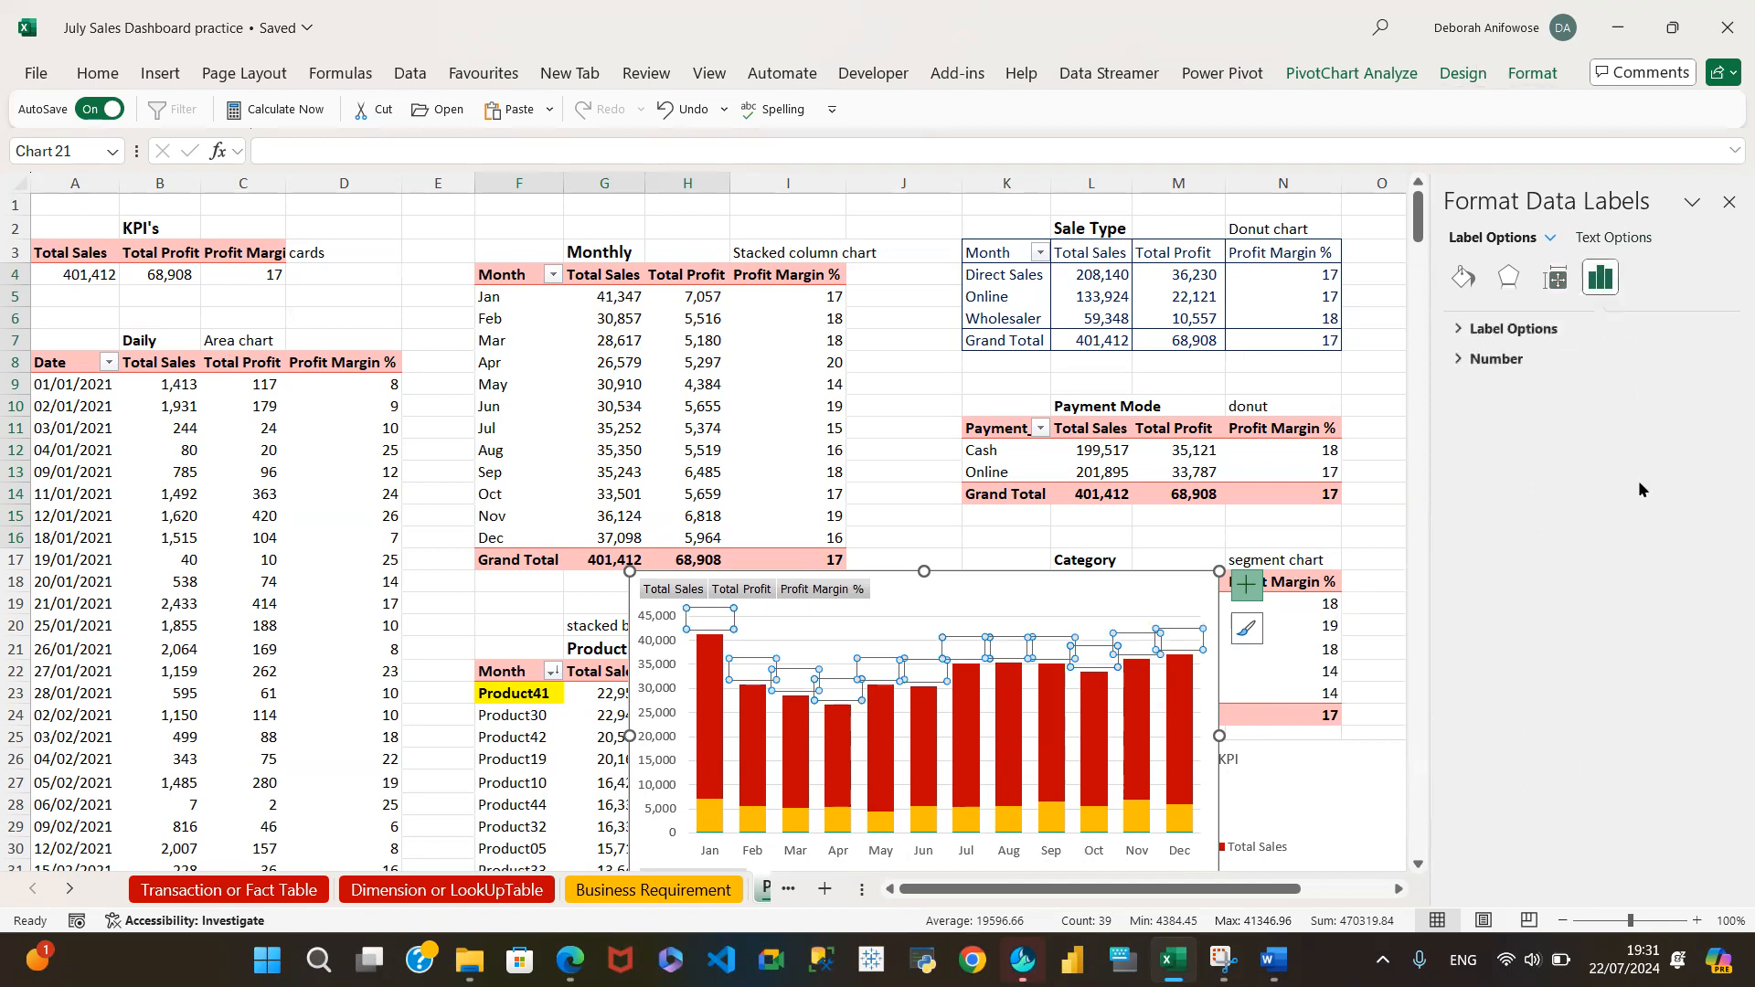
click(1459, 331)
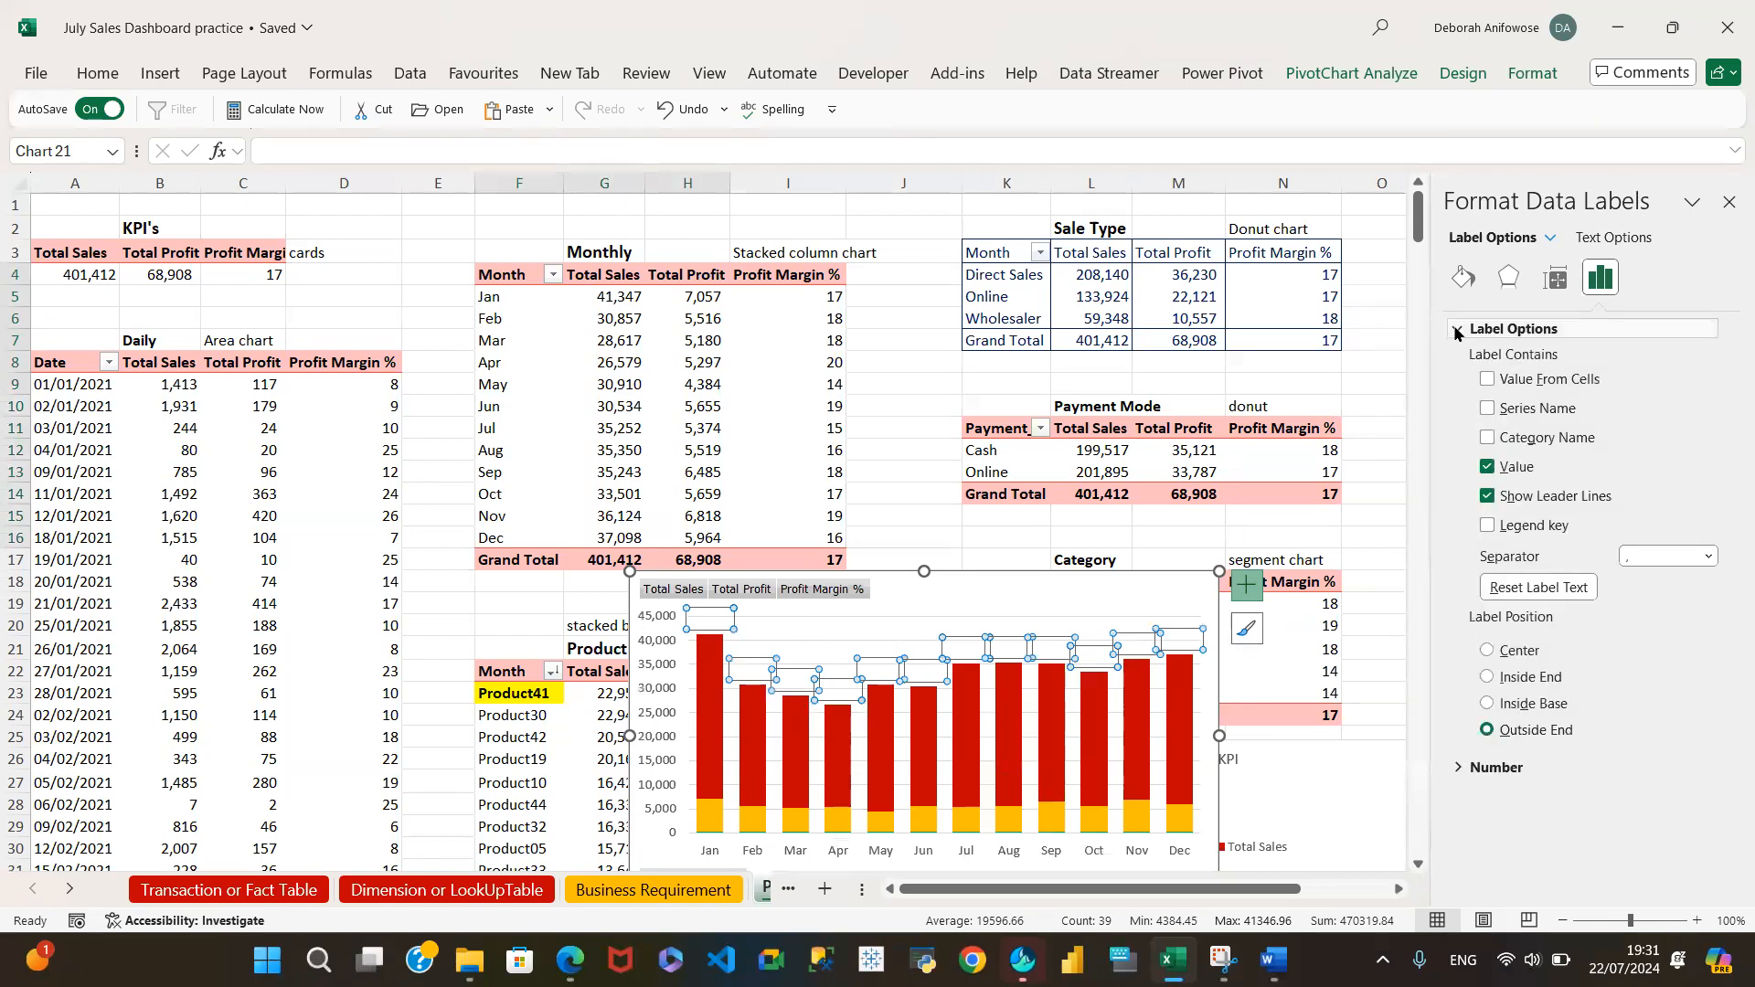
Enable label values from cells and select the Monthly table's Profit Margin % cells I5:I16 as the data label range
click(1486, 379)
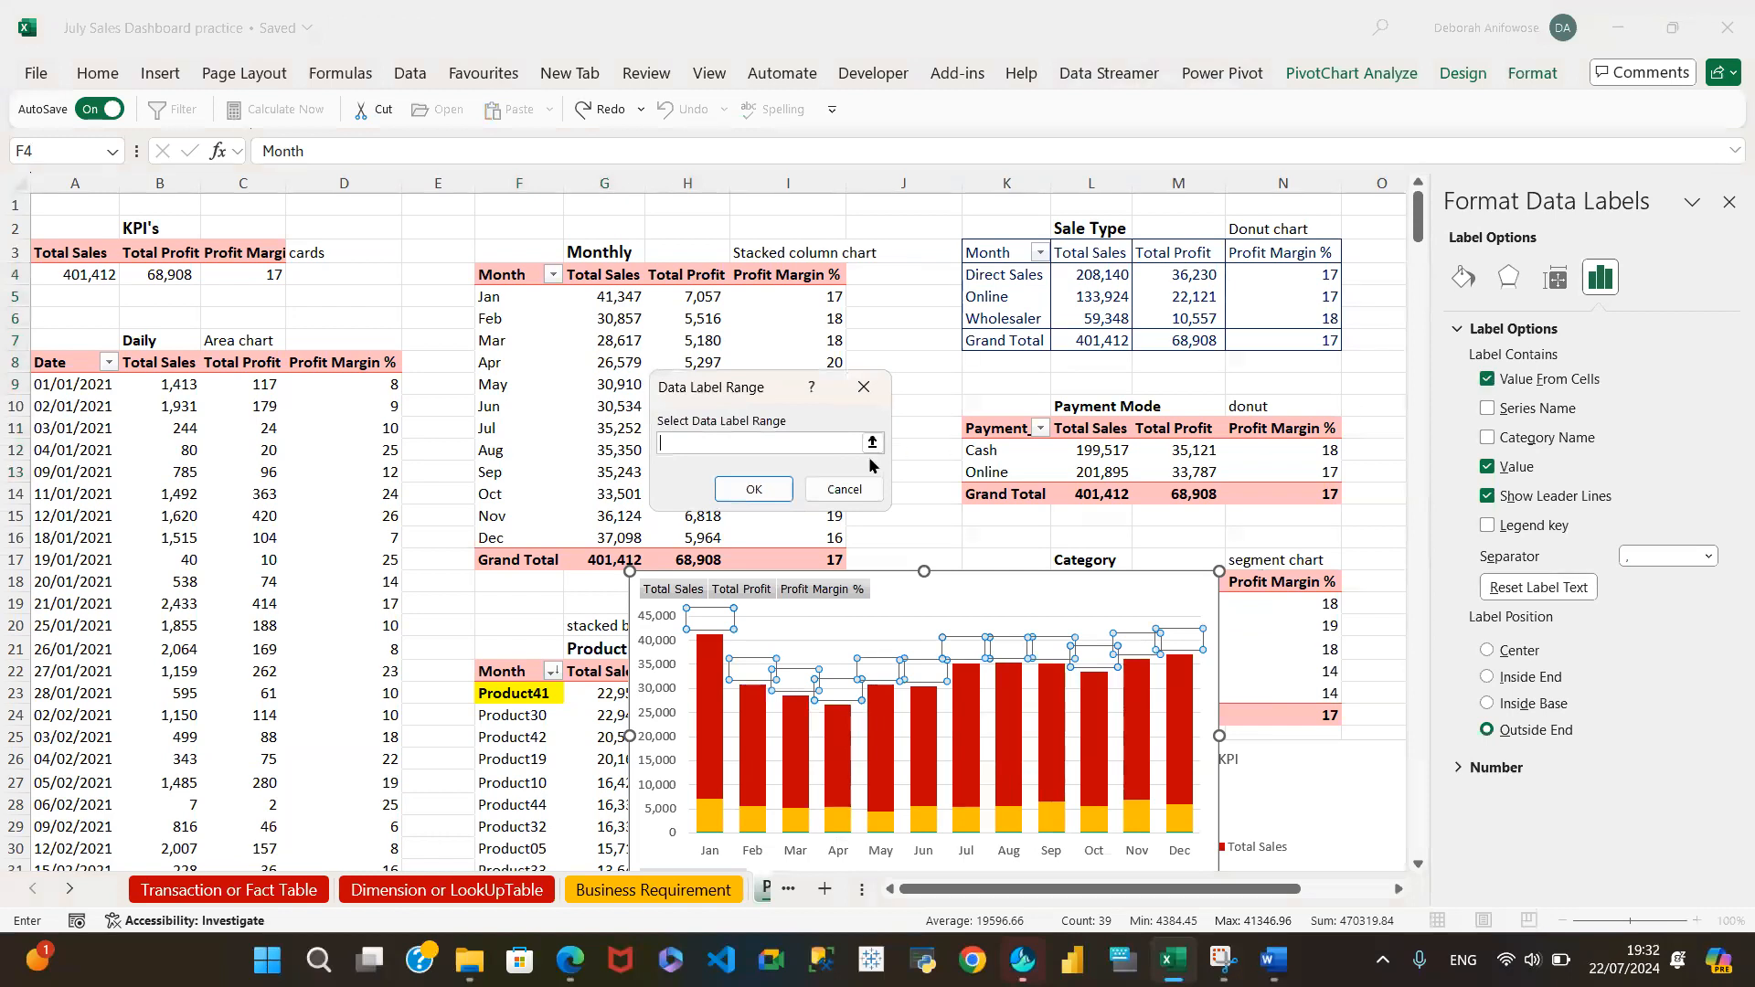
click(873, 444)
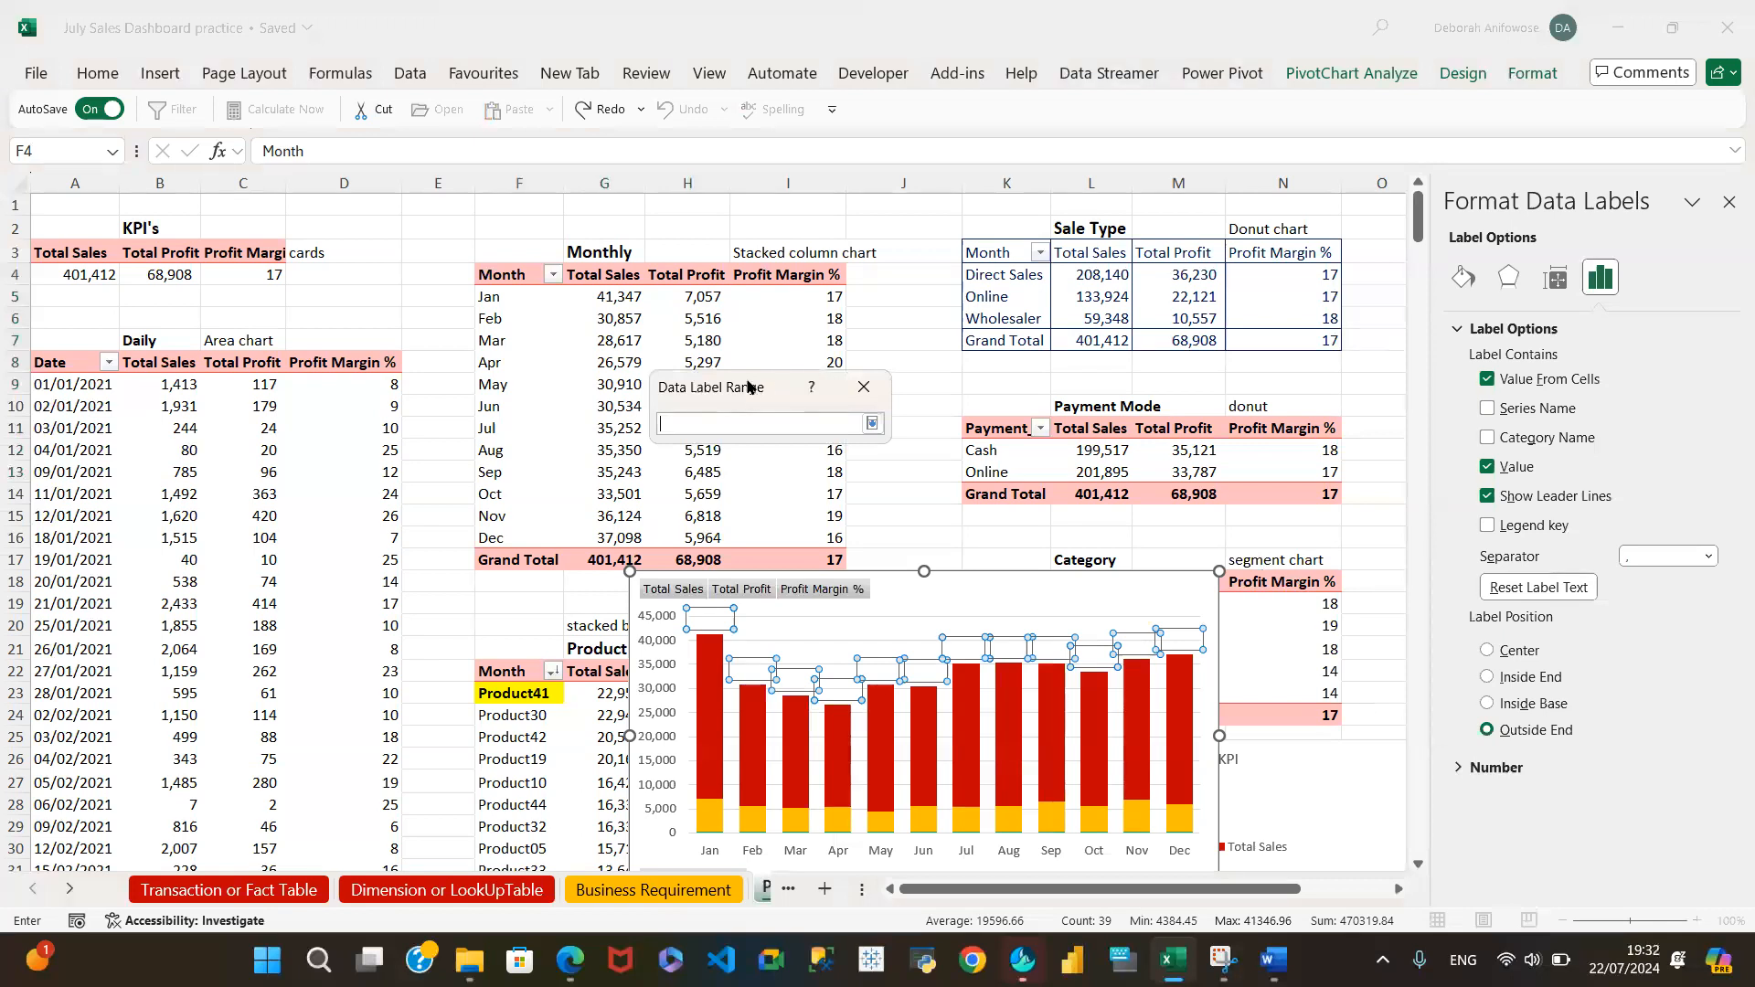
drag(754, 388, 1127, 403)
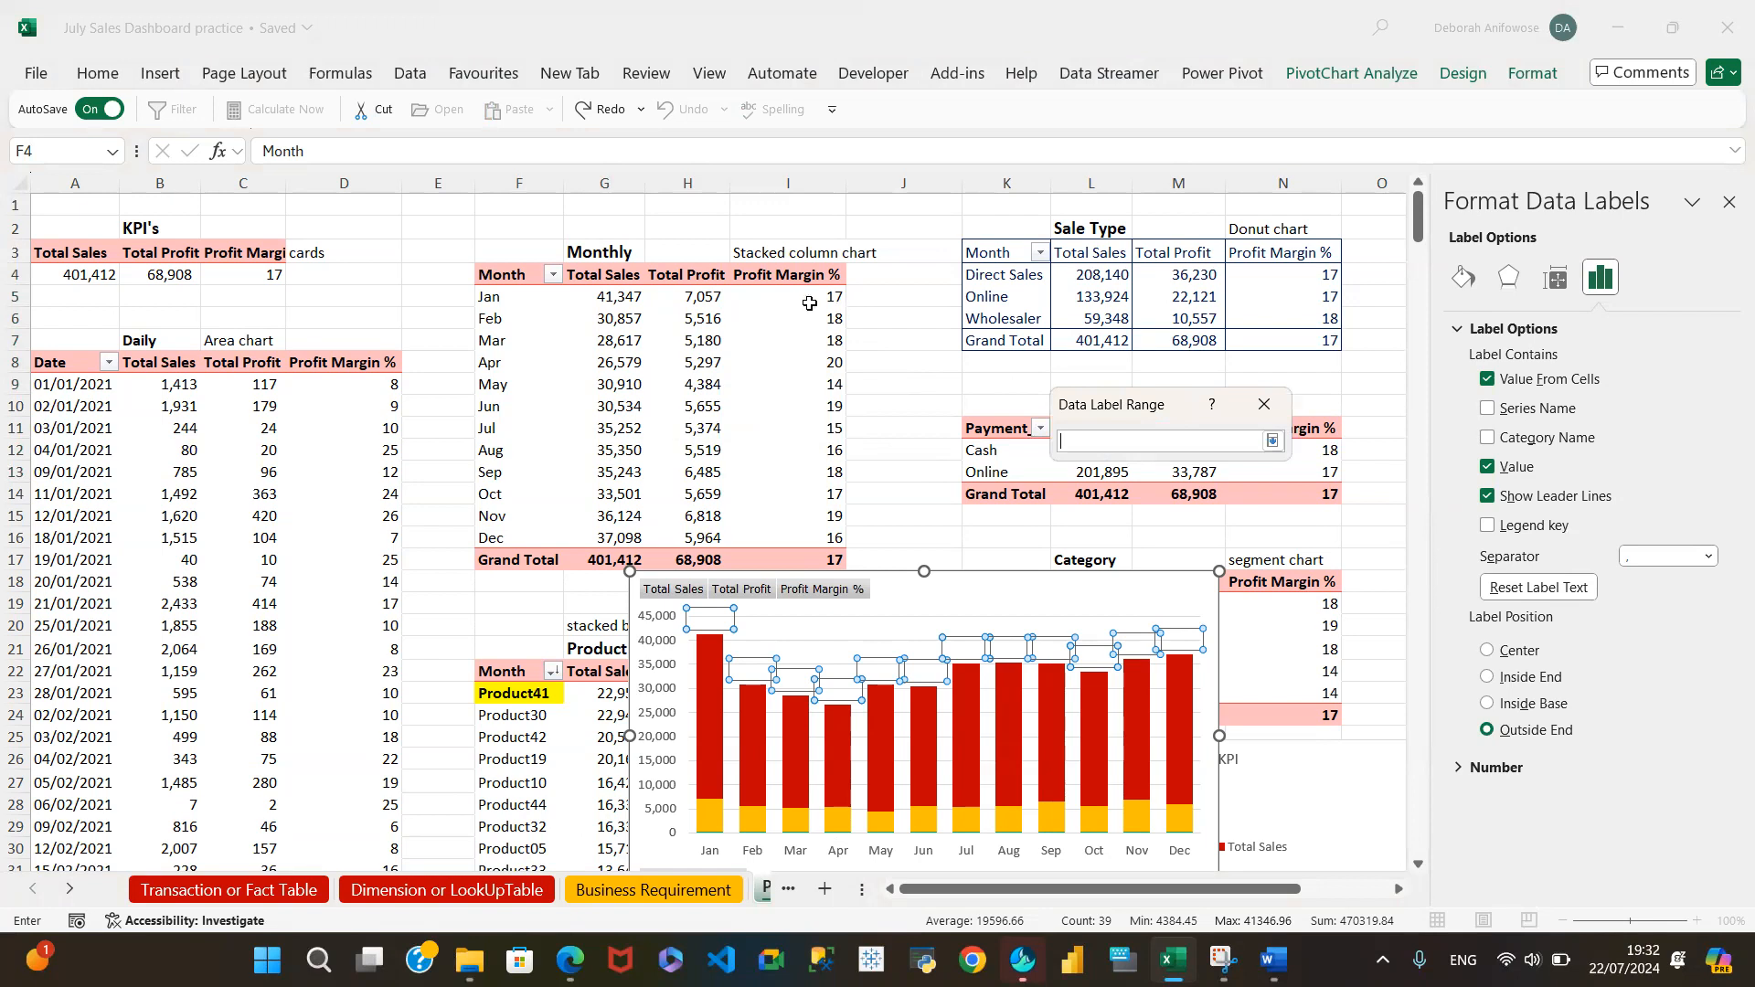
drag(808, 303, 815, 345)
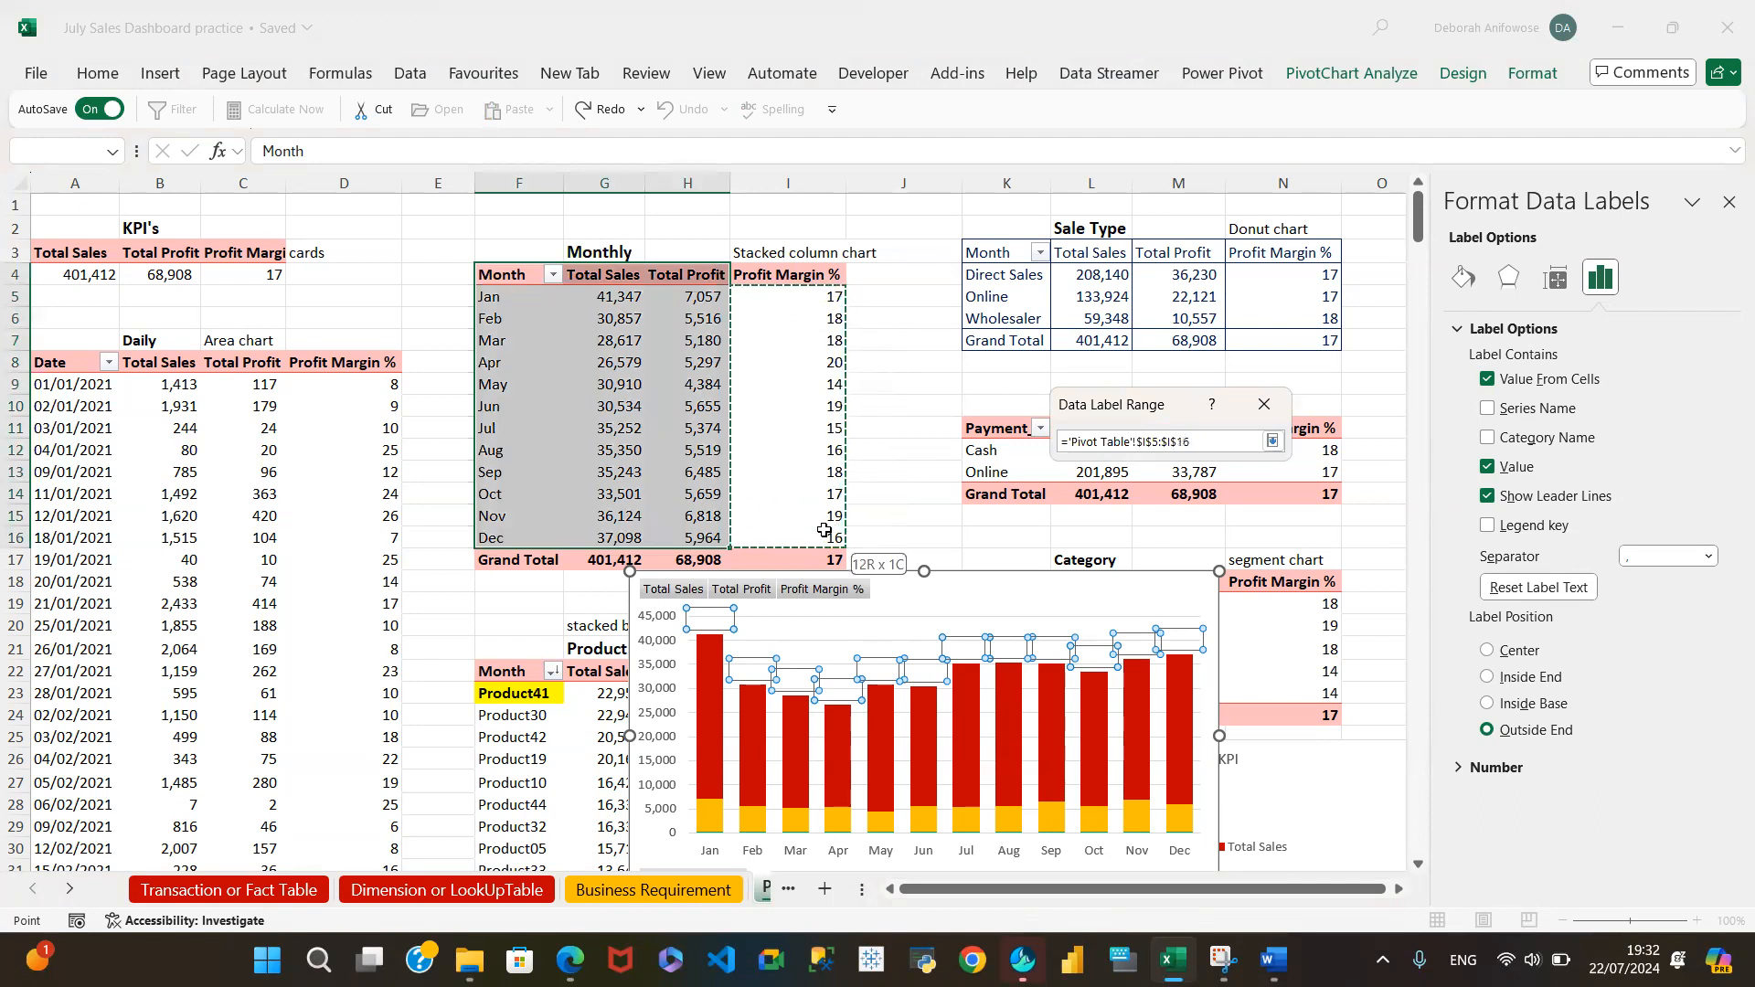
drag(823, 530, 824, 532)
mouse_move(1176, 948)
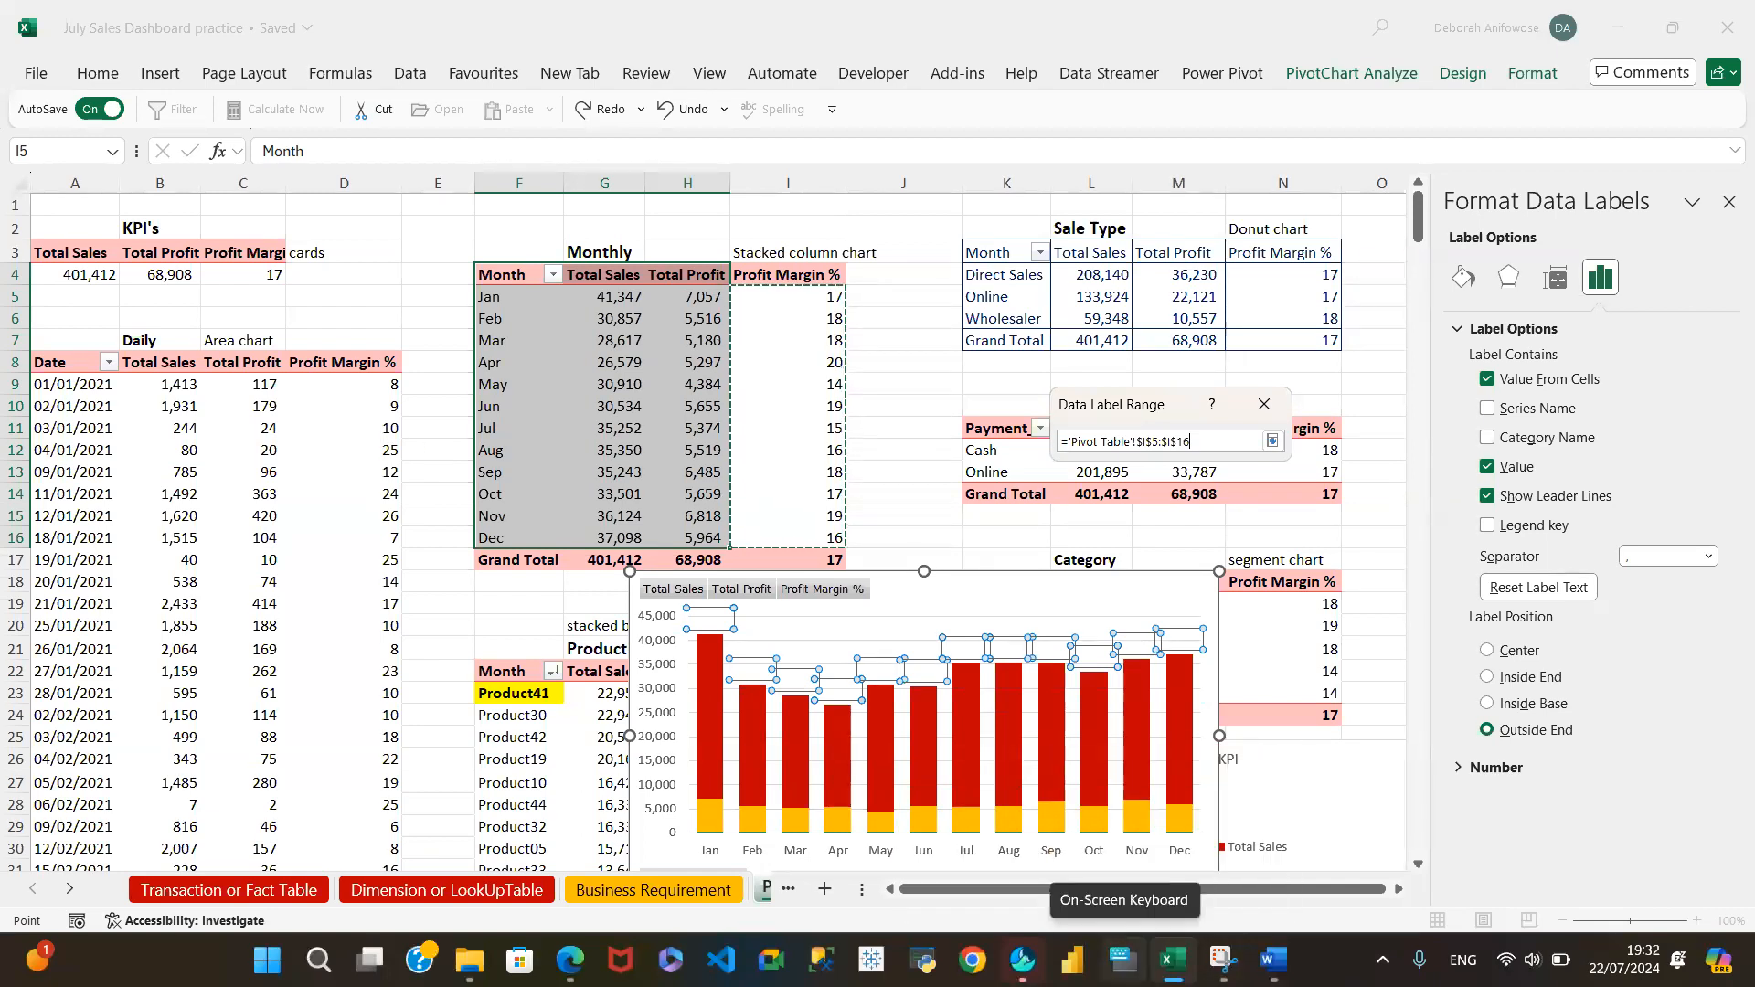
click(1123, 958)
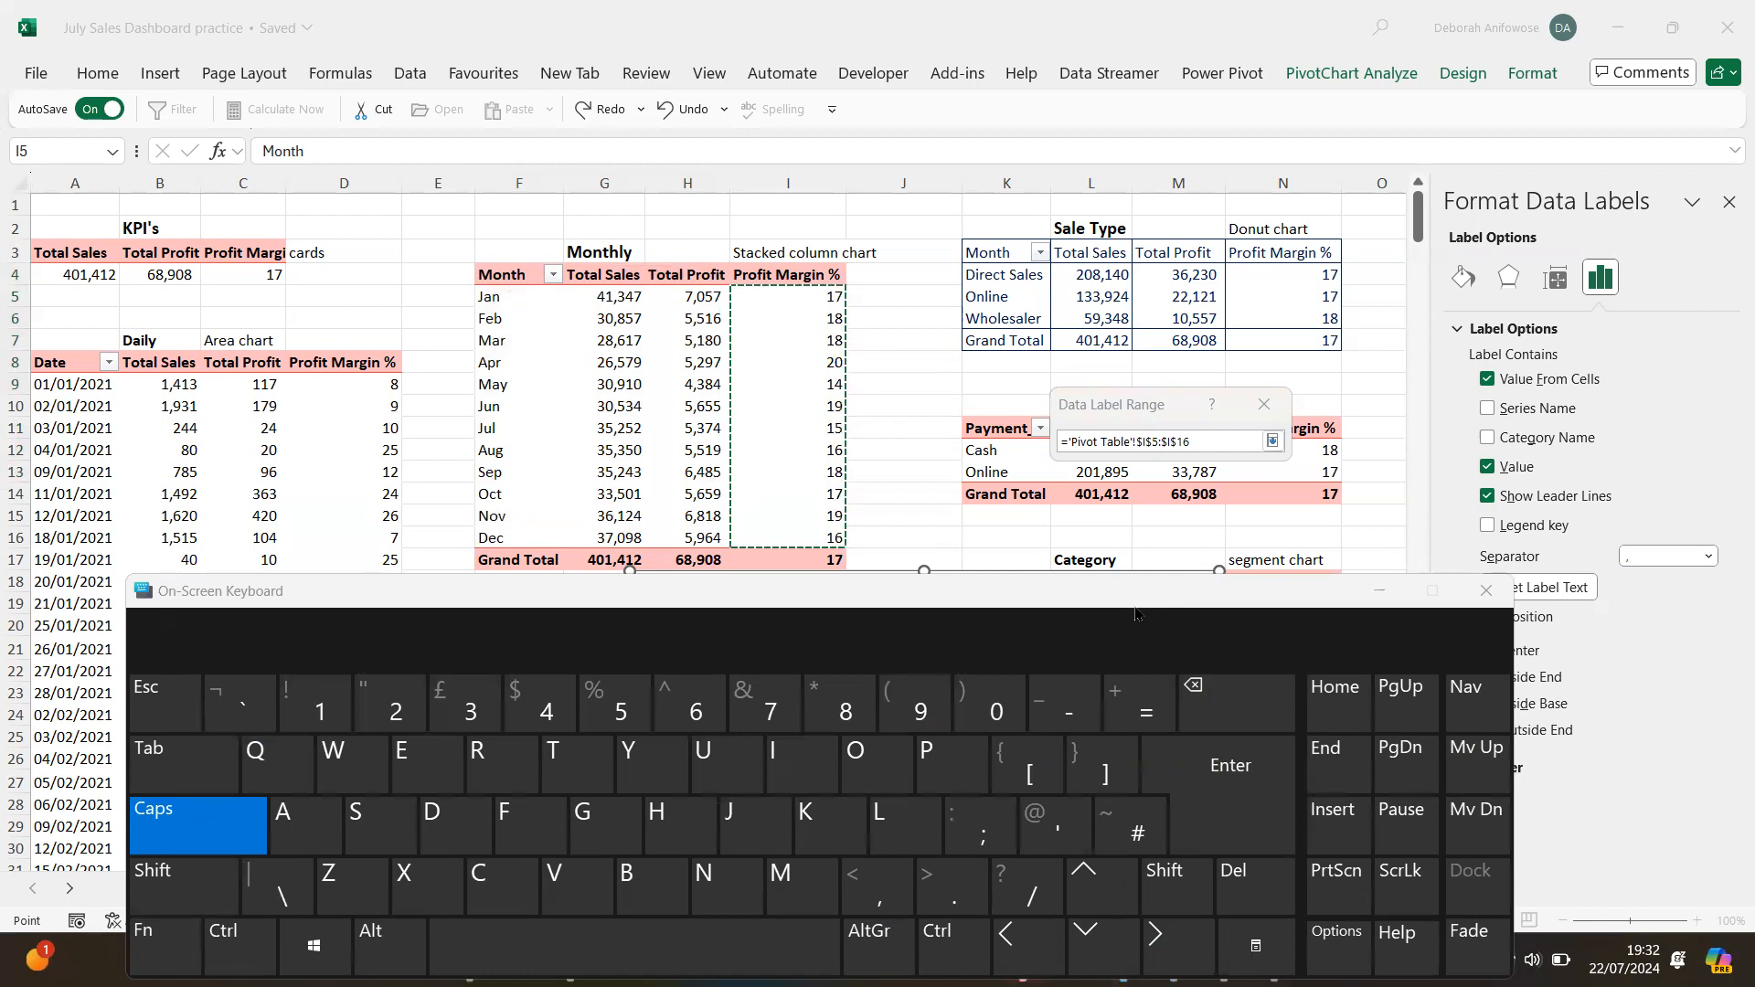
drag(1136, 614, 1106, 736)
click(1209, 918)
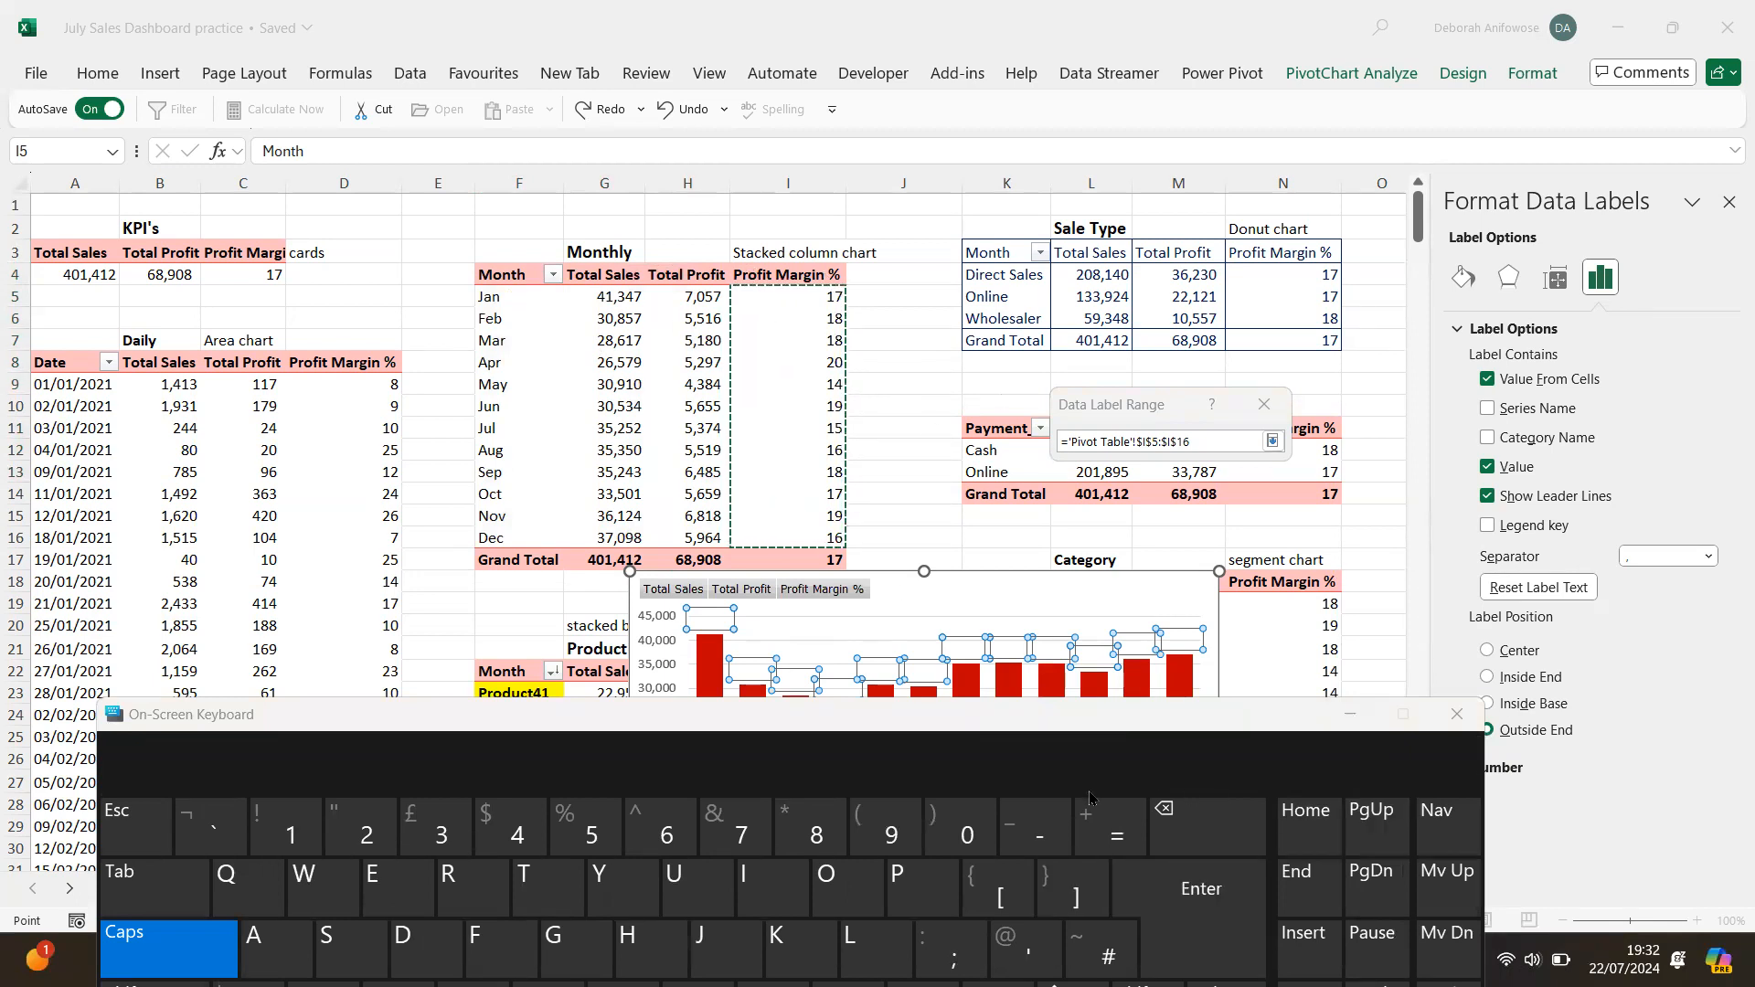
drag(1114, 725, 1082, 666)
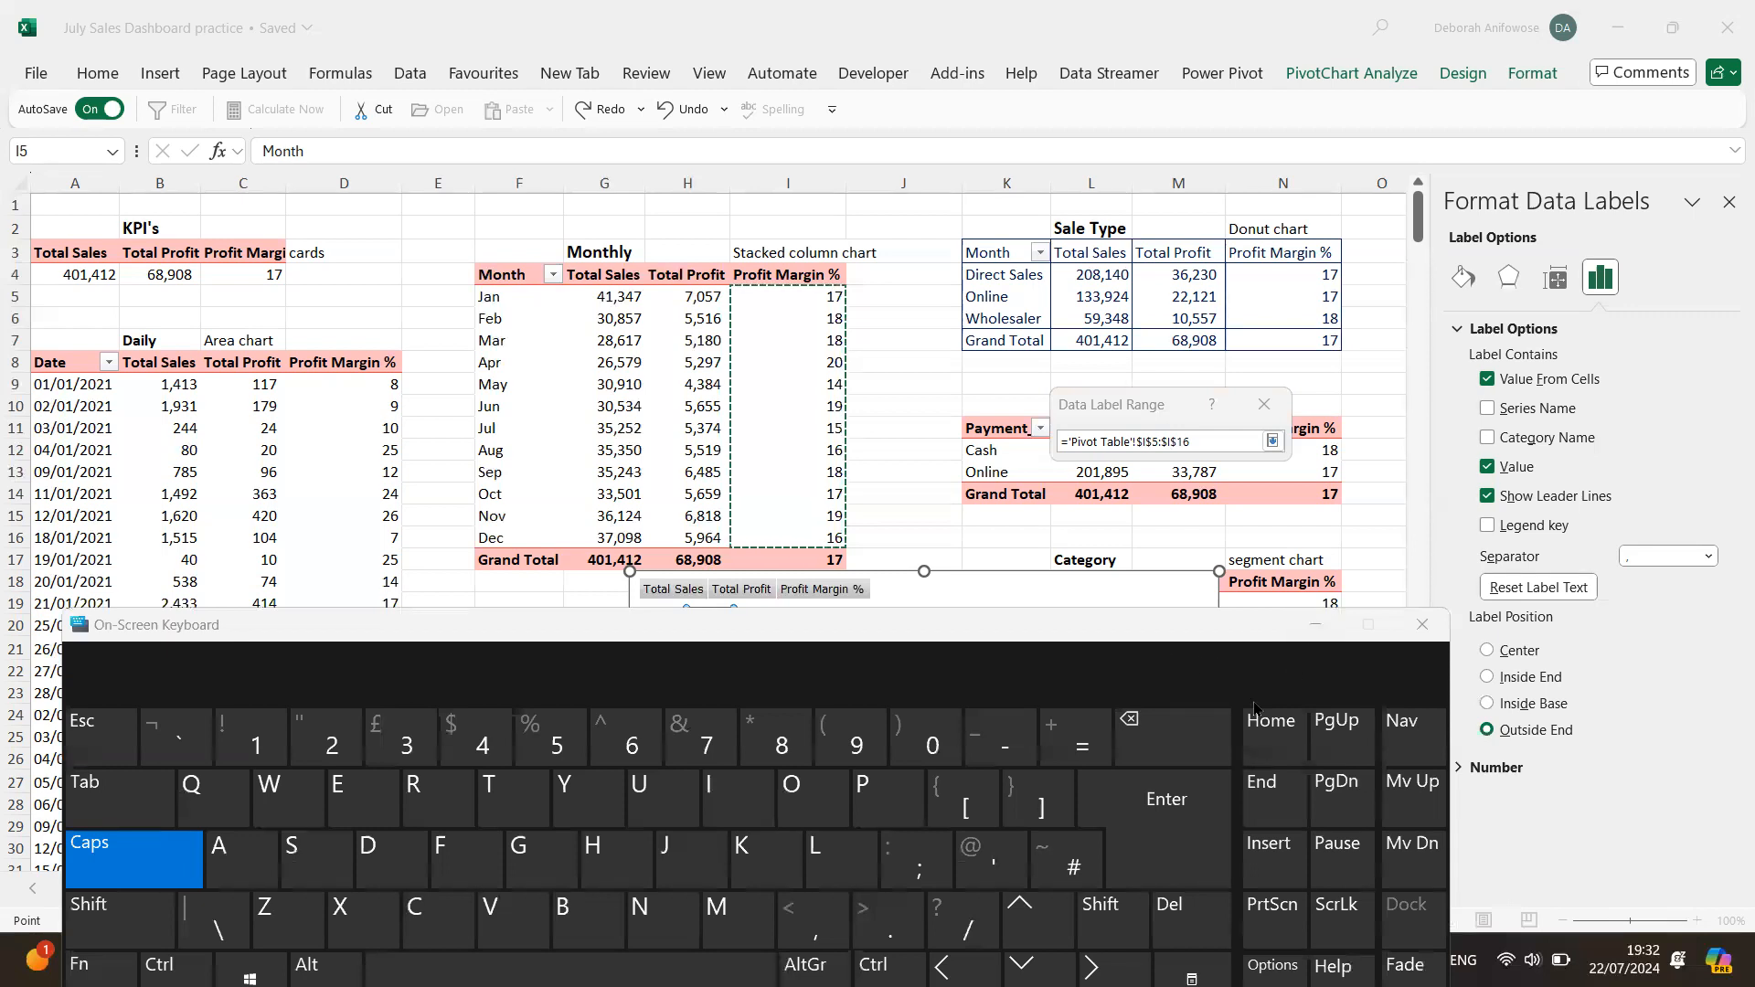
click(1313, 637)
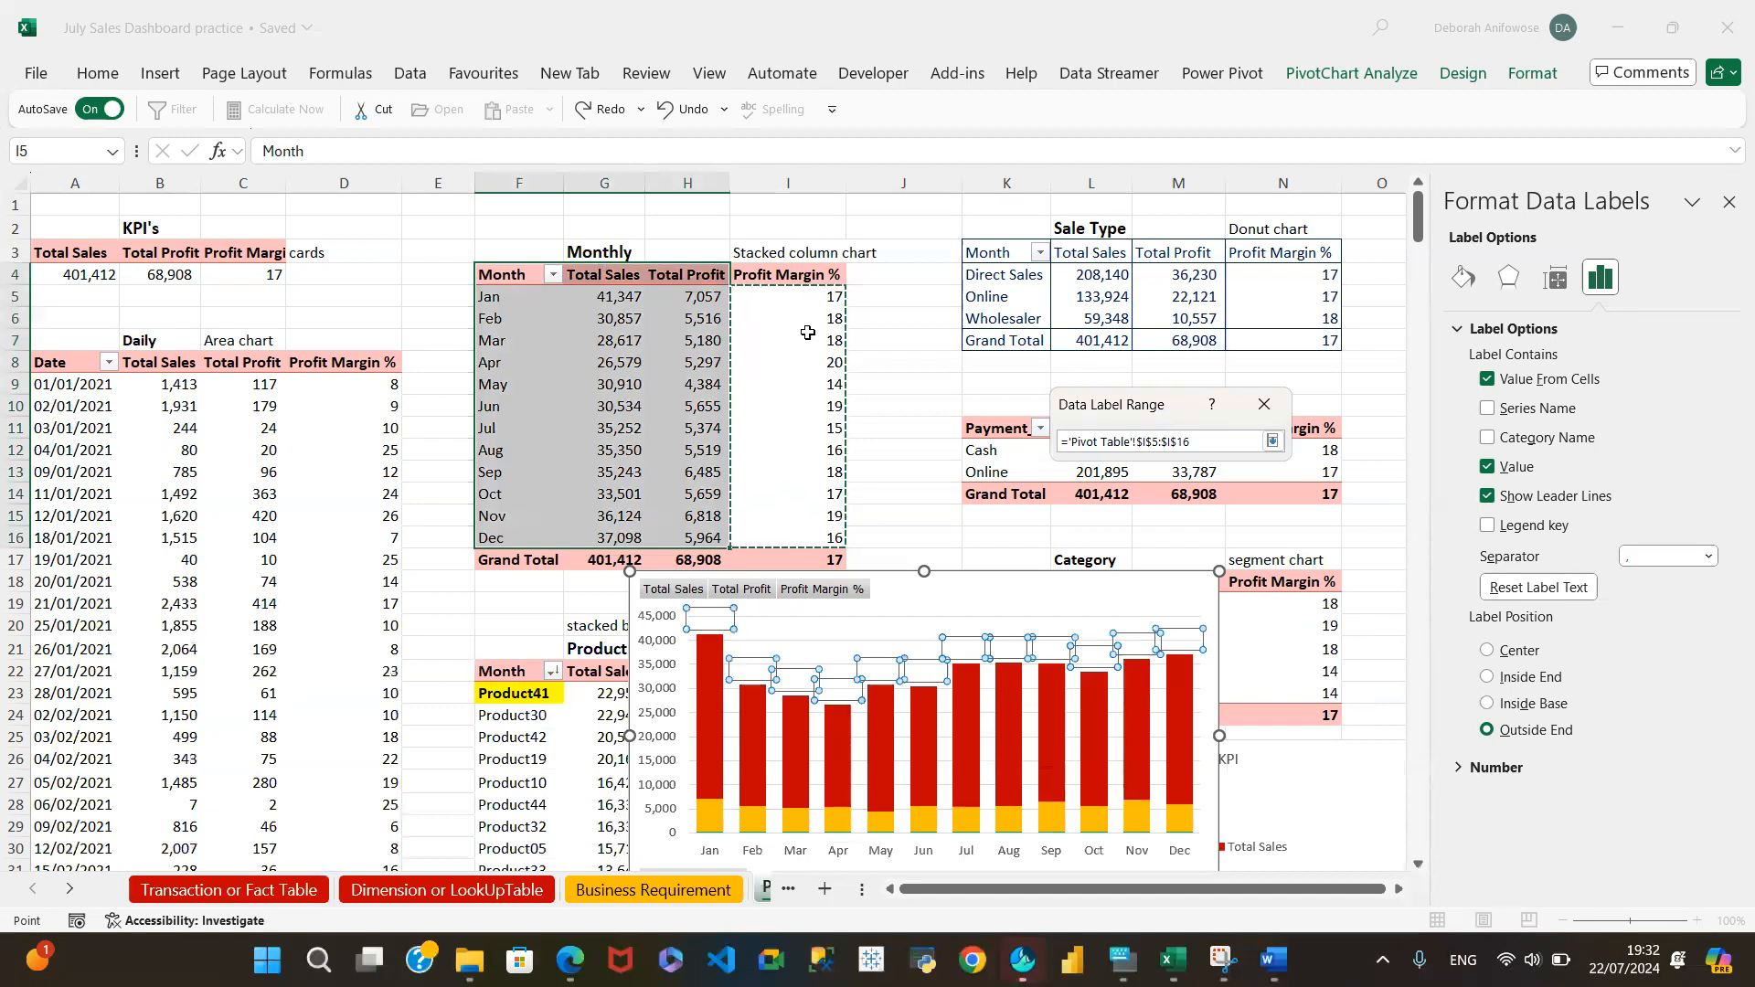
Apply the selected Profit Margin % range to the data labels and move the chart up over the Monthly table
key(Return)
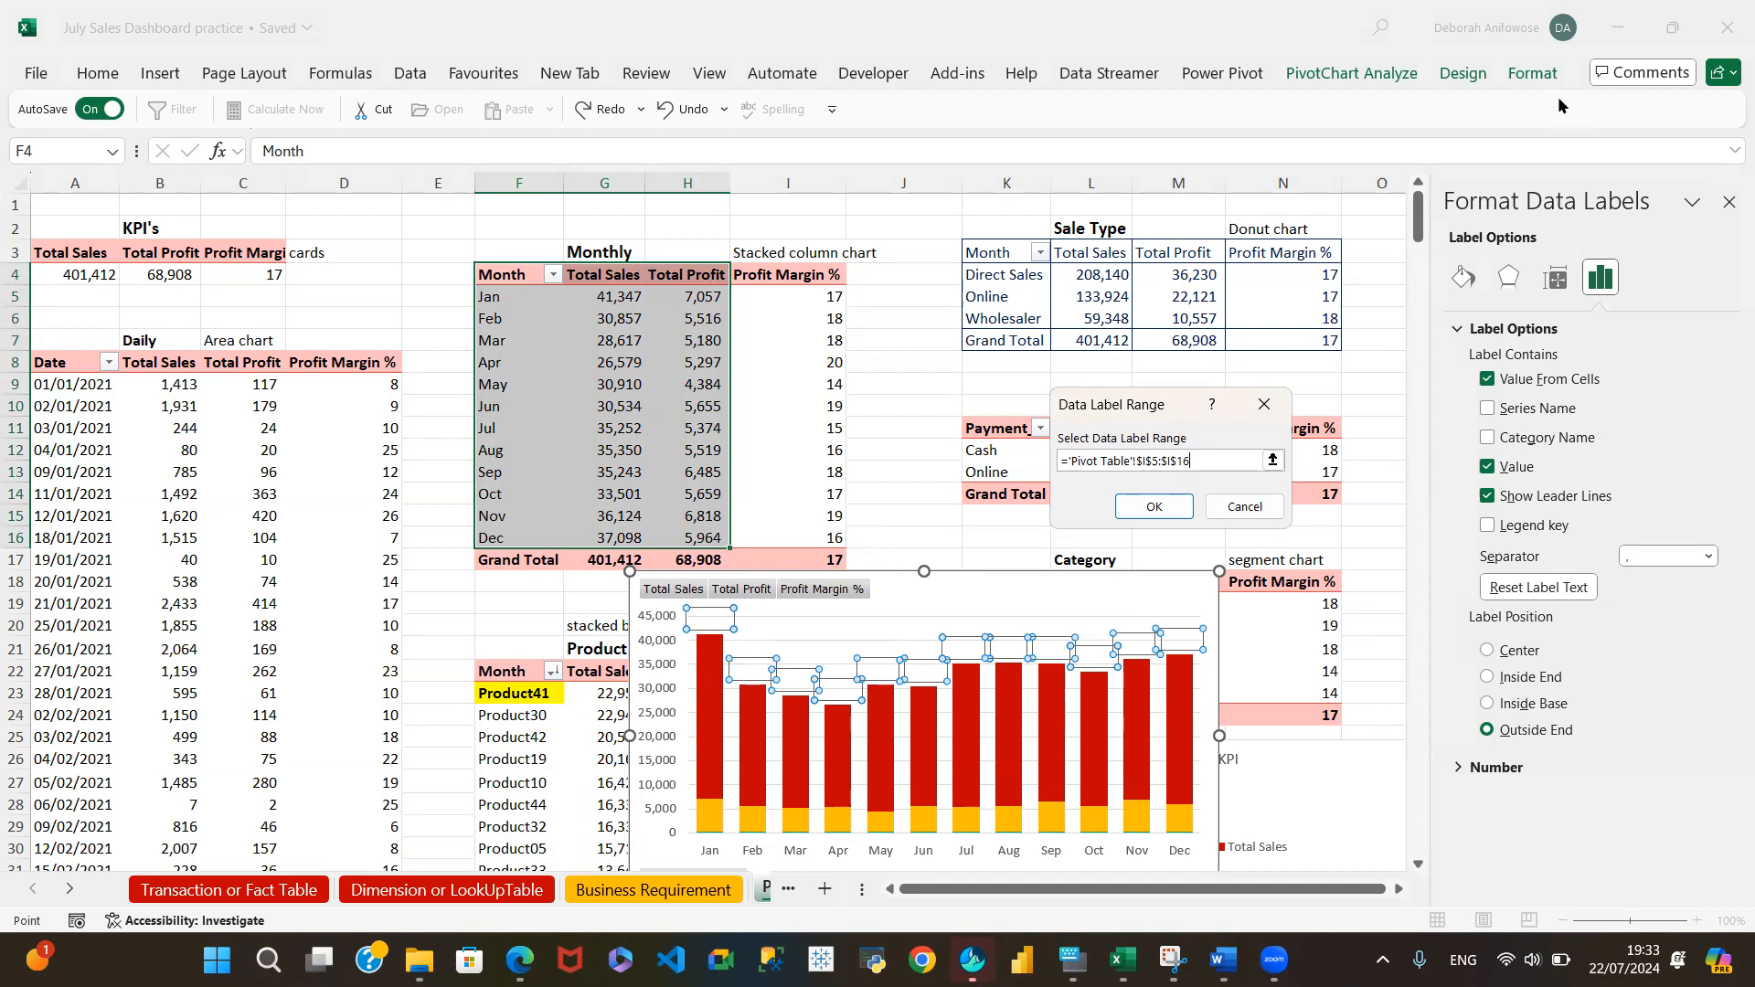
key(Return)
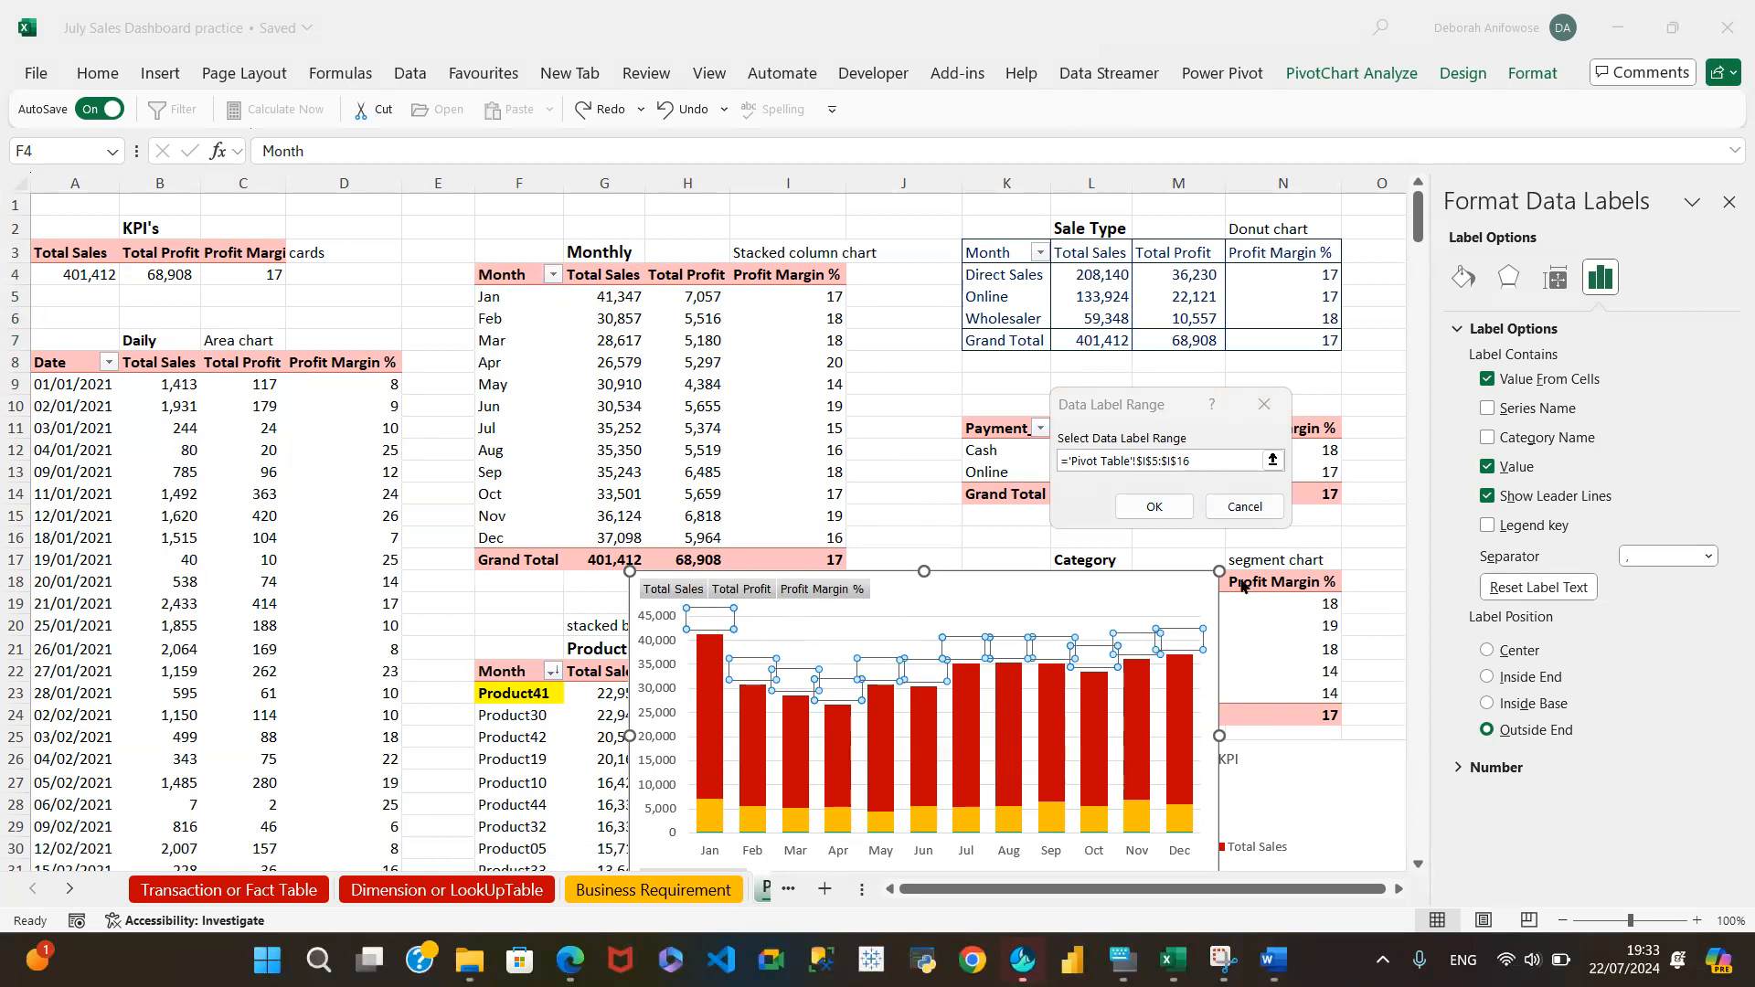
click(1157, 508)
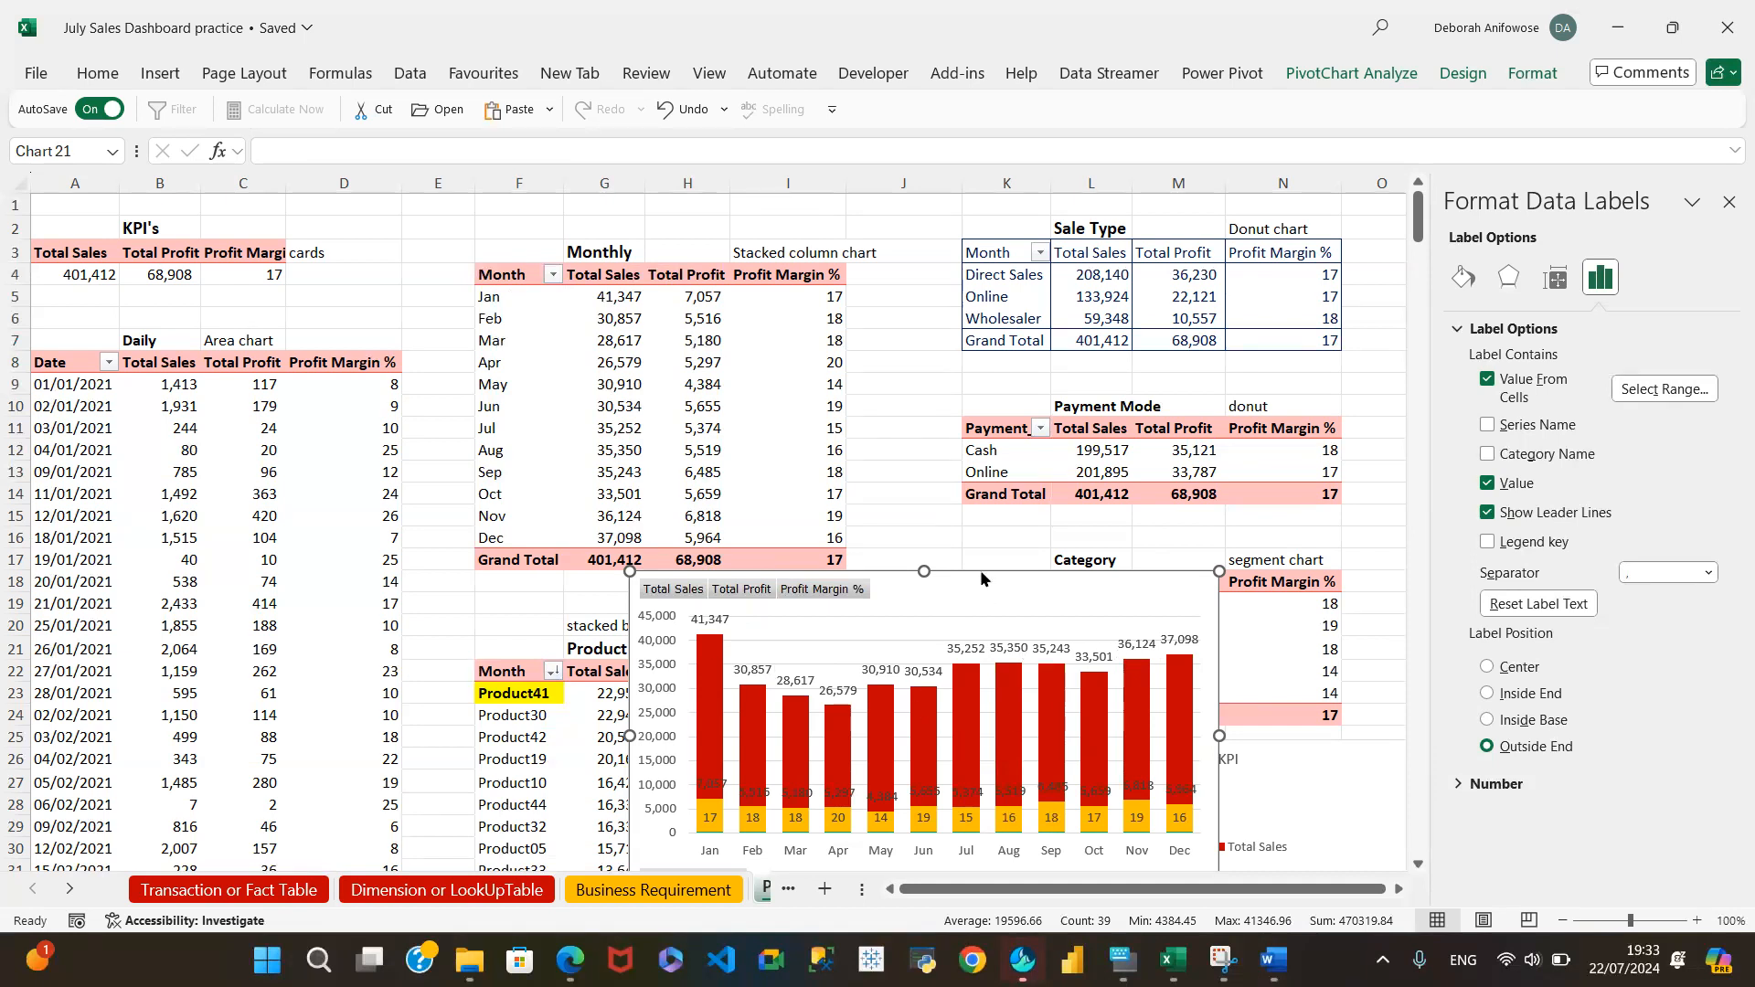
click(952, 591)
drag(909, 585, 895, 317)
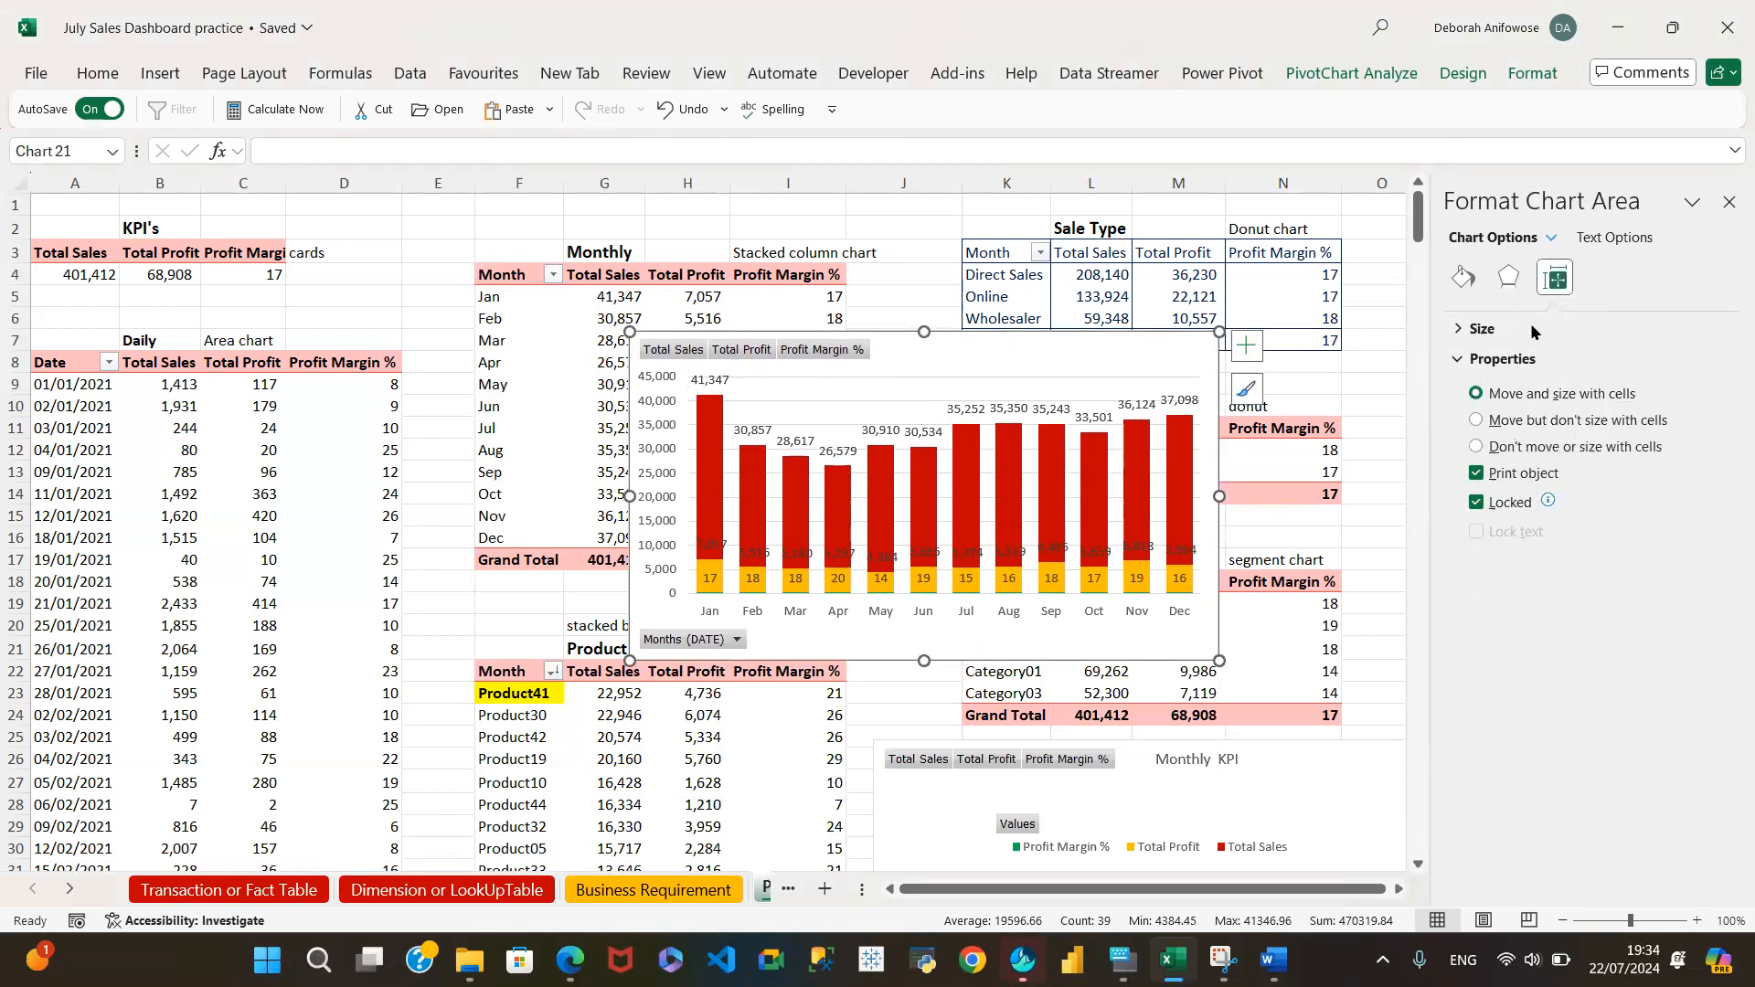
Remove the value labels from the Total Sales and Total Profit columns, leaving only the Profit Margin % labels
click(707, 402)
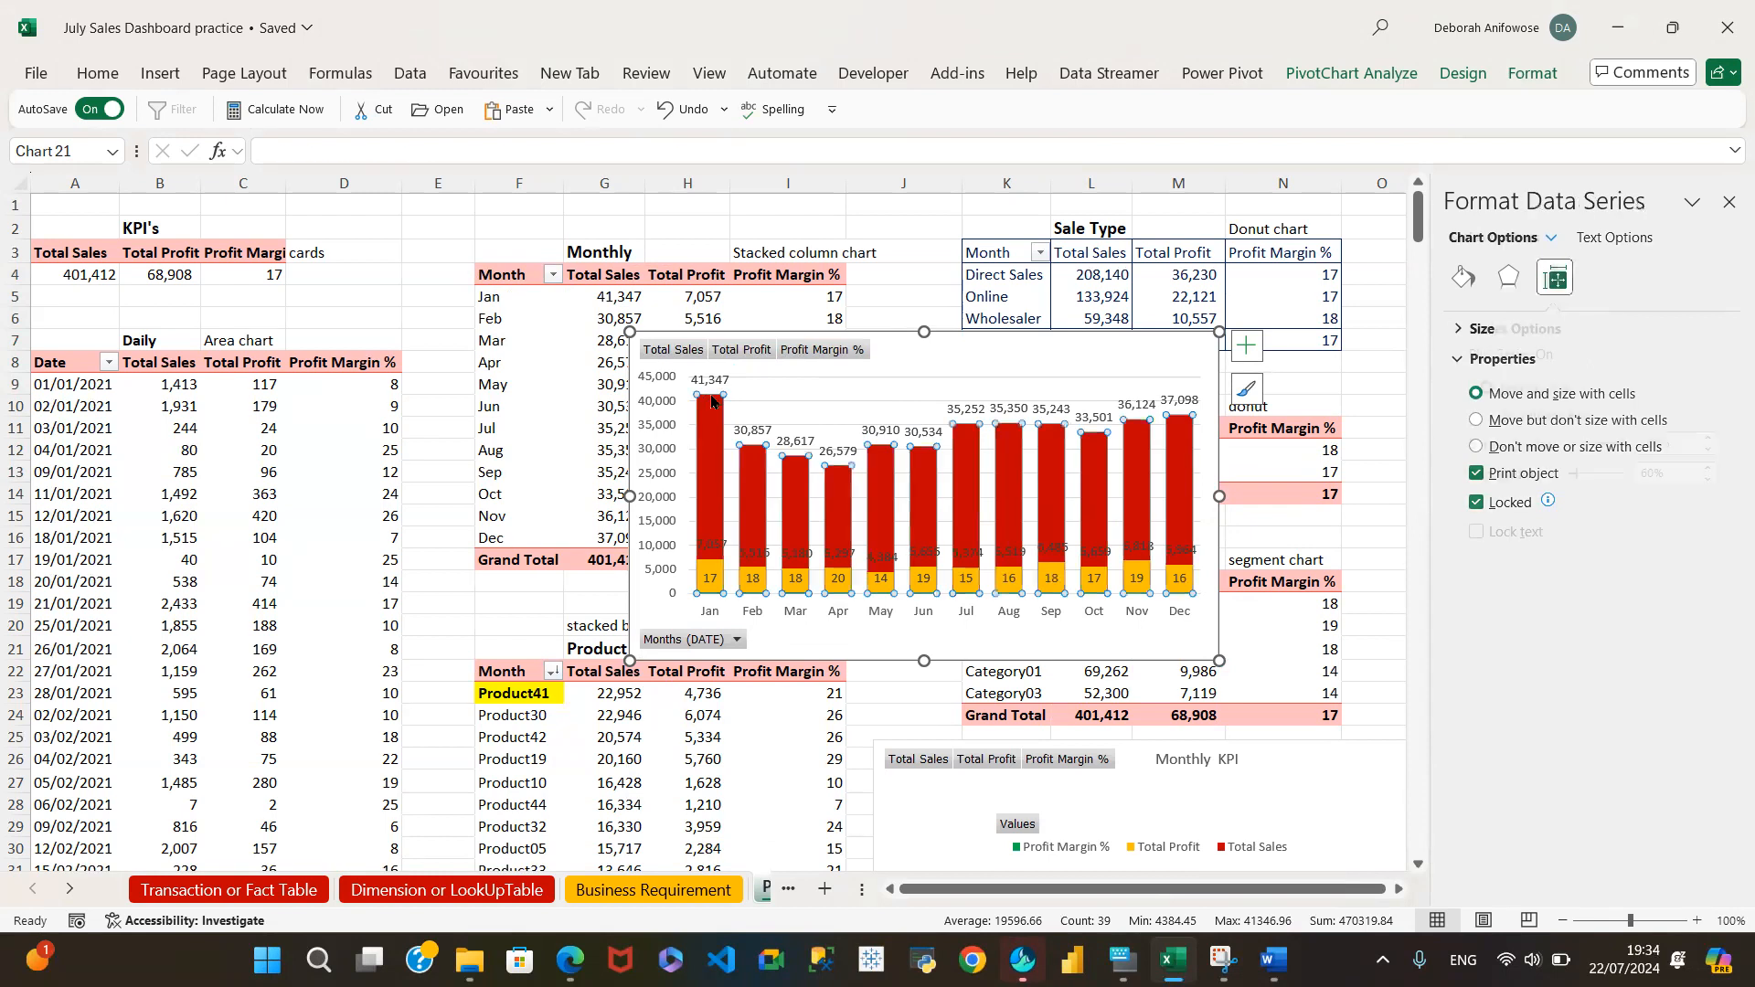
click(1246, 355)
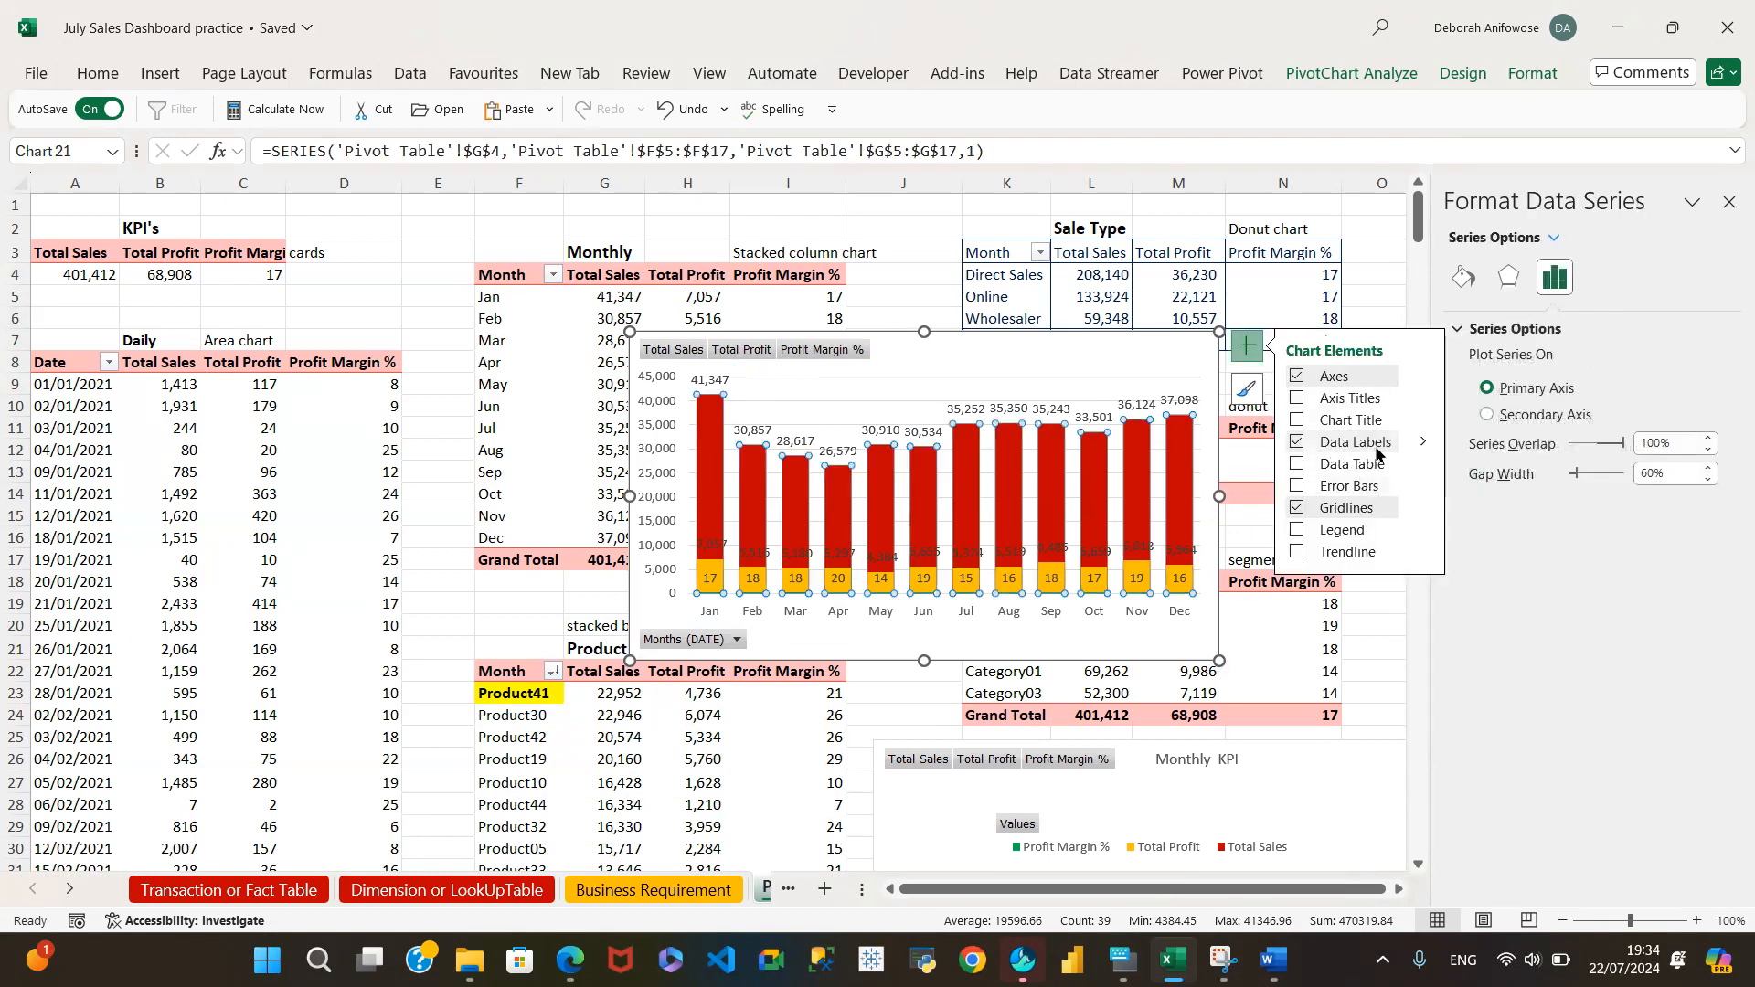
click(1423, 443)
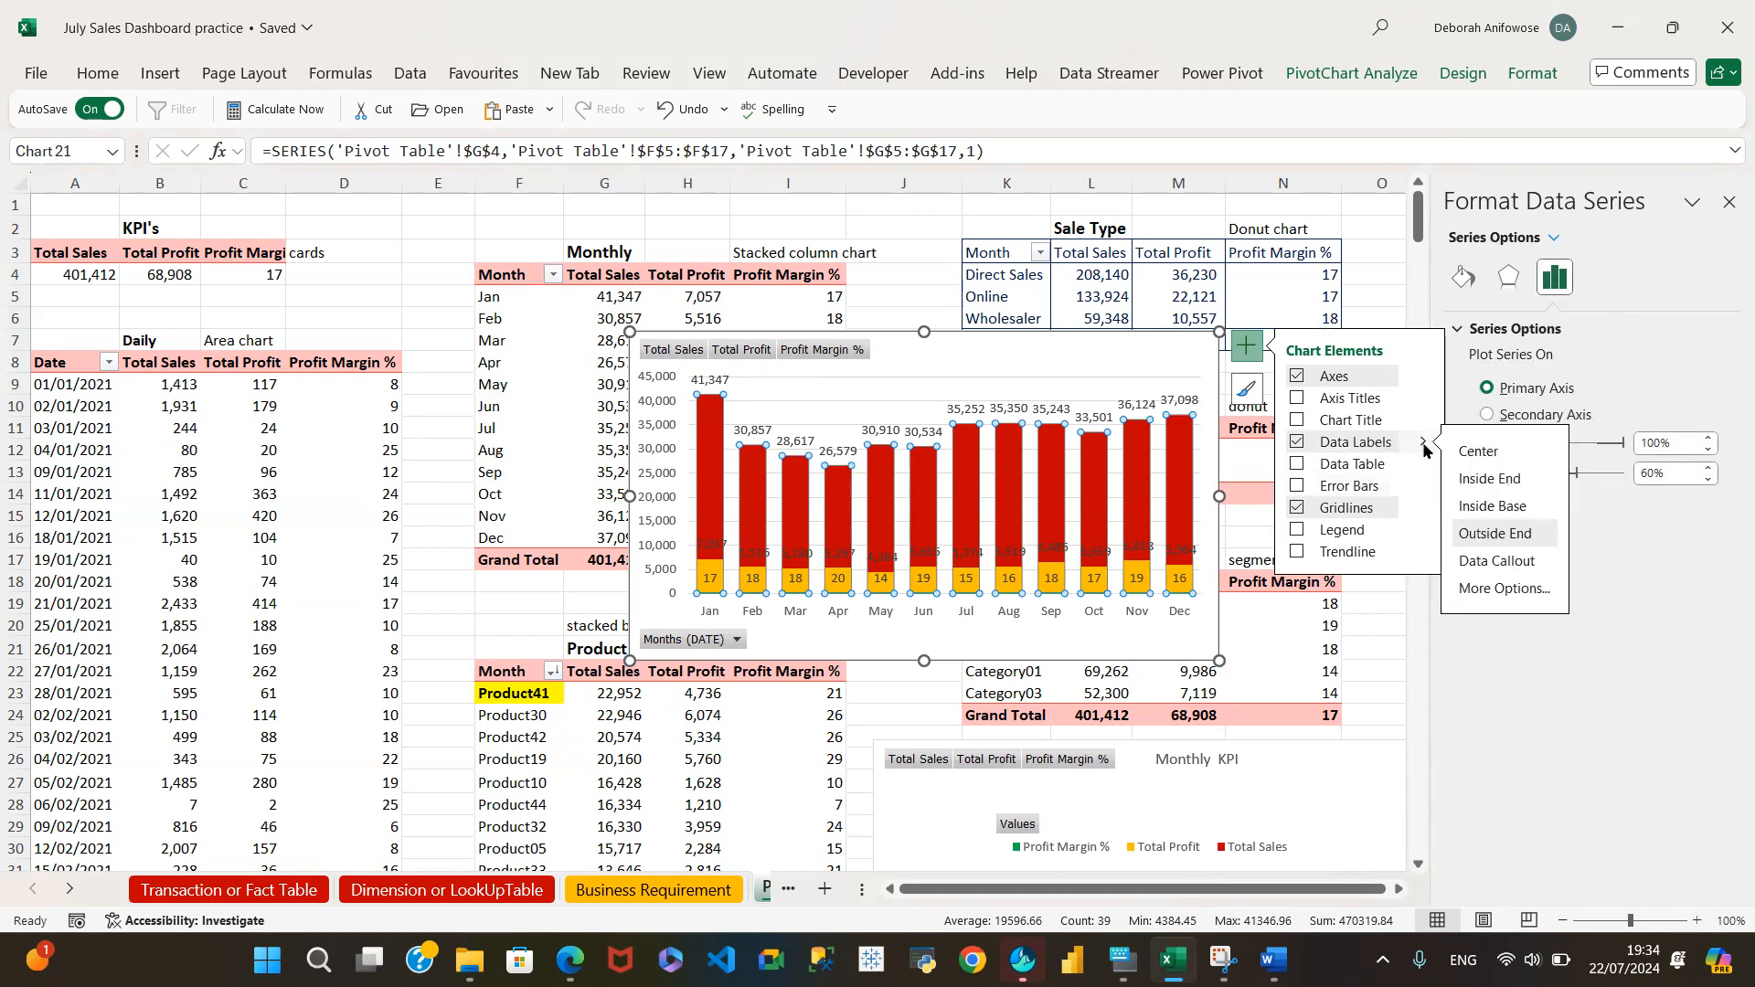
click(1488, 589)
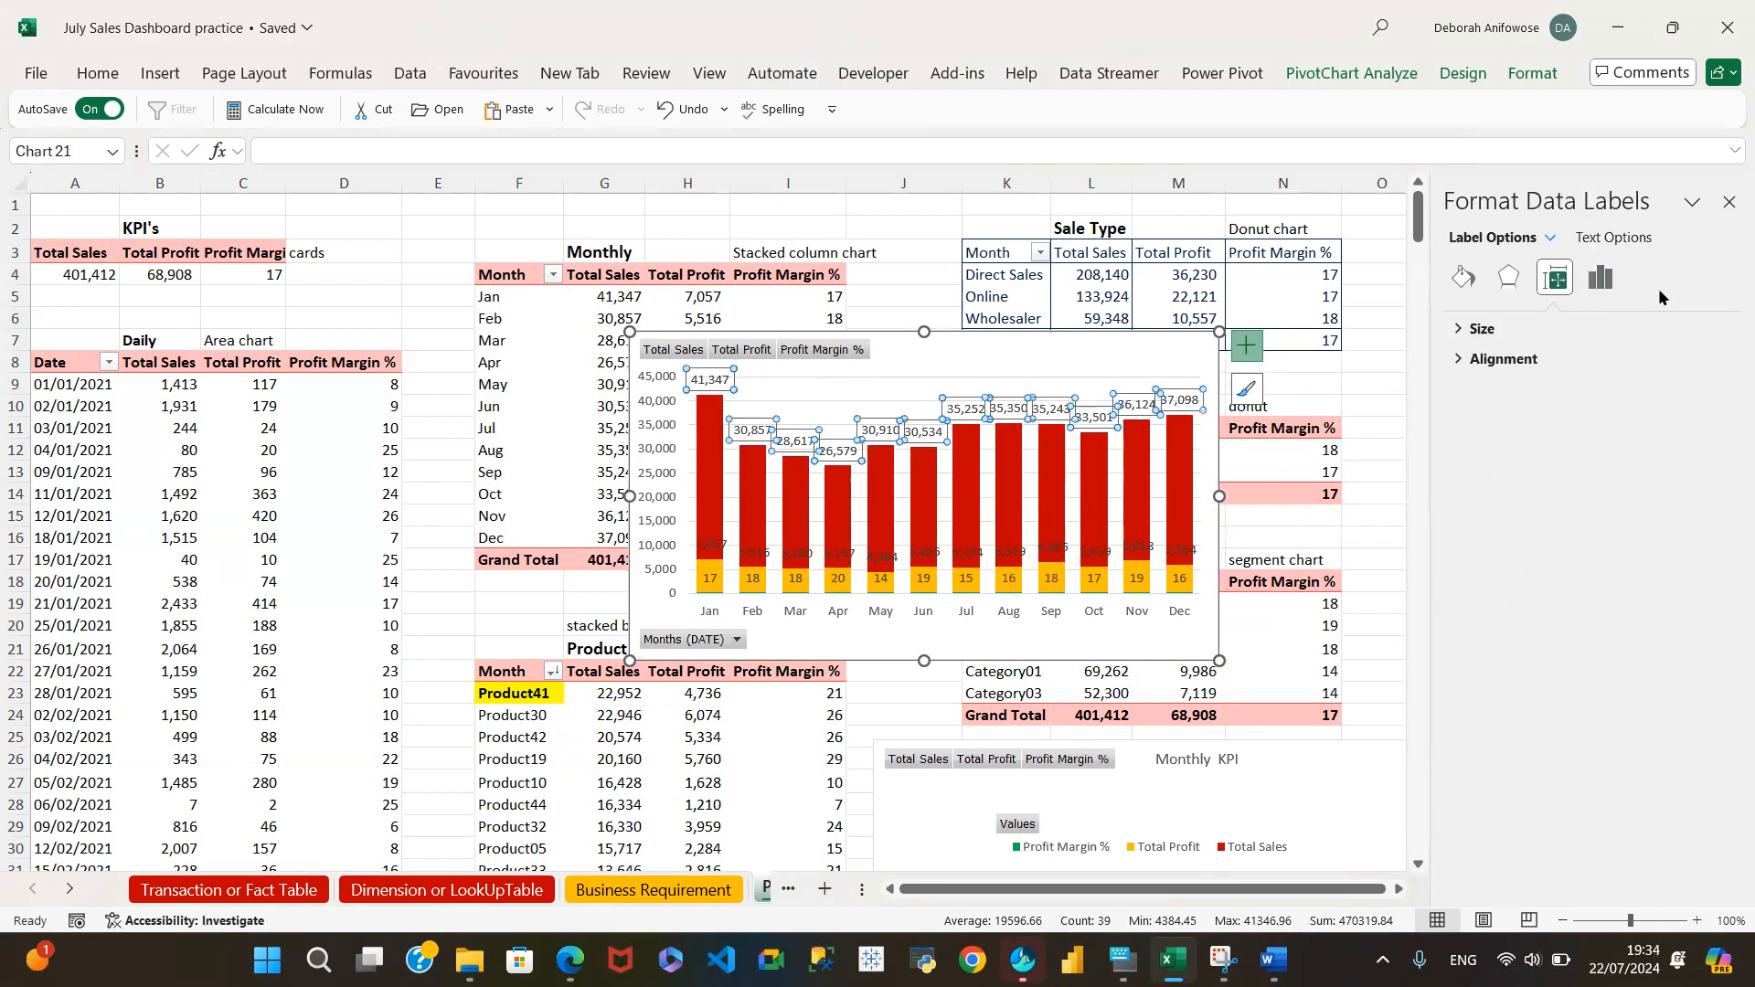
click(1600, 280)
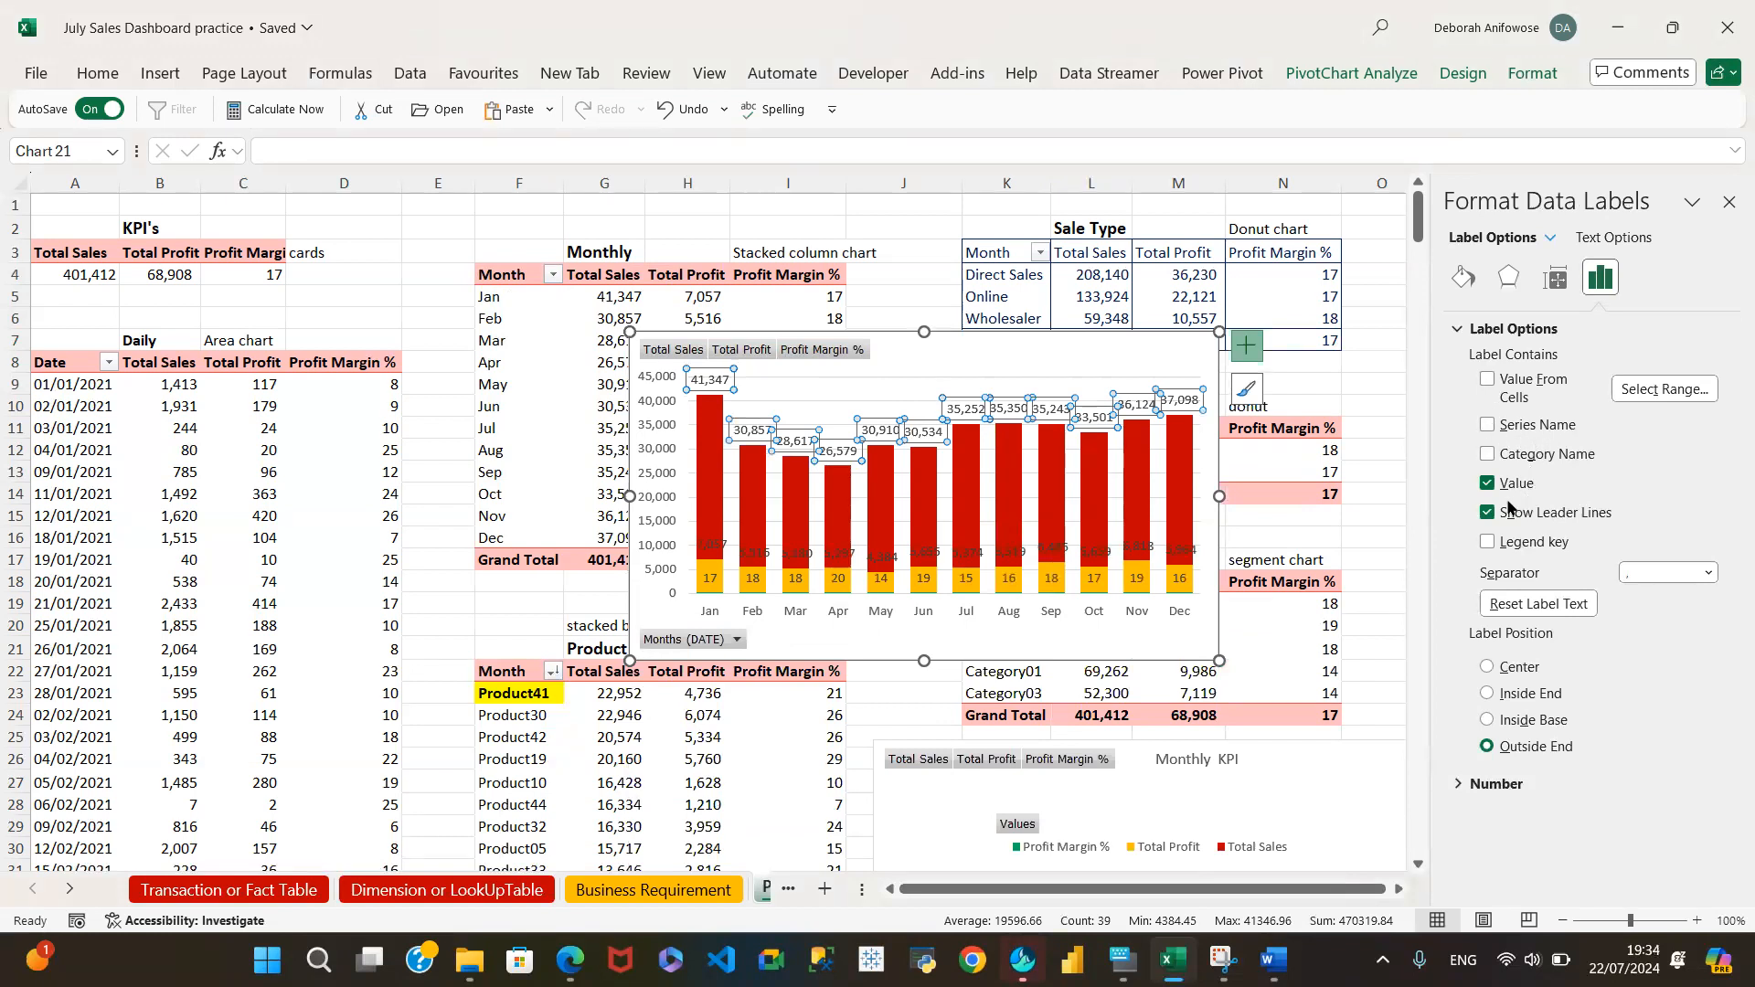
click(1485, 484)
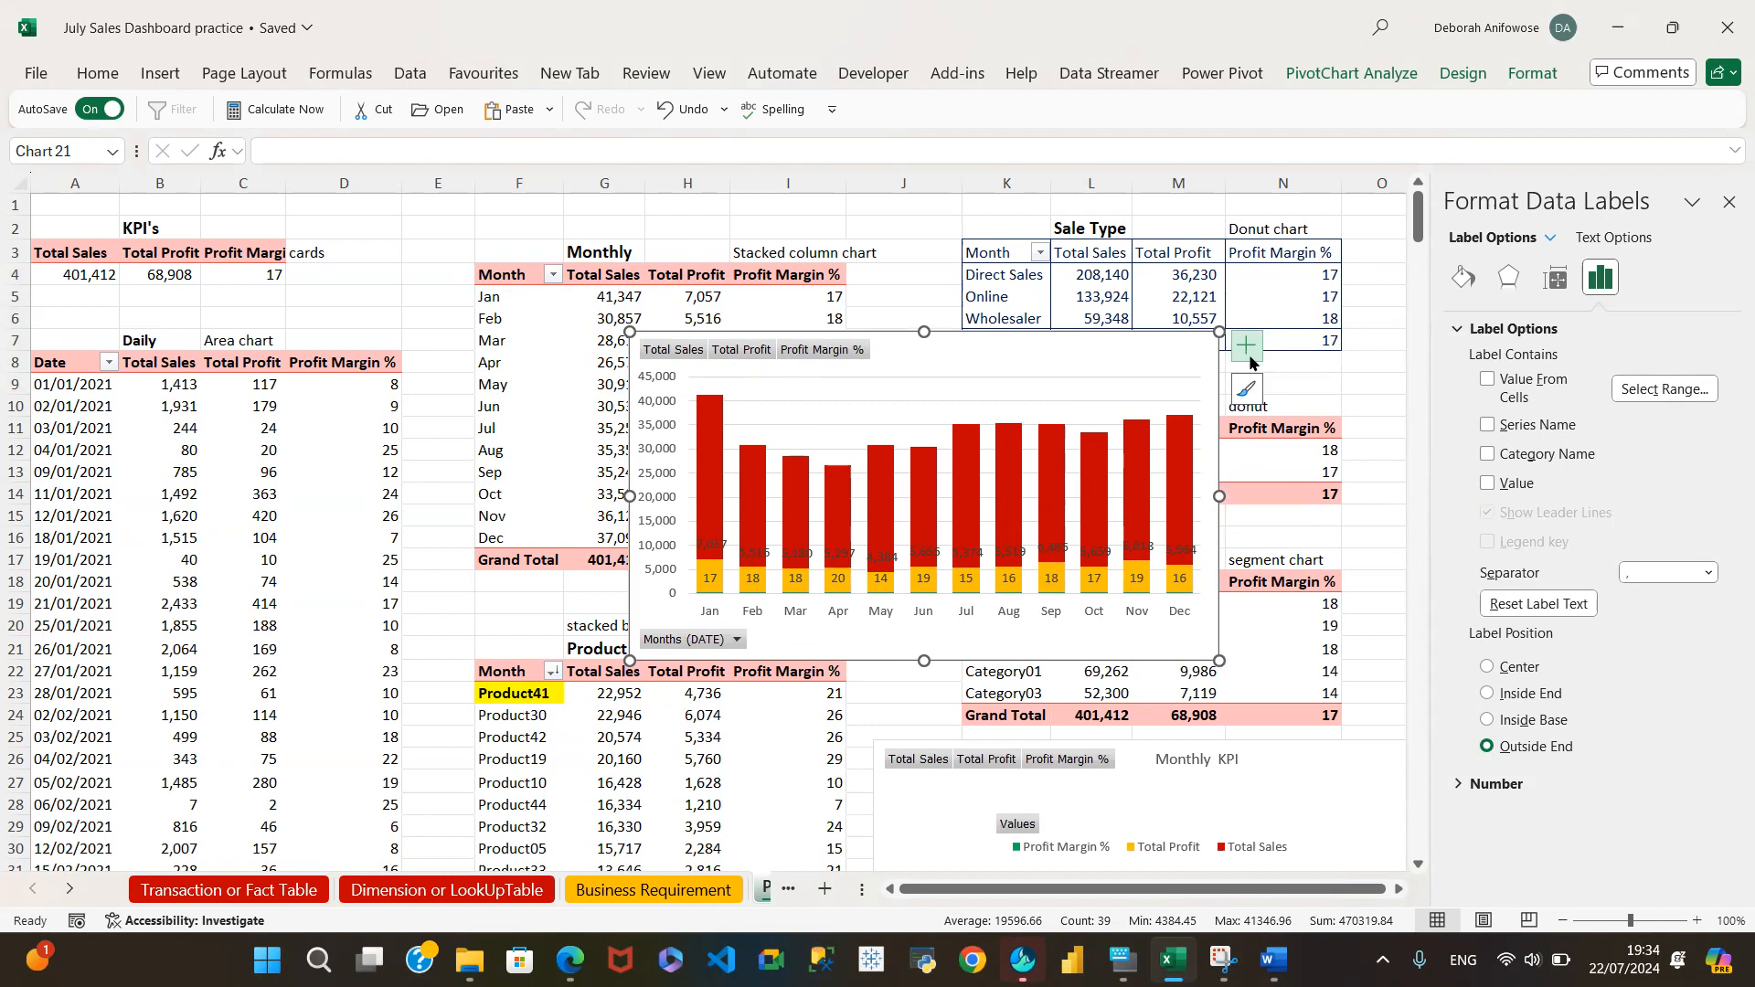
click(1098, 552)
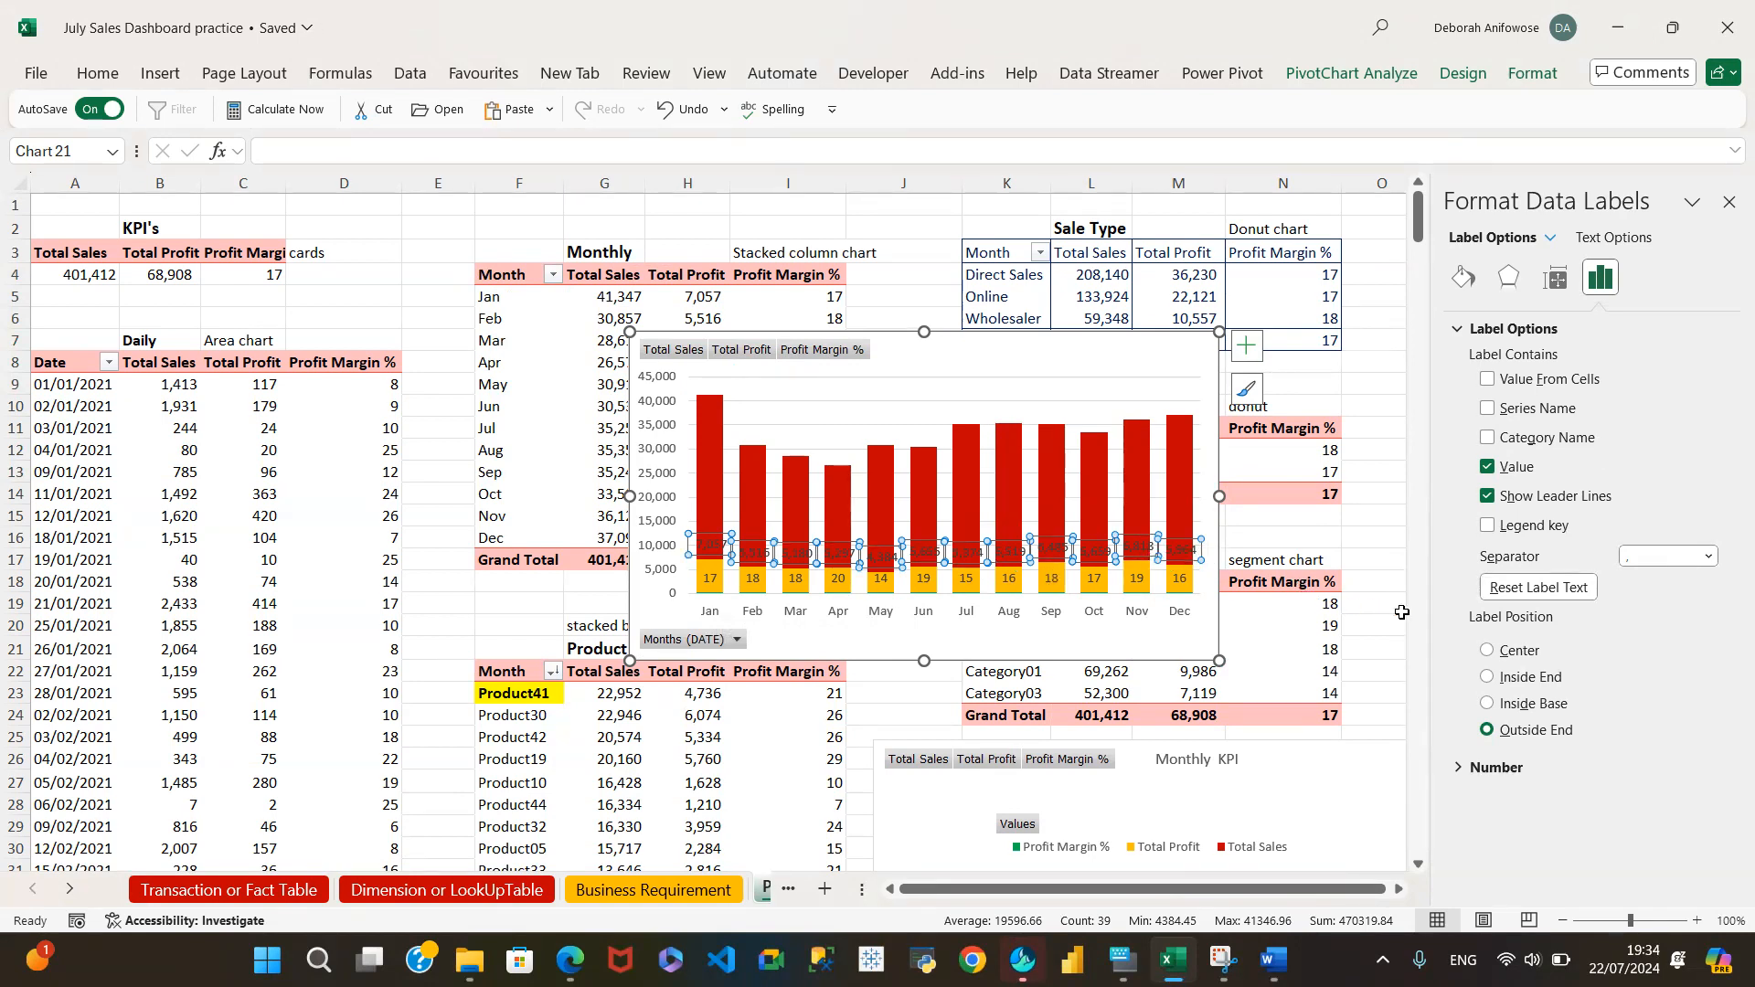
key(Escape)
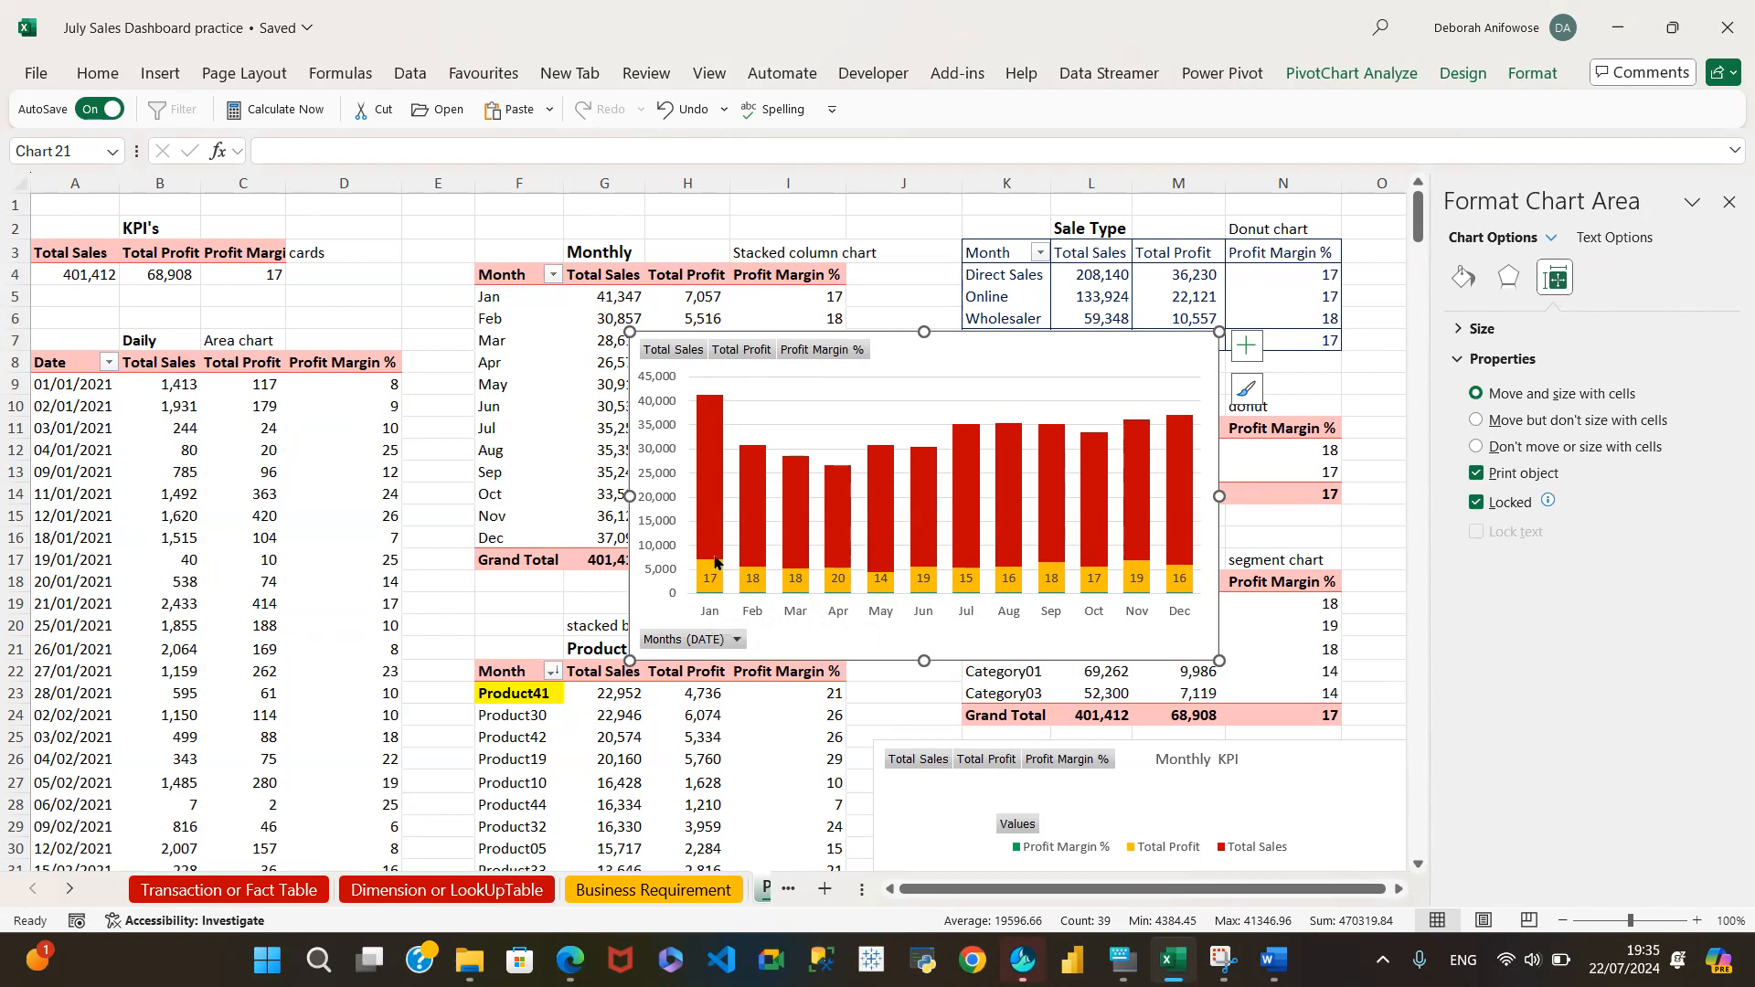
Check the placement options available for the chart's Profit Margin % data labels
click(1131, 579)
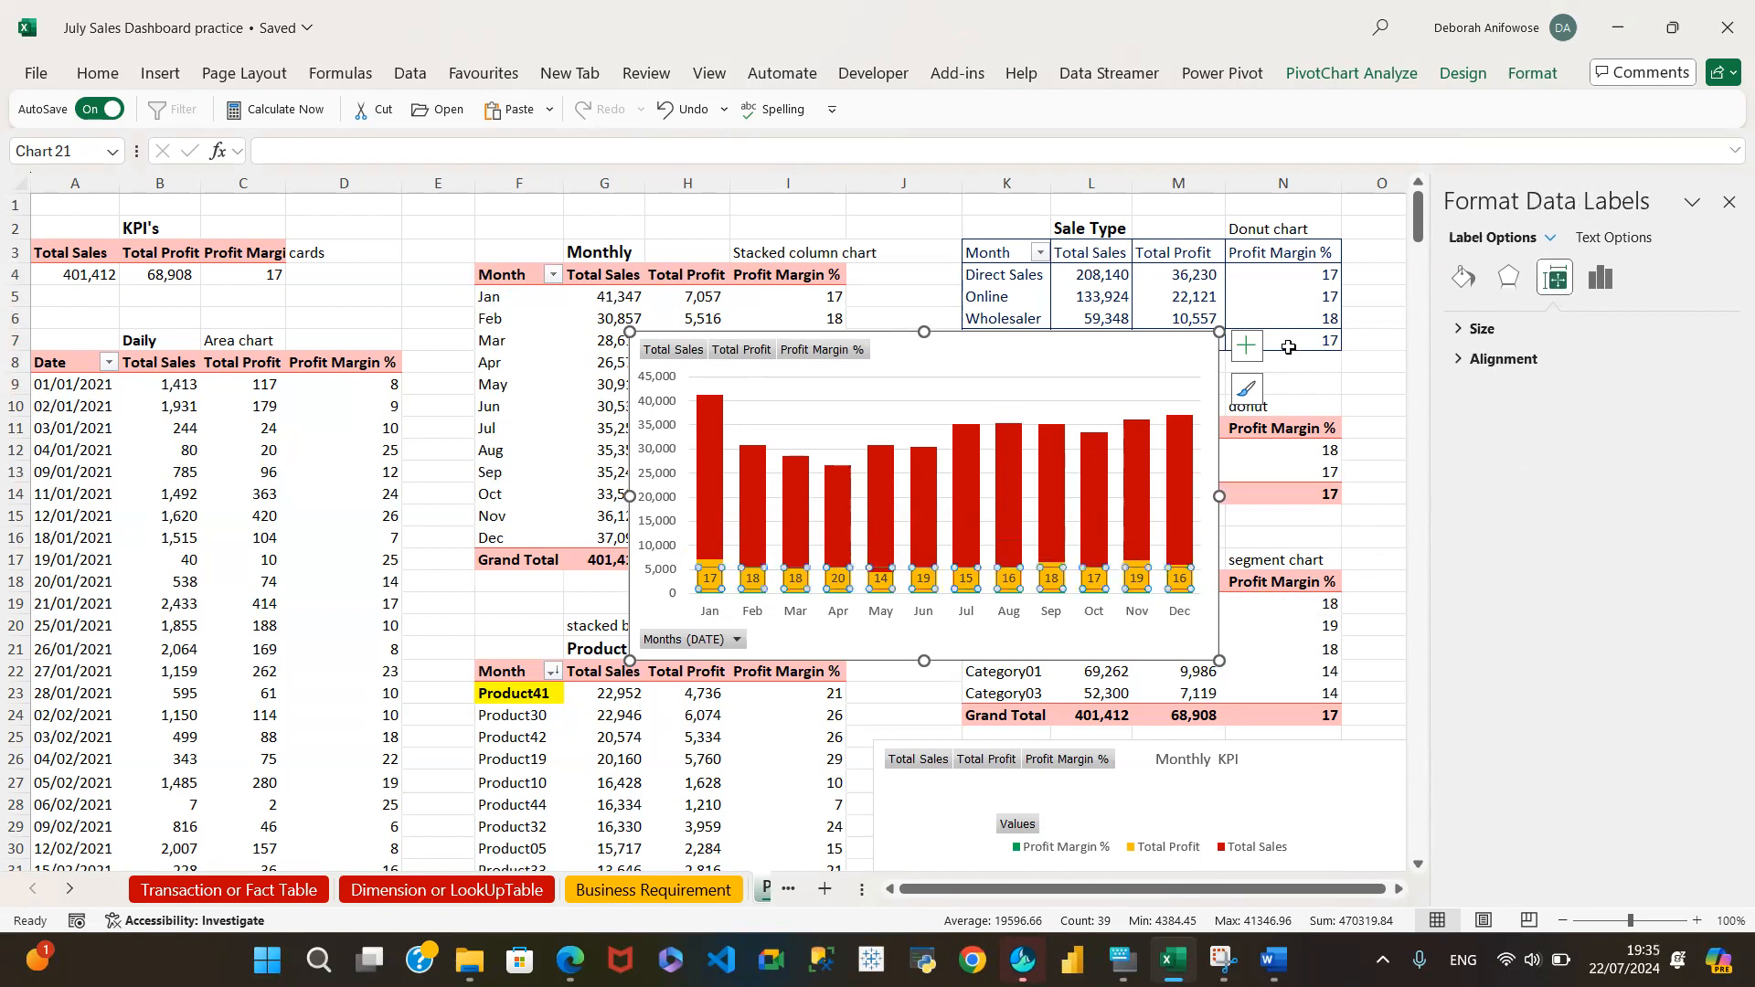
click(1243, 350)
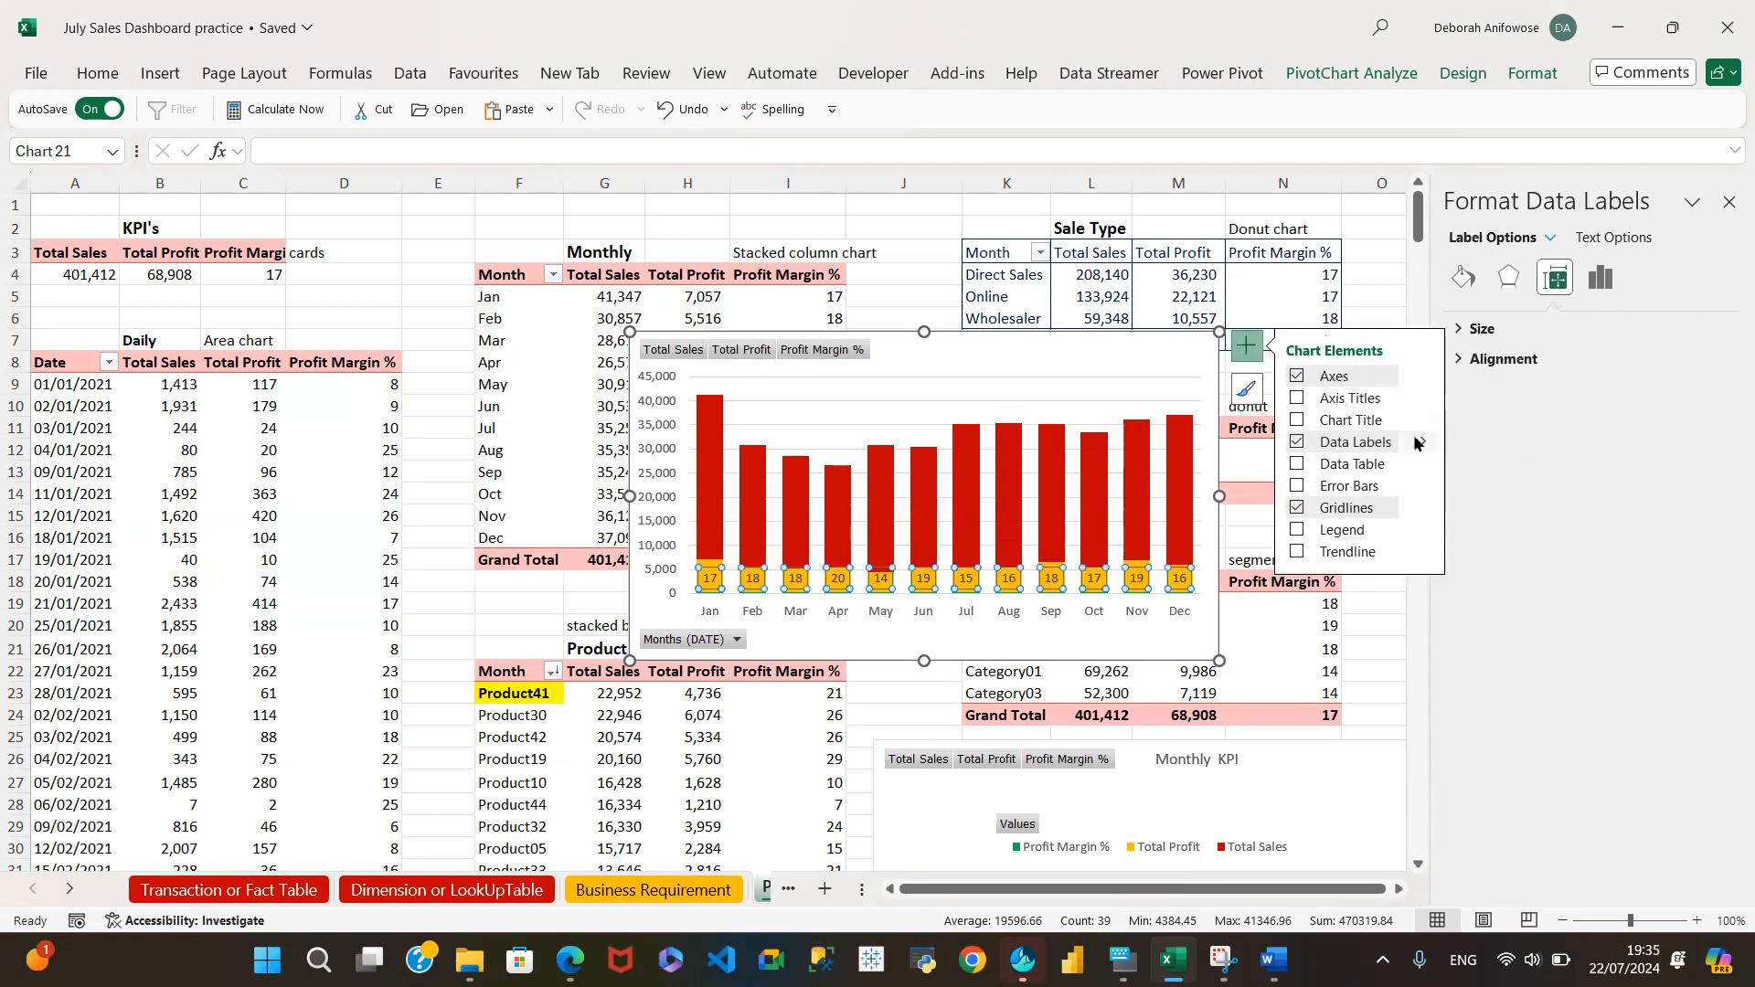
click(1422, 442)
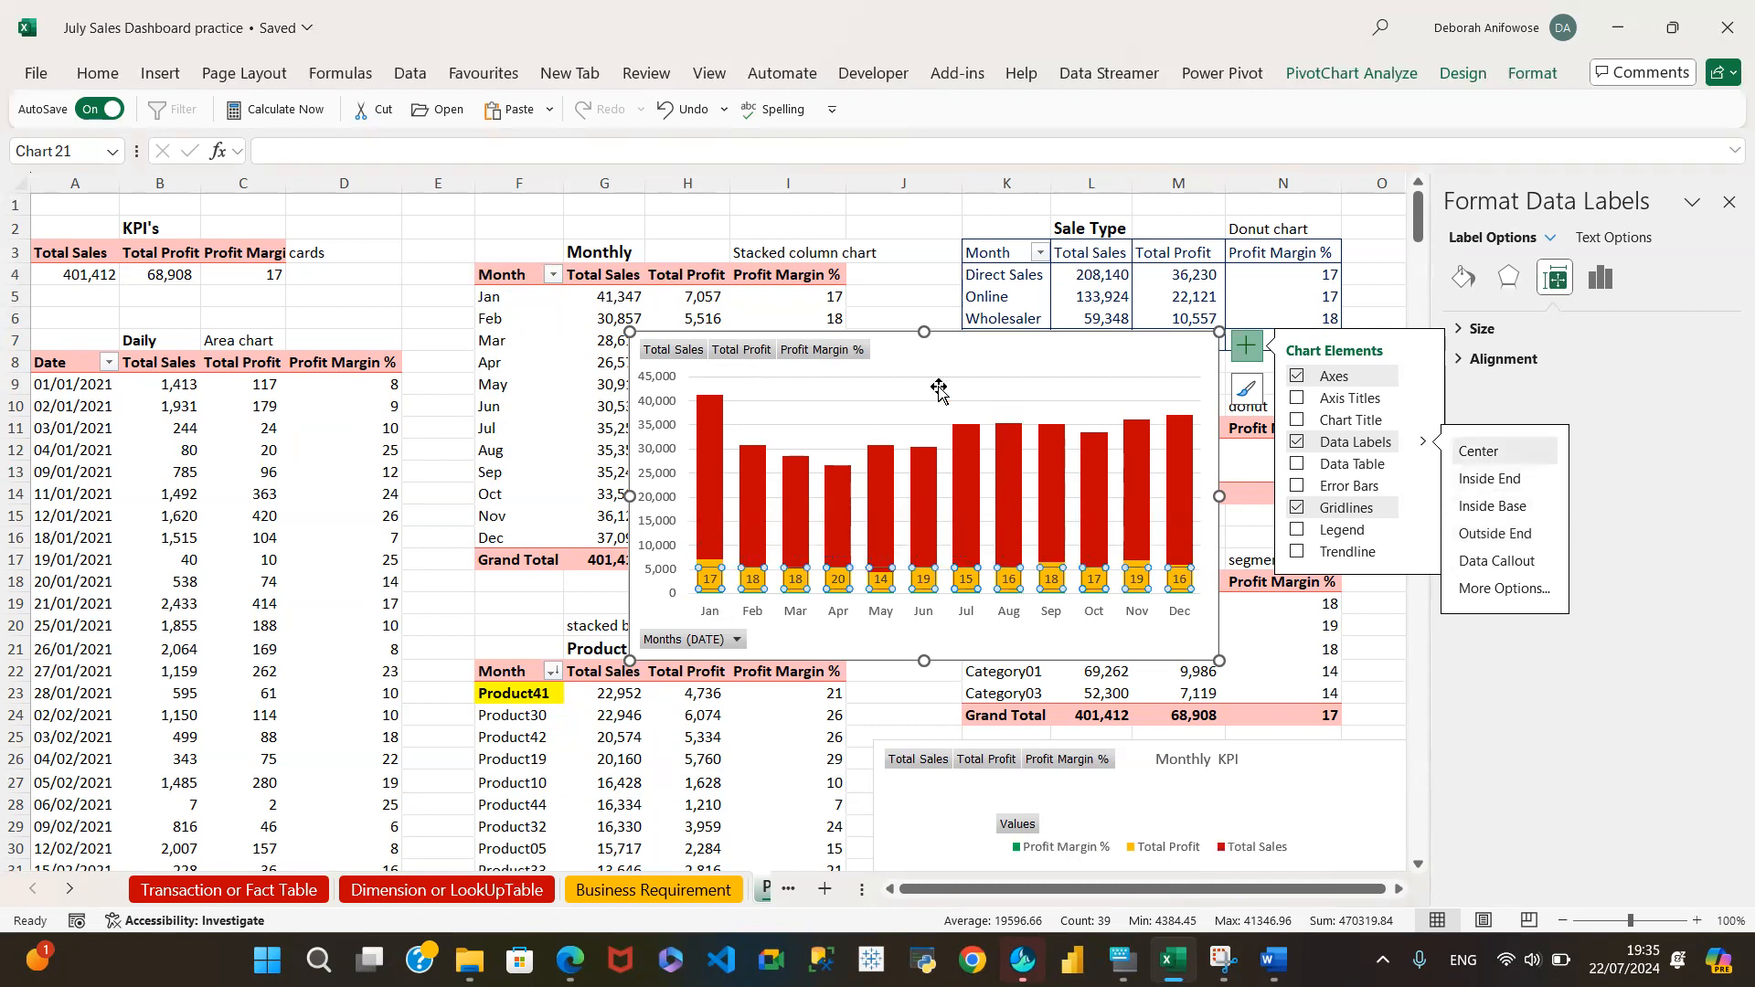
click(977, 359)
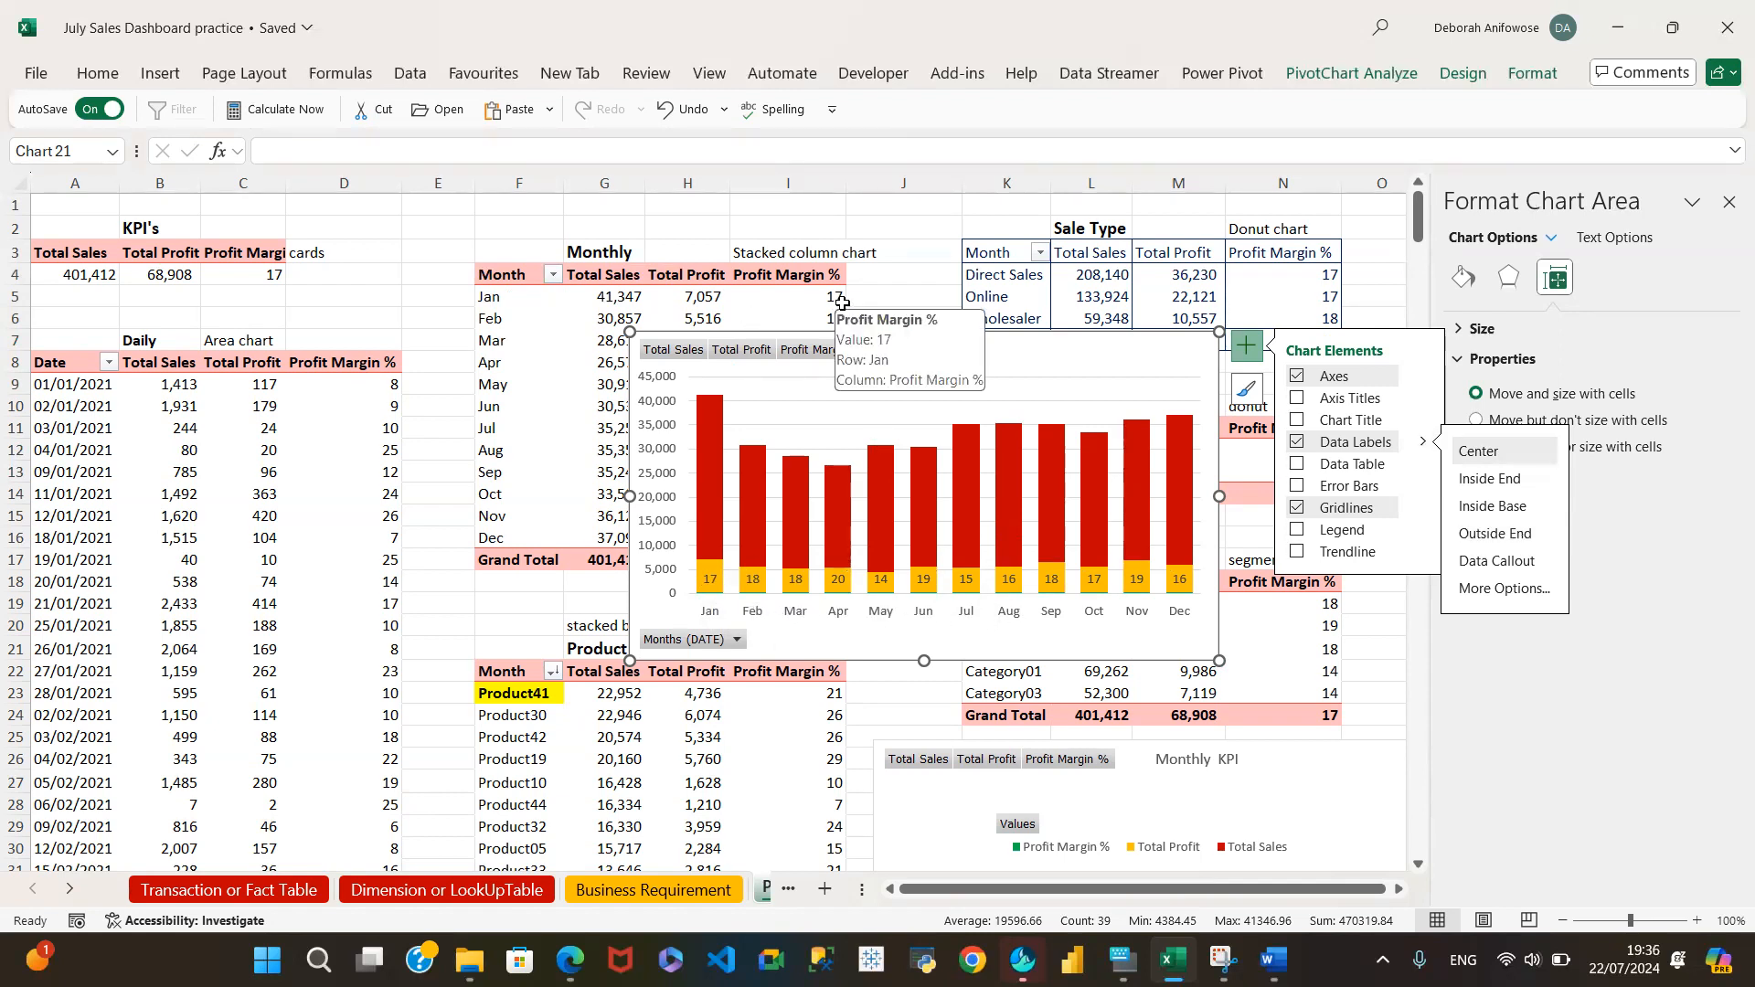
Move the monthly chart between the Monthly and Sale Type tables, with its upper edge at about row 4
drag(980, 358, 1081, 510)
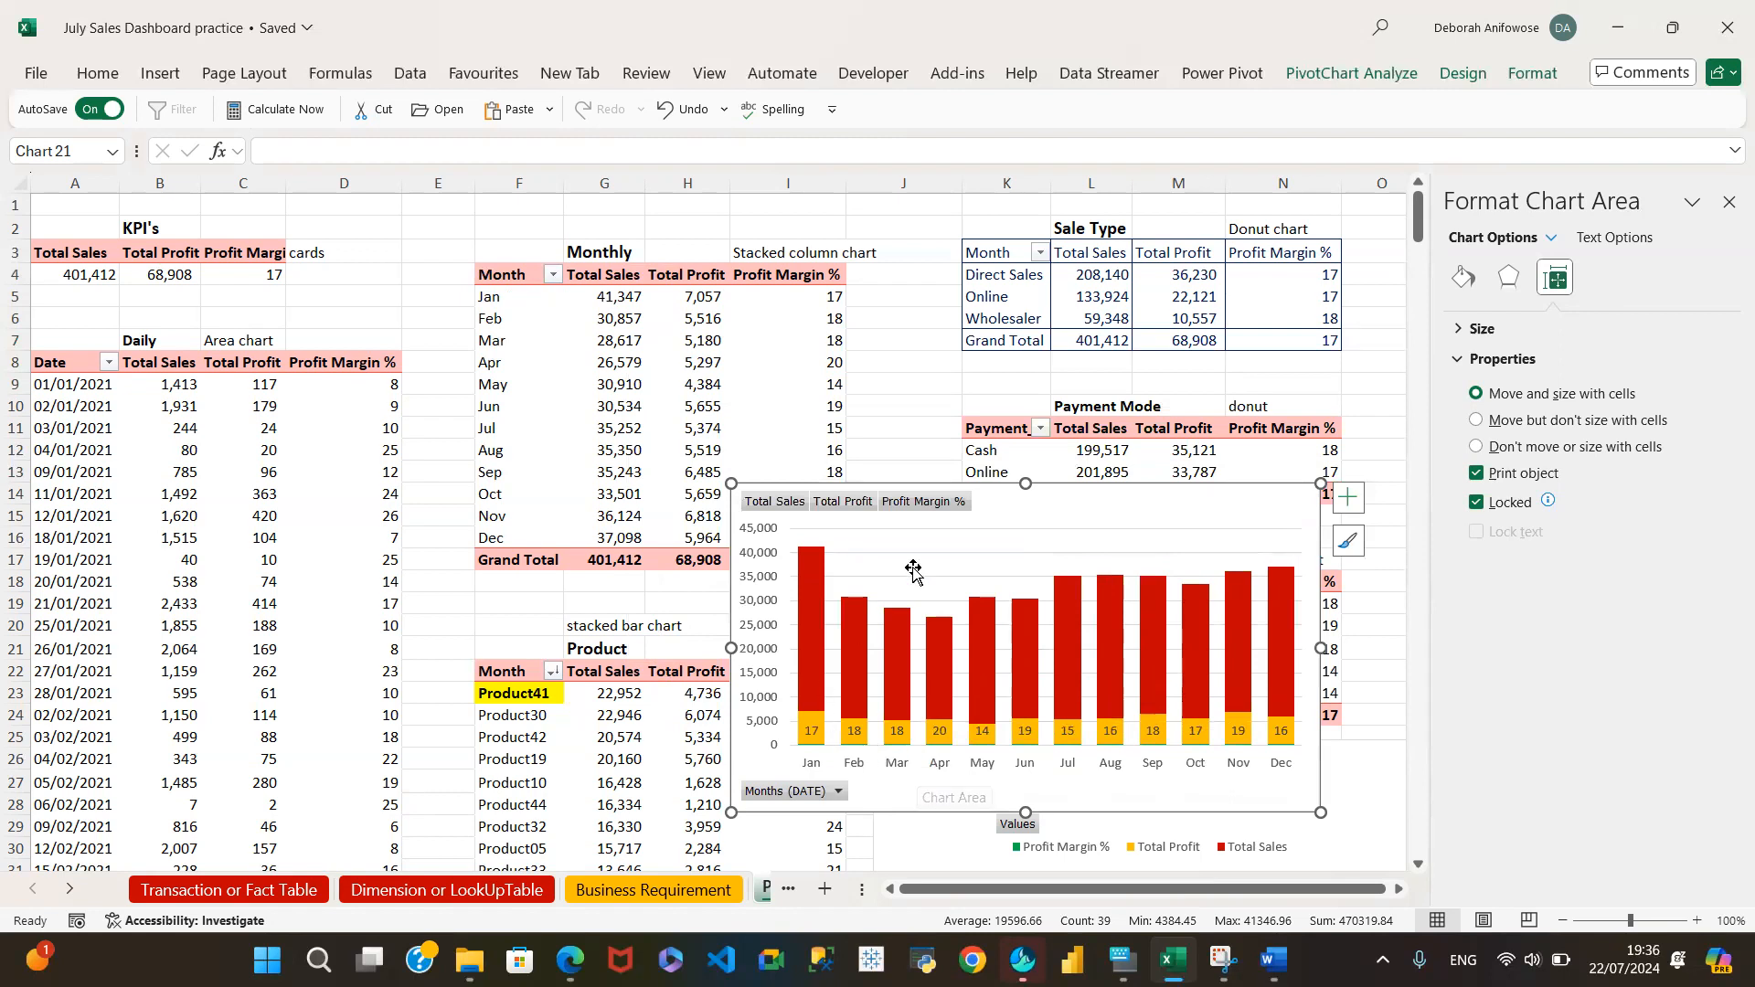
drag(1103, 501, 1170, 222)
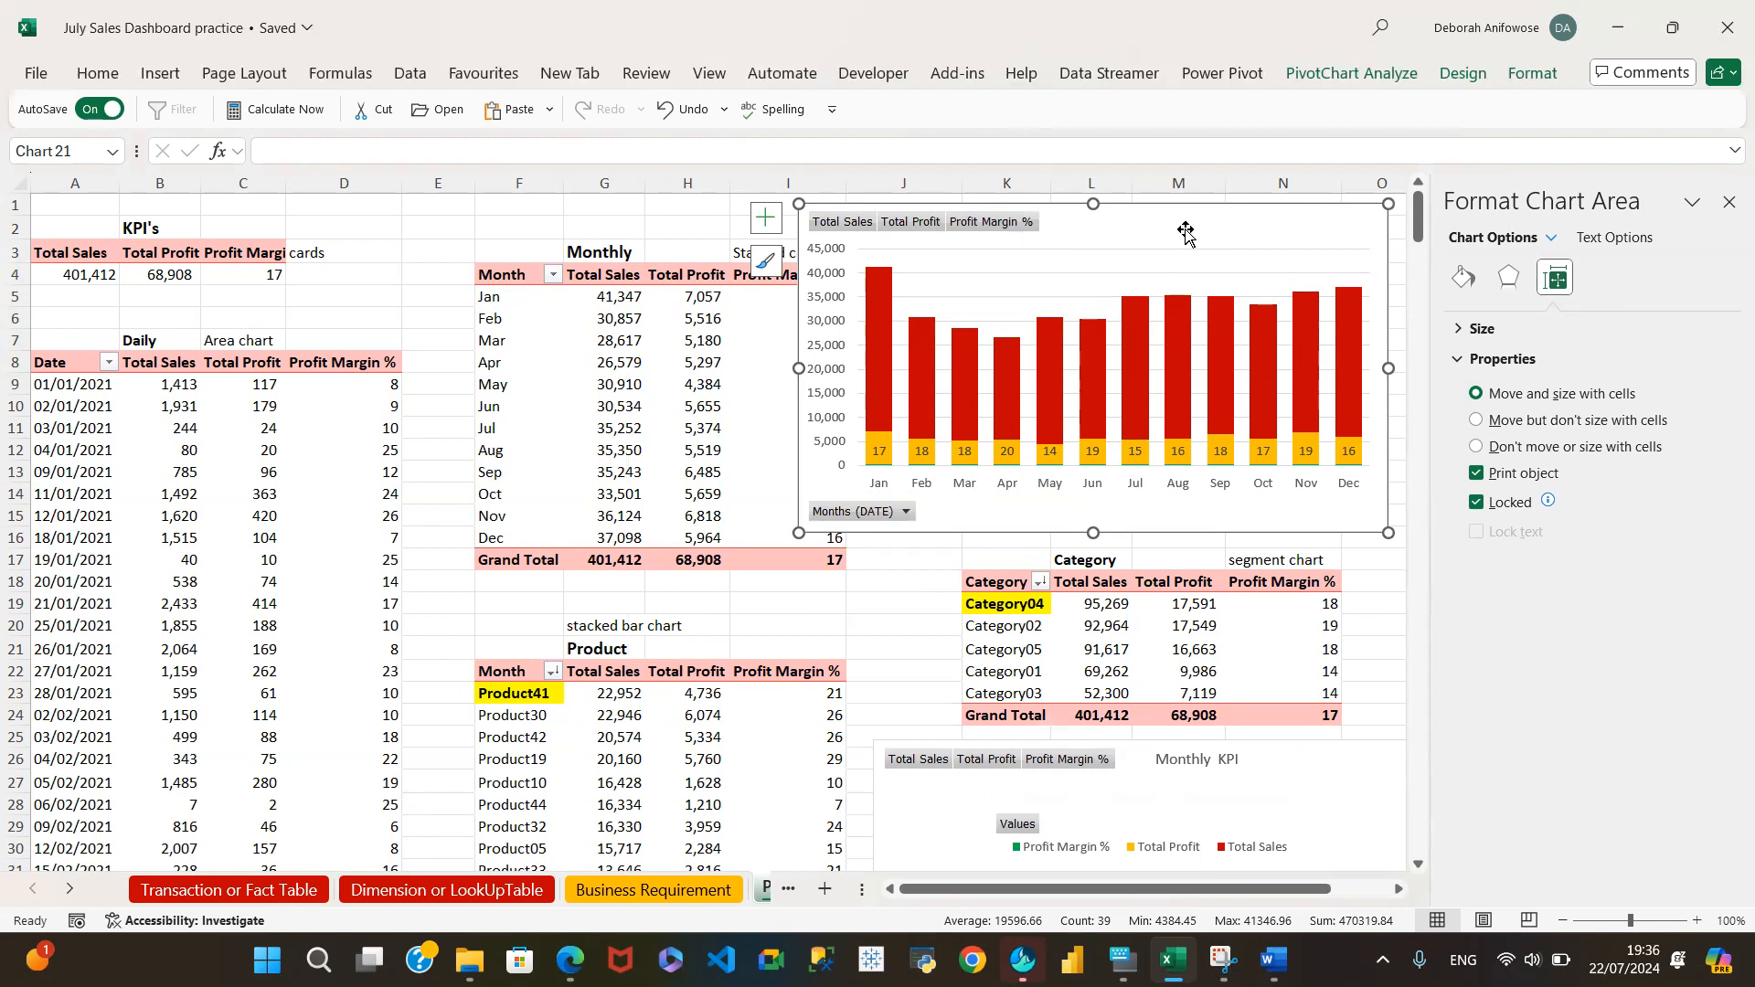
drag(1182, 221, 1067, 287)
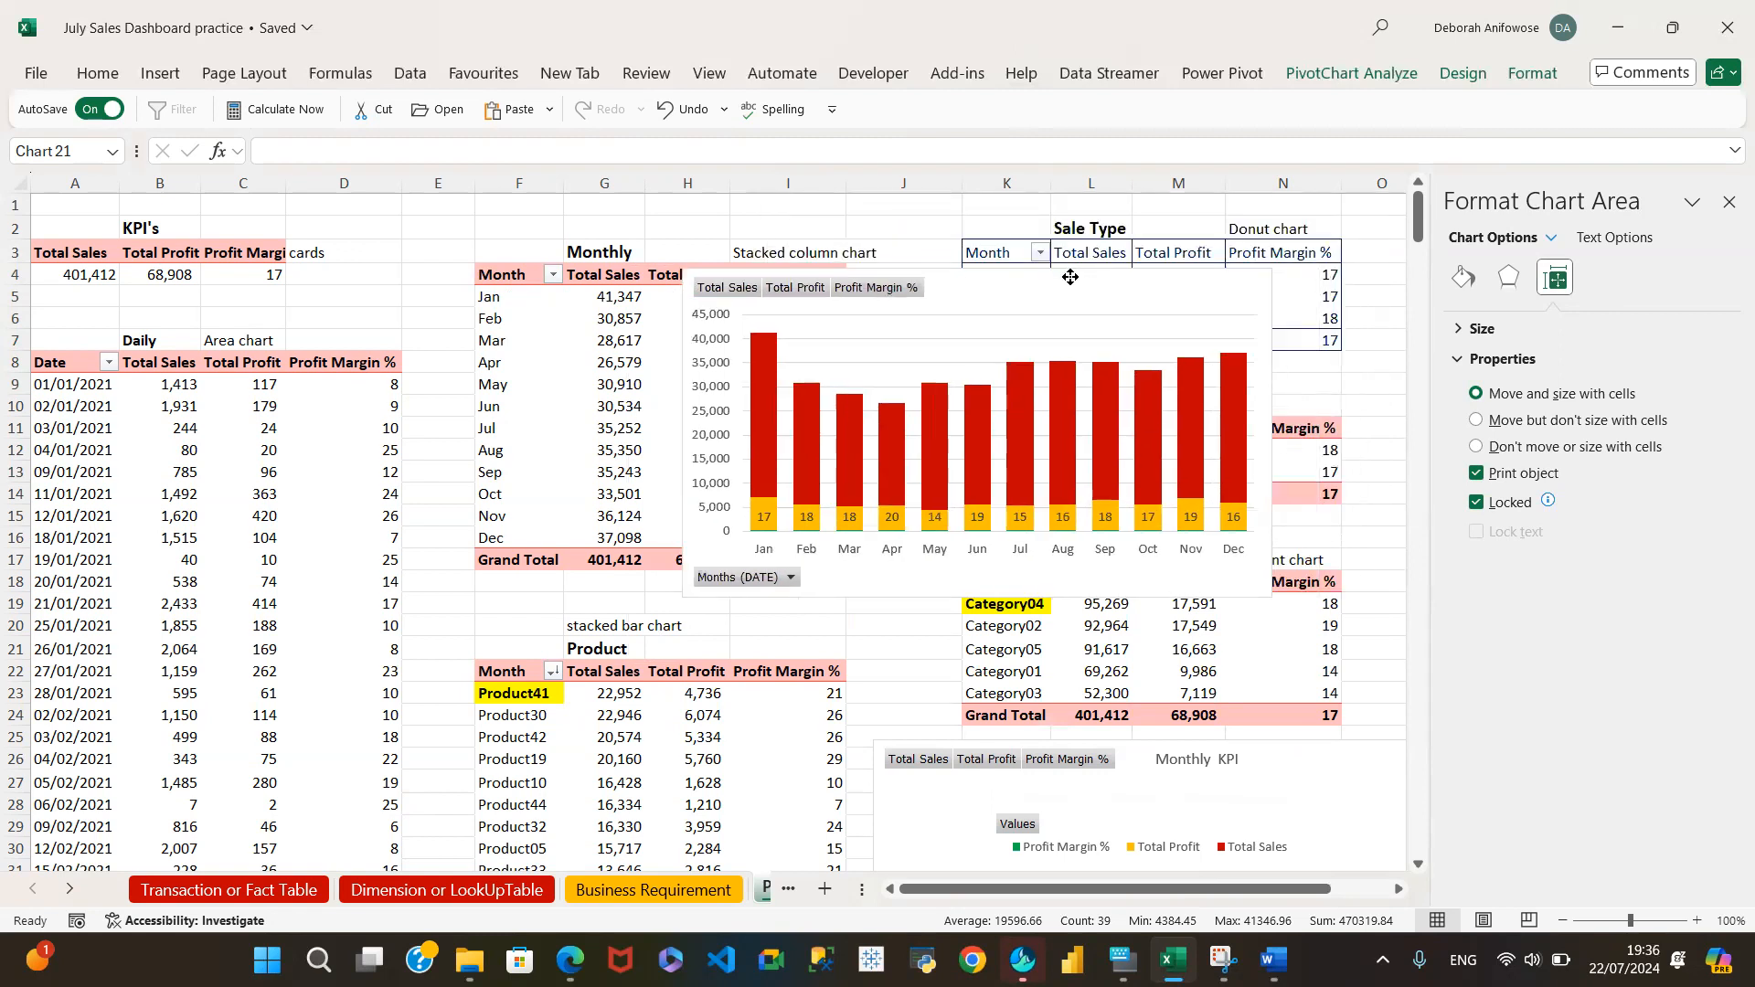
mouse_move(1183, 381)
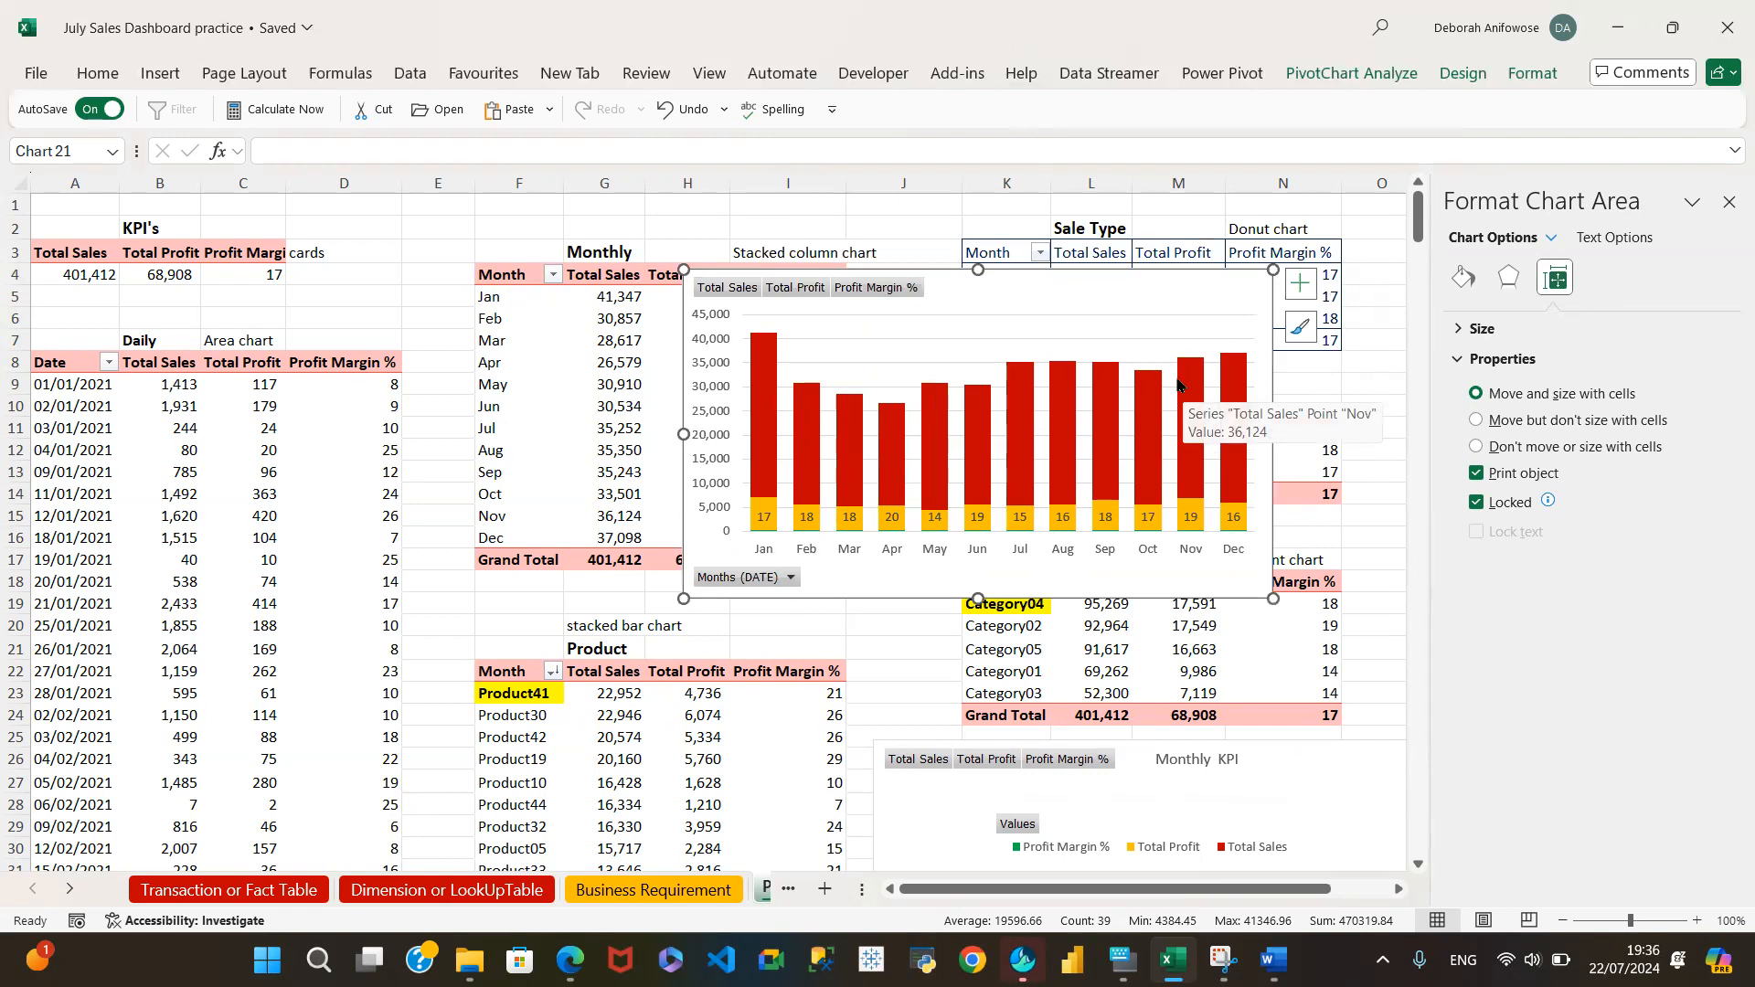
Add a legend to the monthly chart and place it at the top of the chart
click(1299, 286)
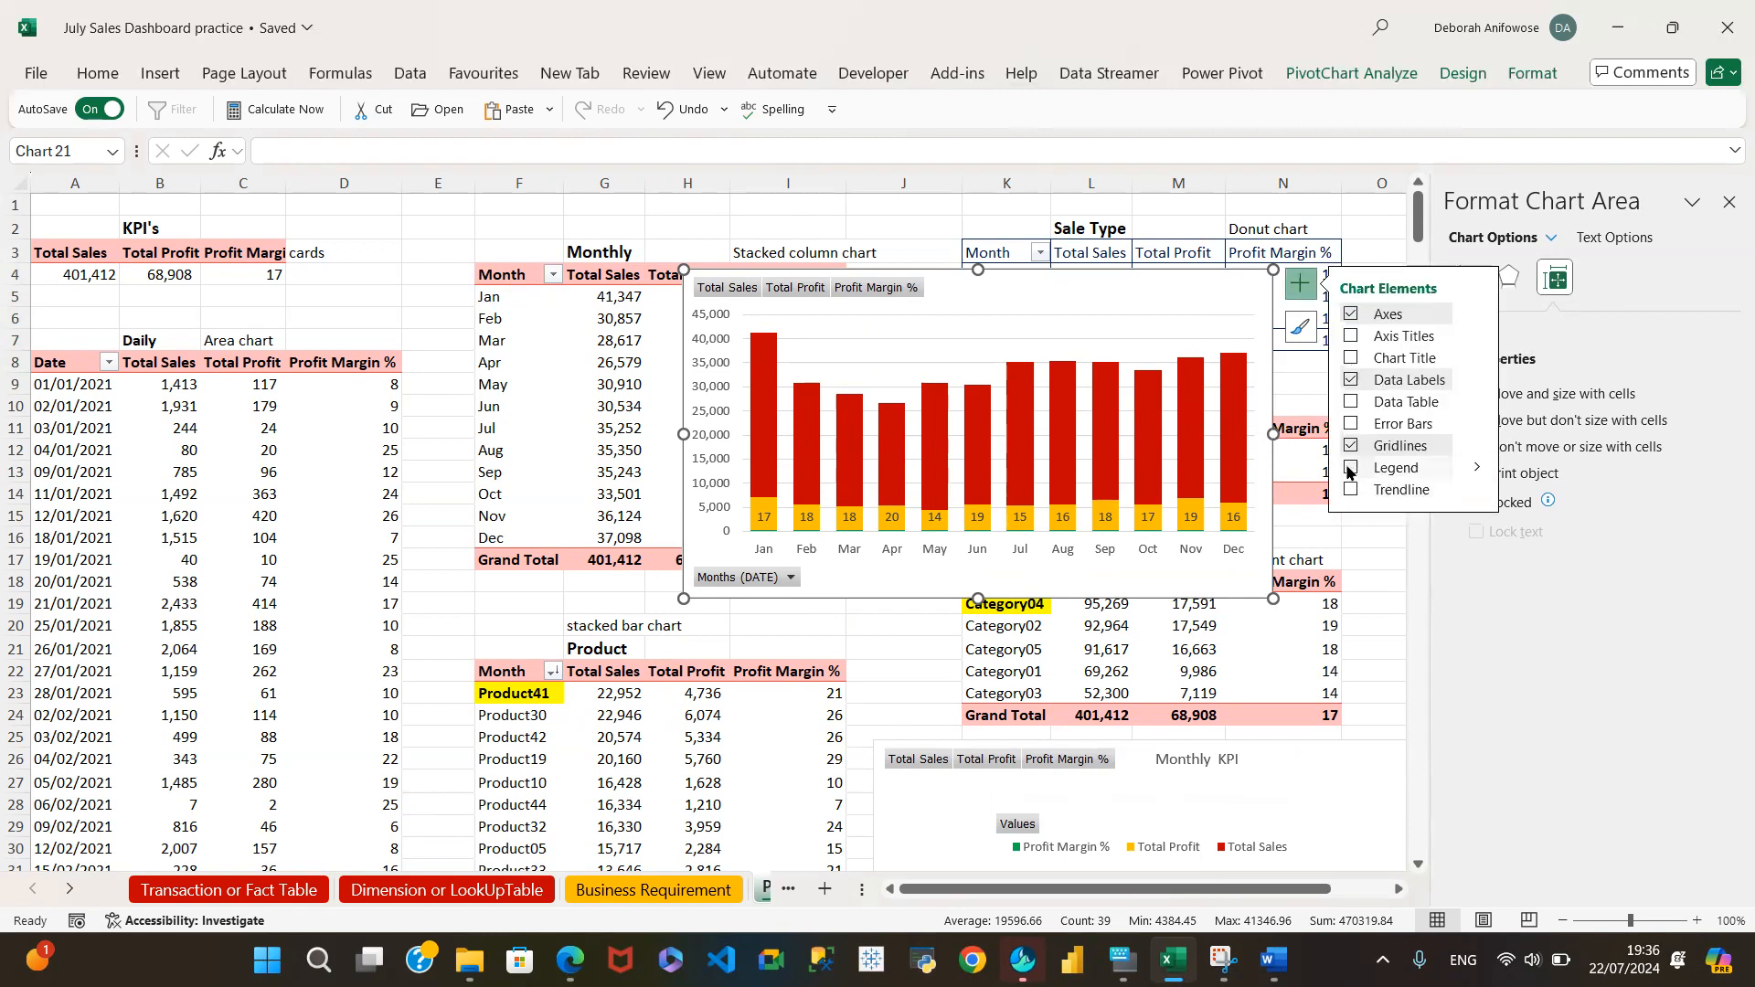
click(1349, 469)
click(1350, 469)
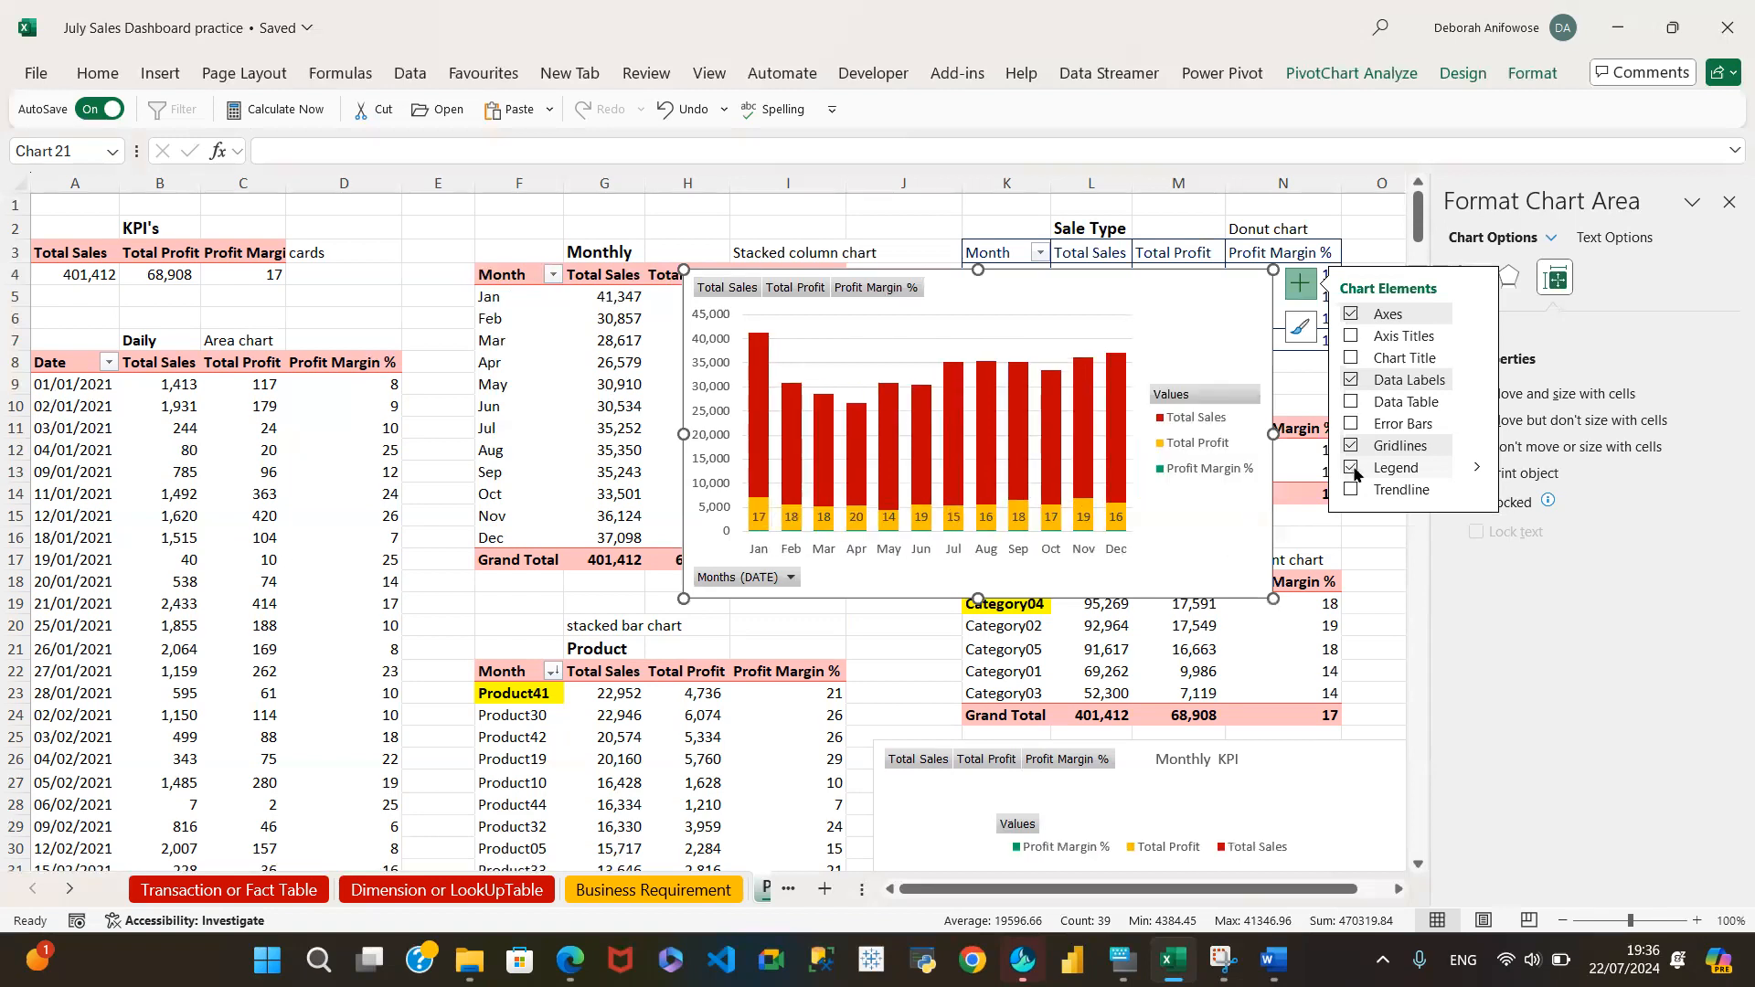
click(1475, 469)
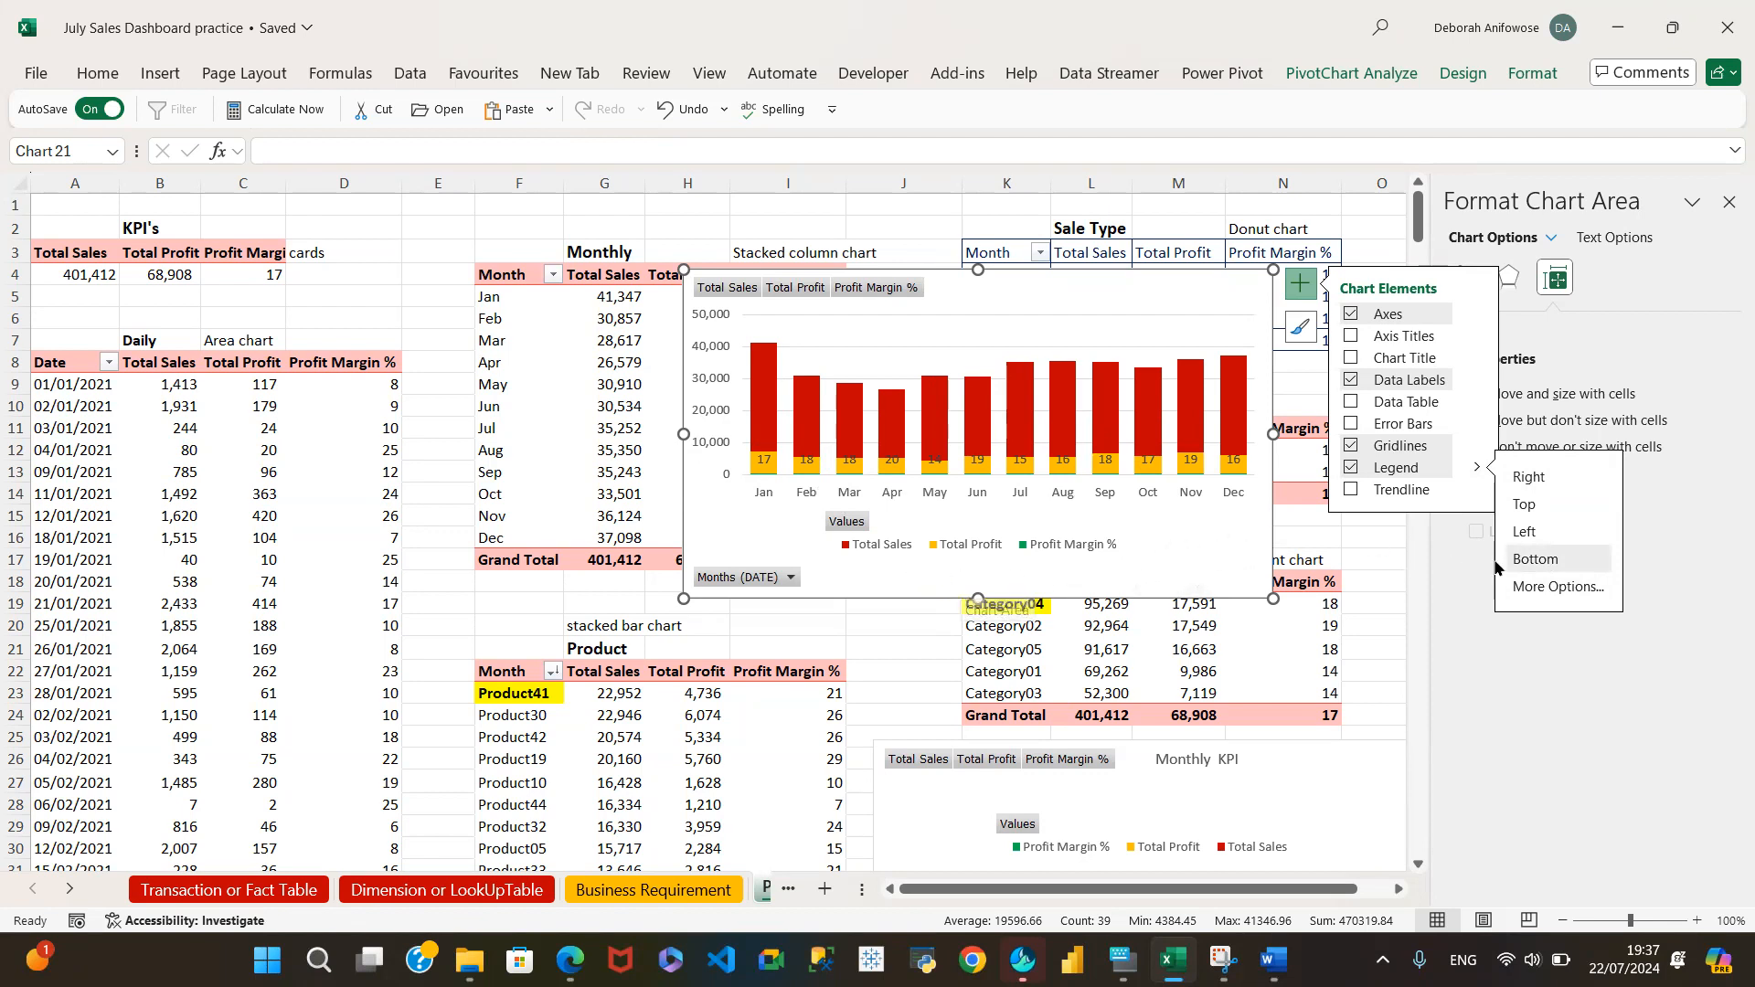
click(1574, 501)
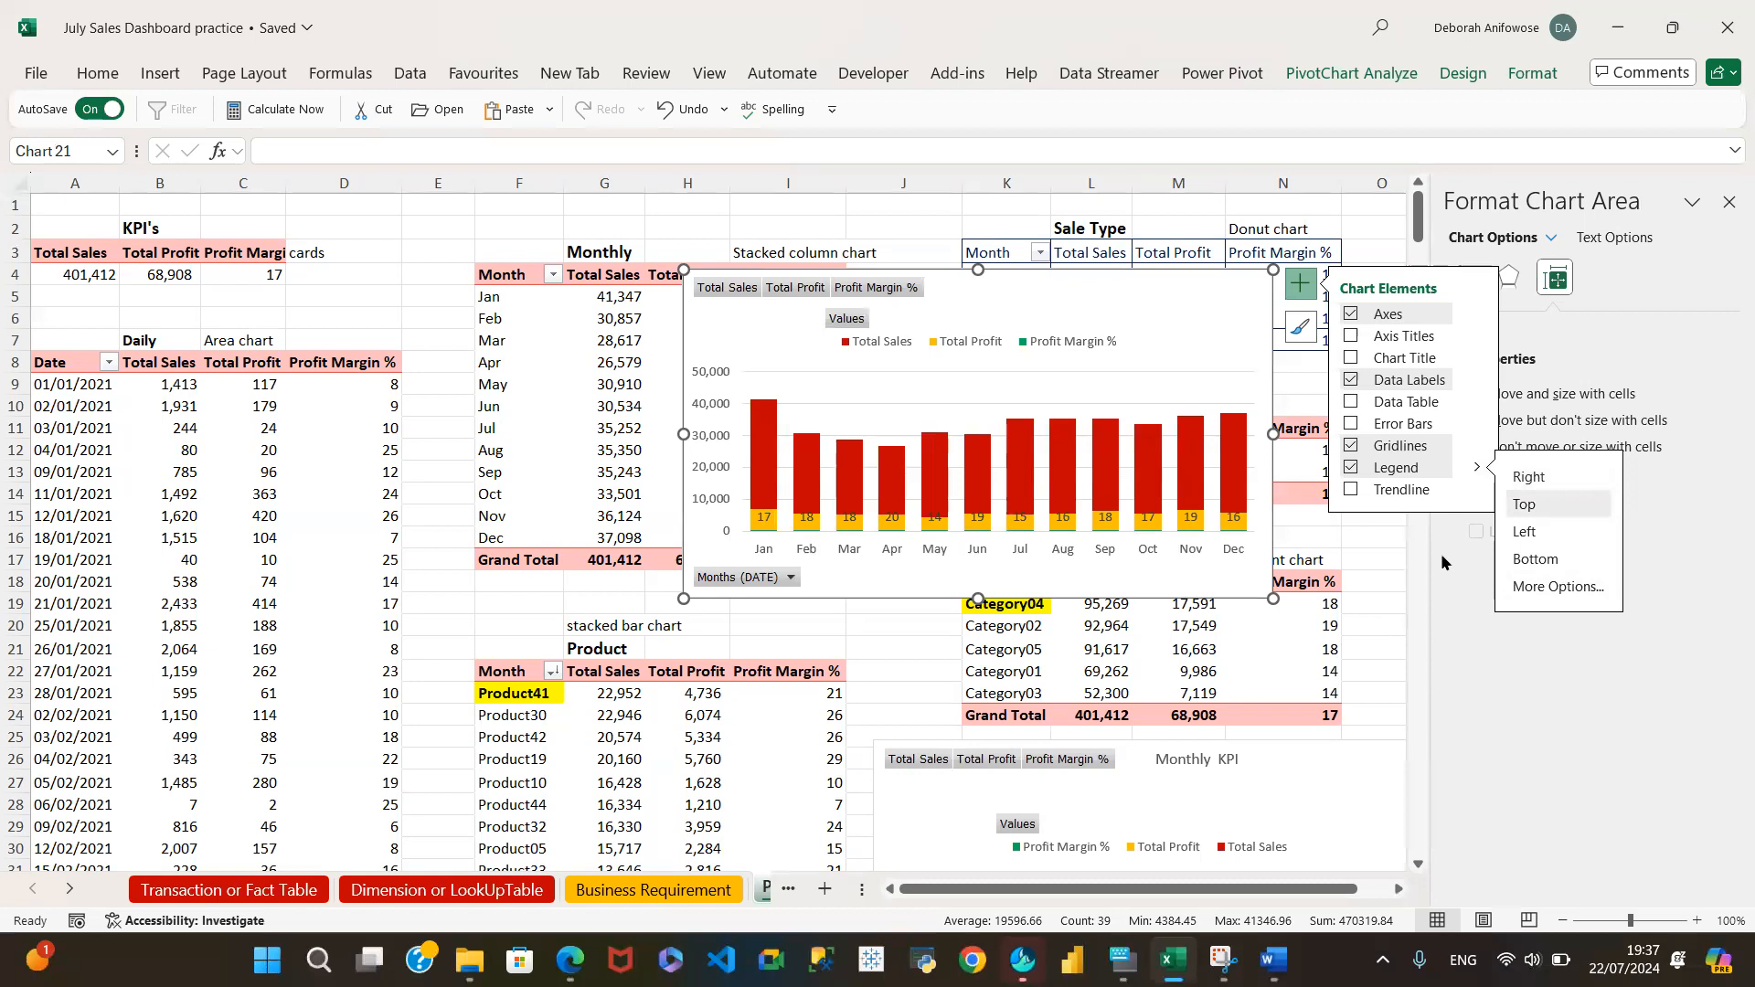
click(1356, 227)
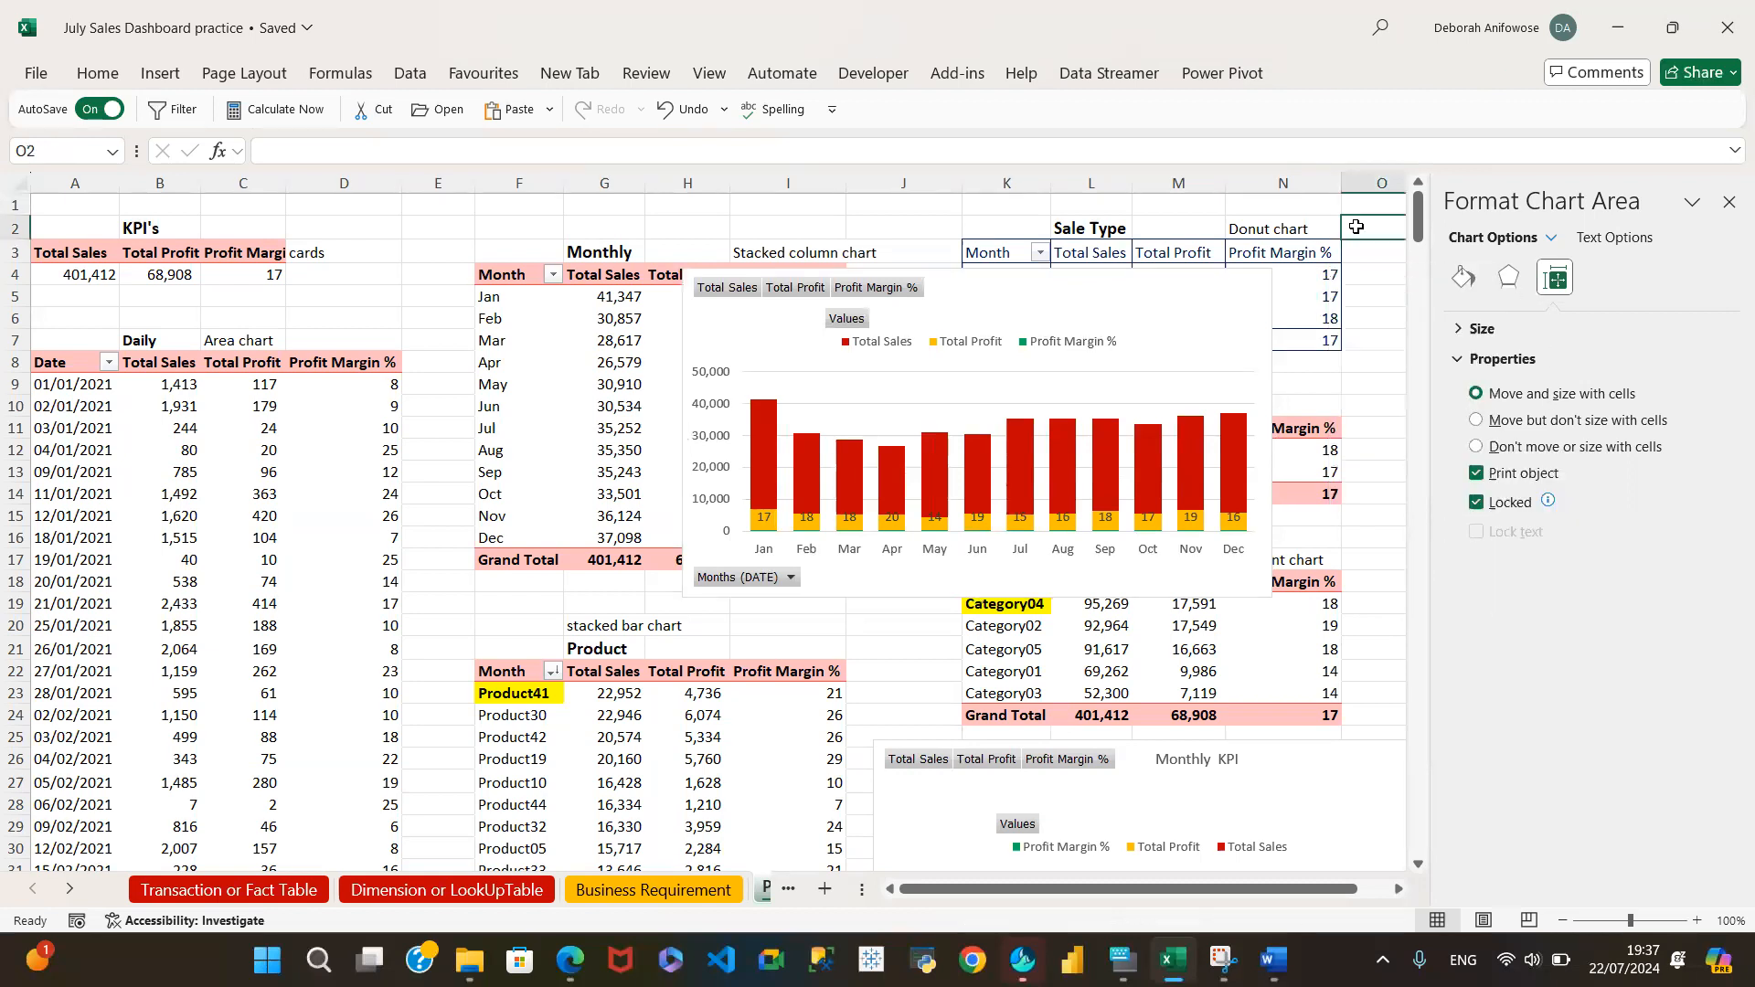
Make the monthly chart's Profit Margin % data labels bold
click(760, 519)
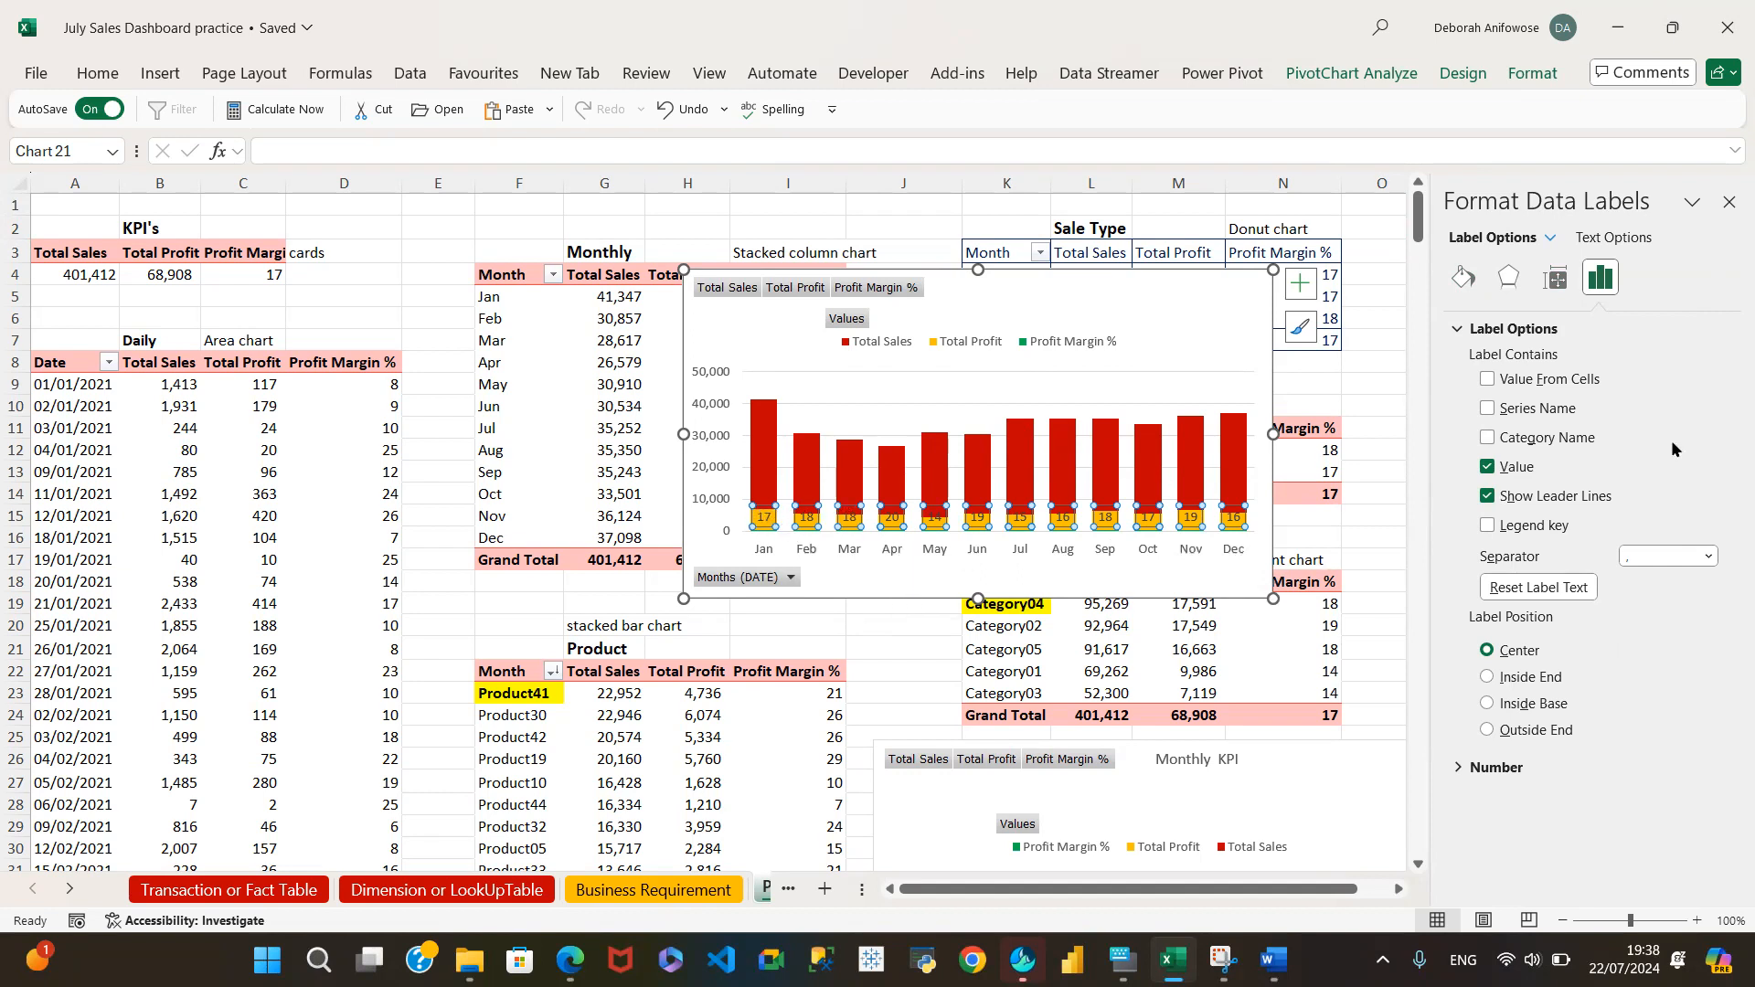
click(94, 73)
click(149, 152)
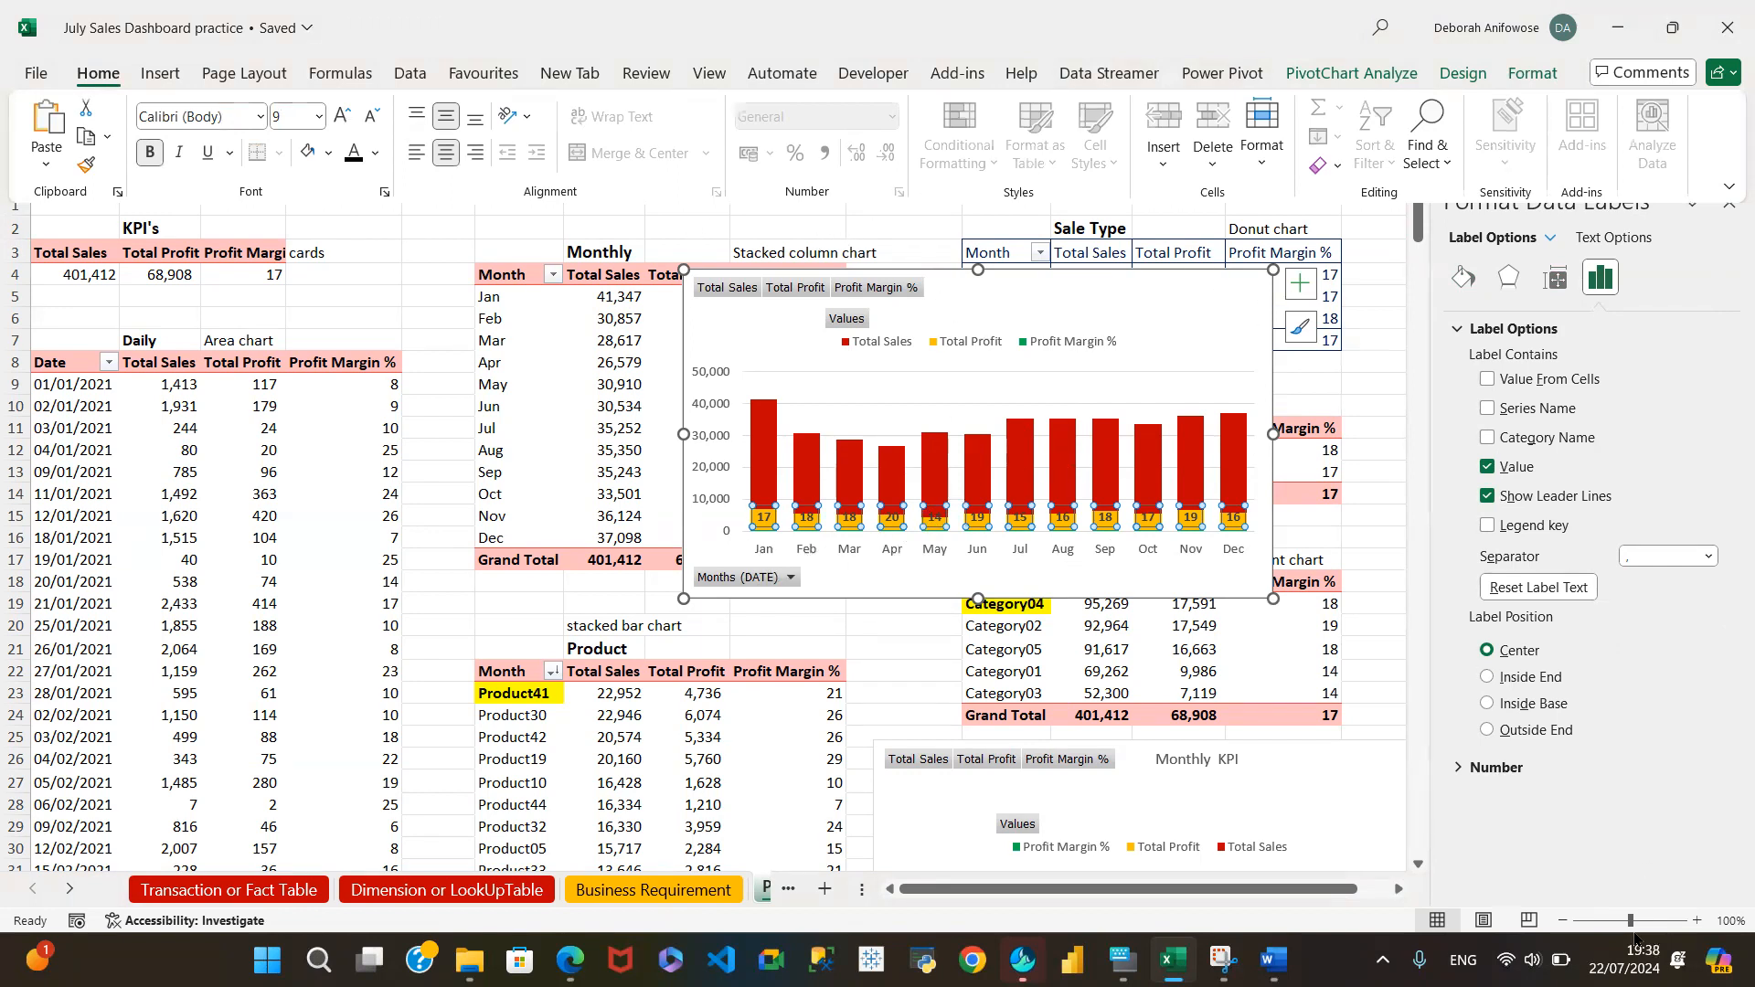
click(1339, 788)
click(1292, 759)
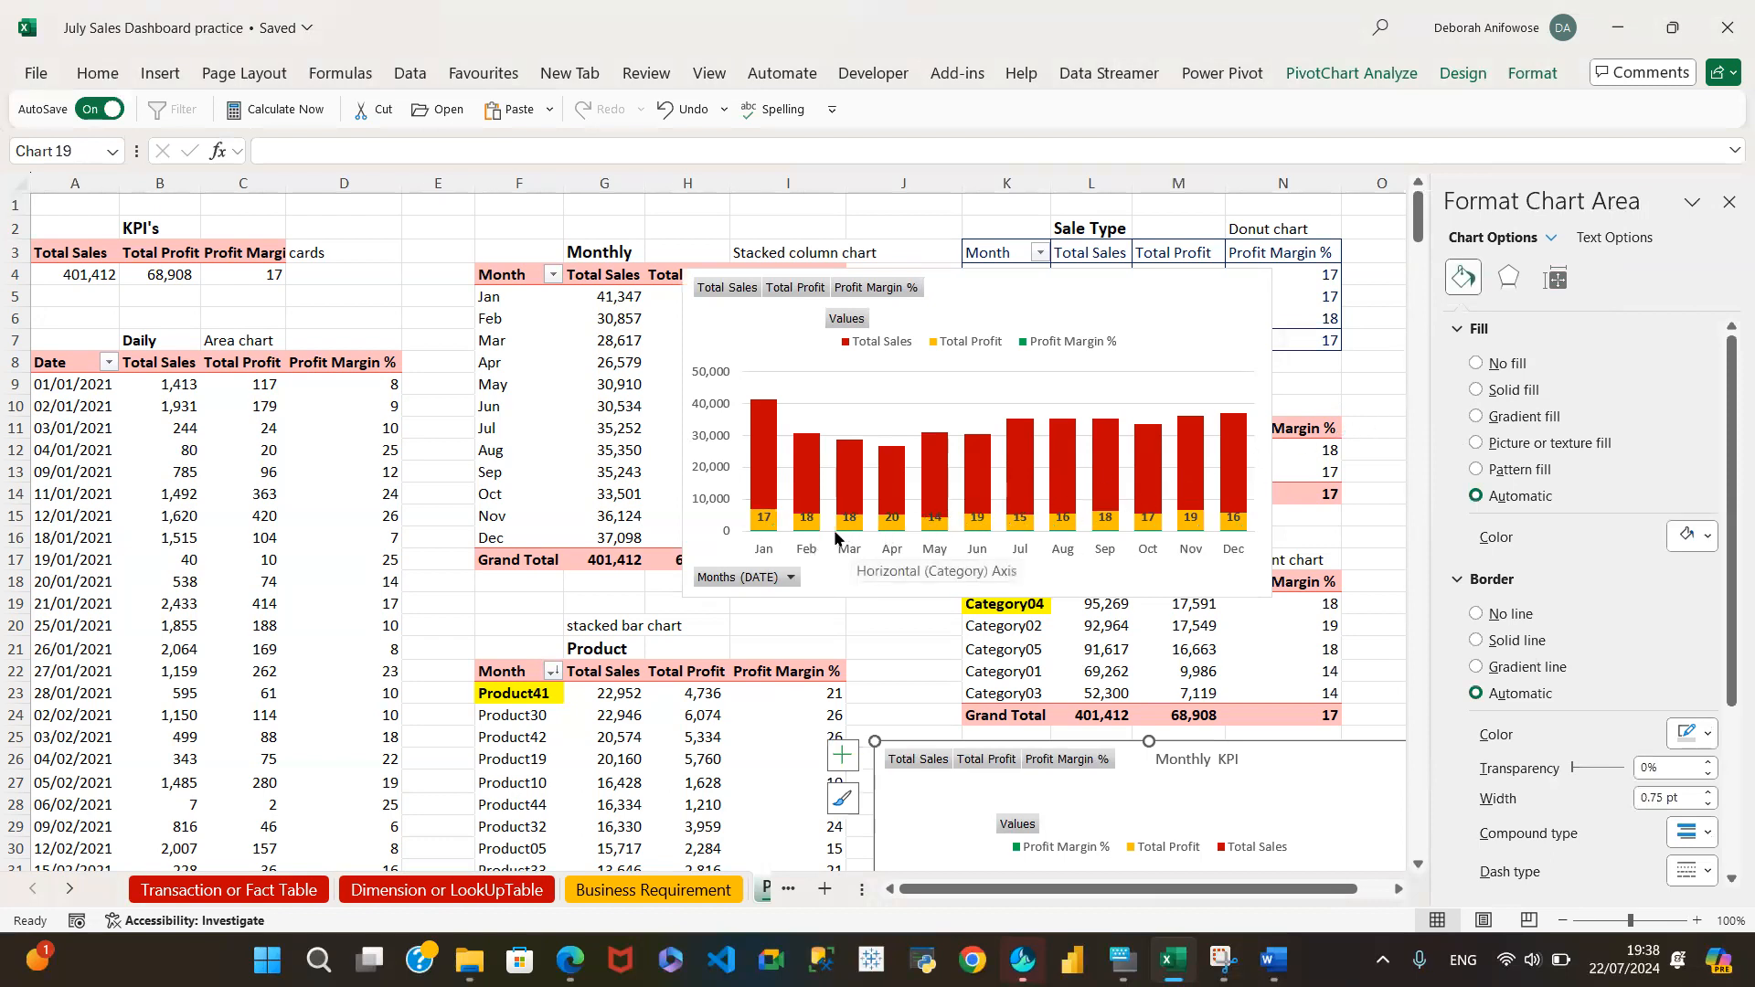
Reposition the monthly chart over the Monthly and Sale Type tables, with its upper edge at about row 5, and close the formatting pane
mouse_move(1181, 953)
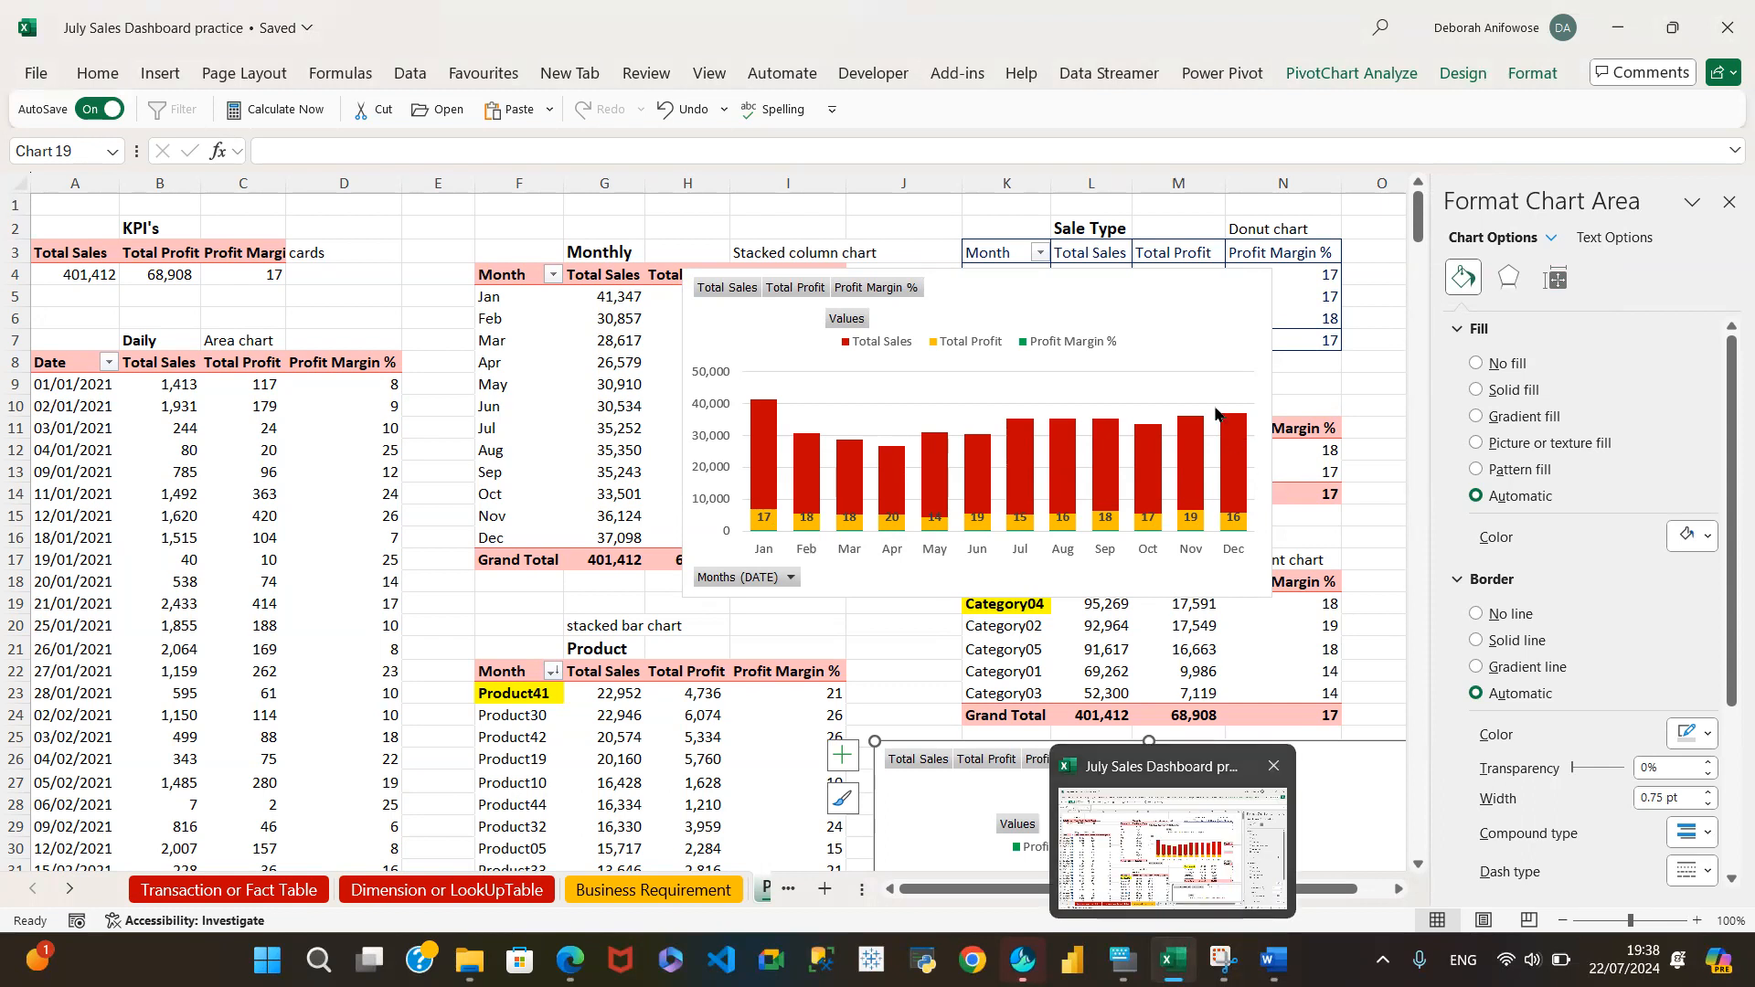
click(1153, 299)
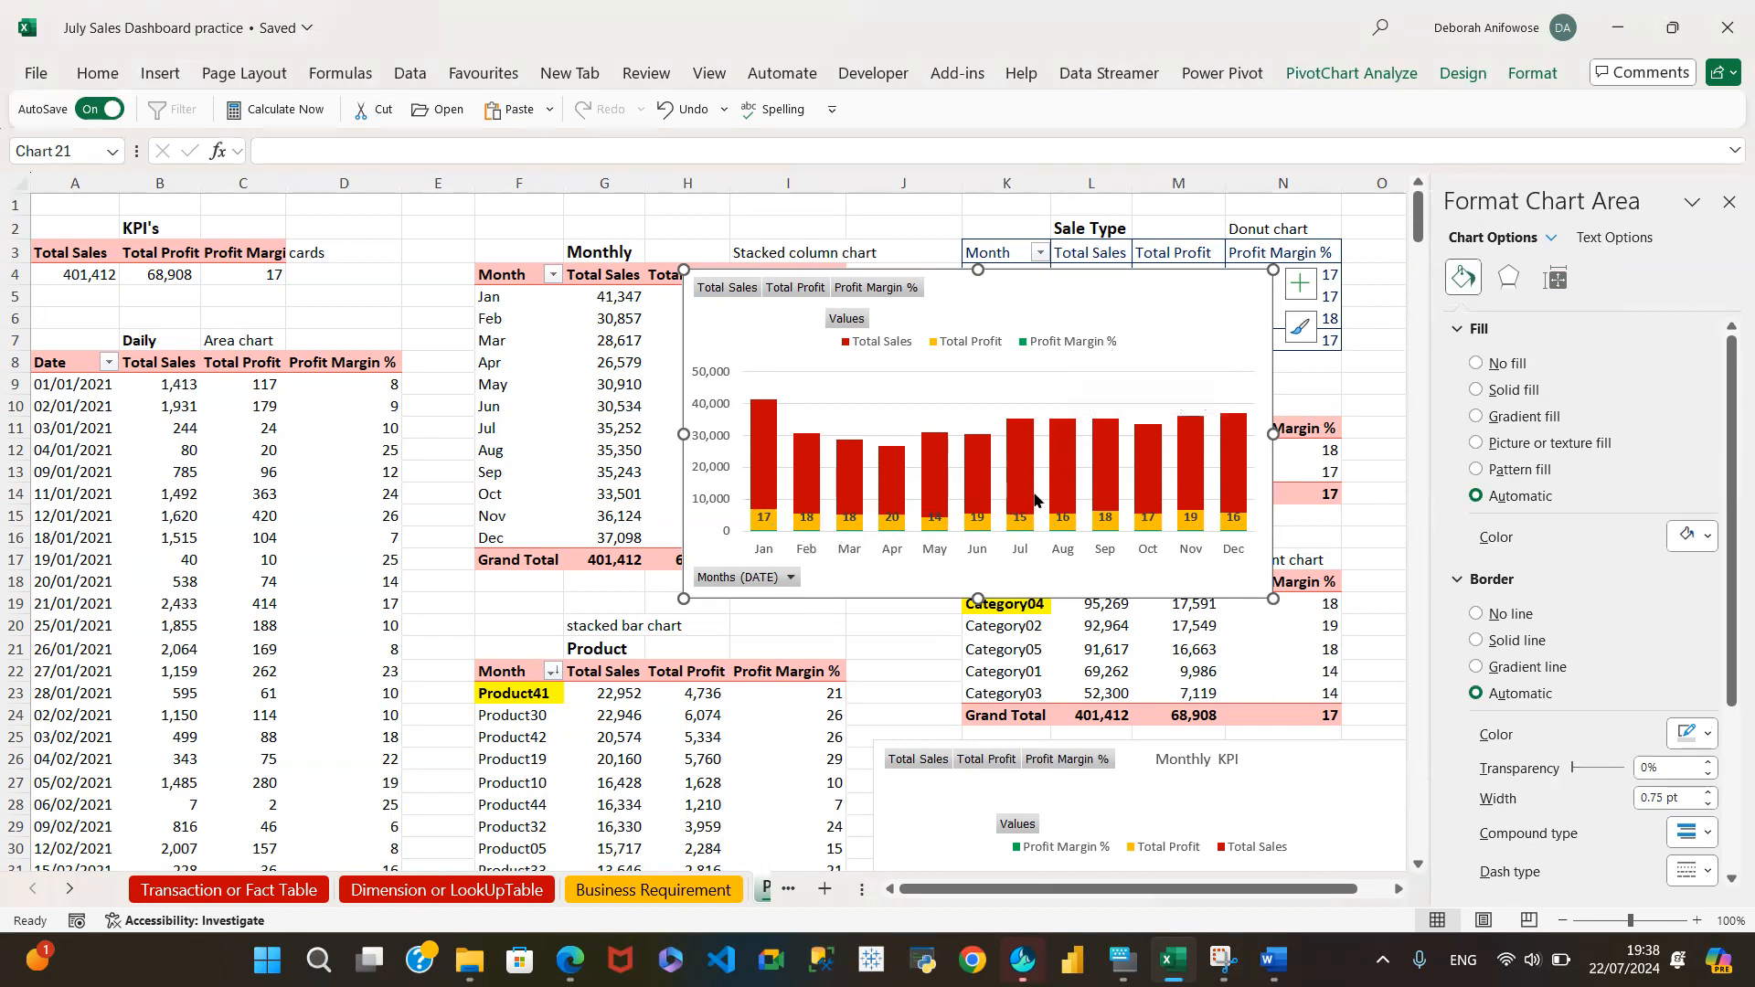
drag(1122, 293, 1444, 484)
drag(960, 327, 752, 585)
click(809, 302)
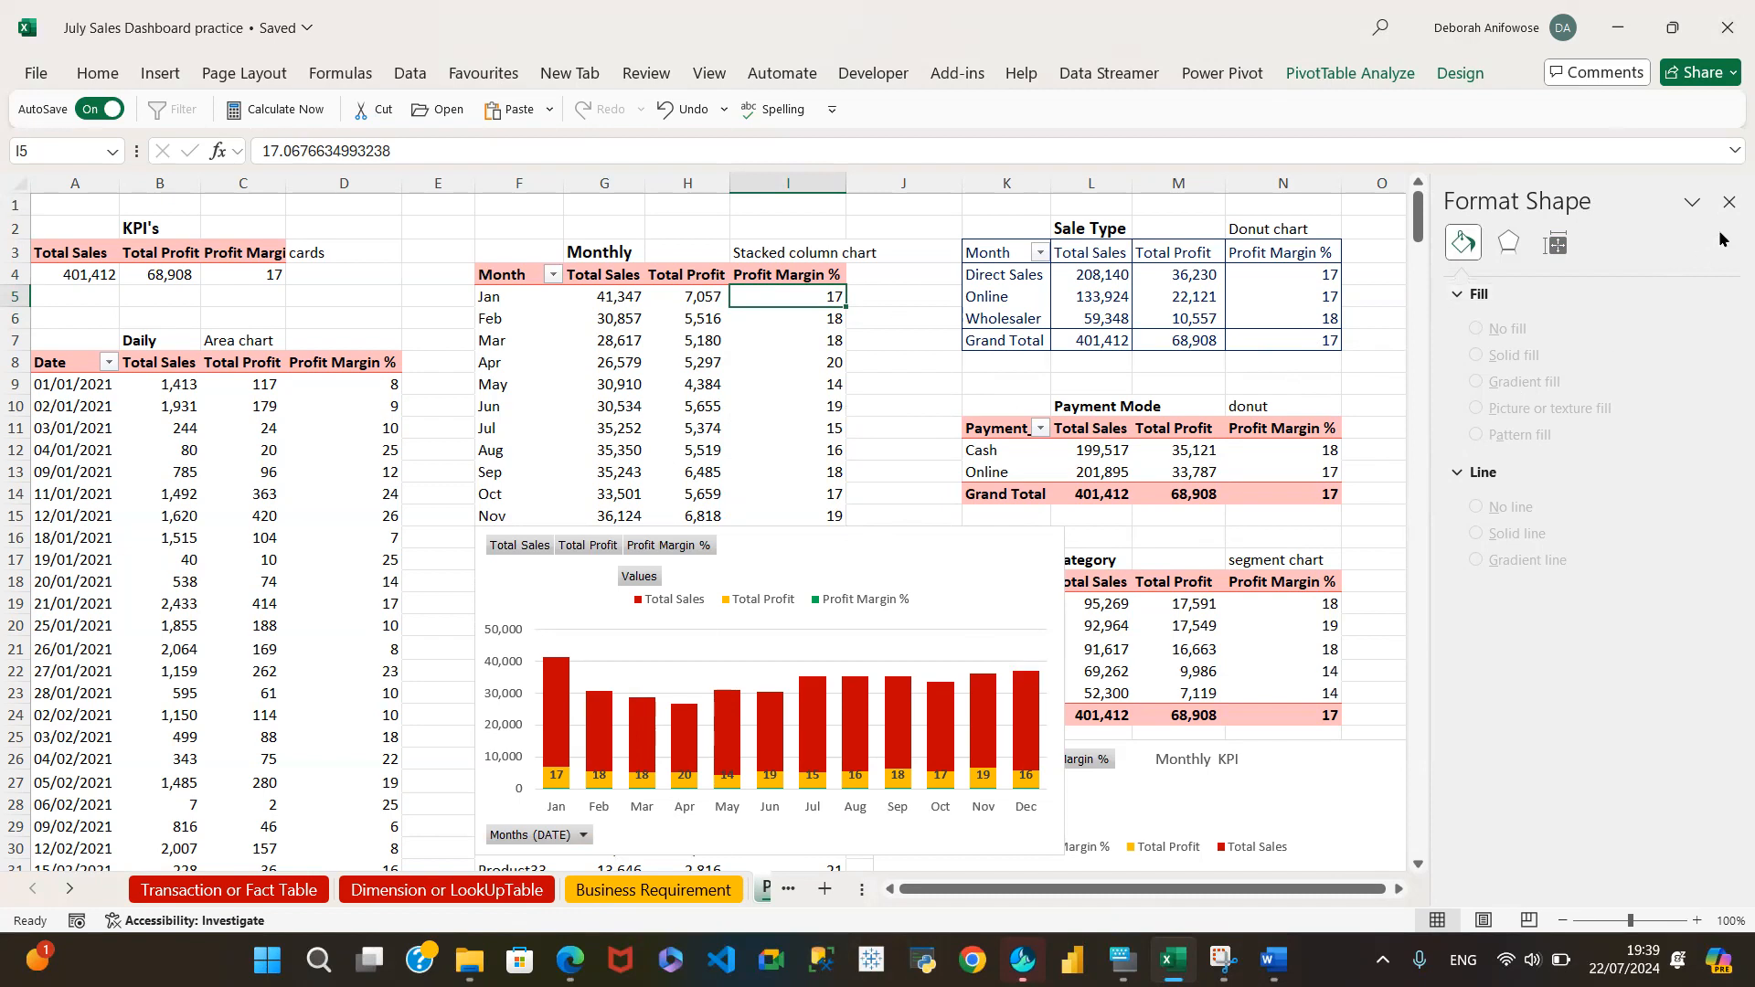
click(1728, 203)
drag(770, 527, 1257, 239)
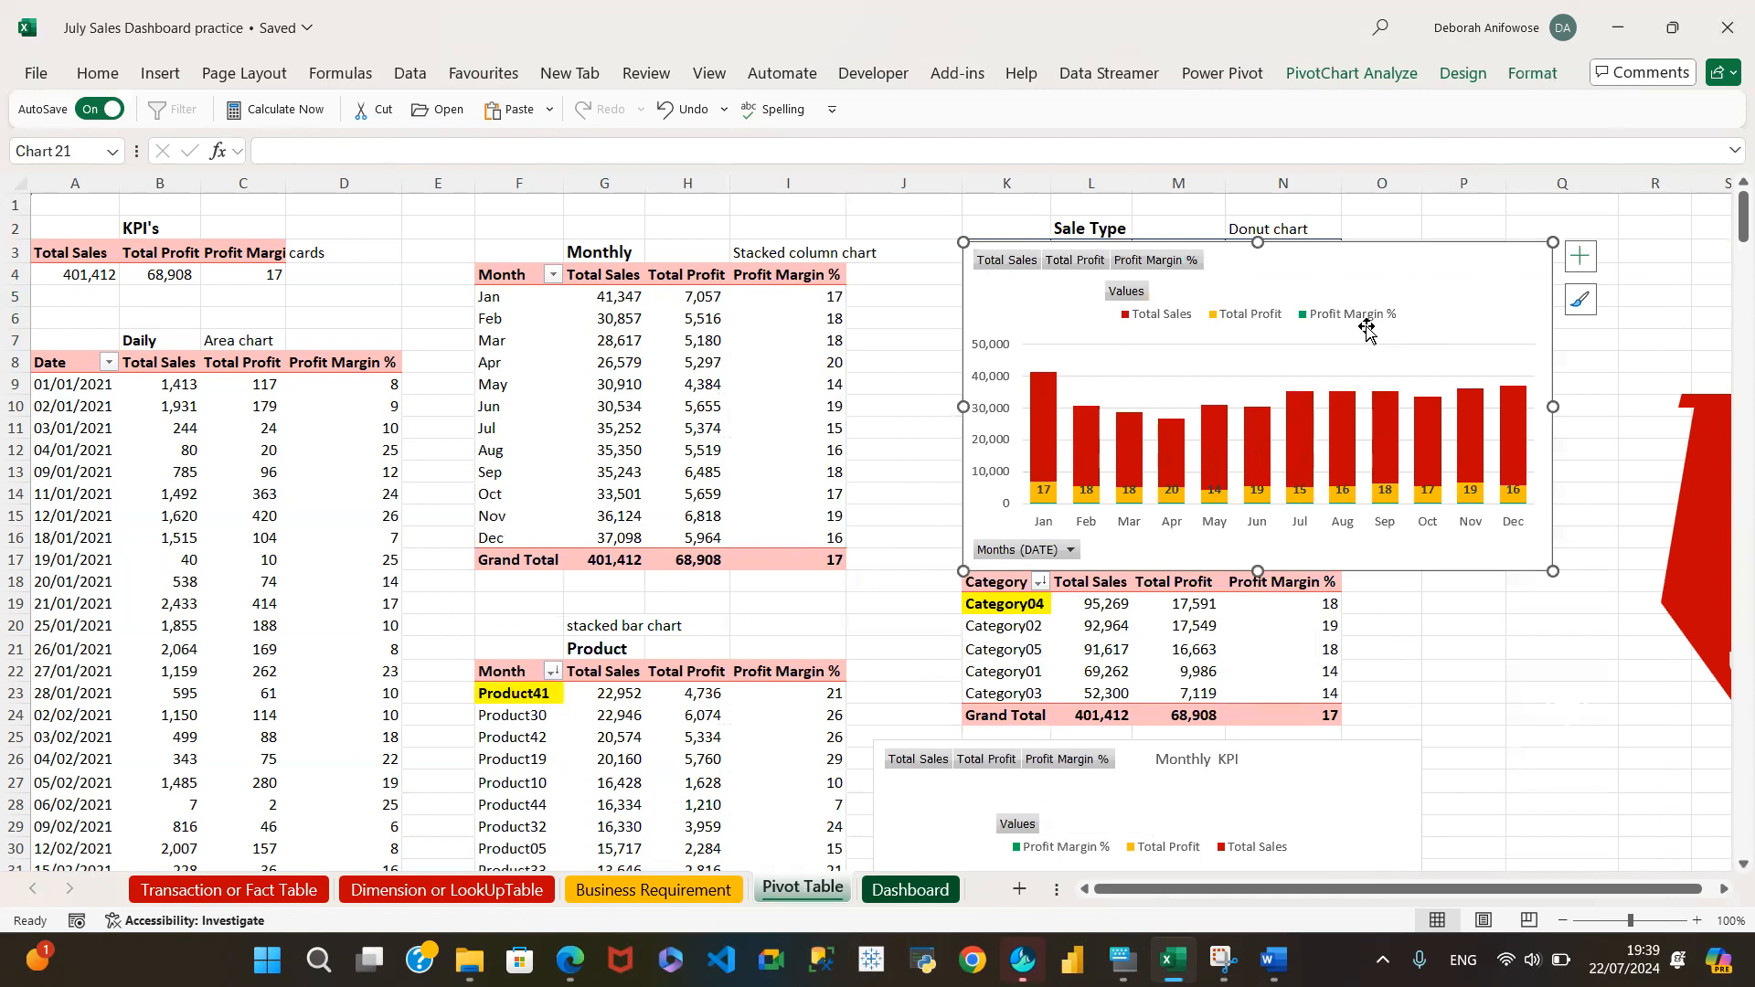
drag(1351, 252, 947, 290)
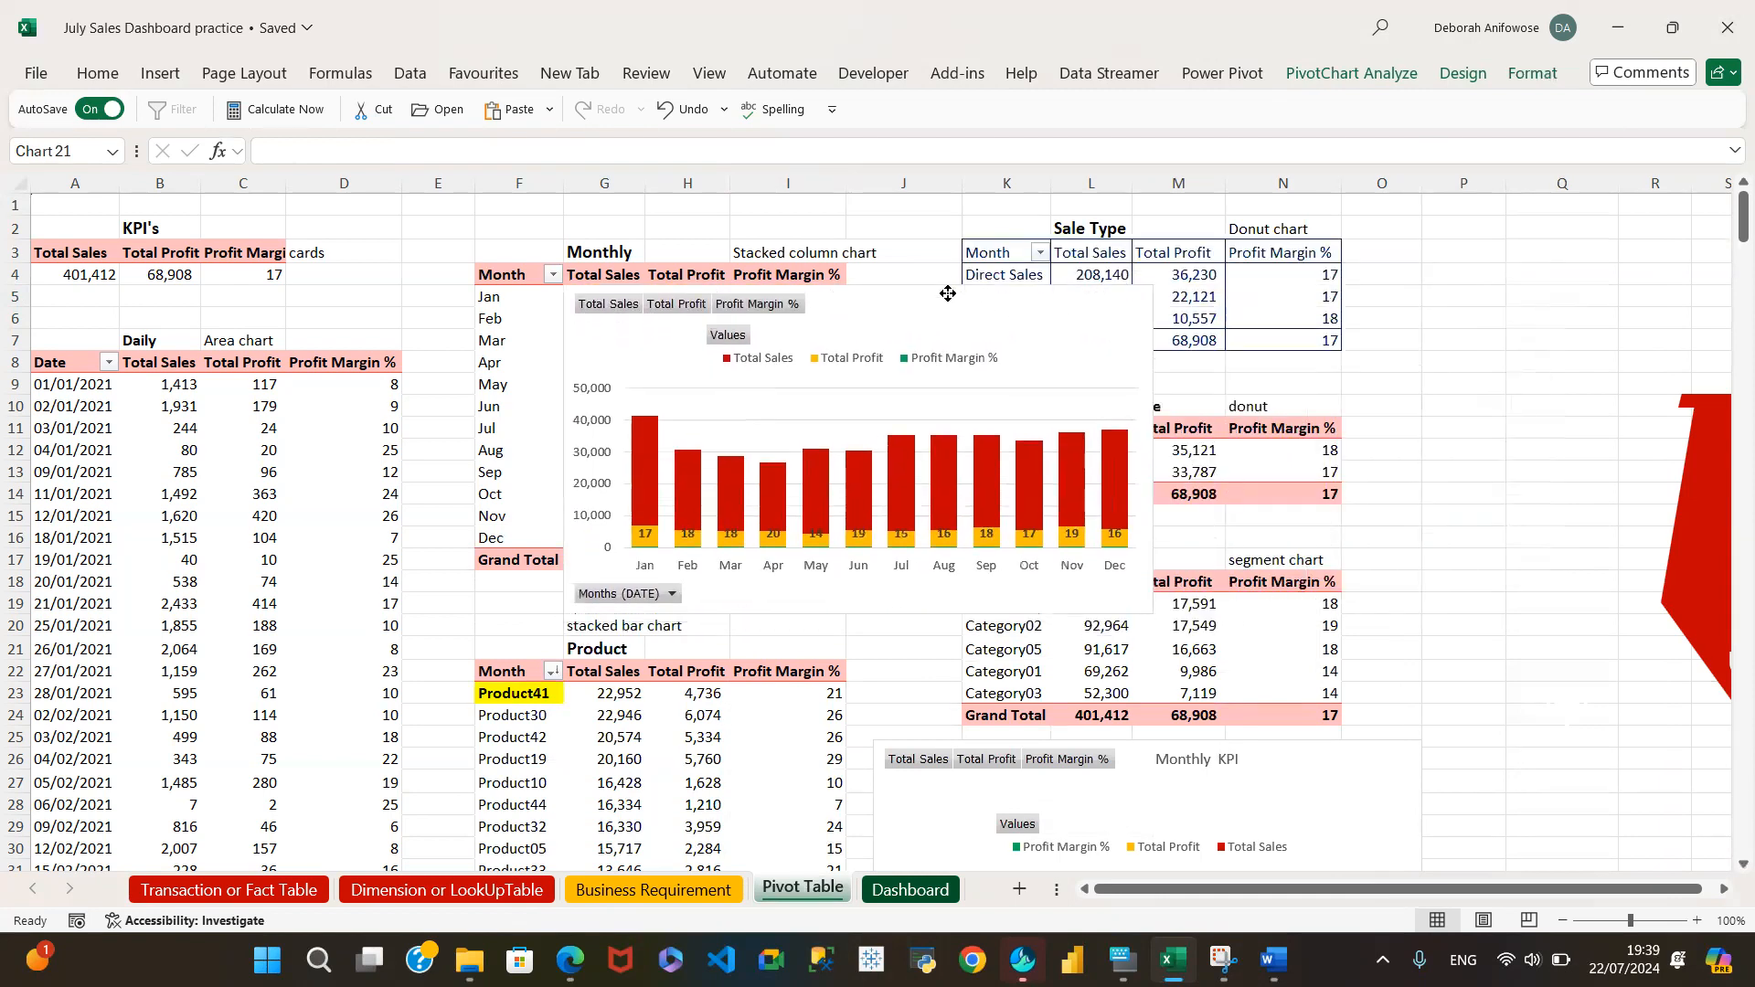
Fill the monthly chart's Total Sales columns with a light purple theme colour
click(641, 454)
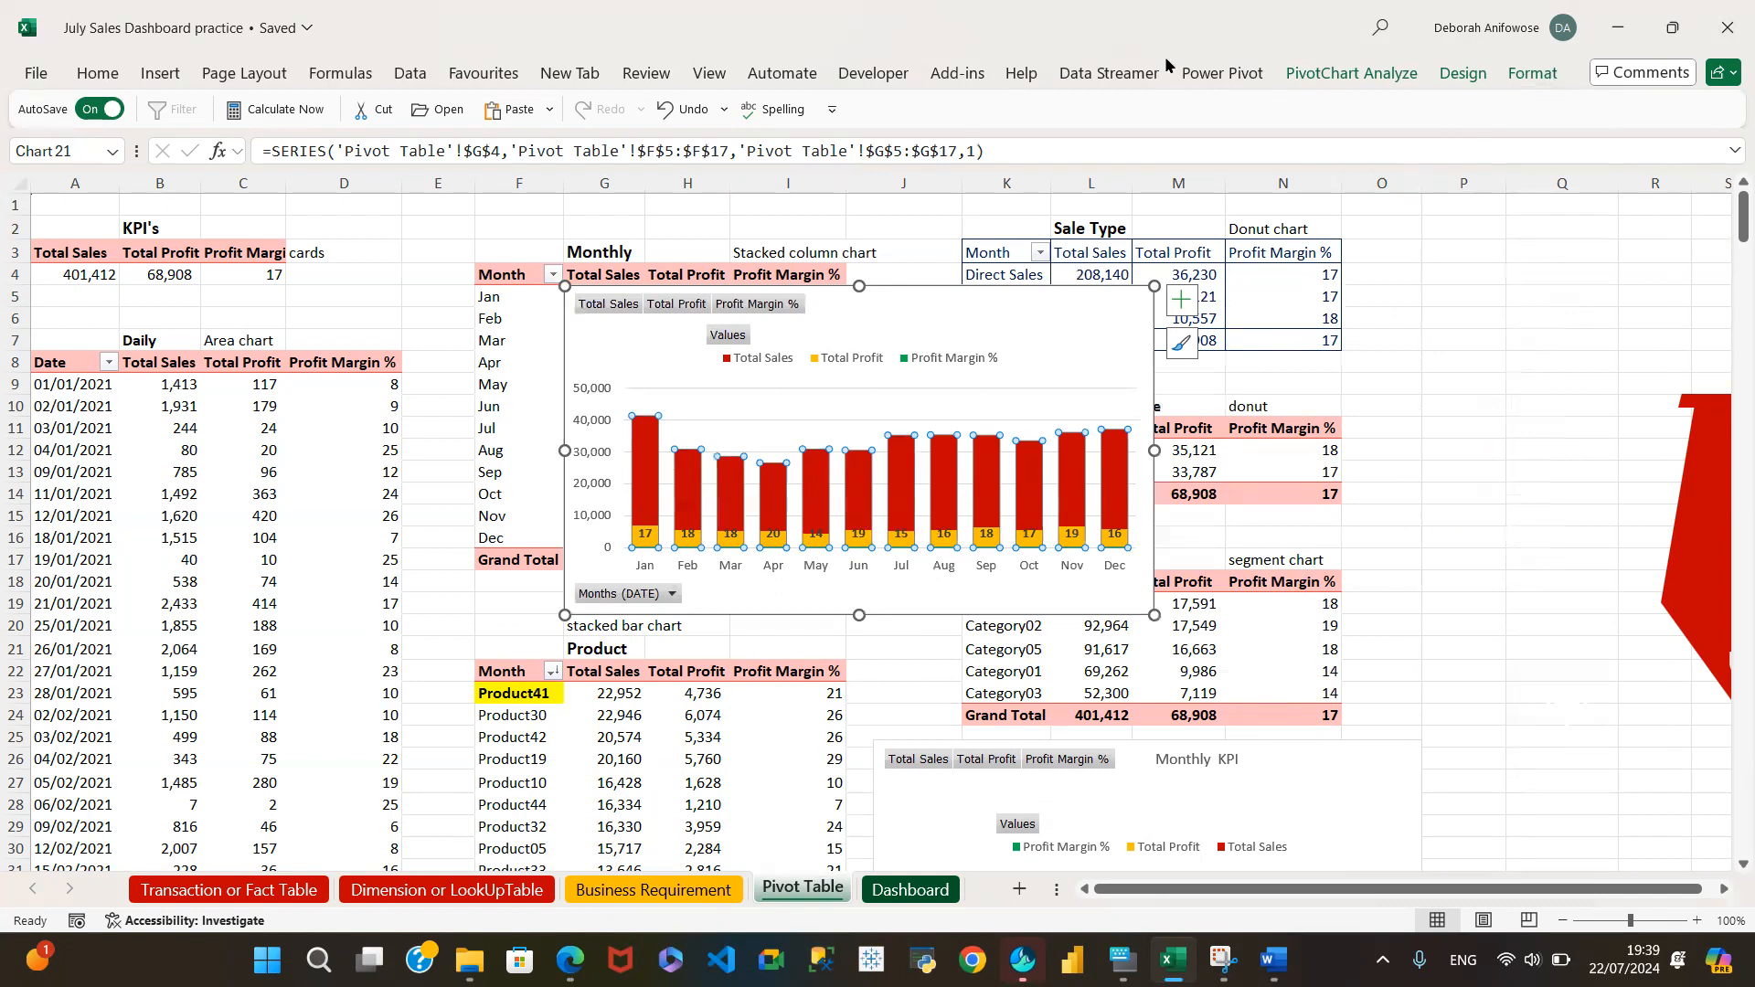
click(1524, 74)
click(107, 139)
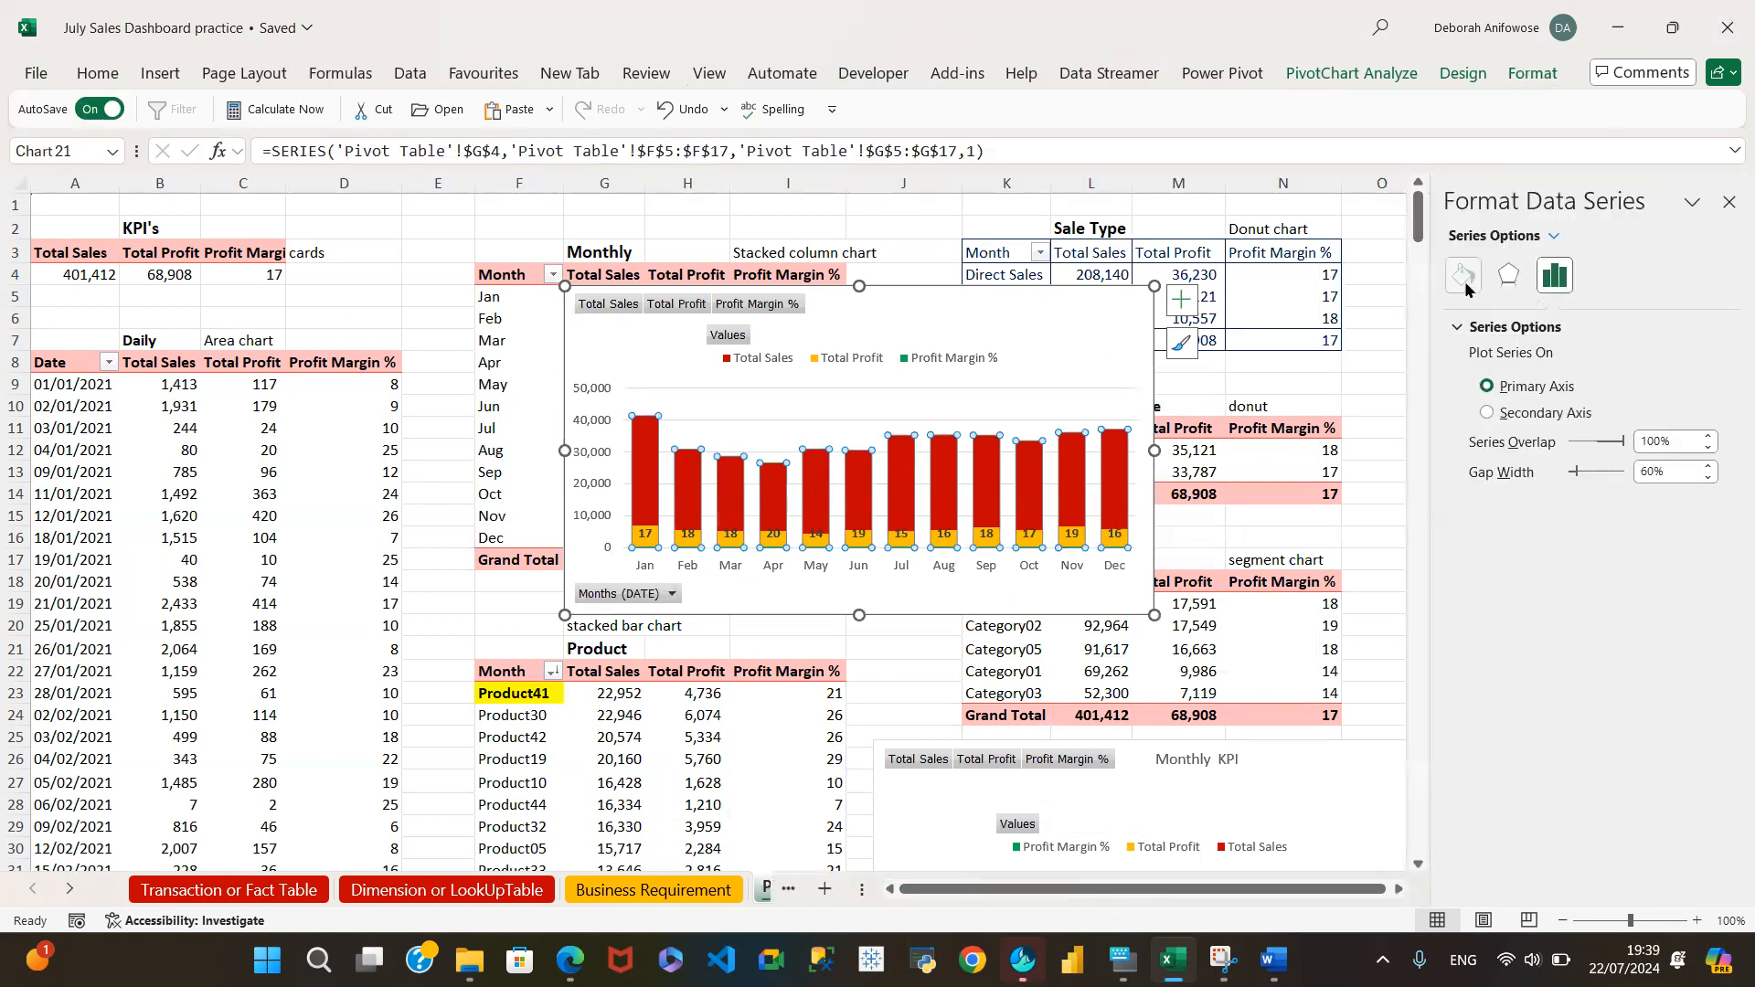
click(1464, 276)
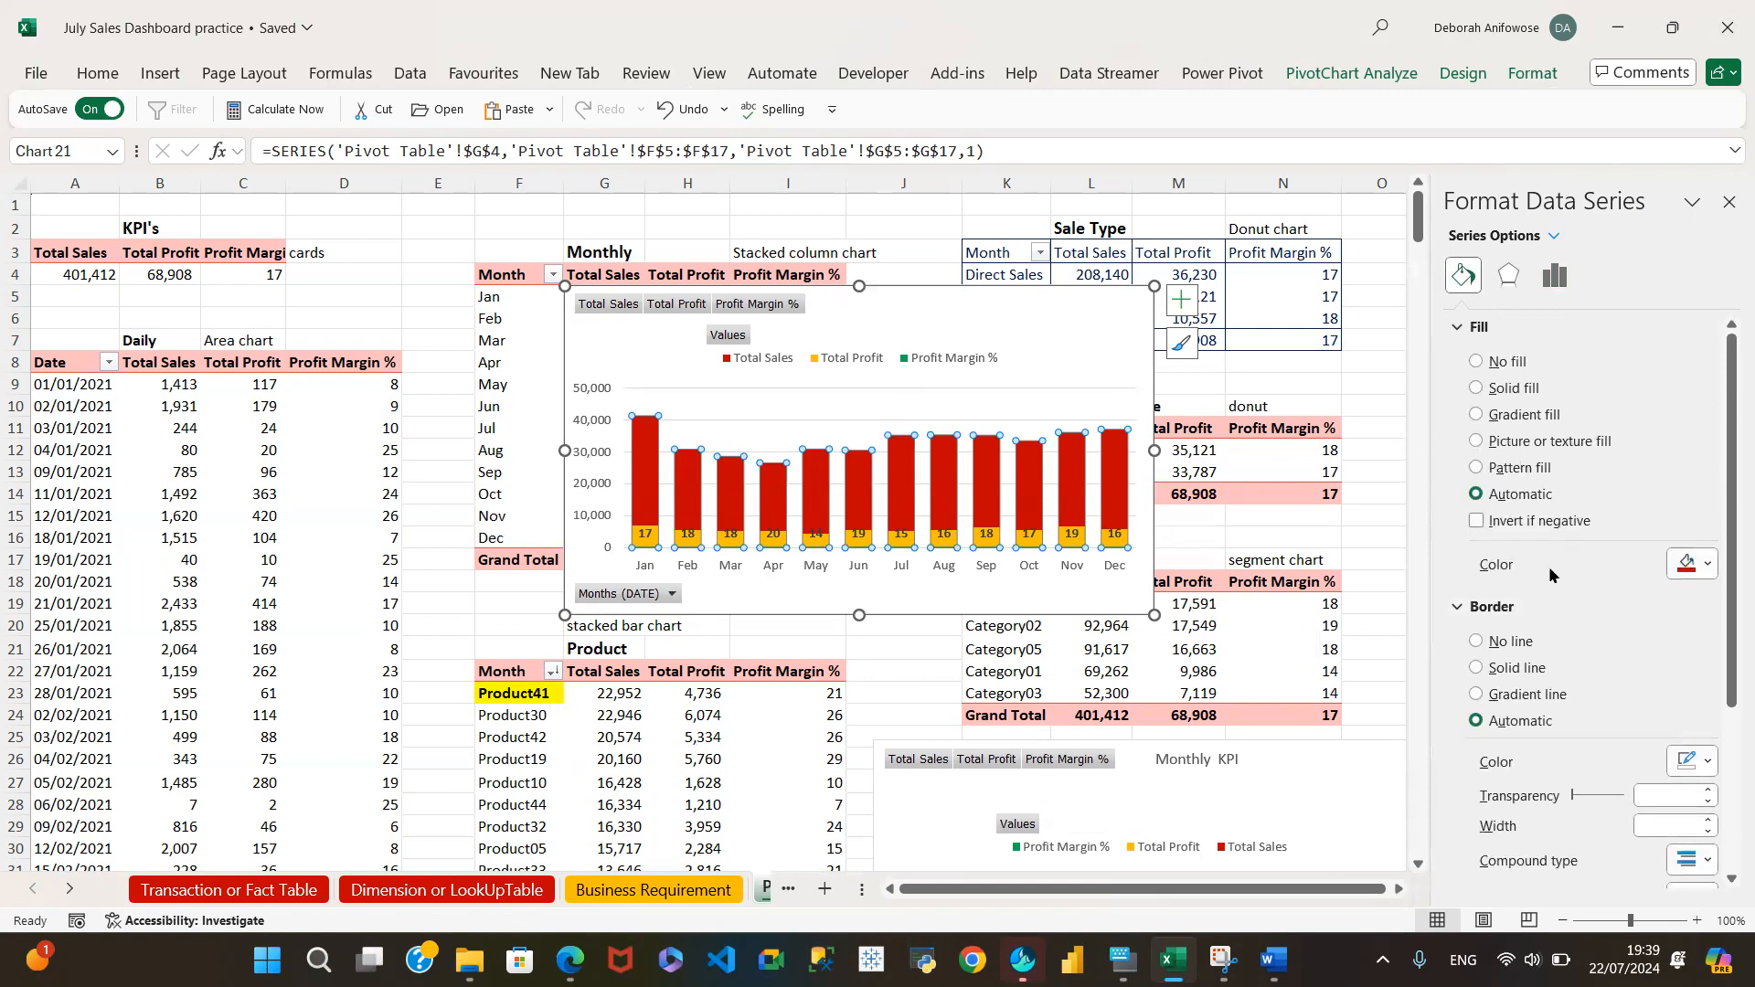
click(1707, 566)
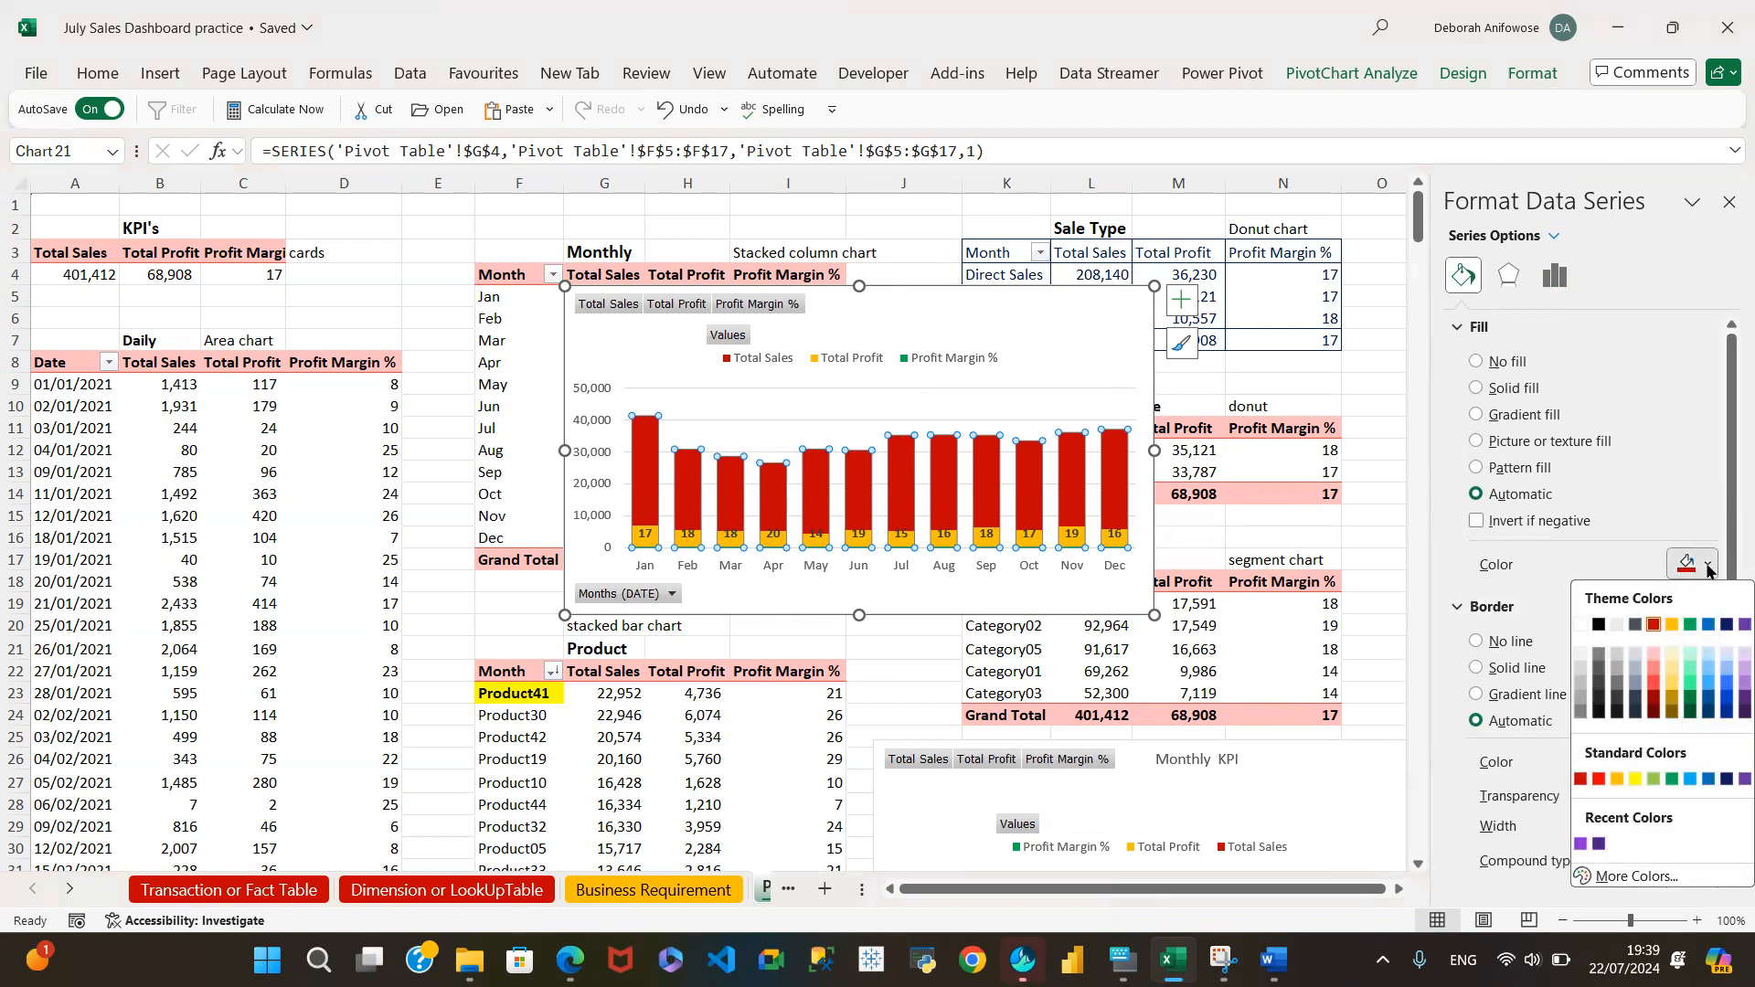
click(1728, 658)
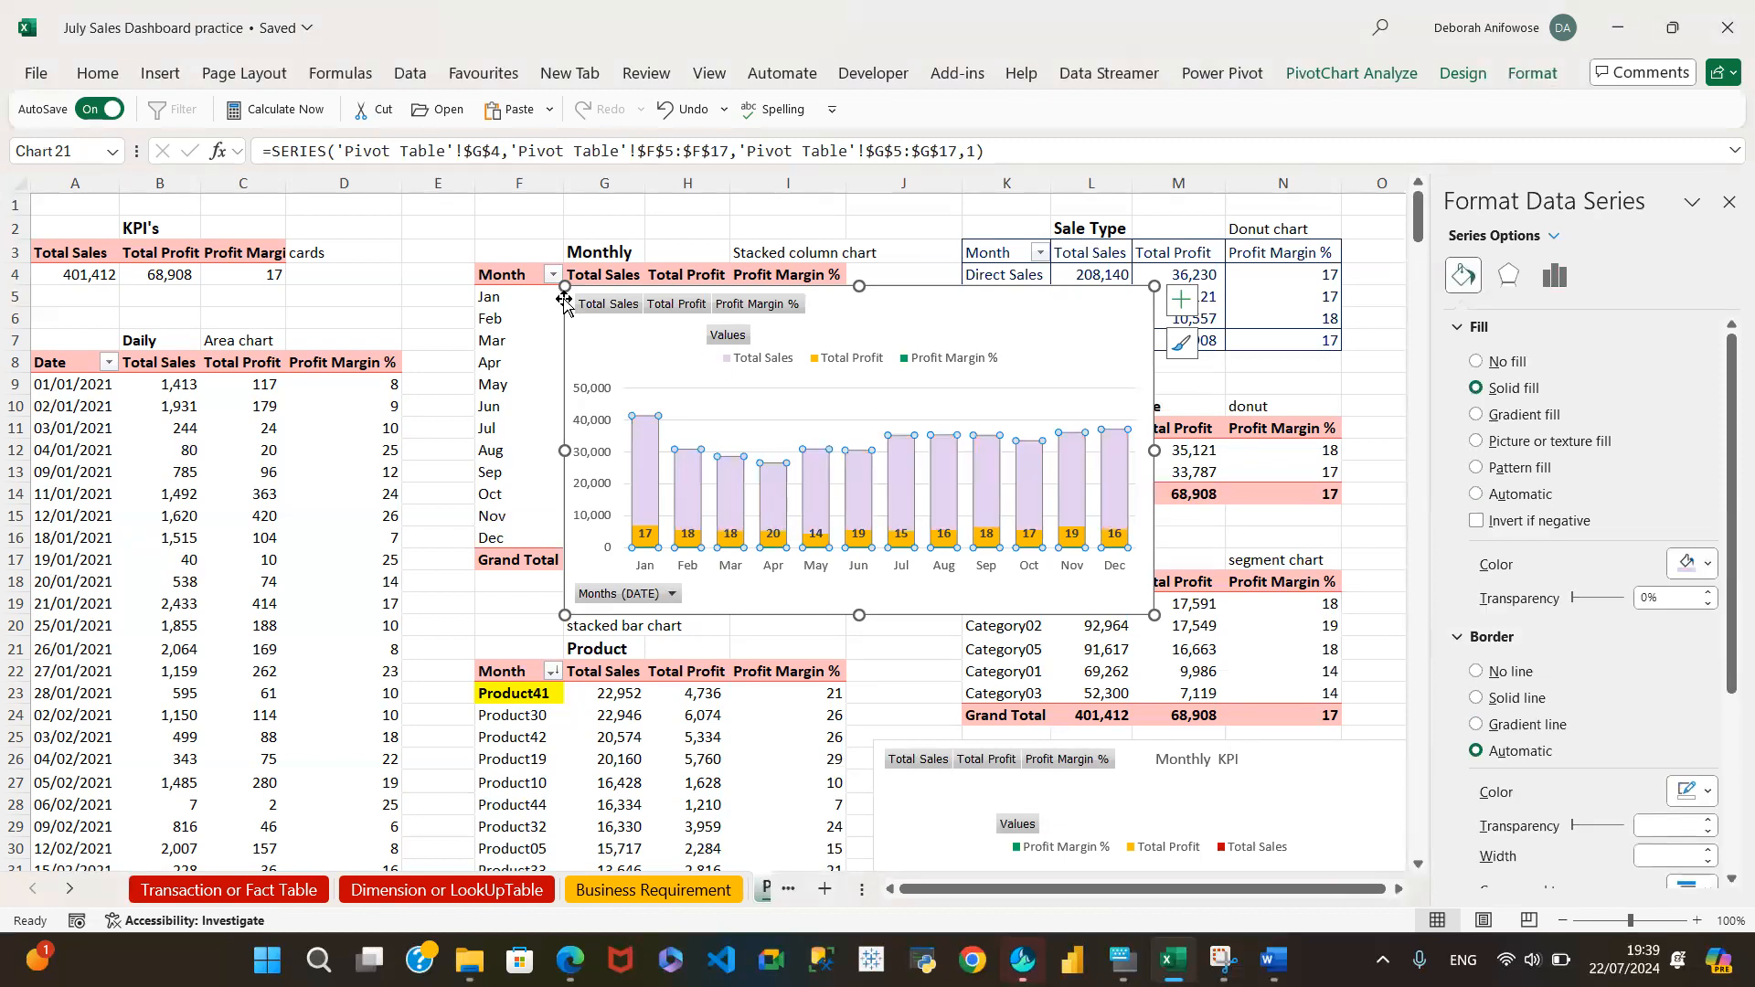
Cut the monthly chart from the Pivot Table sheet and paste it over the Monthly panel on the Dashboard sheet
click(1074, 320)
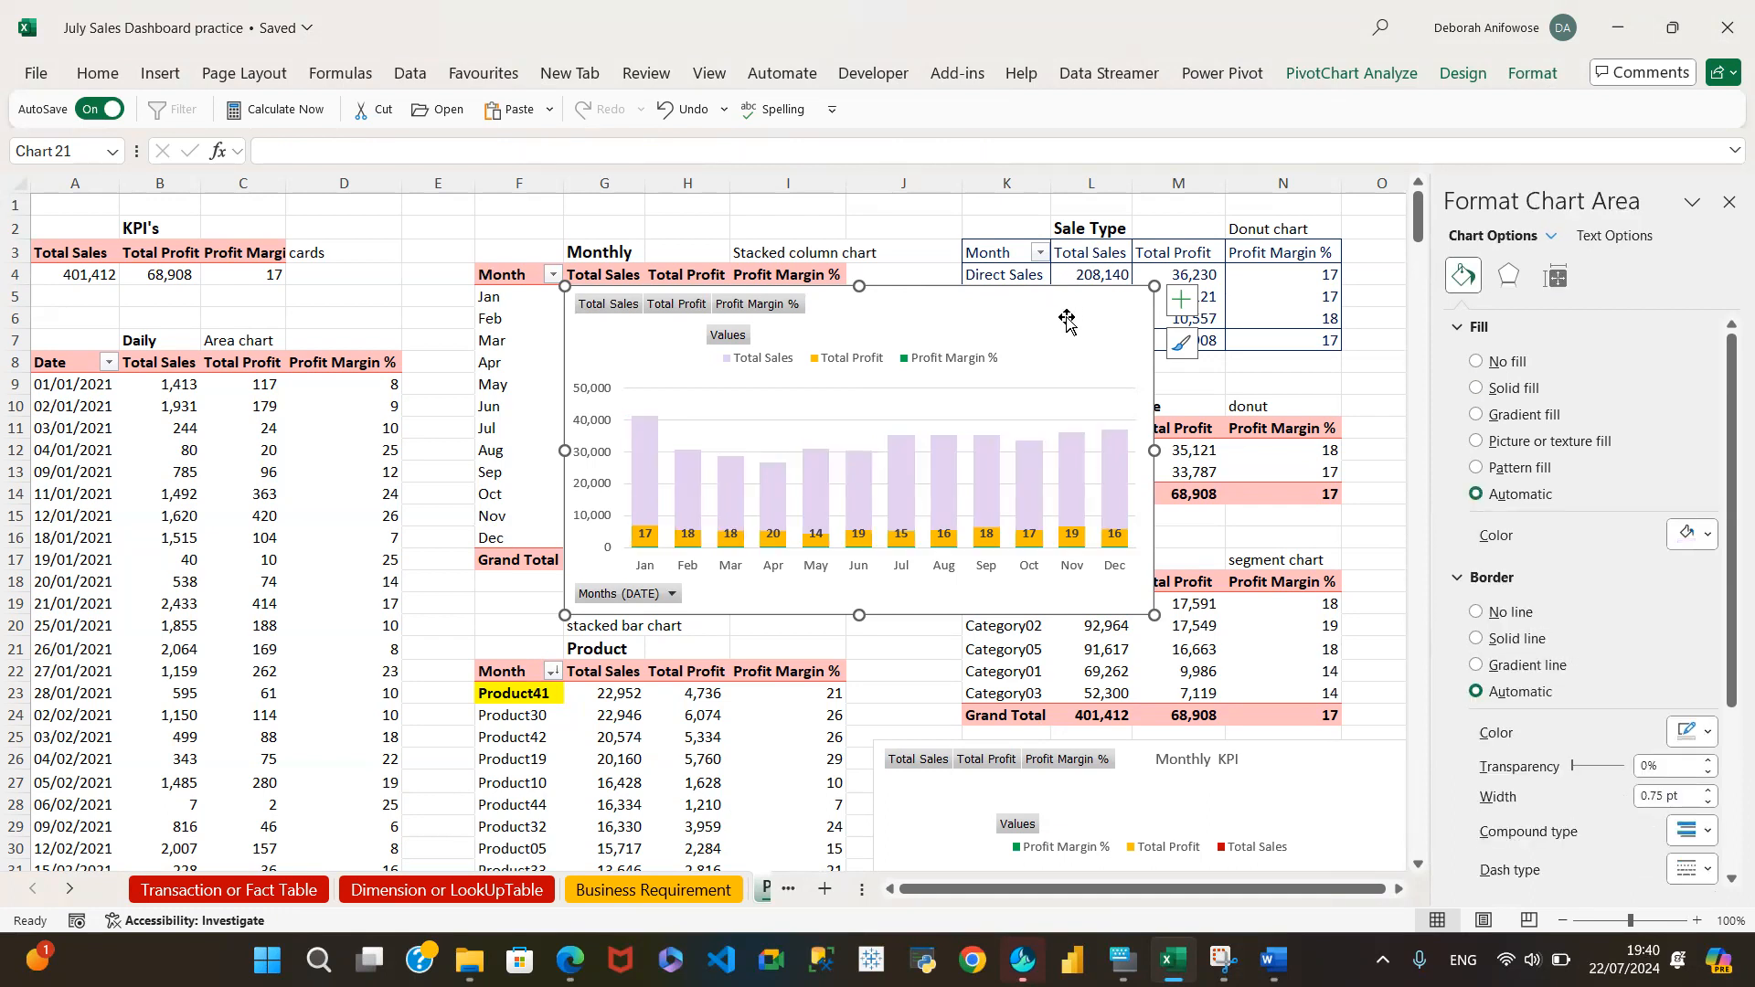
key(Delete)
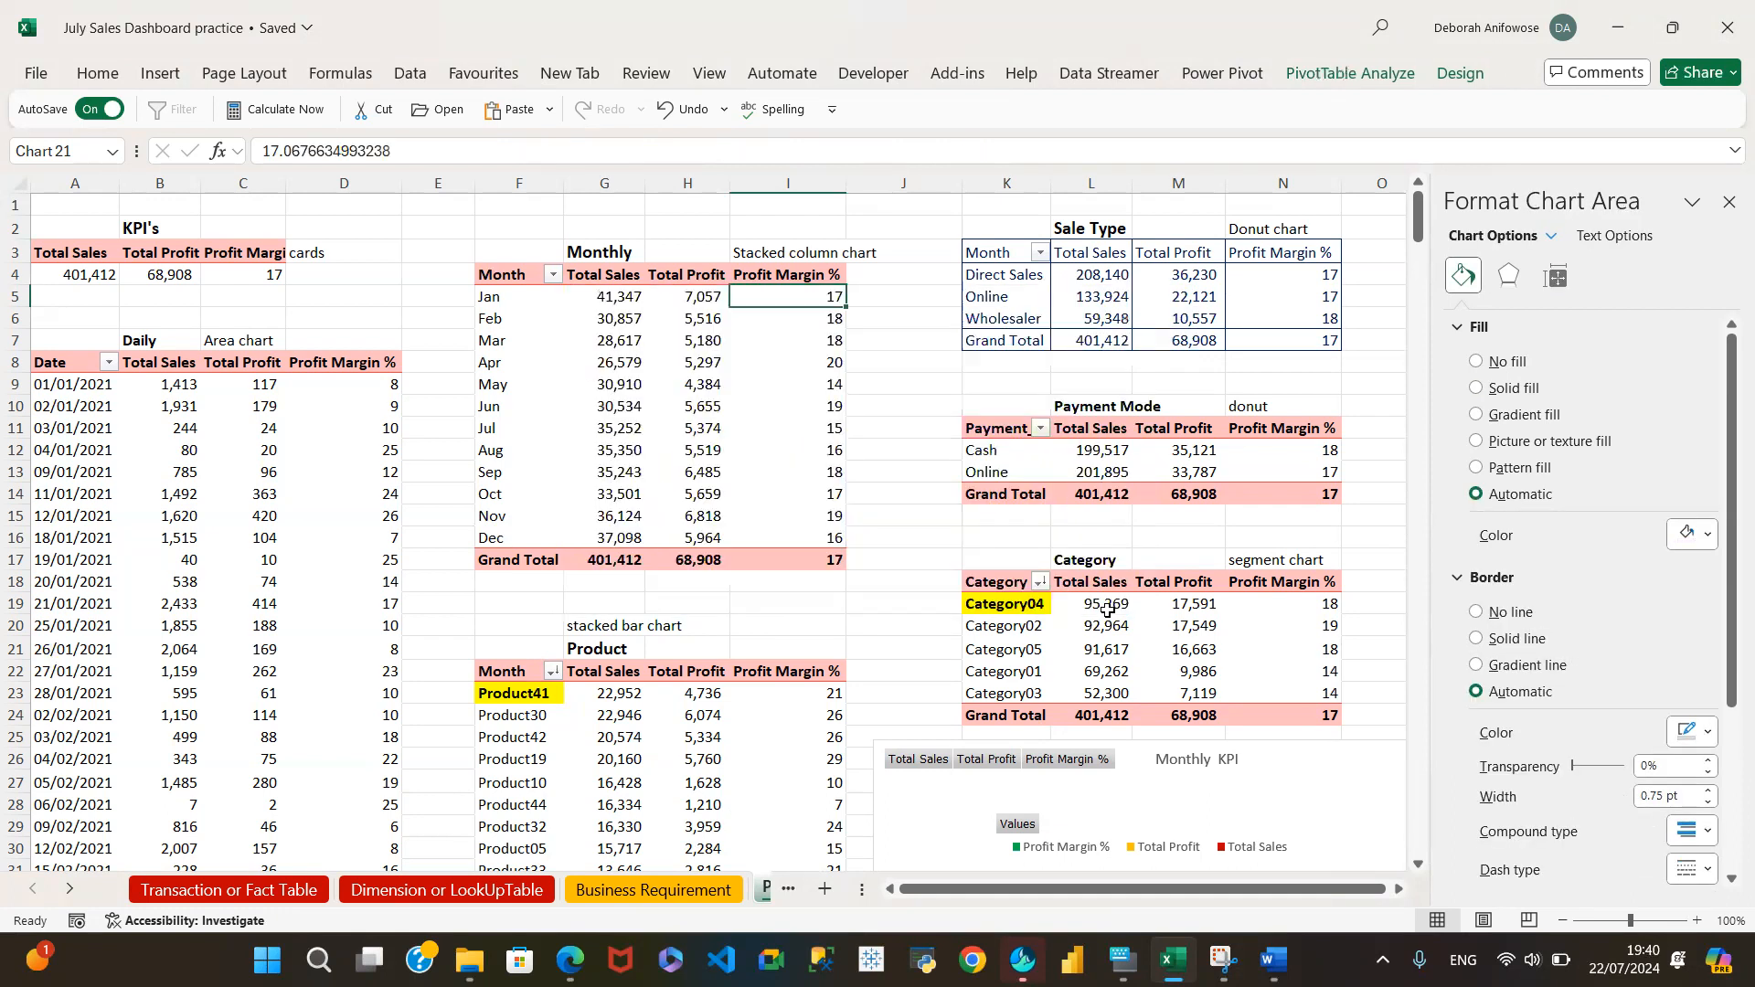
click(788, 889)
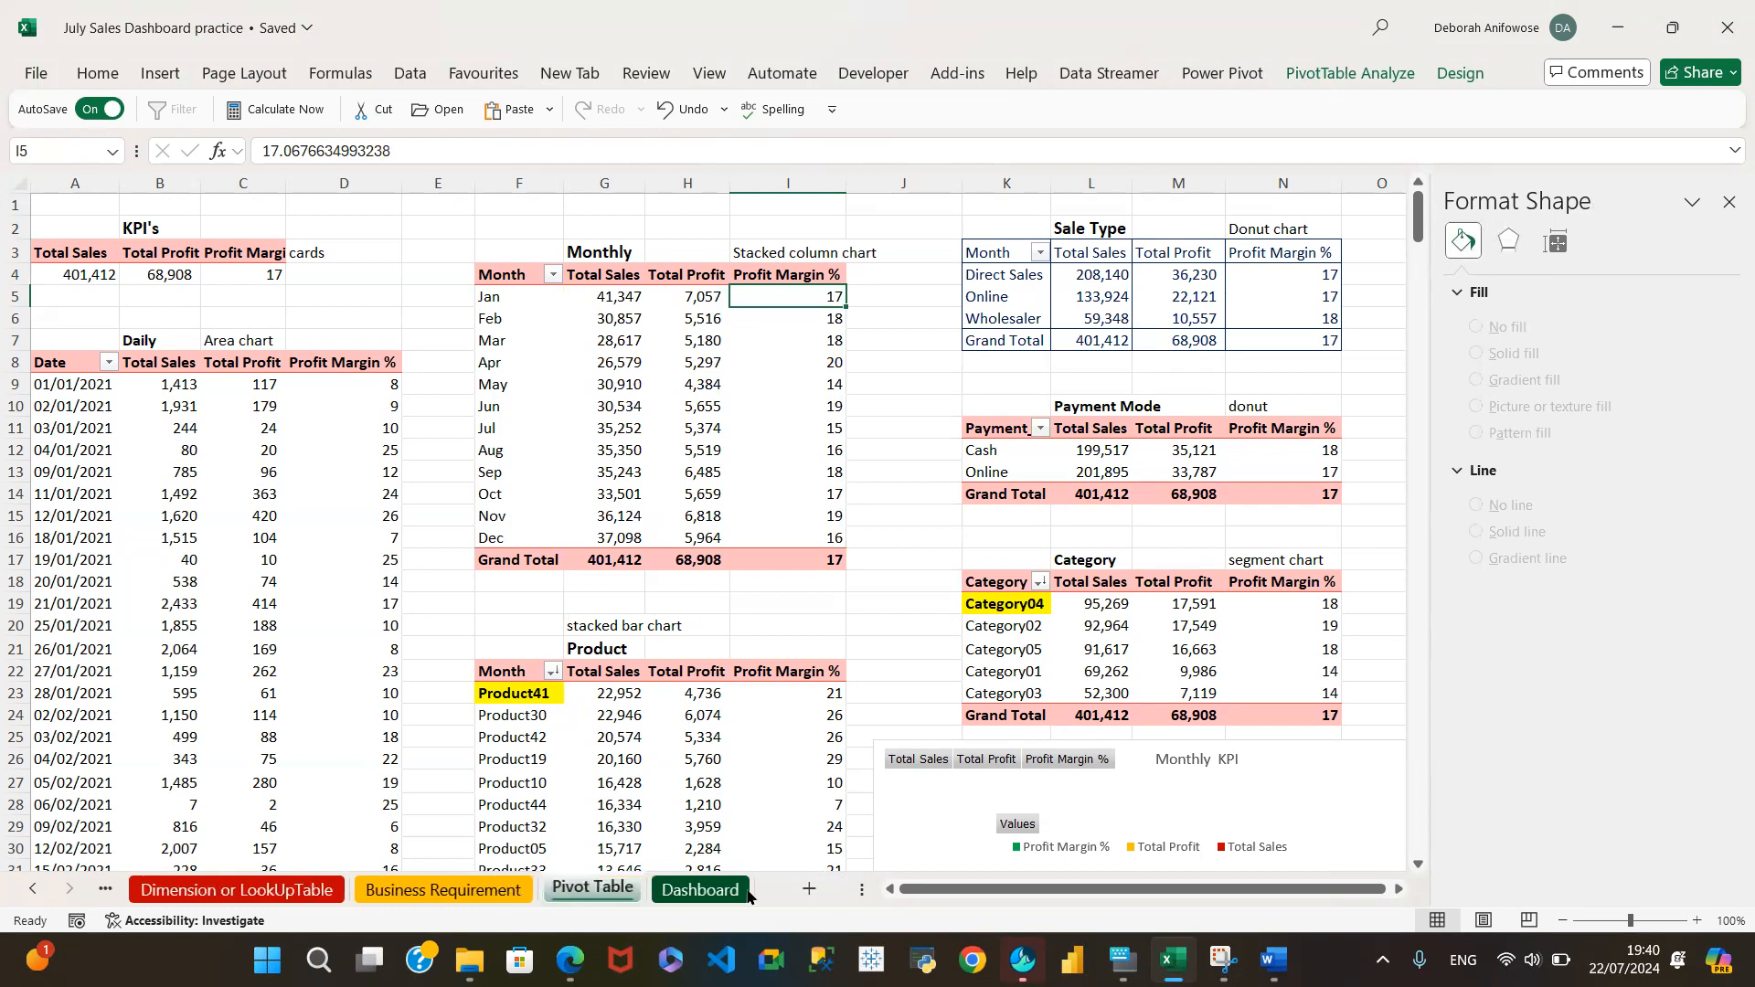
click(701, 887)
click(445, 474)
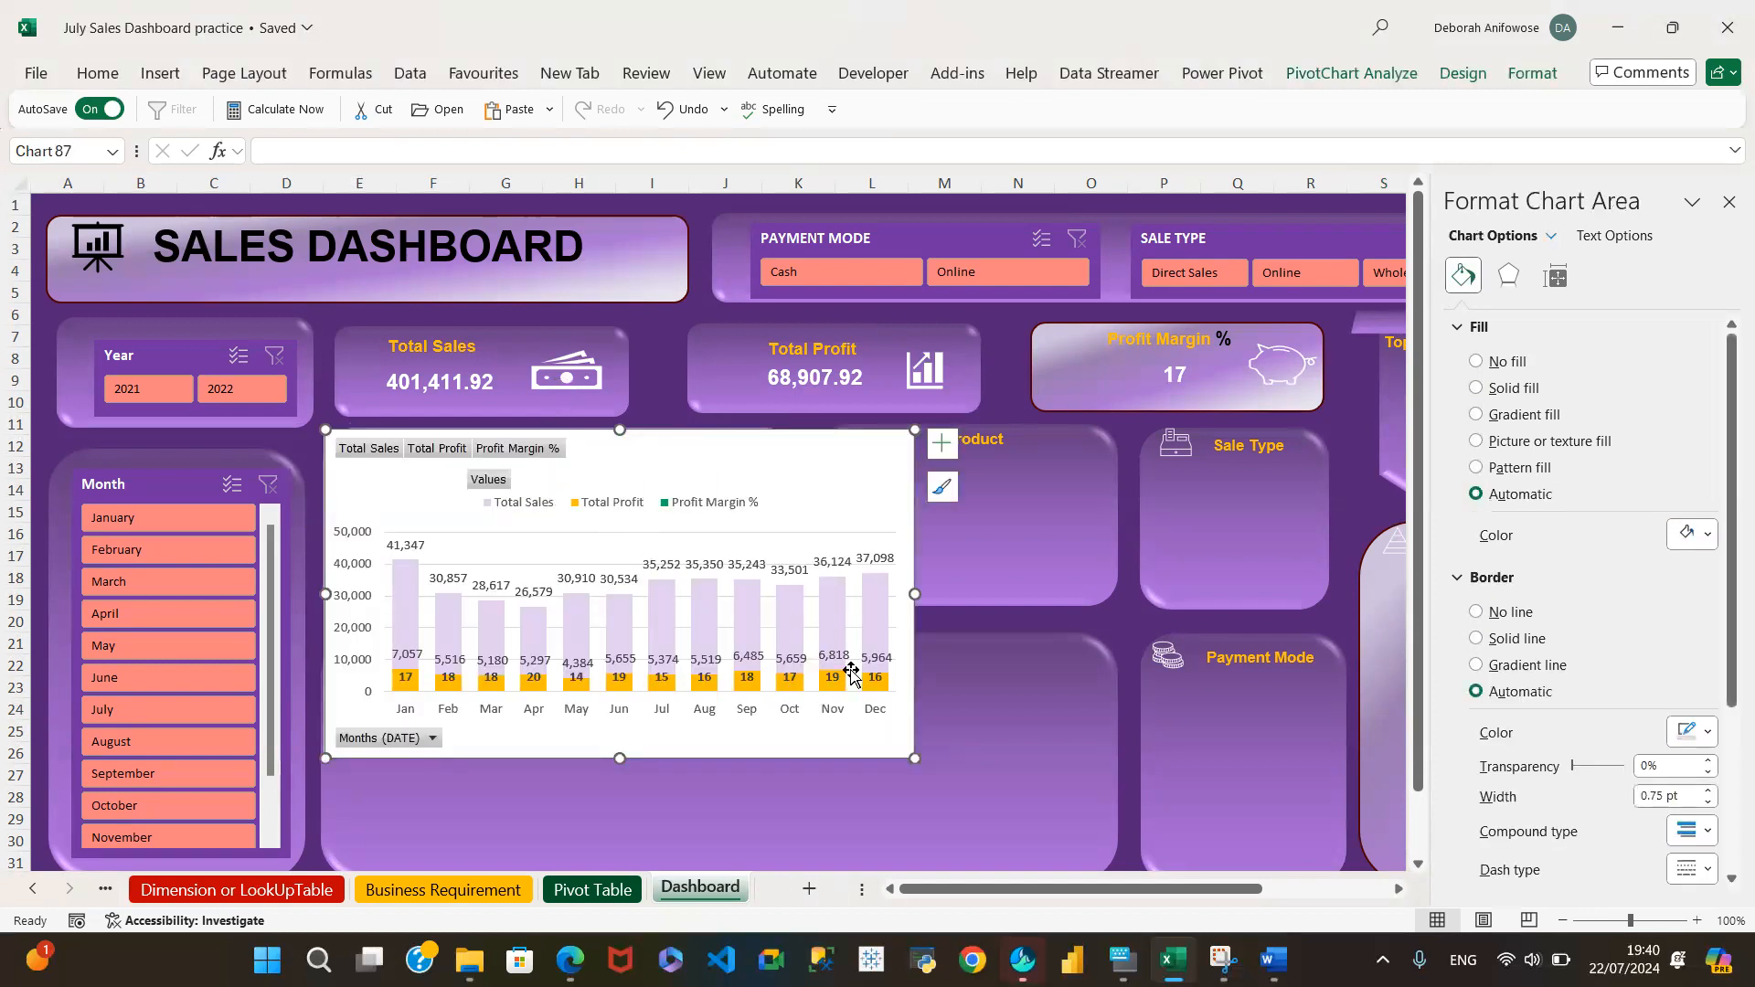
Shrink the monthly chart towards the Monthly panel's size and enlarge it again to span about columns E to M, down to row 25
drag(914, 757, 798, 573)
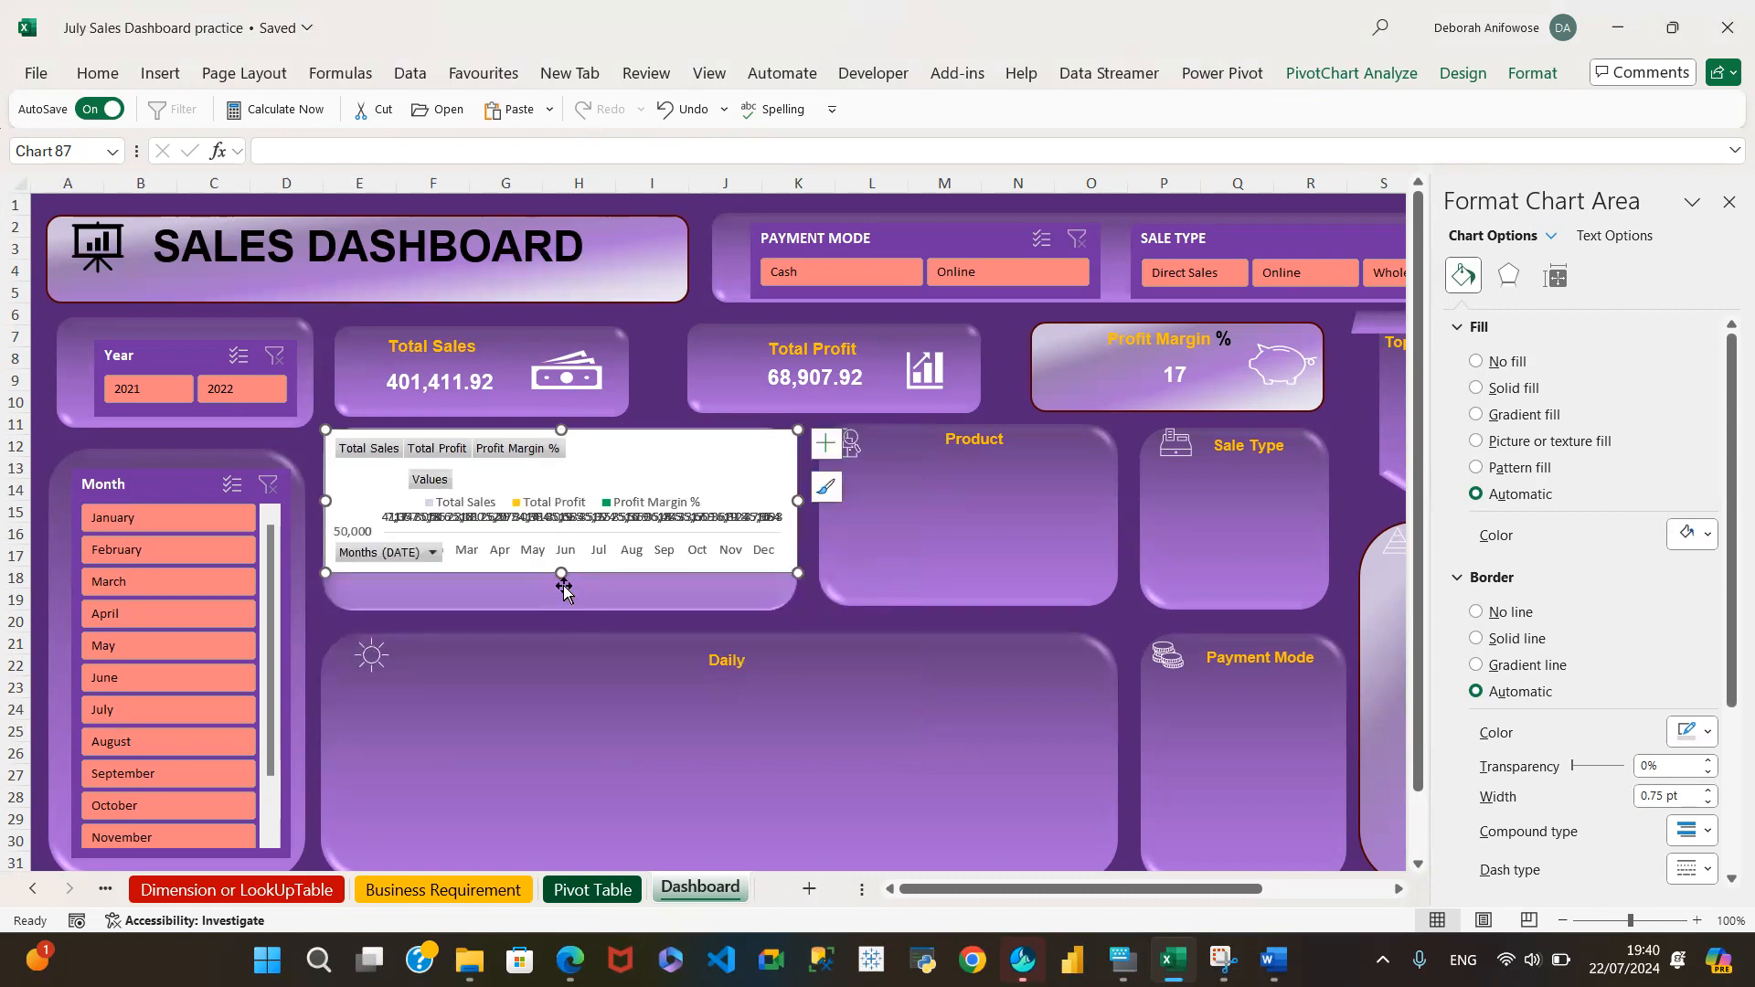
drag(560, 567, 560, 607)
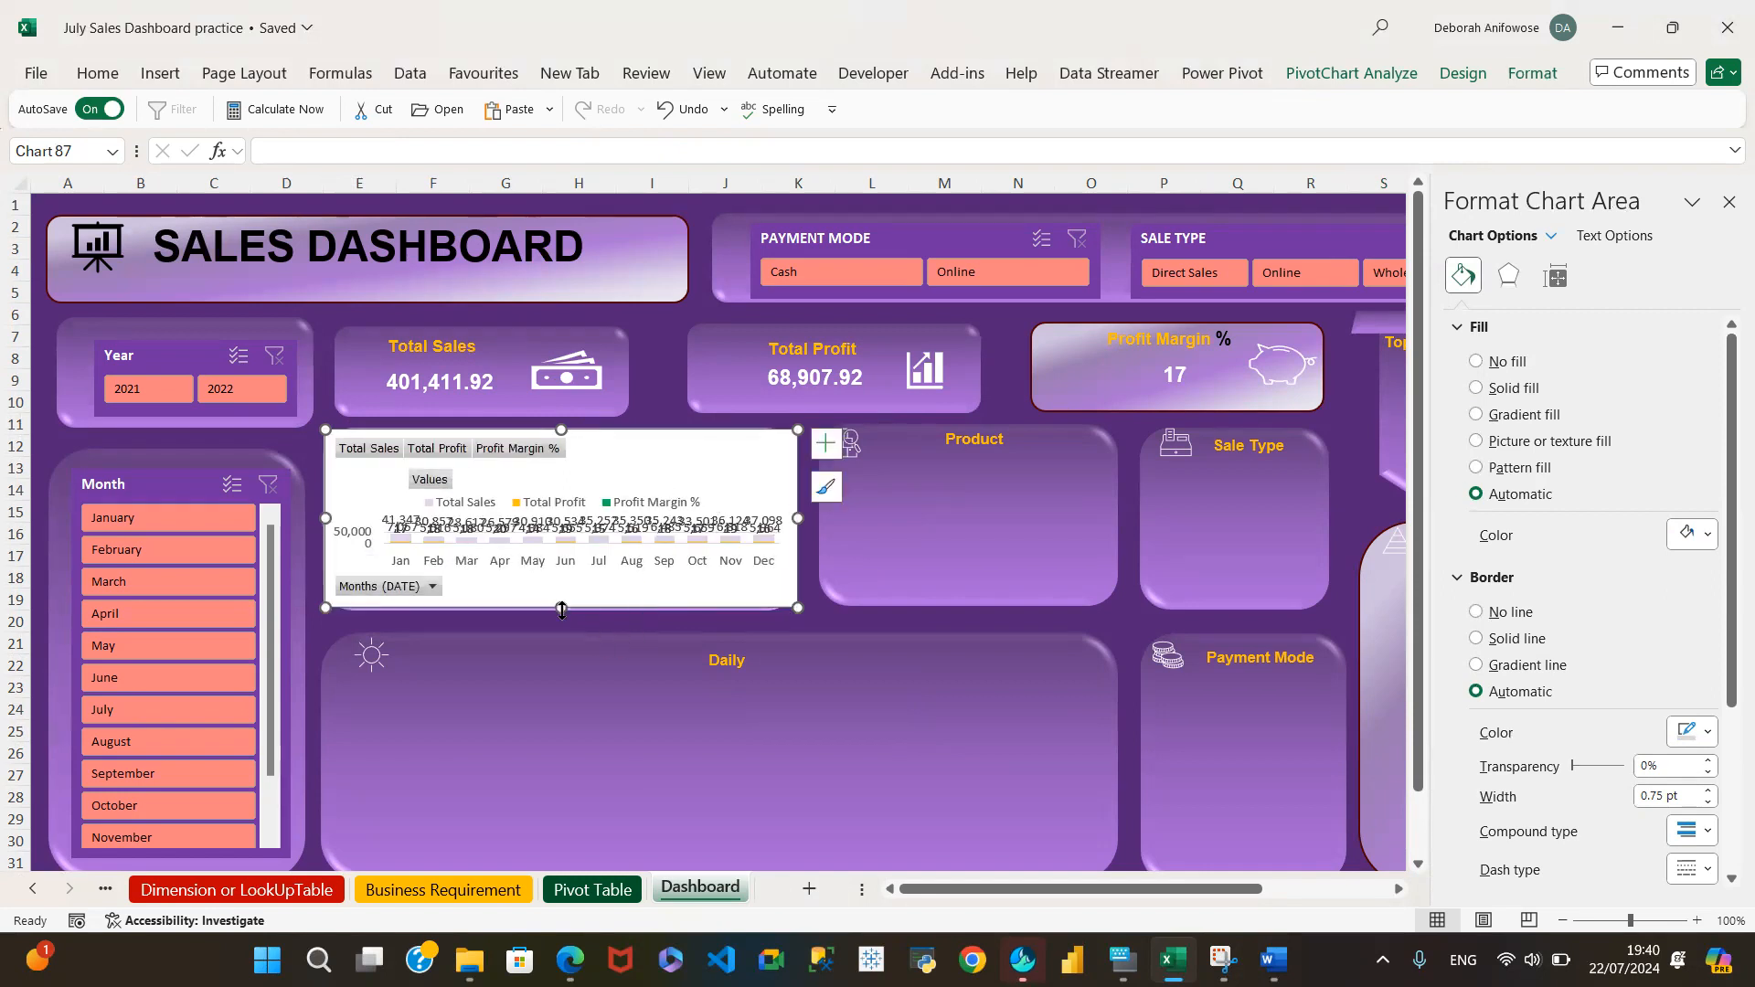
drag(560, 606, 574, 742)
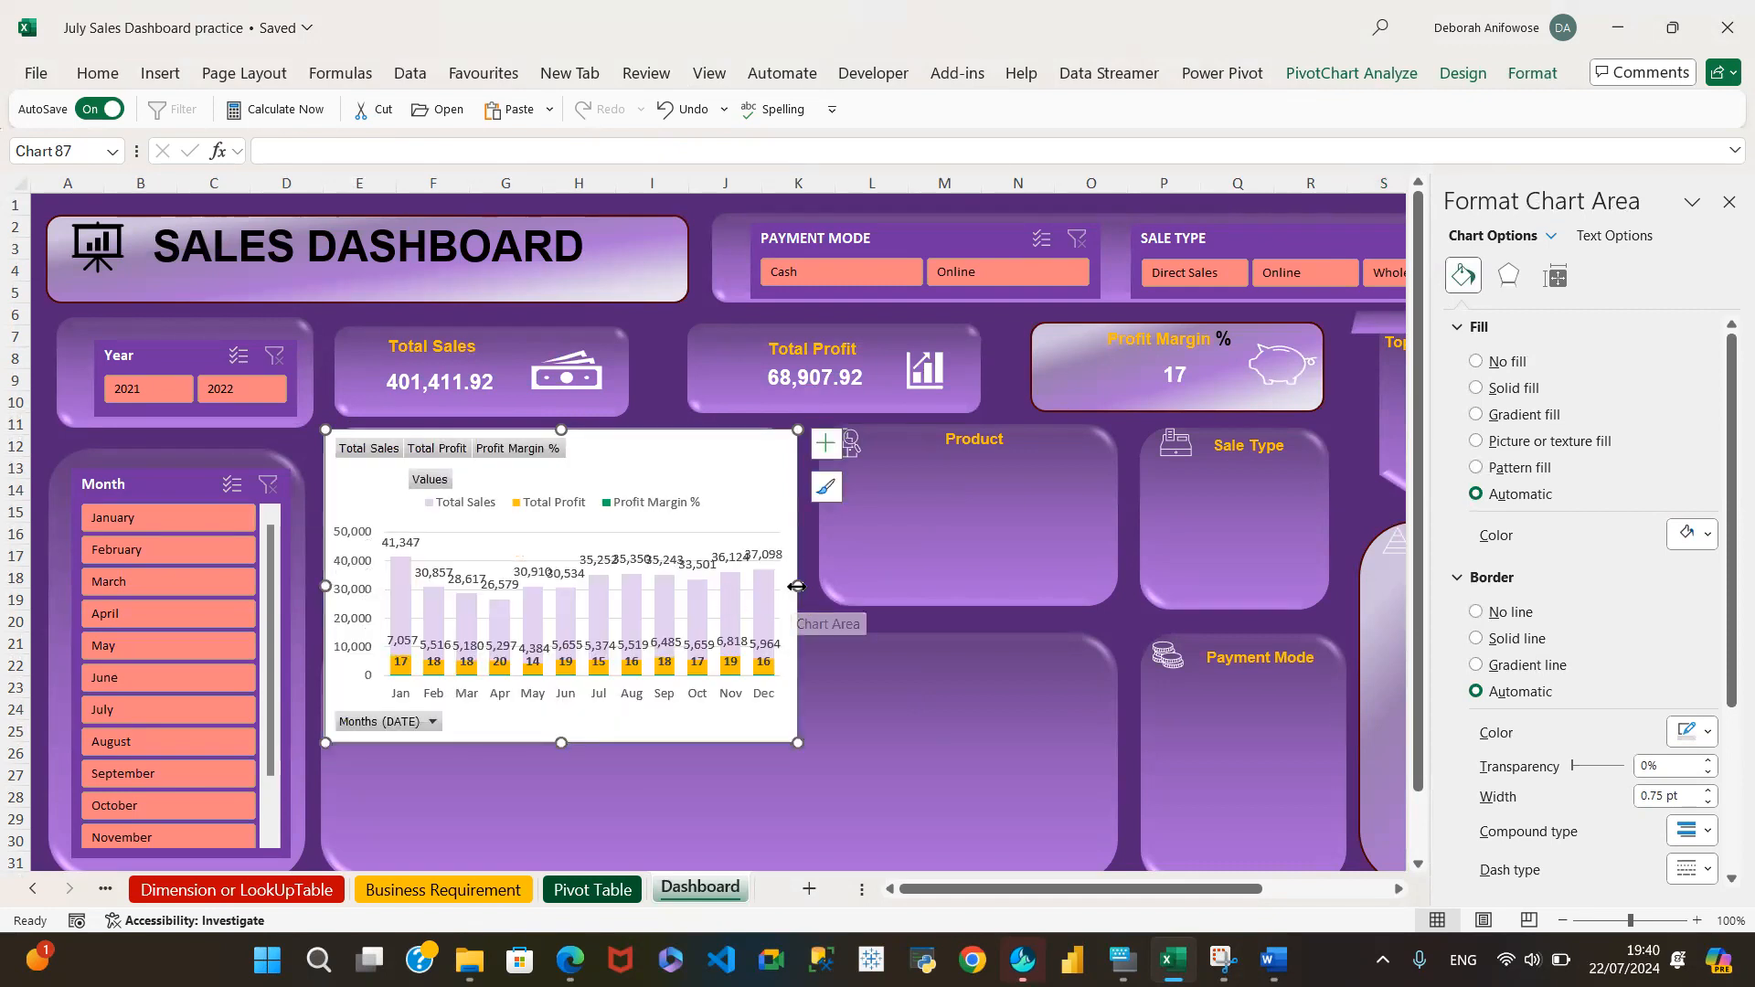
drag(792, 588, 973, 604)
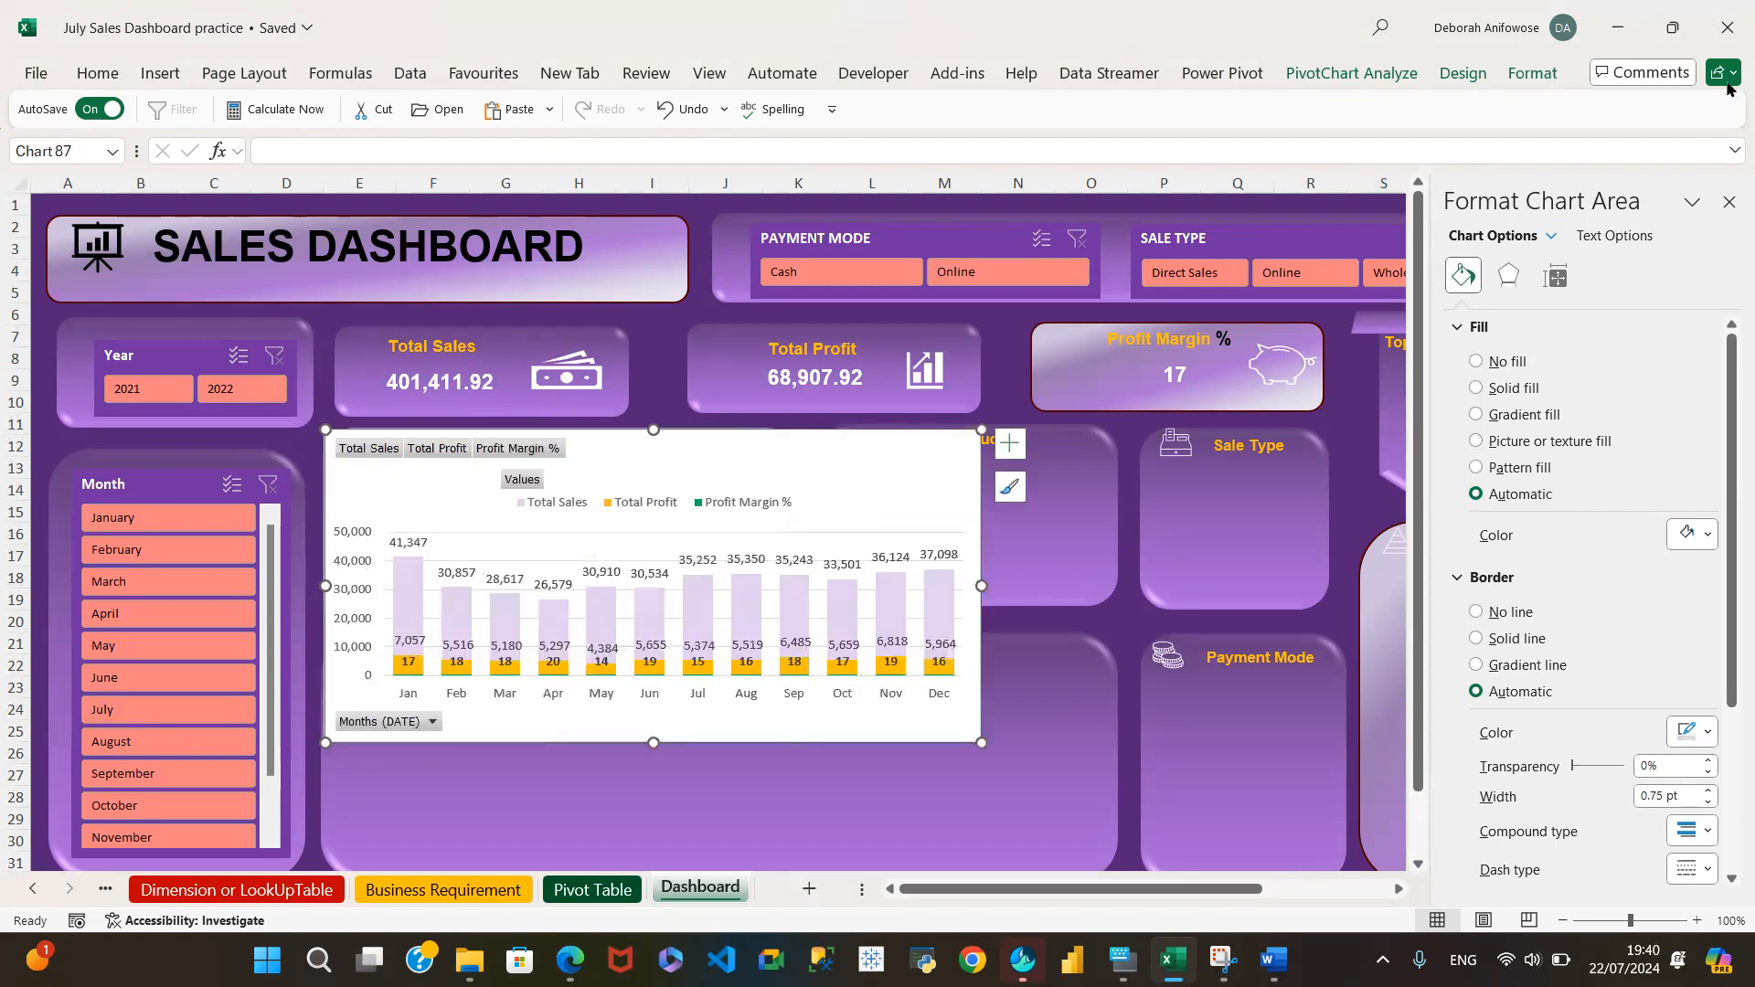
click(402, 563)
click(1707, 565)
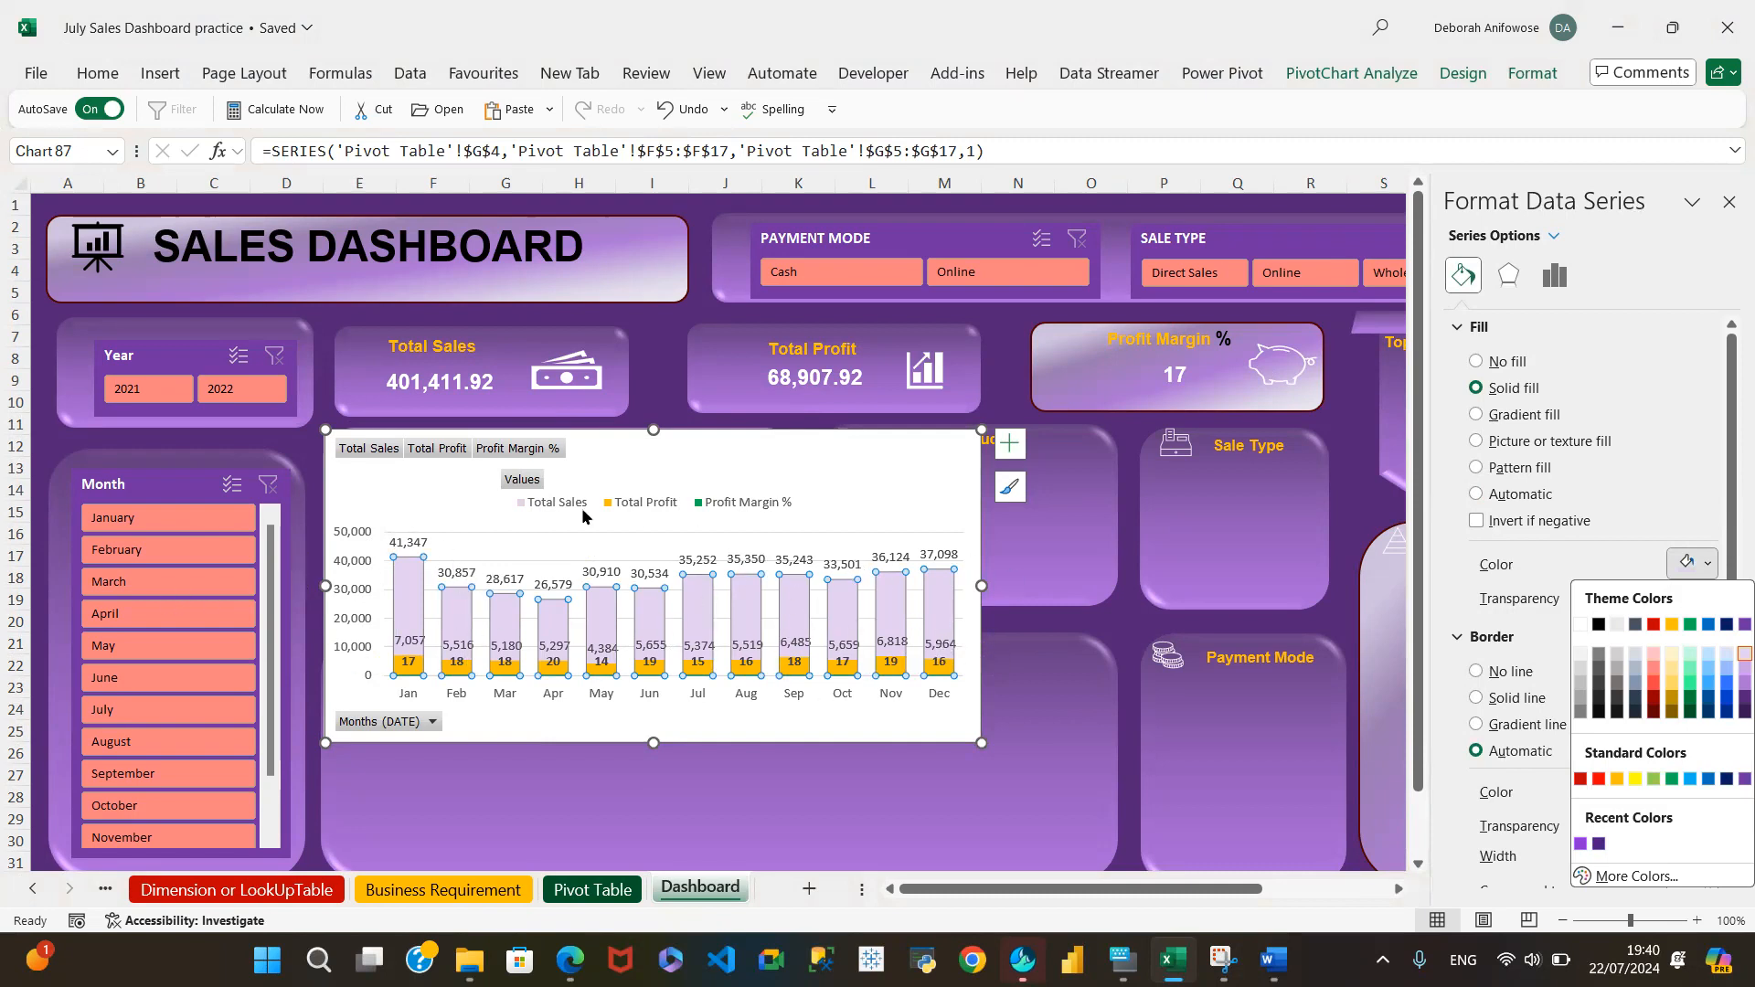
click(730, 455)
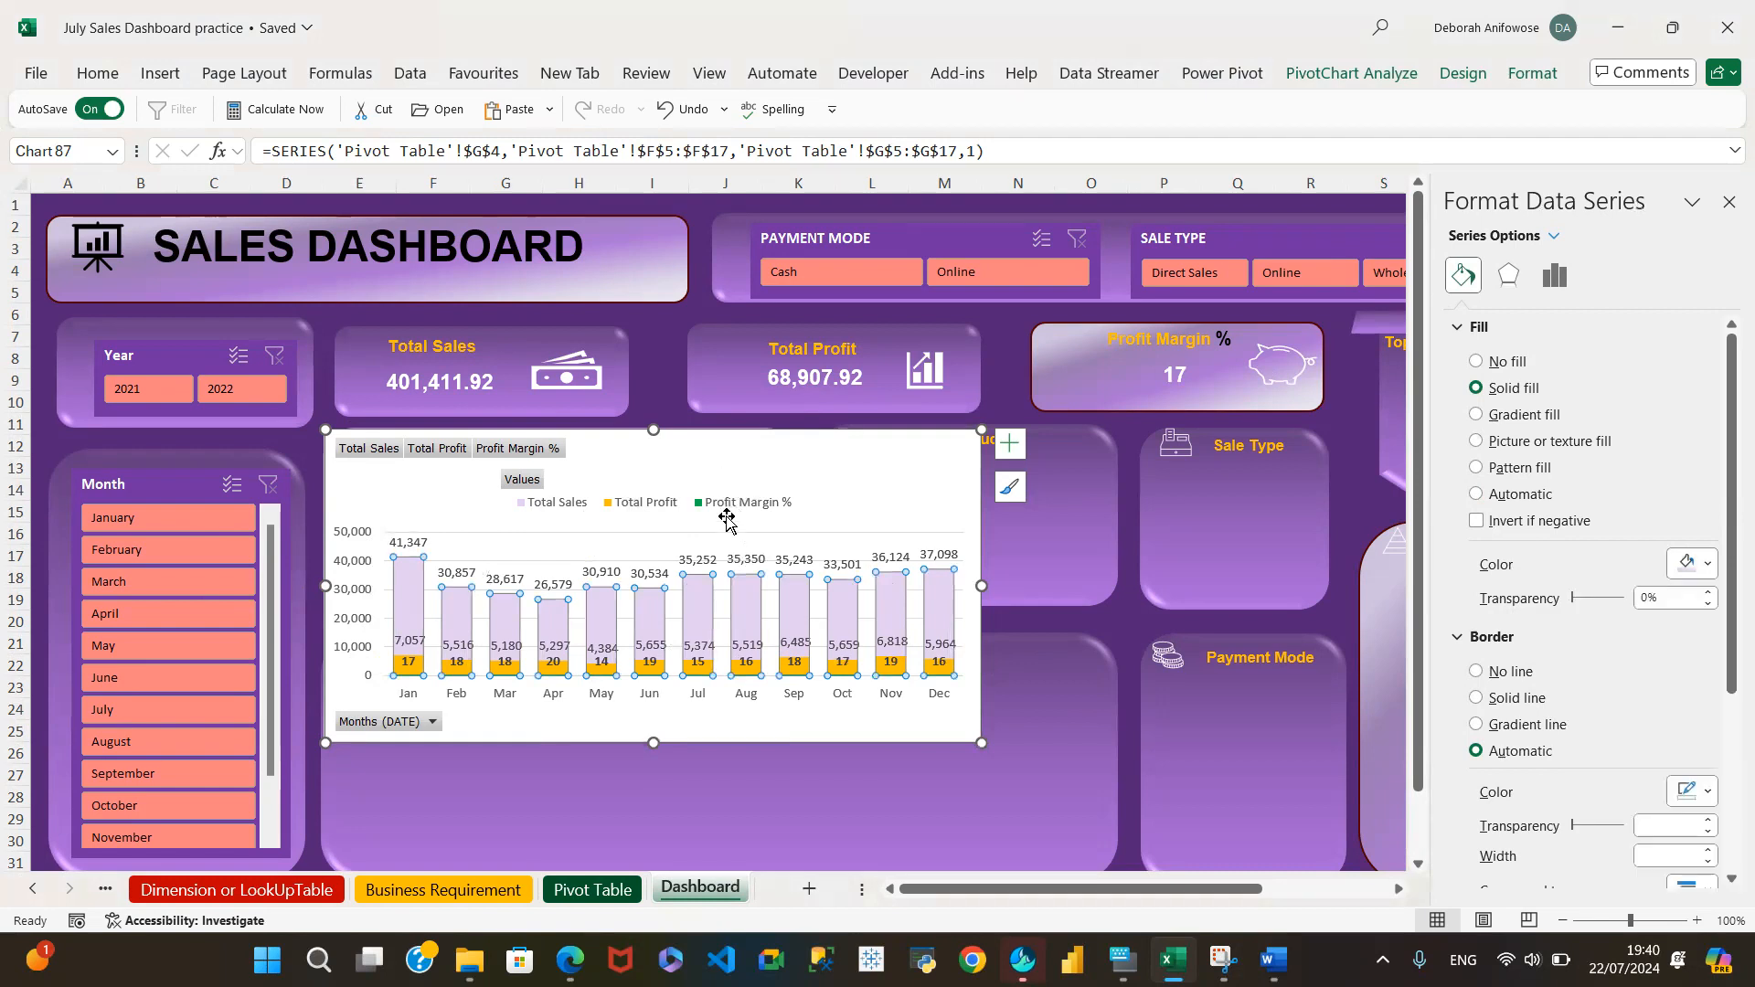
Move and resize the monthly chart to span about columns E to O and rows 13 to 26, just below the Monthly title
drag(650, 452, 797, 596)
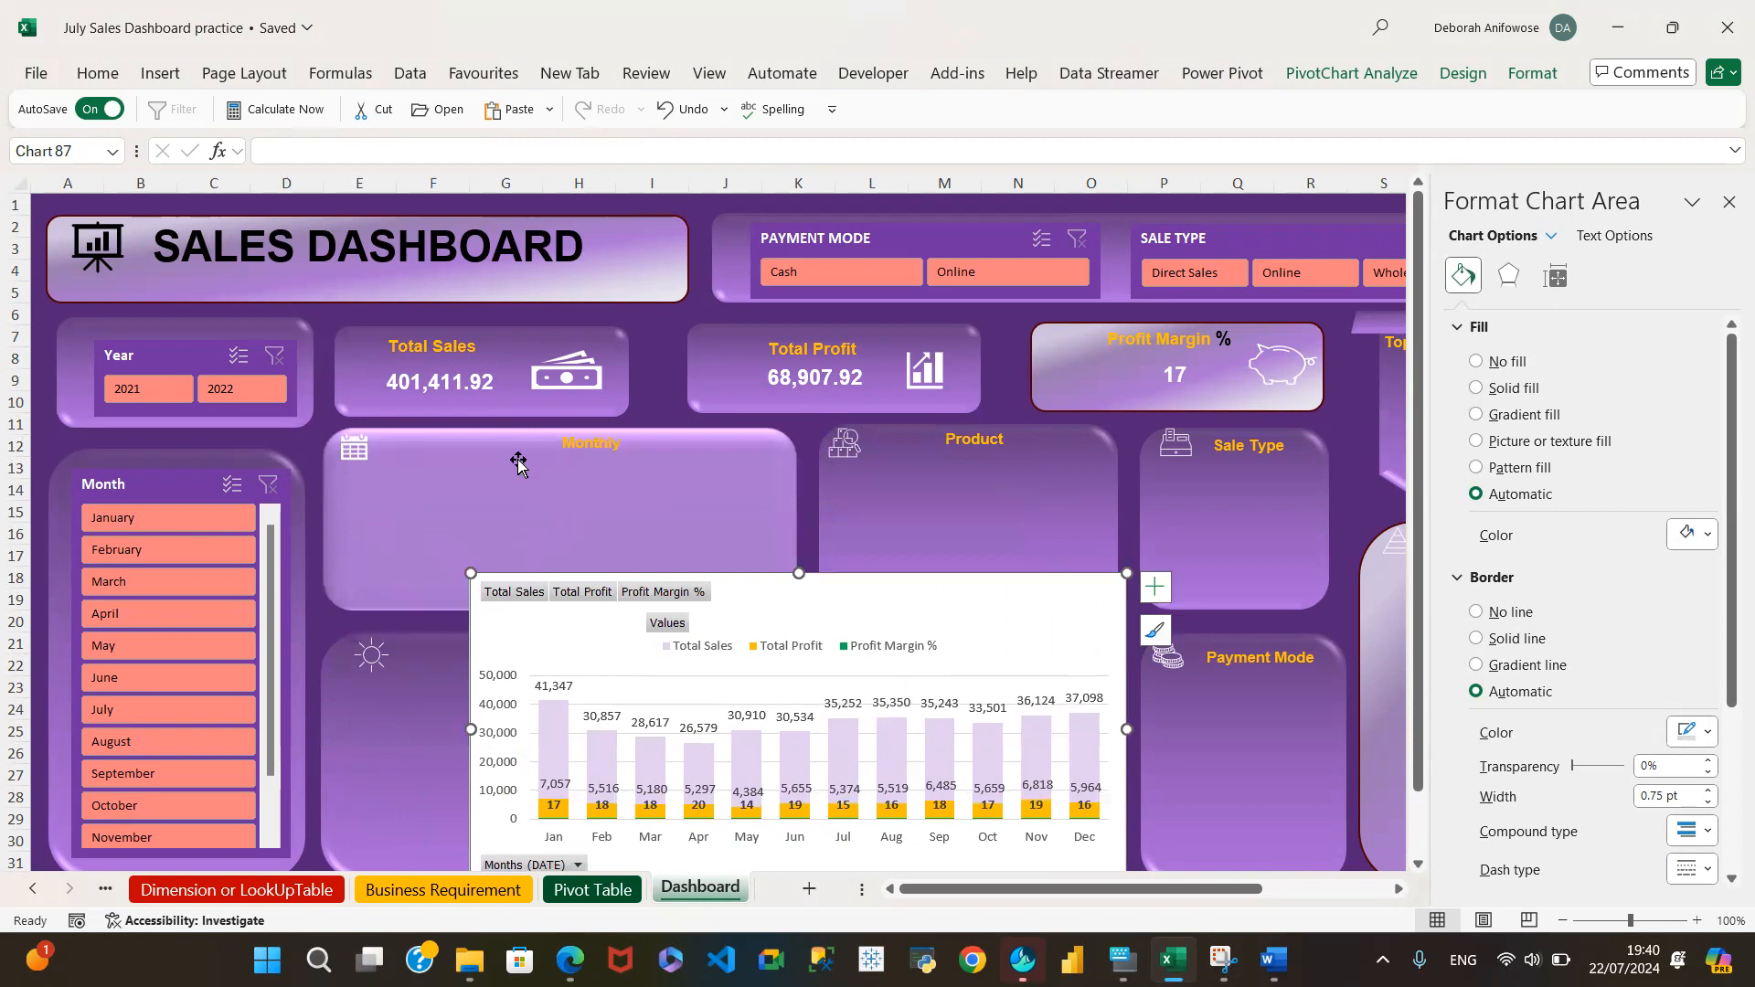
drag(812, 600, 747, 496)
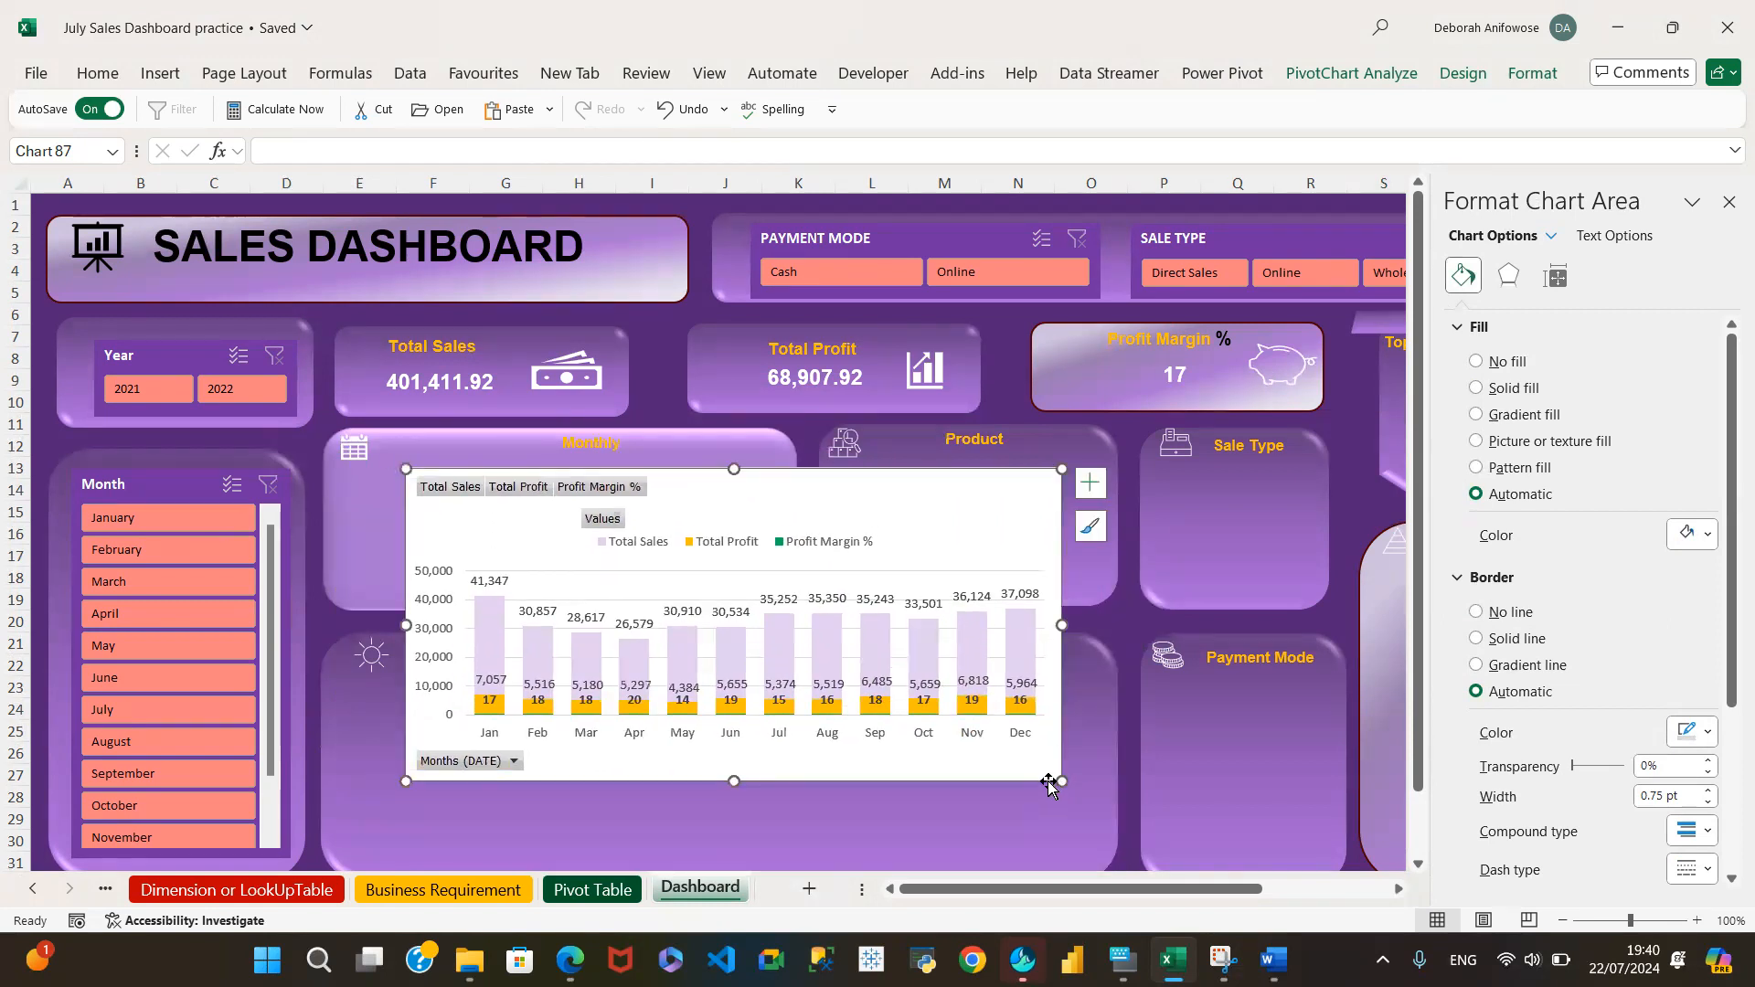
drag(1056, 780, 843, 686)
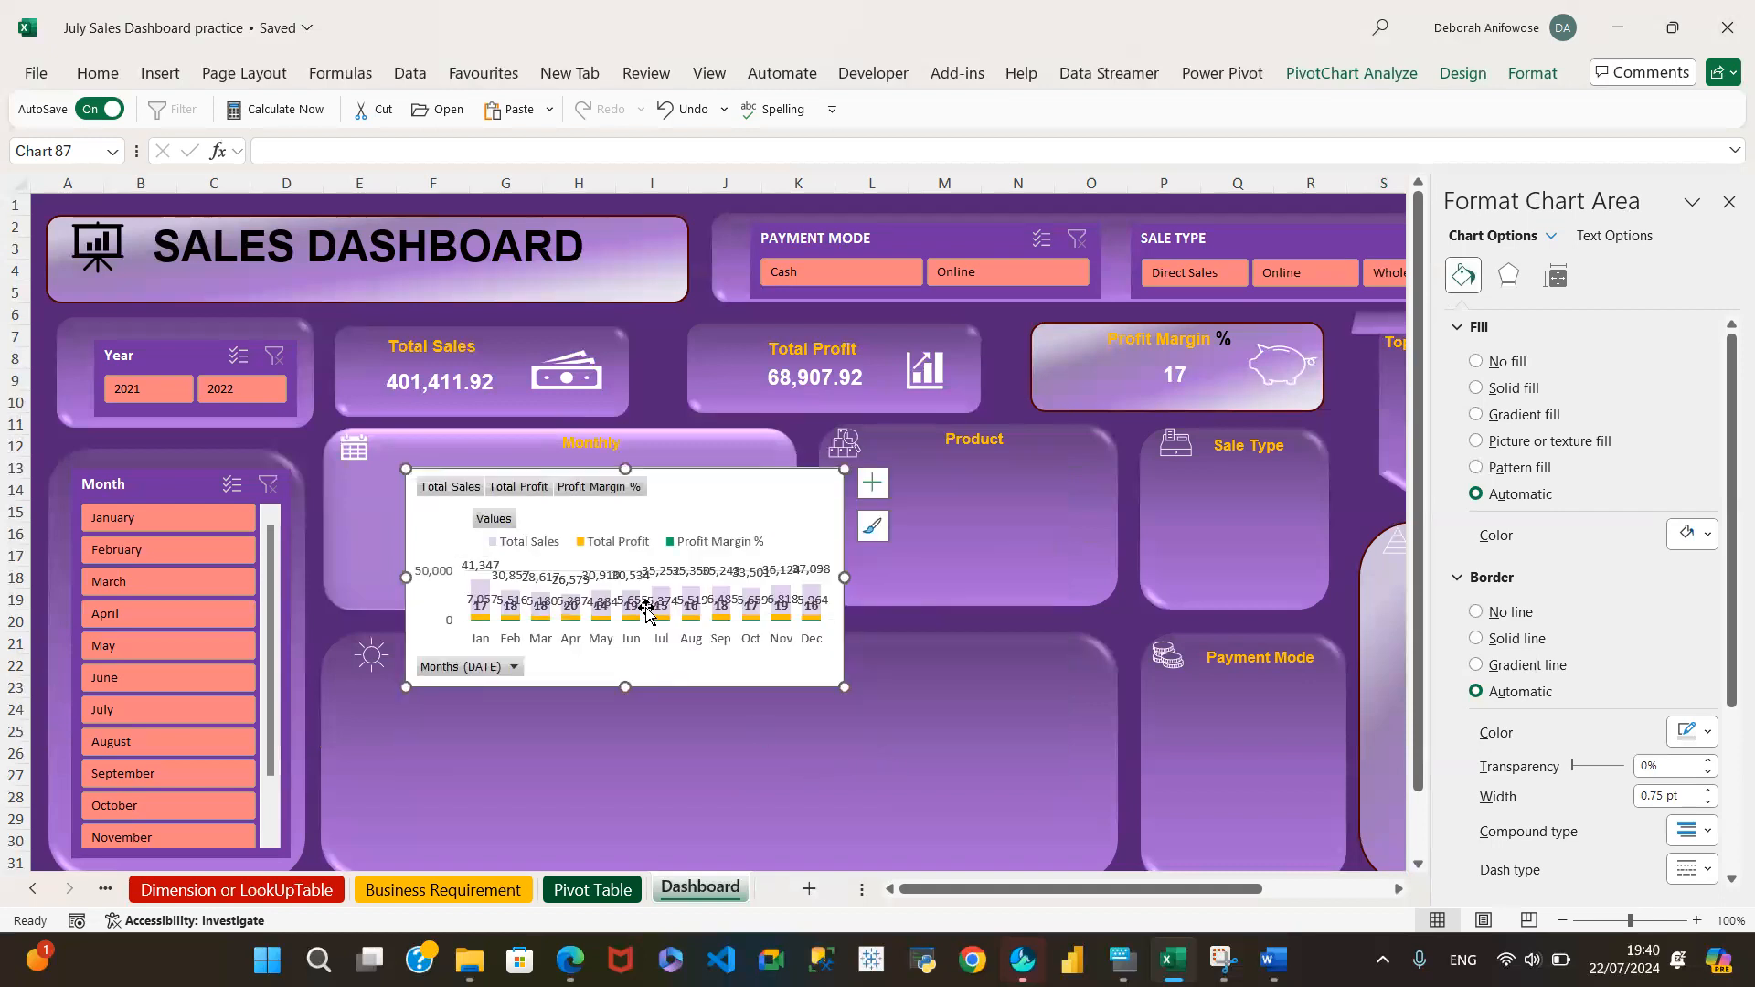
click(755, 534)
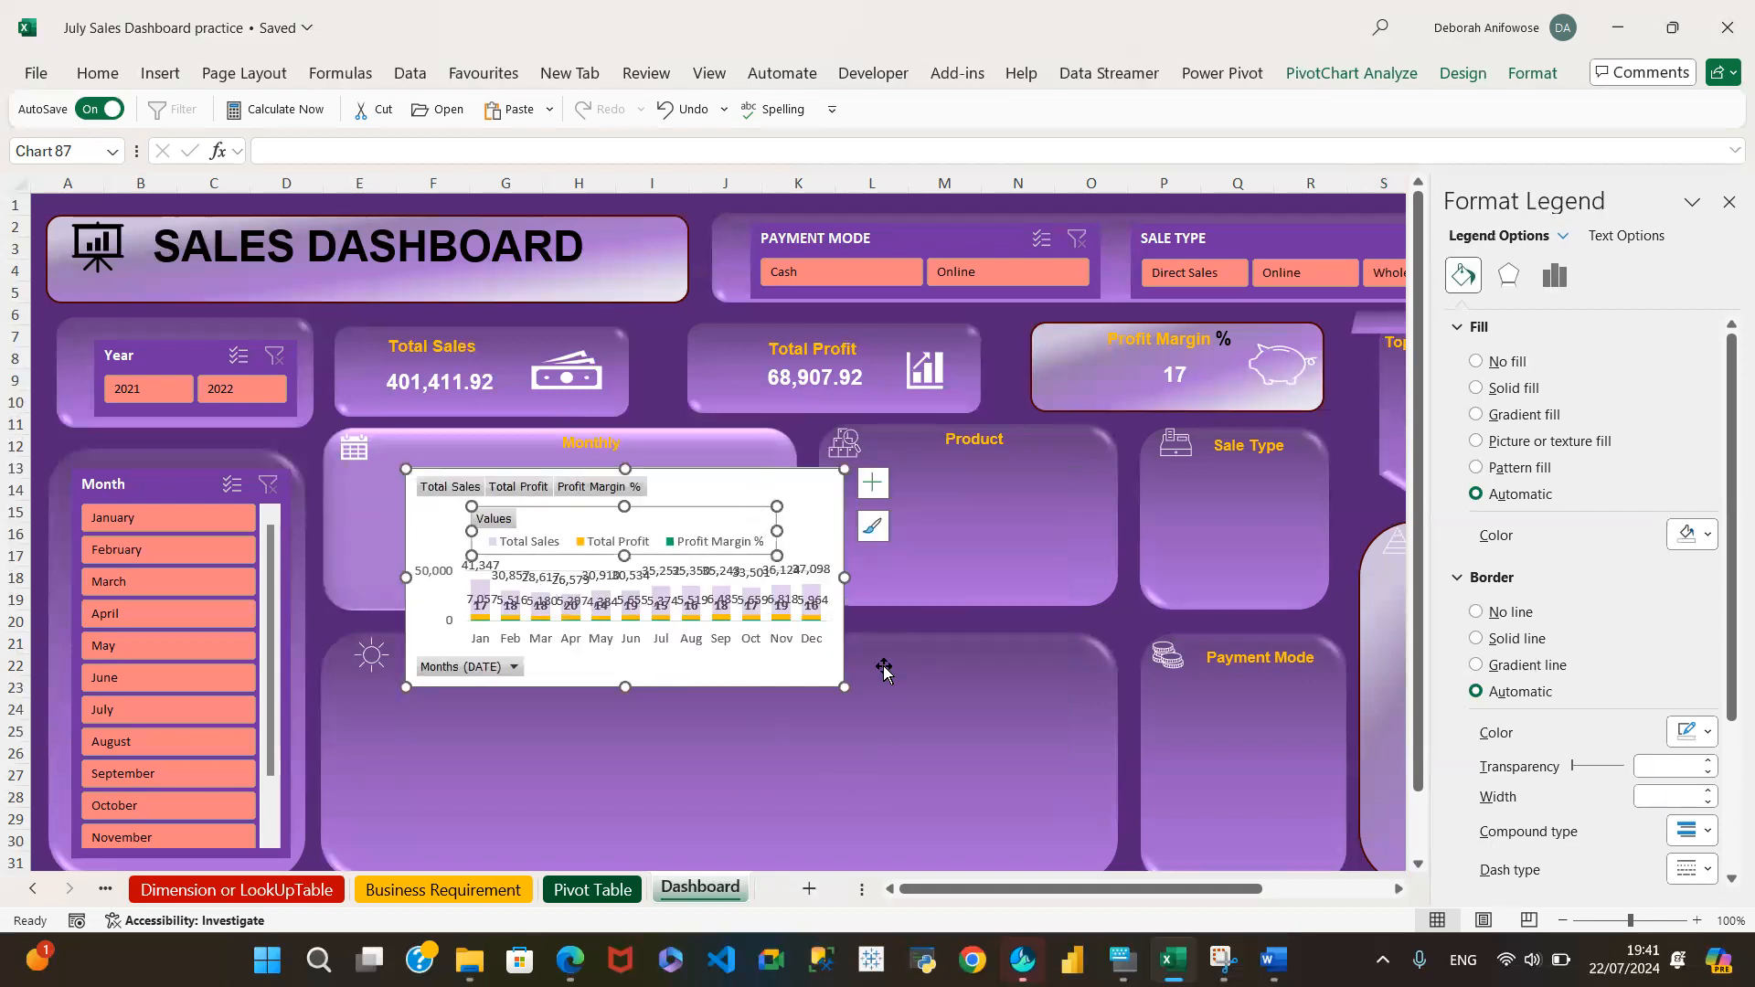
click(841, 686)
drag(841, 687, 1117, 764)
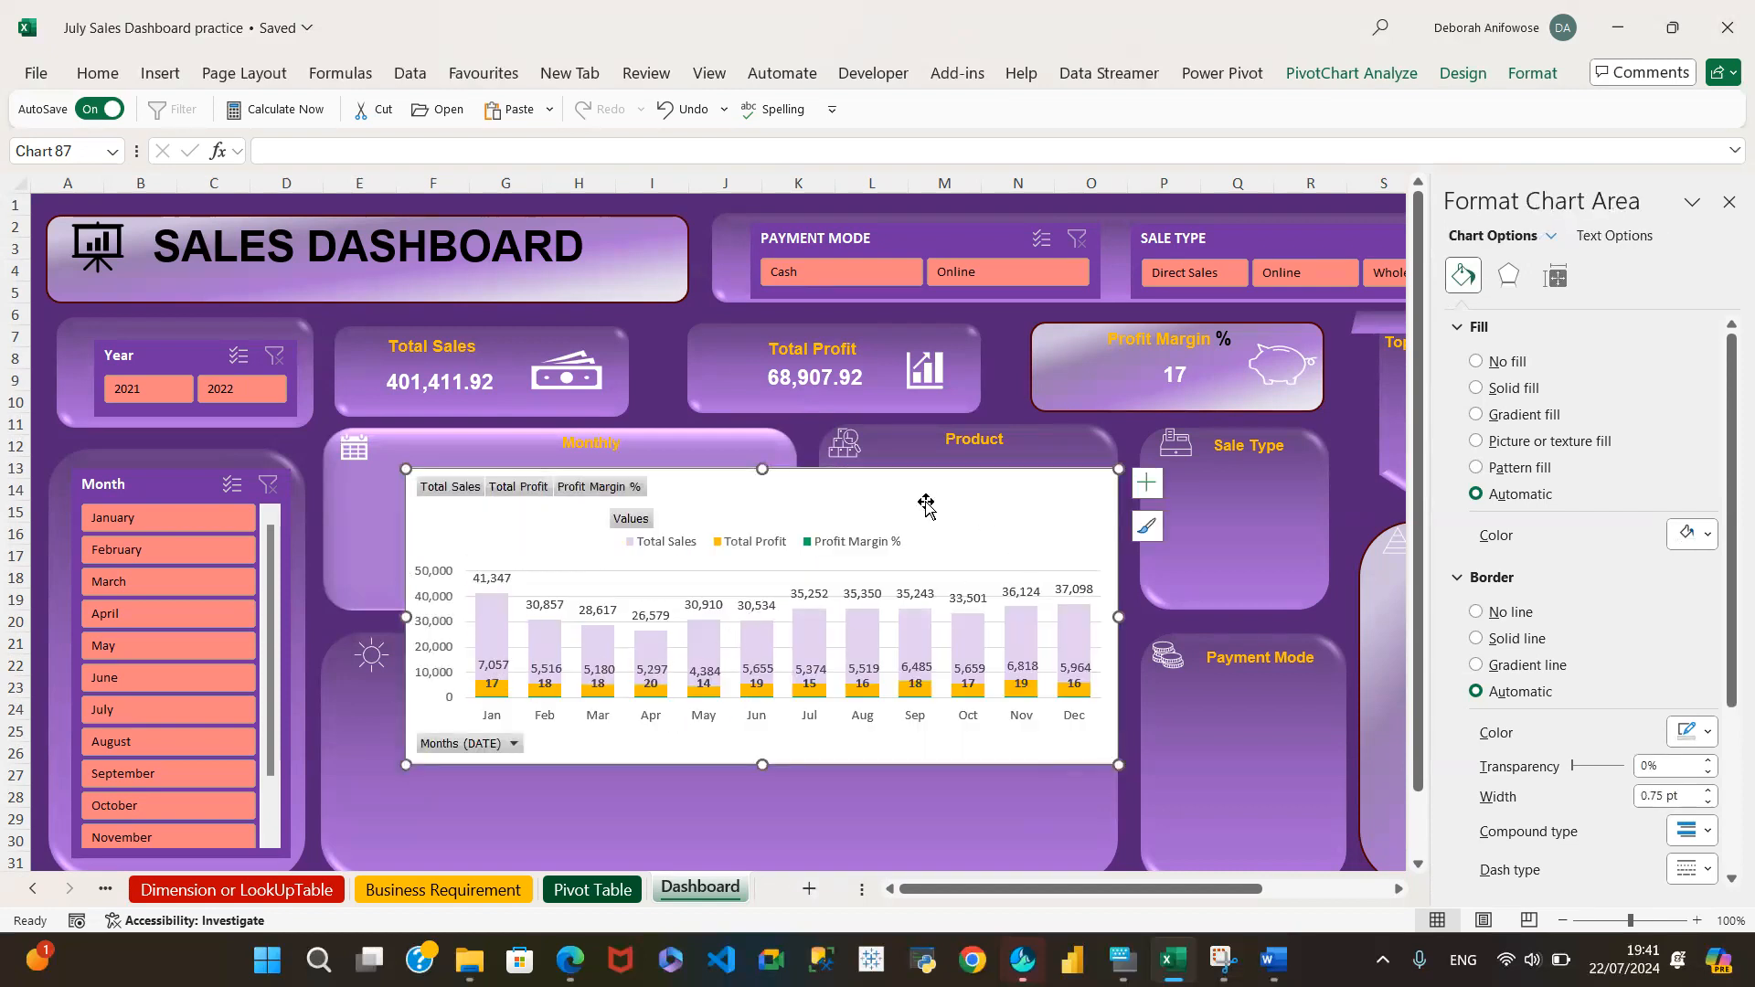
drag(924, 493, 888, 482)
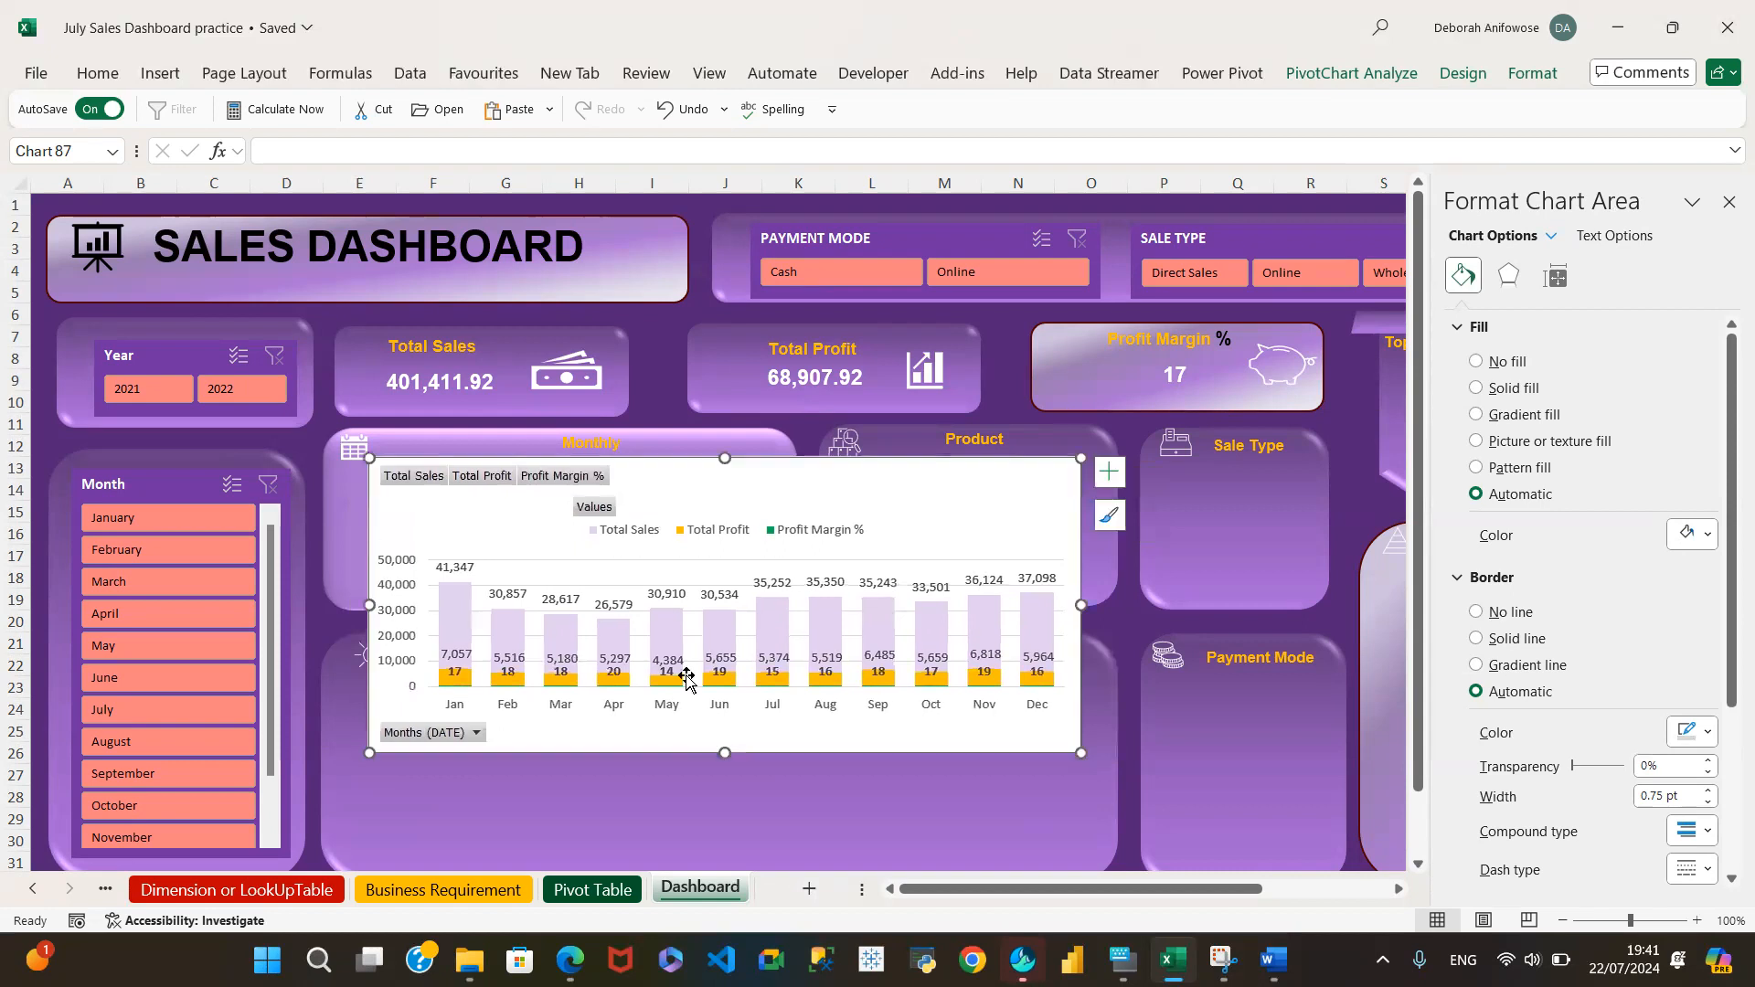
Fill the monthly chart's Total Sales columns with a darker purple theme colour
click(462, 597)
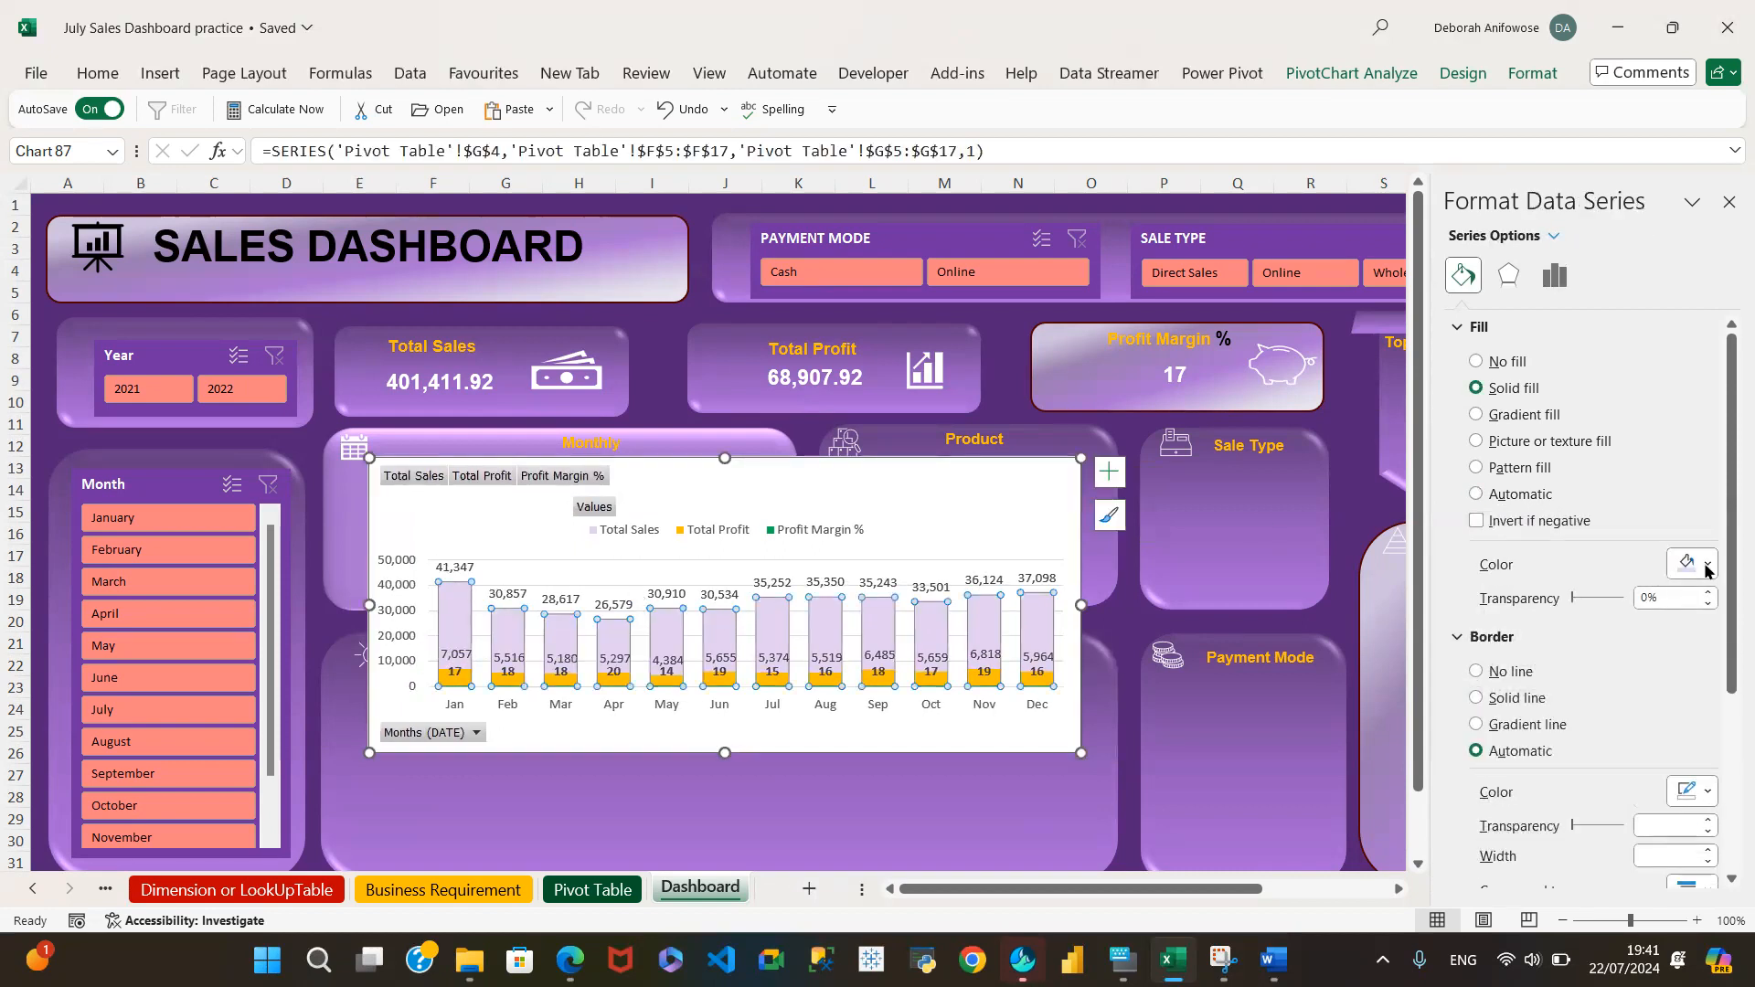
click(1712, 569)
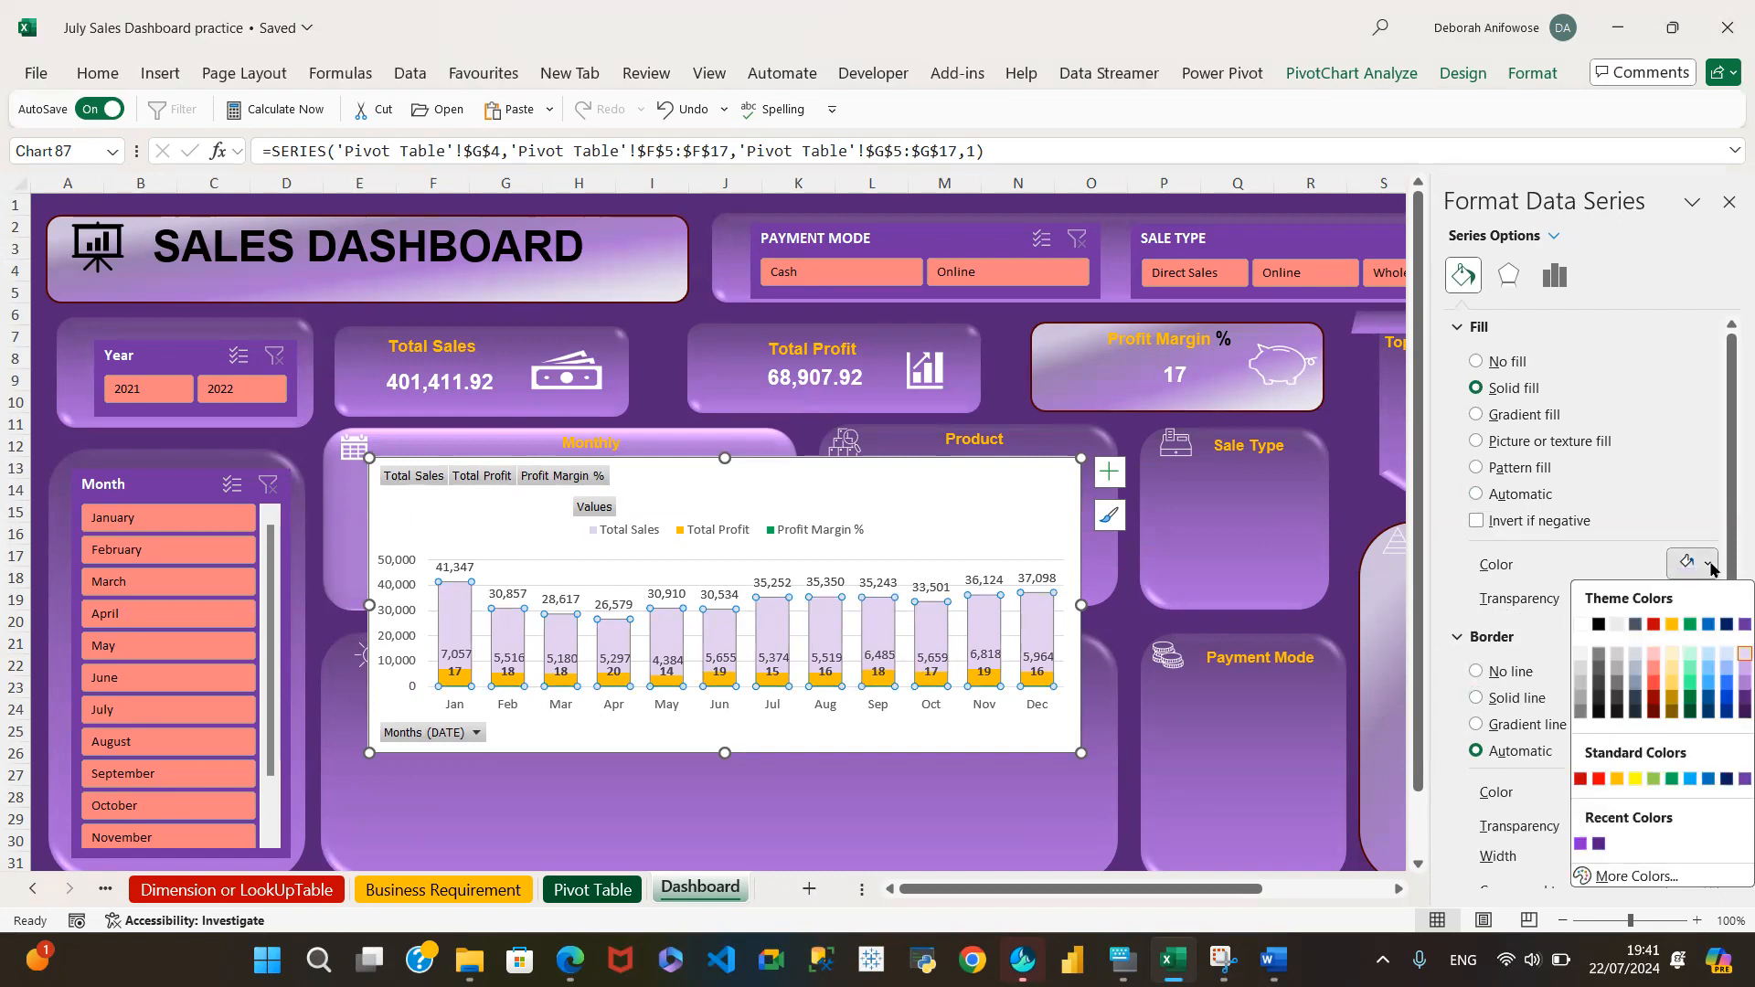
click(1729, 689)
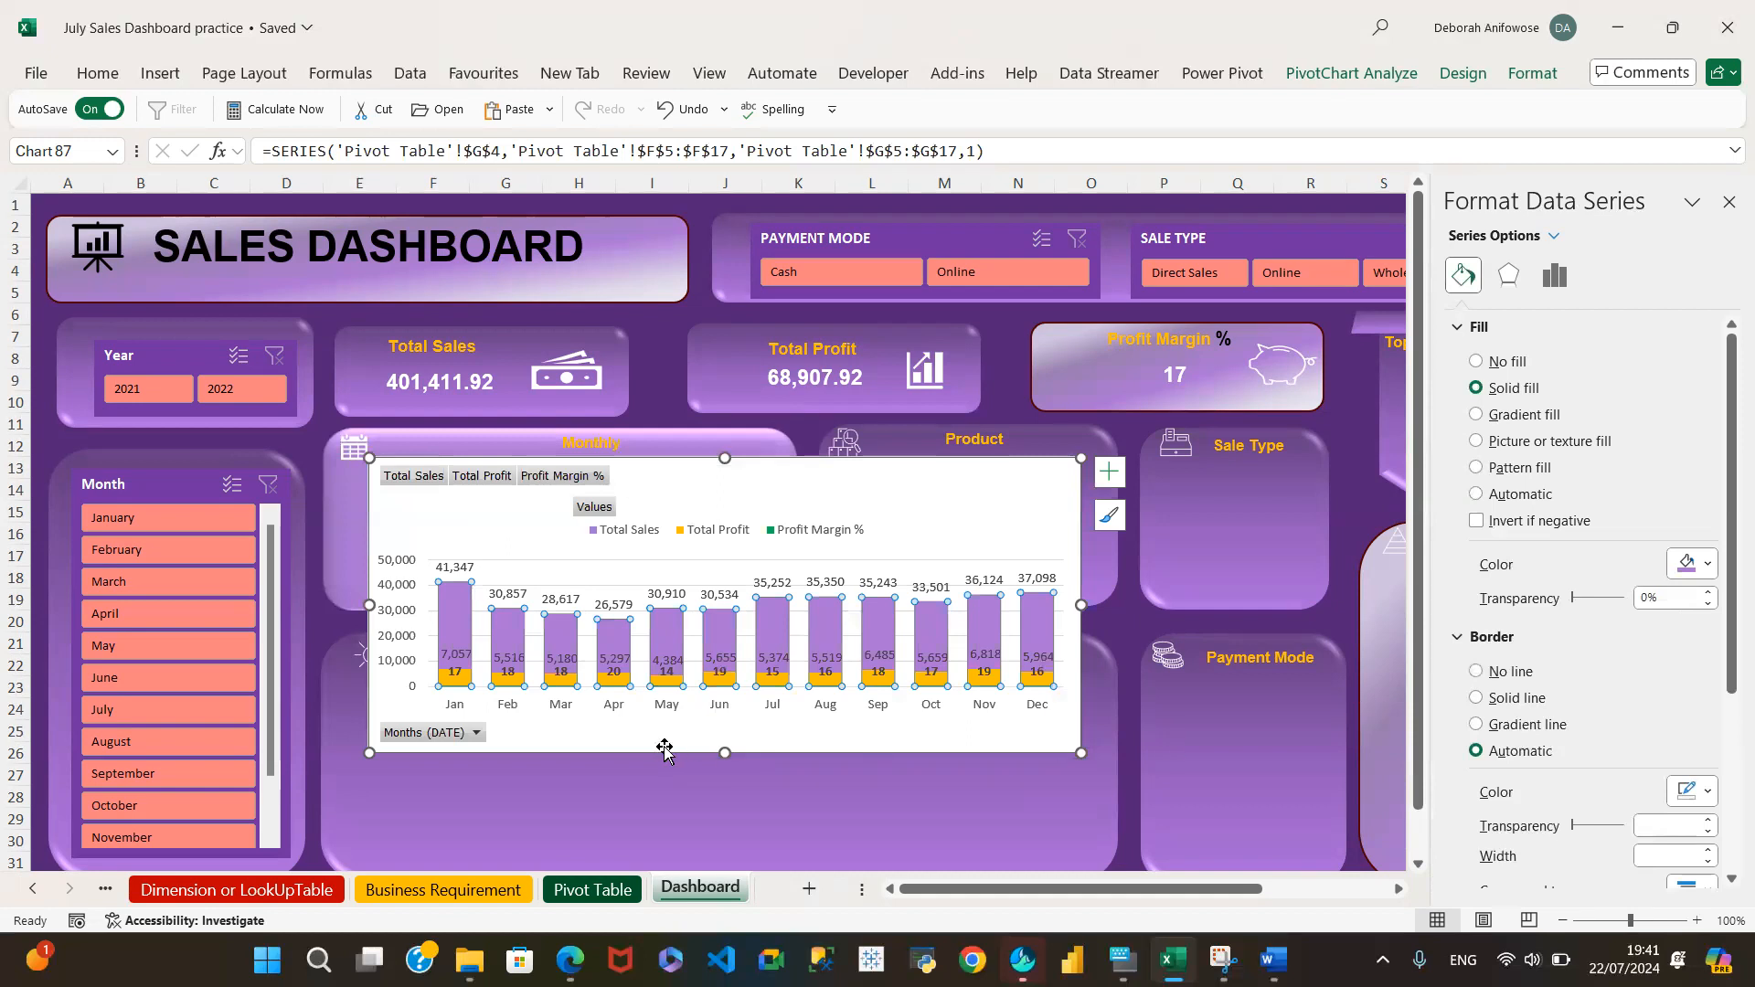
click(456, 678)
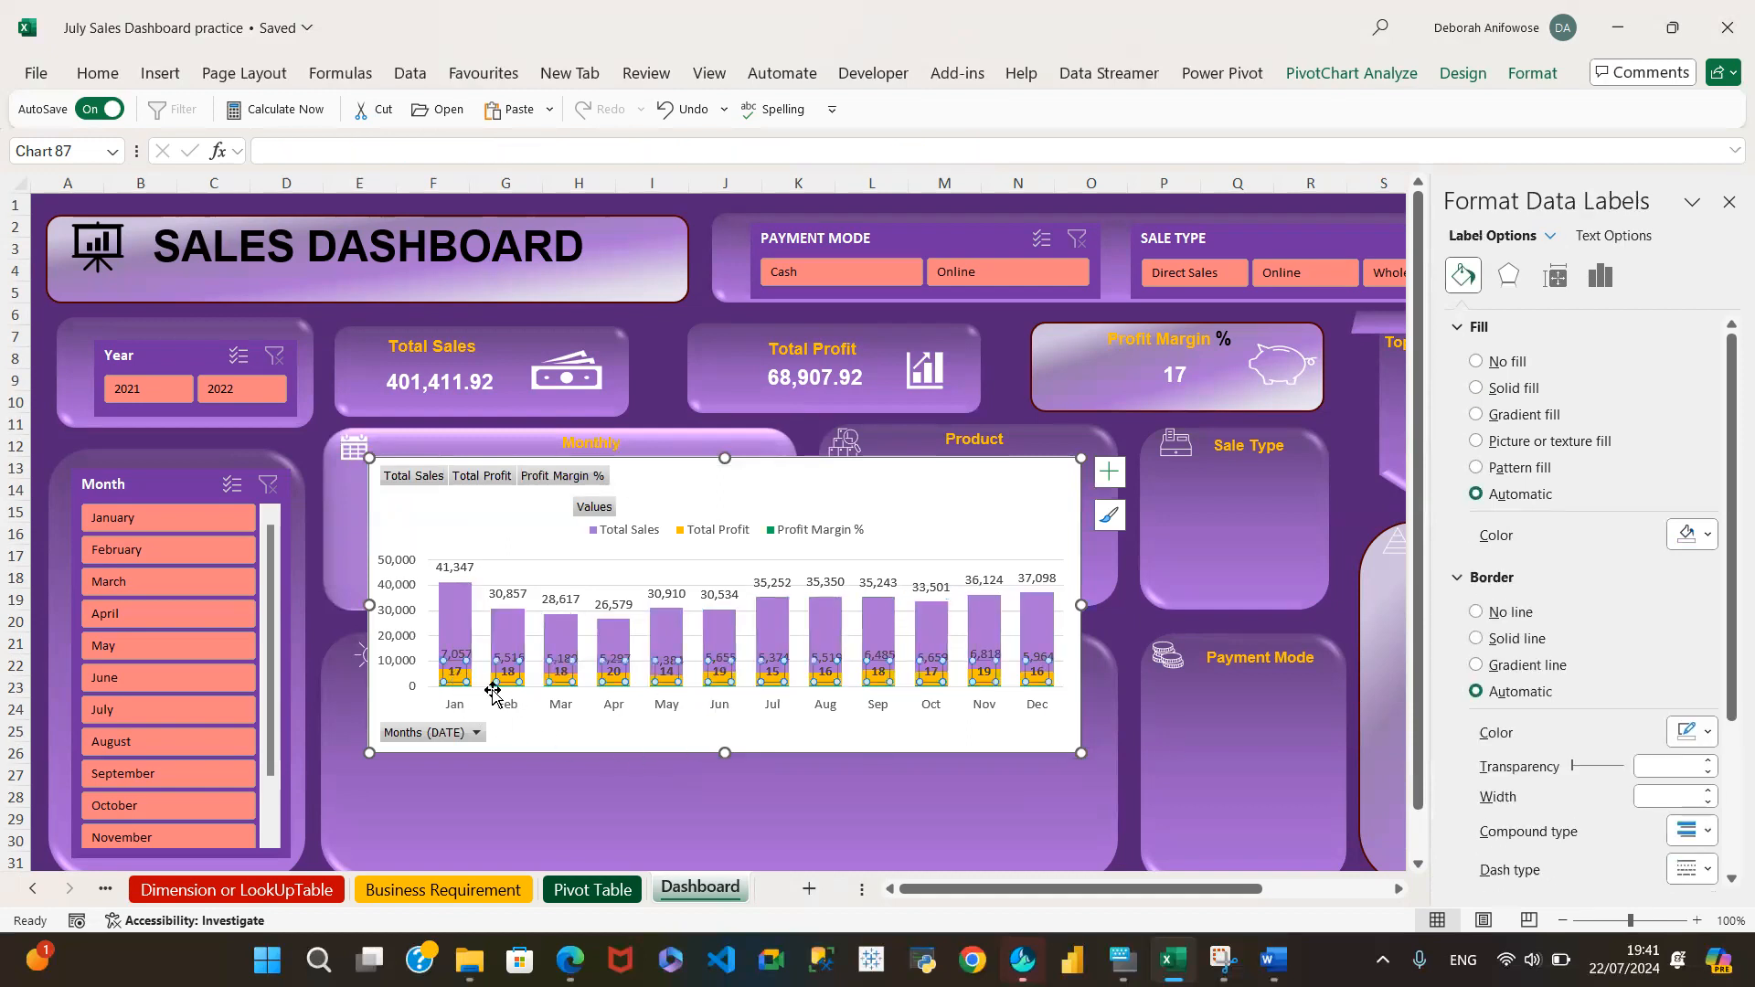
click(446, 599)
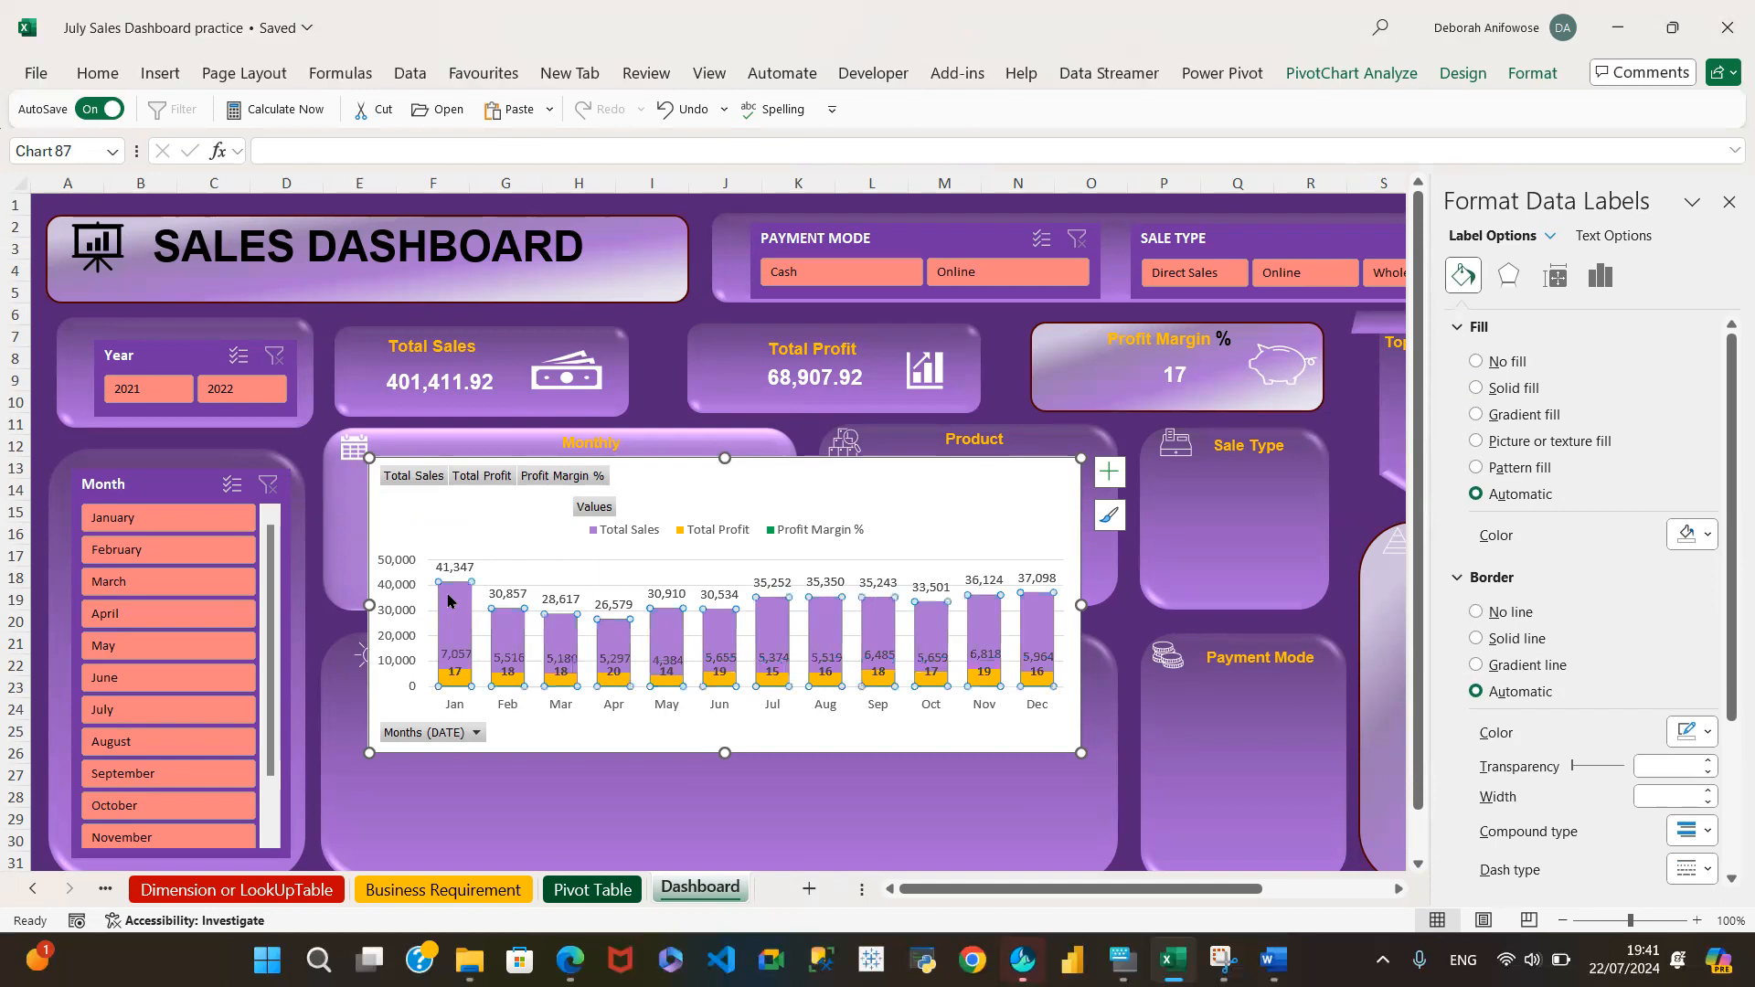
click(456, 679)
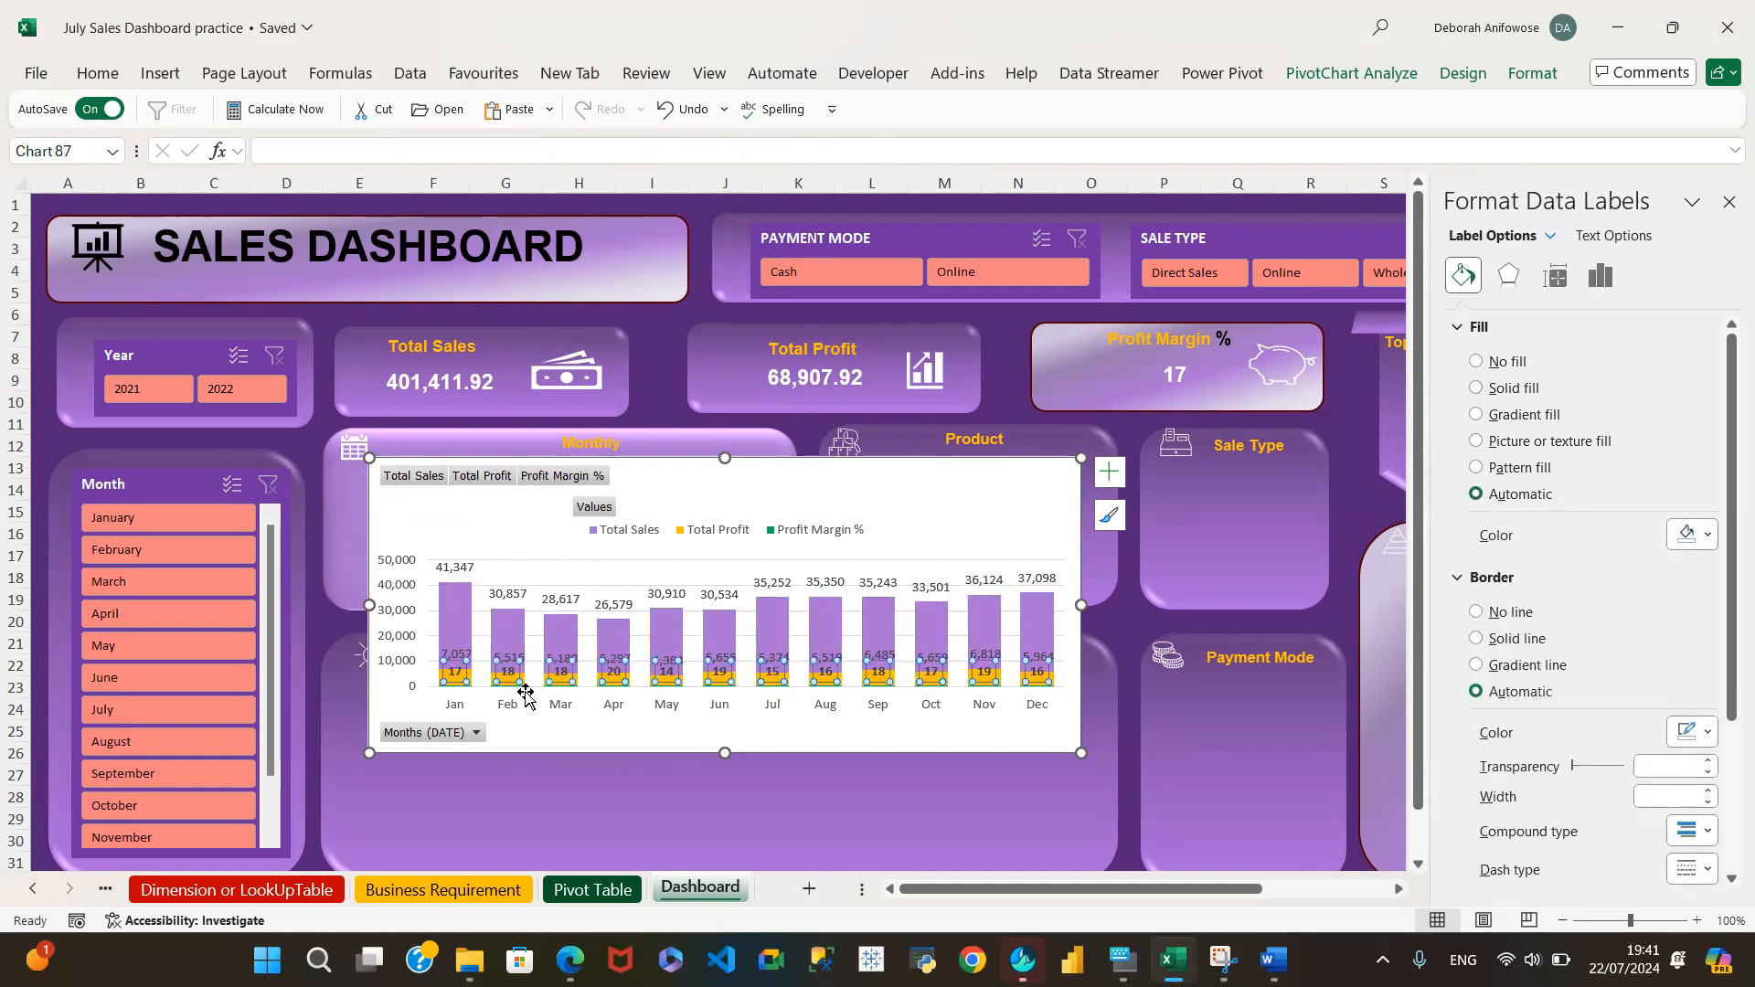
click(1022, 683)
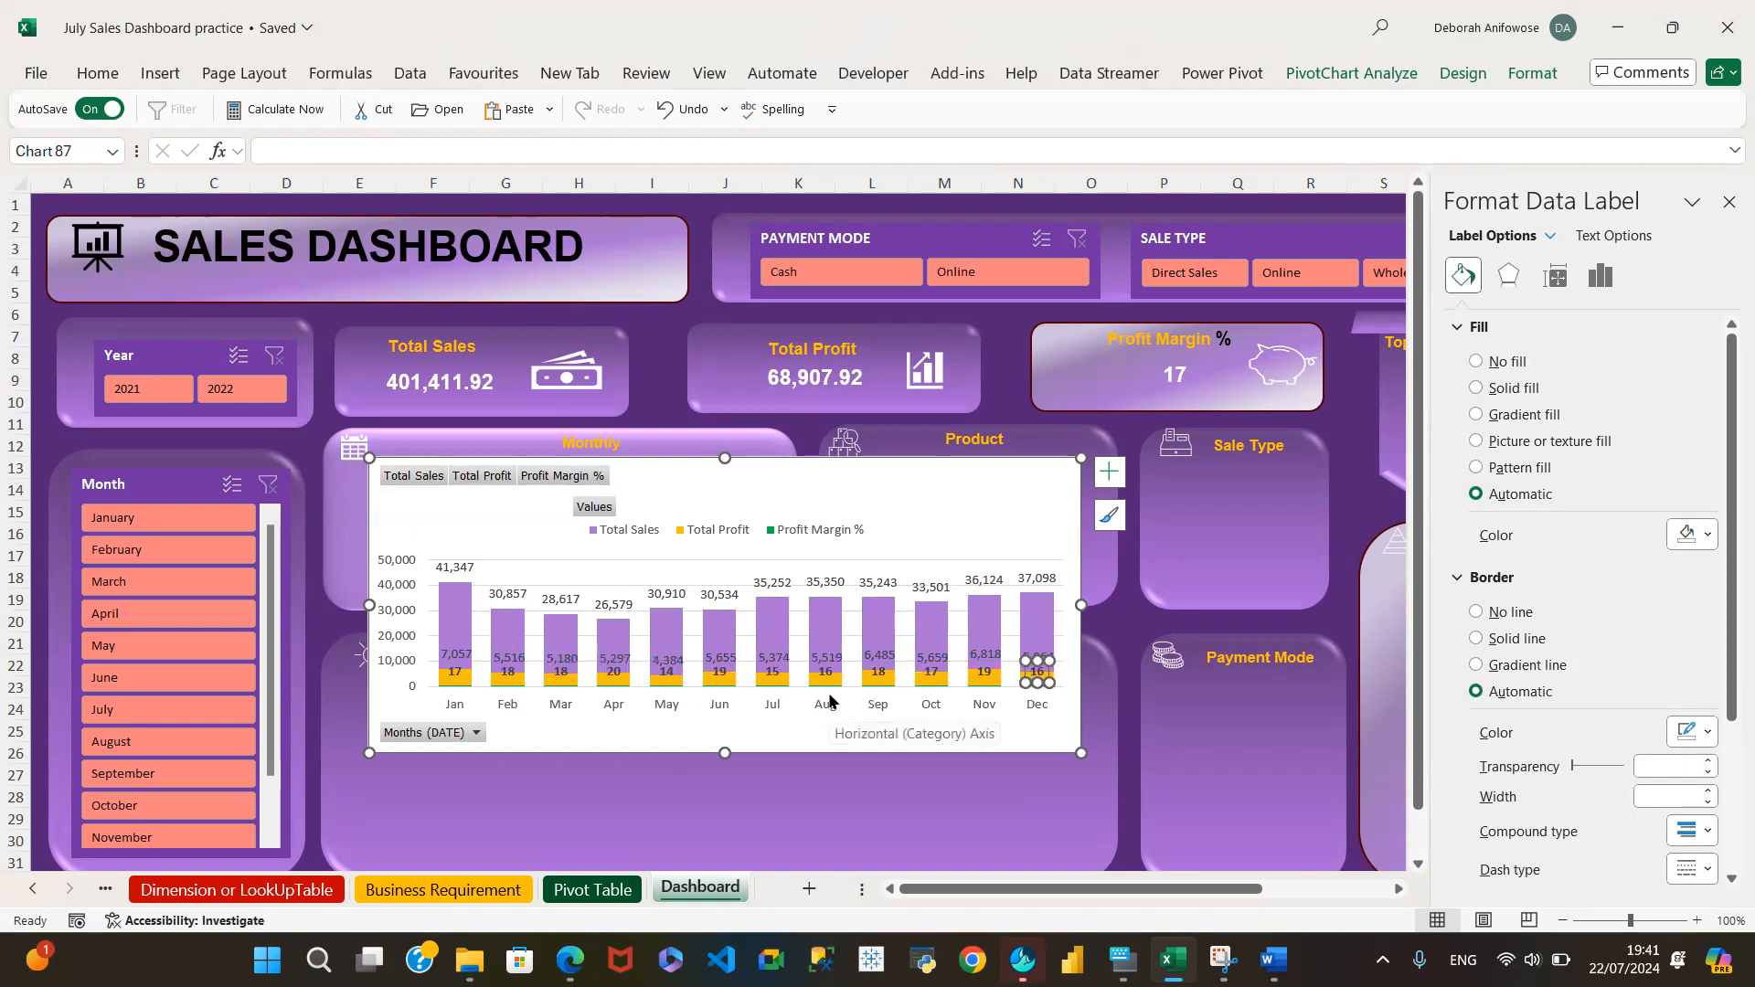
click(449, 671)
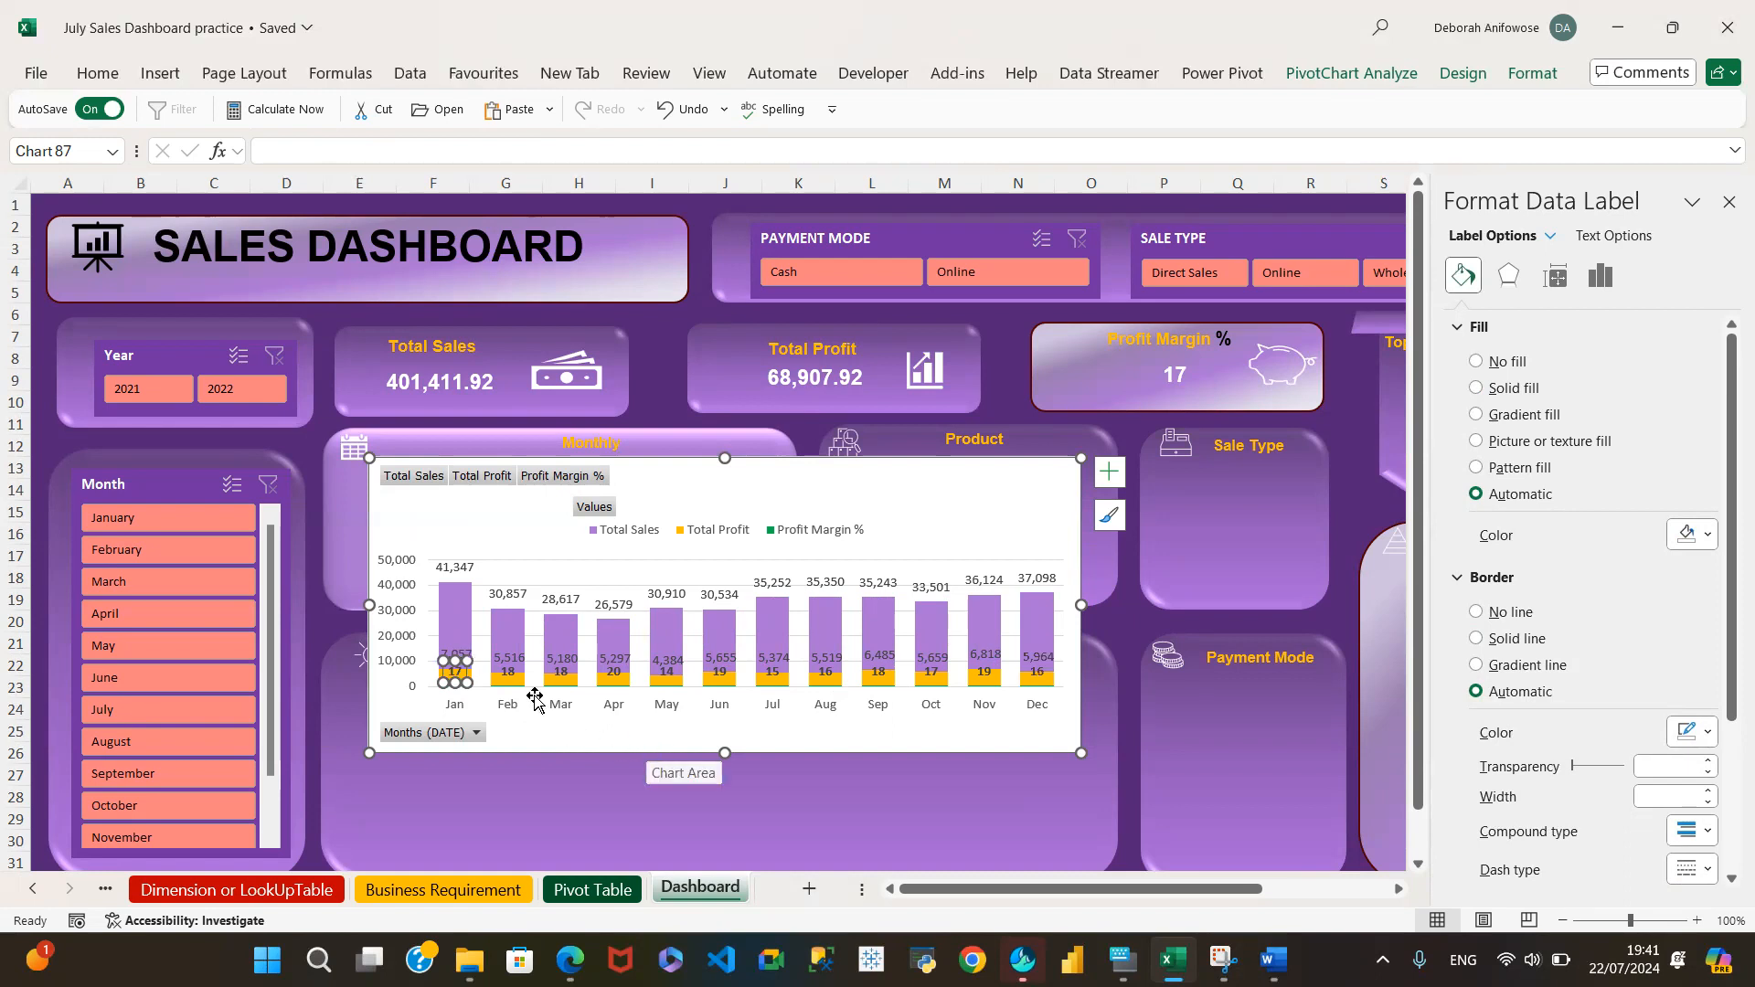
click(501, 670)
click(501, 510)
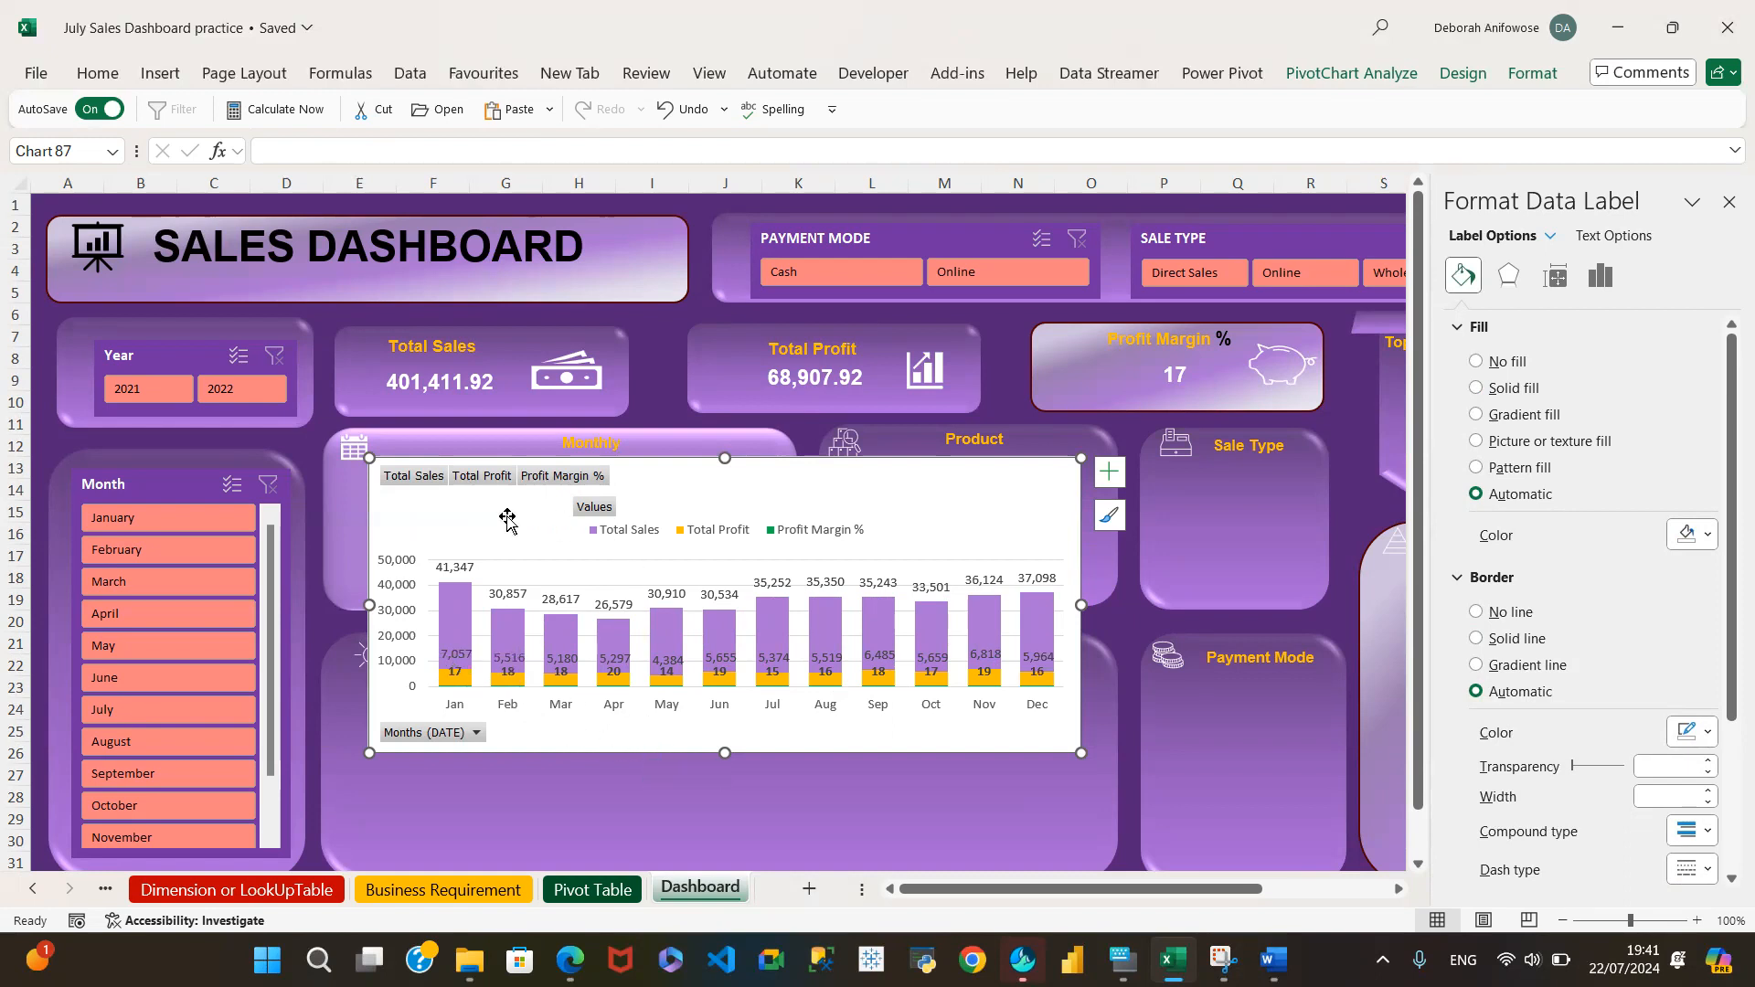
click(453, 674)
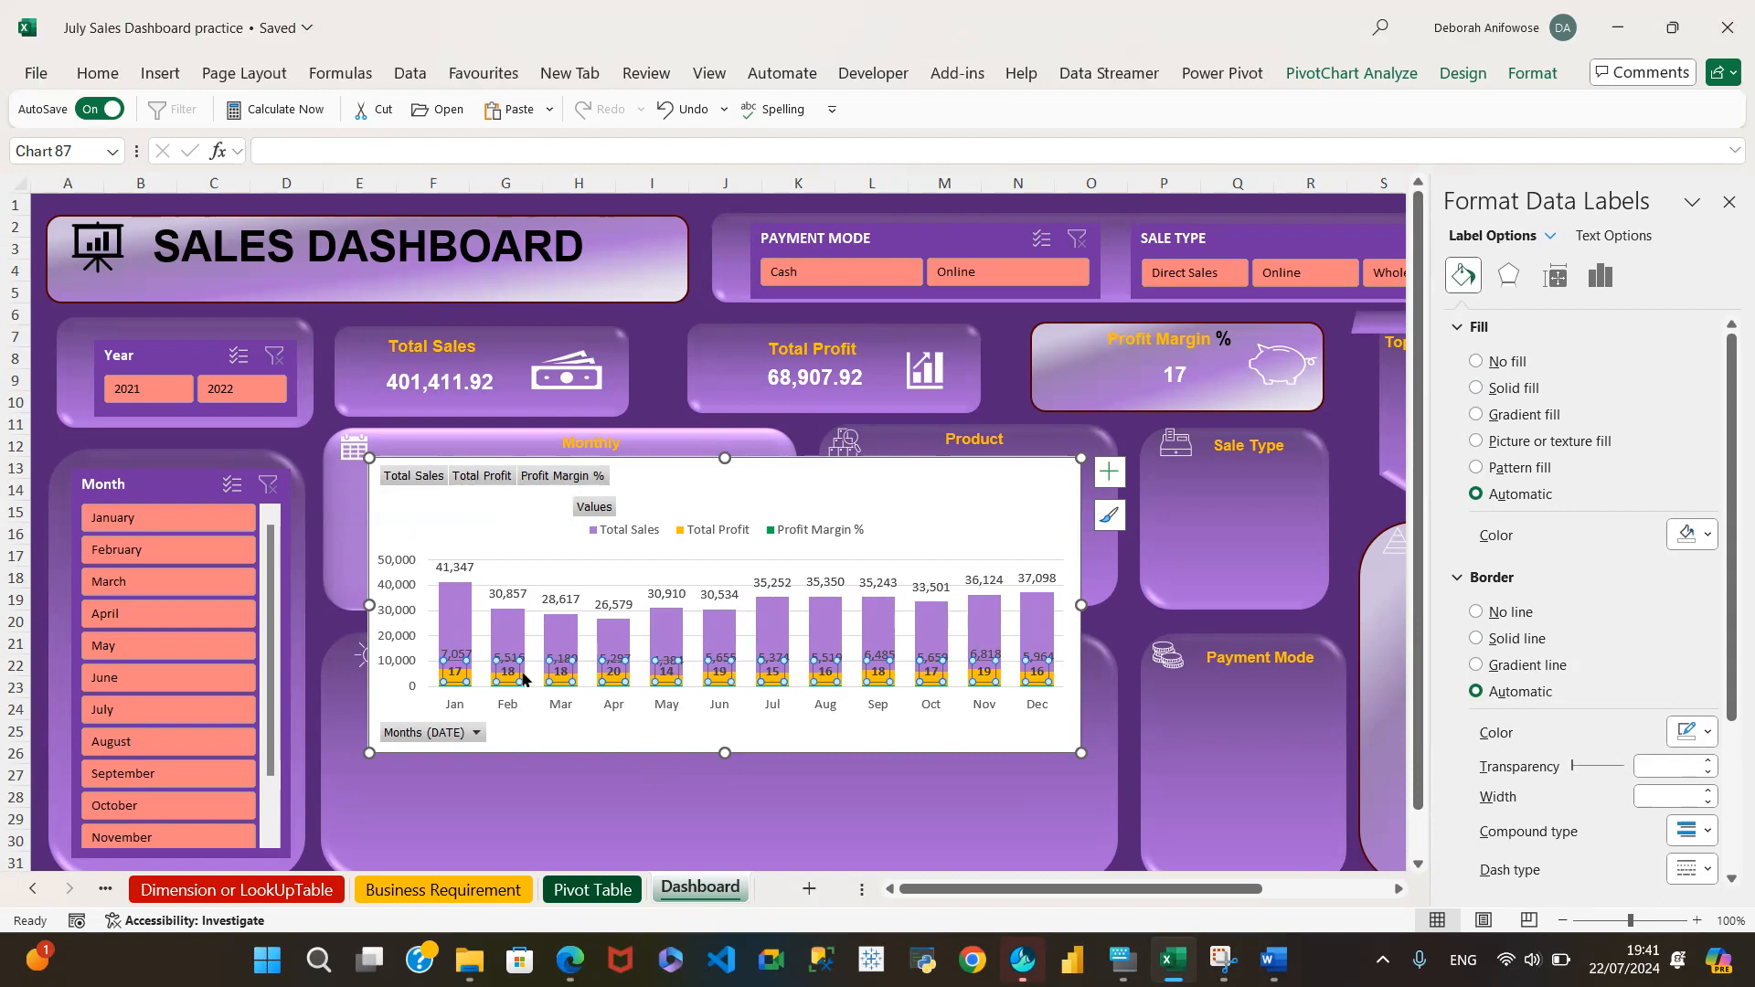
scroll(1648, 772, down, 3)
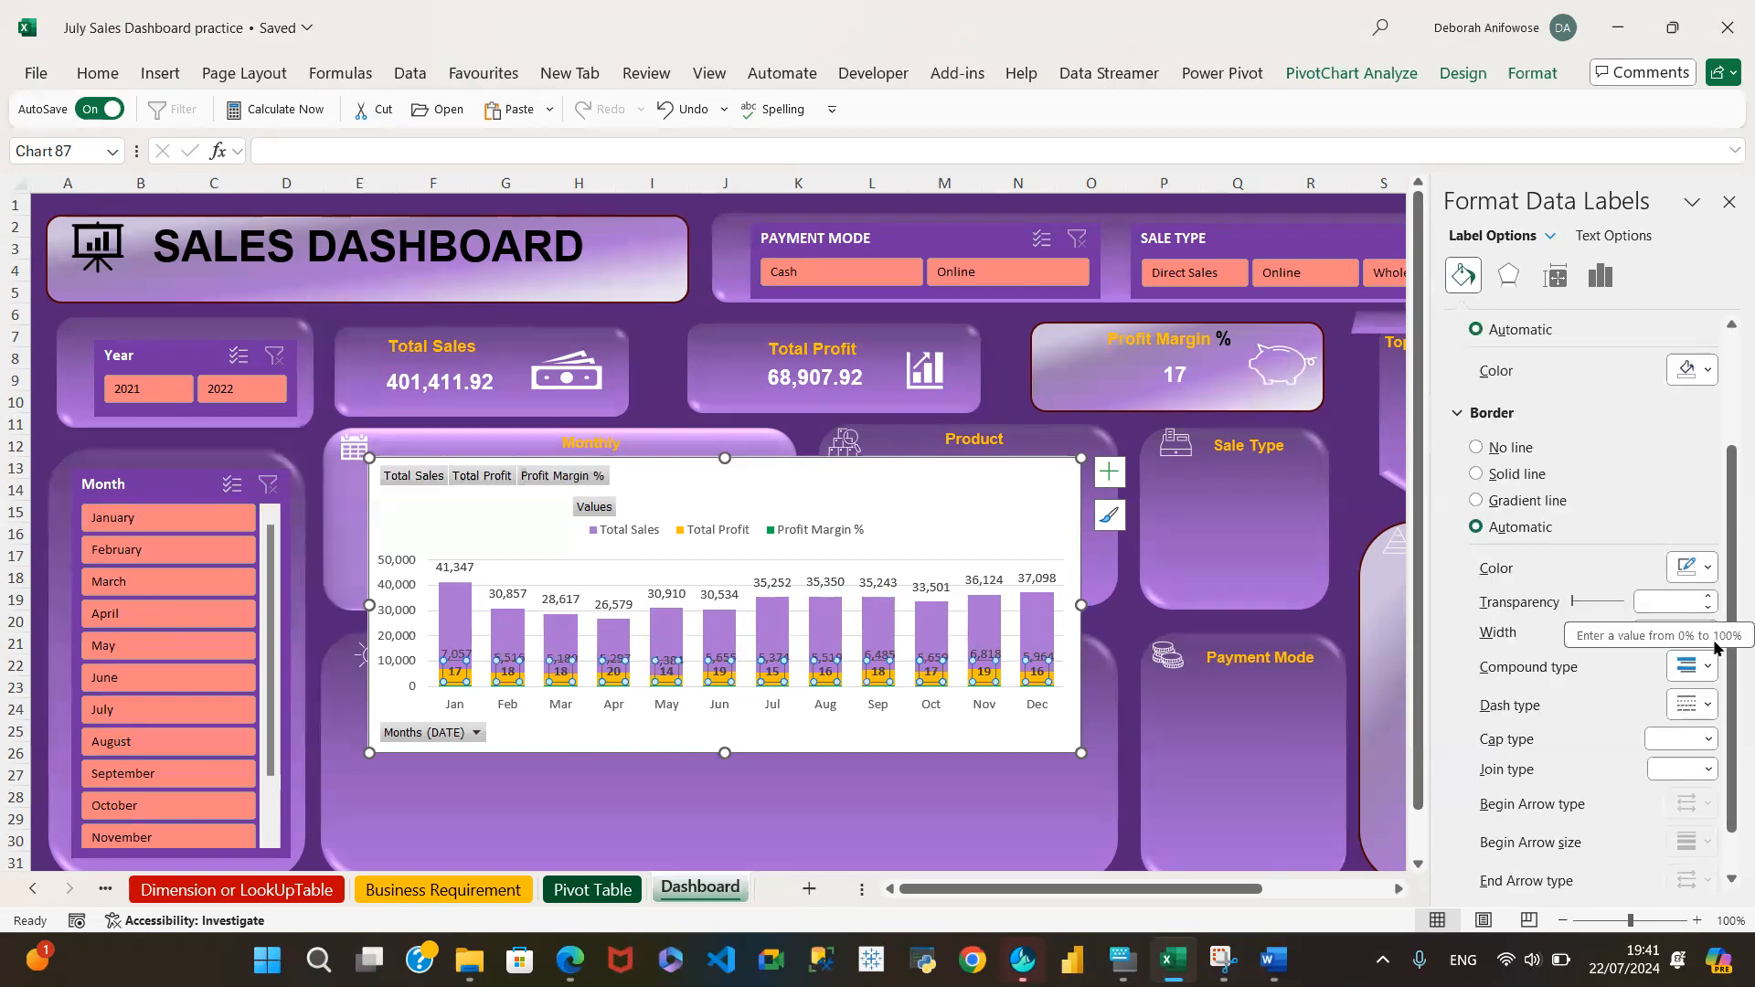
click(920, 509)
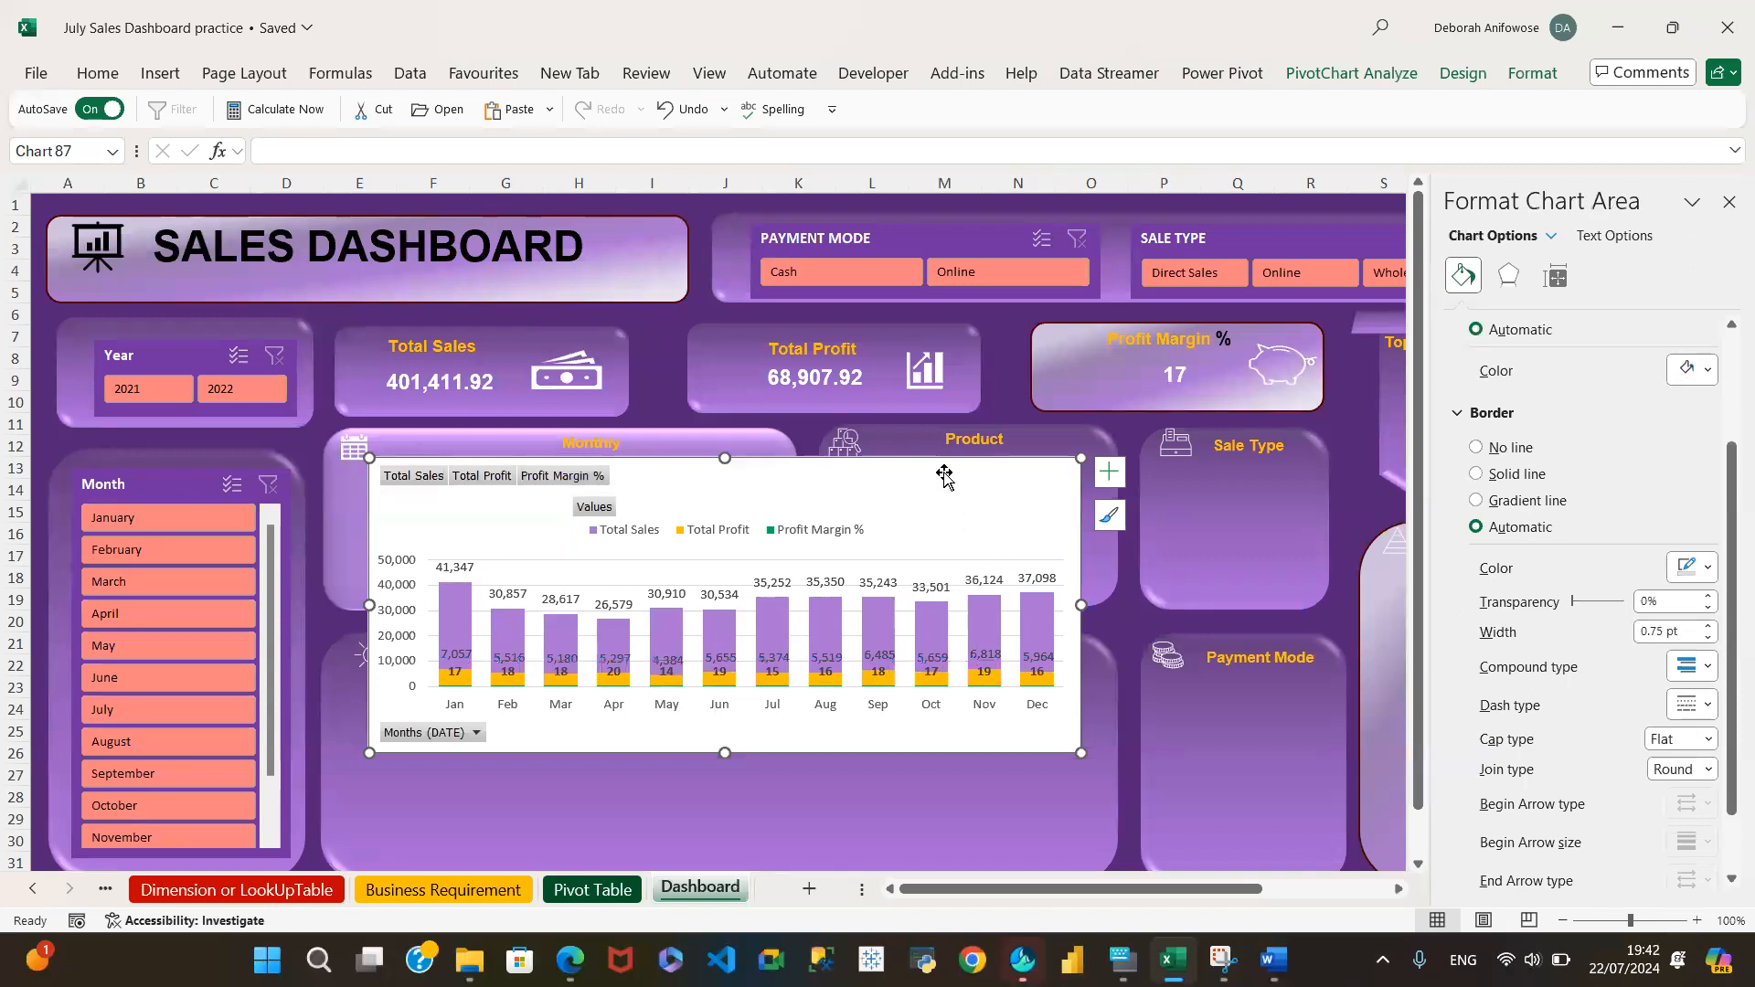
Enlarge the monthly chart and move it to span about columns E to R and rows 7 to 23
drag(1081, 604, 1383, 623)
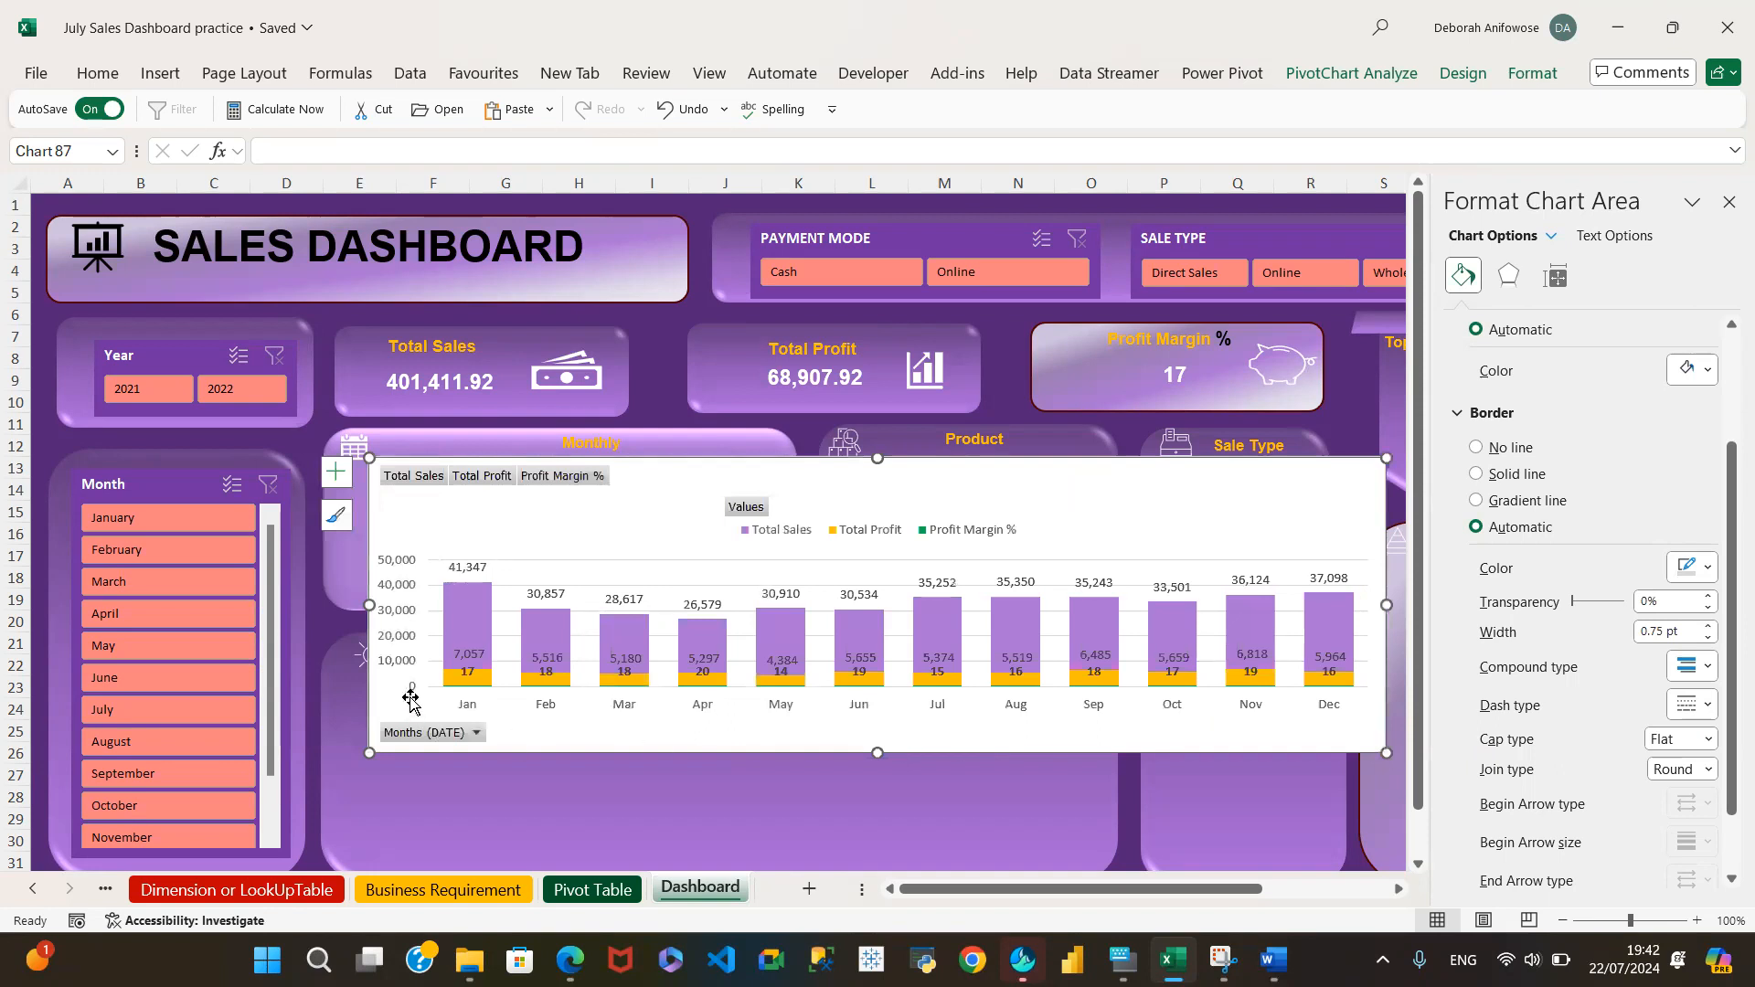
drag(877, 753, 877, 829)
drag(998, 486, 1050, 672)
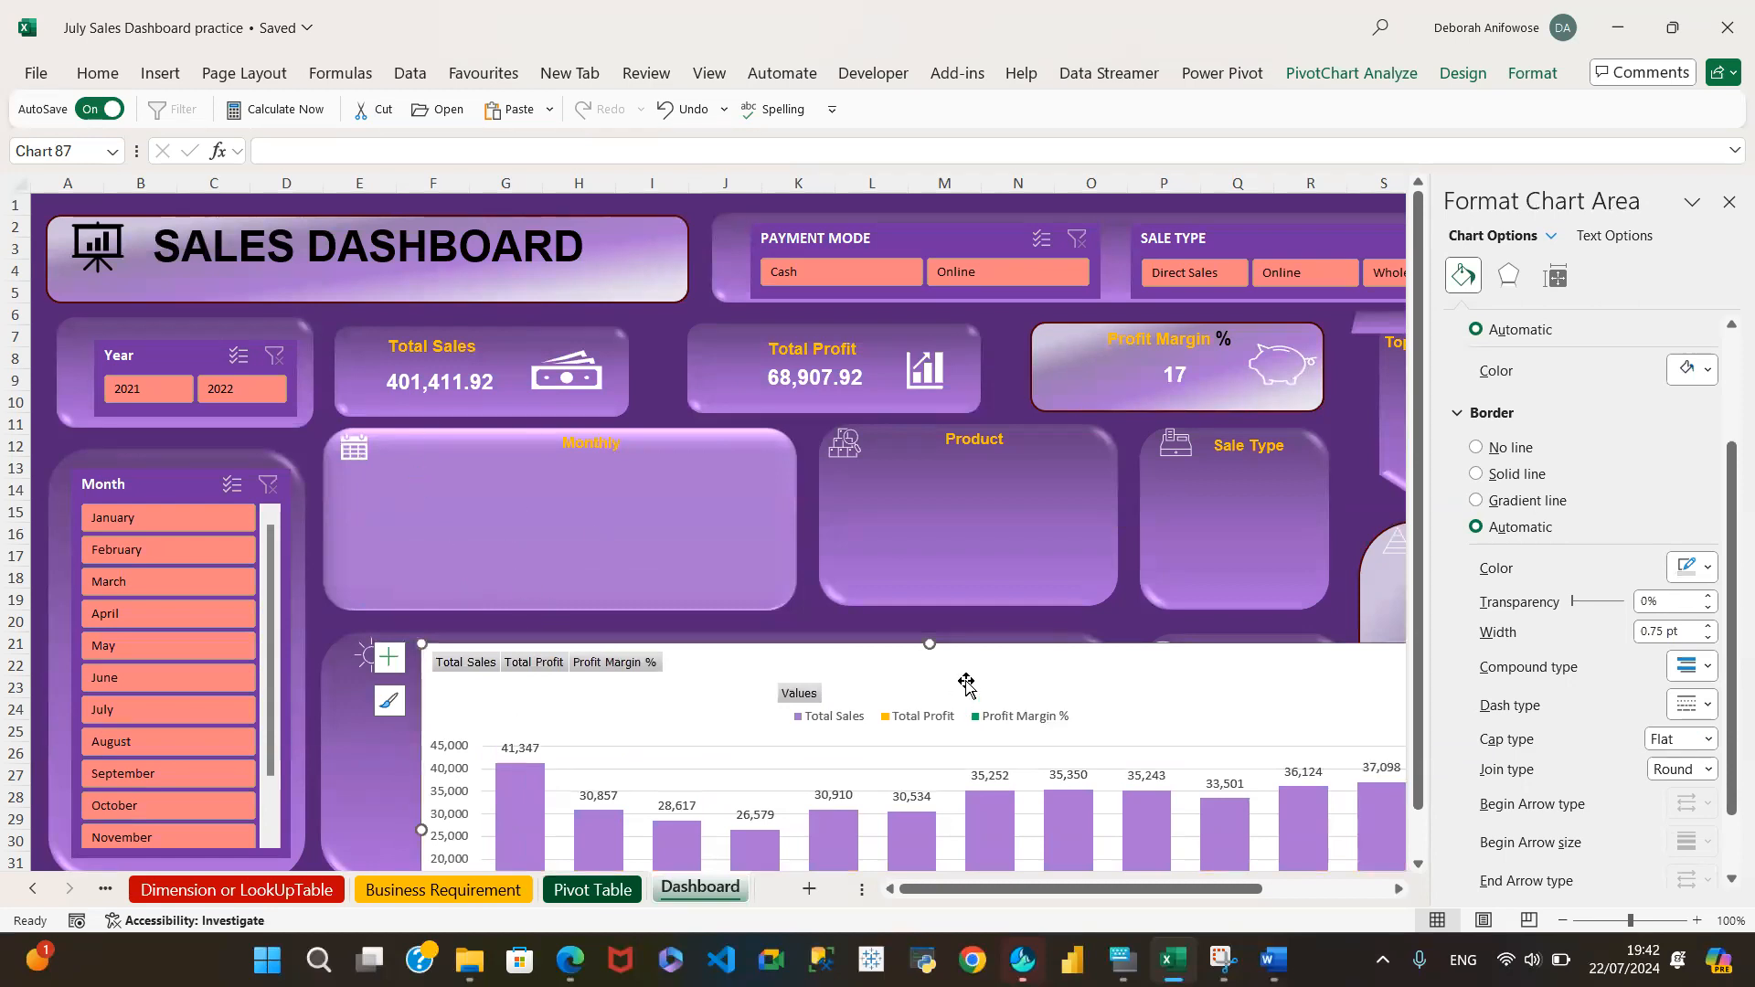
drag(958, 672, 858, 353)
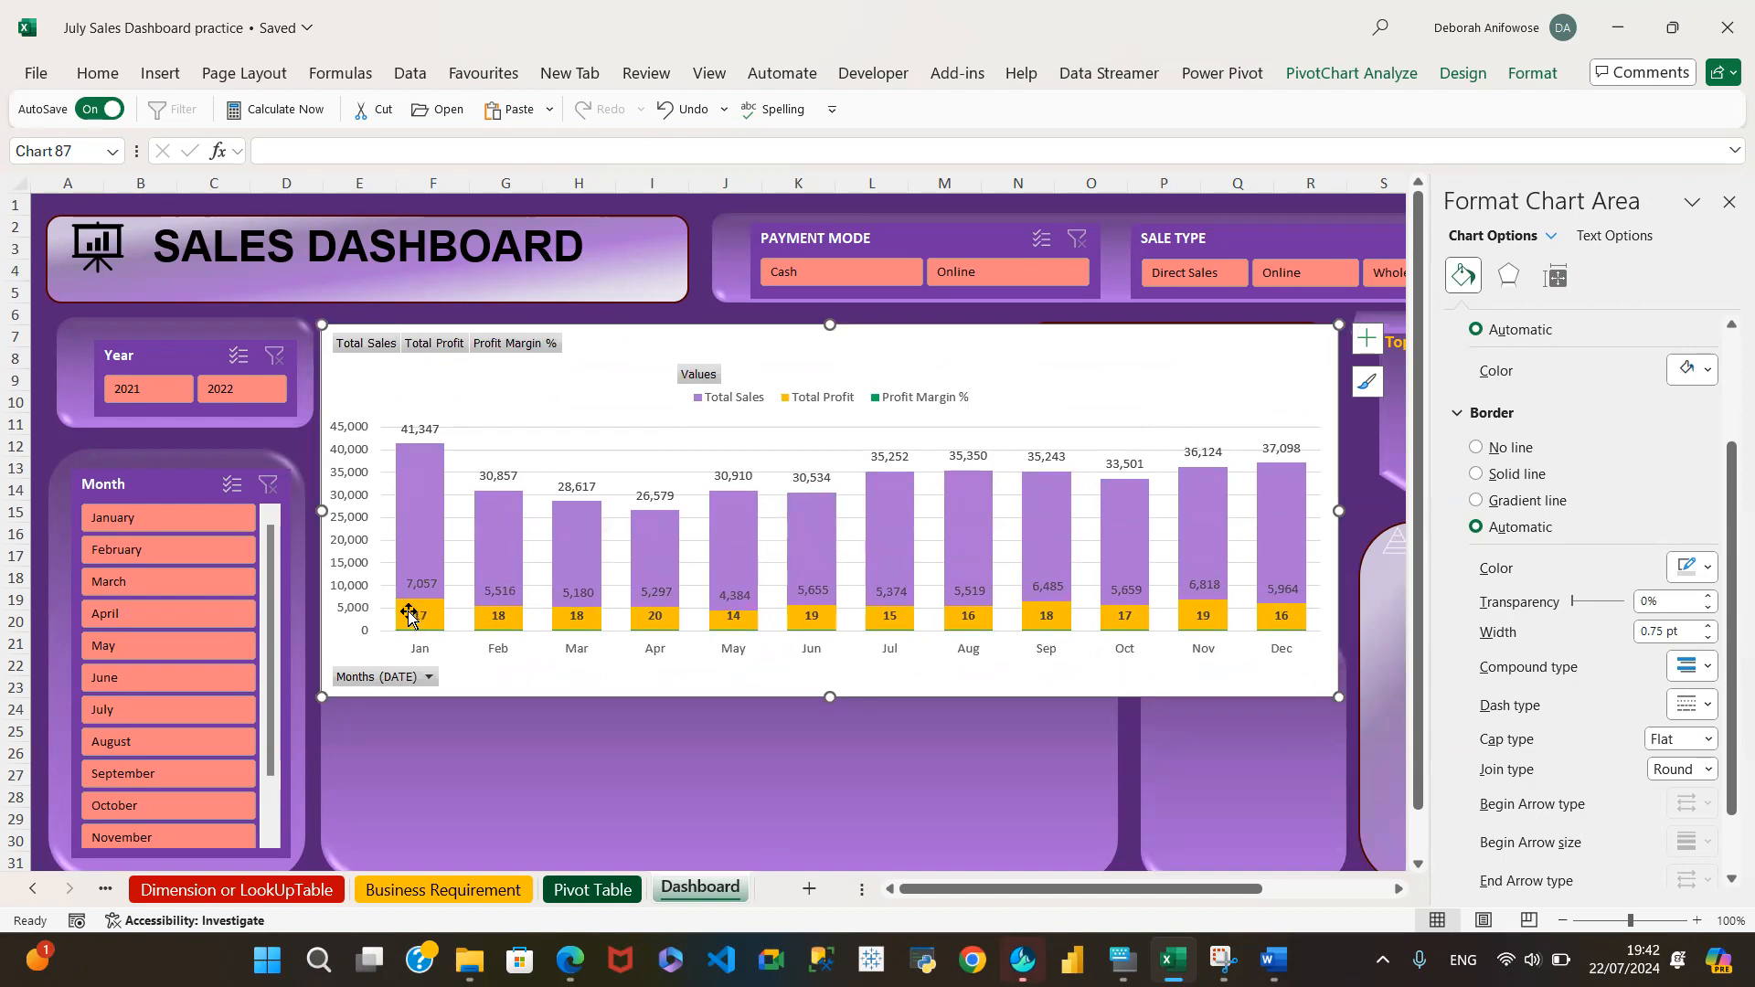
Try moving January's Profit Margin % data label down beside its month name on the axis, and undo the move
mouse_move(401, 622)
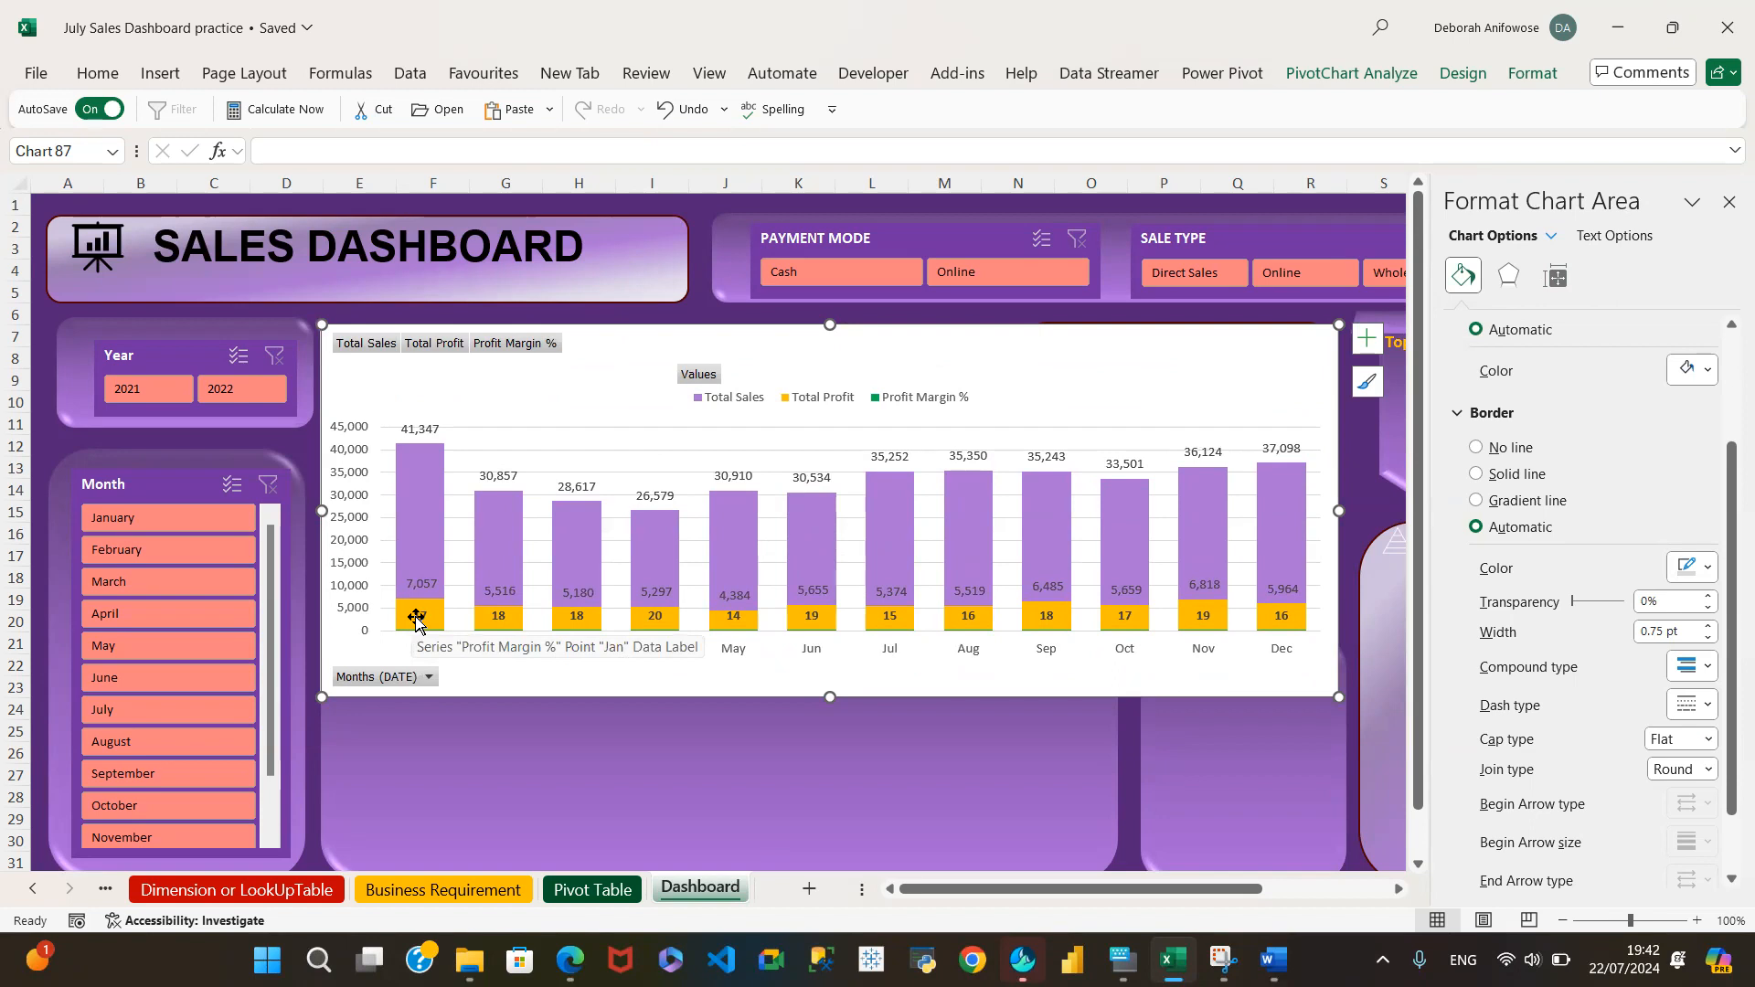
click(416, 620)
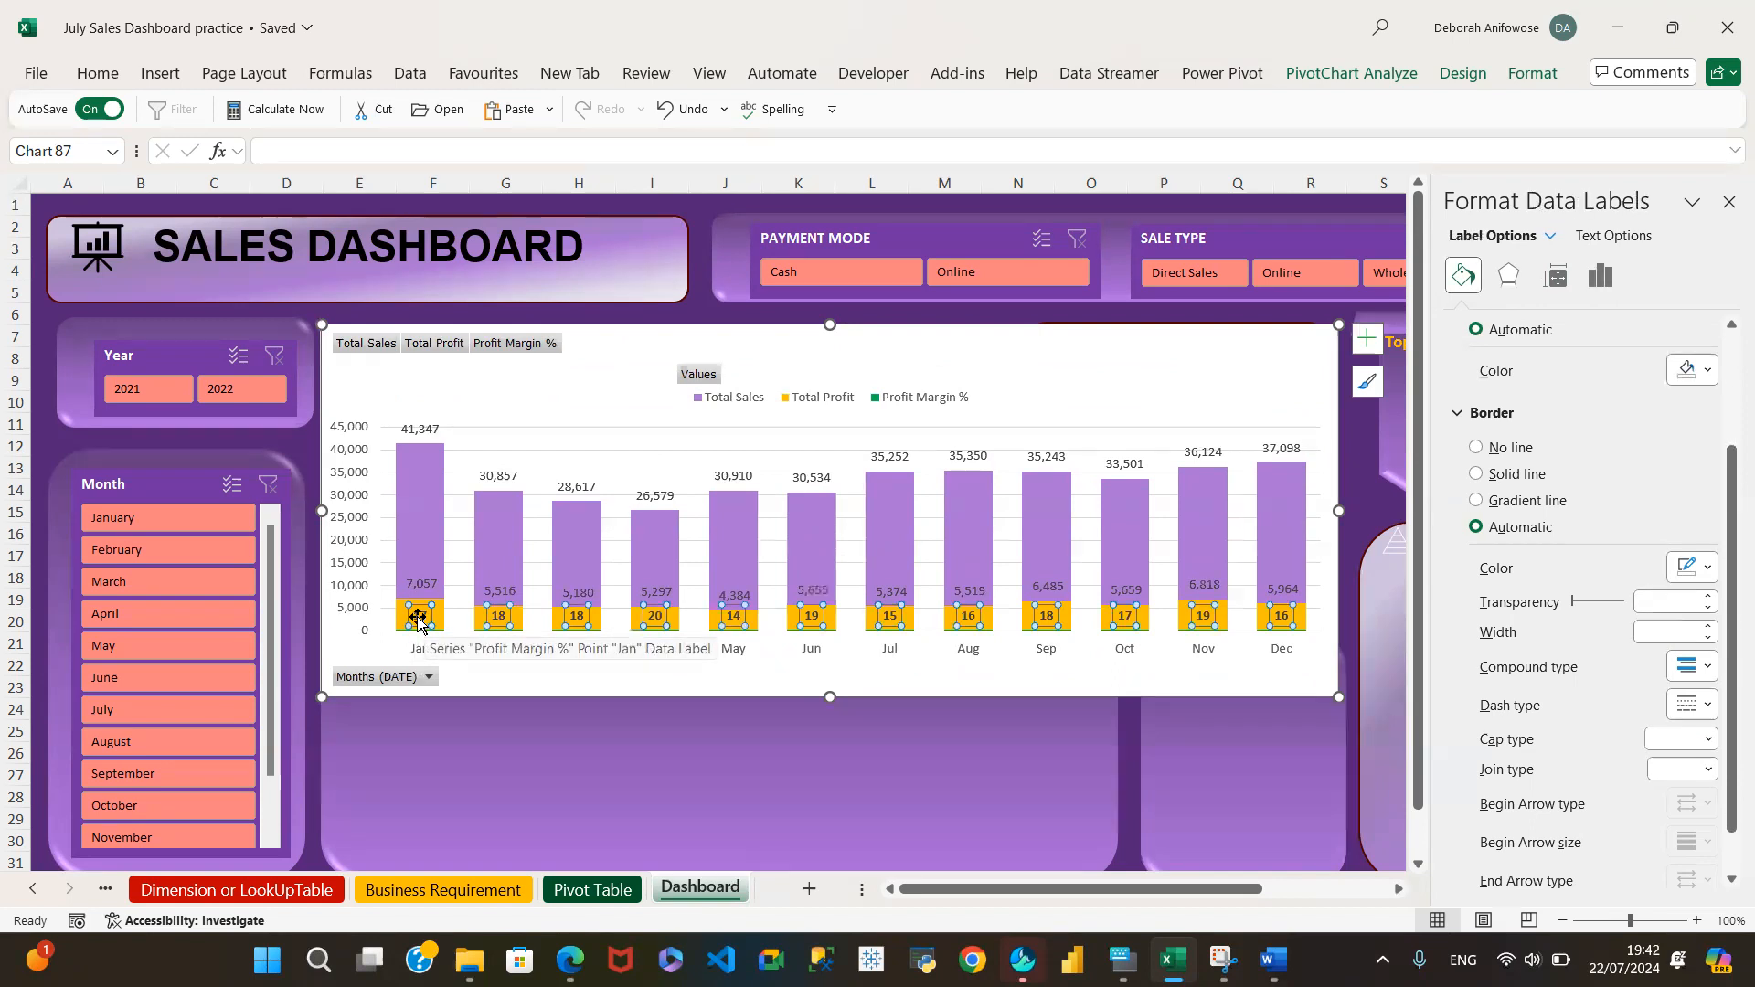
drag(419, 619, 430, 646)
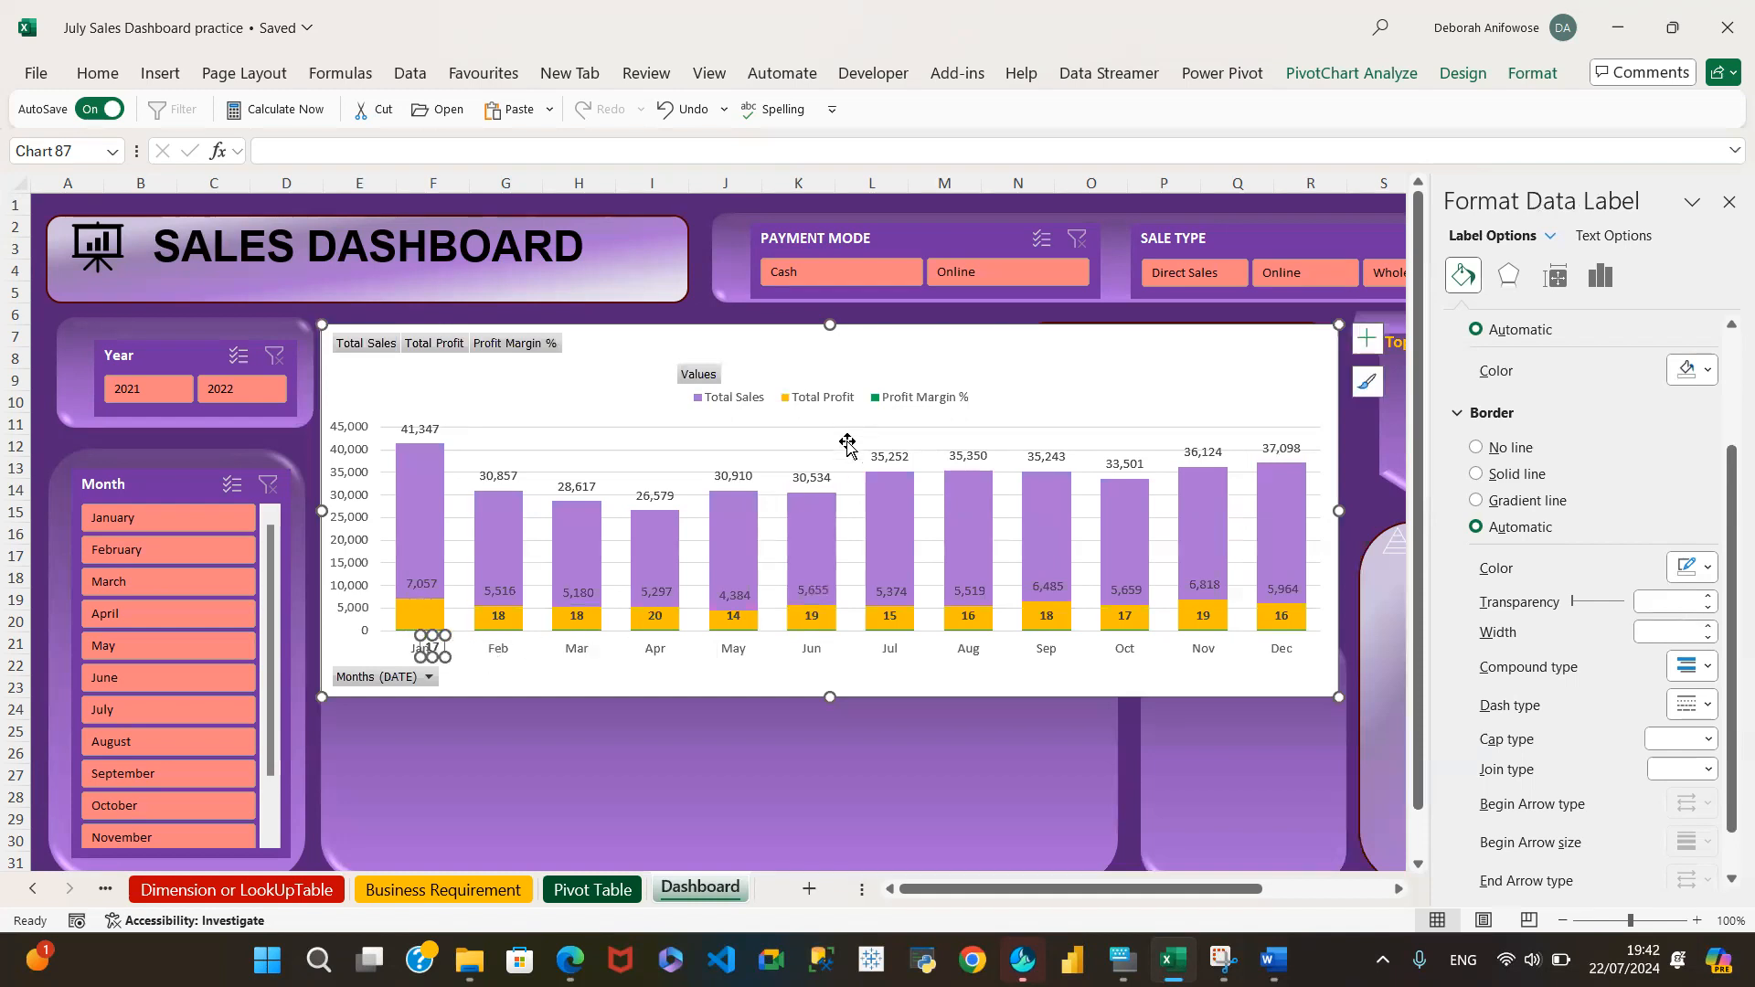
click(1065, 372)
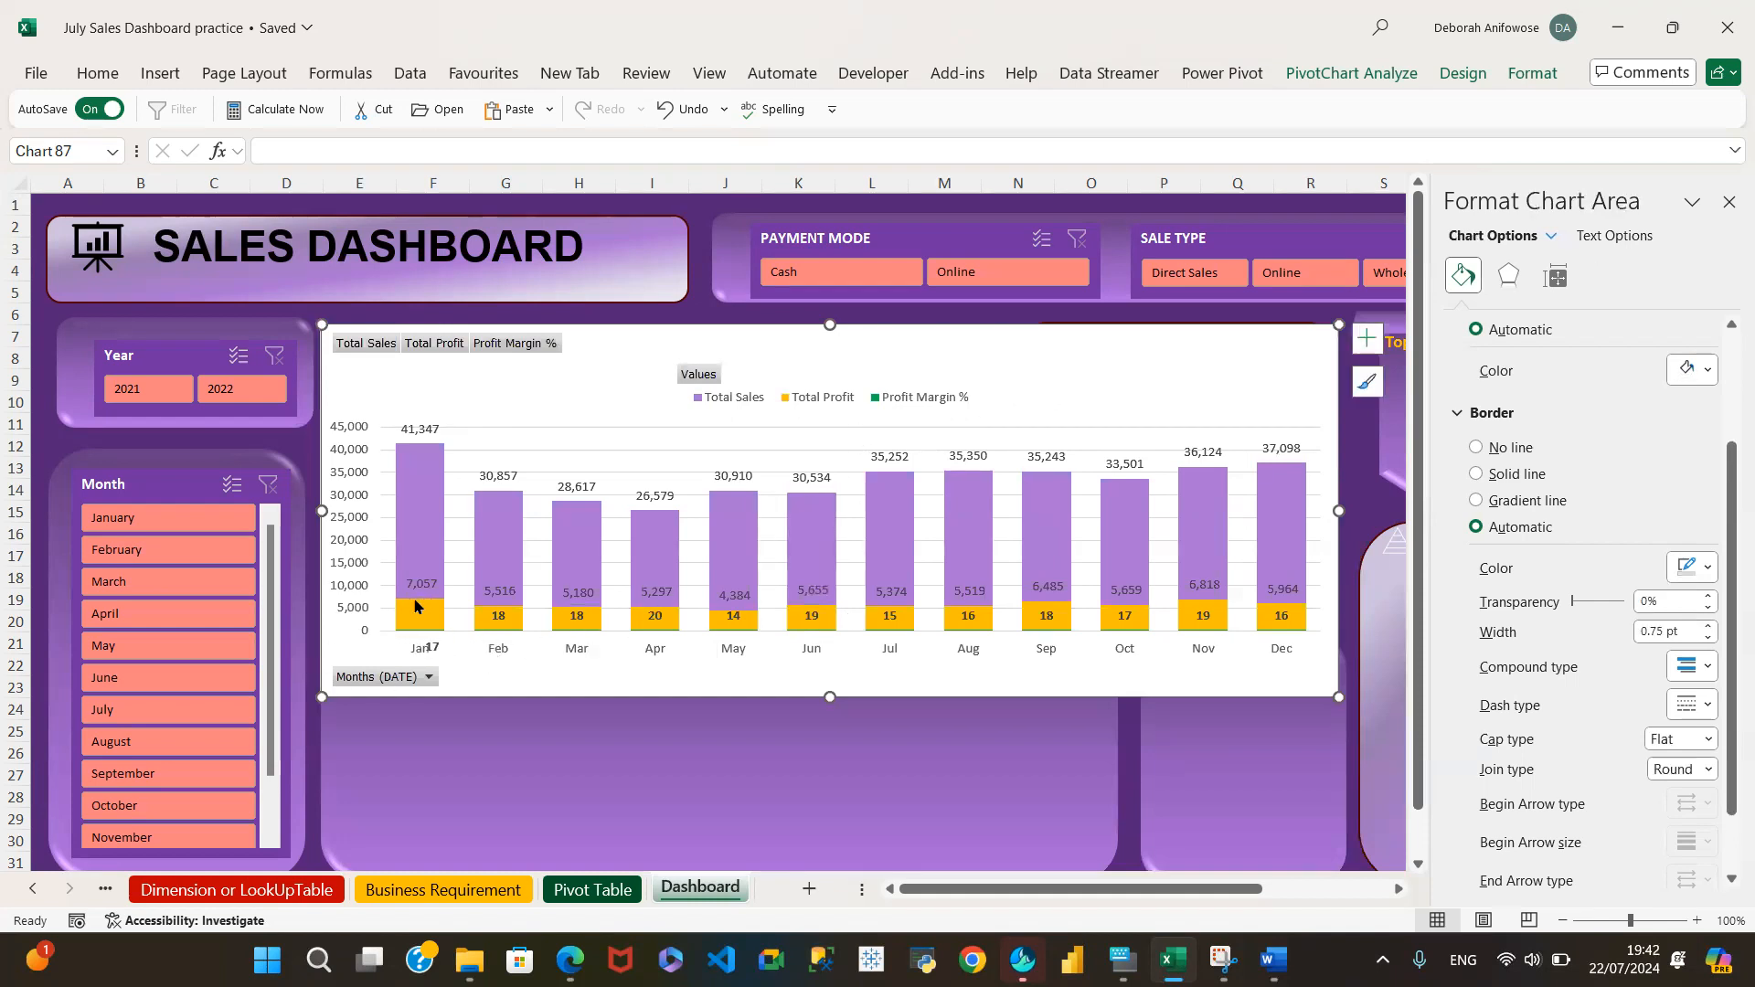
click(498, 605)
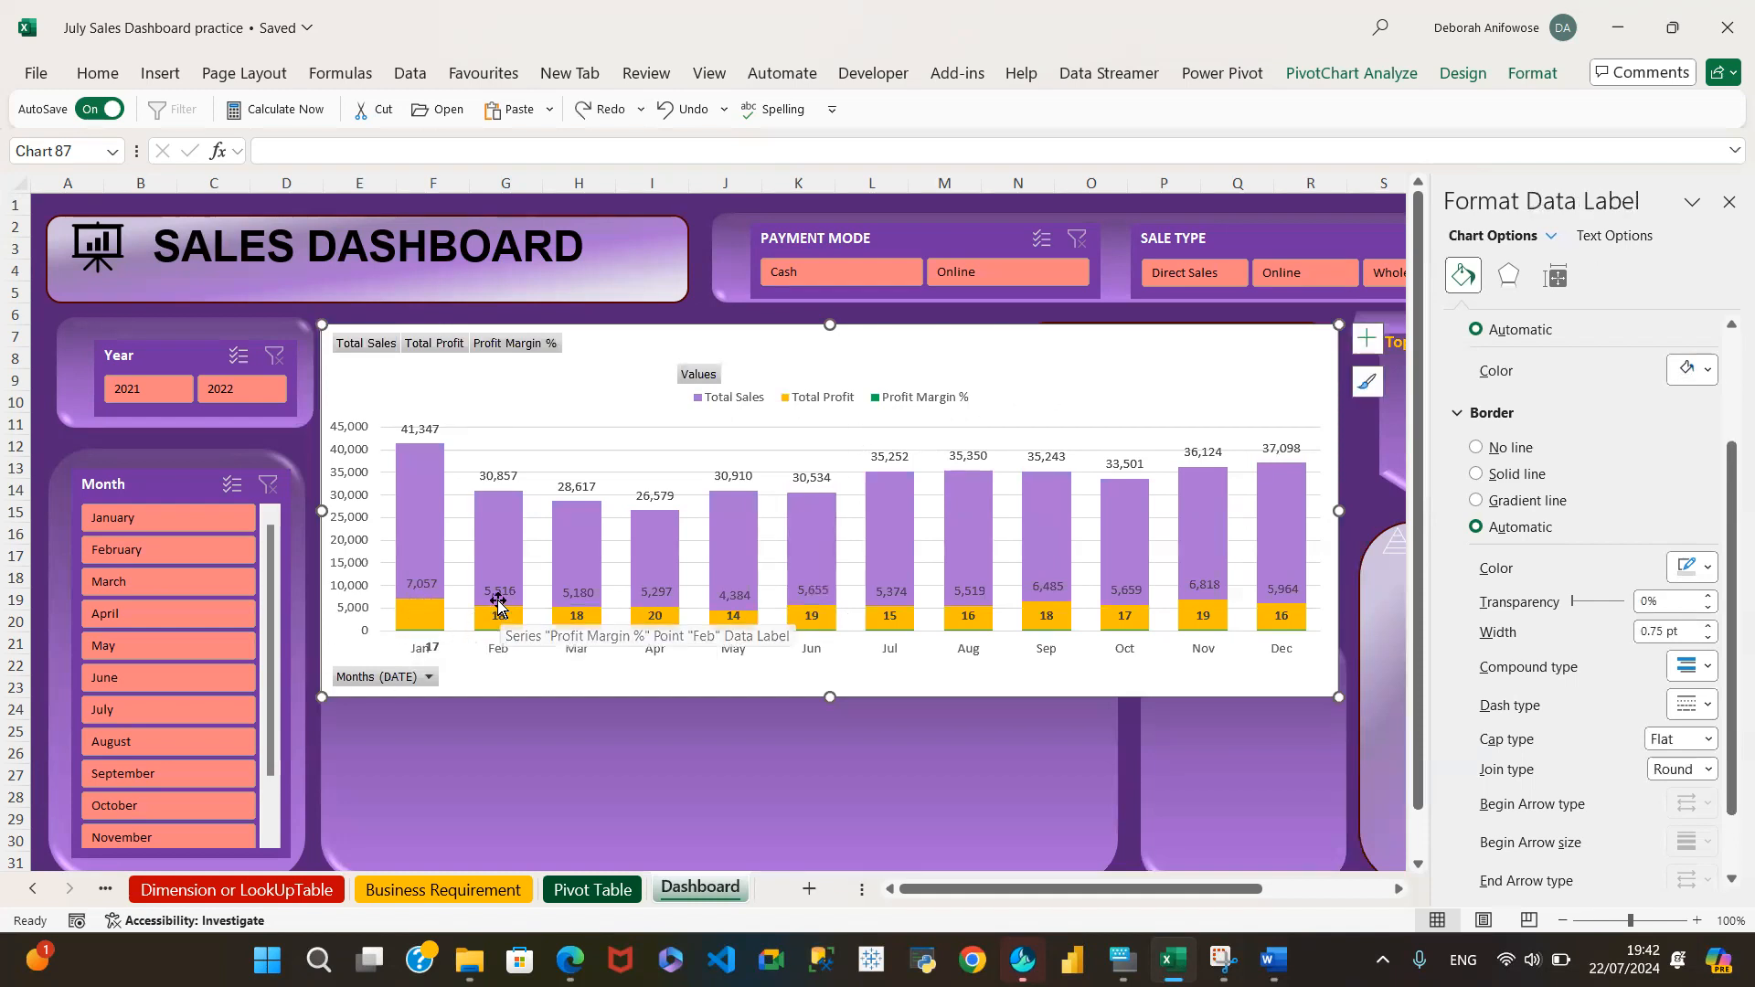
key(ctrl+z)
click(599, 678)
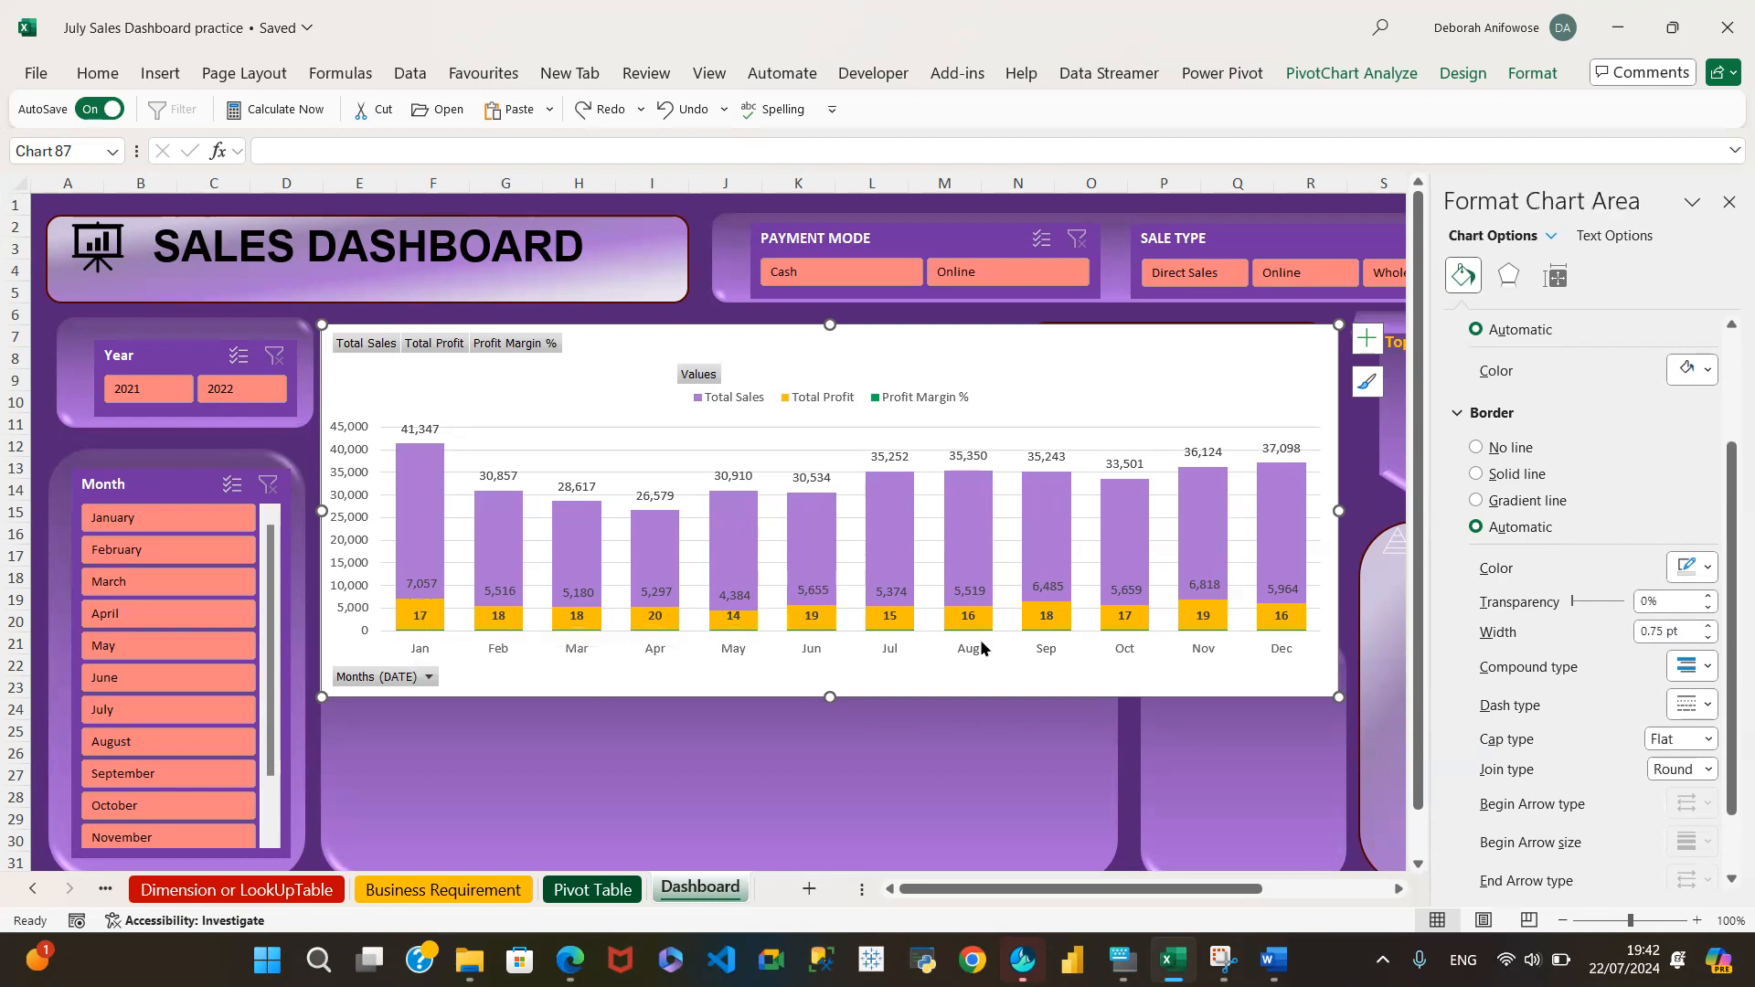
Try moving January's Profit Margin % data label down to the chart's lower edge near the Months (DATE) field, and undo it
click(422, 615)
click(420, 615)
drag(419, 615, 433, 681)
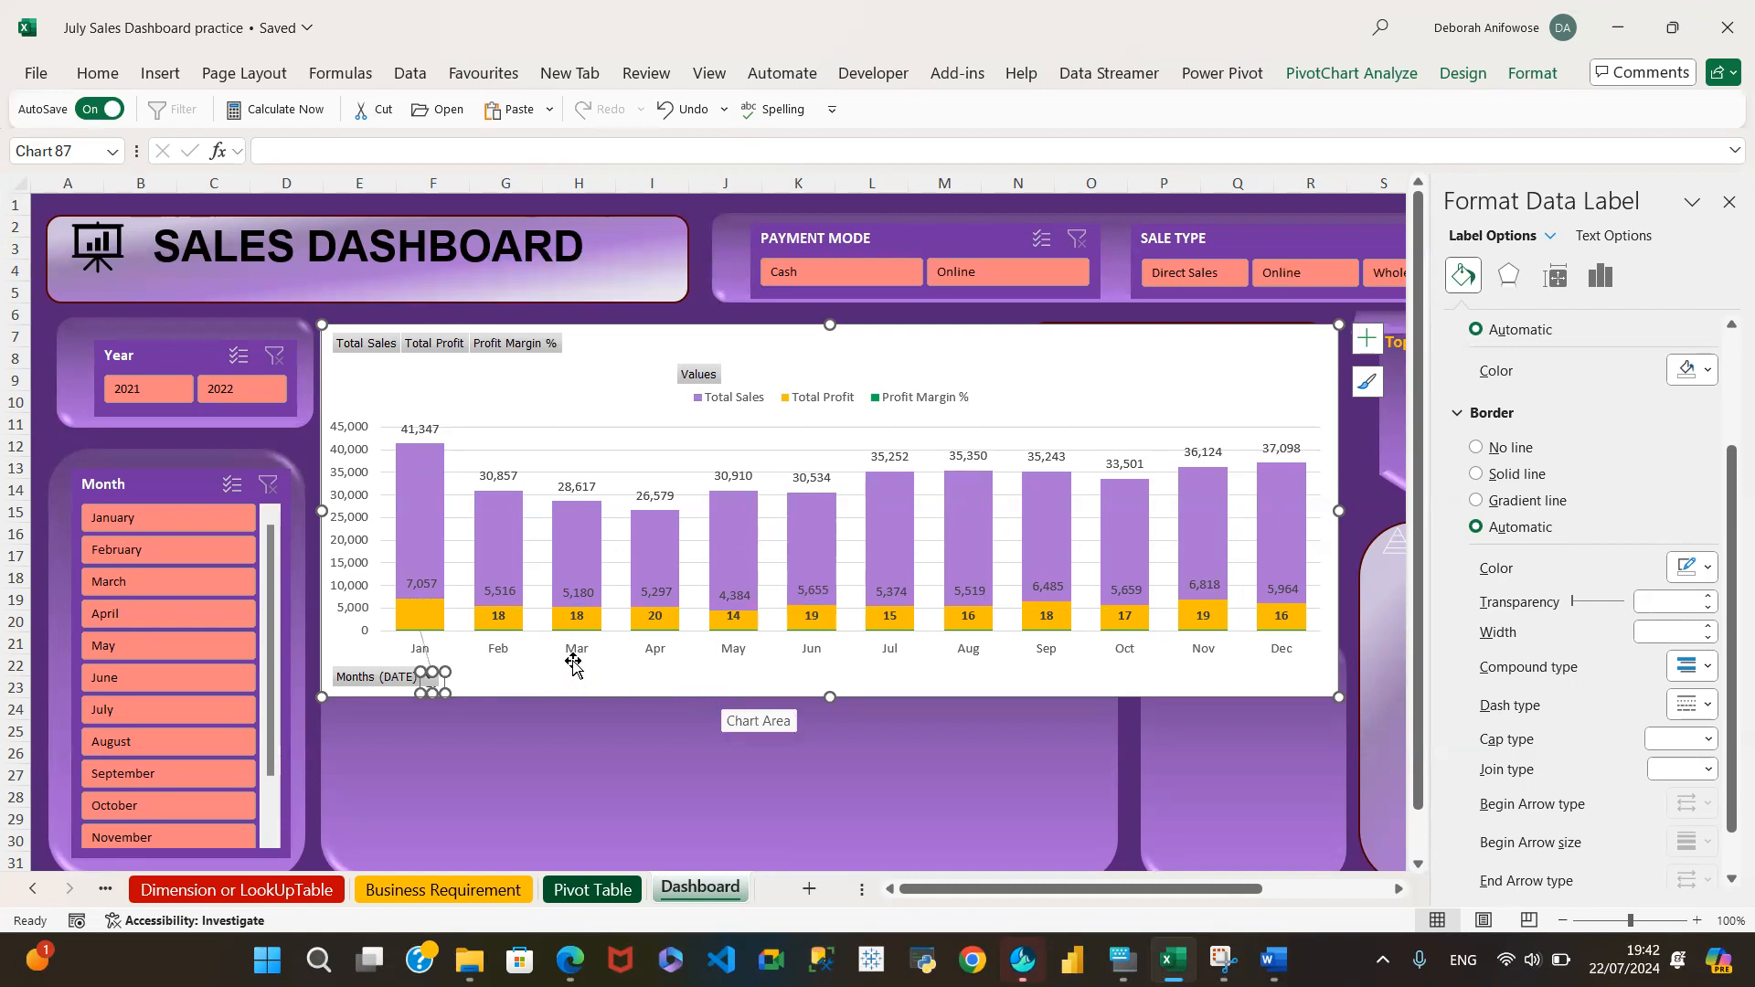
key(ctrl+z)
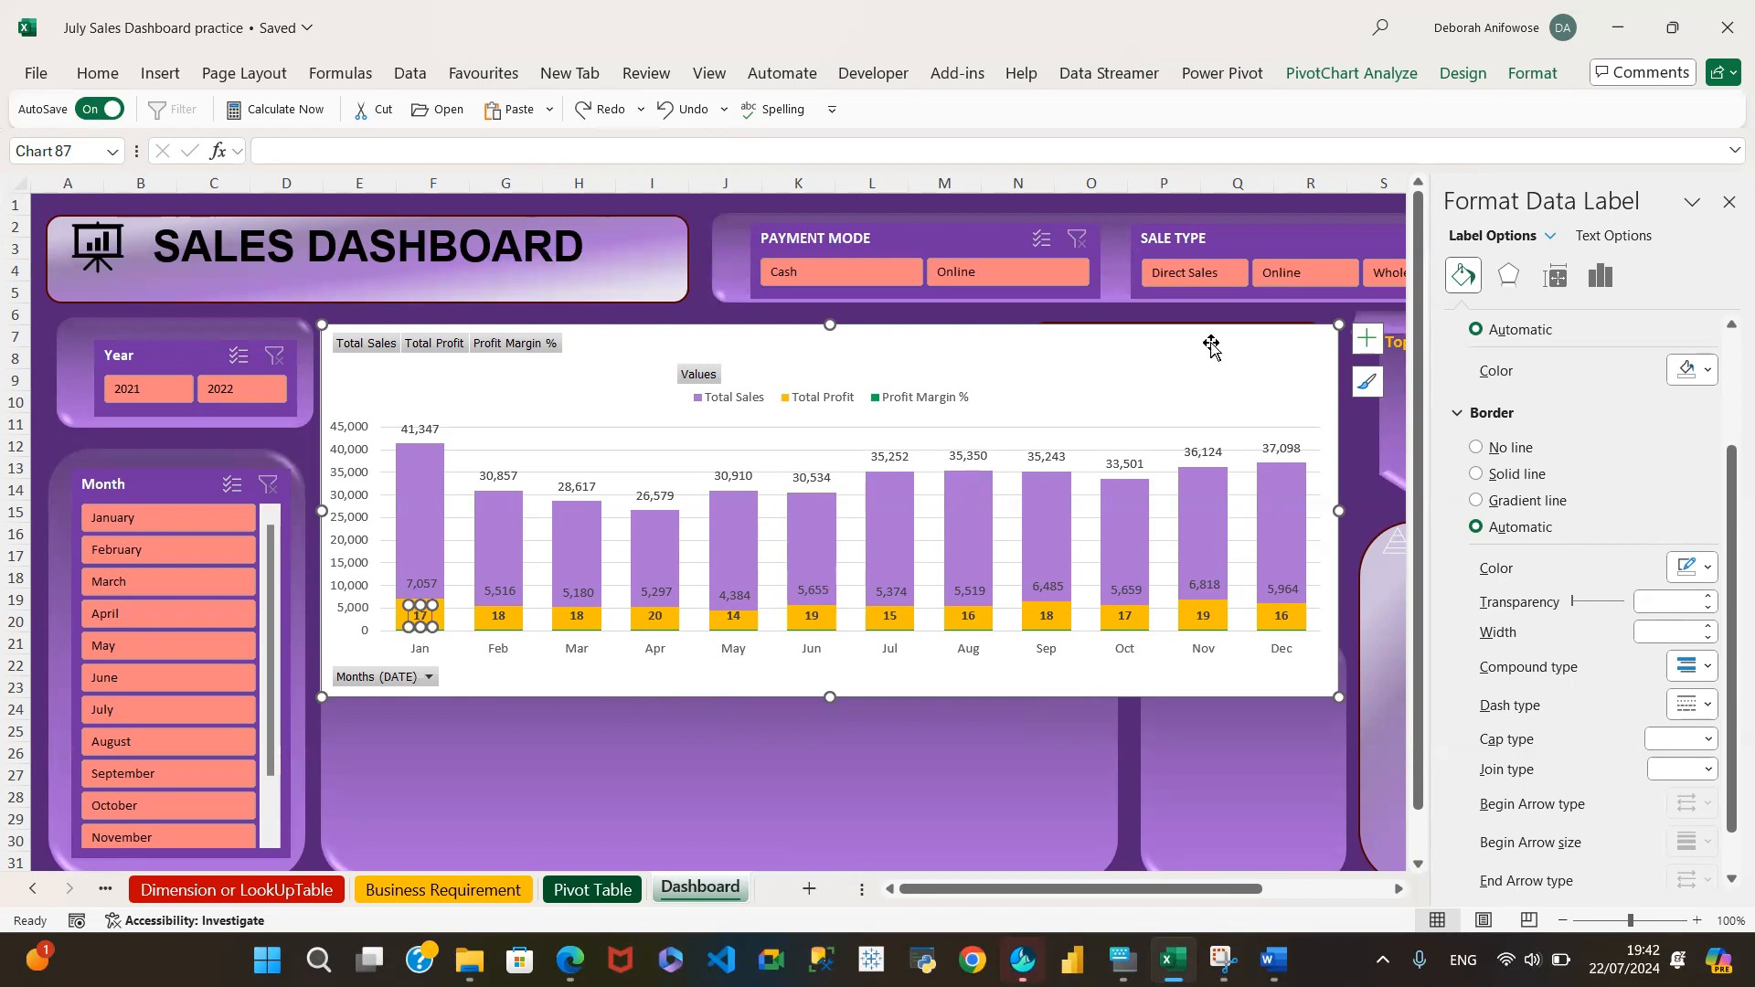
click(1129, 361)
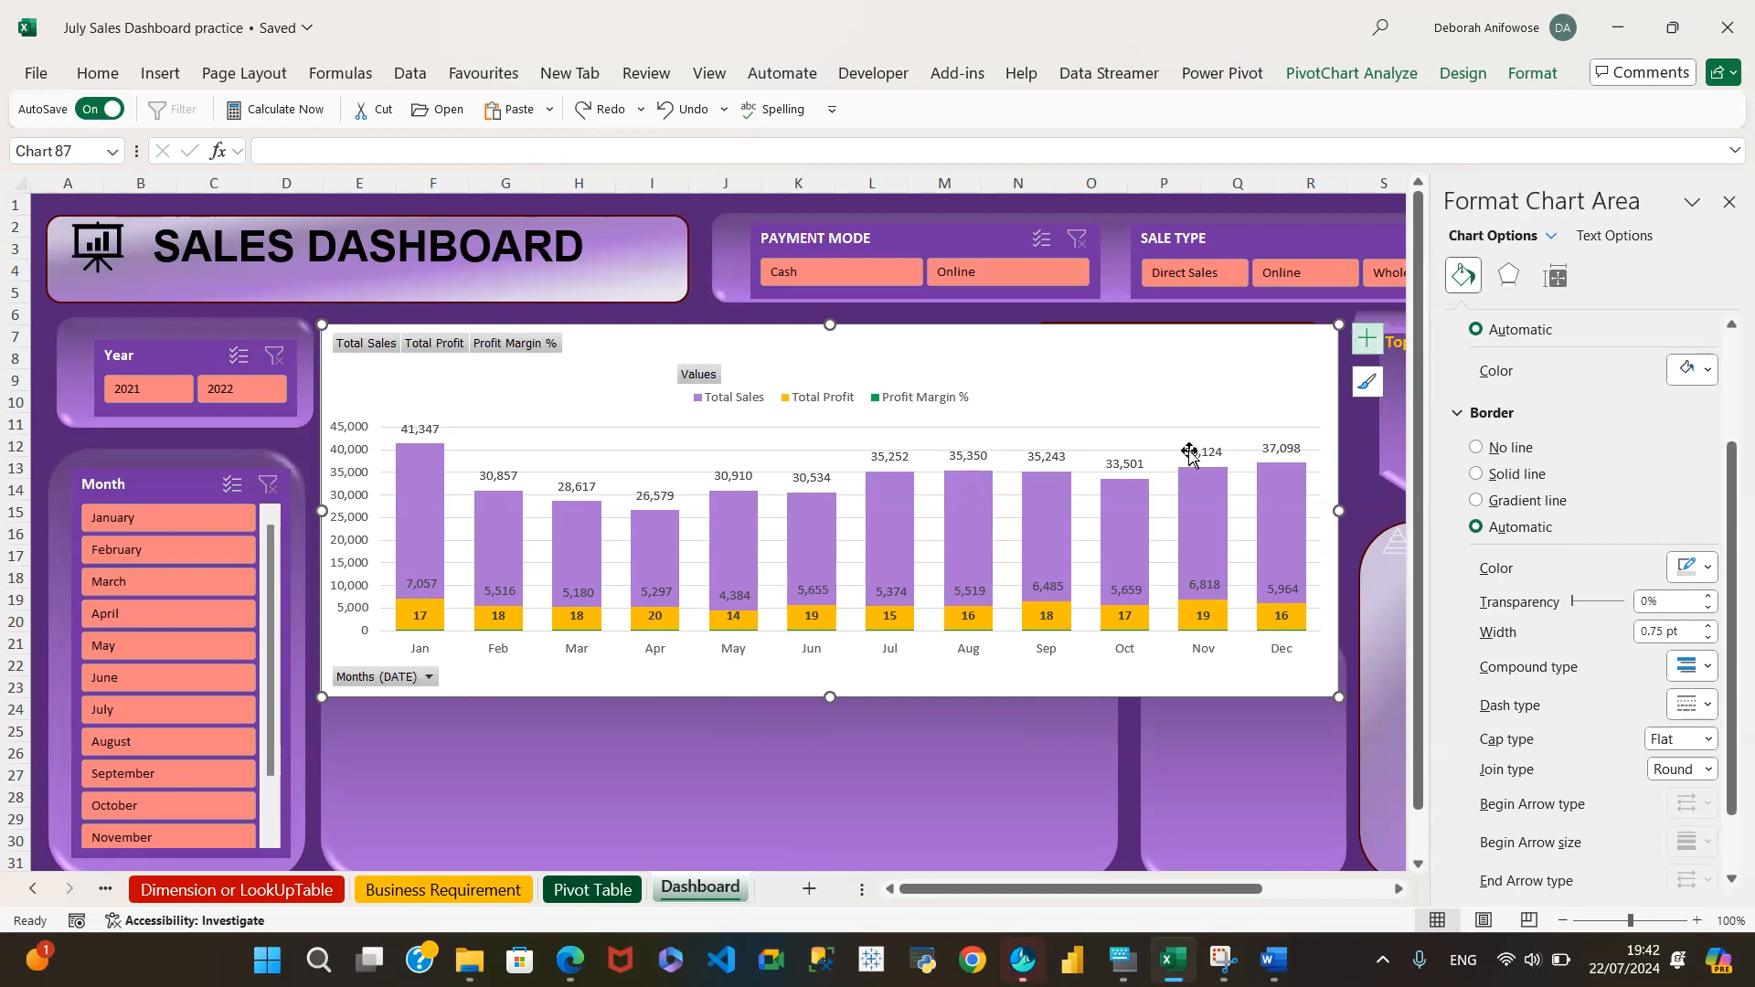
Change the Total Profit series' data labels to the Data Callout style
click(404, 615)
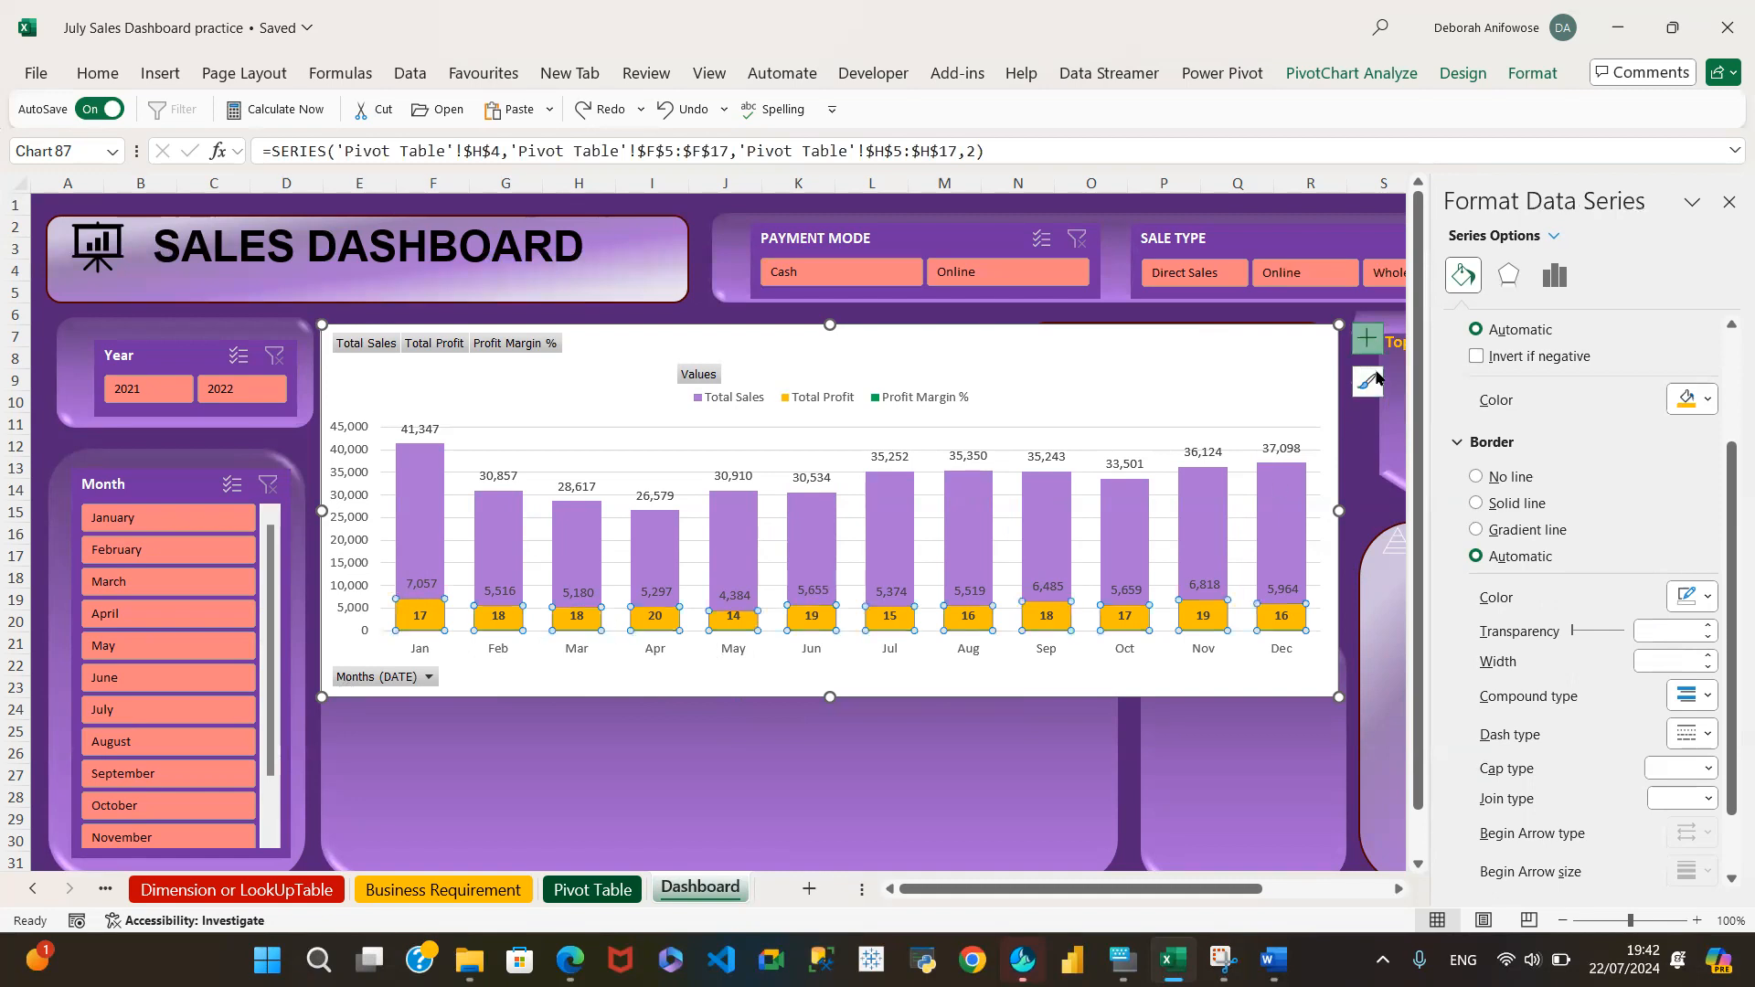
click(1367, 338)
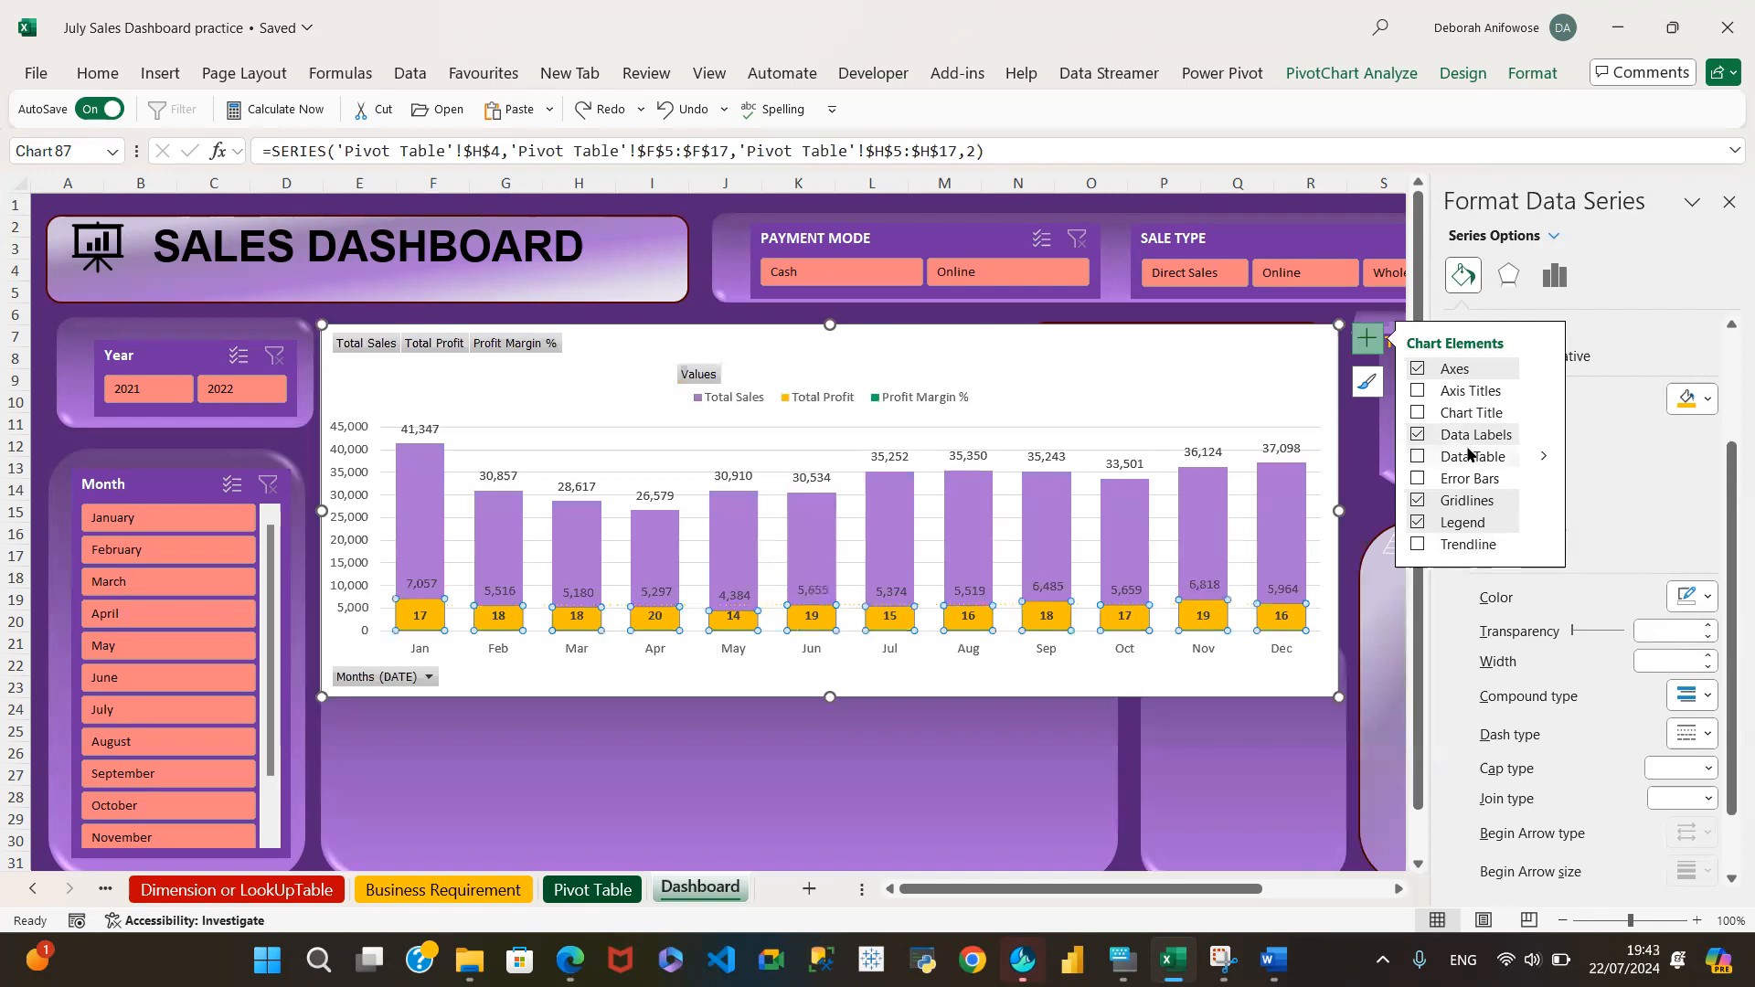
click(1543, 435)
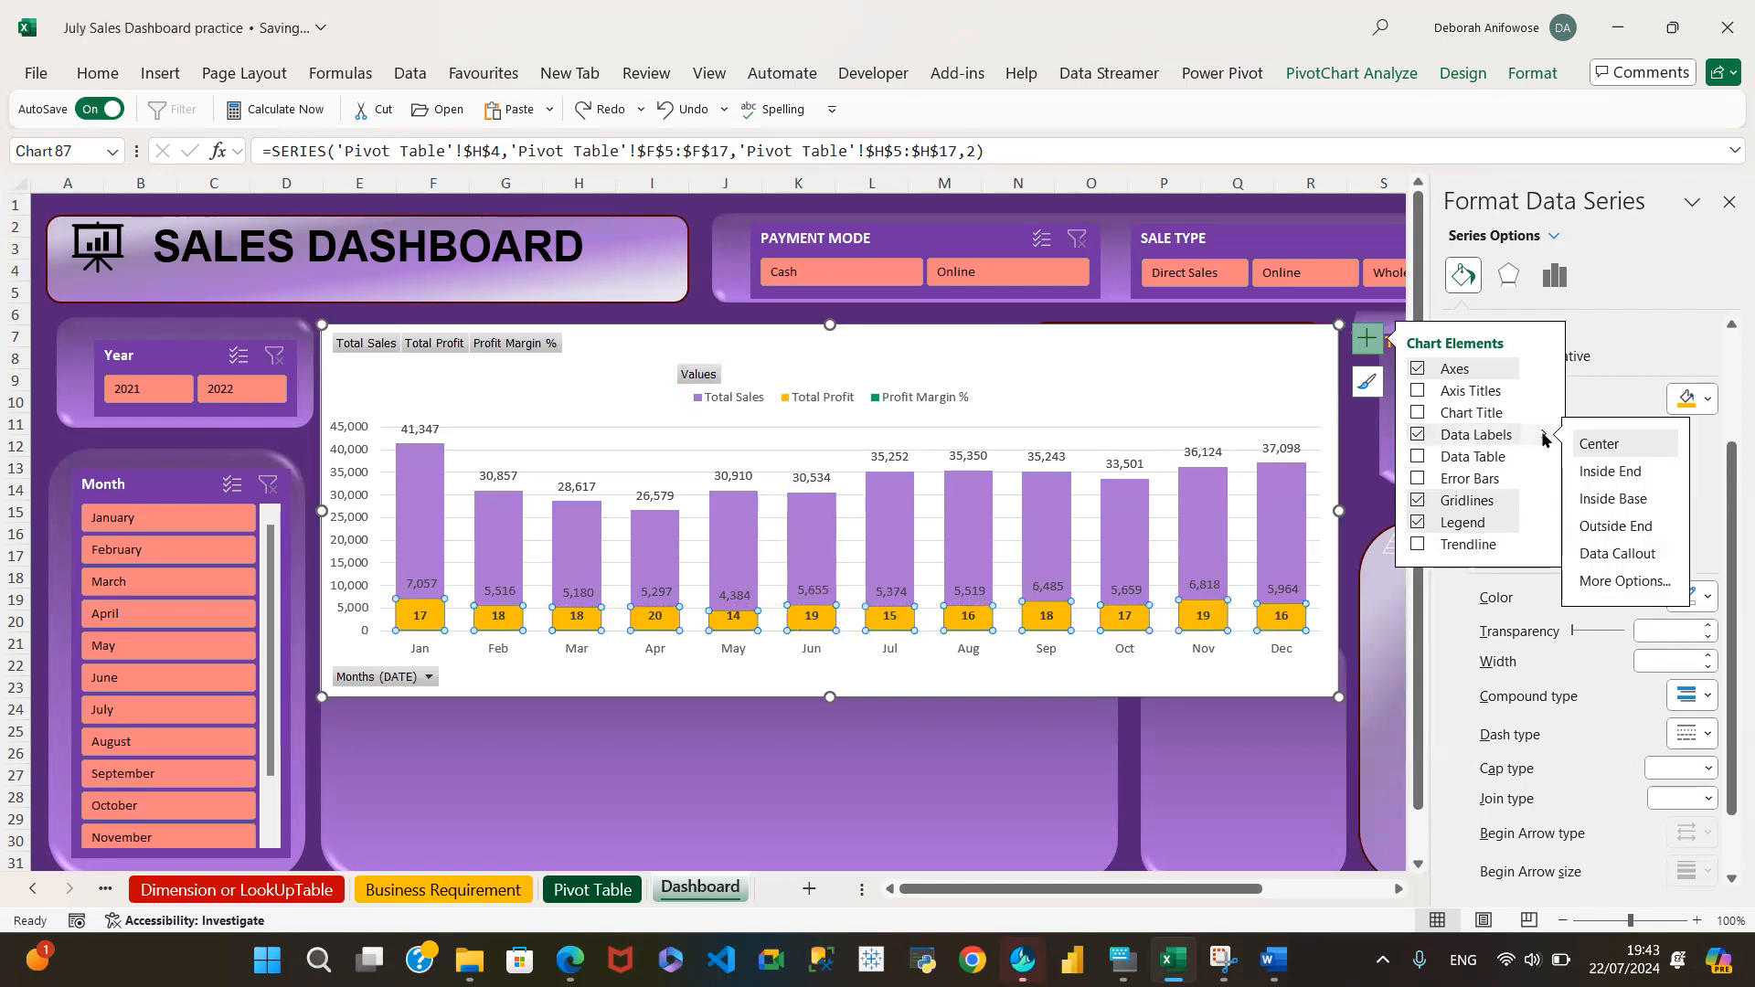
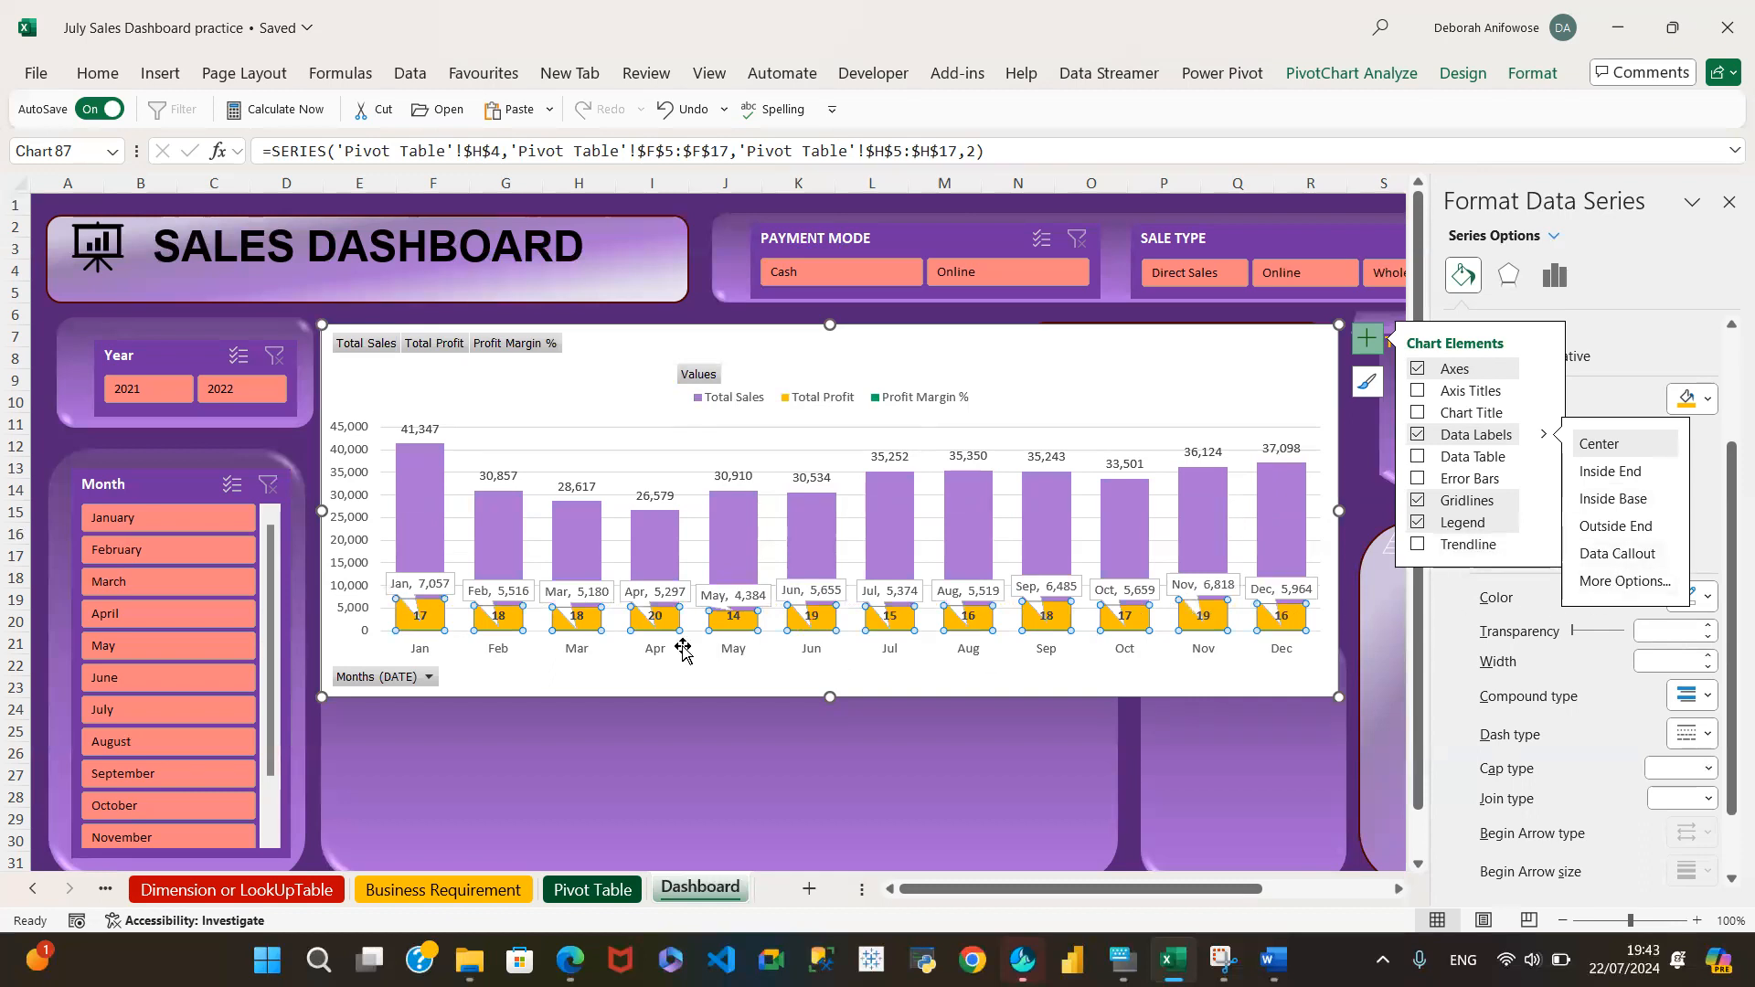
Delete the Total Profit callouts and the Total Sales data labels from the monthly chart
click(419, 581)
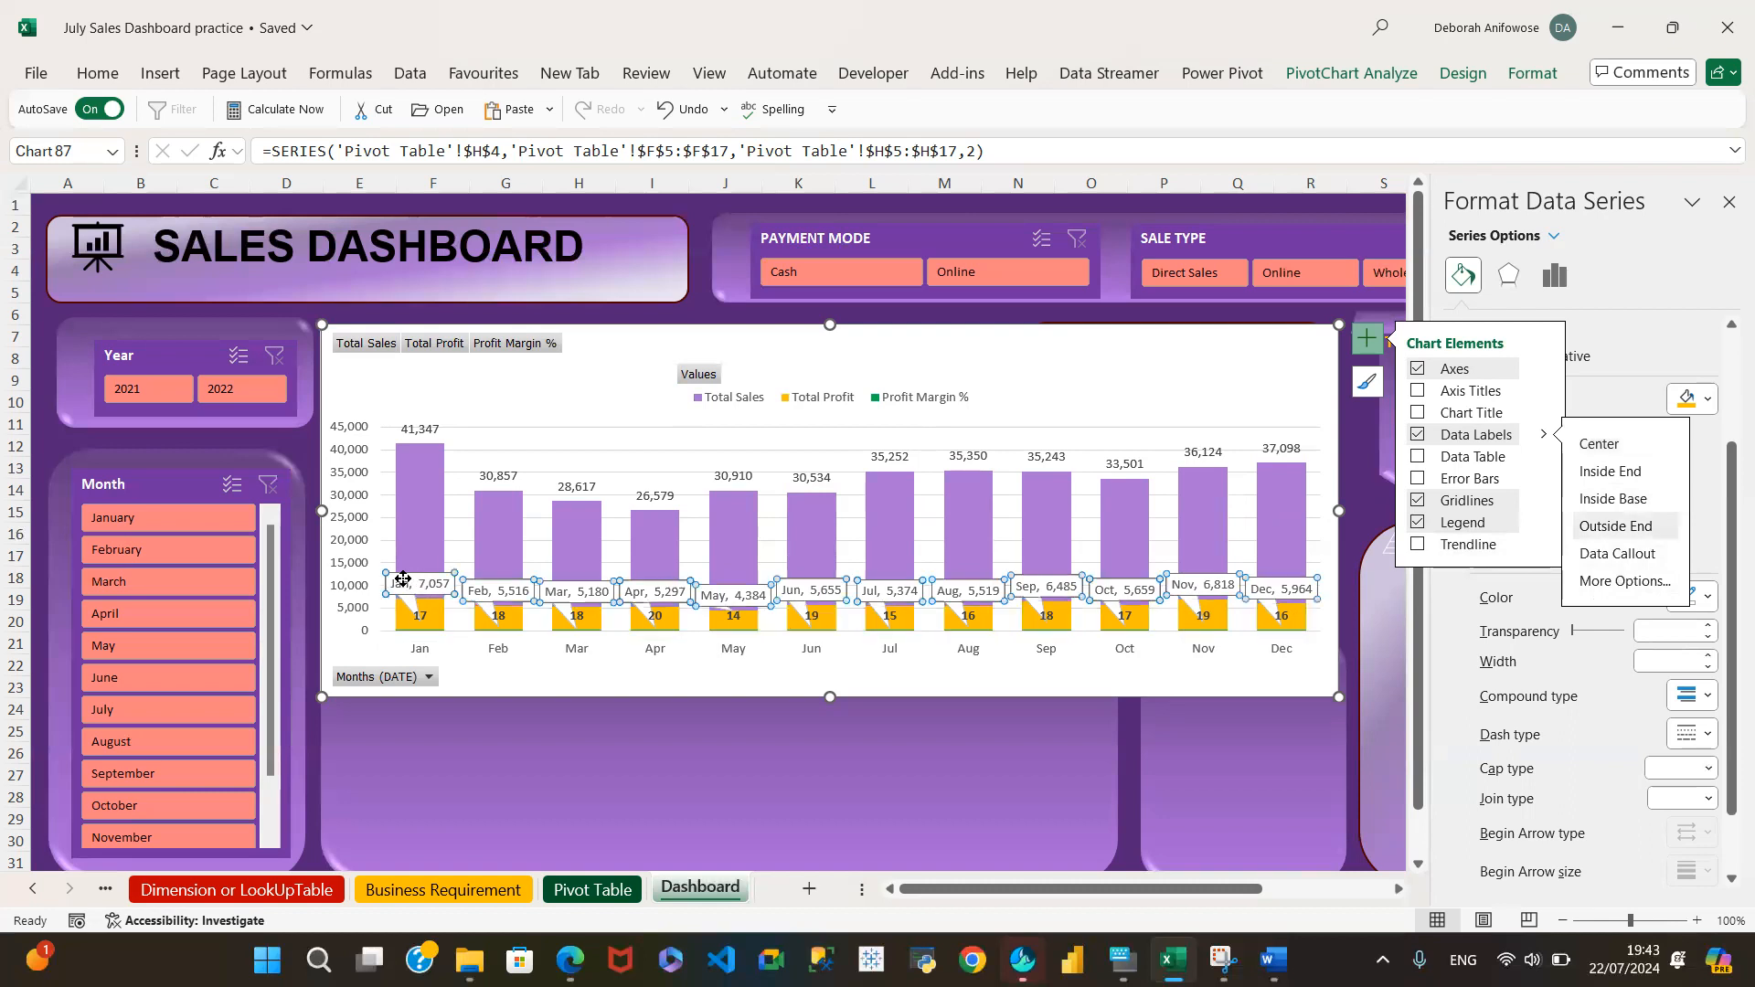
key(Delete)
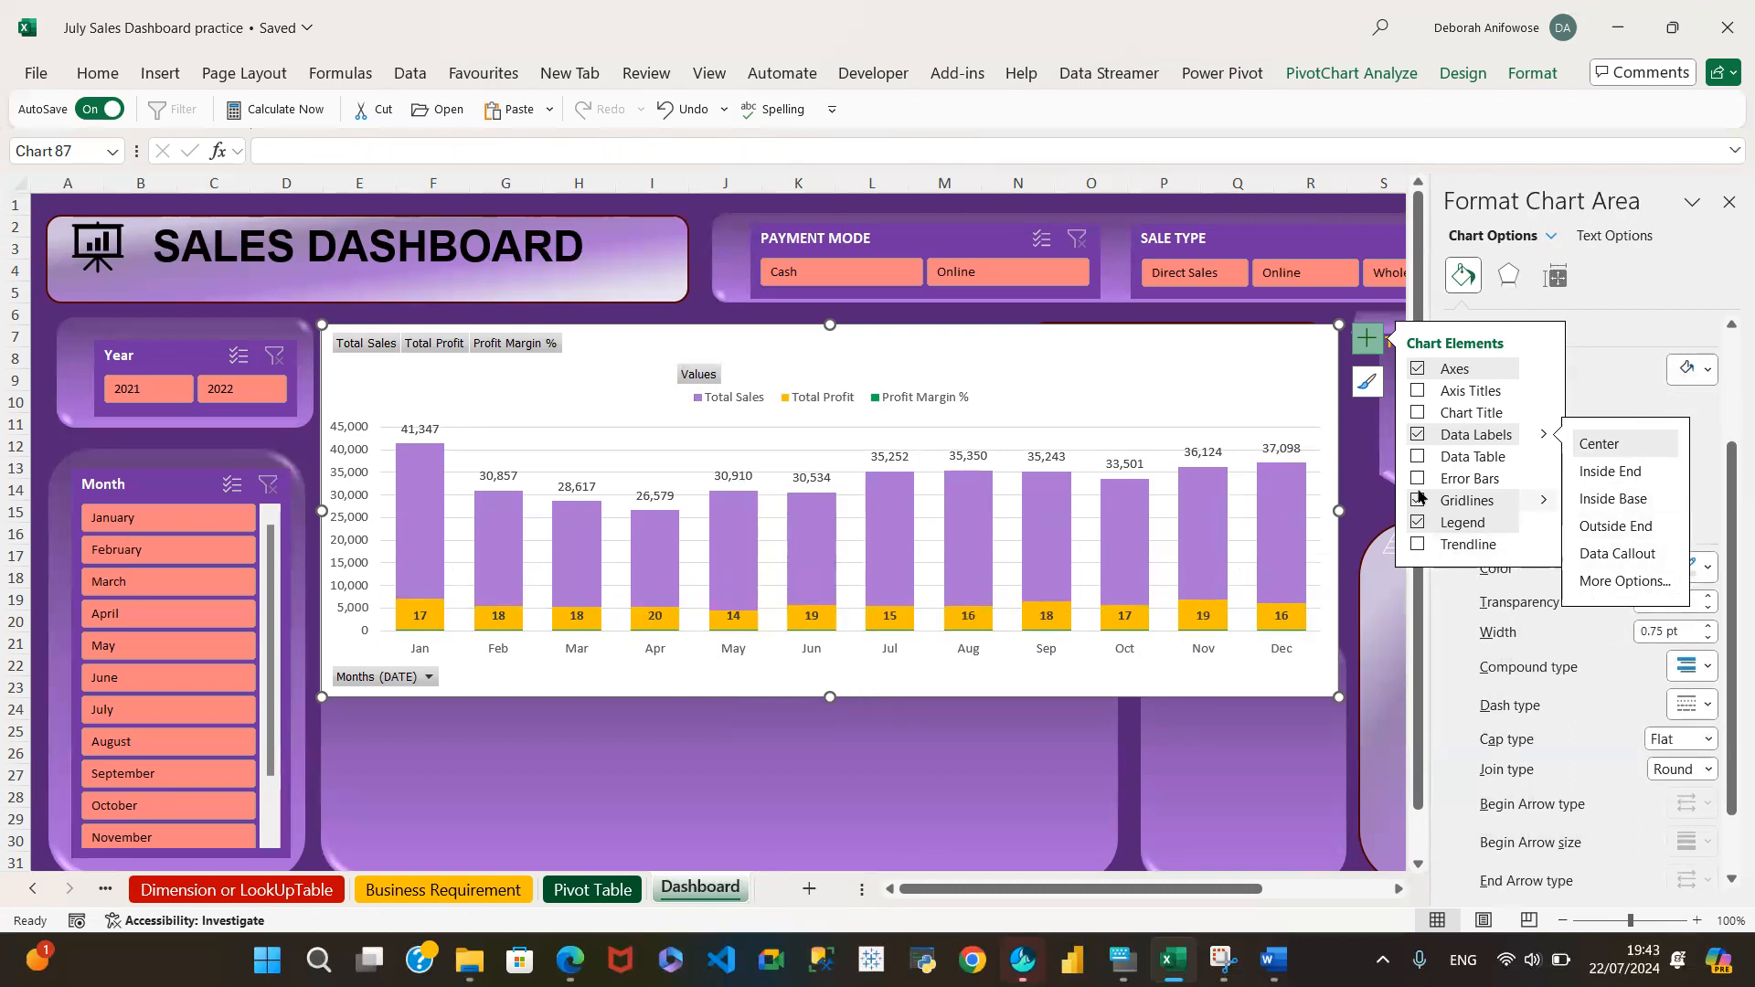
click(1273, 447)
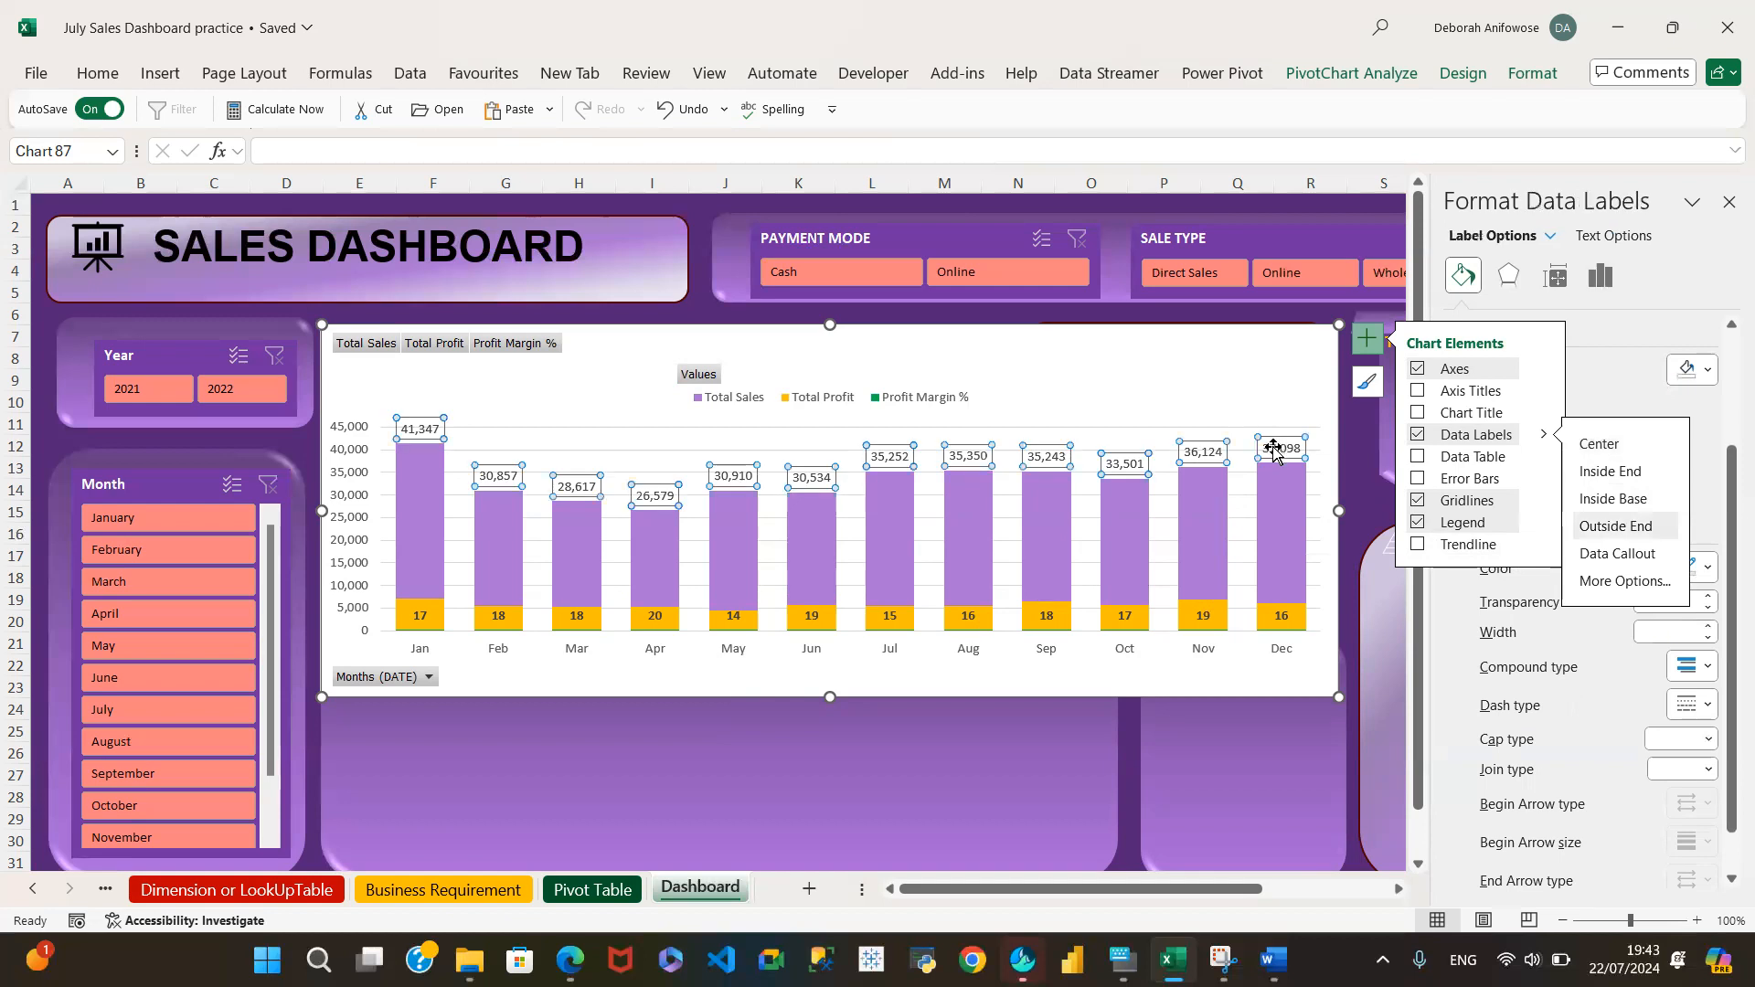
key(Delete)
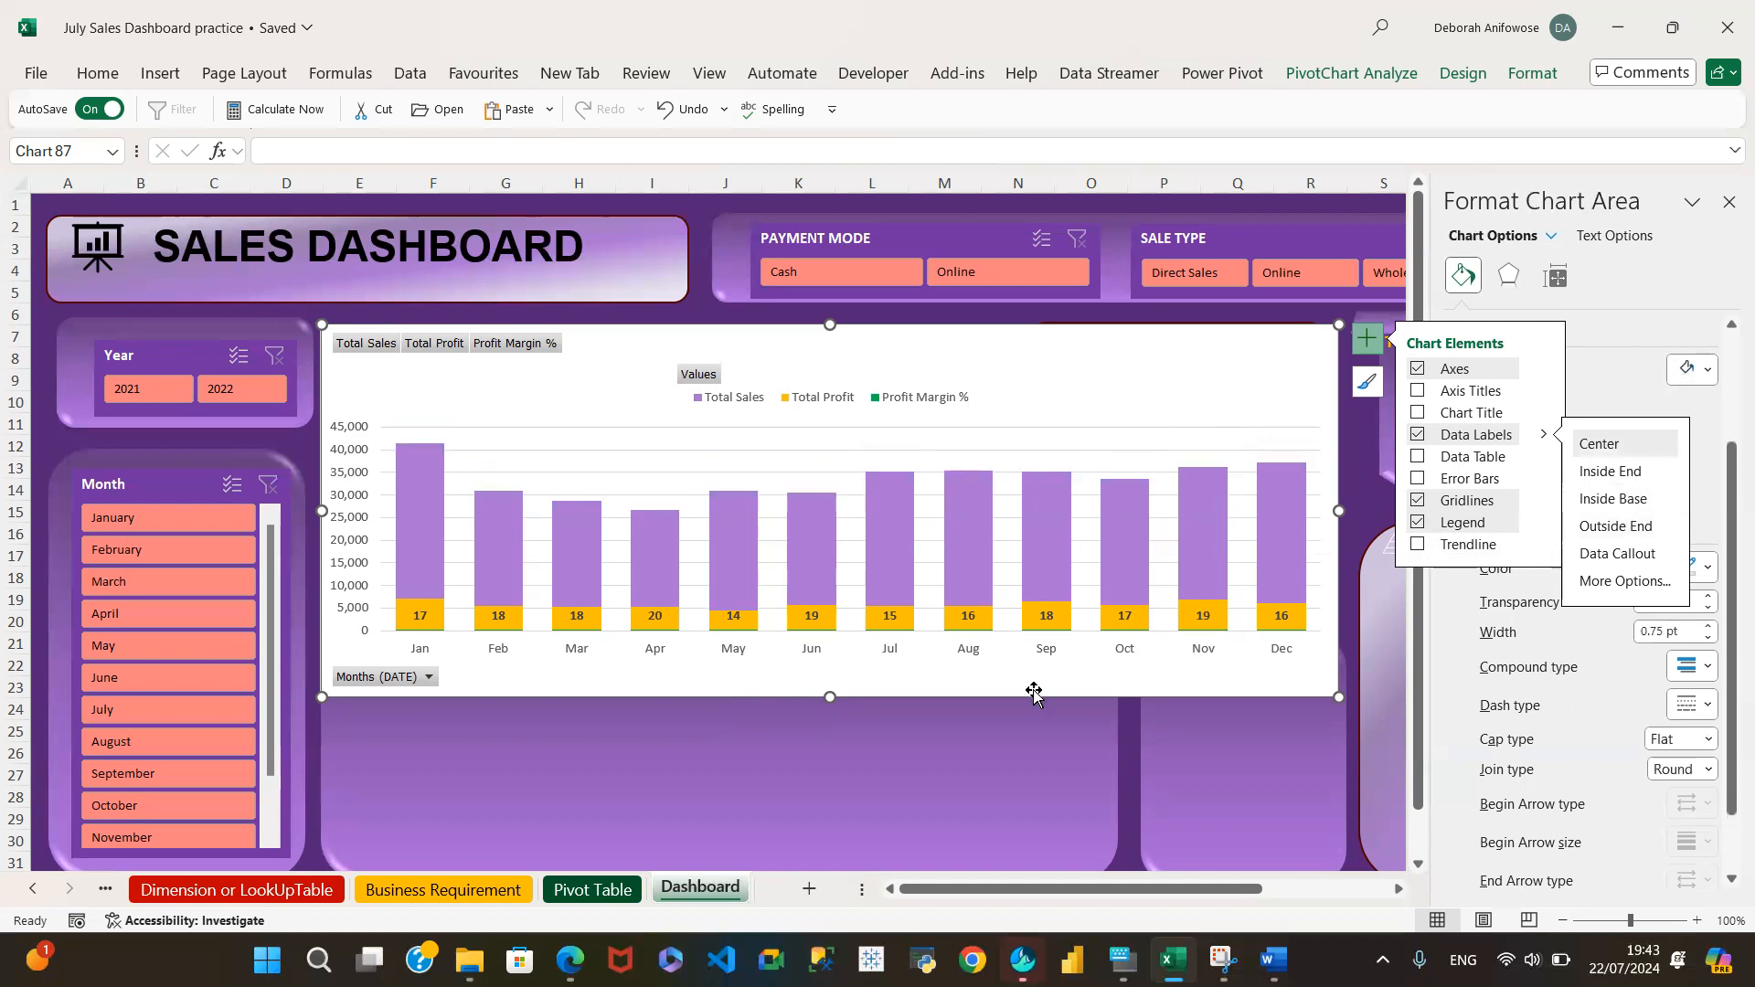
Turn off the Value content of the Profit Margin % data labels in the monthly chart
click(419, 612)
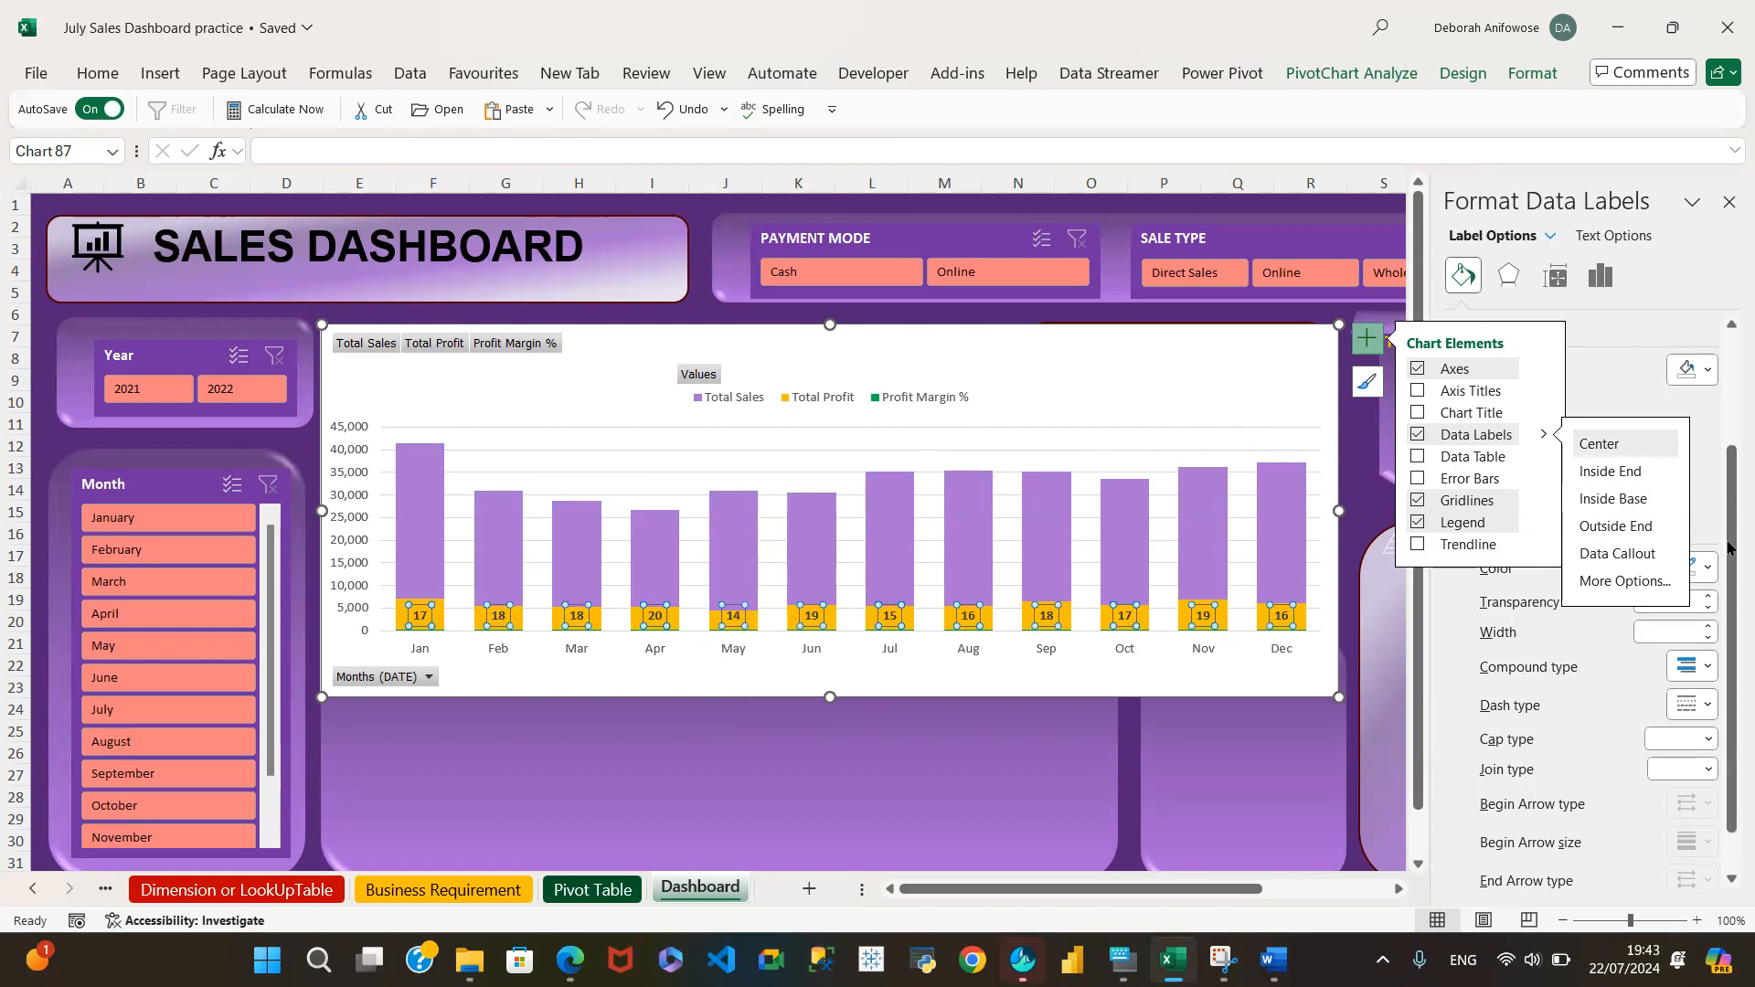
click(1625, 581)
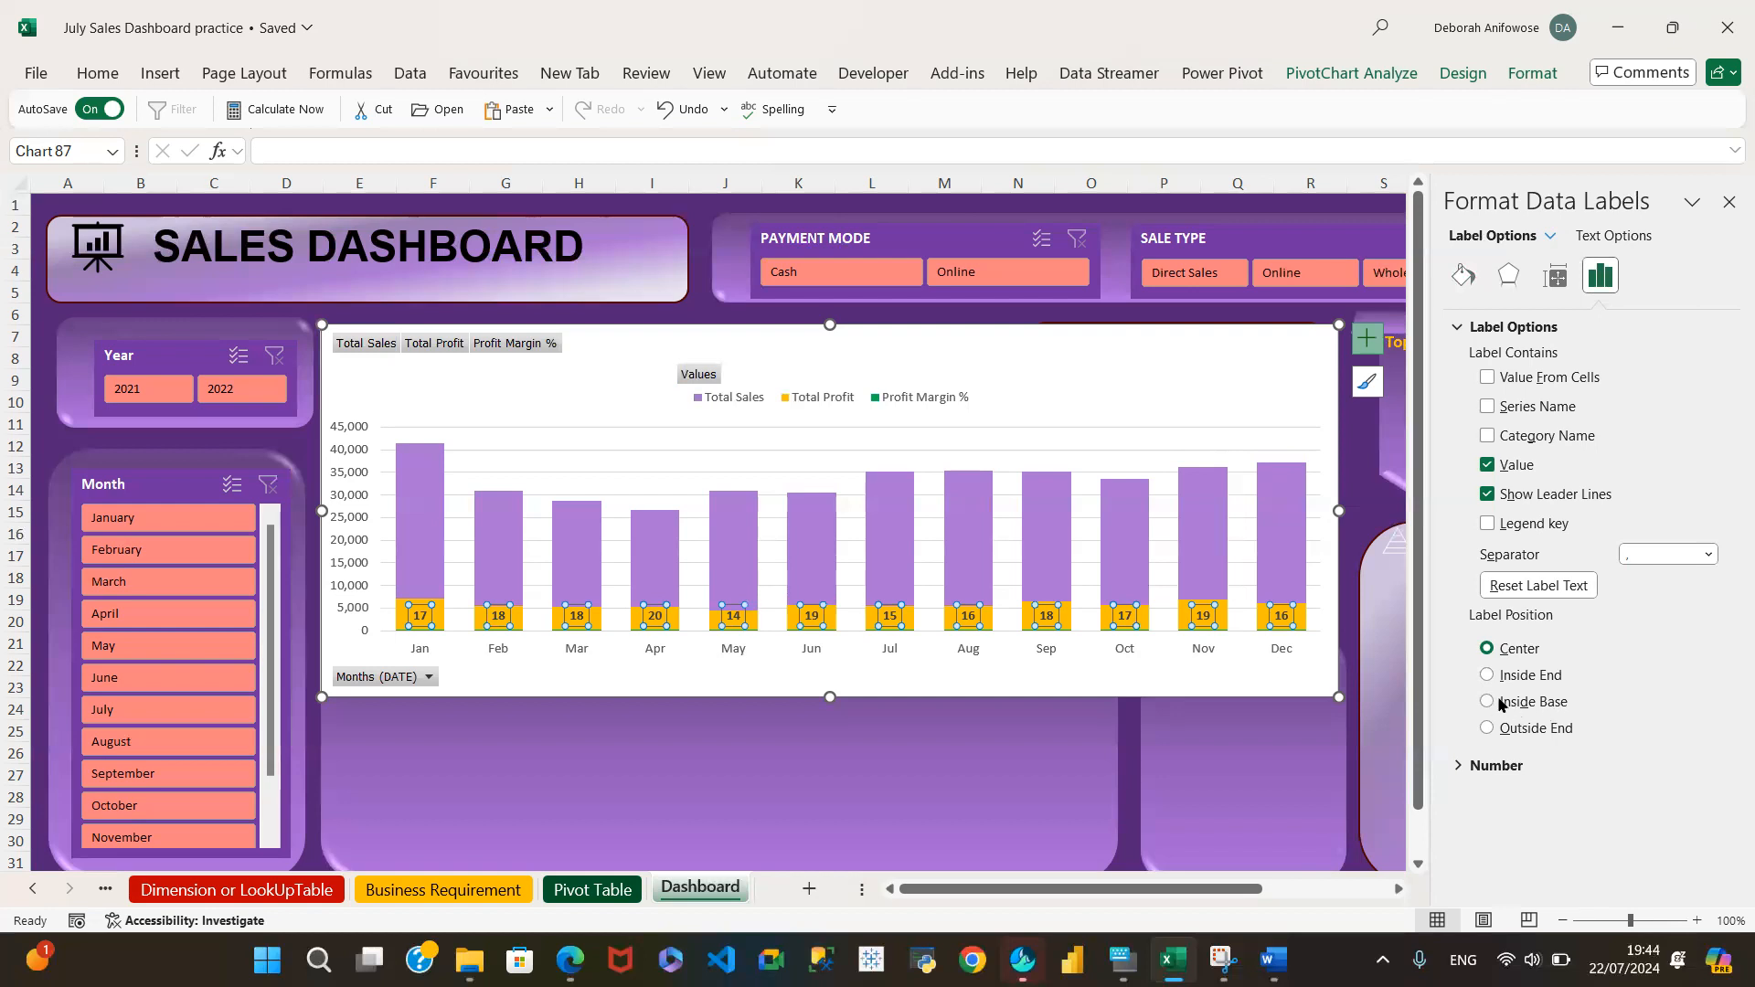
click(1487, 464)
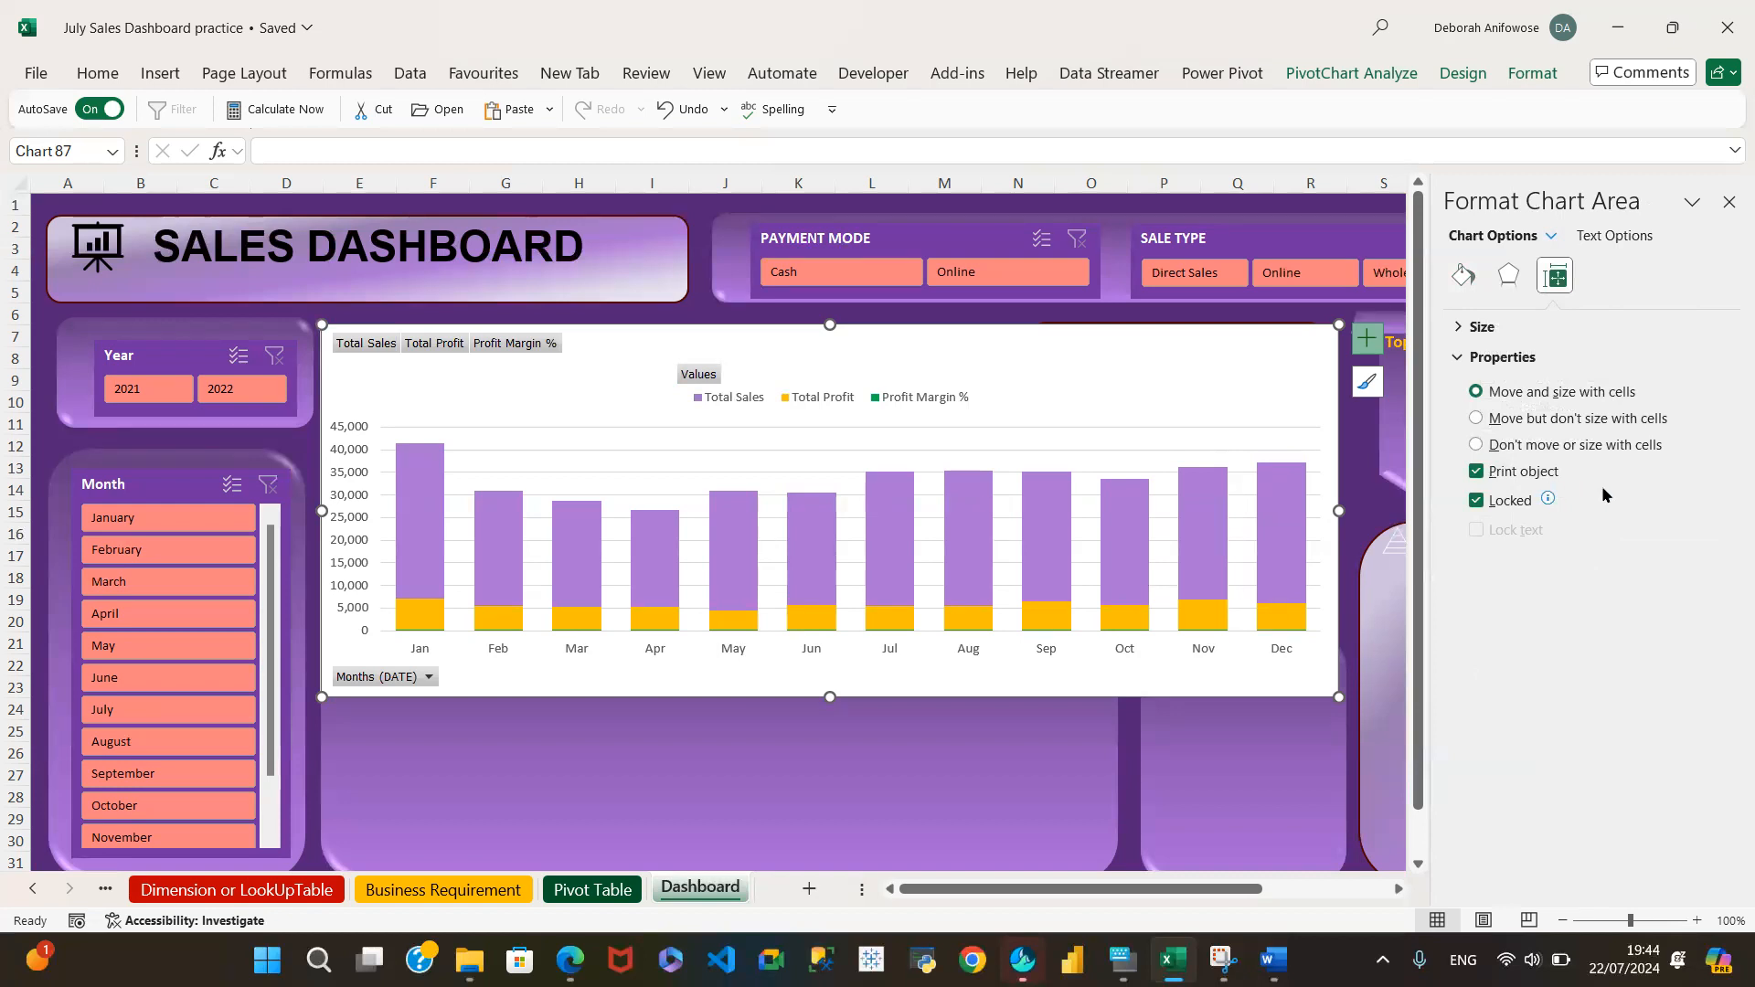
Fill the Total Profit columns of the monthly chart with the custom magenta colour #F40CCD
click(416, 621)
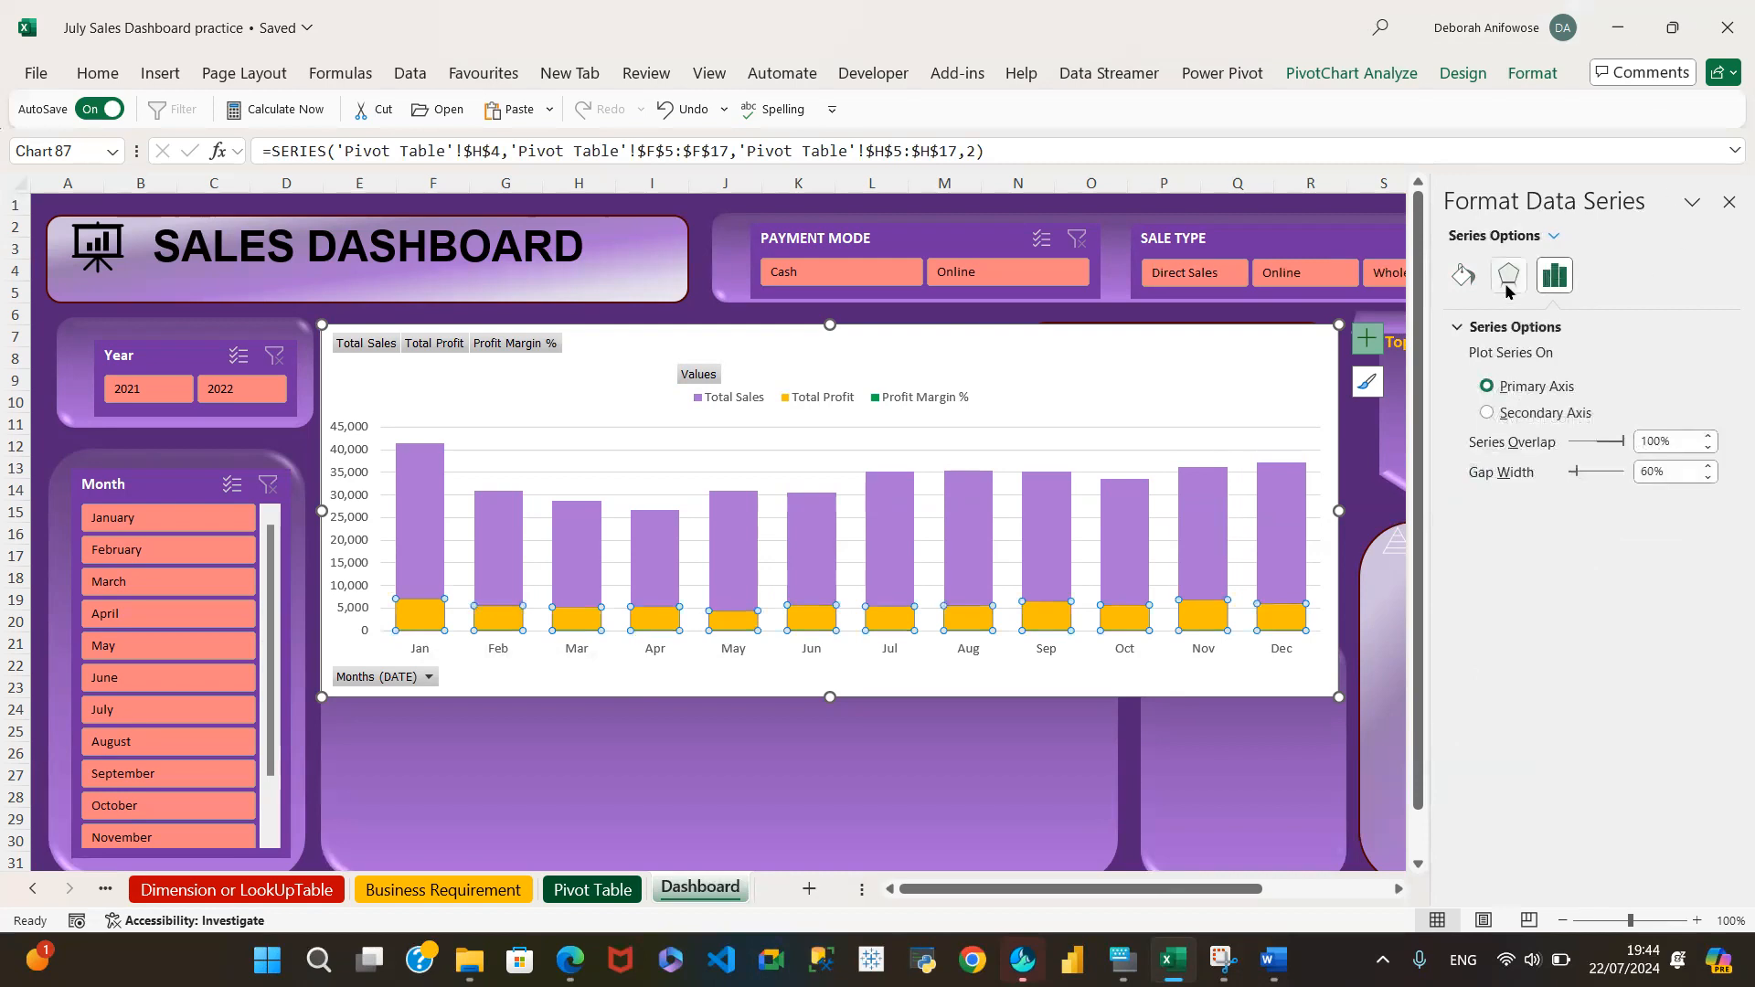
click(1463, 275)
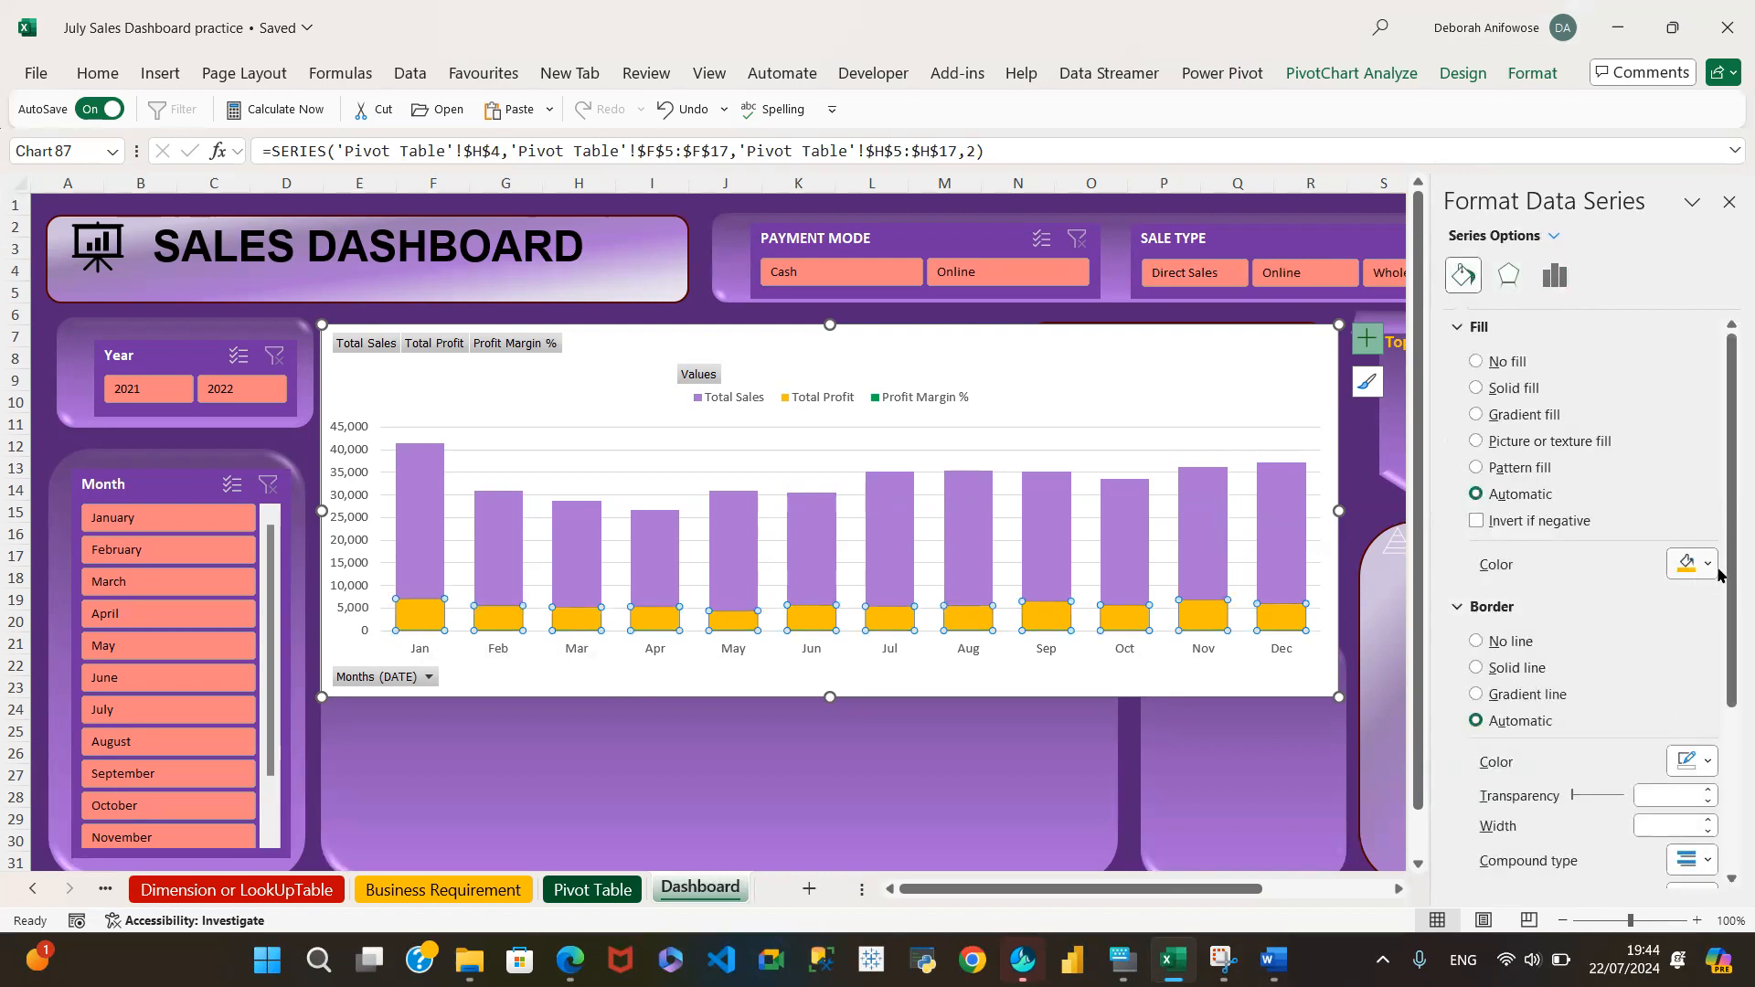
click(1706, 566)
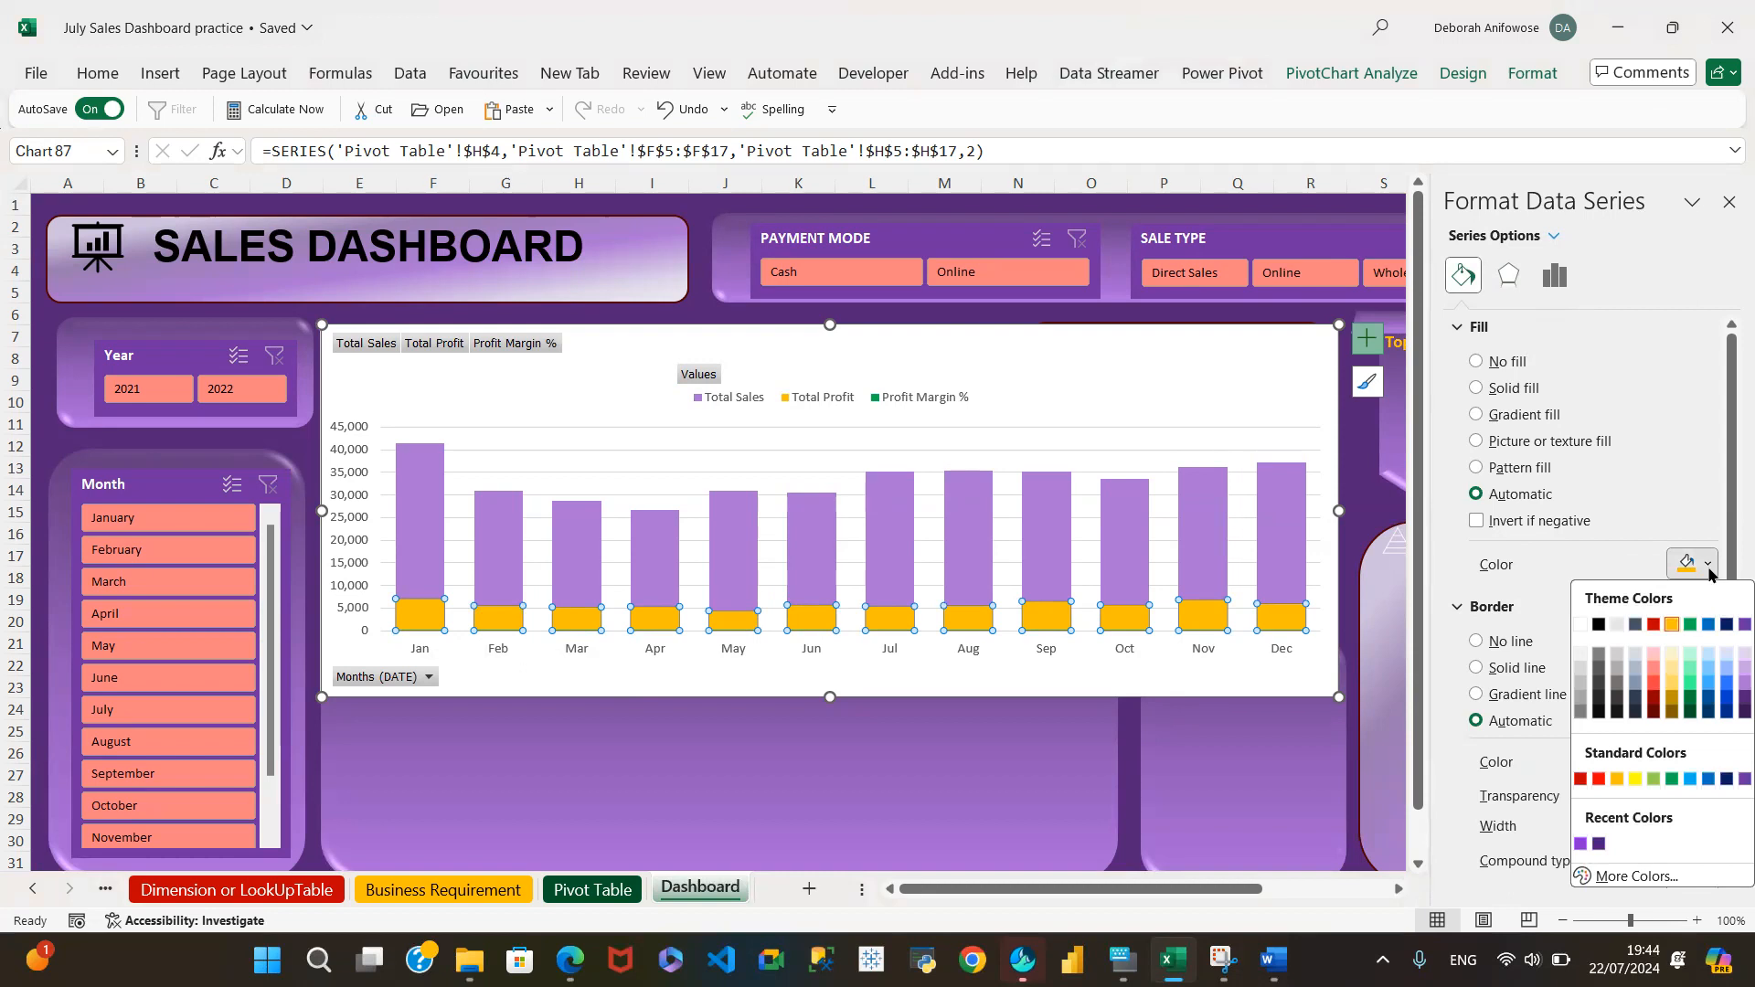
click(1636, 875)
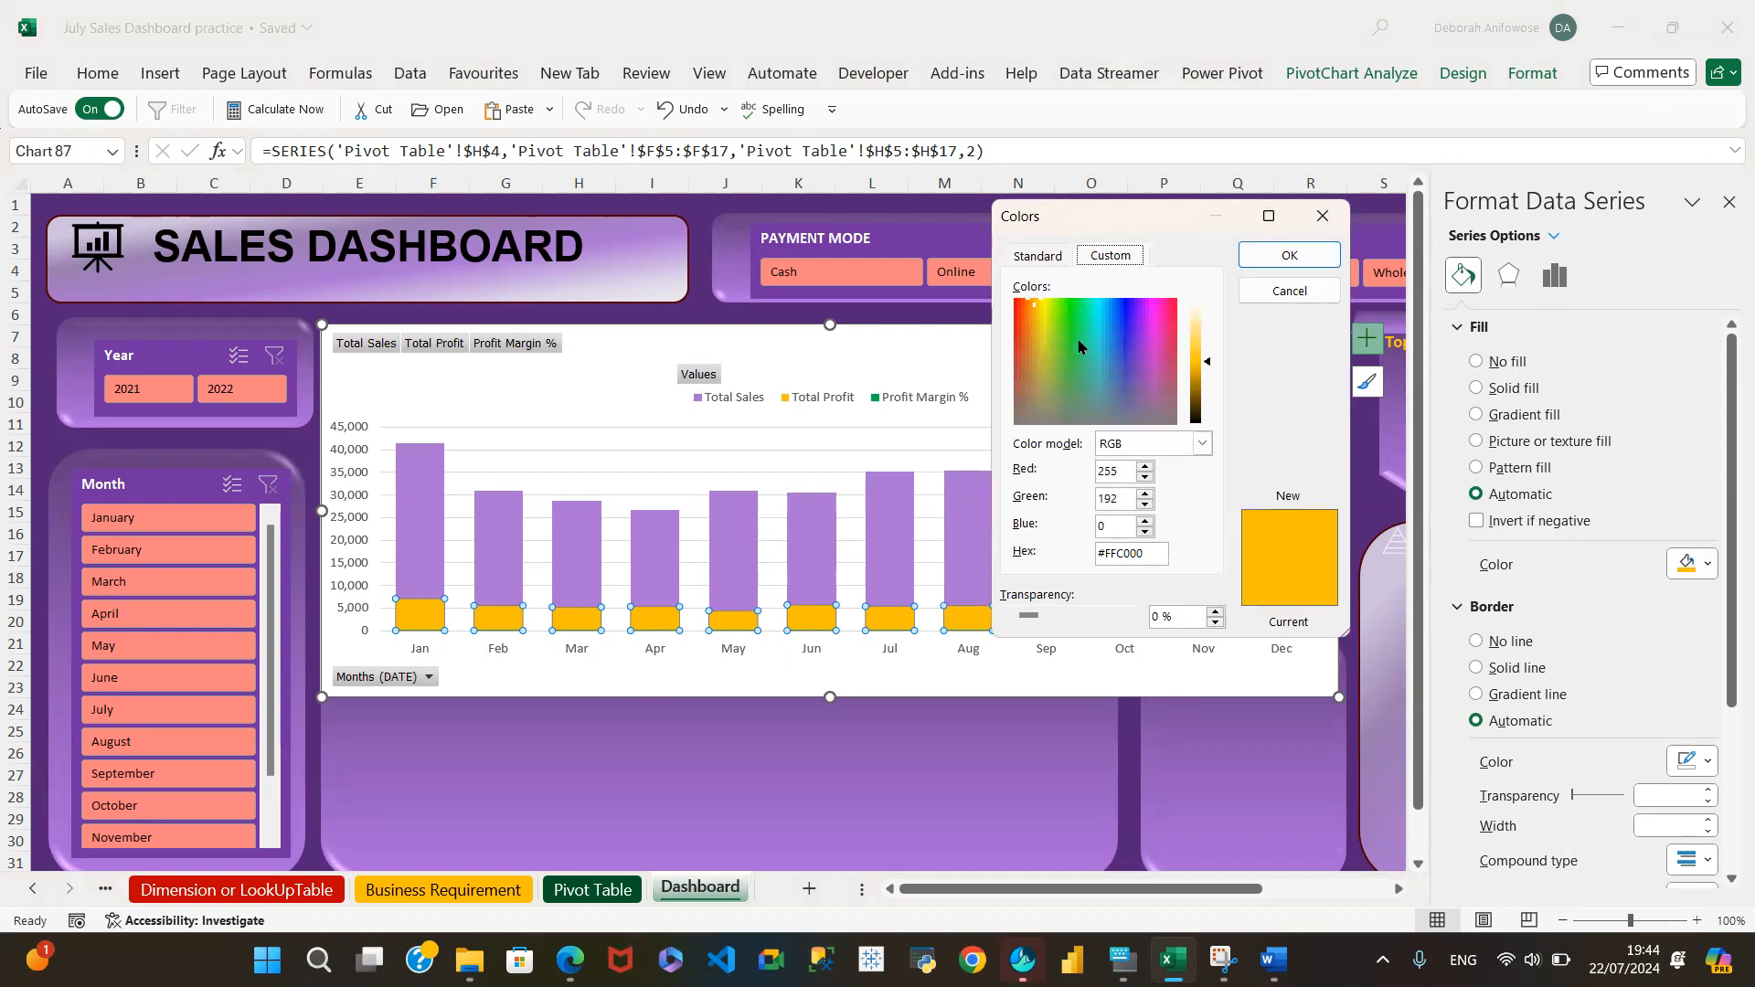
click(1146, 408)
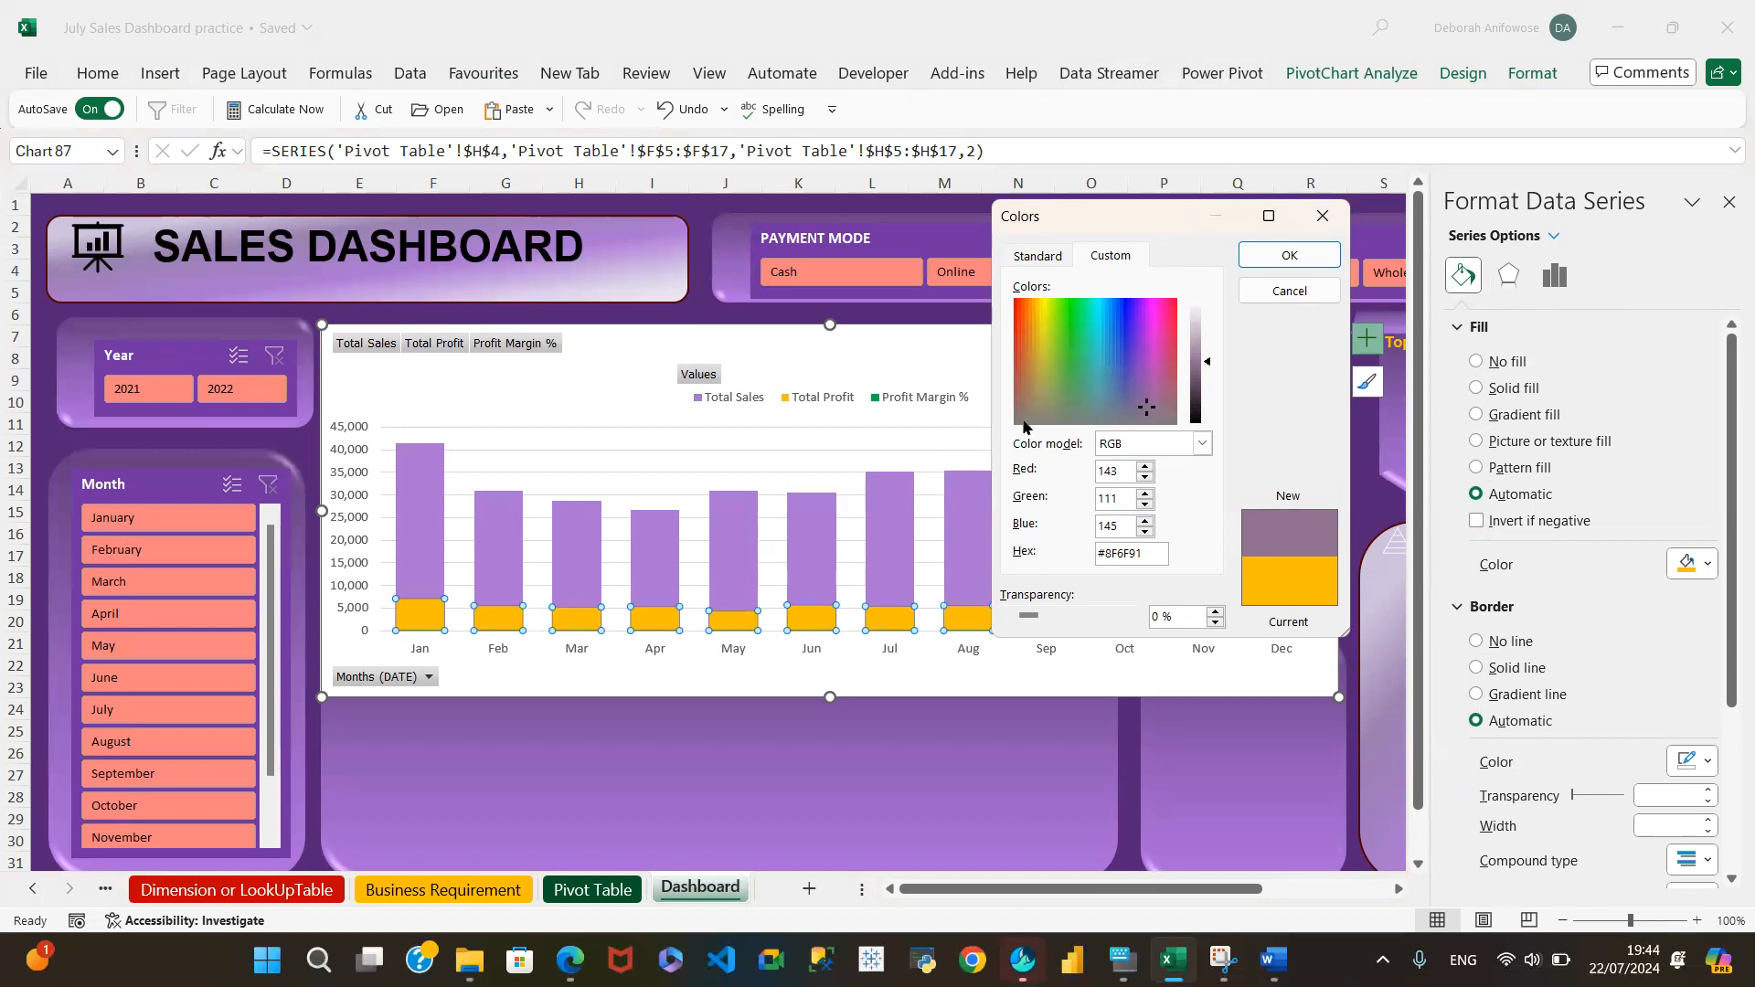
click(1152, 313)
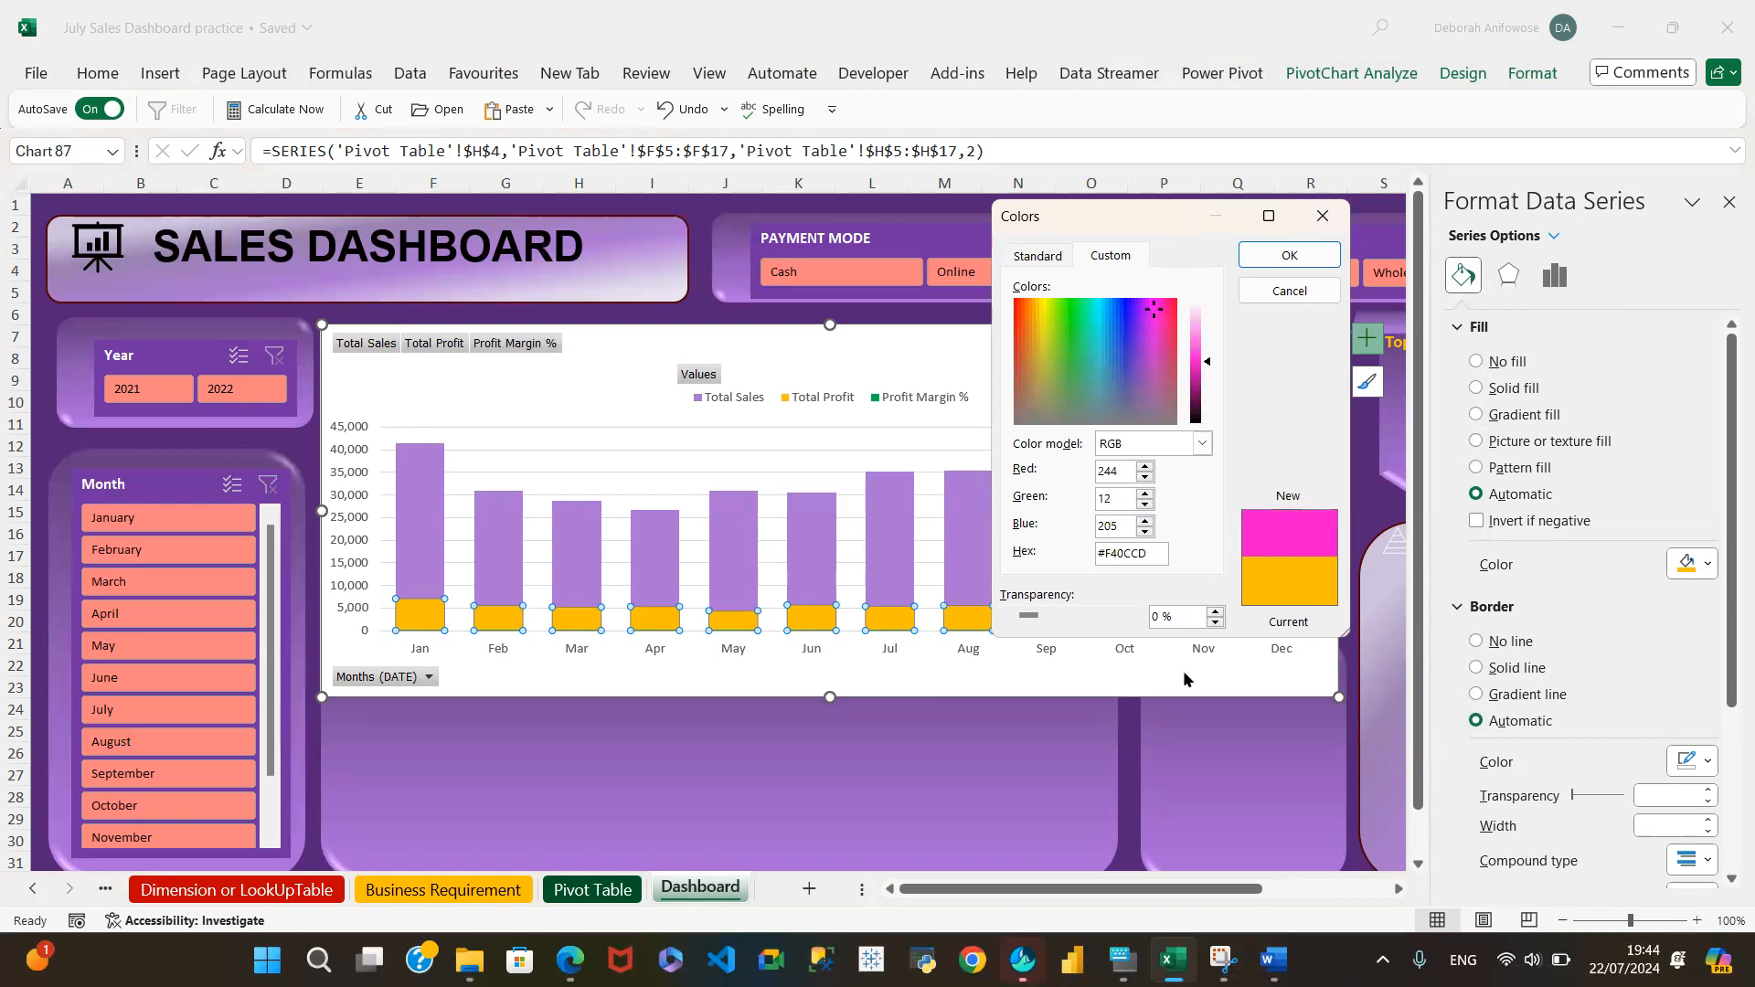
click(1291, 259)
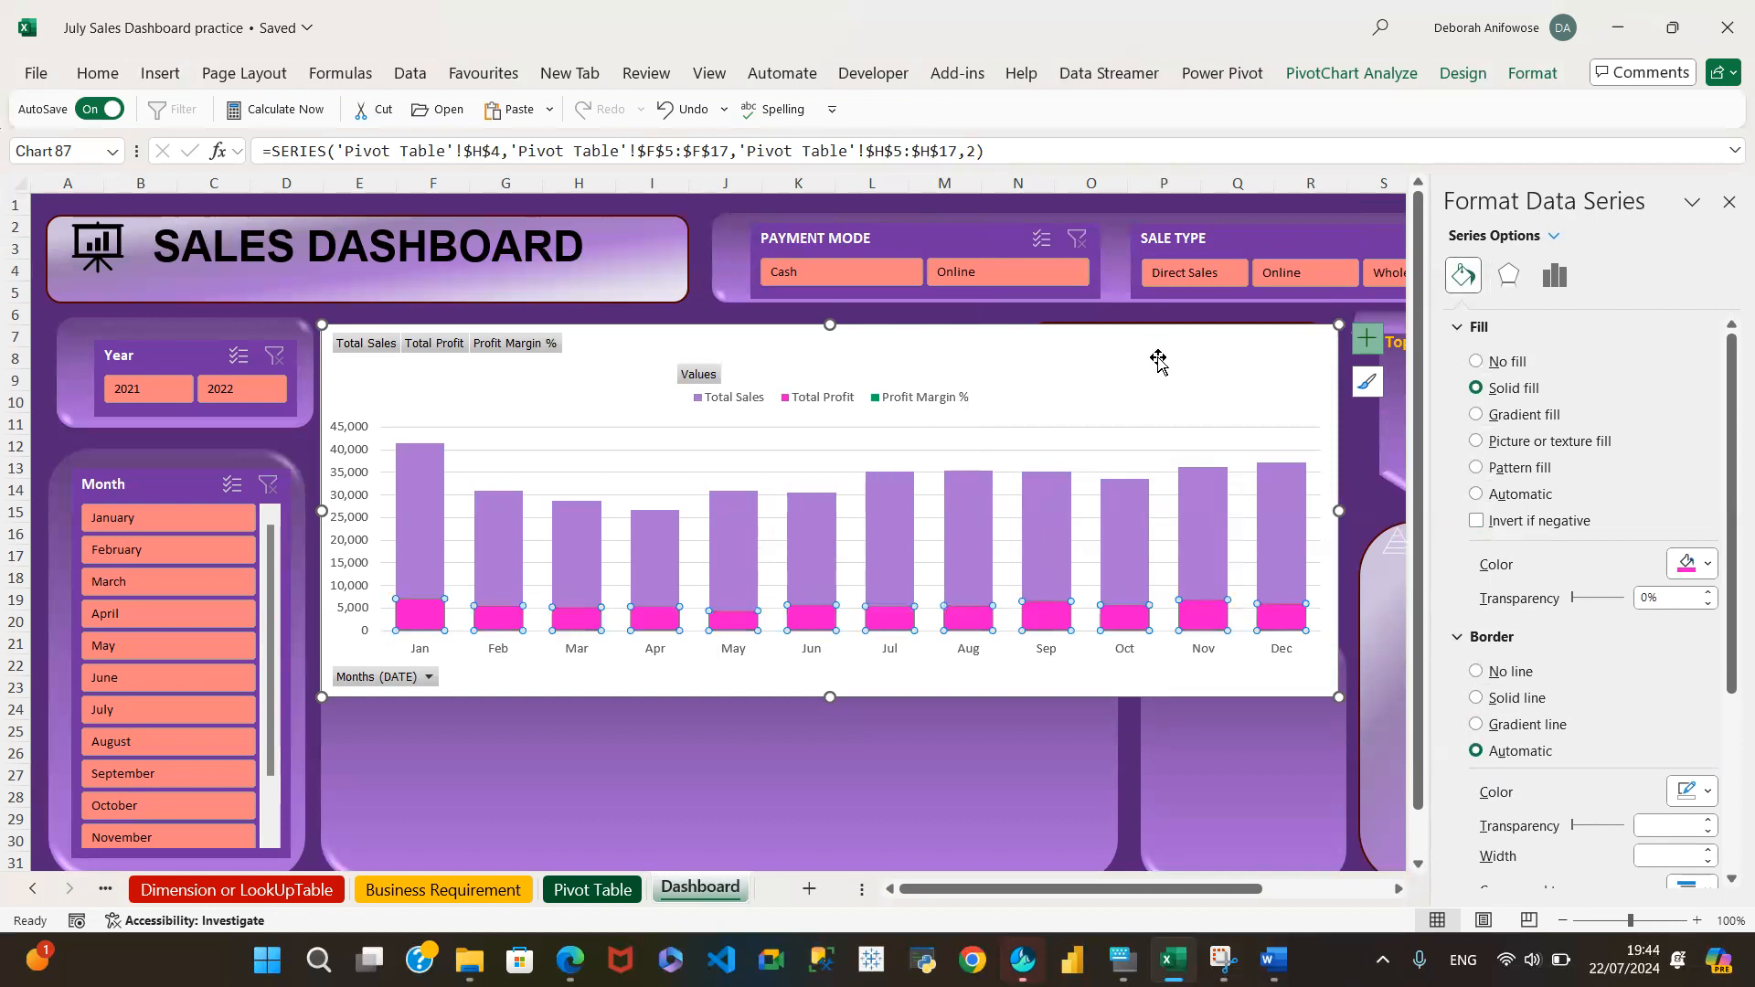
Narrow the monthly chart so it ends beside column P, and remove its gridlines
click(1092, 382)
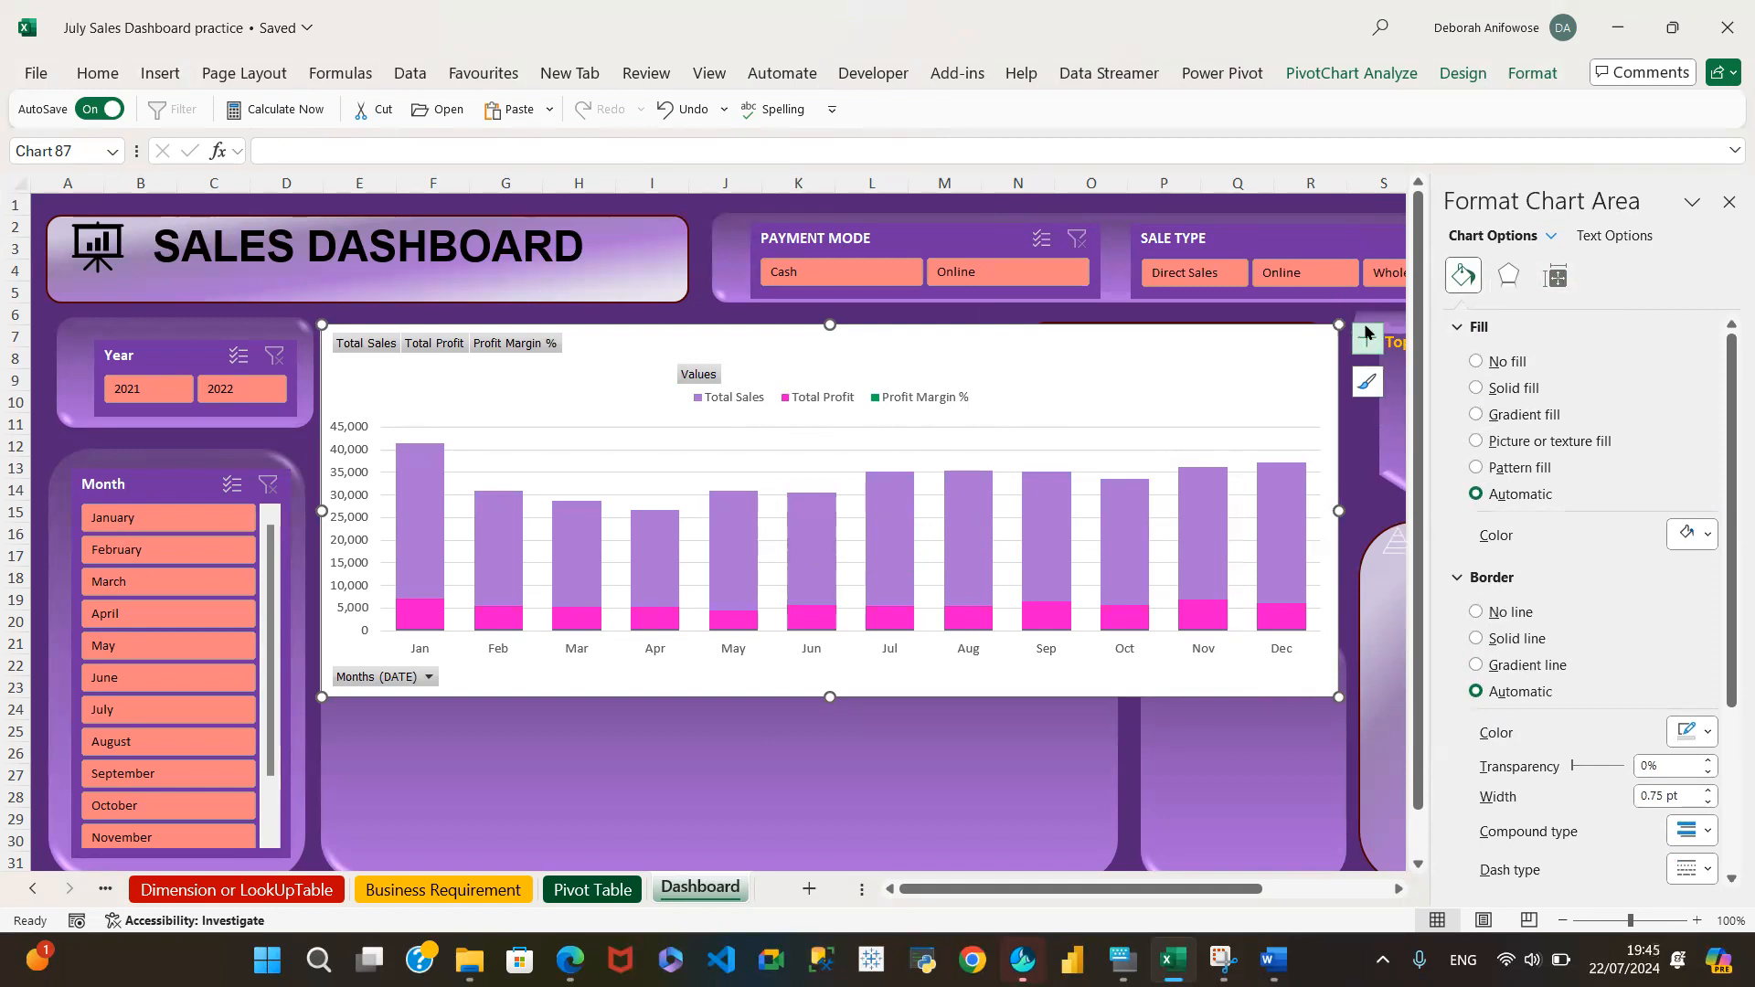
drag(1223, 364, 1223, 368)
drag(1339, 513, 1204, 515)
click(1229, 354)
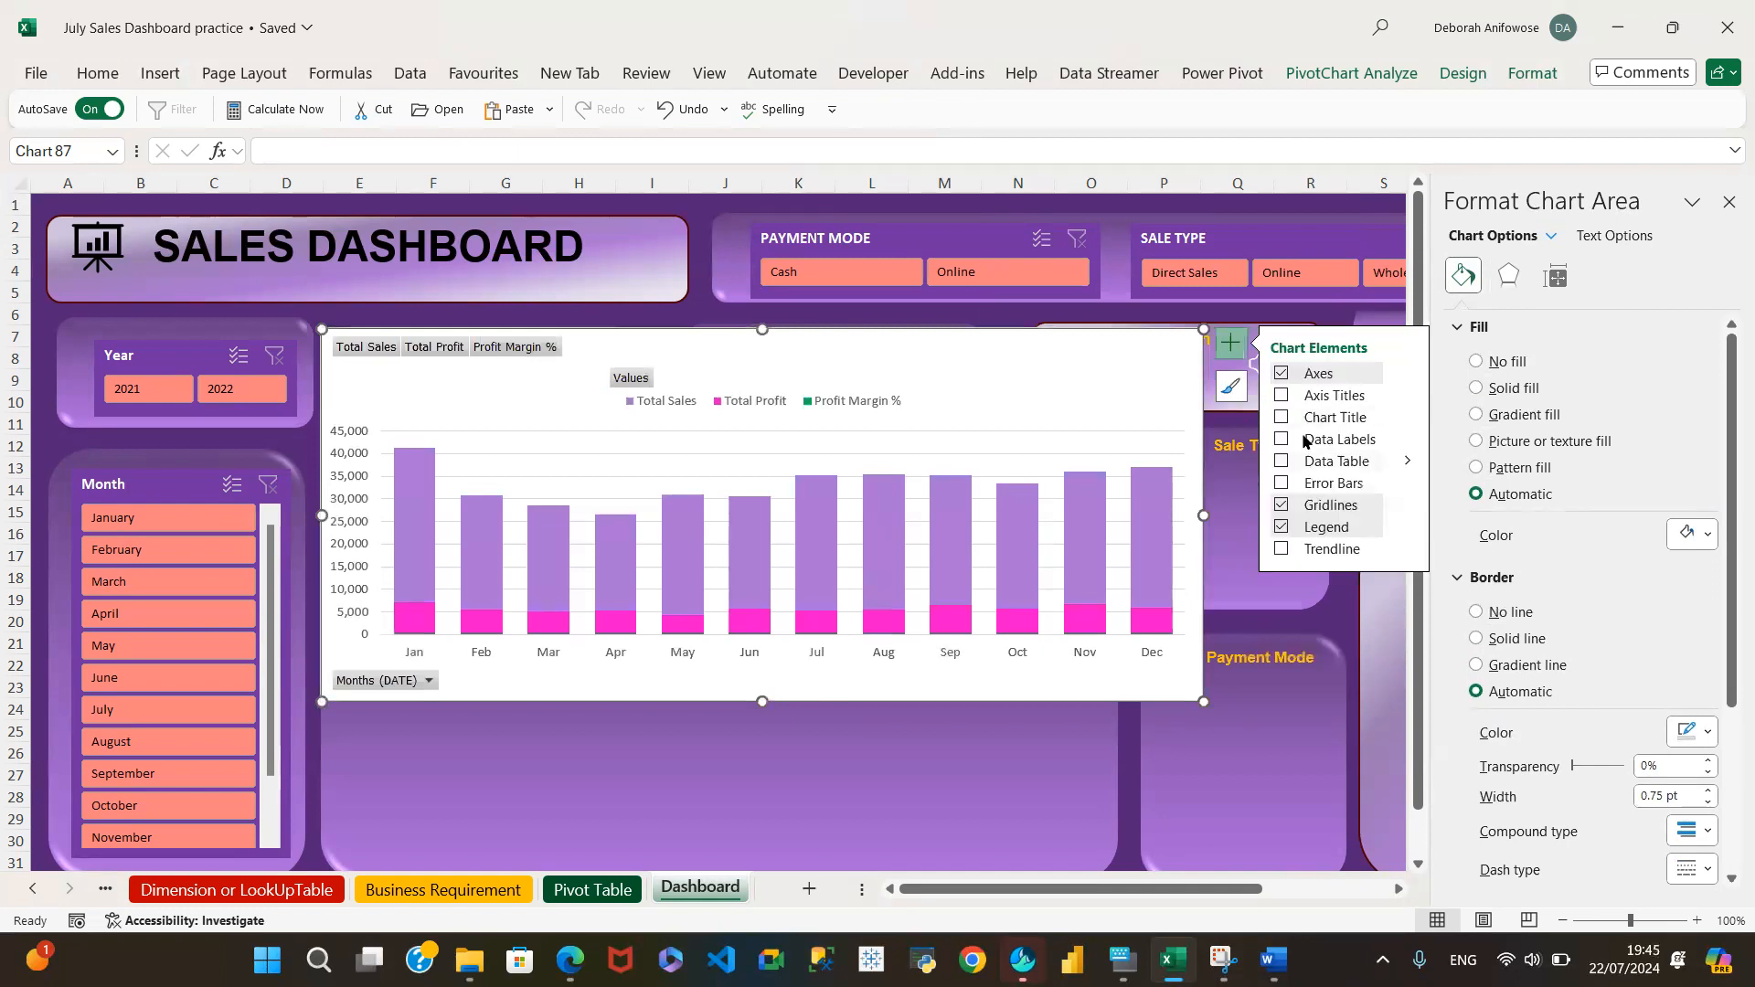
click(1279, 506)
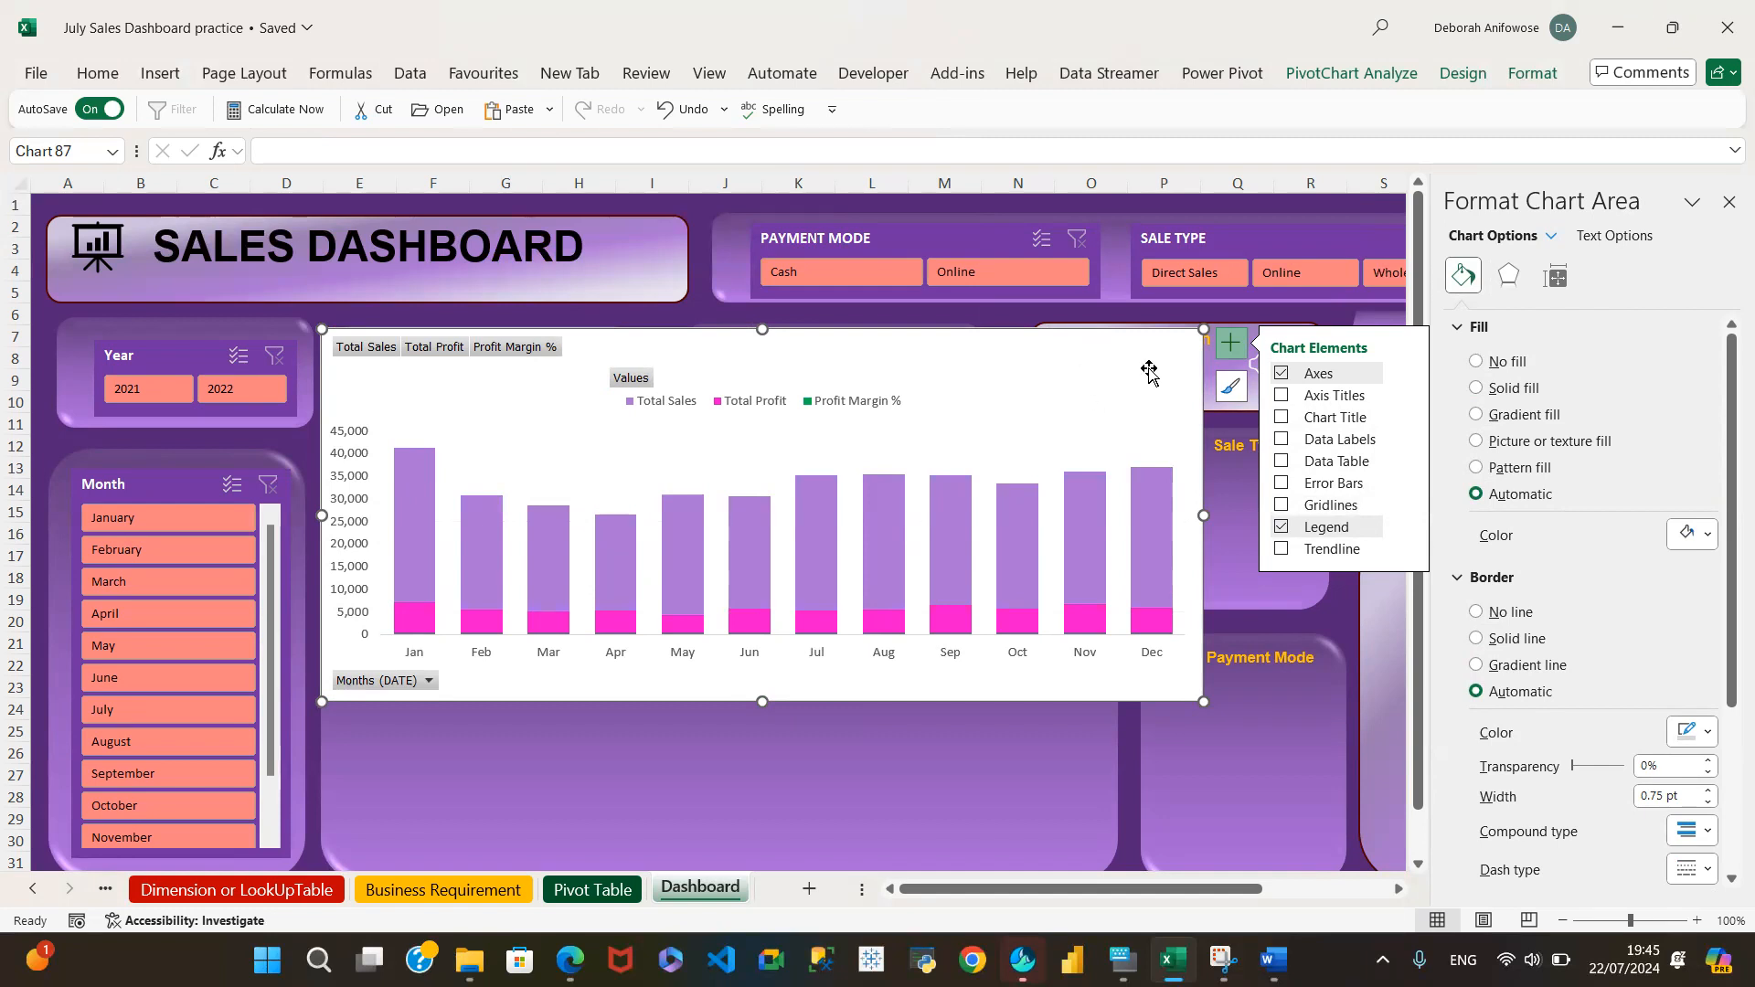
Add data labels to the monthly chart's series and turn off the Value content of the Total Sales labels
click(1408, 441)
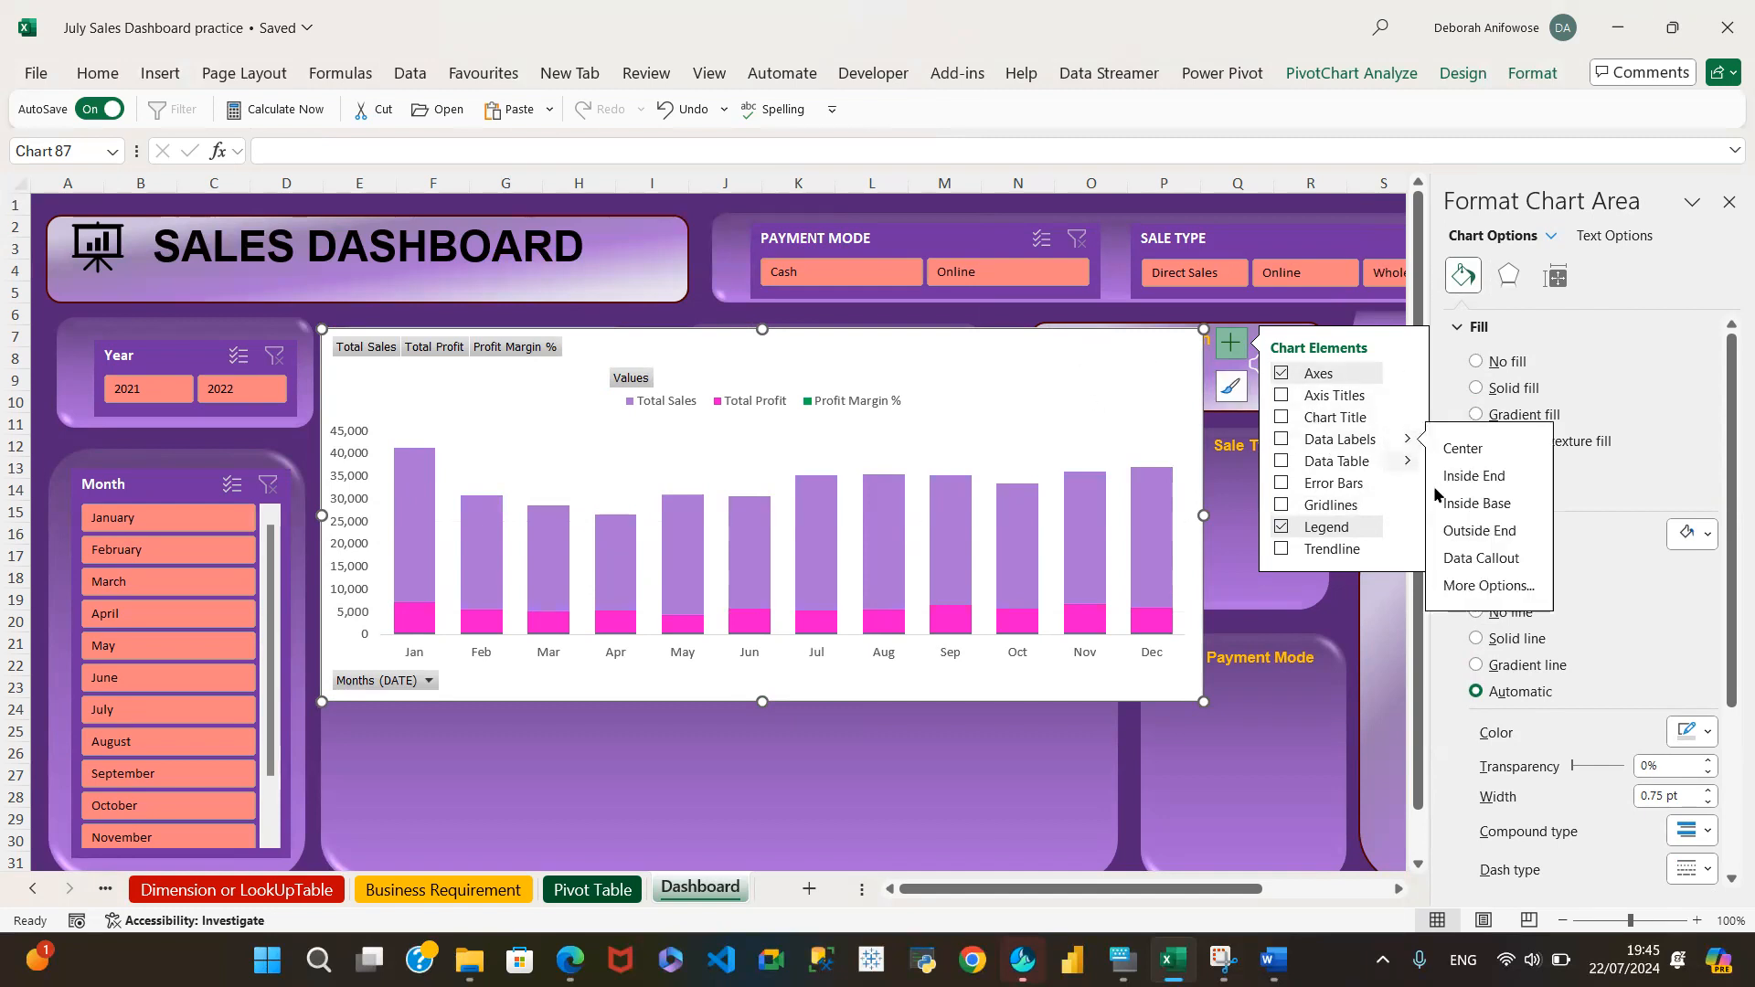
click(1466, 590)
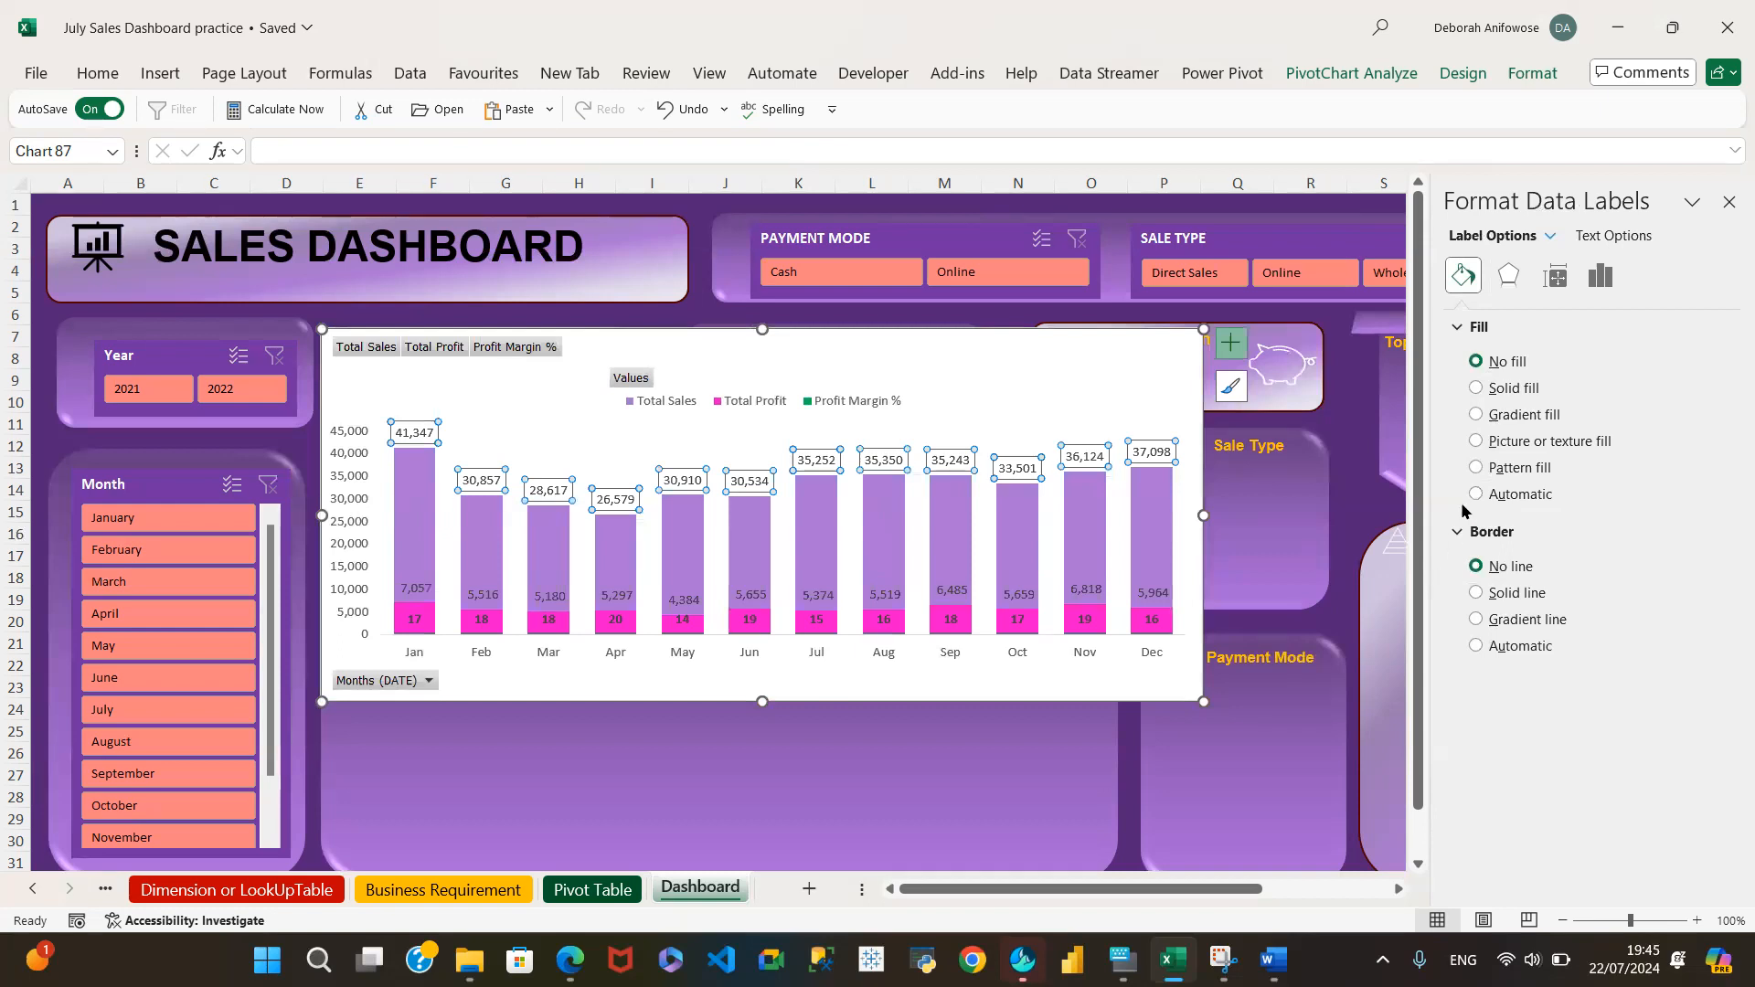
click(1598, 278)
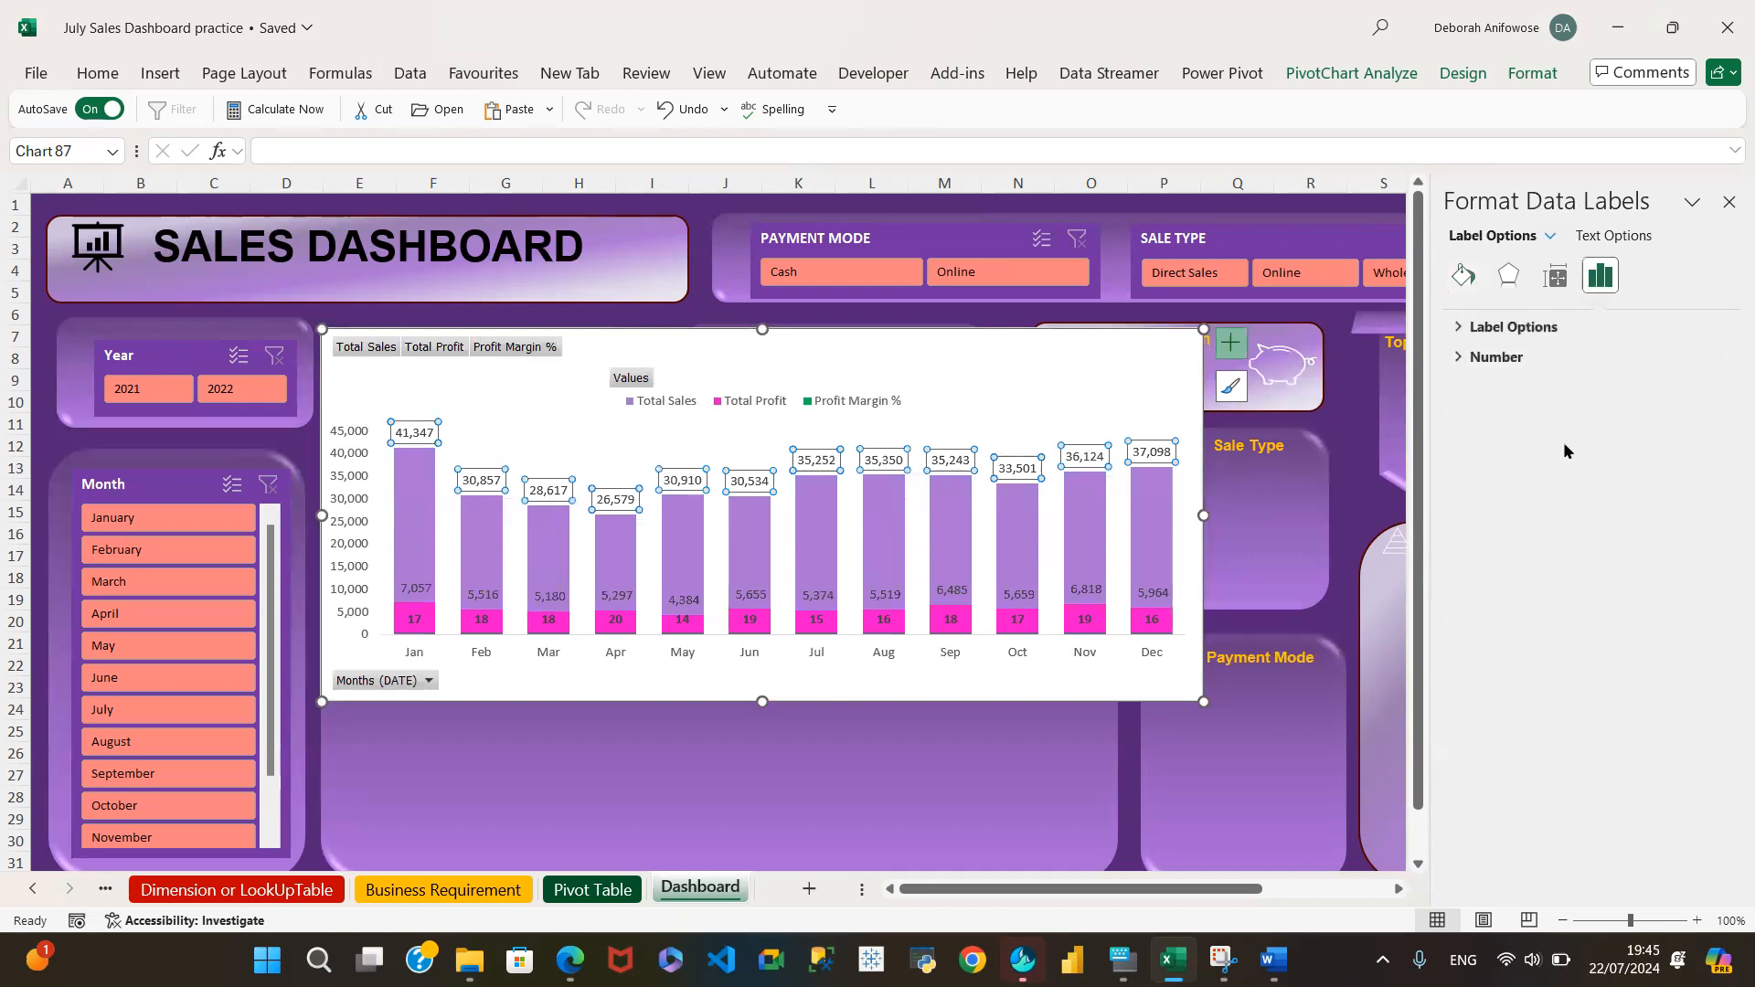
click(1458, 330)
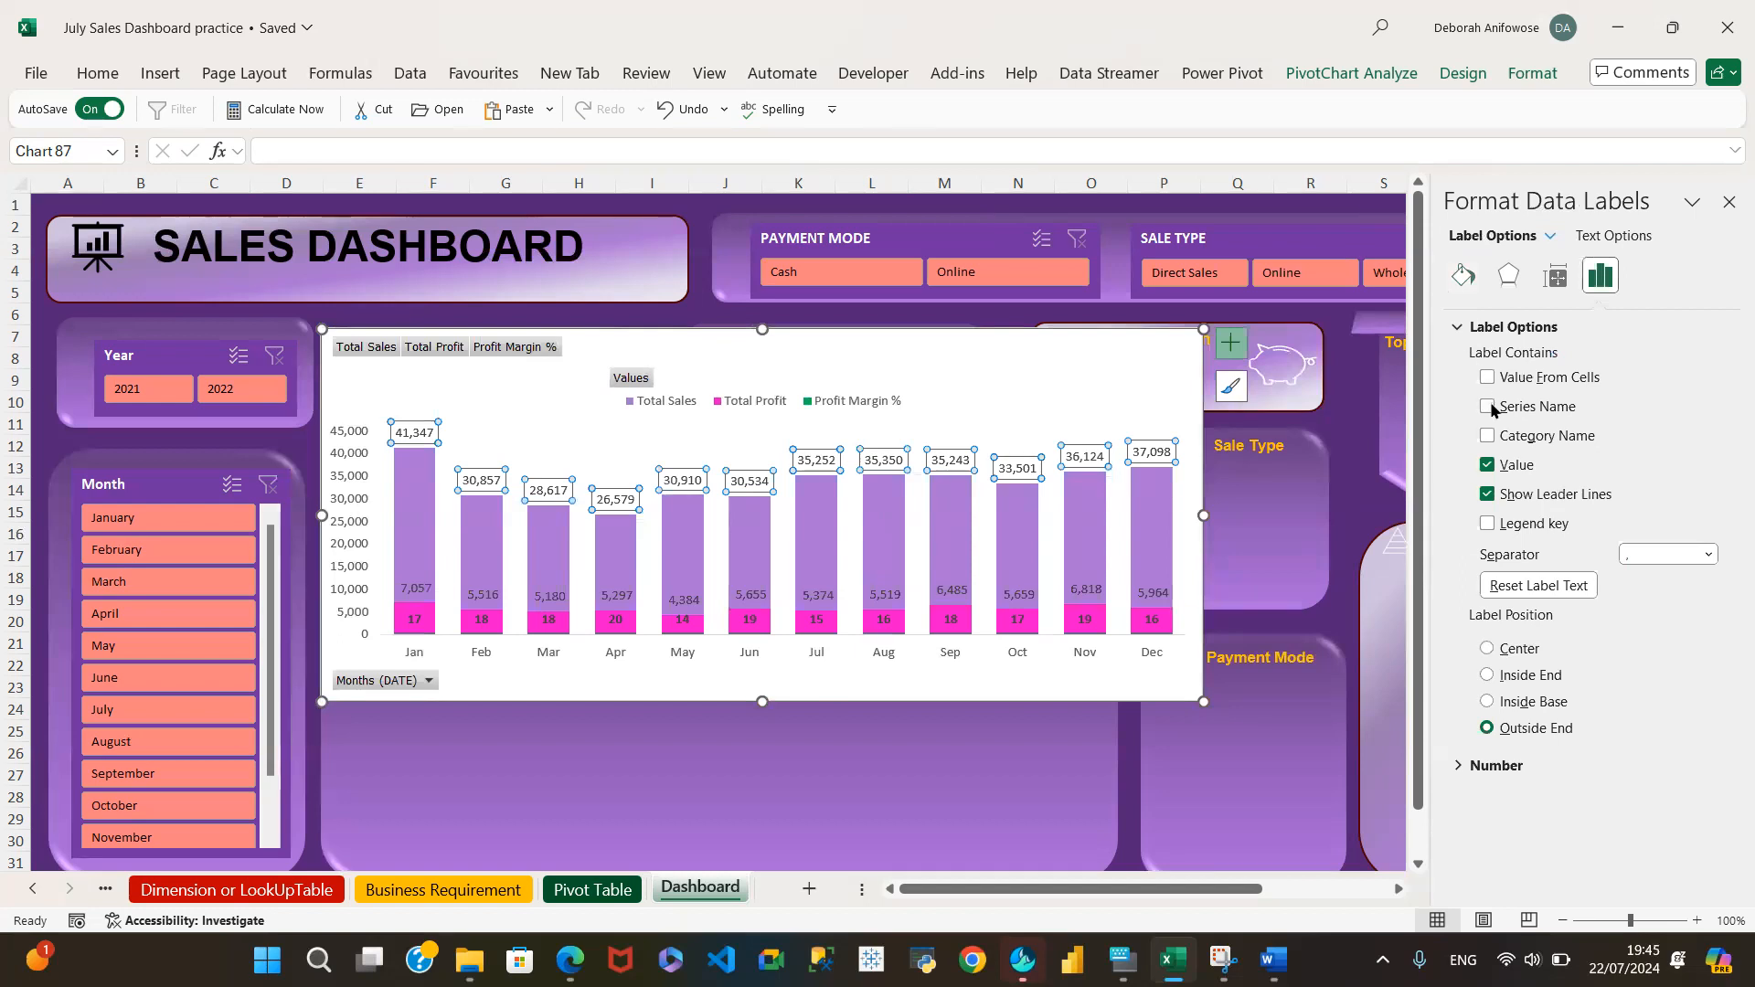
click(1487, 466)
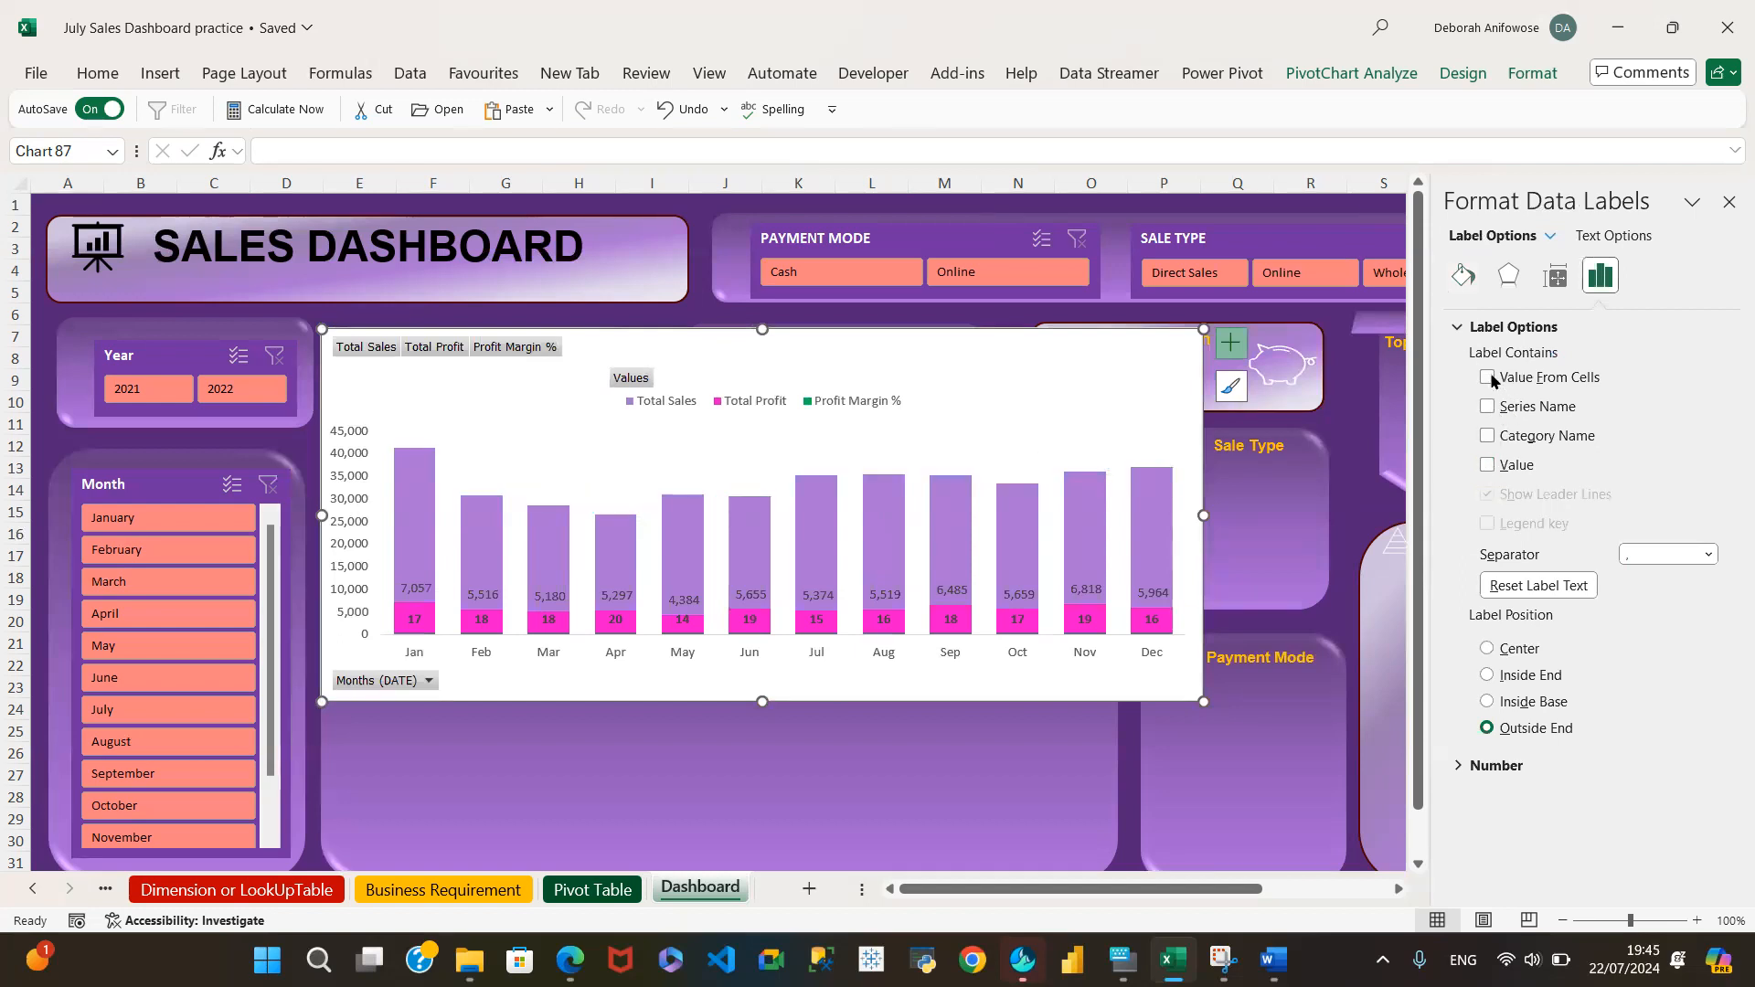
Try to take the Total Sales labels' text from the monthly Profit Margin % cells I5:I16 on the Pivot Table sheet
click(1487, 378)
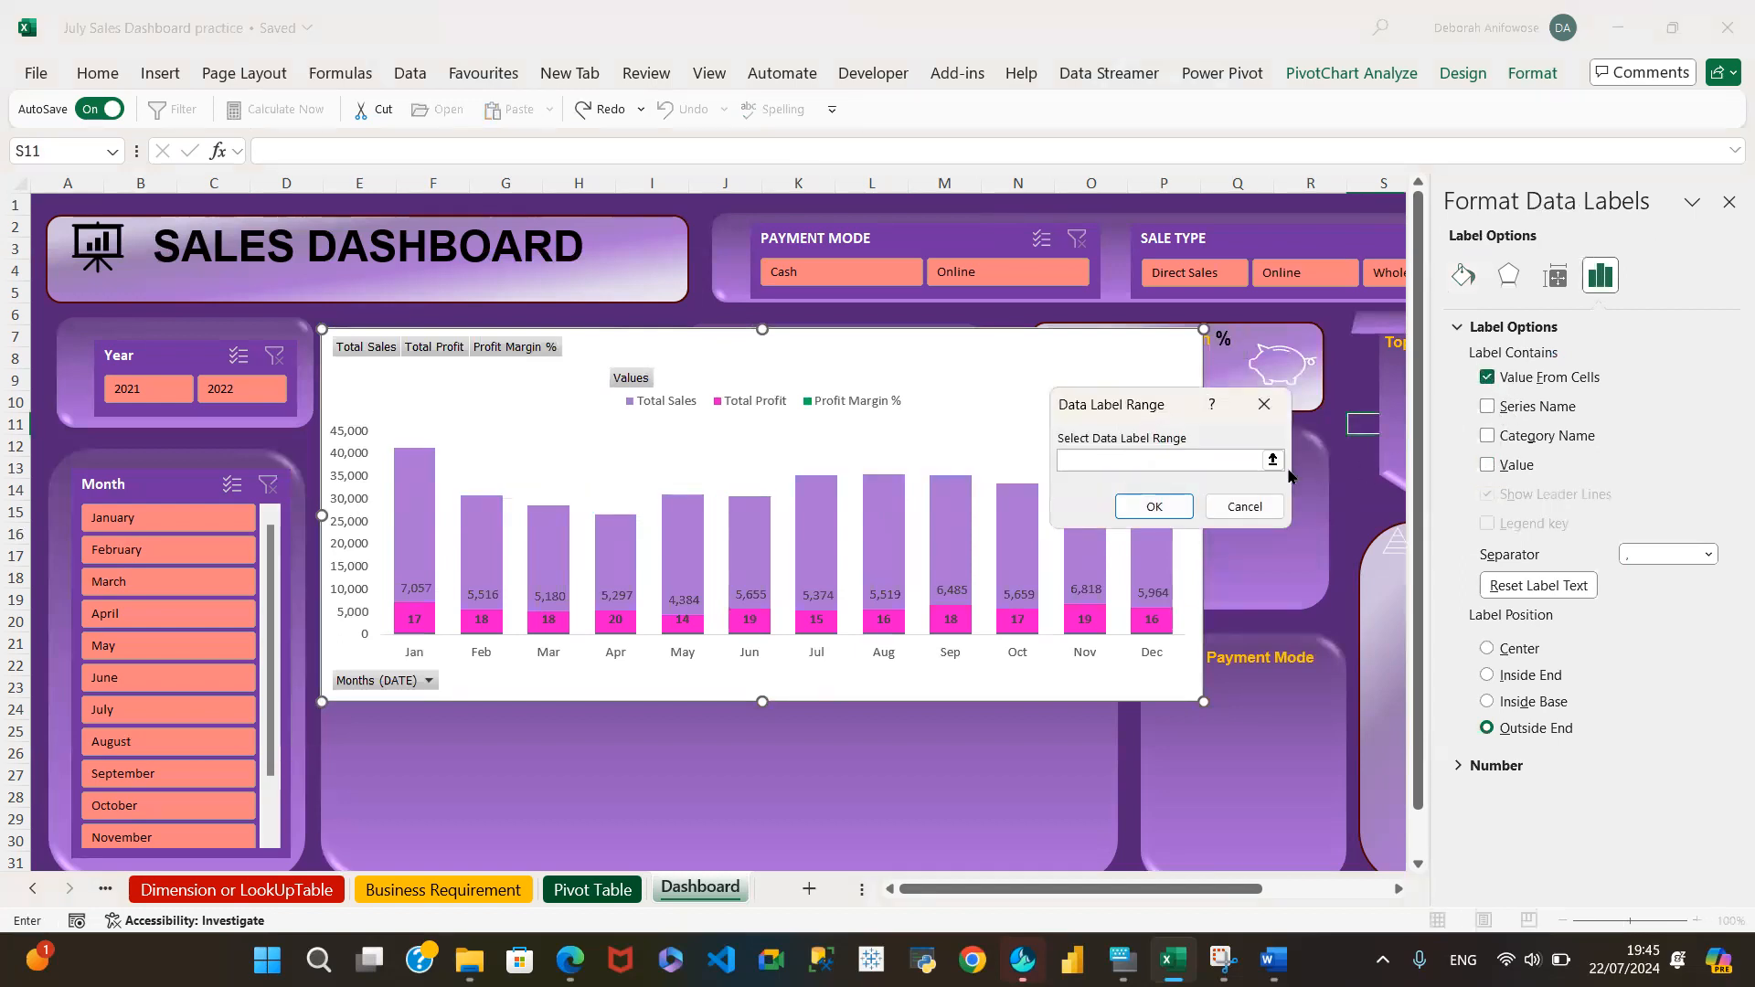
click(1273, 461)
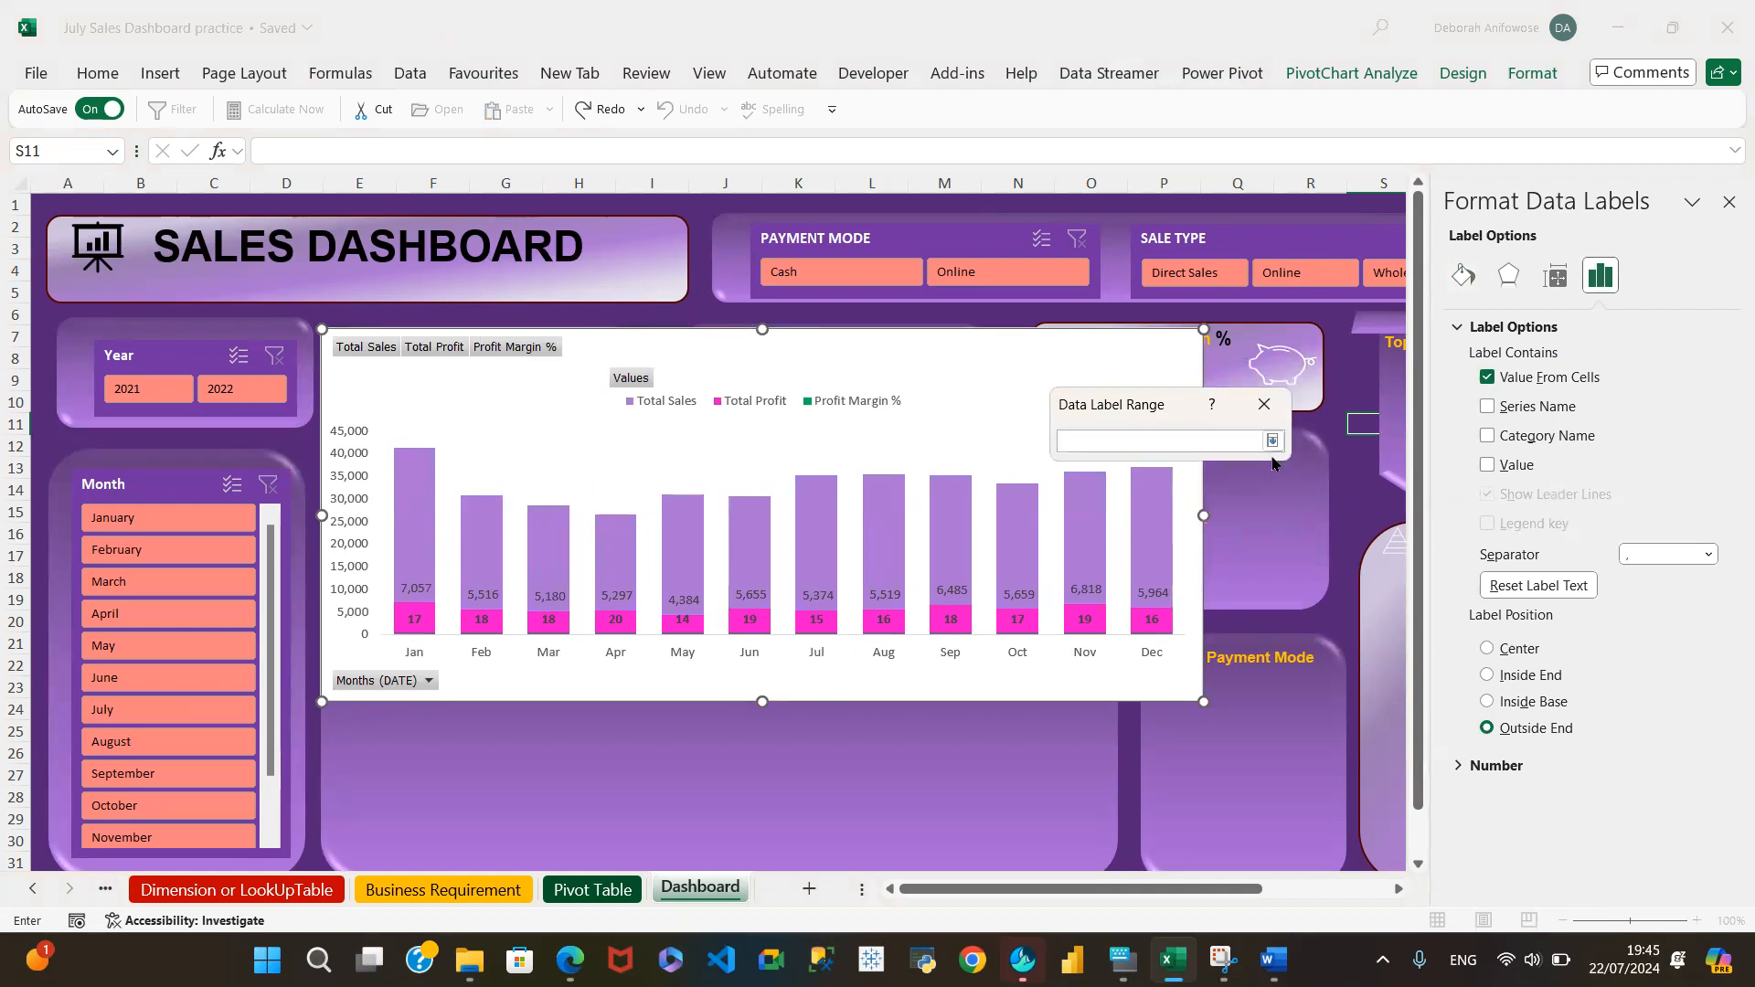
click(592, 891)
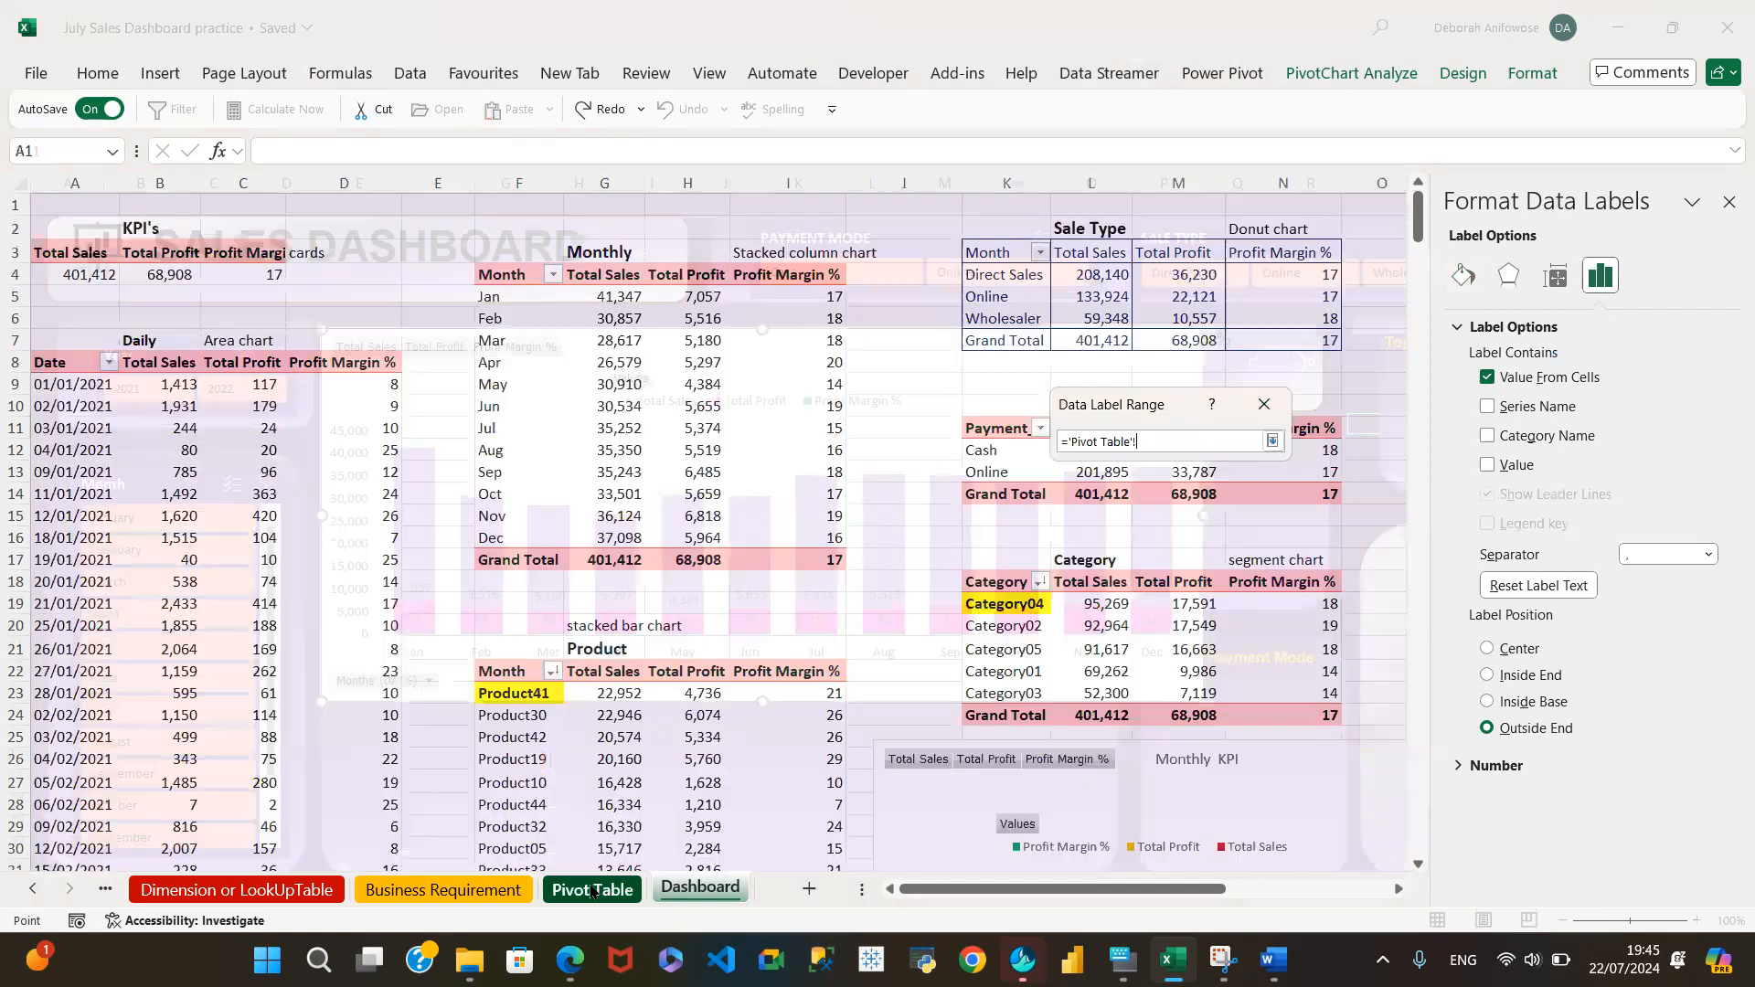
drag(810, 297, 826, 532)
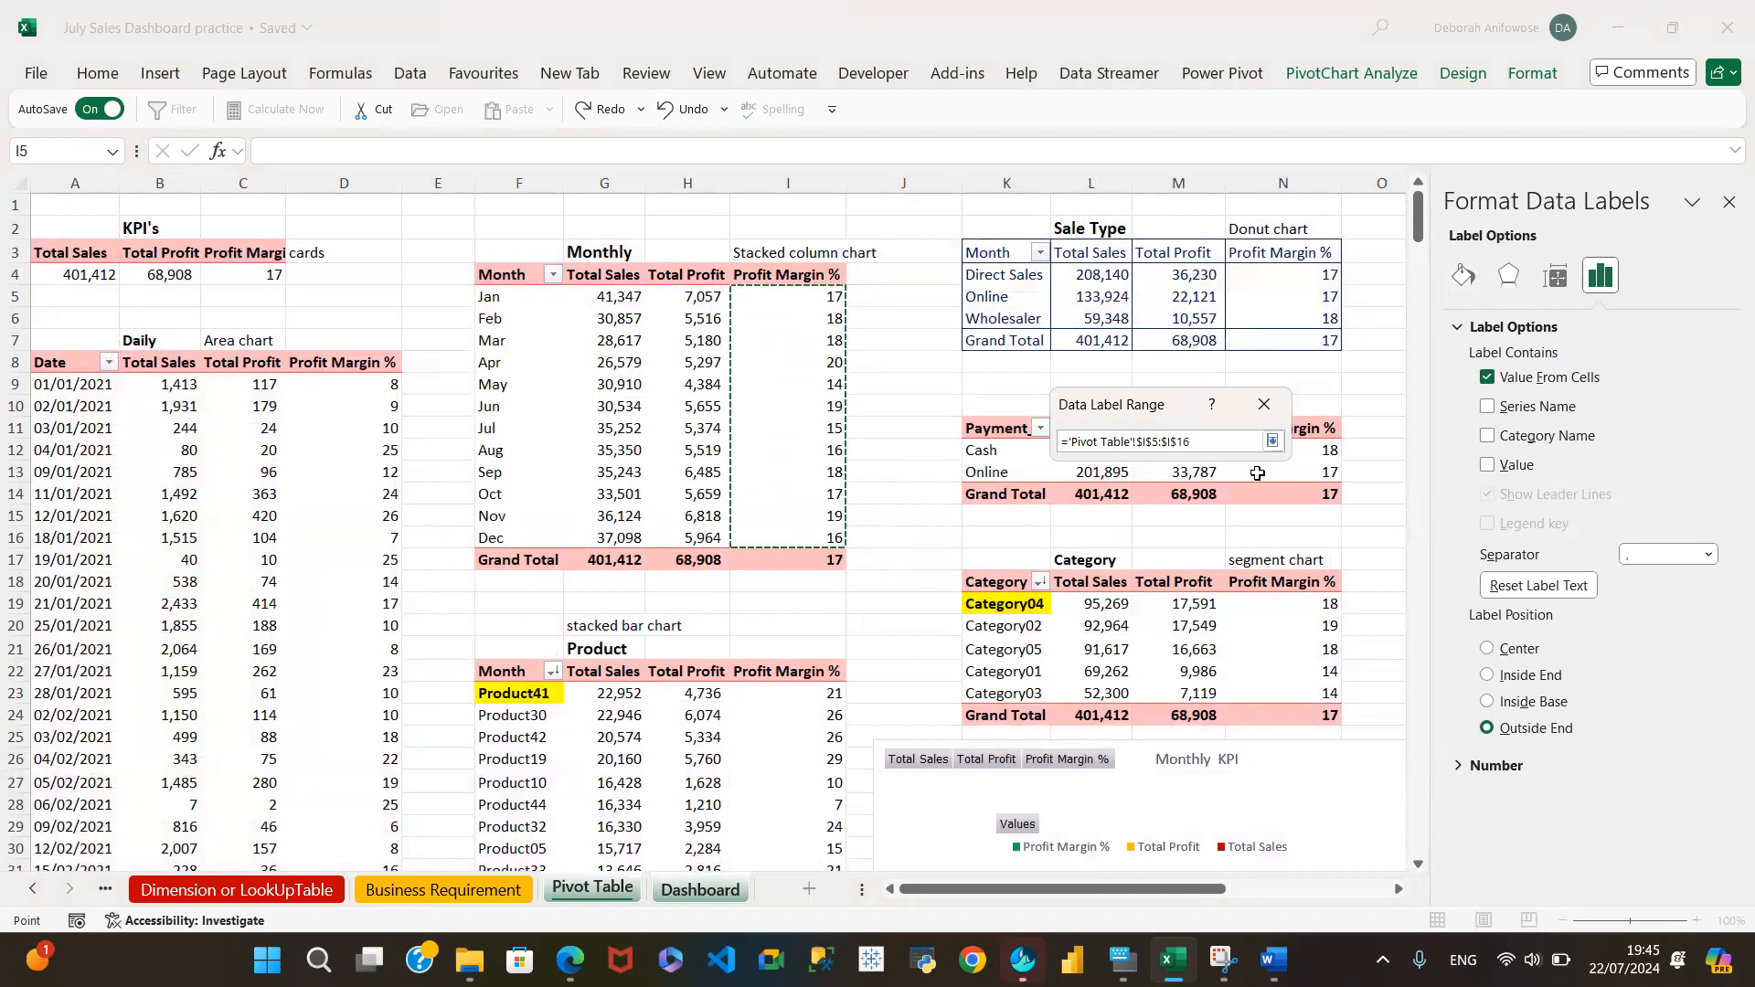
click(1272, 442)
click(1155, 506)
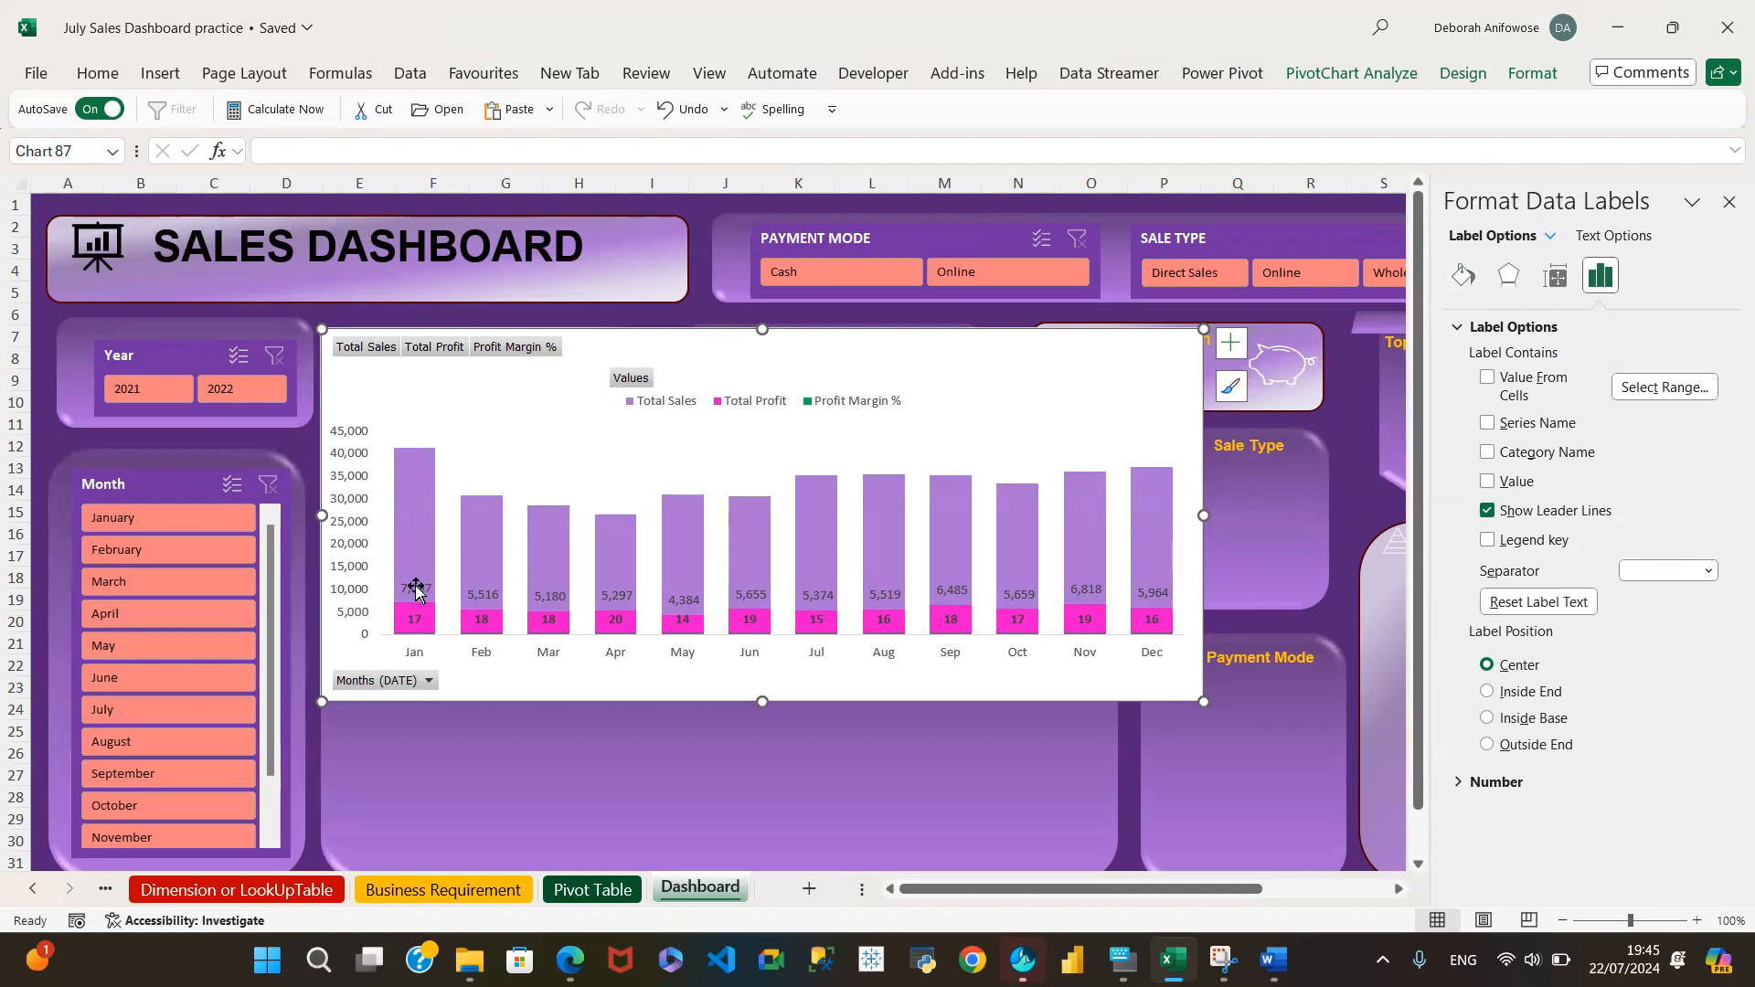
Delete the Total Profit data labels from the monthly chart
click(416, 589)
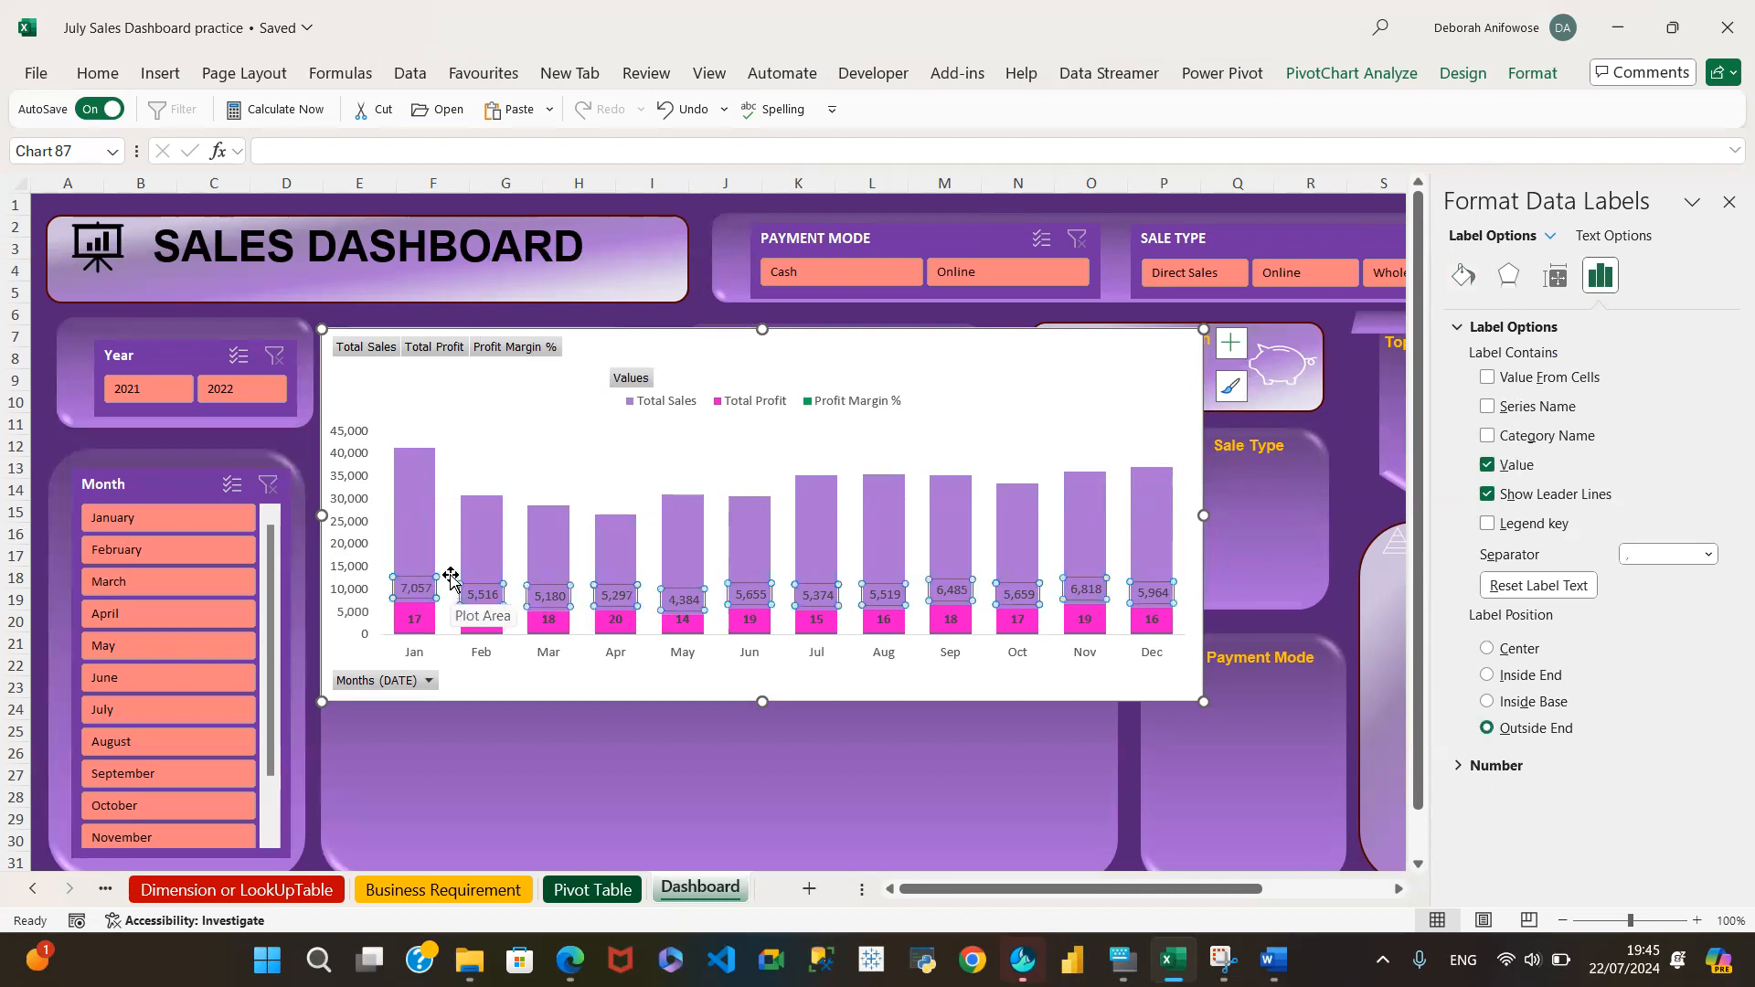
key(Delete)
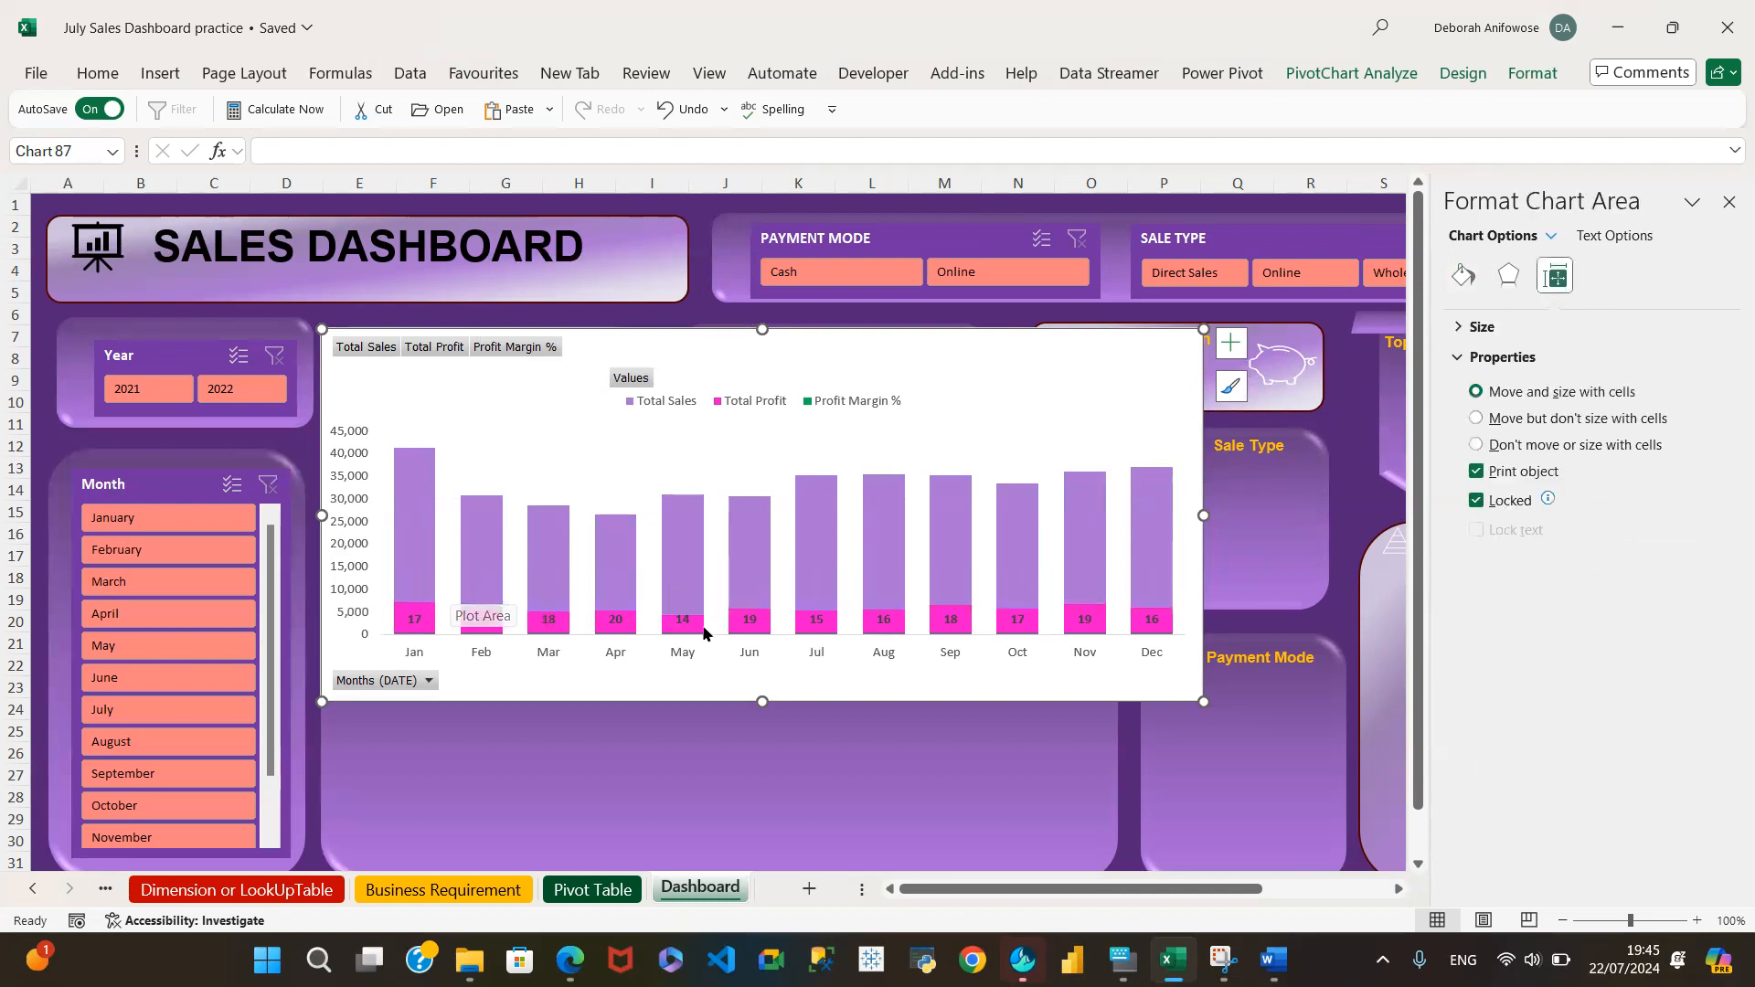
Try the Inside End, Inside Base and Outside End positions for the Profit Margin % data labels, and delete those labels
click(412, 619)
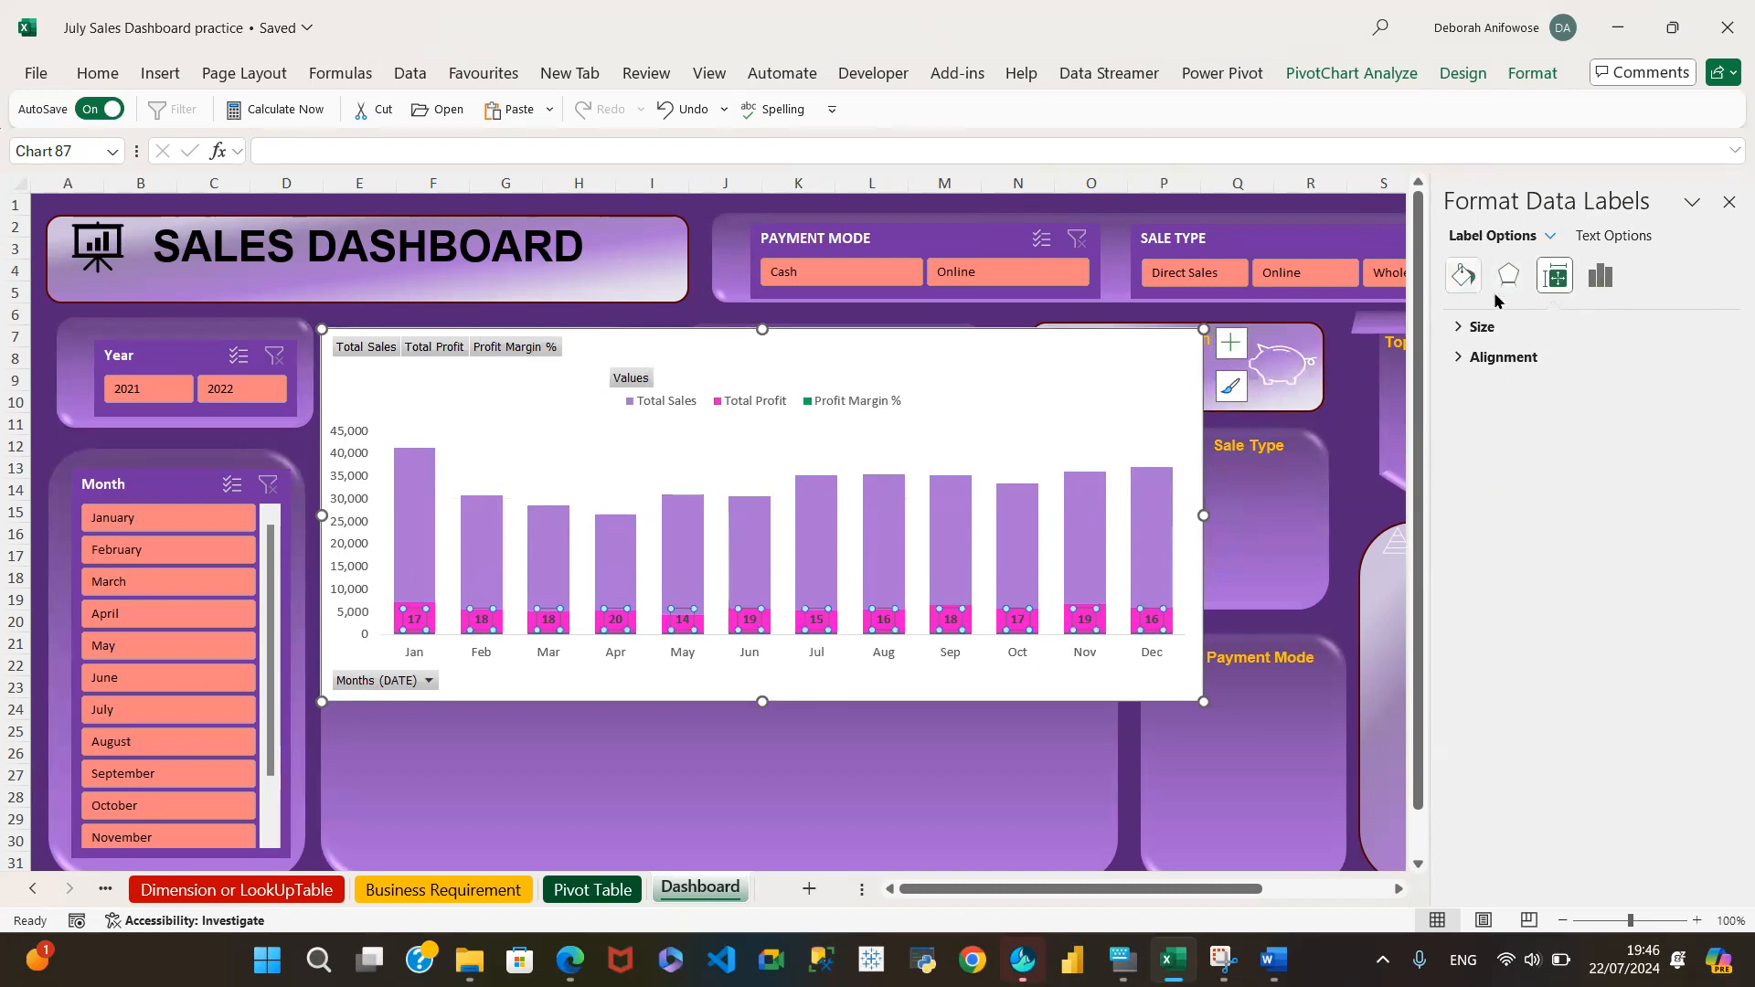
click(1600, 286)
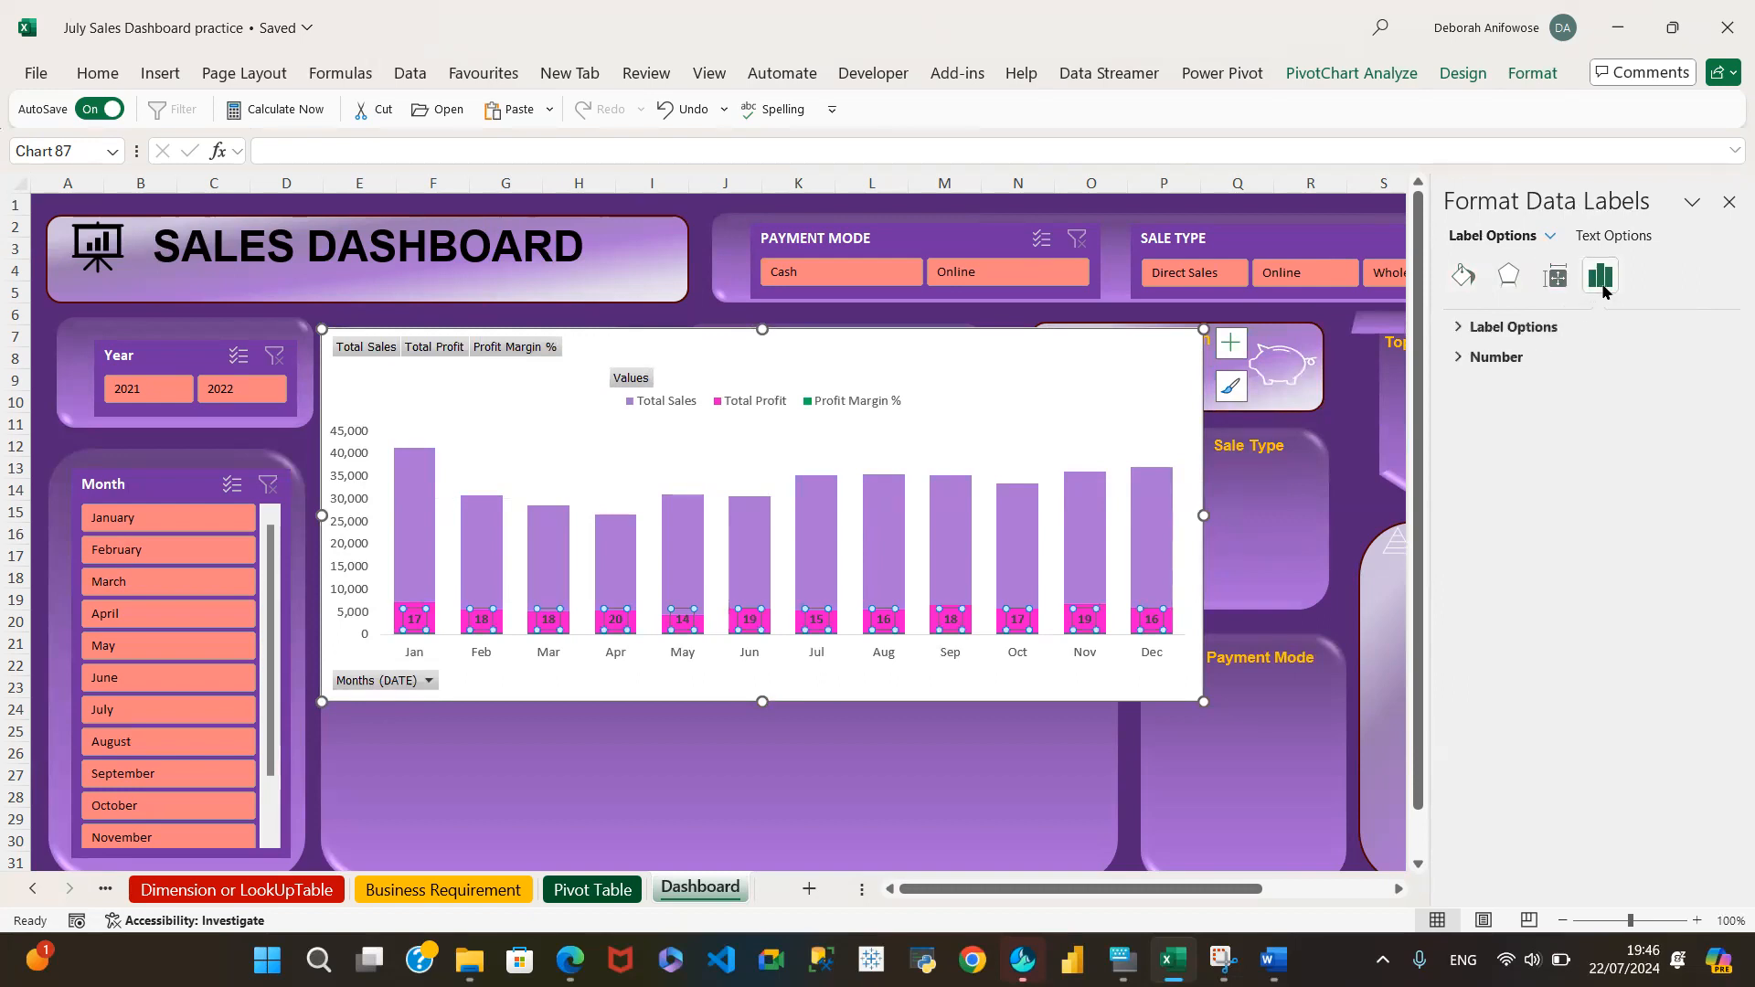
click(1458, 327)
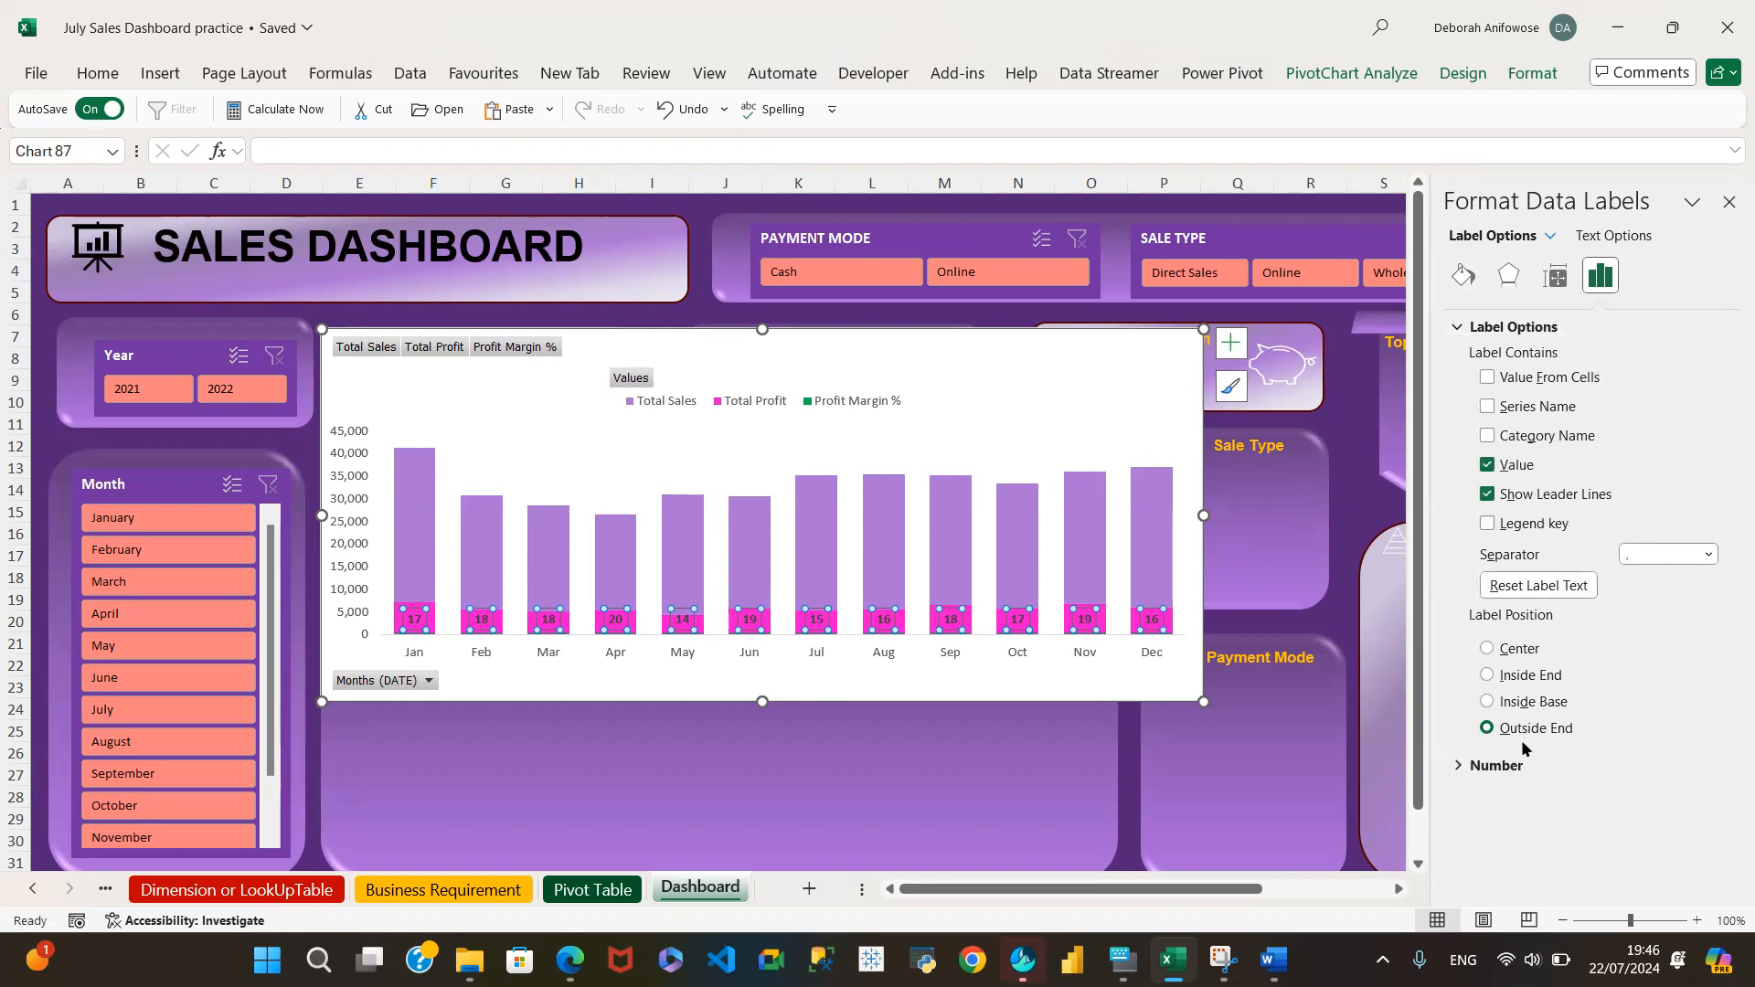
click(1486, 677)
click(1487, 702)
click(1487, 729)
key(Delete)
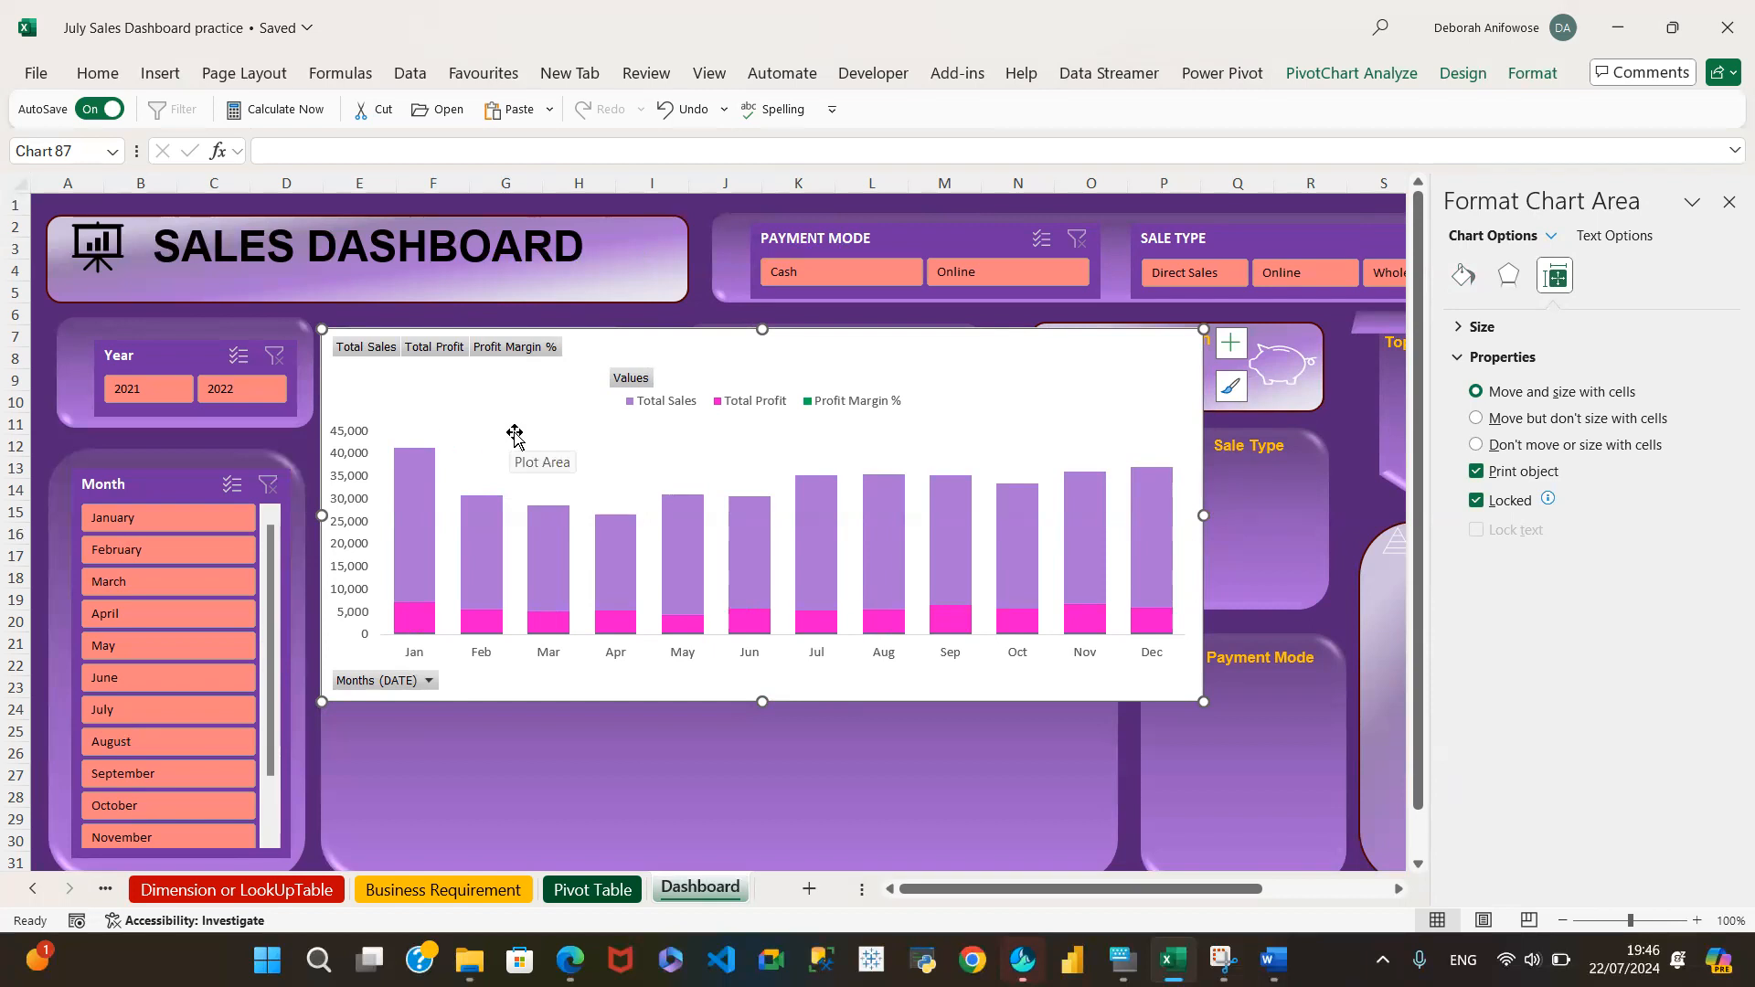
Add data labels to the monthly chart again and delete the Total Sales and Total Profit ones, keeping only Profit Margin %
click(1231, 343)
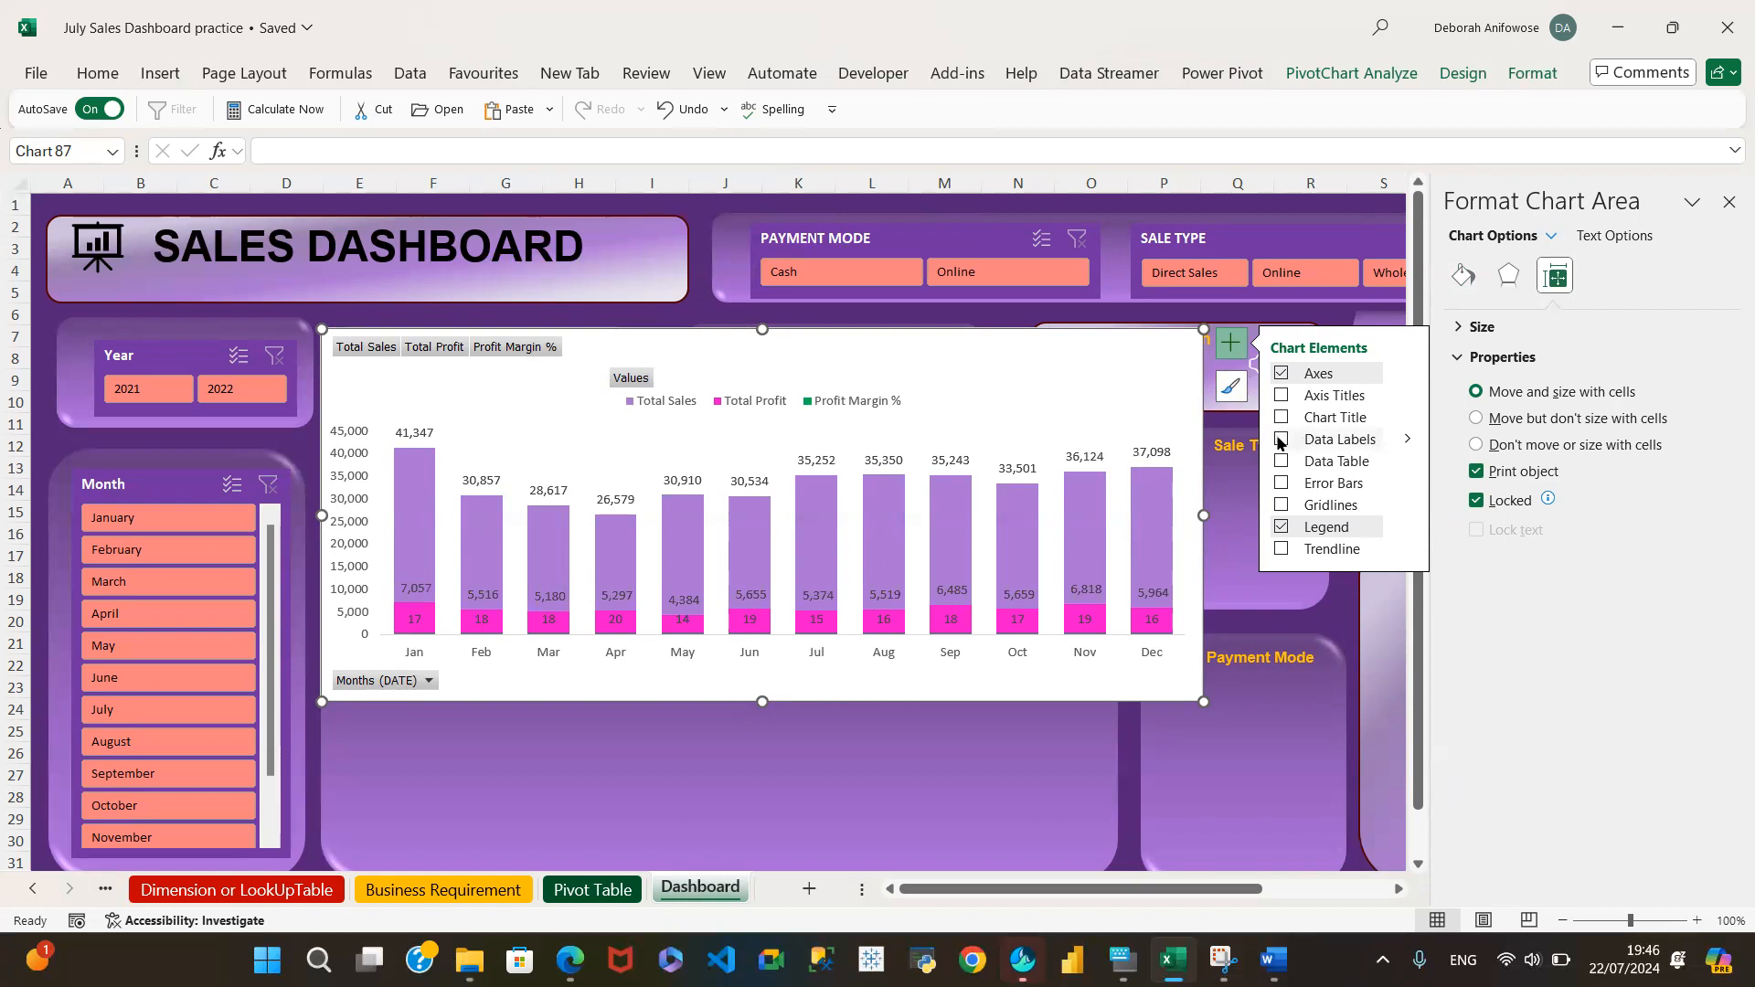
click(1382, 442)
click(411, 431)
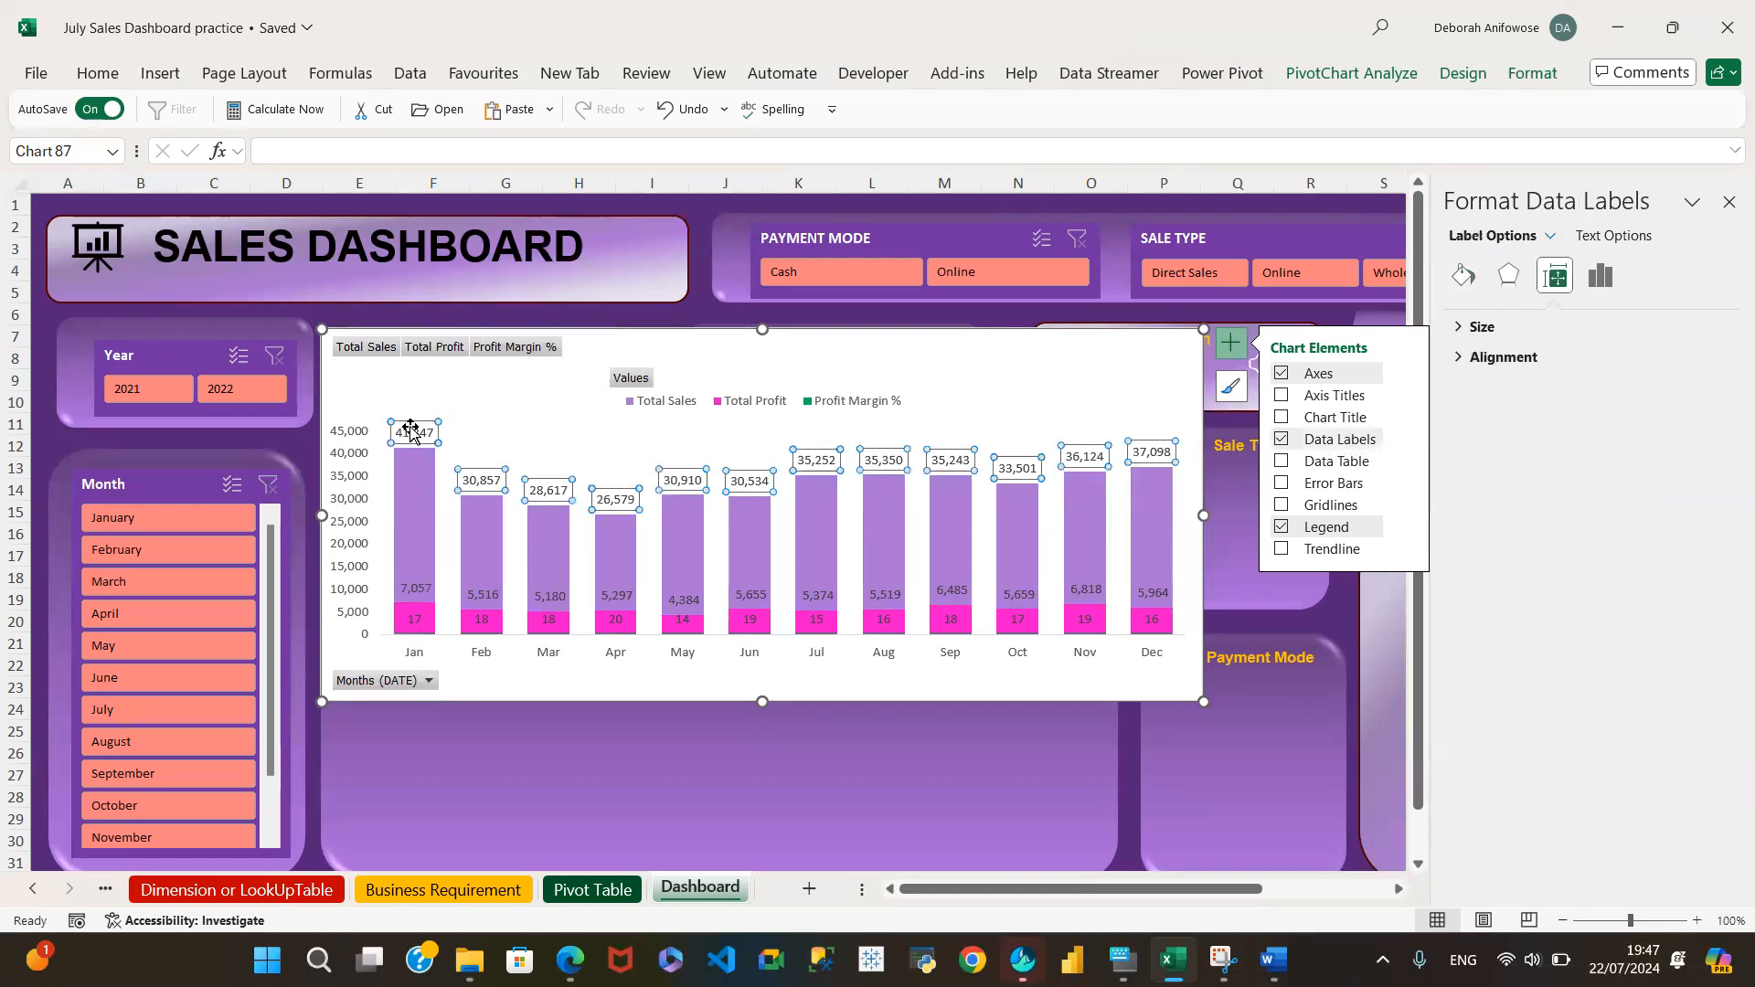
key(Delete)
click(409, 587)
key(Delete)
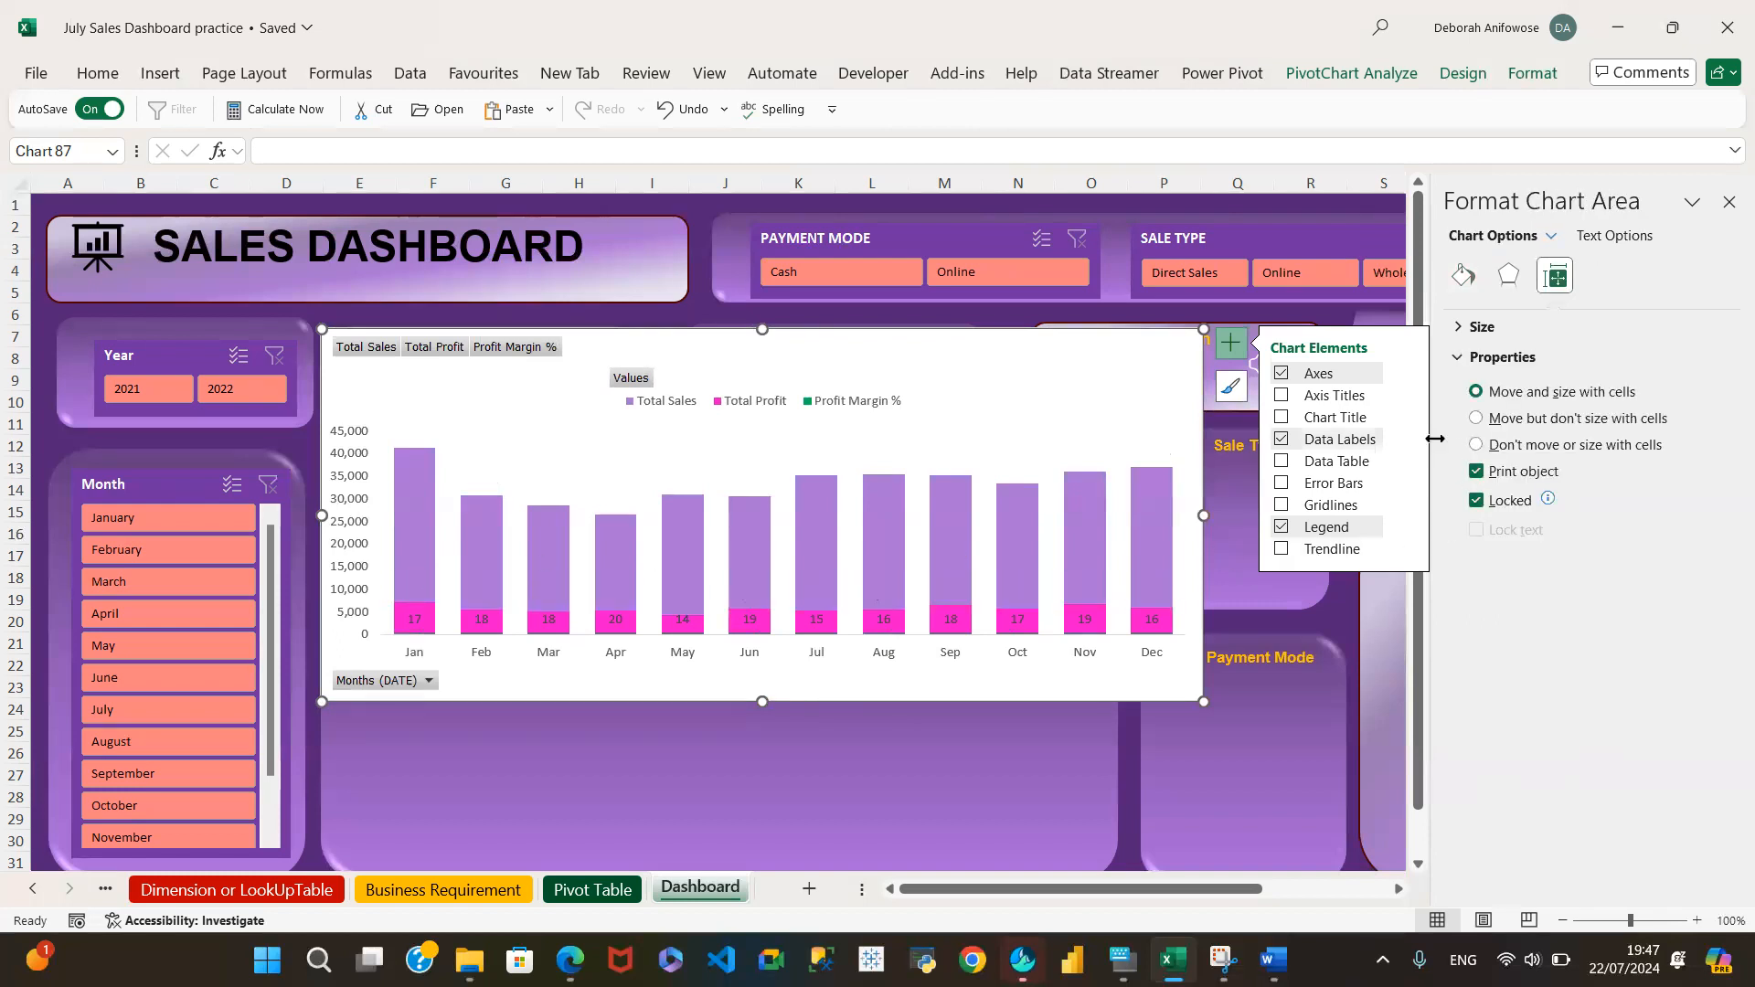
Open the data label placement options for the monthly chart
mouse_move(1410, 444)
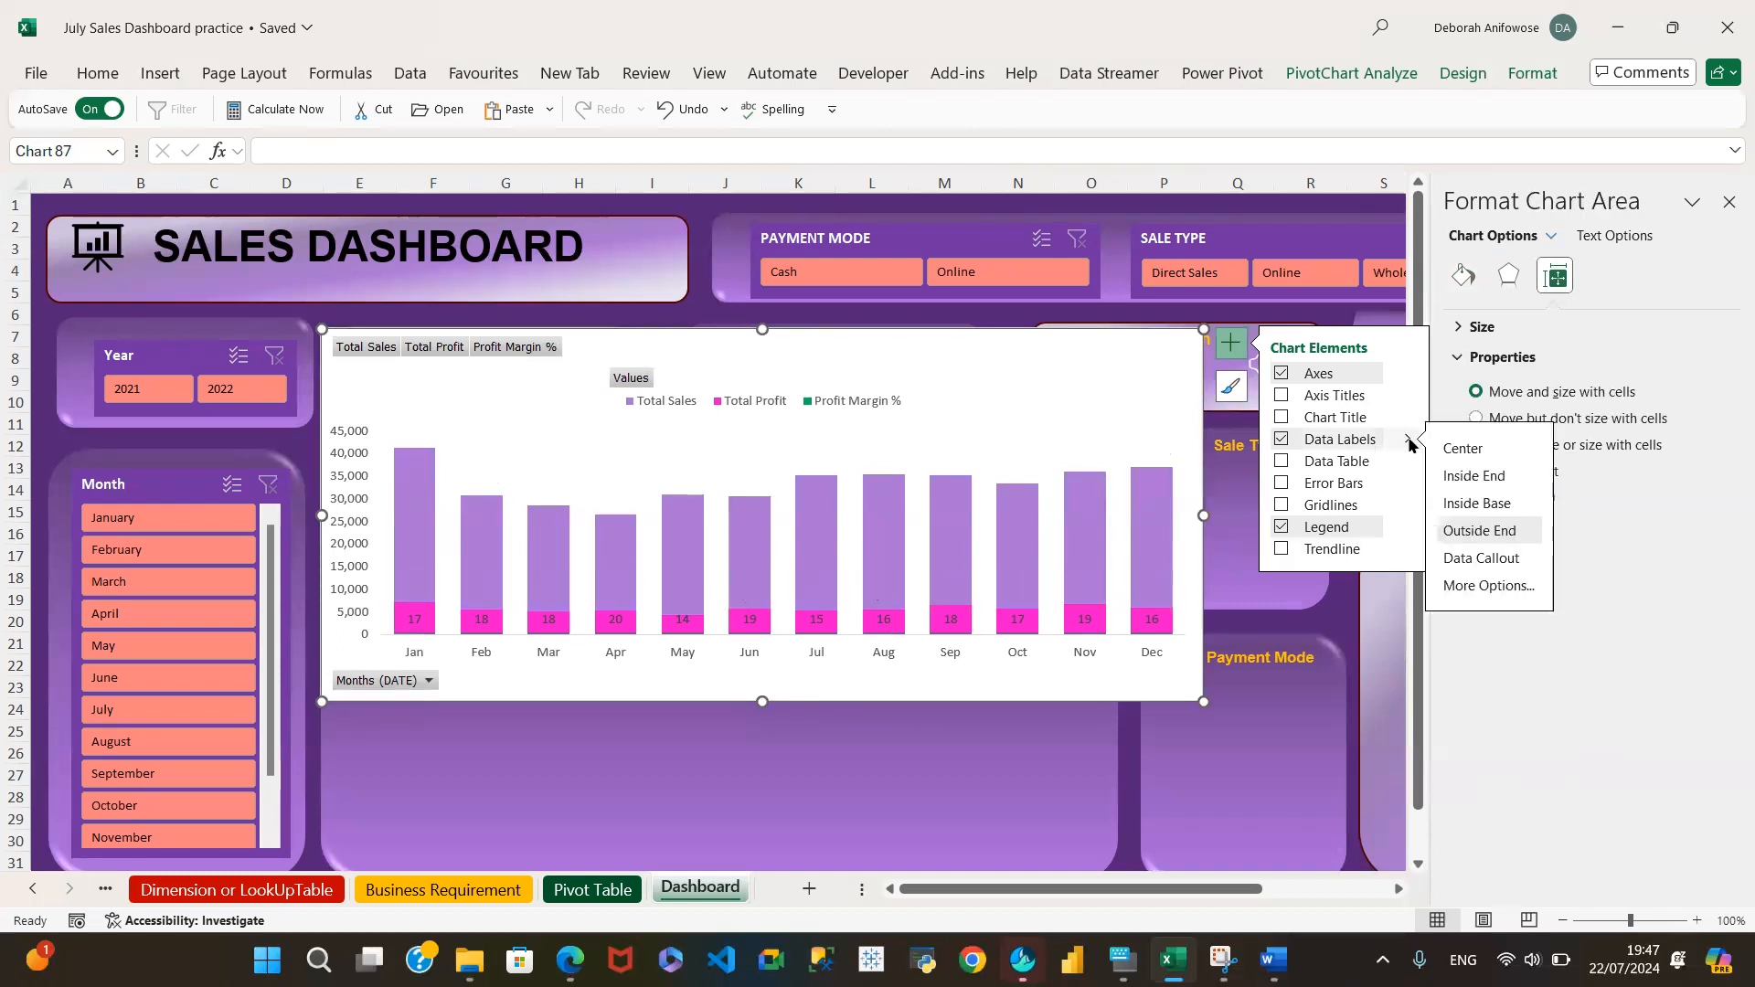